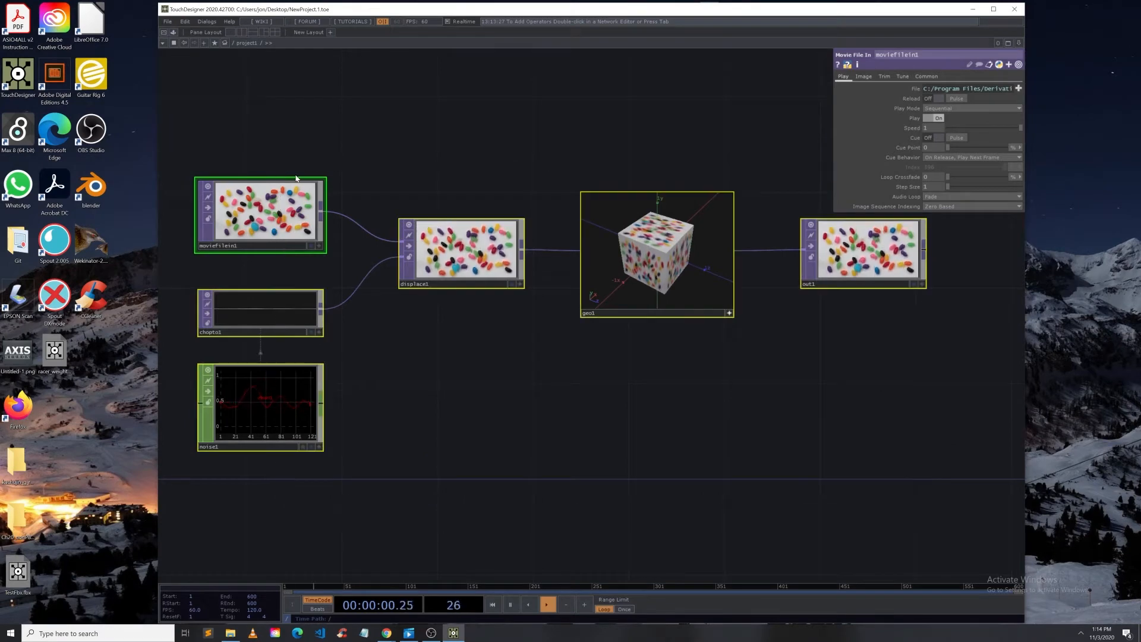
# Step: Delete all existing operators from the project network
pyautogui.press('Delete')
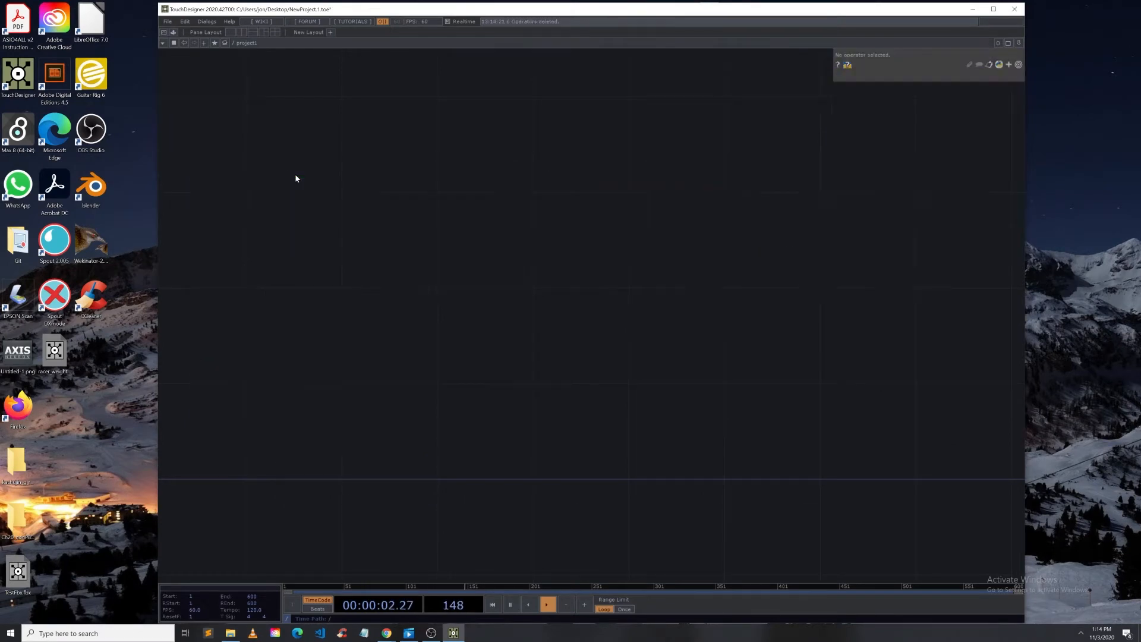
pyautogui.moveTo(308, 11); pyautogui.dragTo(489, 17)
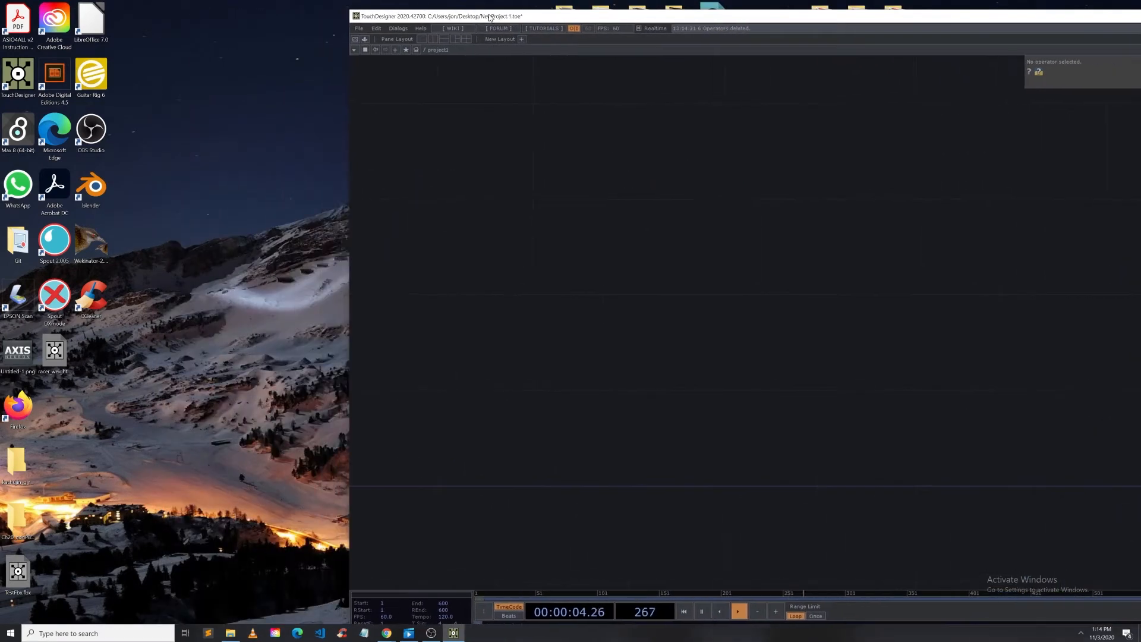
pyautogui.rightClick(477, 162)
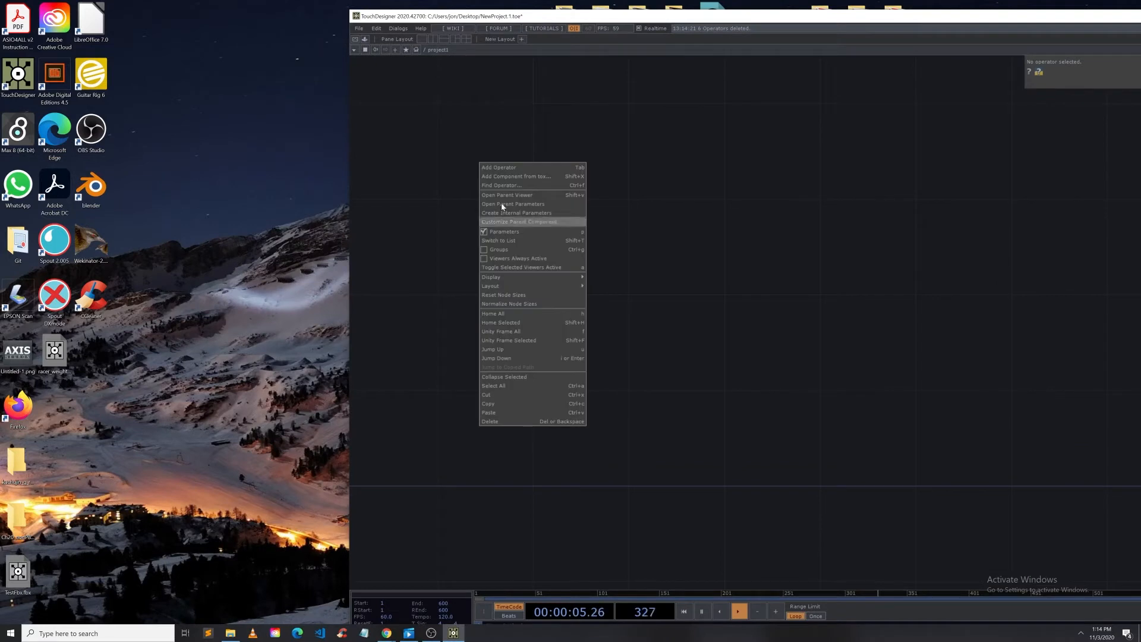
pyautogui.click(415, 233)
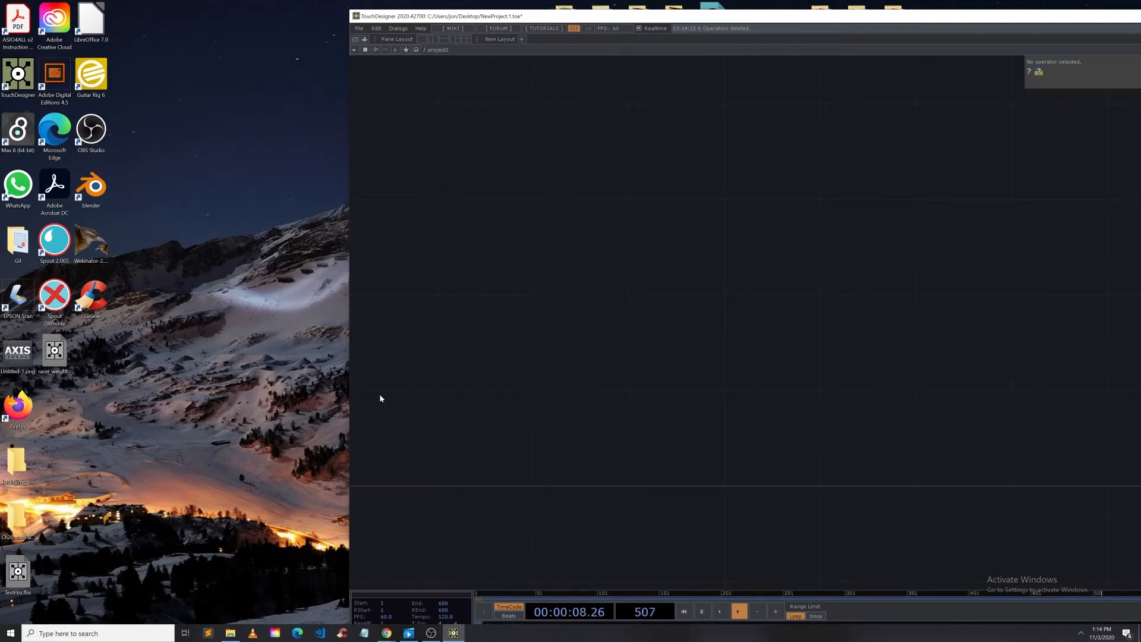
# Step: Launch Axis Neuron Pro and close its Quick Start Guide and Welcome dialogs
pyautogui.click(149, 634)
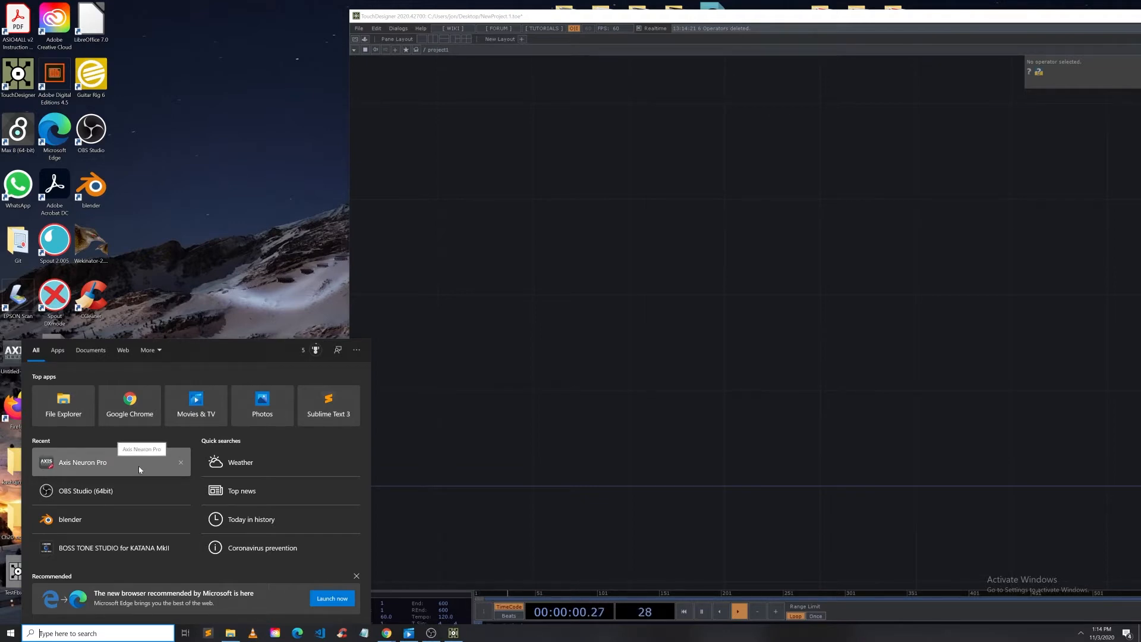
pyautogui.click(74, 465)
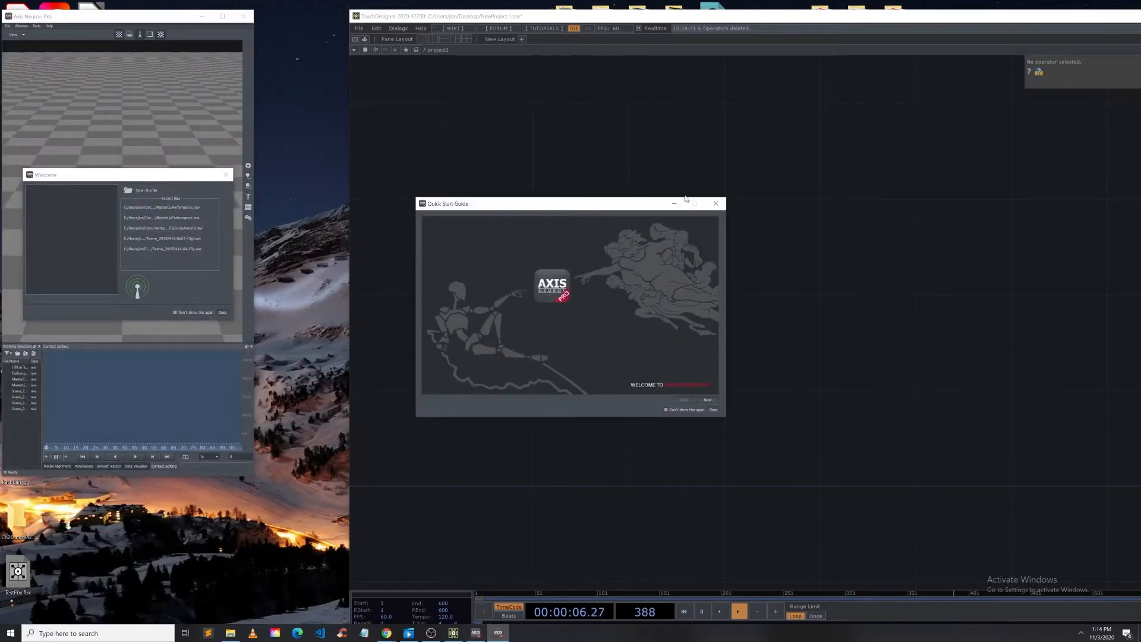
pyautogui.click(716, 203)
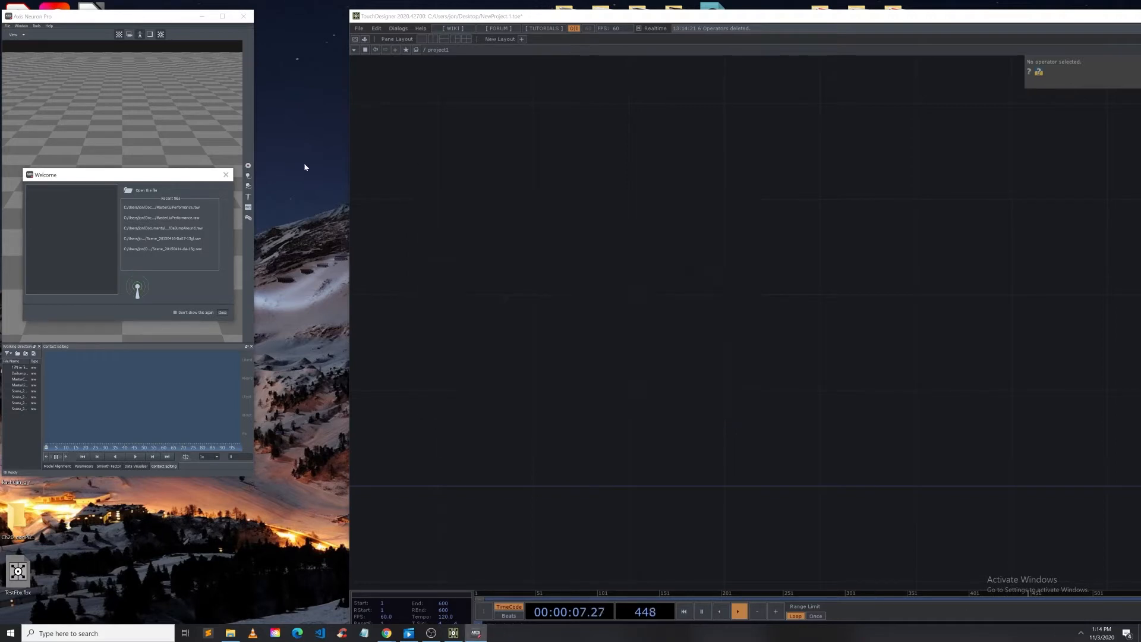
pyautogui.click(228, 176)
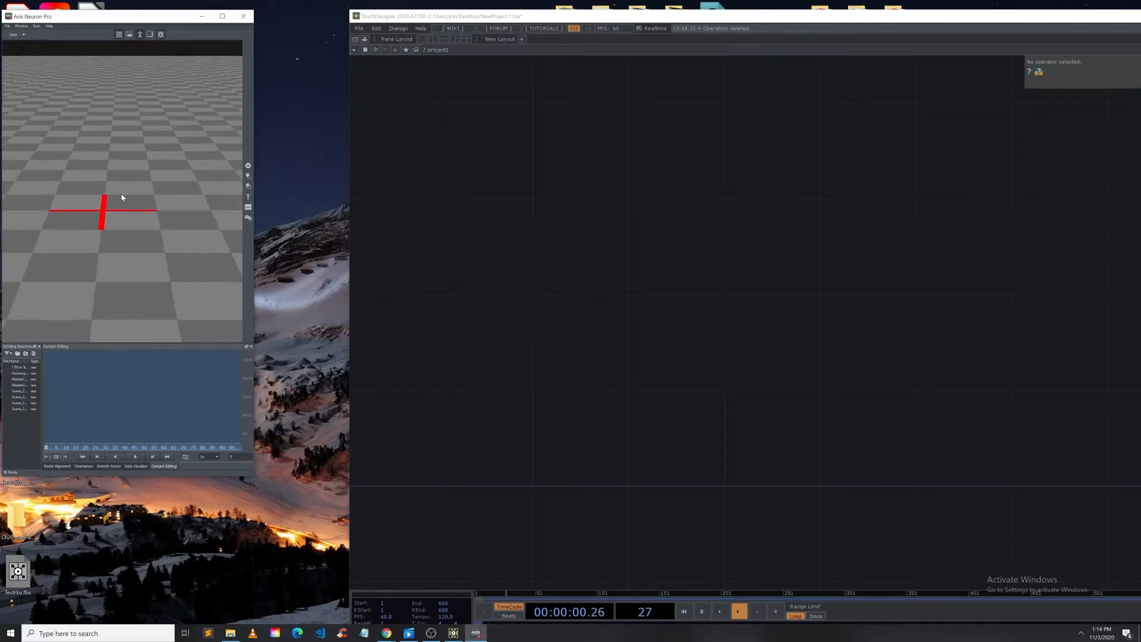
# Step: Open the MasterCatPerformance recording in Axis Neuron's working directory and play it back
pyautogui.moveTo(253, 148); pyautogui.dragTo(349, 148)
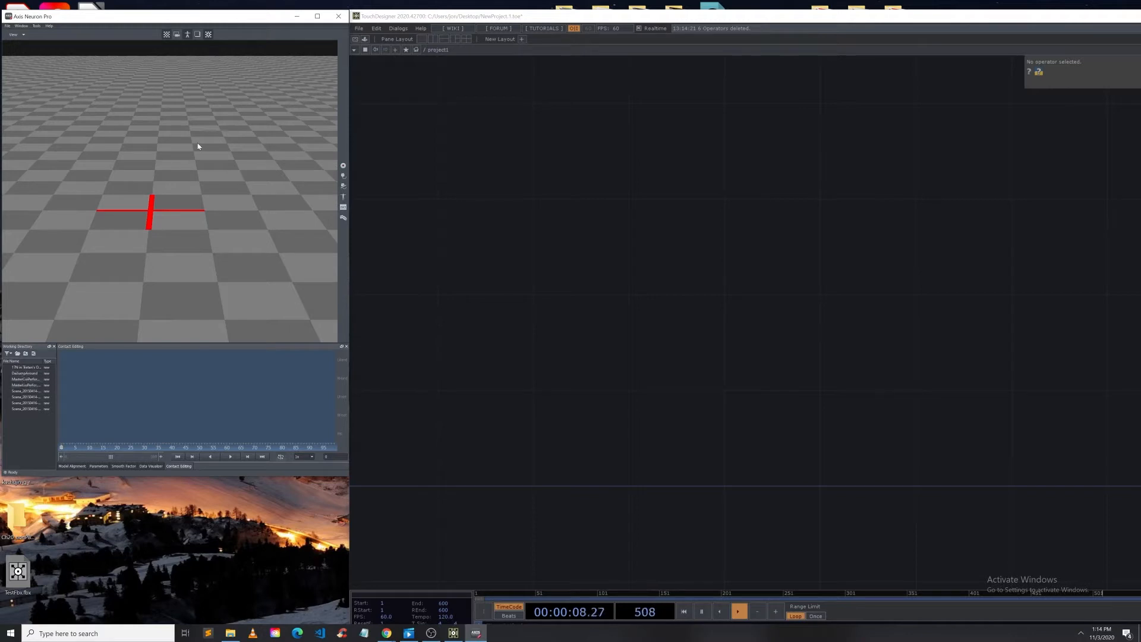
pyautogui.click(20, 380)
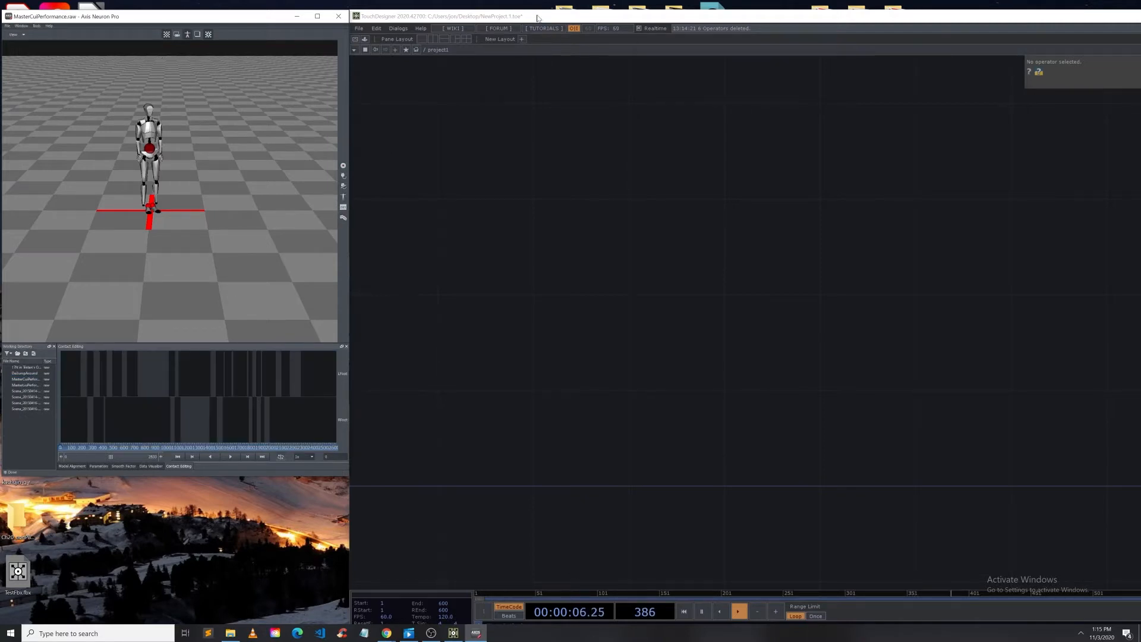
pyautogui.moveTo(541, 18); pyautogui.dragTo(647, 30)
pyautogui.click(231, 456)
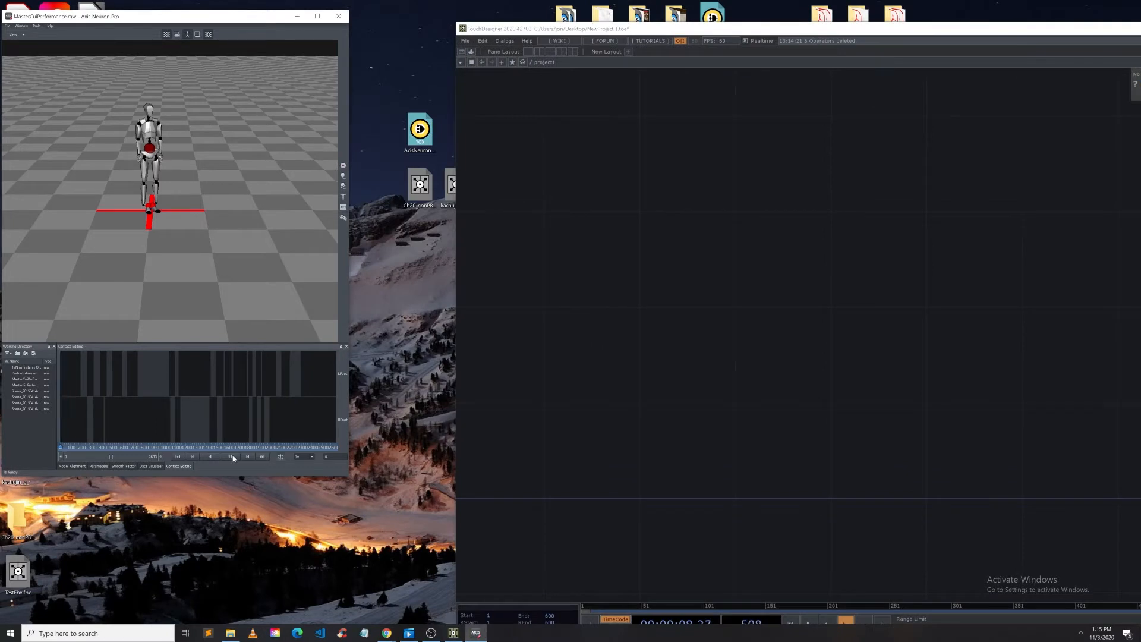
pyautogui.moveTo(223, 201); pyautogui.dragTo(211, 213, button='middle')
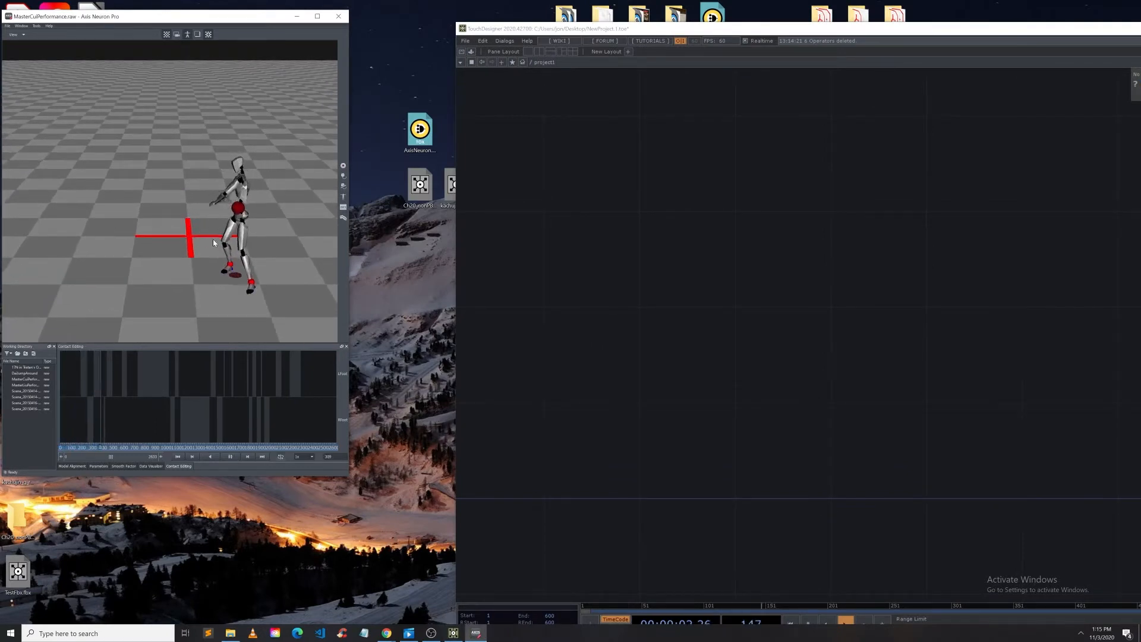
# Step: Drag the AxisNeuron component file from the desktop into the TouchDesigner network
pyautogui.moveTo(538, 33); pyautogui.dragTo(572, 22)
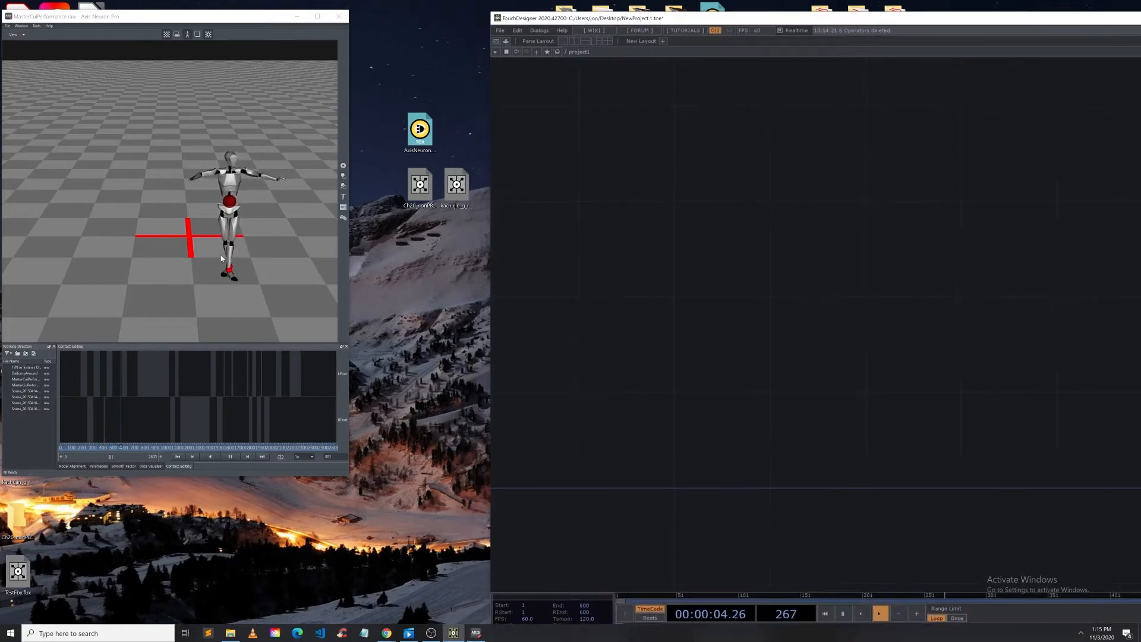
pyautogui.click(420, 132)
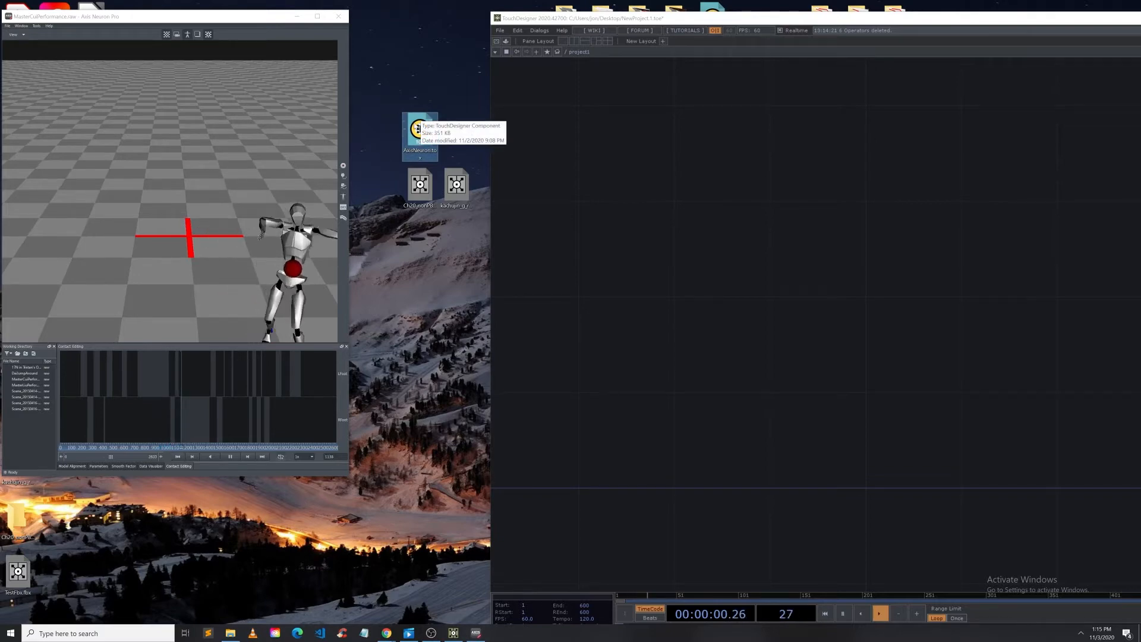
pyautogui.moveTo(433, 119); pyautogui.dragTo(433, 64)
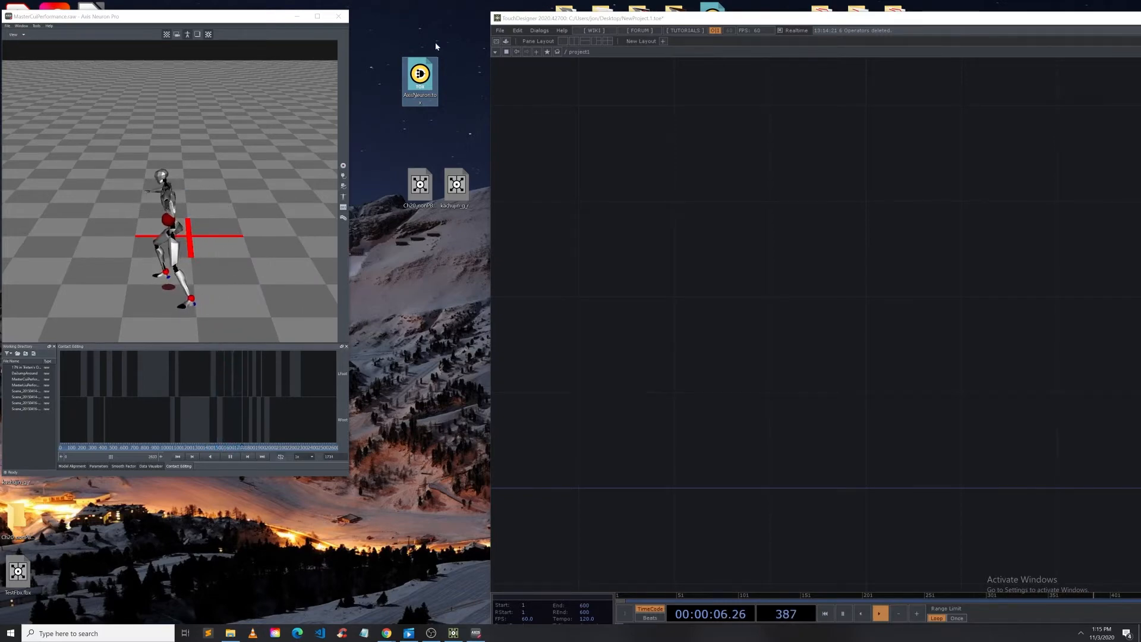
pyautogui.moveTo(421, 77); pyautogui.dragTo(651, 238)
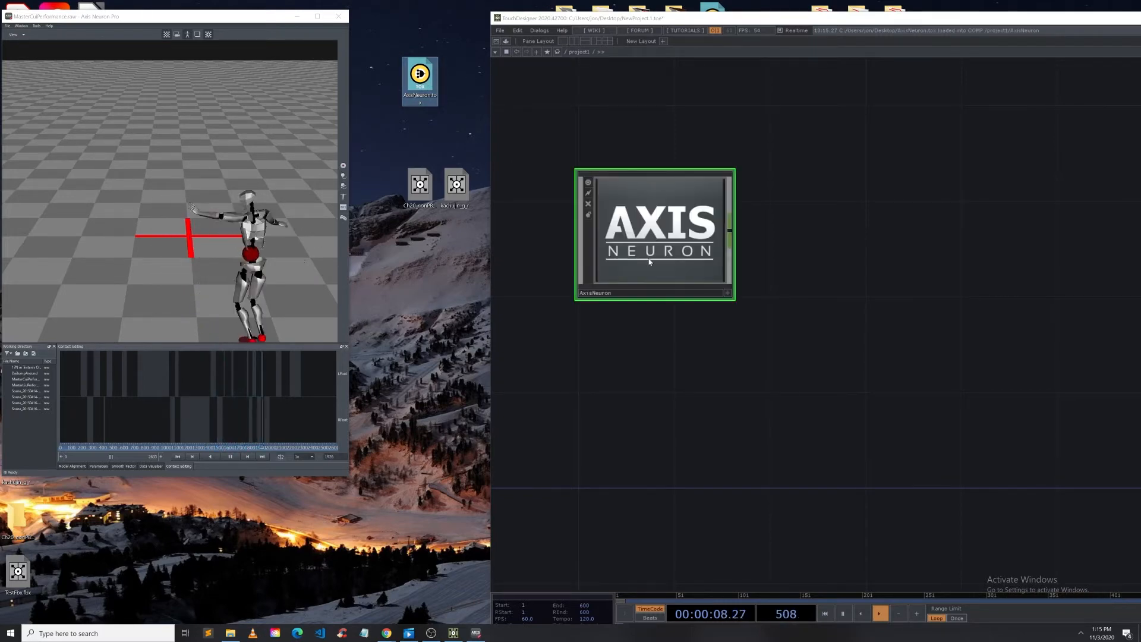
# Step: Dive into the AxisNeuron component to inspect its internal network, then return to the project level
pyautogui.scroll(10, 632, 216)
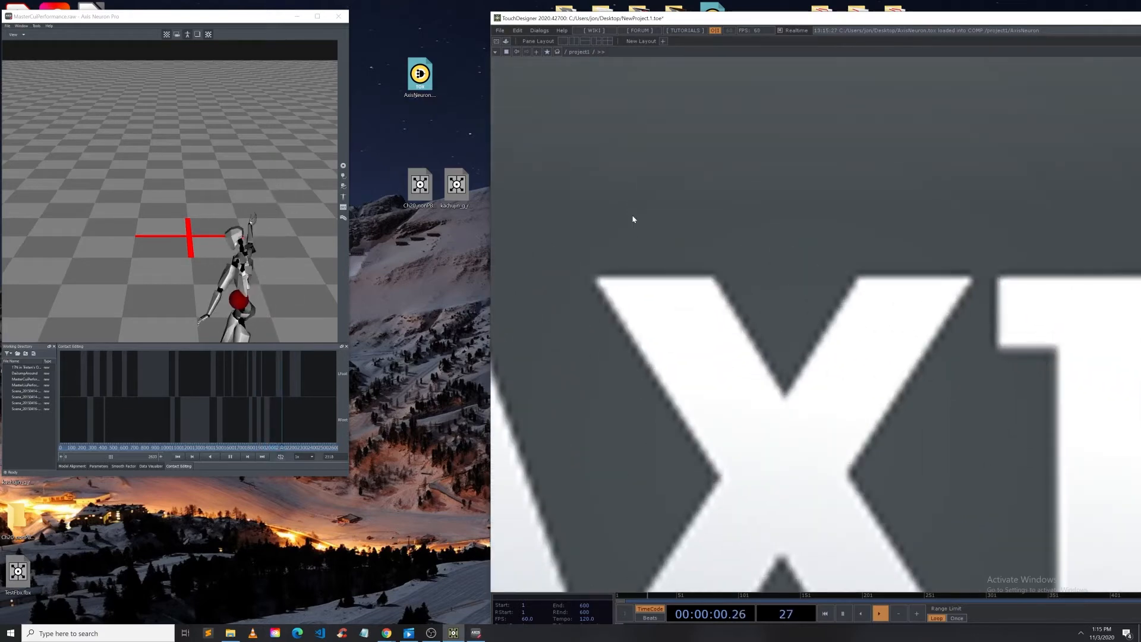
pyautogui.scroll(4, 632, 218)
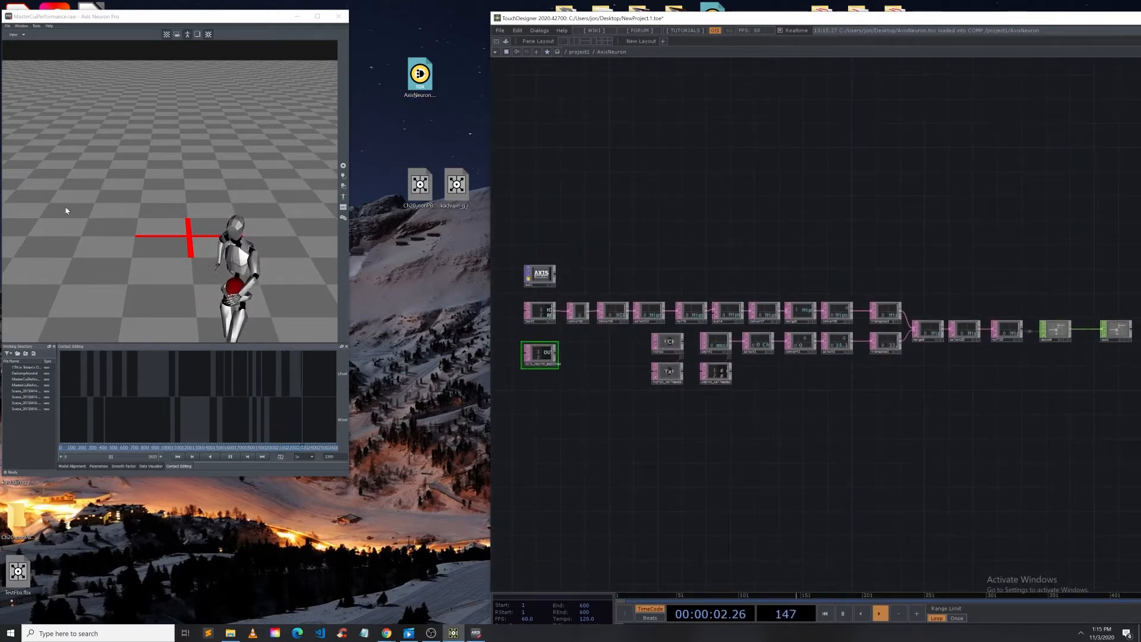
pyautogui.moveTo(131, 21); pyautogui.dragTo(167, 45)
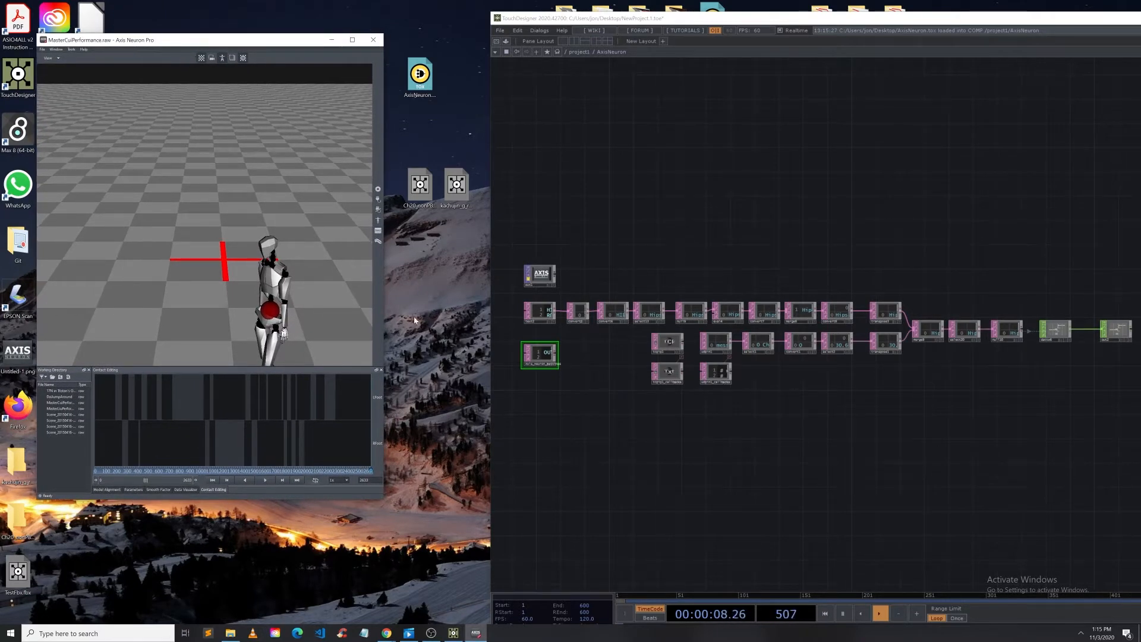
pyautogui.scroll(-10, 654, 250)
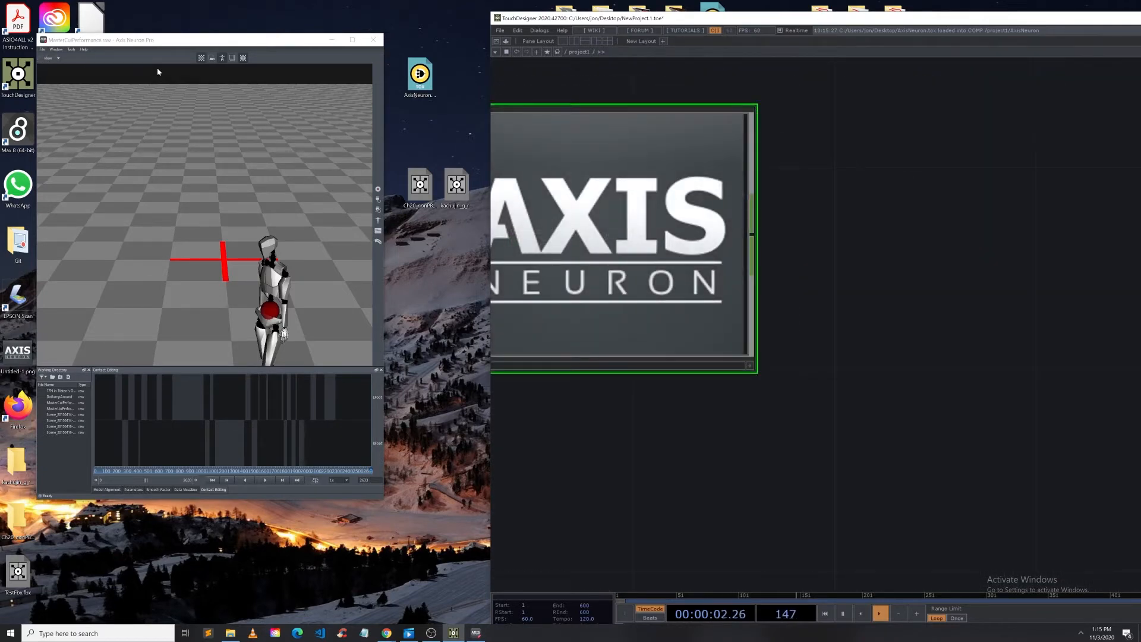
# Step: Open Axis Neuron's Settings dialog and show its Output Format page
pyautogui.click(210, 48)
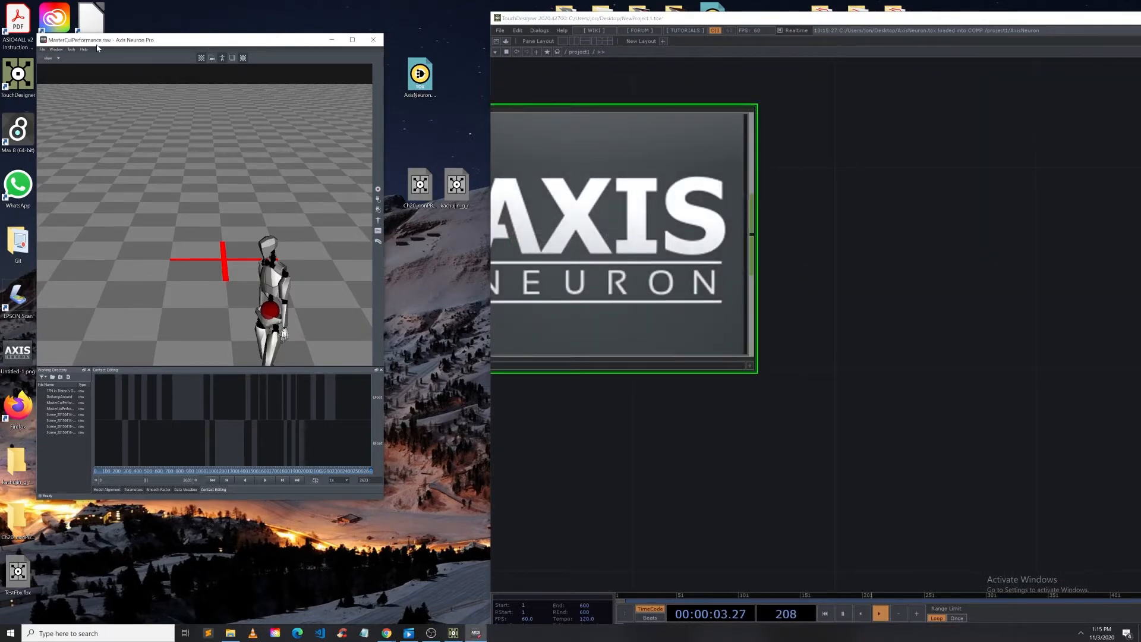
pyautogui.click(44, 49)
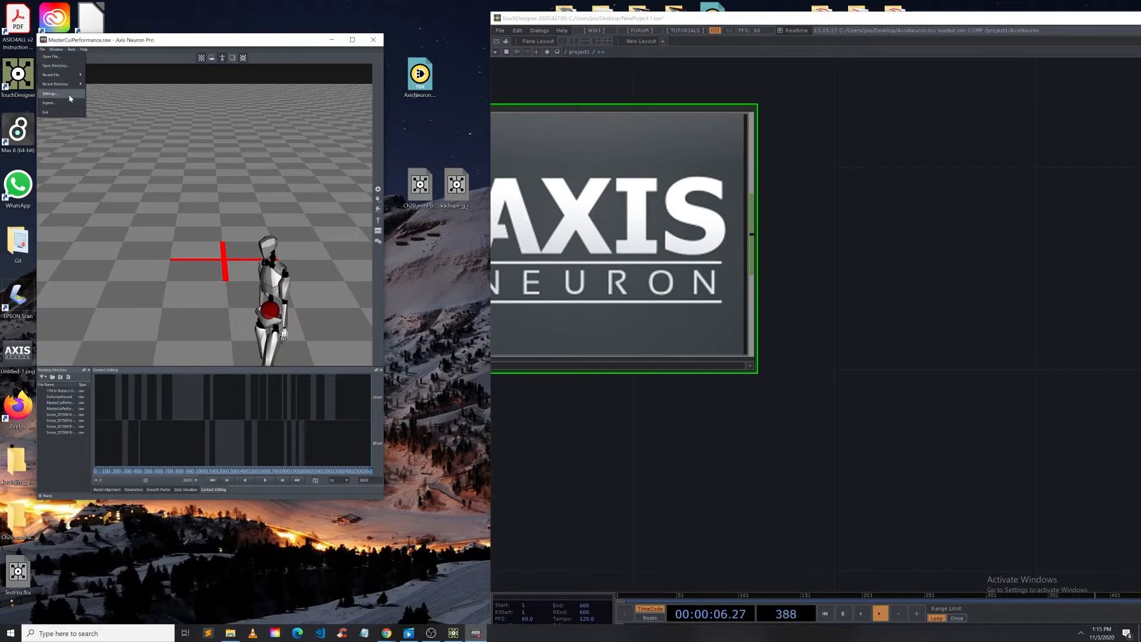
pyautogui.click(54, 93)
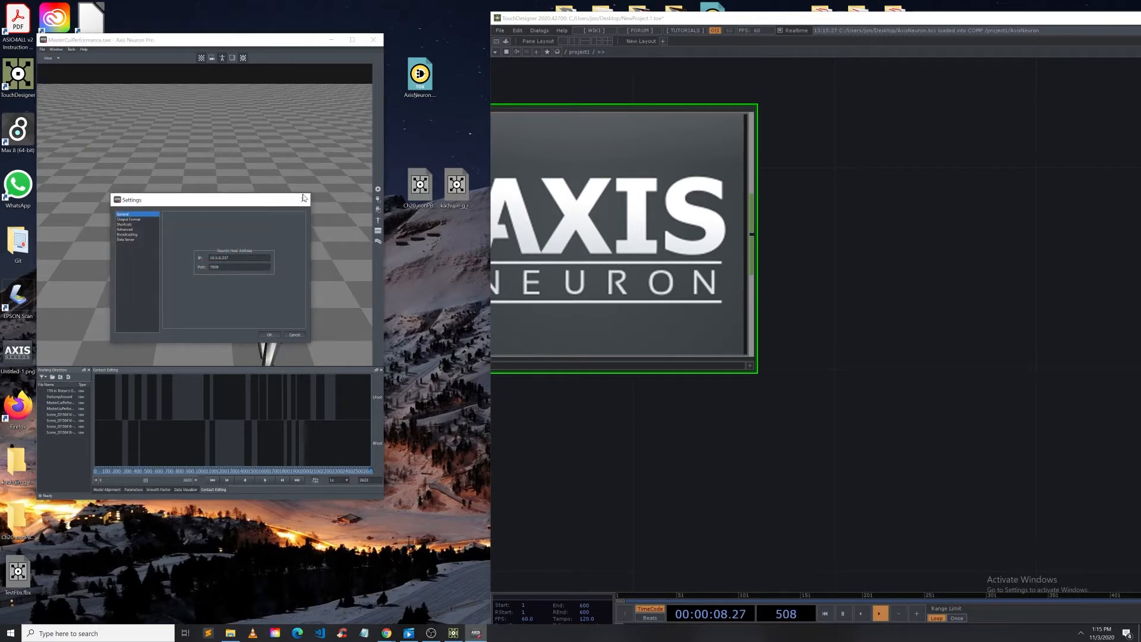
pyautogui.click(149, 220)
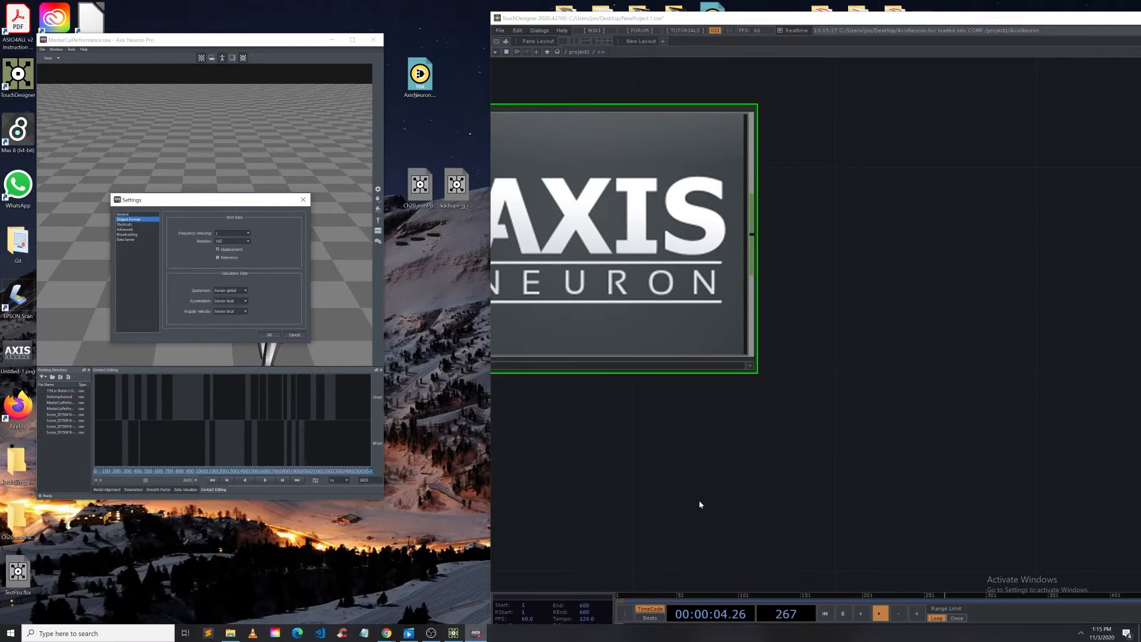
pyautogui.moveTo(705, 491); pyautogui.dragTo(783, 495)
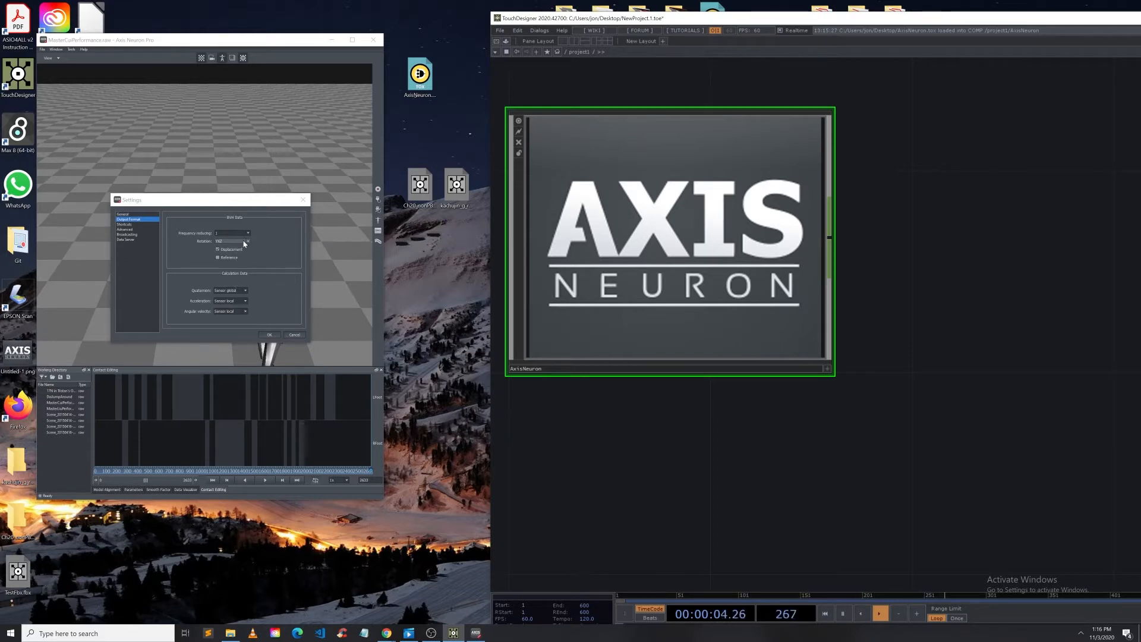
pyautogui.moveTo(638, 448); pyautogui.dragTo(662, 483)
pyautogui.scroll(5, 641, 267)
pyautogui.scroll(-10, 642, 275)
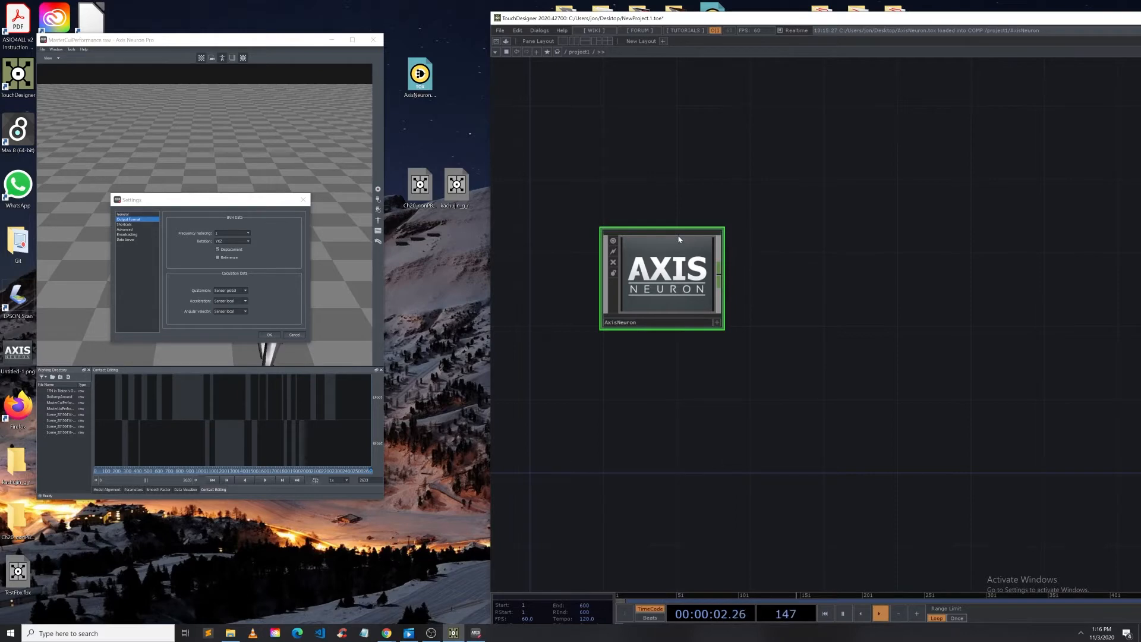
pyautogui.moveTo(683, 19); pyautogui.dragTo(608, 9)
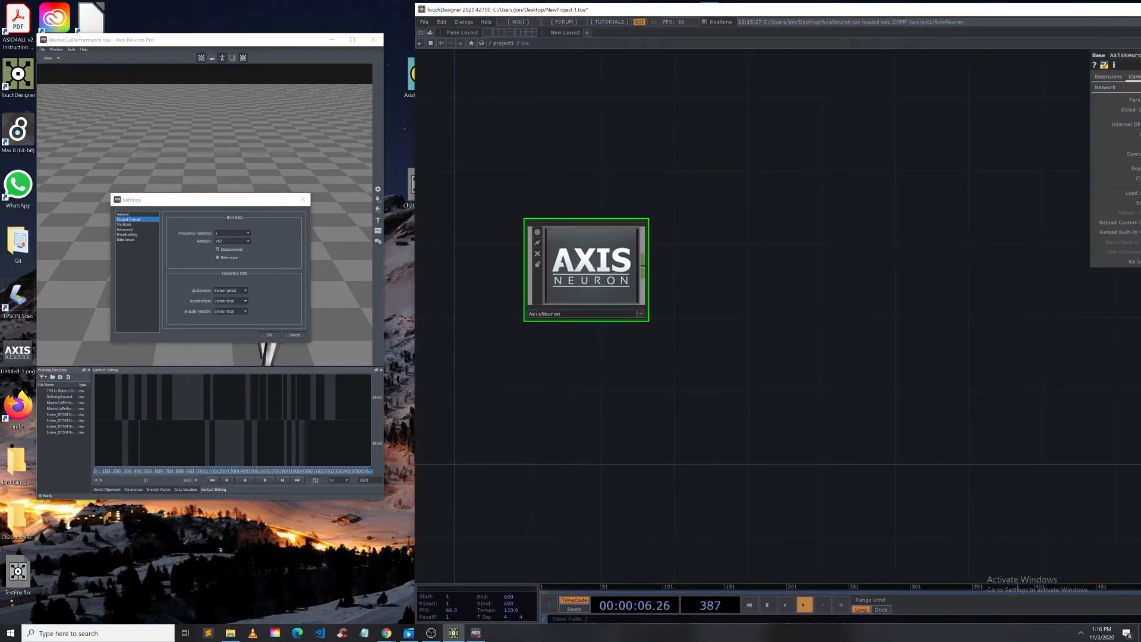
# Step: Read the PerceptionNeuronTouchDesigner GitHub readme's required Axis Neuron output format and broadcasting settings
pyautogui.click(386, 633)
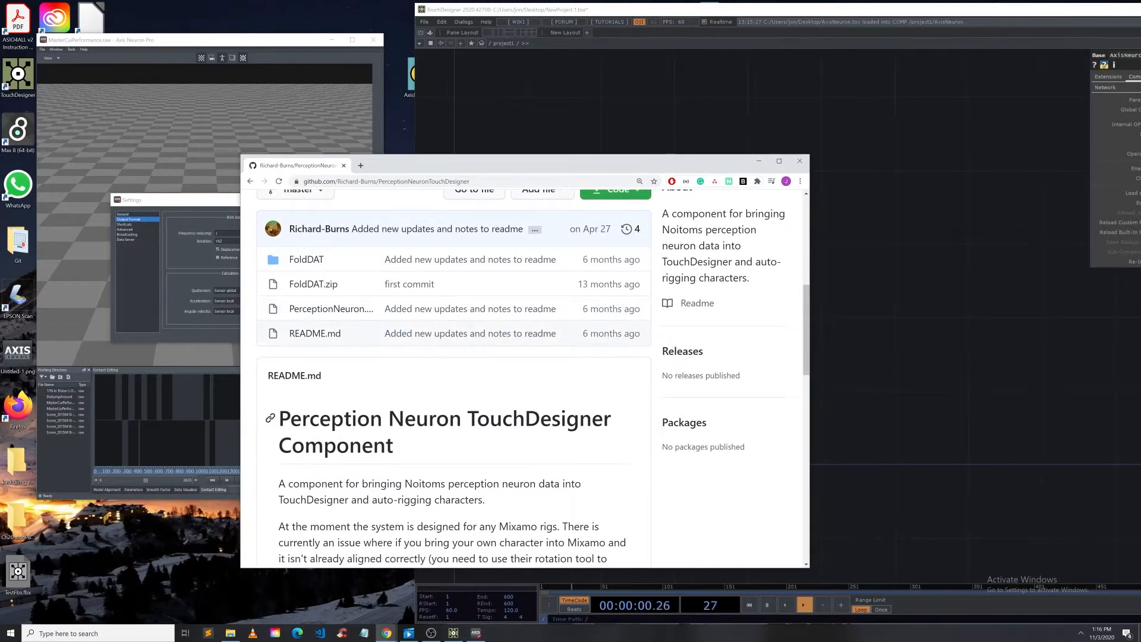
pyautogui.scroll(3, 416, 321)
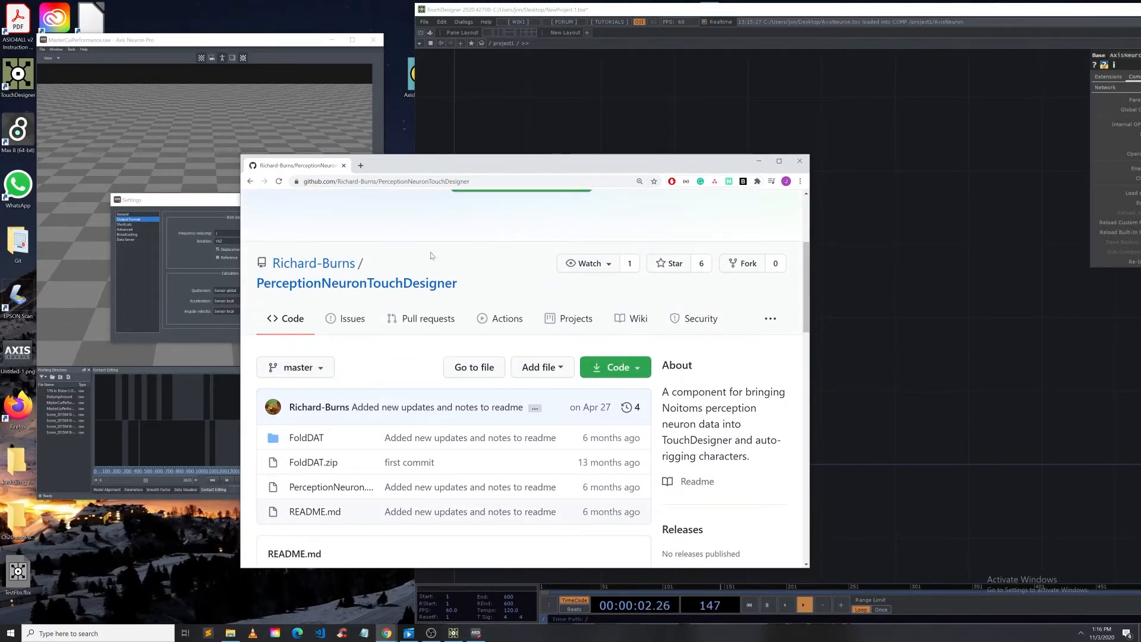
pyautogui.scroll(-6, 395, 343)
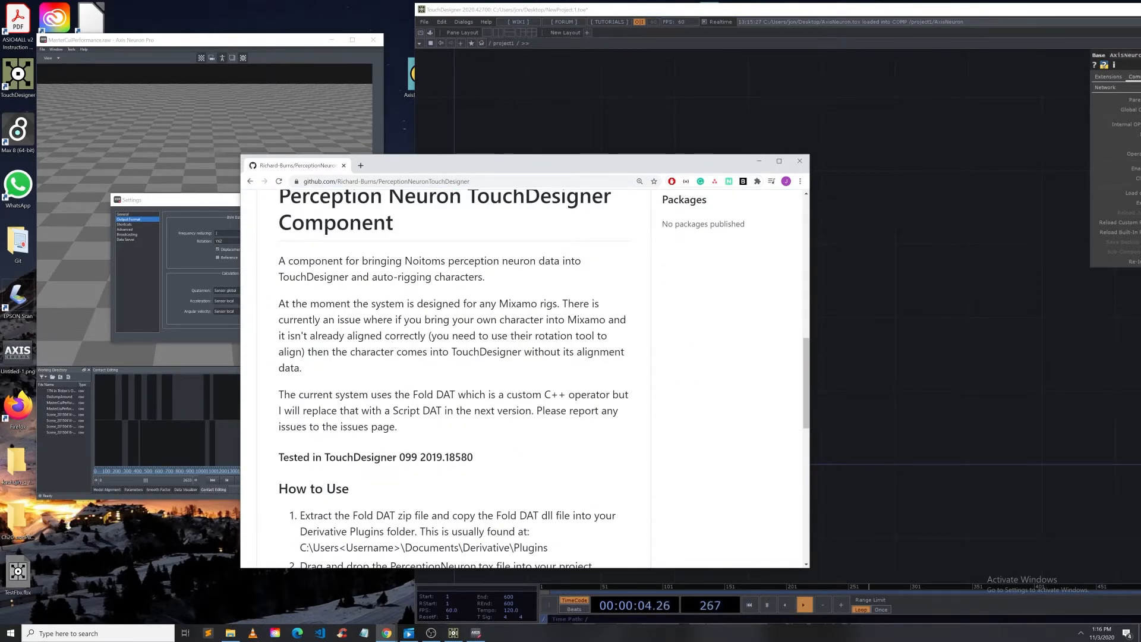
pyautogui.scroll(-8, 341, 443)
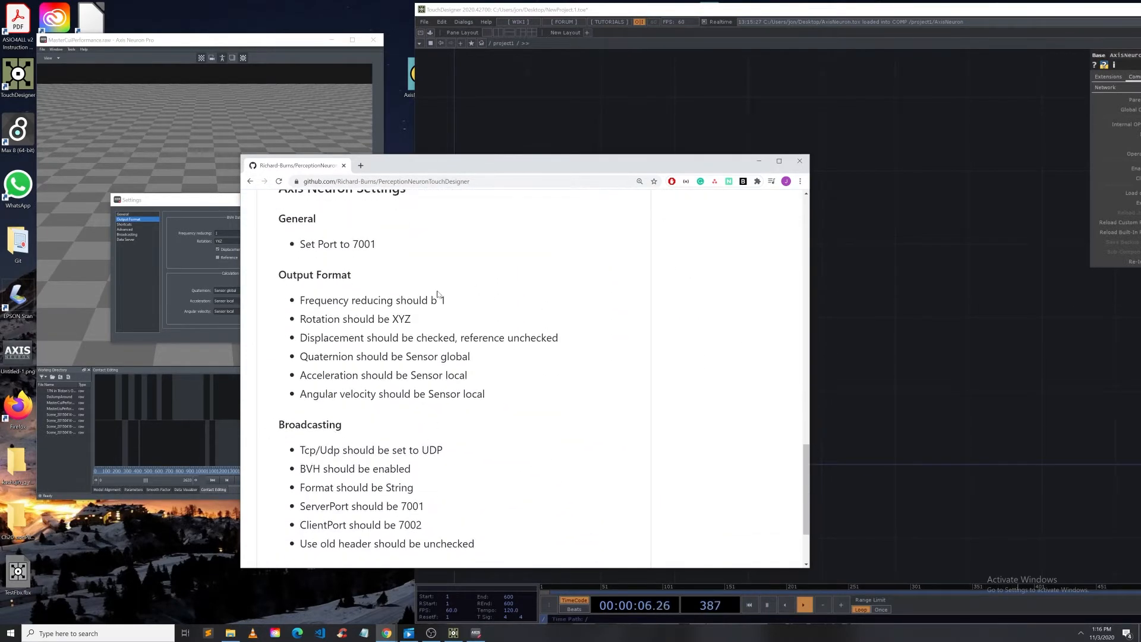
pyautogui.scroll(-2, 269, 423)
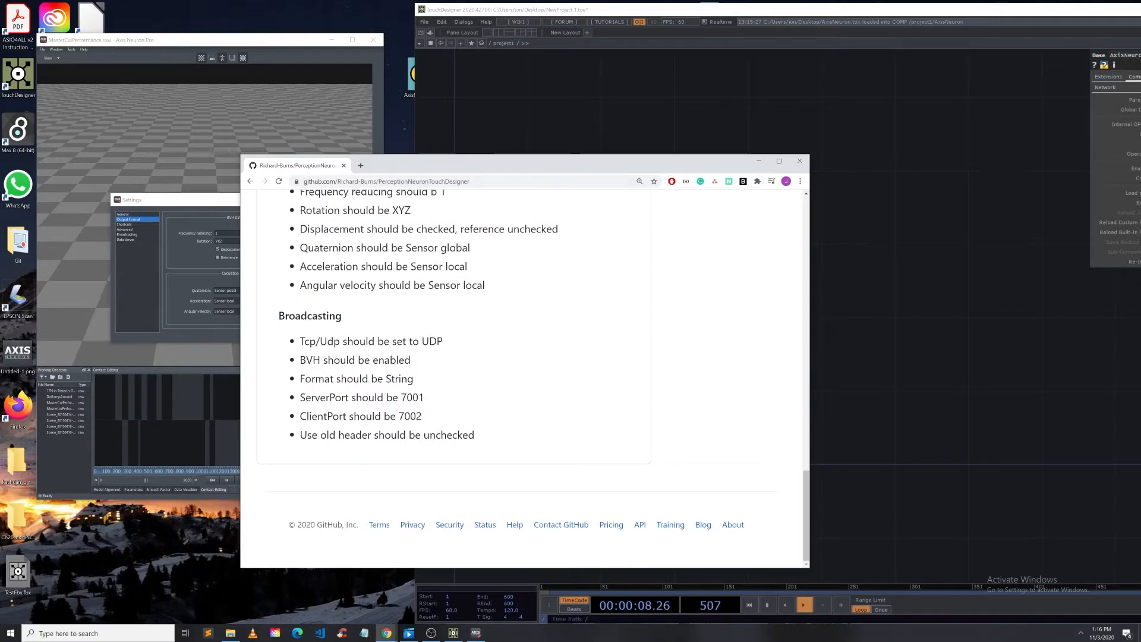
pyautogui.scroll(2, 448, 392)
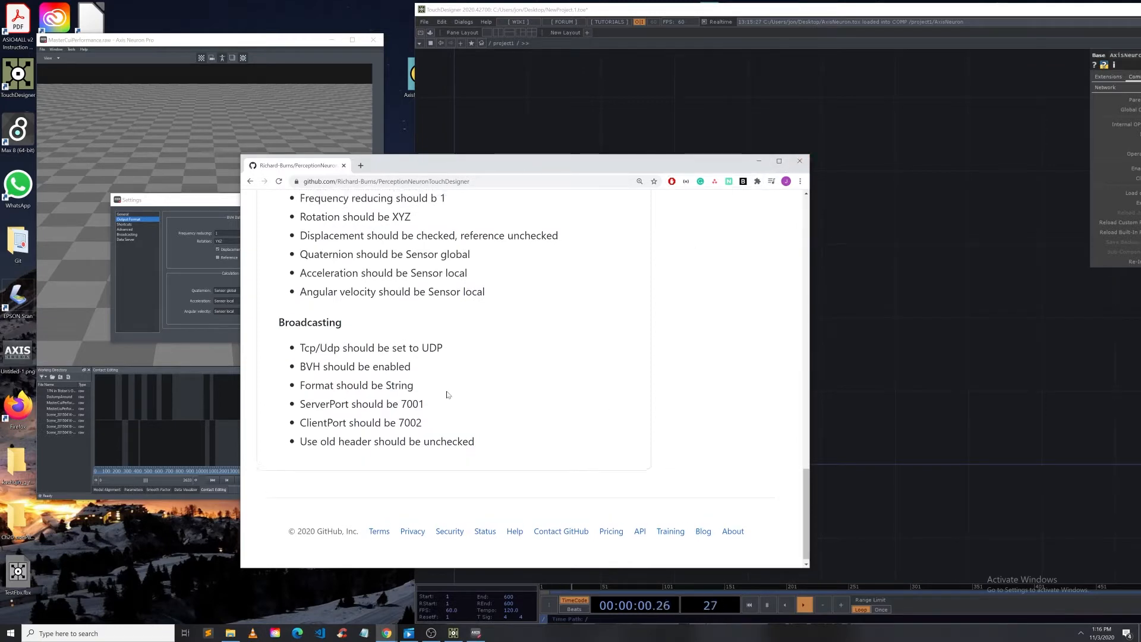
pyautogui.click(800, 161)
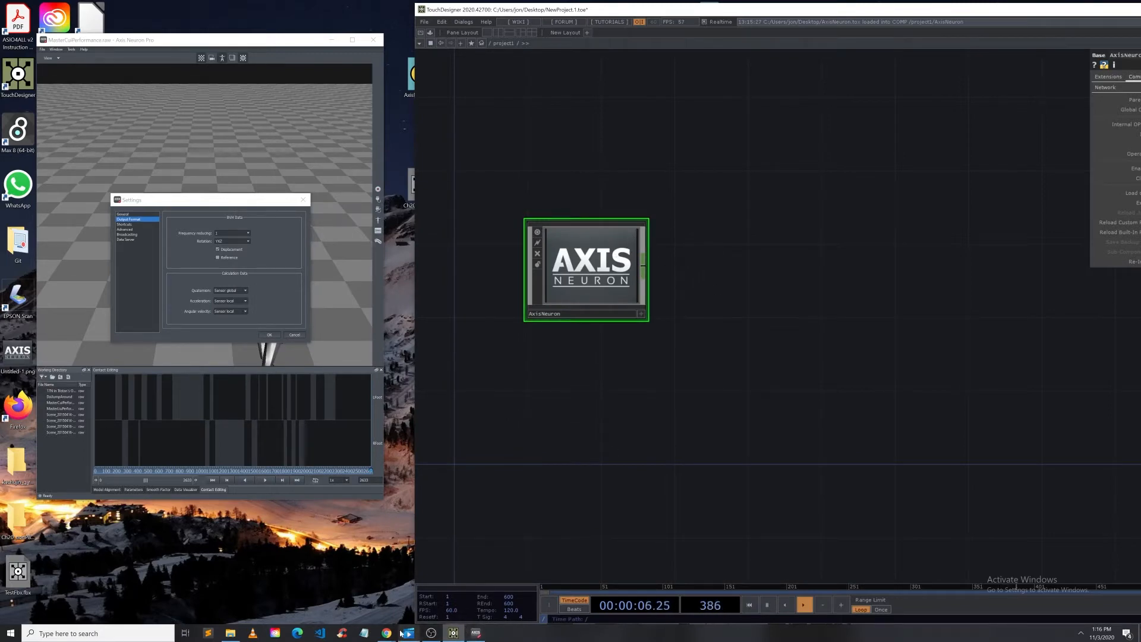
pyautogui.moveTo(386, 632)
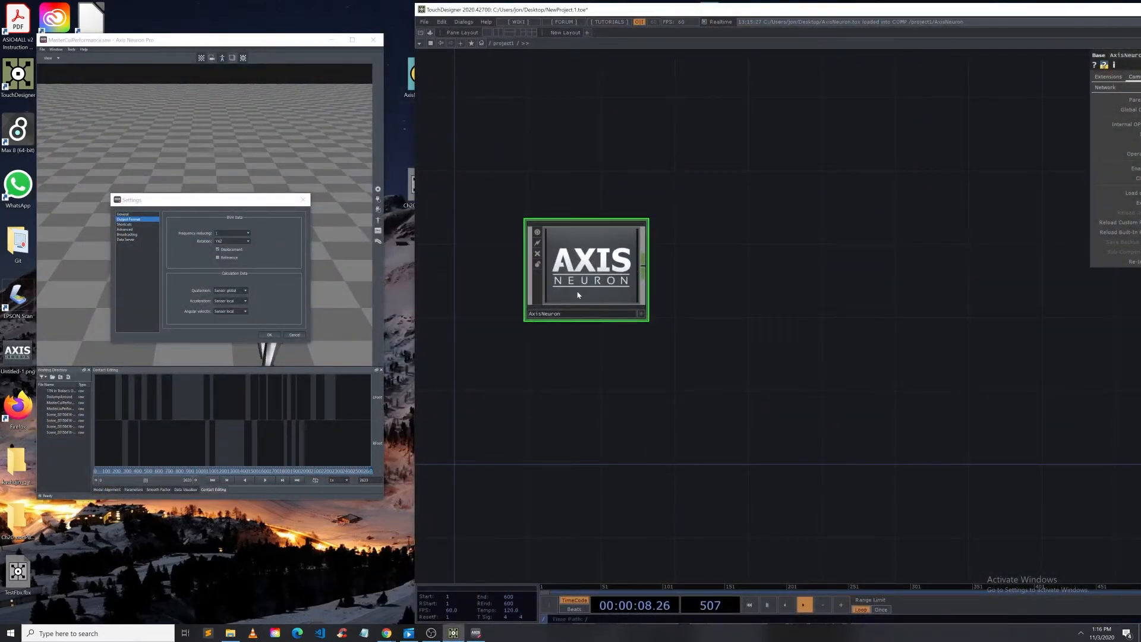
# Step: Enter the AxisNeuron component and zoom into the Axis_Neuron_Settings text to read the required settings
pyautogui.moveTo(552, 459); pyautogui.dragTo(543, 456)
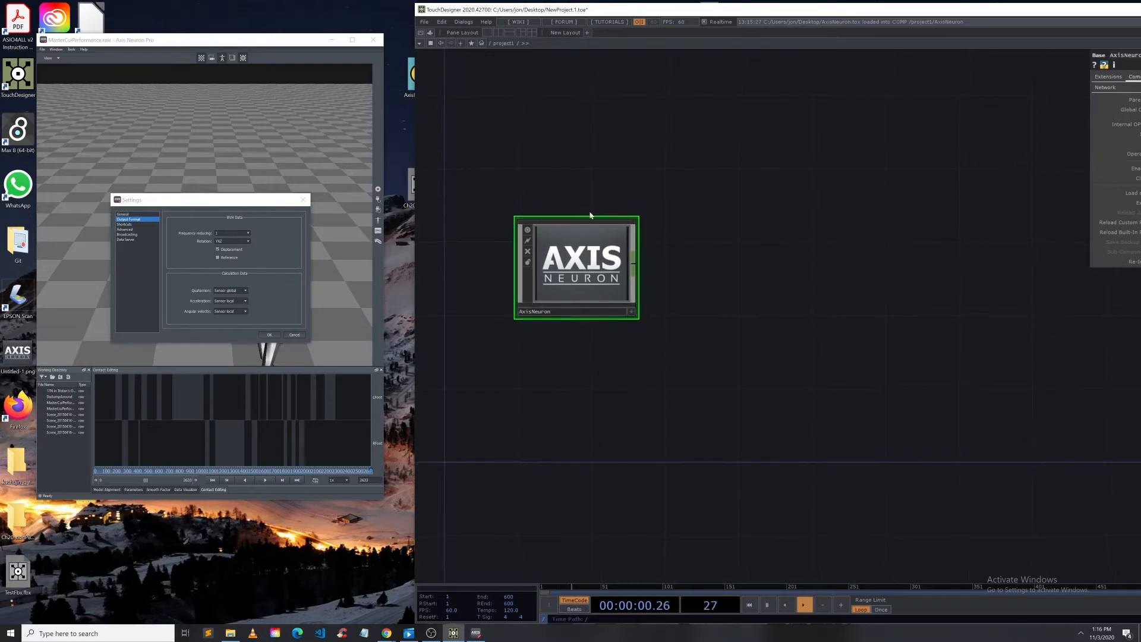
pyautogui.moveTo(192, 201); pyautogui.dragTo(211, 179)
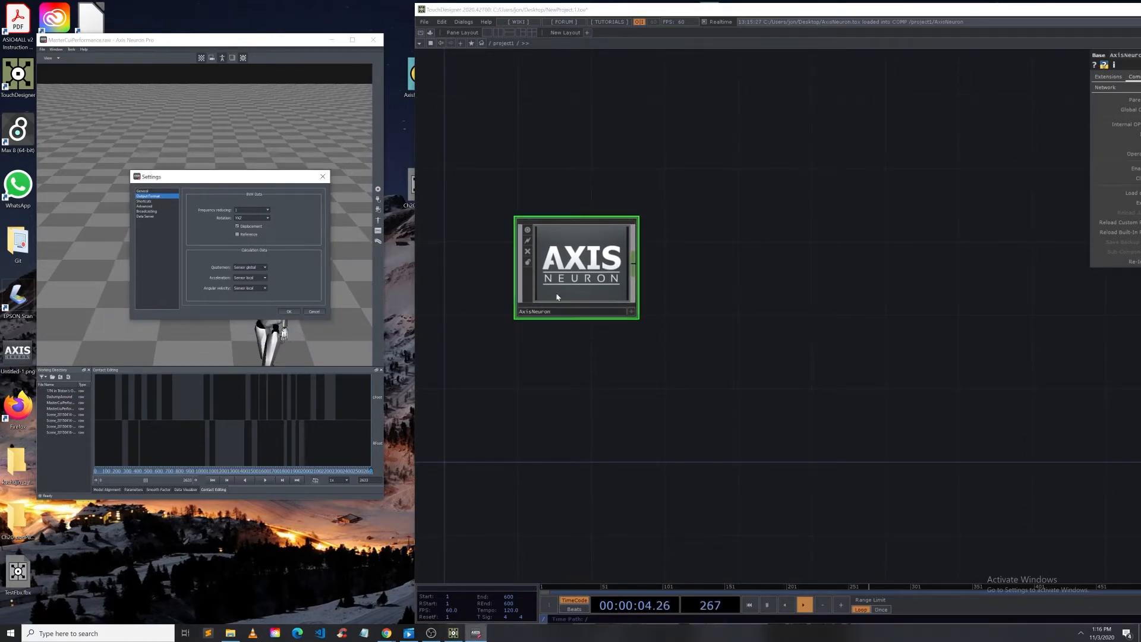
pyautogui.moveTo(548, 269); pyautogui.dragTo(551, 293)
pyautogui.scroll(10, 553, 293)
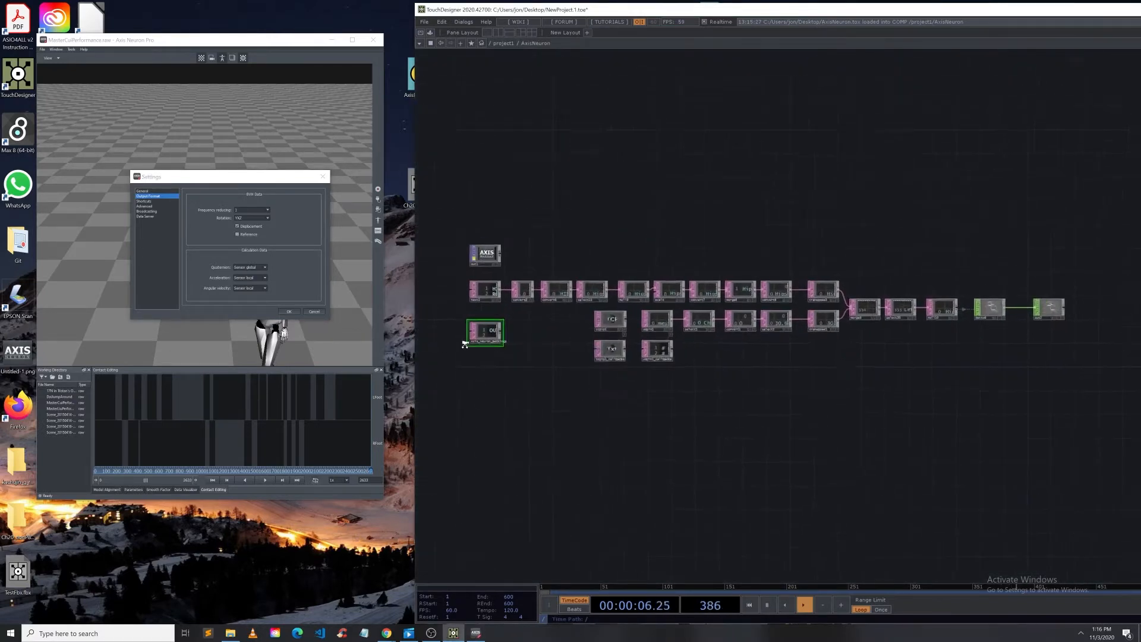
pyautogui.scroll(5, 464, 341)
pyautogui.scroll(5, 452, 350)
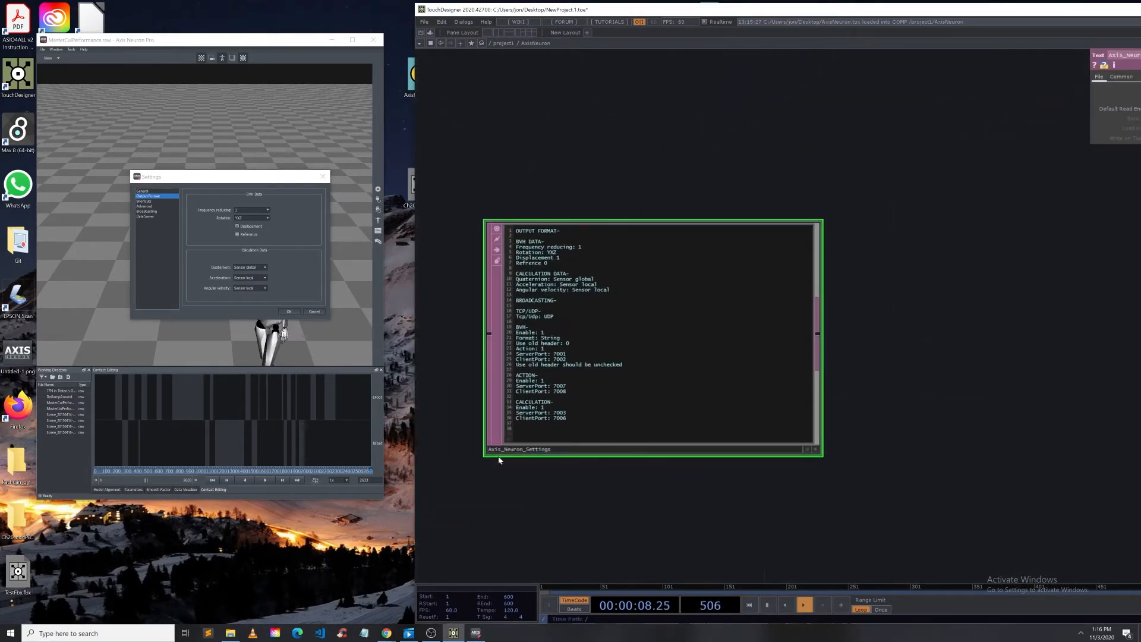
pyautogui.scroll(5, 502, 458)
pyautogui.scroll(-3, 614, 191)
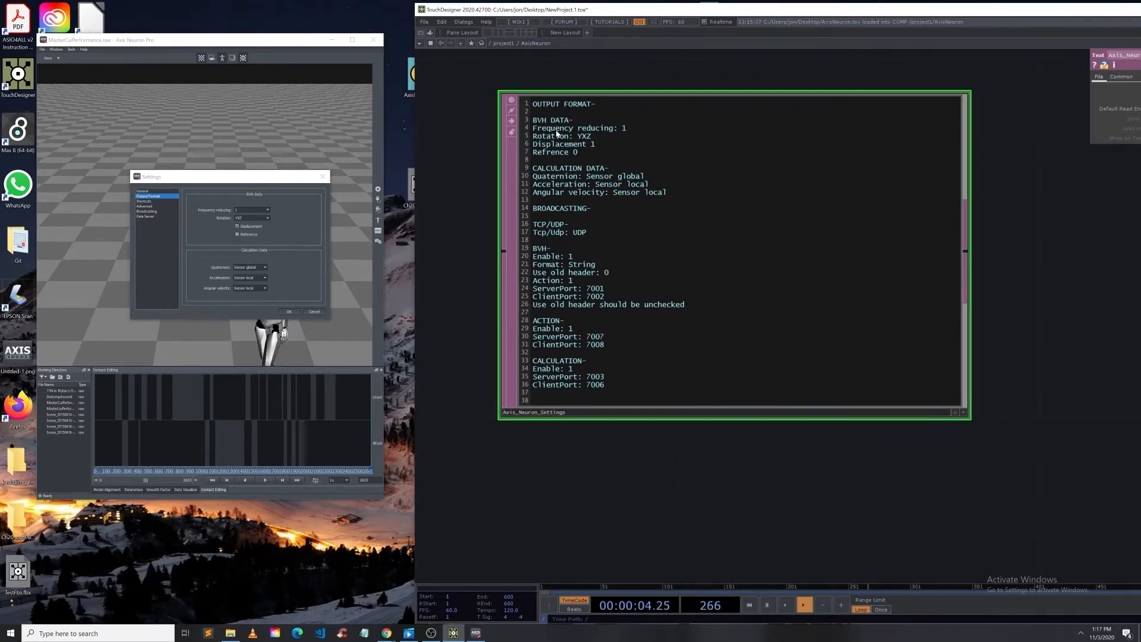
# Step: Review the Output Format page in Axis Neuron's Settings against the required values, then open the Broadcasting page
pyautogui.click(238, 225)
pyautogui.click(145, 201)
pyautogui.click(150, 196)
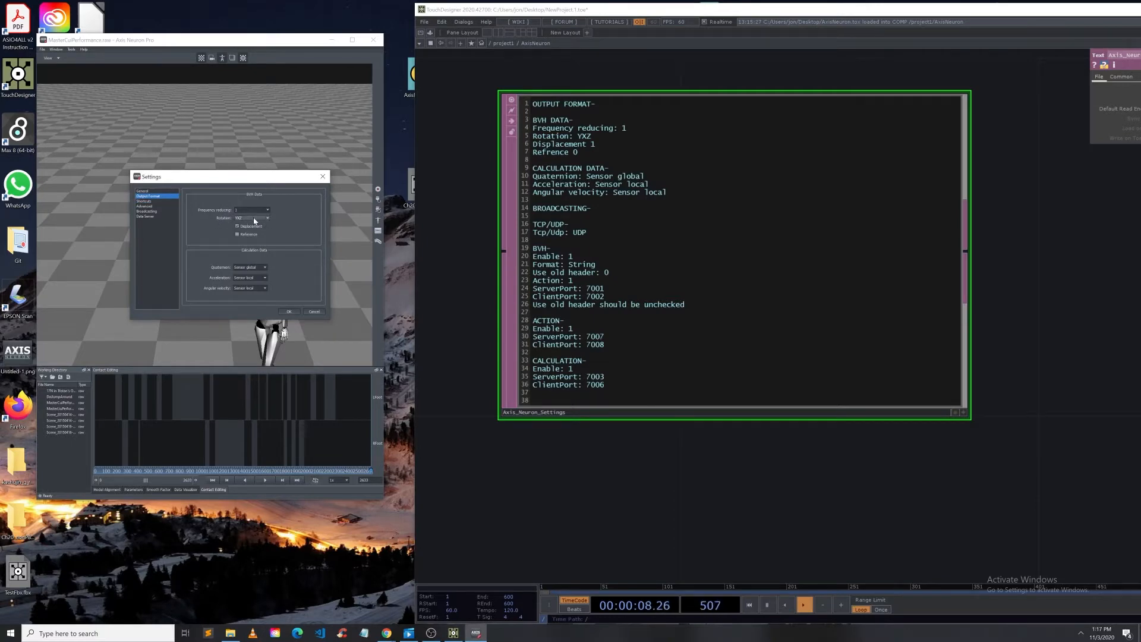
pyautogui.click(162, 201)
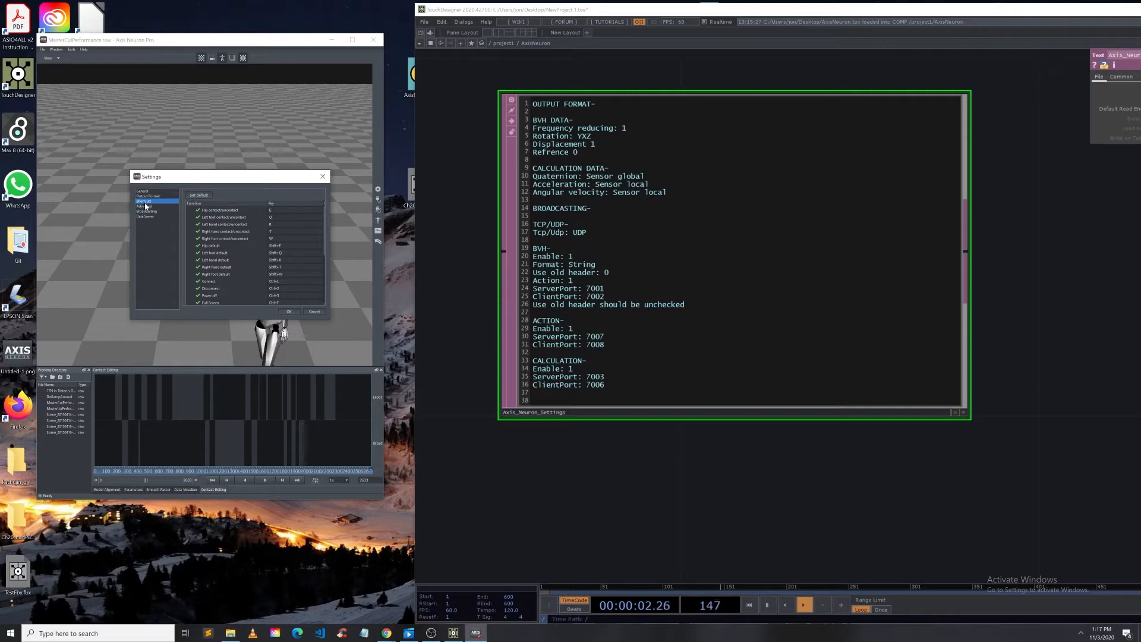
pyautogui.click(146, 206)
pyautogui.click(146, 211)
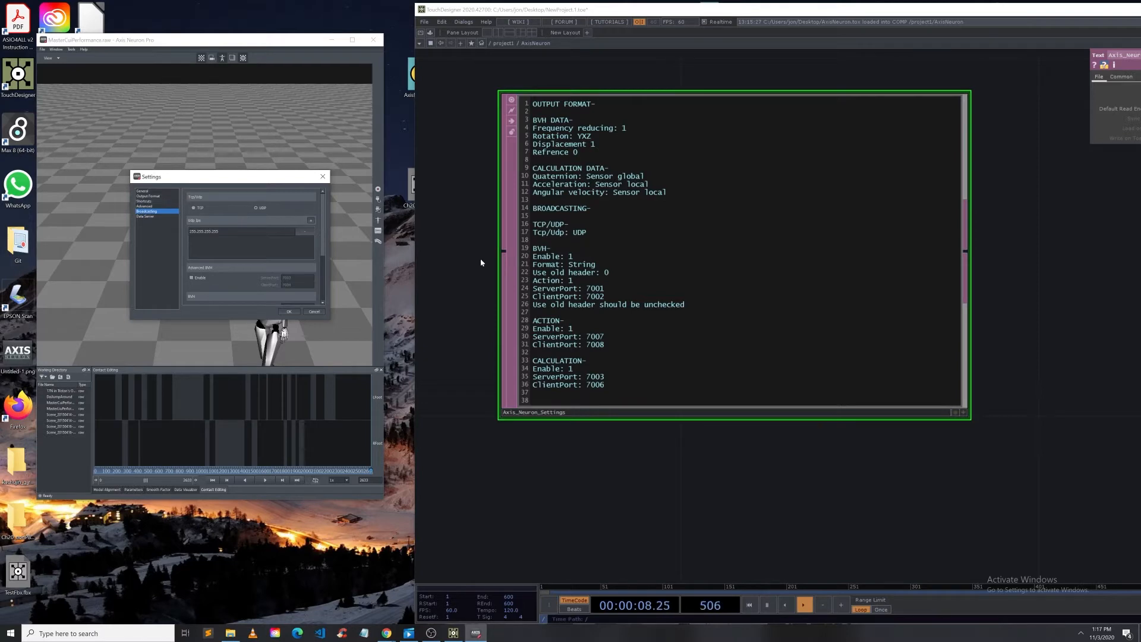
# Step: Locate the tcpip1 DAT in the component network and toggle its viewer to inspect incoming messages
pyautogui.scroll(-5, 609, 375)
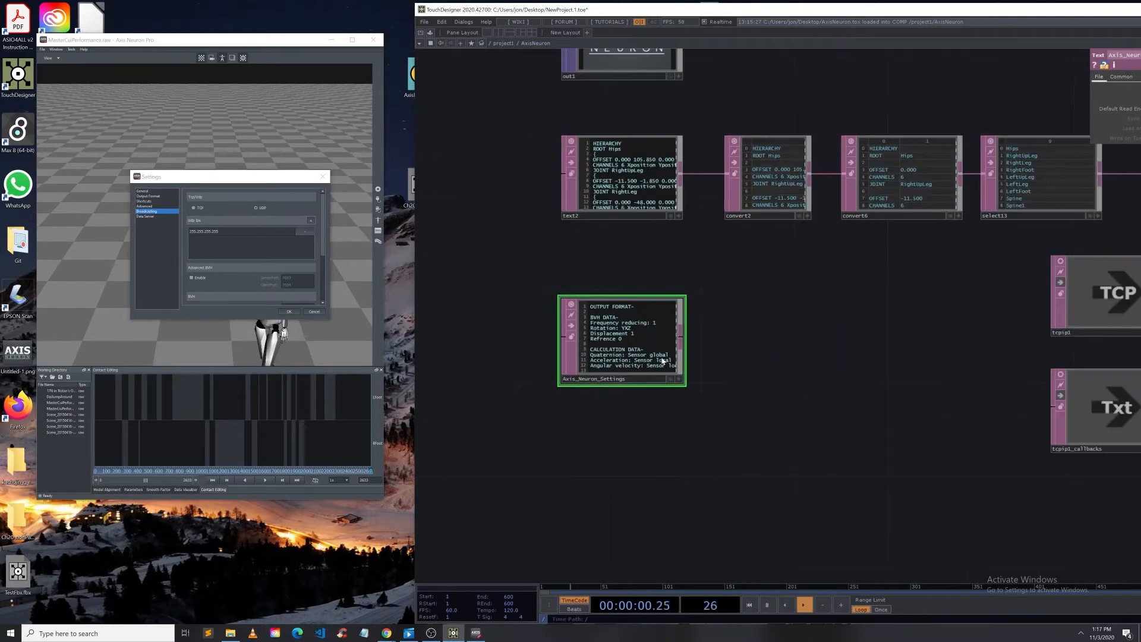
pyautogui.moveTo(832, 379); pyautogui.dragTo(640, 394)
pyautogui.scroll(-4, 640, 394)
pyautogui.scroll(5, 845, 447)
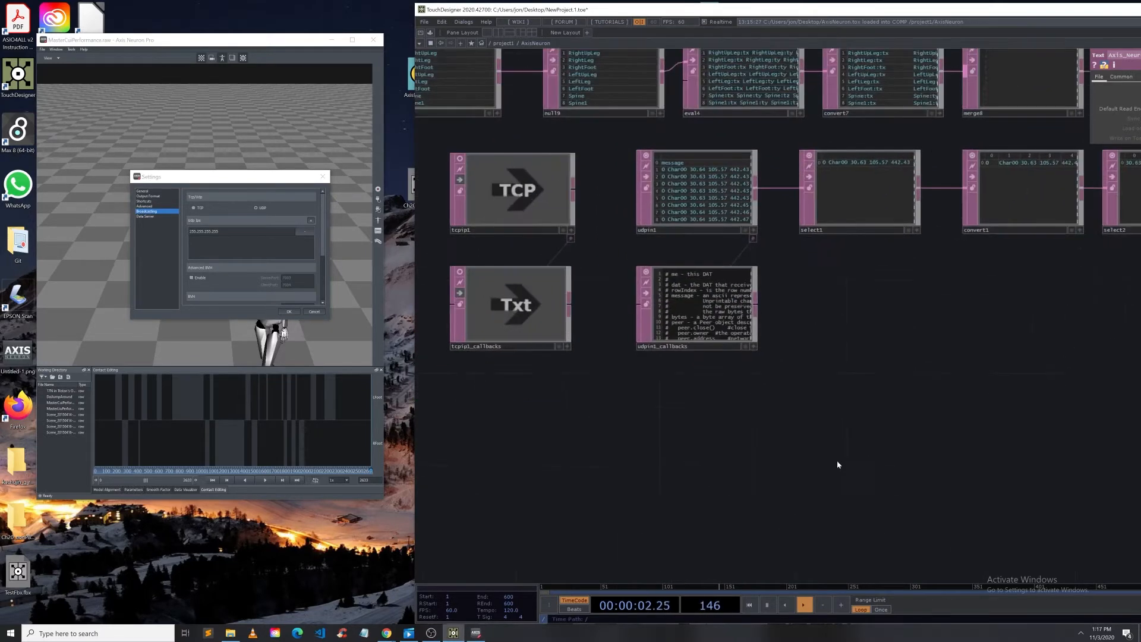
pyautogui.moveTo(469, 461); pyautogui.dragTo(651, 497)
pyautogui.moveTo(703, 441); pyautogui.dragTo(719, 444)
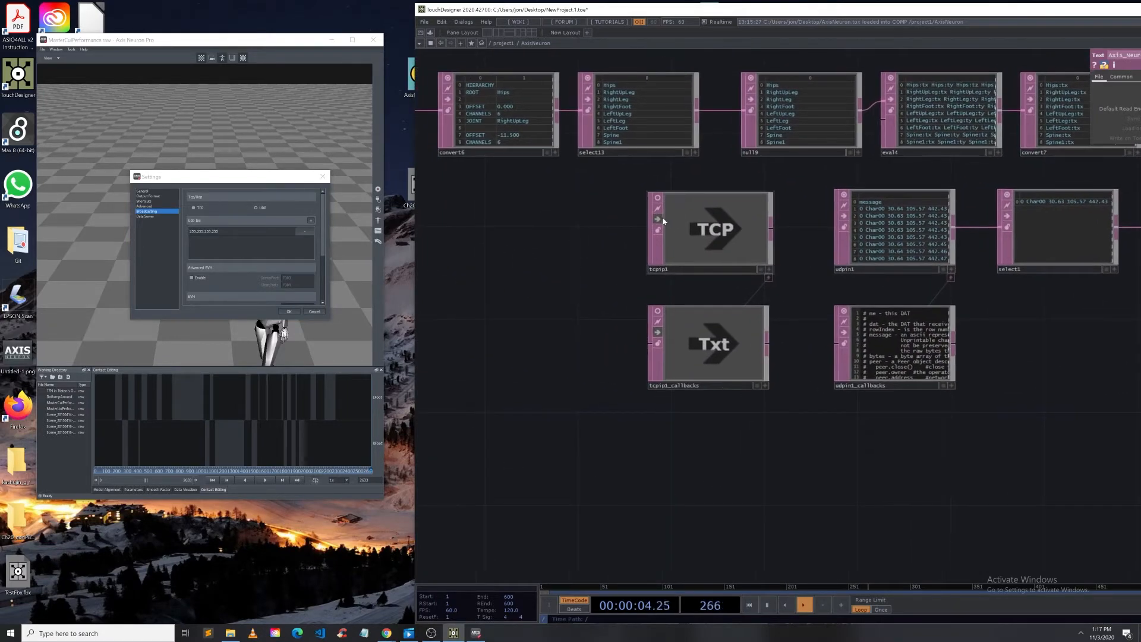
pyautogui.click(658, 218)
pyautogui.click(658, 218)
pyautogui.click(659, 199)
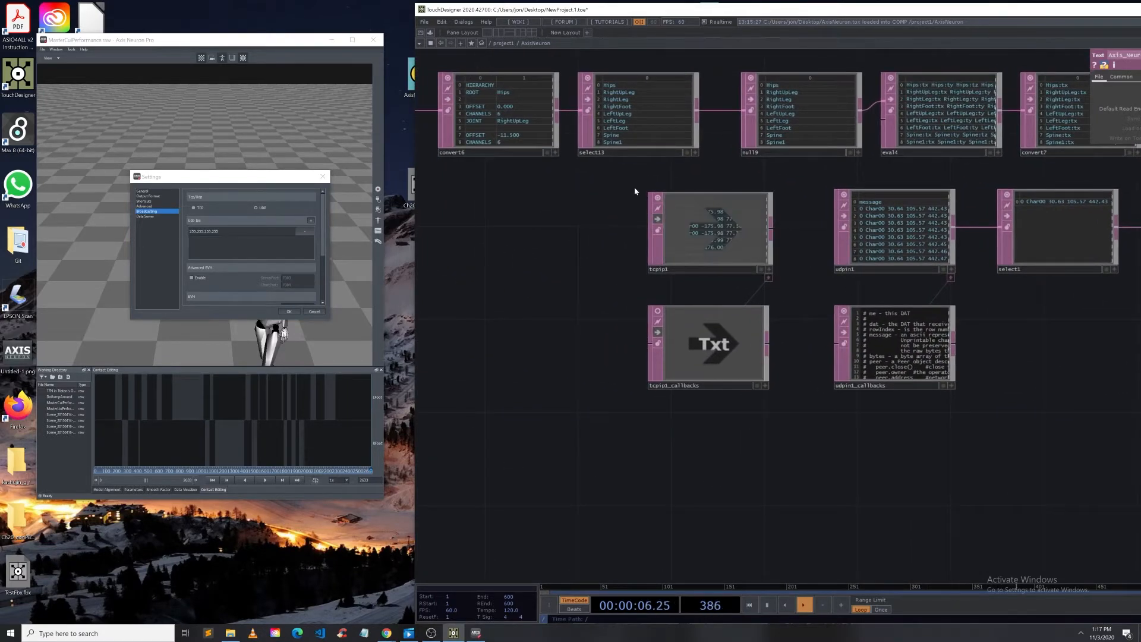
pyautogui.click(658, 220)
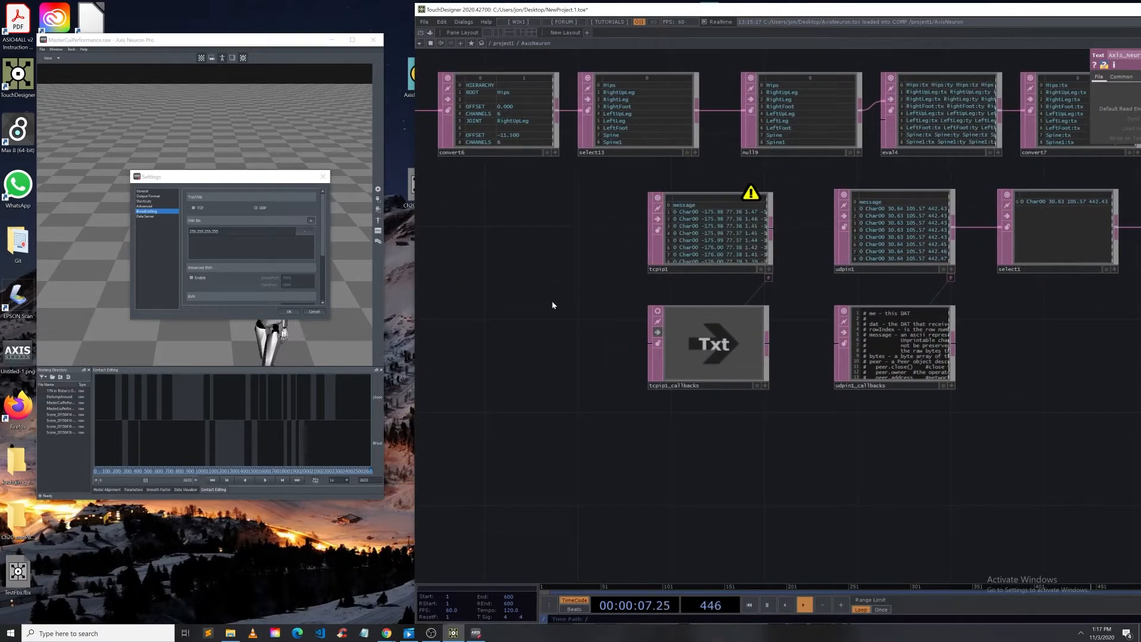
pyautogui.click(657, 199)
# Step: Compare the Broadcasting page's BVH, Action and Calculation settings with the Axis_Neuron_Settings text, then close Settings
pyautogui.moveTo(550, 316); pyautogui.dragTo(920, 362)
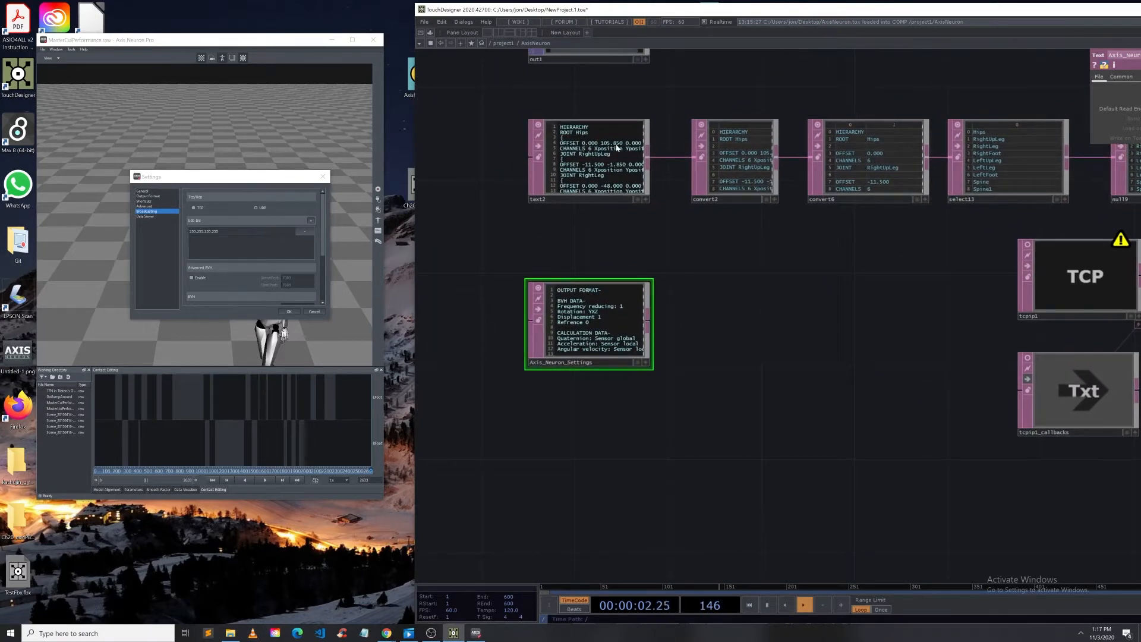
pyautogui.scroll(2, 617, 309)
pyautogui.scroll(3, 597, 447)
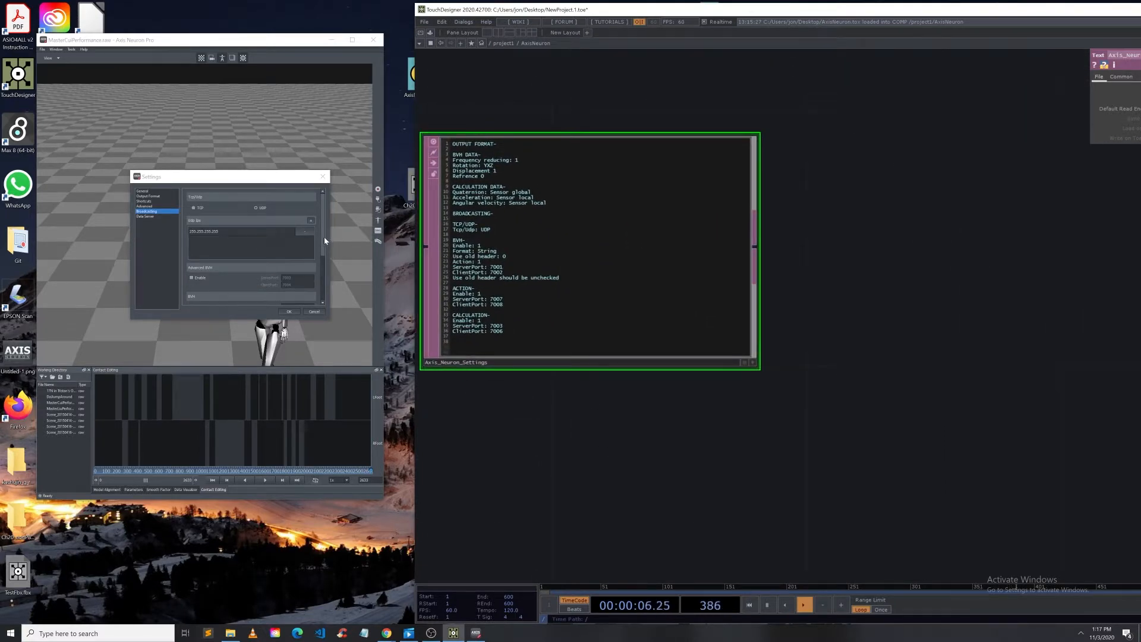
pyautogui.scroll(-2, 323, 236)
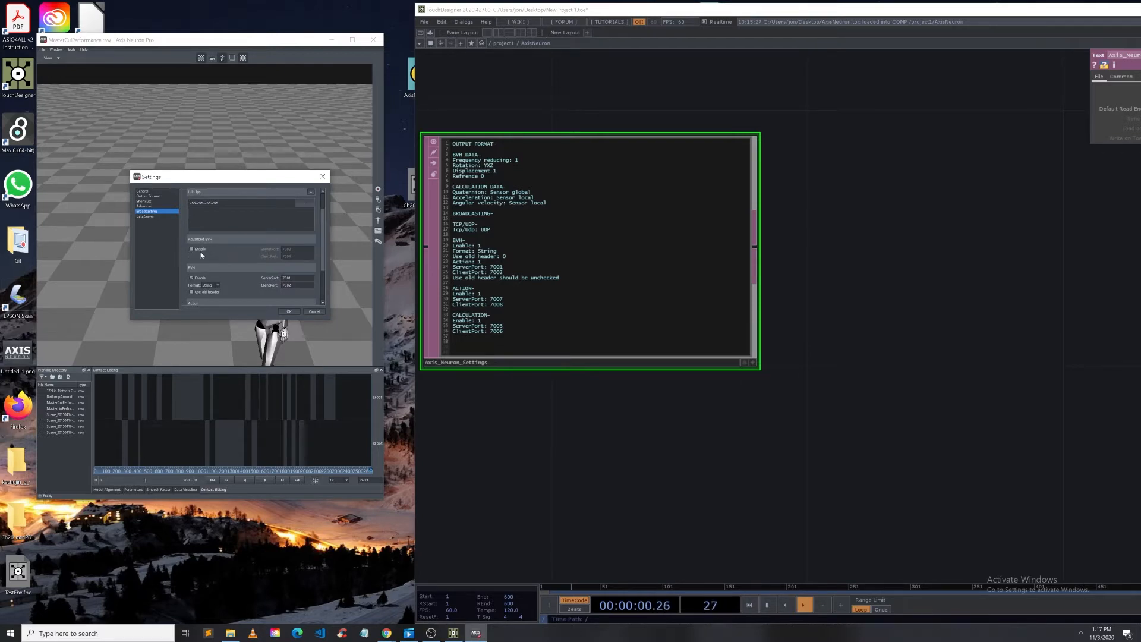
pyautogui.scroll(-2, 209, 256)
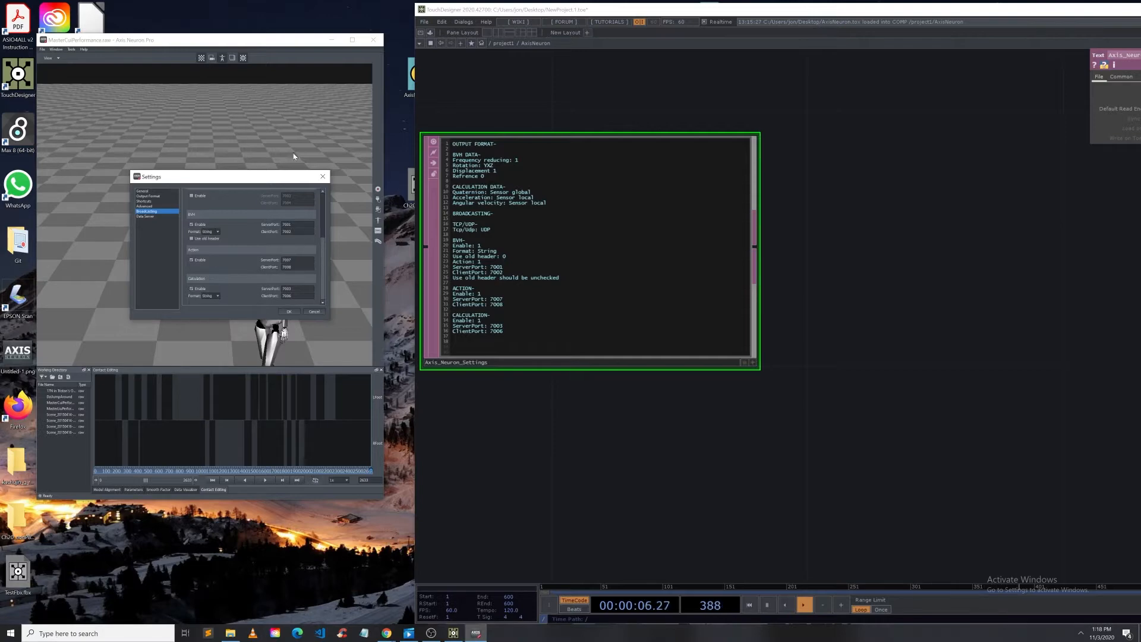
pyautogui.click(323, 176)
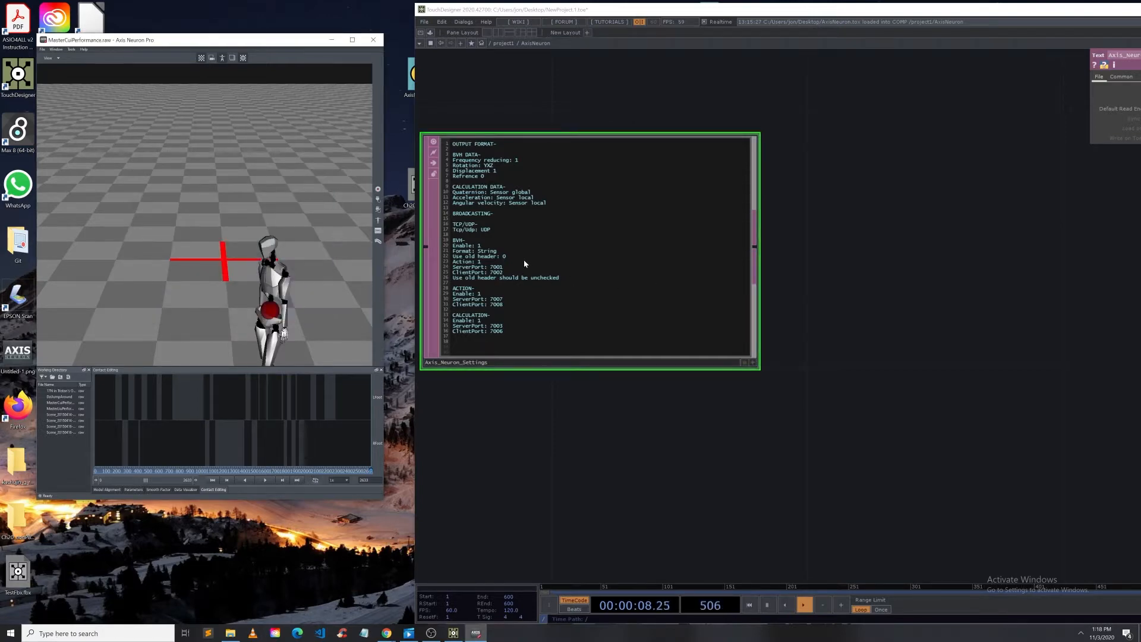
# Step: Follow the component's DAT chain from text2 through the convert and select operators to the transpose DATs
pyautogui.moveTo(786, 348); pyautogui.dragTo(761, 405)
pyautogui.scroll(-7, 708, 322)
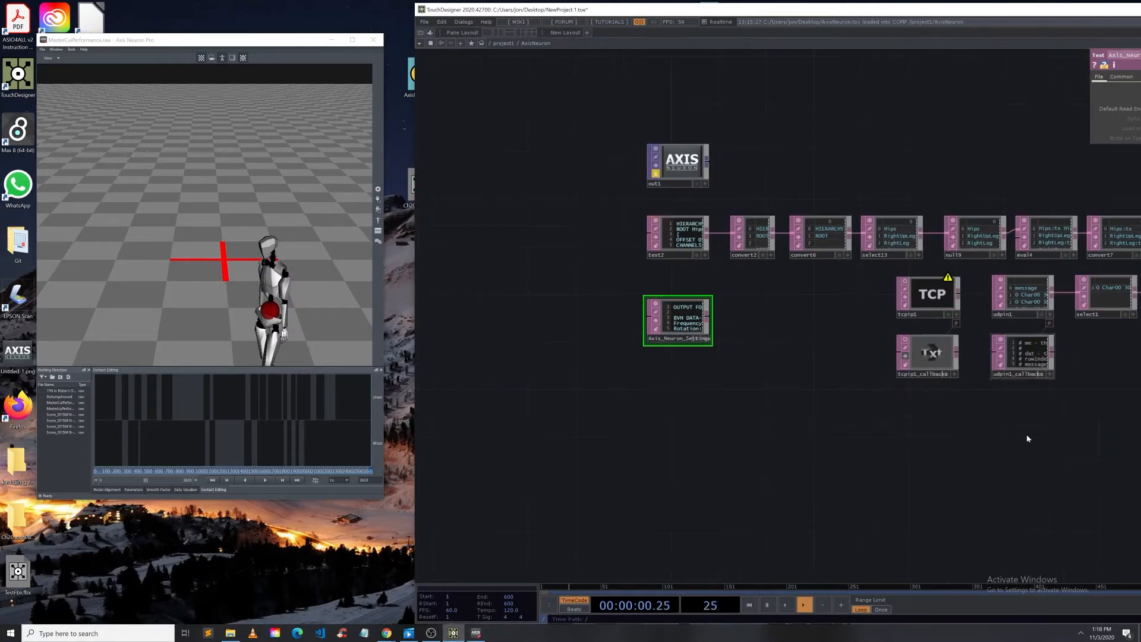
pyautogui.moveTo(951, 438); pyautogui.dragTo(708, 426)
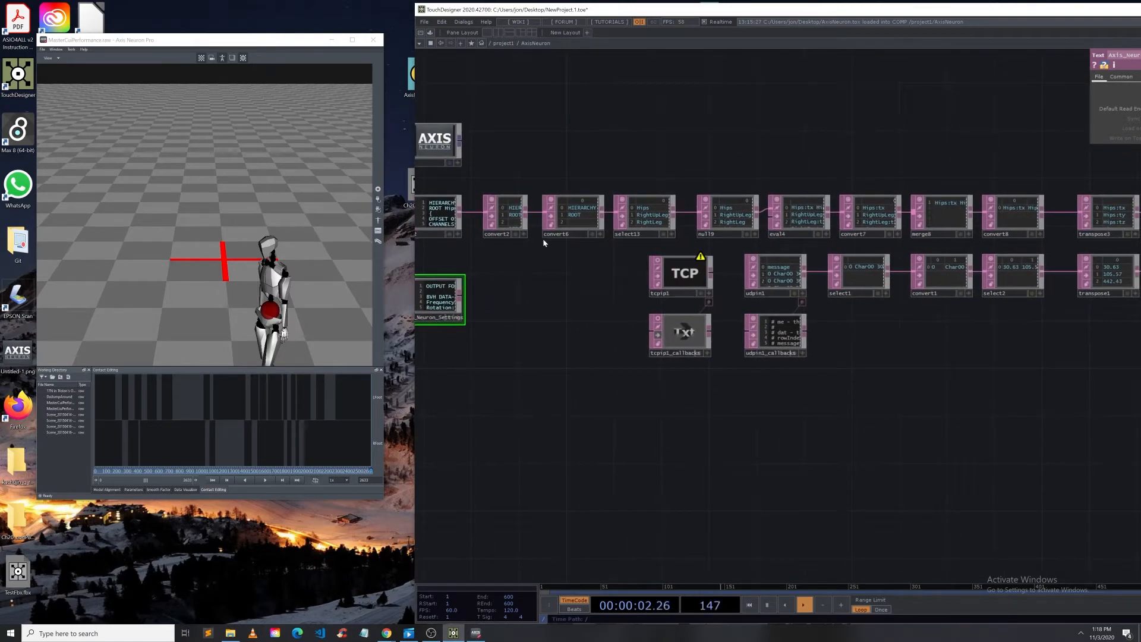
pyautogui.scroll(3, 449, 212)
pyautogui.moveTo(491, 165); pyautogui.dragTo(675, 173)
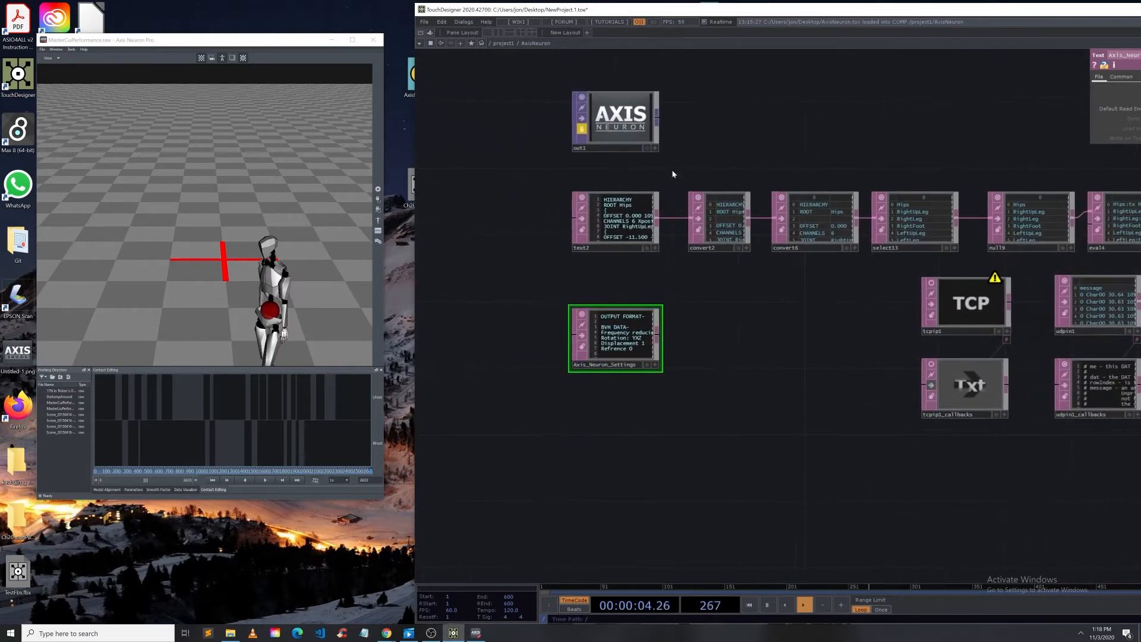
pyautogui.scroll(5, 619, 220)
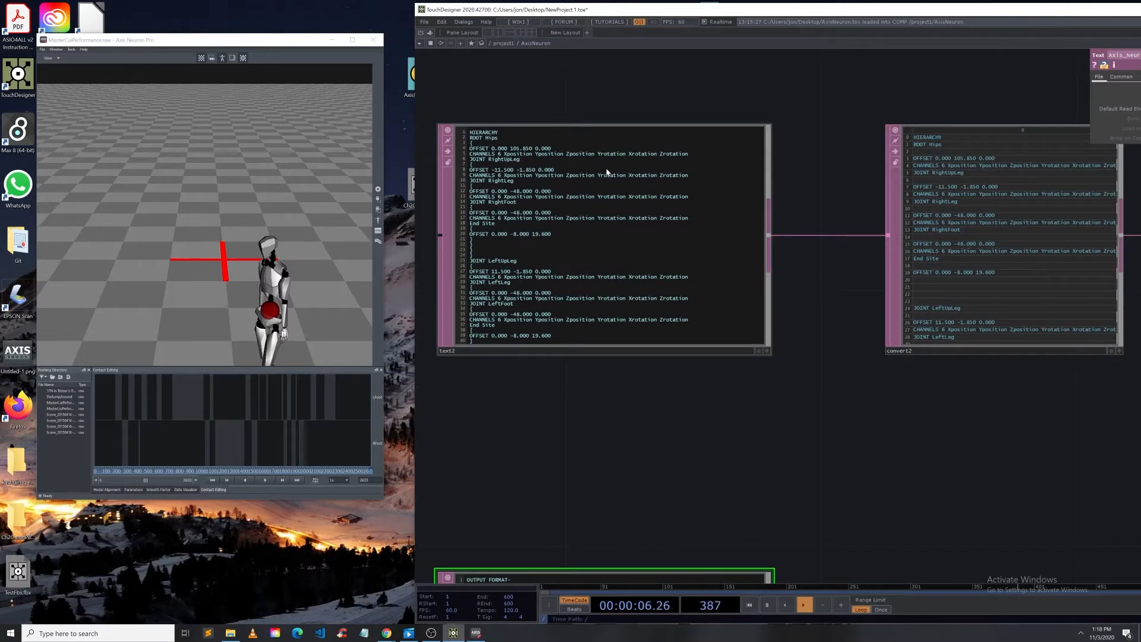
pyautogui.scroll(-5, 610, 242)
pyautogui.moveTo(850, 318); pyautogui.dragTo(484, 273)
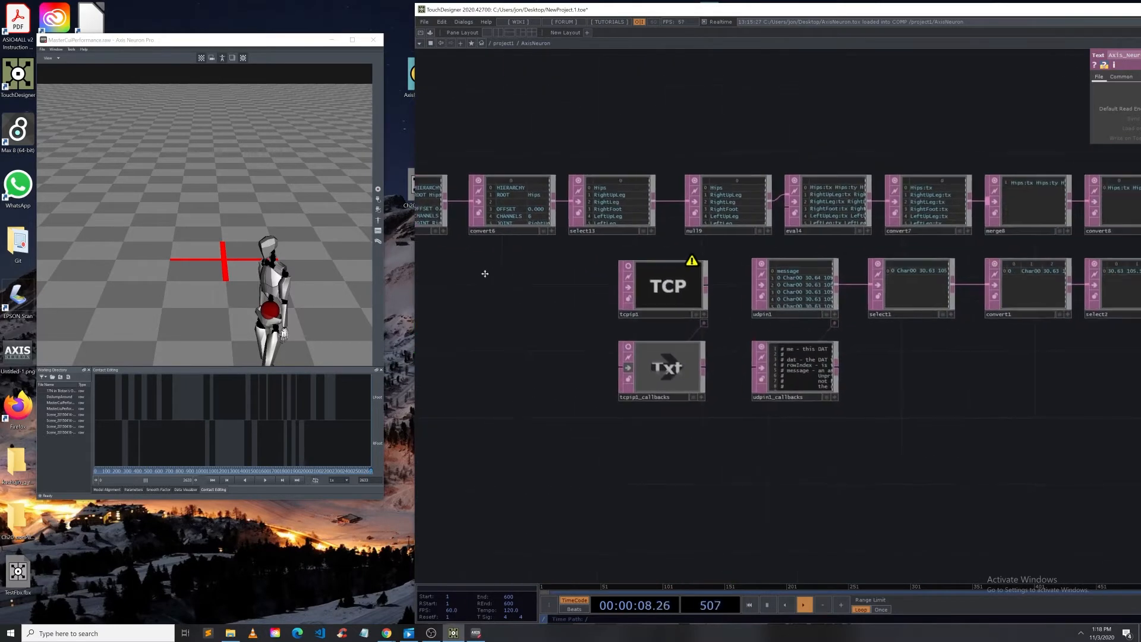
pyautogui.moveTo(721, 122); pyautogui.dragTo(639, 120)
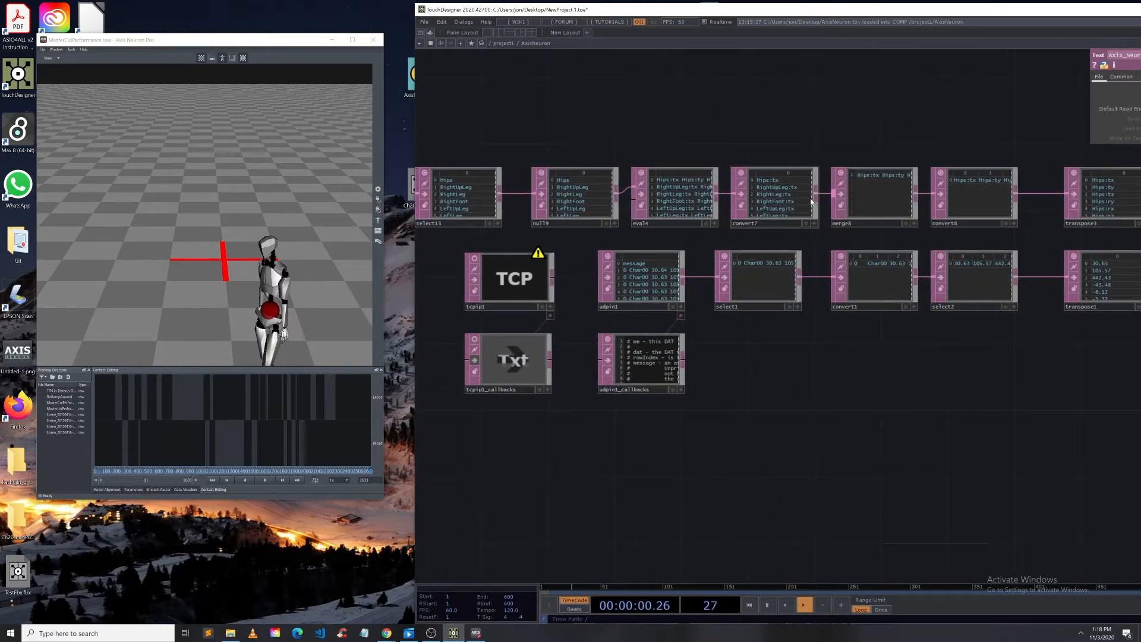
pyautogui.scroll(10, 835, 225)
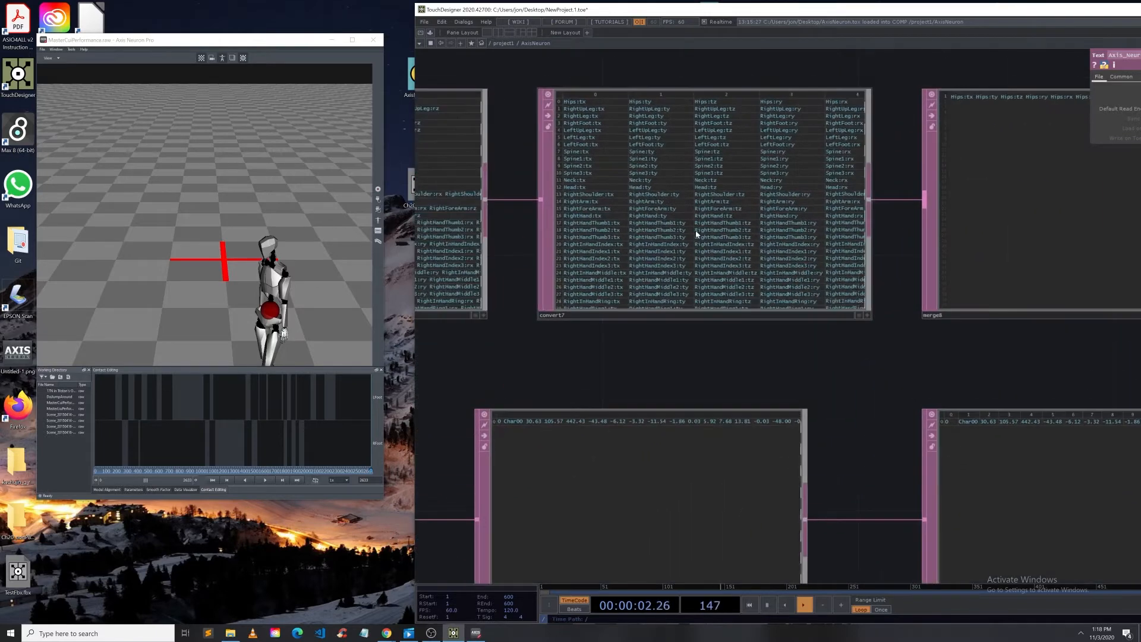
pyautogui.scroll(-2, 698, 229)
pyautogui.moveTo(791, 110); pyautogui.dragTo(583, 107)
pyautogui.moveTo(753, 89); pyautogui.dragTo(454, 99)
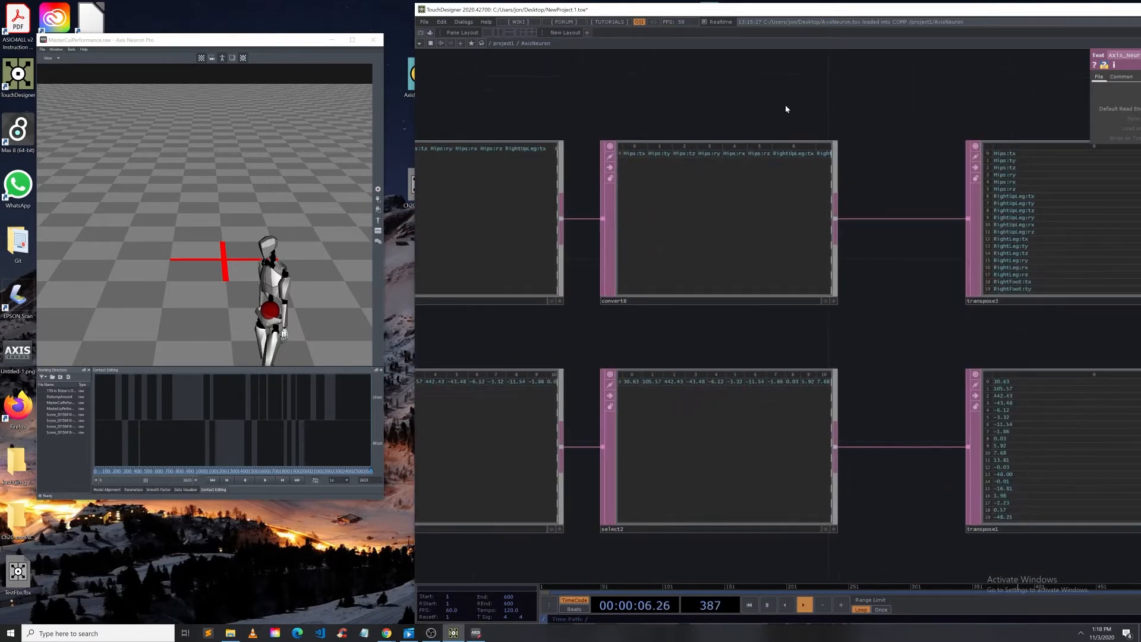
pyautogui.moveTo(785, 105); pyautogui.dragTo(660, 111)
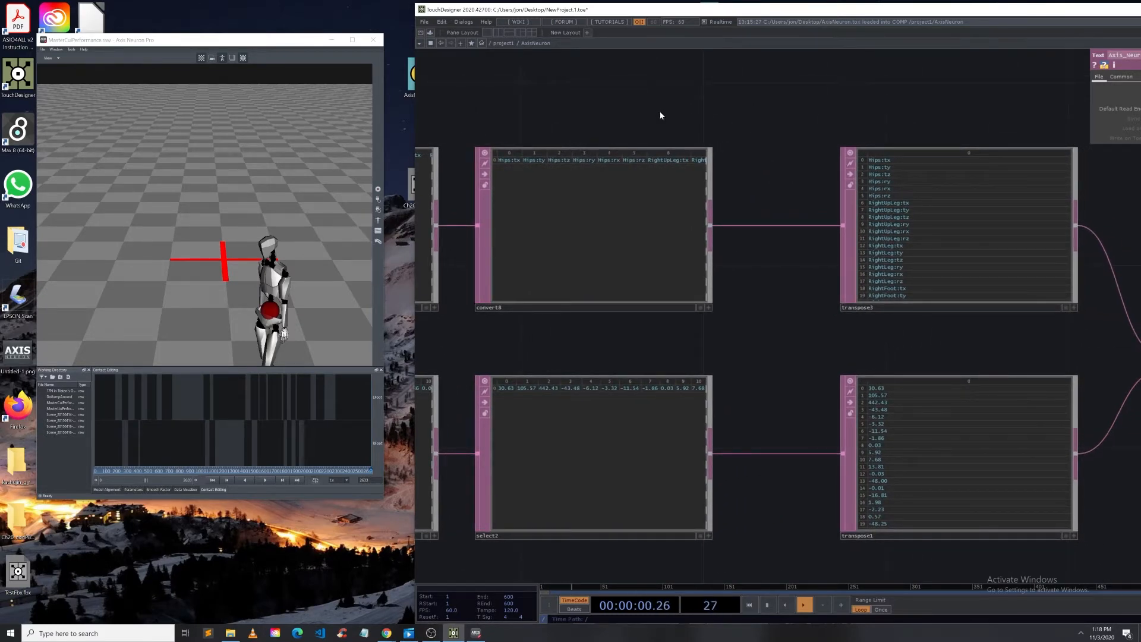
pyautogui.moveTo(910, 326); pyautogui.dragTo(706, 324)
# Step: Follow the chain from the transpose DATs through merge, select20 and null10 to the output, then leave the component
pyautogui.scroll(5, 718, 156)
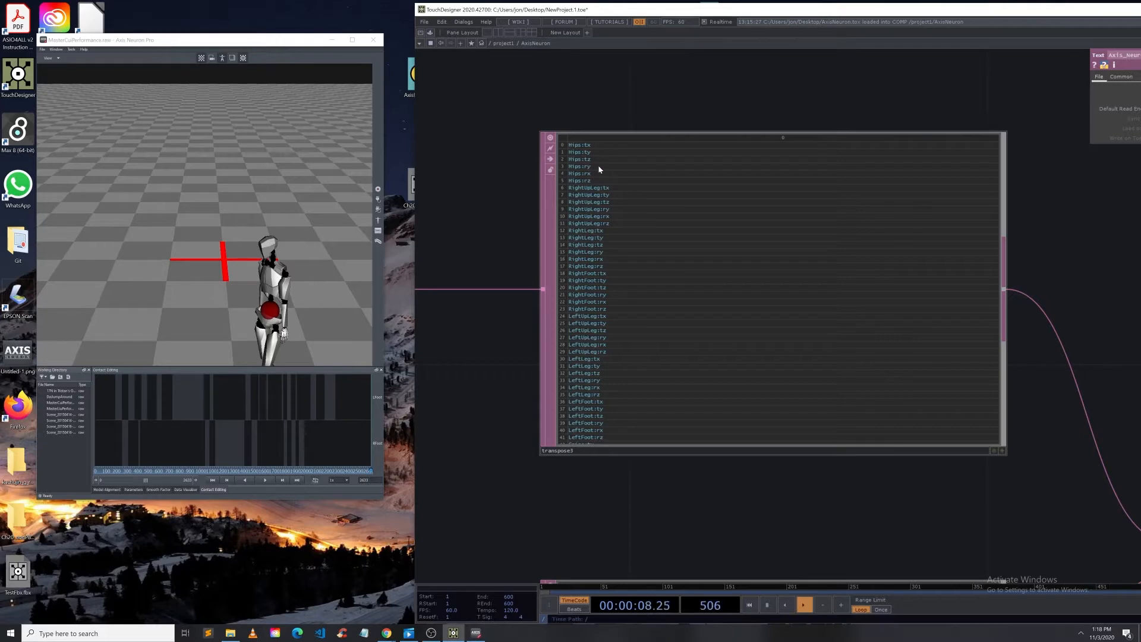
pyautogui.scroll(-5, 612, 172)
pyautogui.moveTo(655, 373); pyautogui.dragTo(984, 455)
pyautogui.scroll(8, 767, 333)
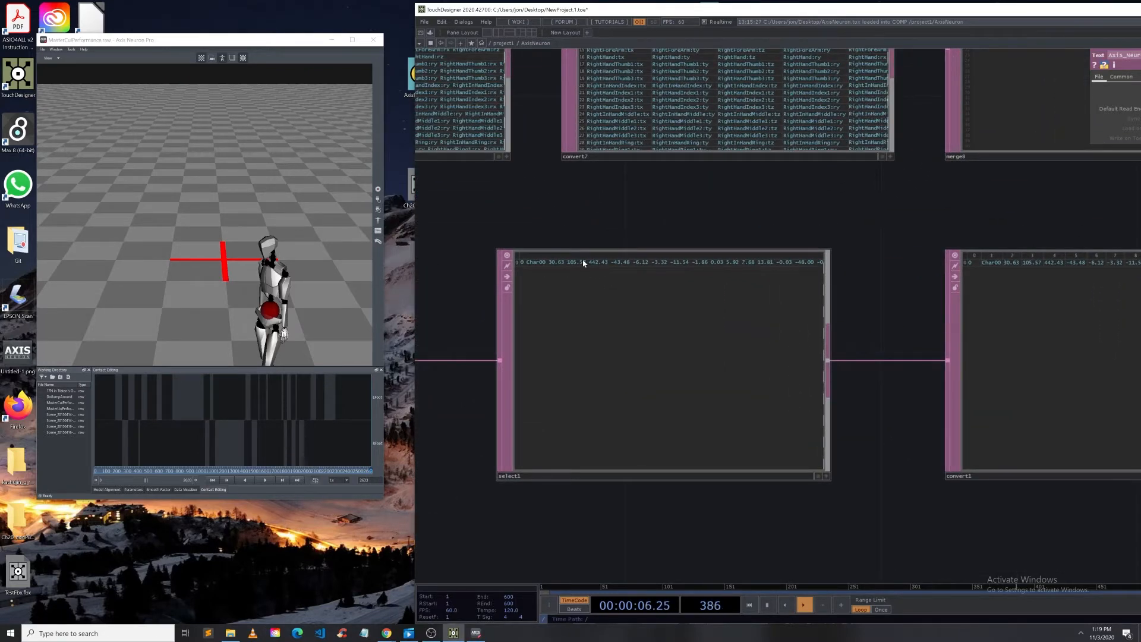
pyautogui.scroll(2, 581, 262)
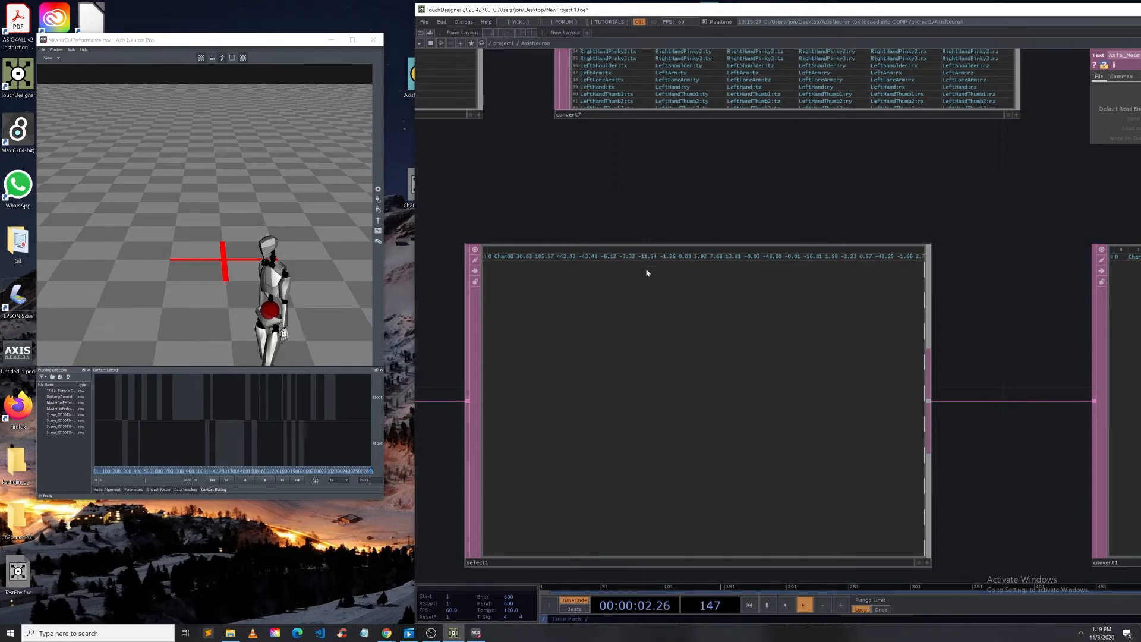
pyautogui.moveTo(975, 237); pyautogui.dragTo(629, 158)
pyautogui.moveTo(894, 158); pyautogui.dragTo(438, 123)
pyautogui.scroll(-5, 438, 122)
pyautogui.moveTo(784, 319); pyautogui.dragTo(571, 399)
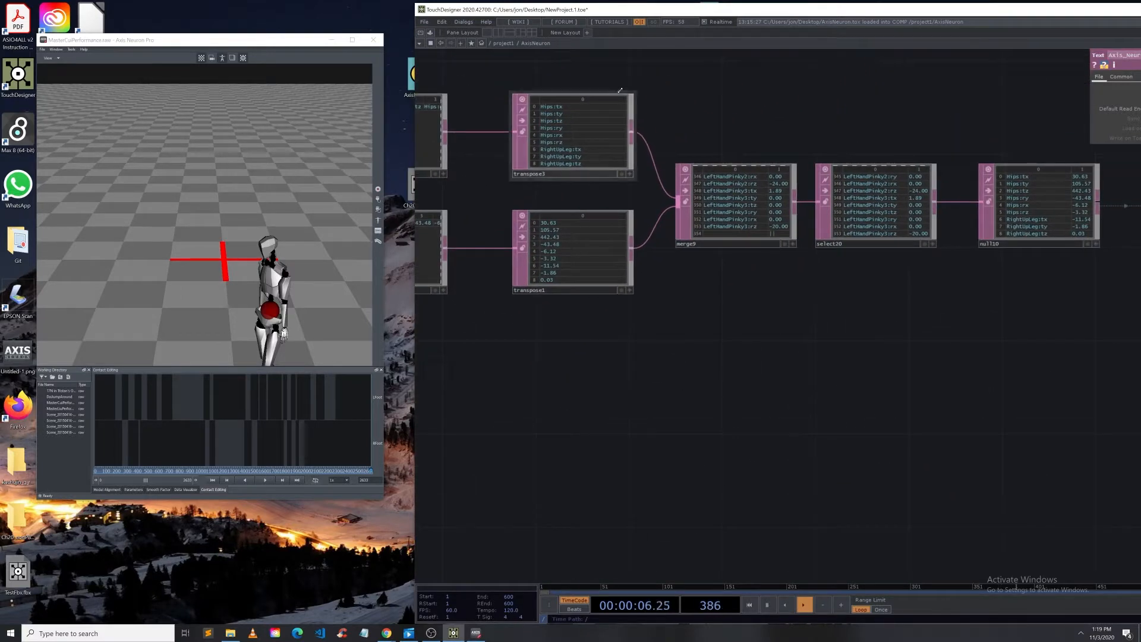
pyautogui.scroll(8, 703, 265)
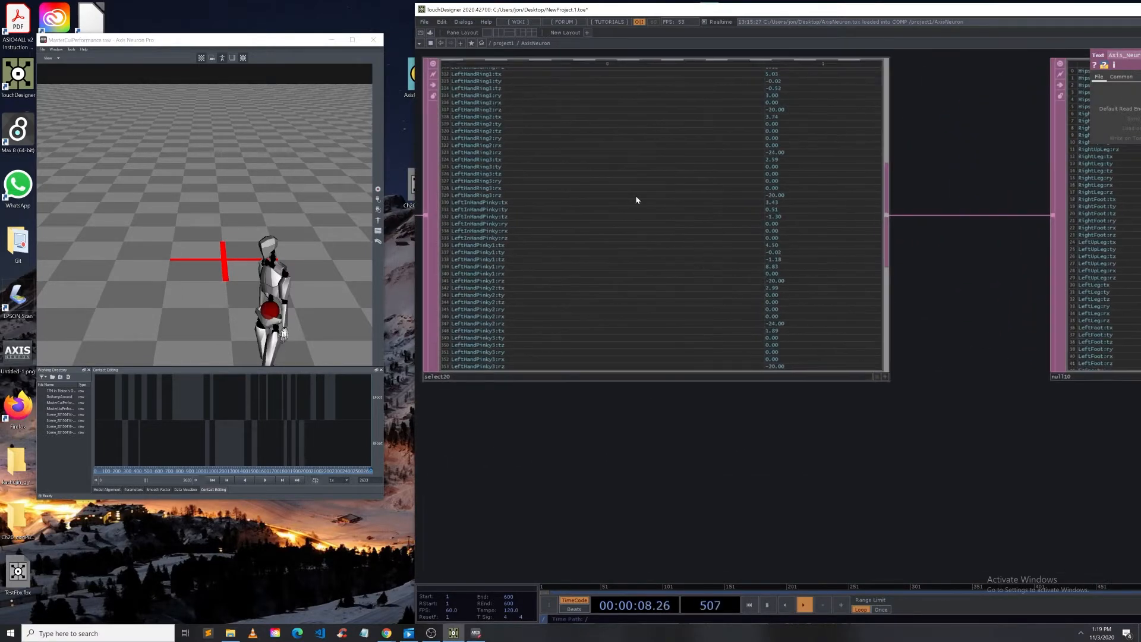
pyautogui.scroll(-5, 601, 251)
pyautogui.moveTo(811, 392); pyautogui.dragTo(533, 380)
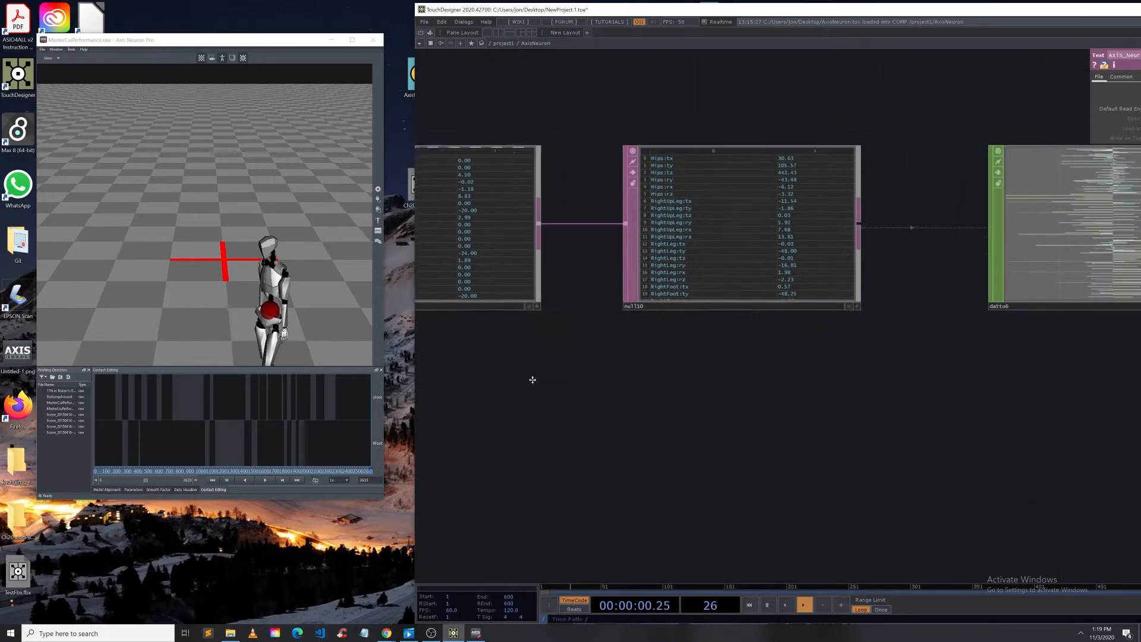
pyautogui.scroll(-3, 537, 375)
pyautogui.scroll(-5, 743, 357)
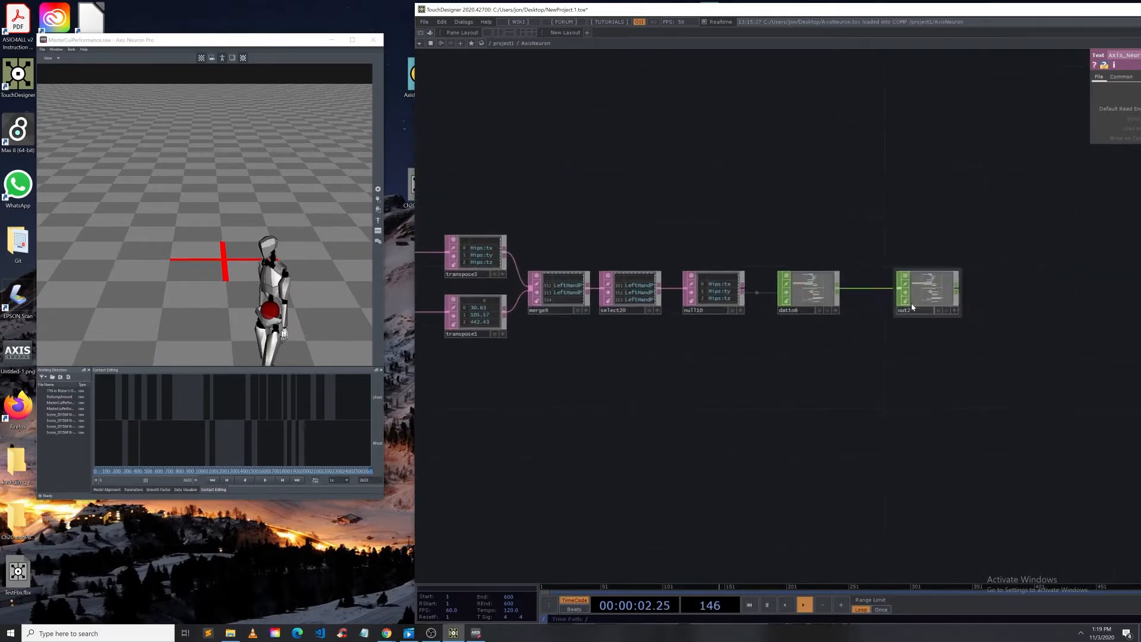
pyautogui.scroll(-8, 693, 324)
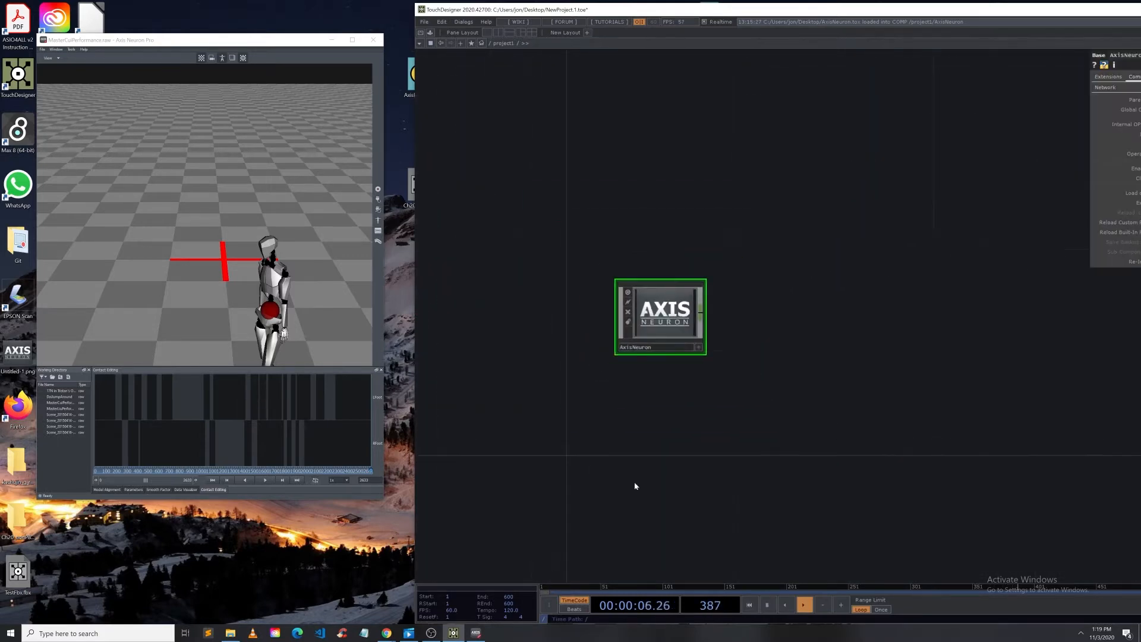
# Step: Start motion playback in Axis Neuron Pro and view the AxisNeuron component's out2 data streaming in
pyautogui.scroll(8, 732, 340)
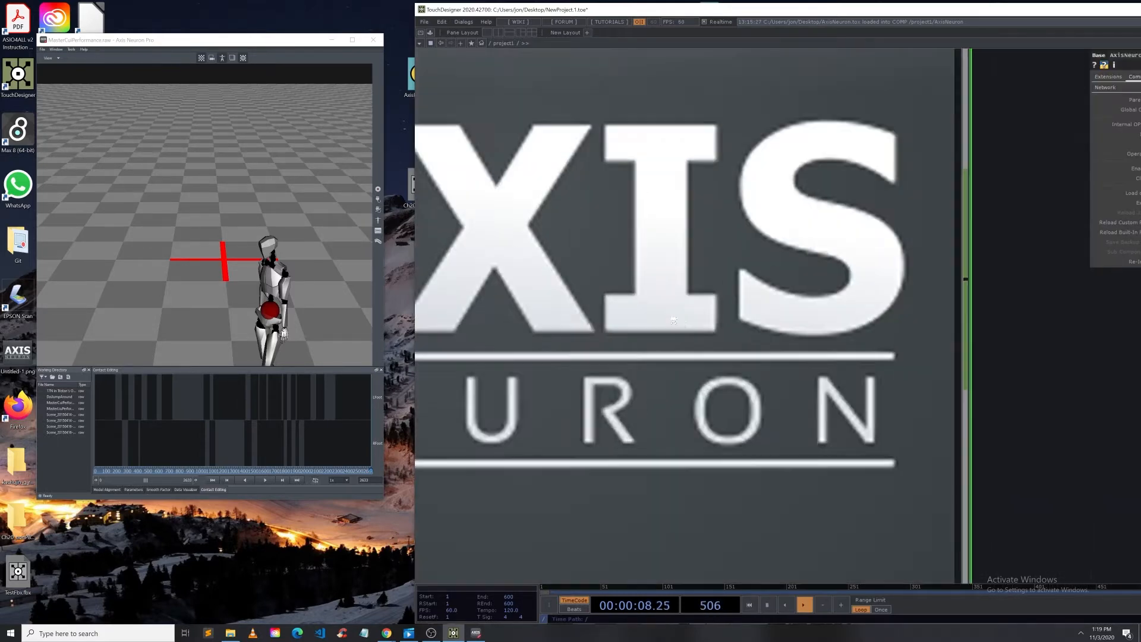
pyautogui.scroll(6, 732, 334)
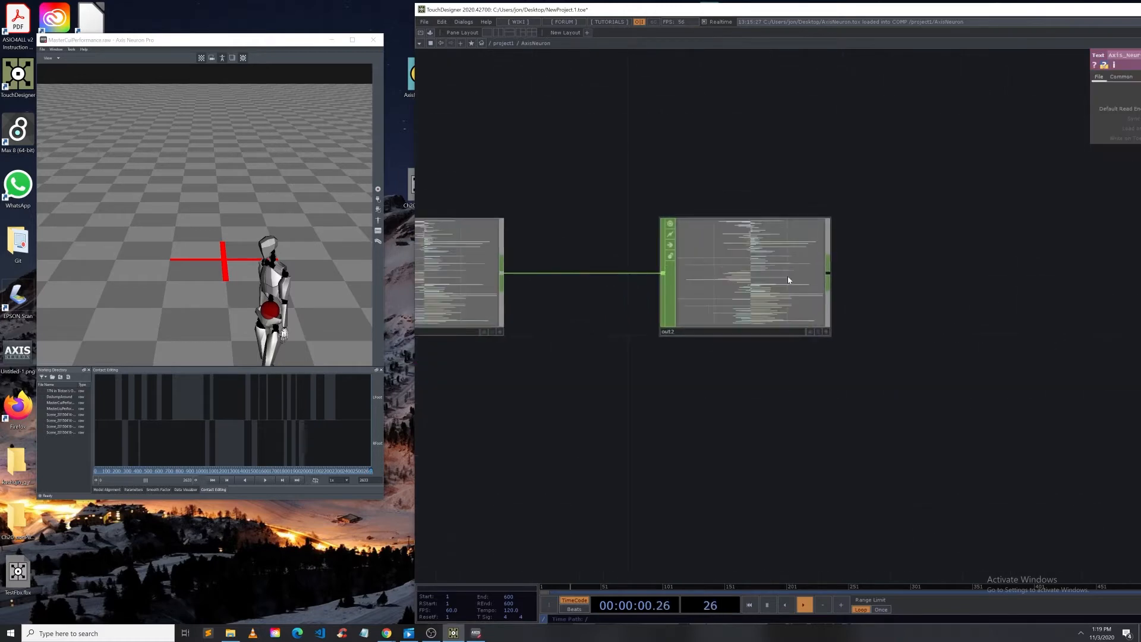
pyautogui.click(266, 481)
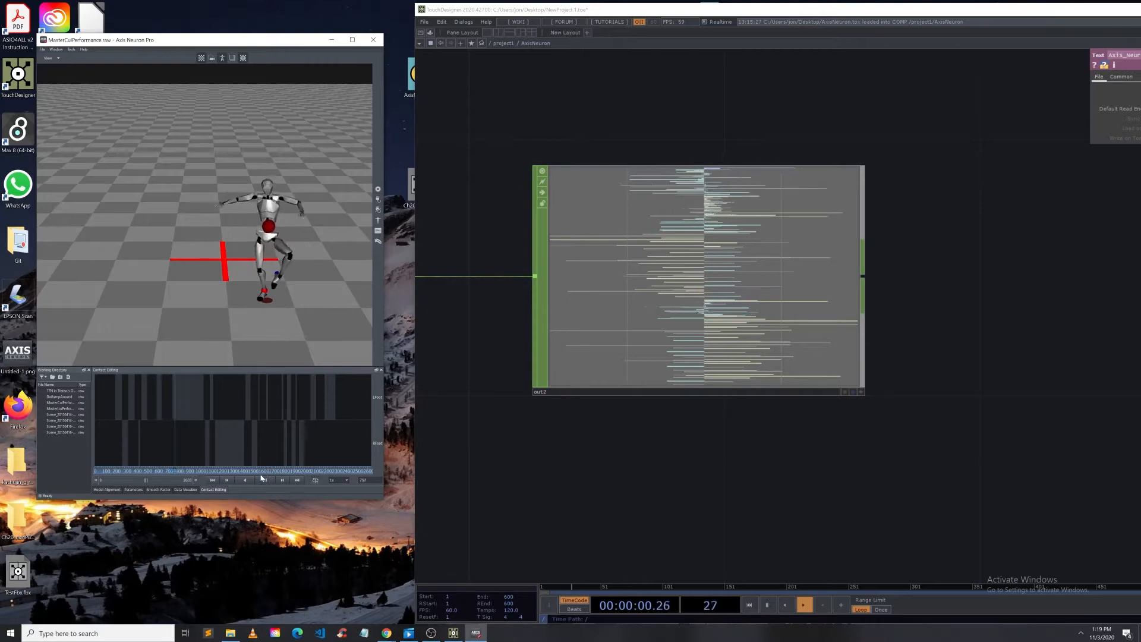
pyautogui.click(660, 554)
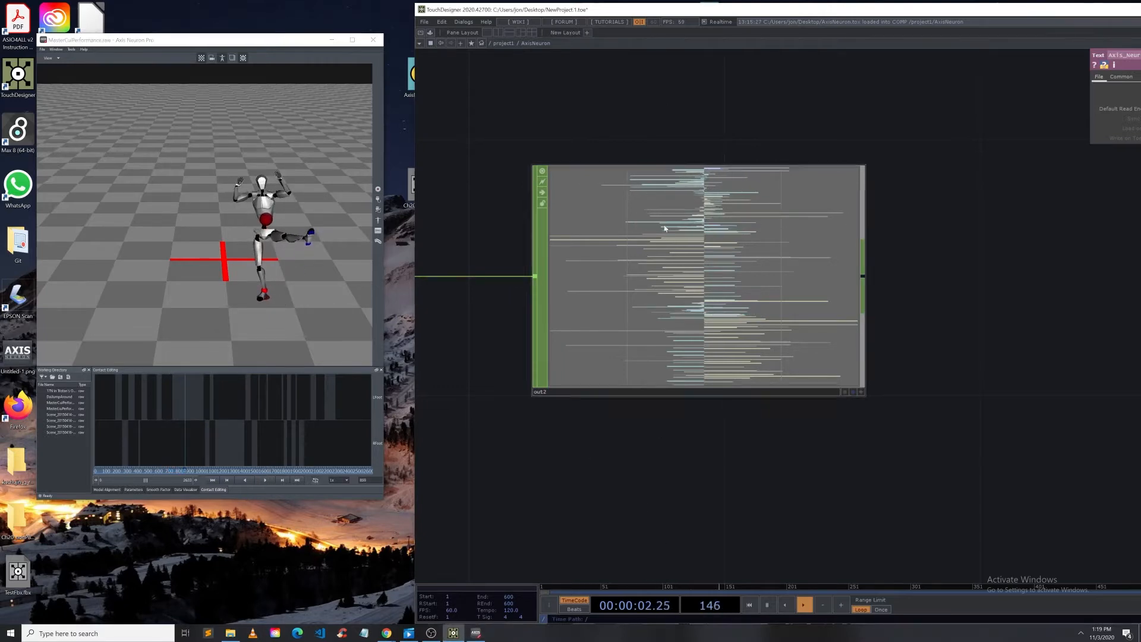
pyautogui.scroll(-10, 660, 238)
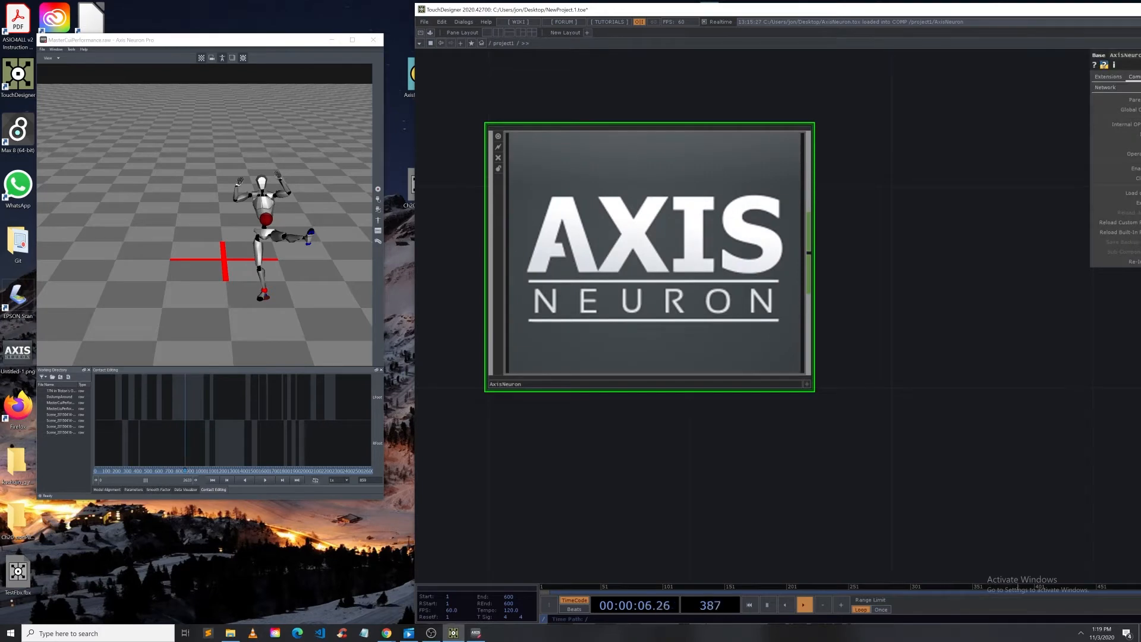
# Step: Examine the Kachujin G Rosales character on the Mixamo website in the browser
pyautogui.click(386, 633)
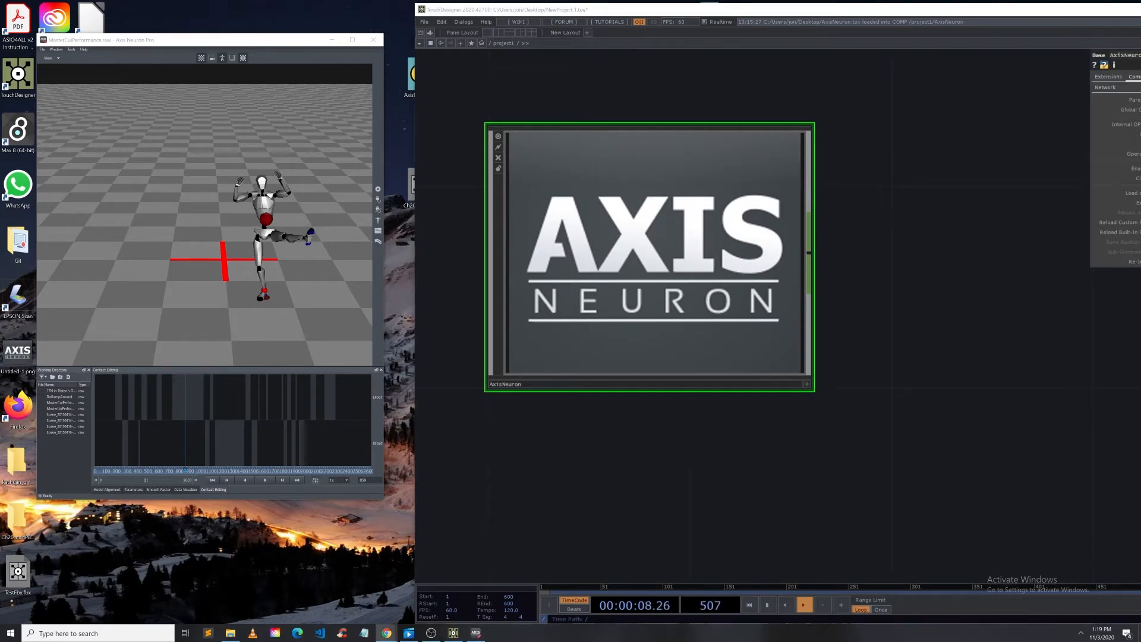
pyautogui.moveTo(0, 86); pyautogui.dragTo(212, 116)
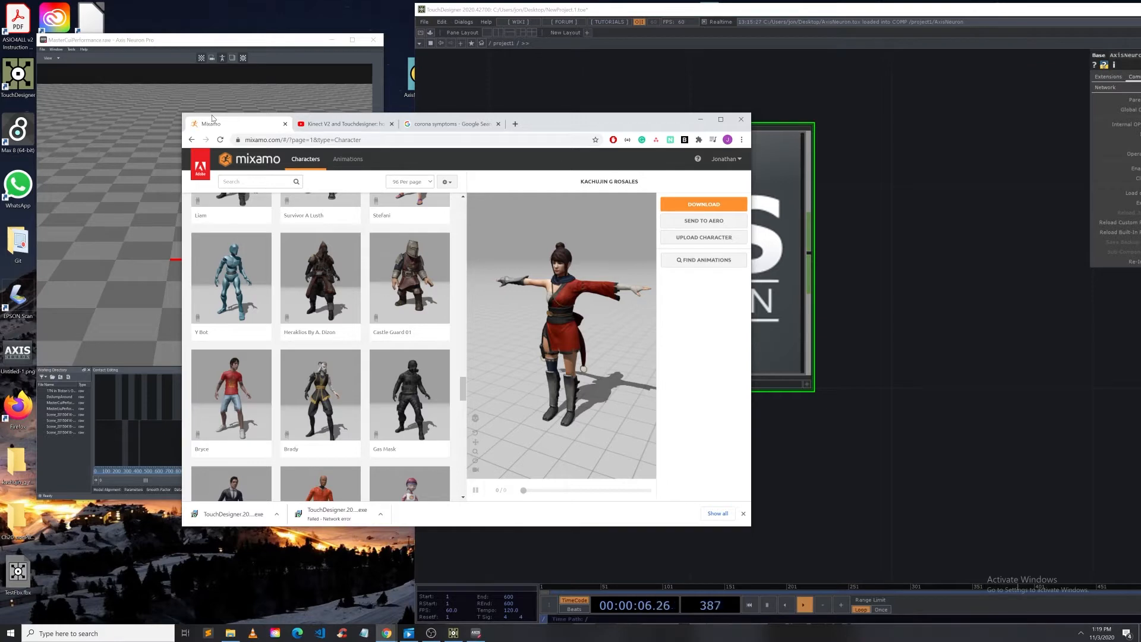
pyautogui.scroll(-4, 600, 291)
pyautogui.scroll(2, 606, 293)
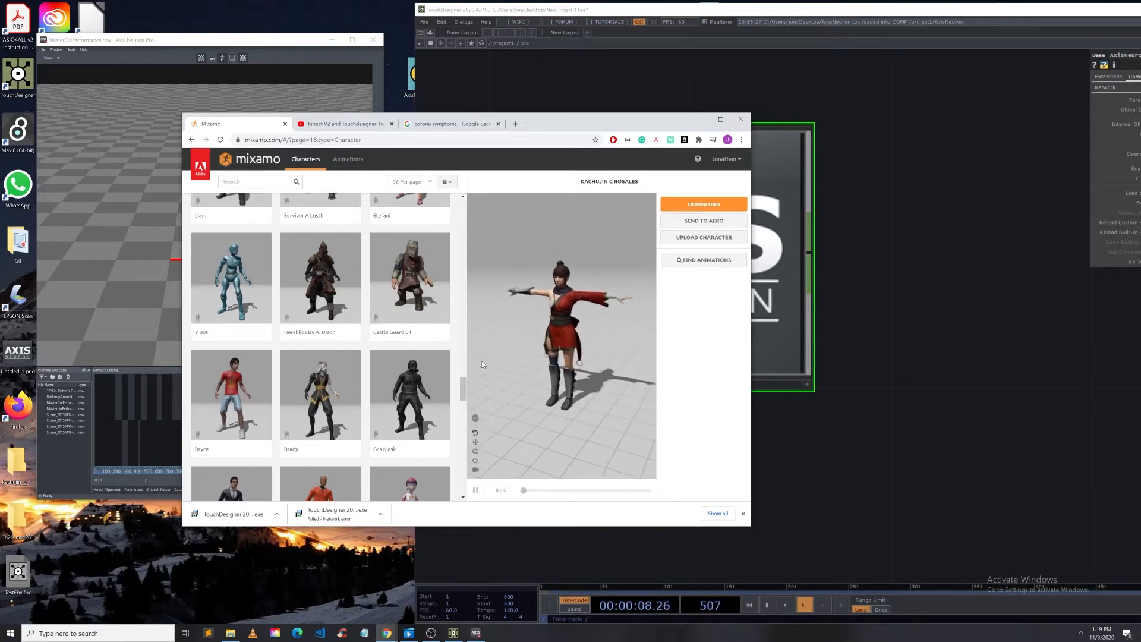
pyautogui.scroll(2, 606, 293)
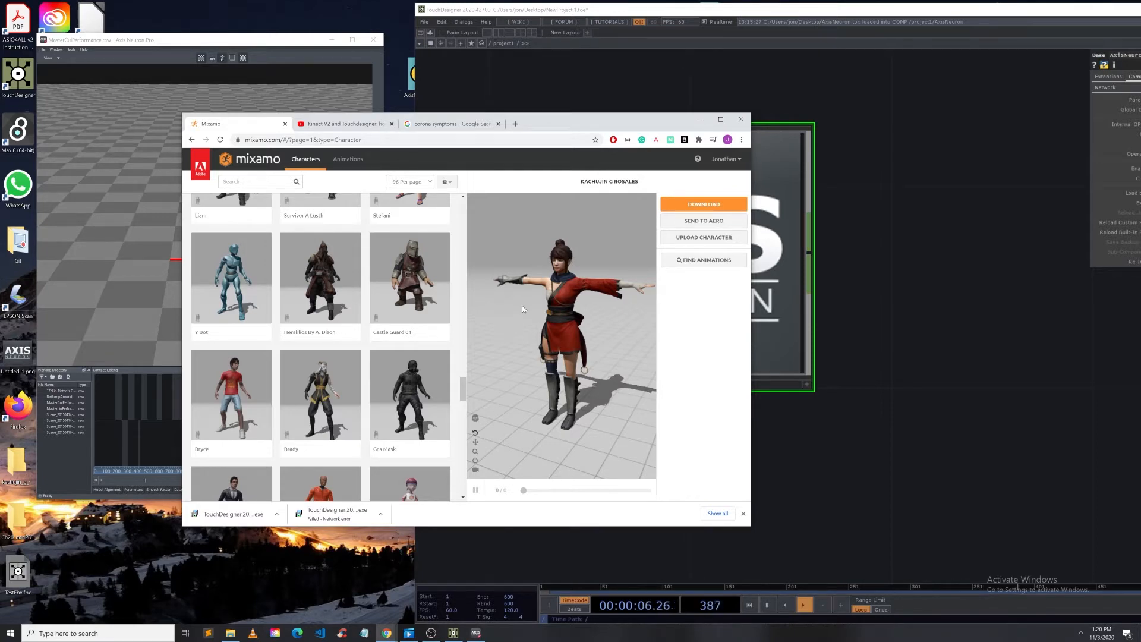
pyautogui.moveTo(633, 123); pyautogui.dragTo(0, 157)
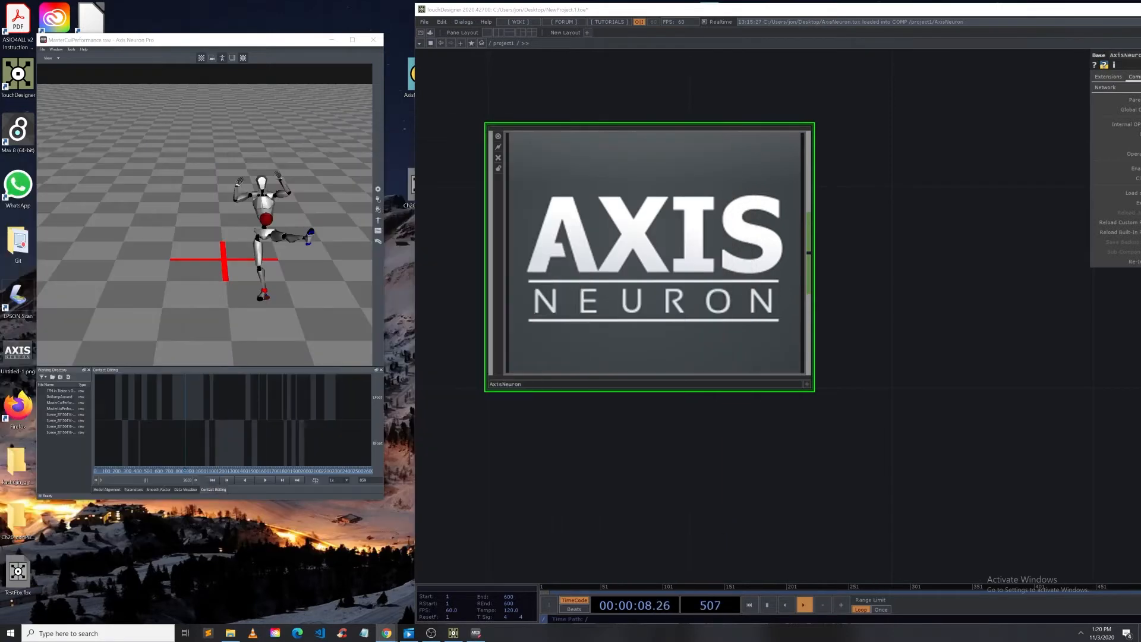
# Step: Import the kachujin_g_rosales FBX file from the desktop into the TouchDesigner project network
pyautogui.moveTo(440, 14); pyautogui.dragTo(567, 23)
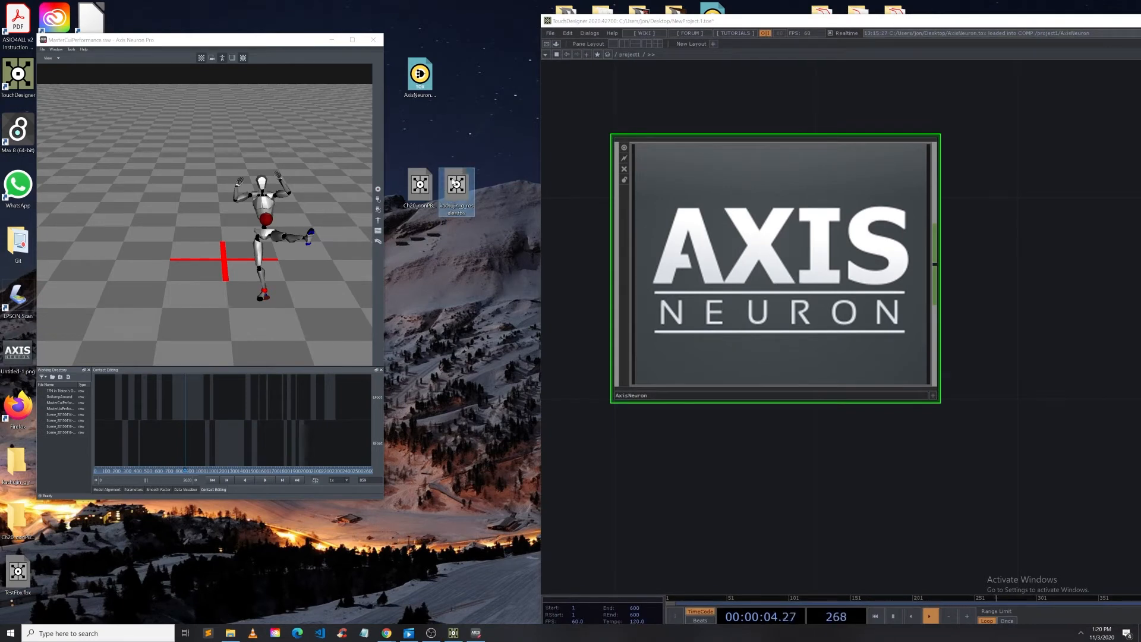
pyautogui.moveTo(456, 184); pyautogui.dragTo(749, 479)
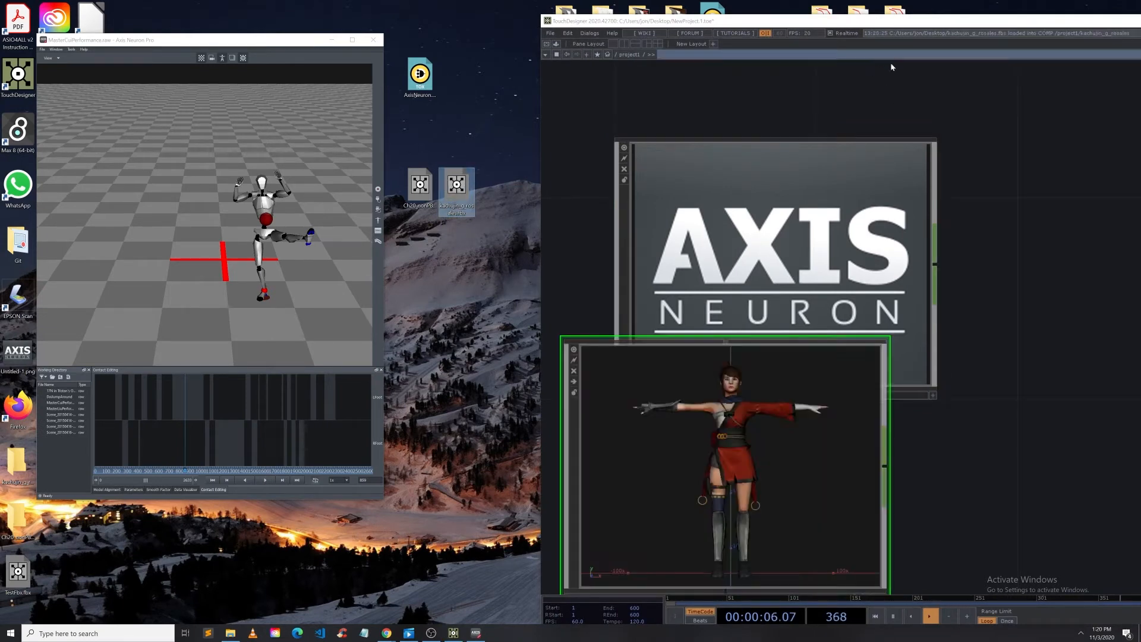
pyautogui.moveTo(896, 25); pyautogui.dragTo(601, 23)
pyautogui.moveTo(460, 364); pyautogui.dragTo(846, 177)
pyautogui.moveTo(716, 511); pyautogui.dragTo(513, 497)
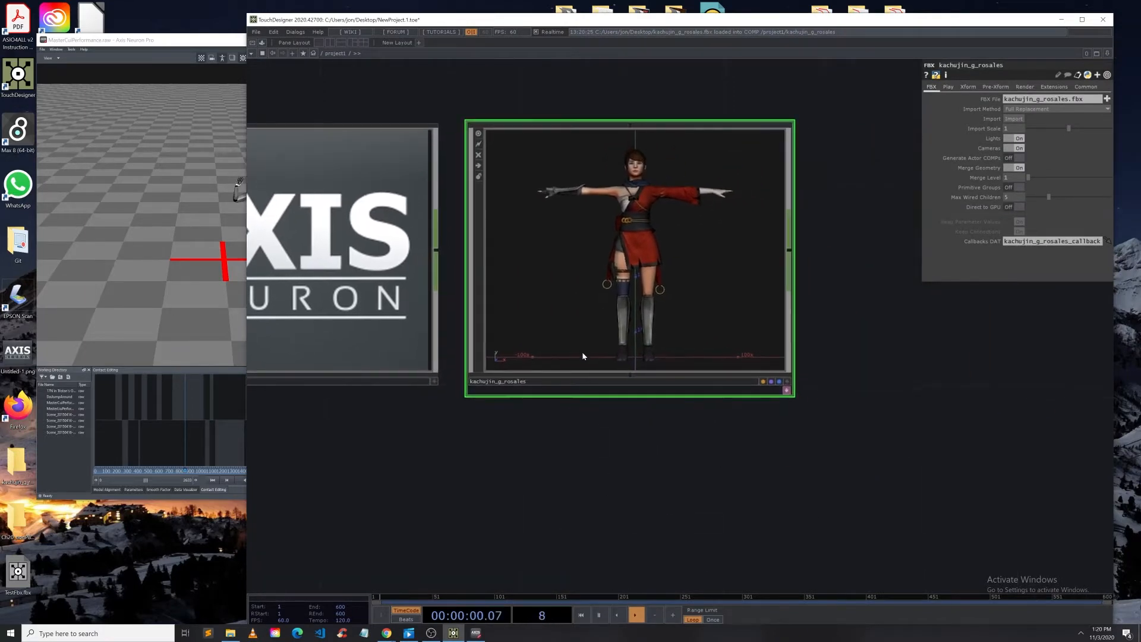
# Step: Inspect the Spine, Spine1 and Spine2 bone nulls inside the kachujin_g_rosales FBX component
pyautogui.press('i')
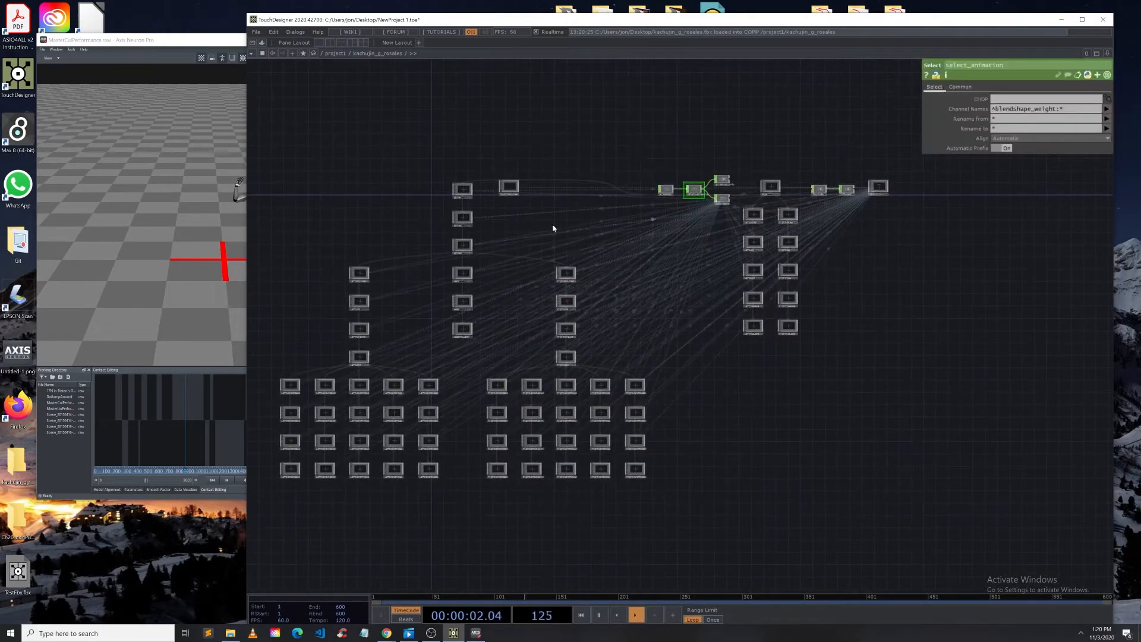
pyautogui.scroll(5, 414, 209)
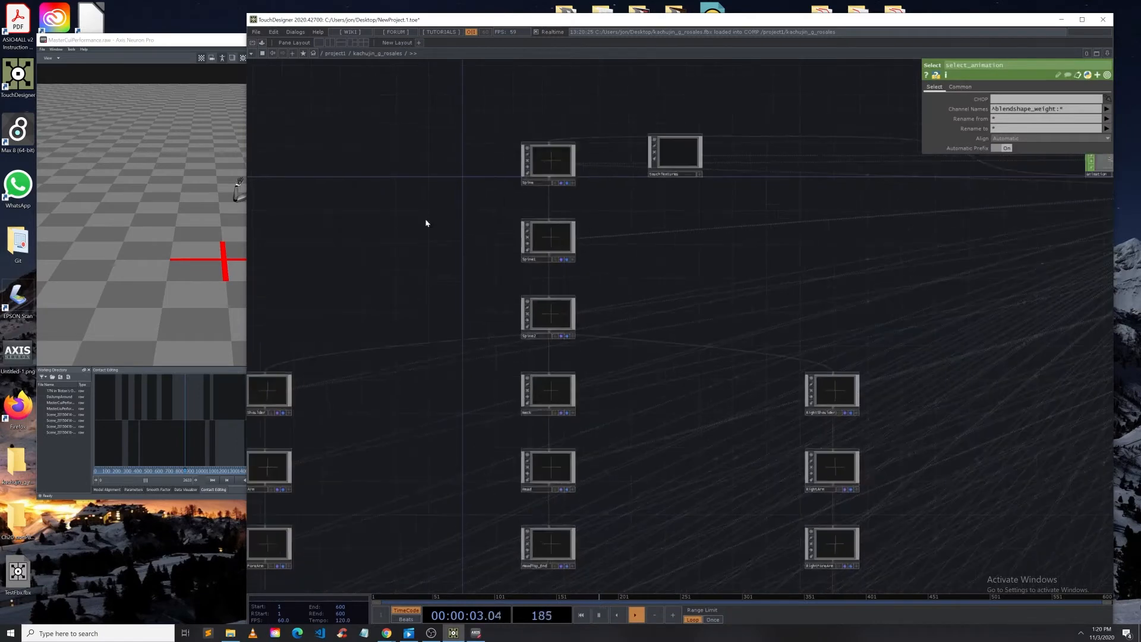
pyautogui.click(547, 162)
pyautogui.click(550, 243)
pyautogui.click(557, 308)
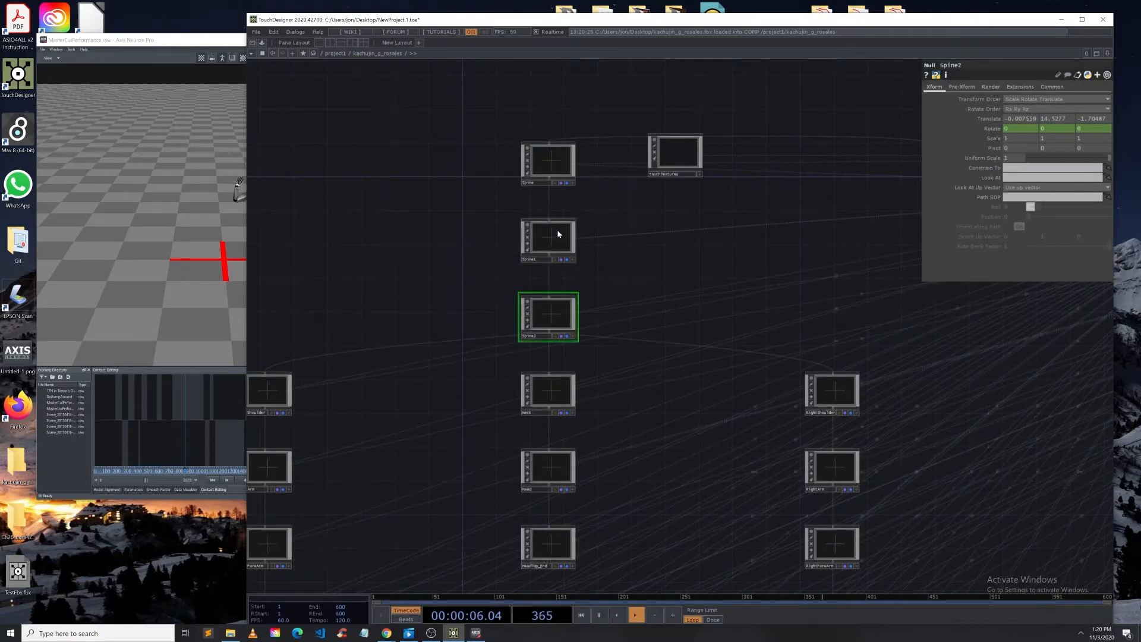
pyautogui.click(558, 232)
pyautogui.click(560, 161)
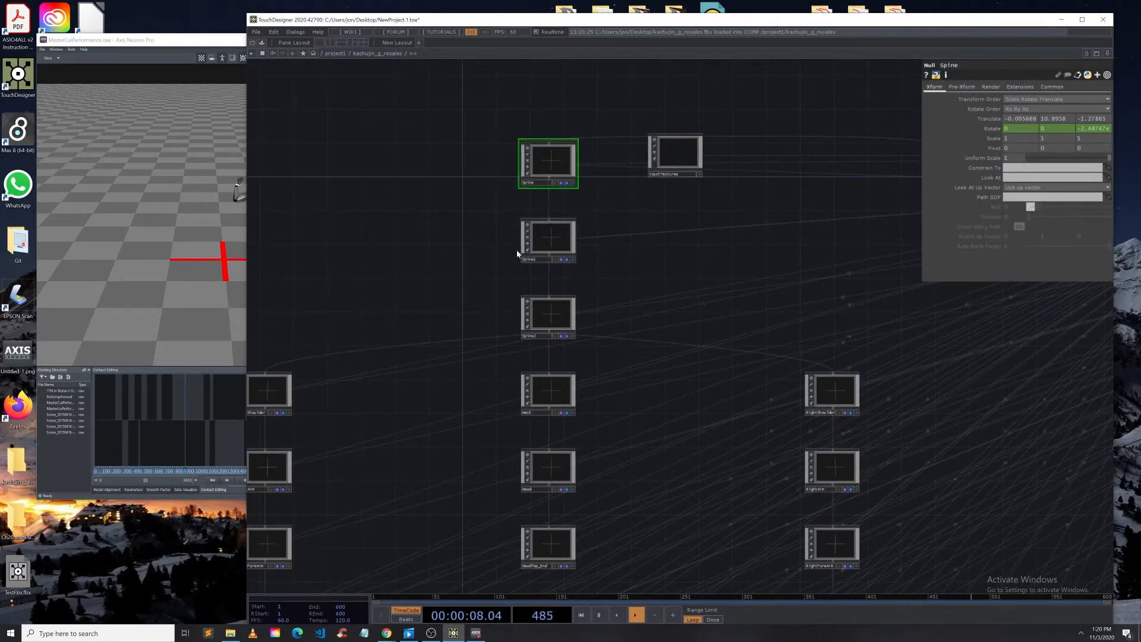
pyautogui.moveTo(230, 43); pyautogui.dragTo(193, 47)
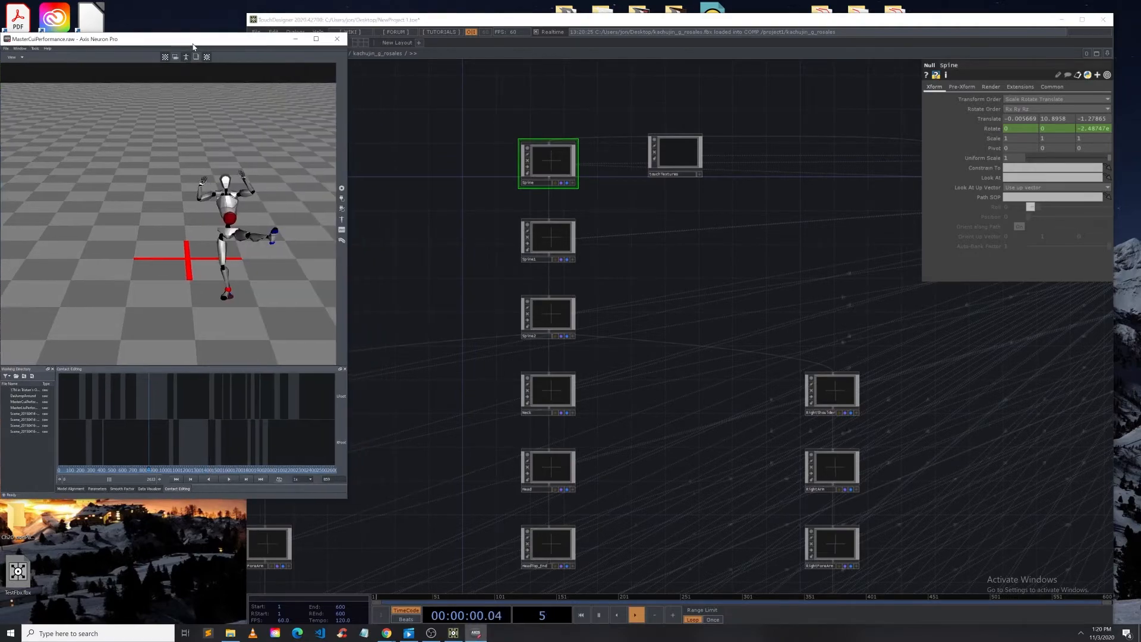
pyautogui.click(623, 217)
pyautogui.scroll(-6, 640, 273)
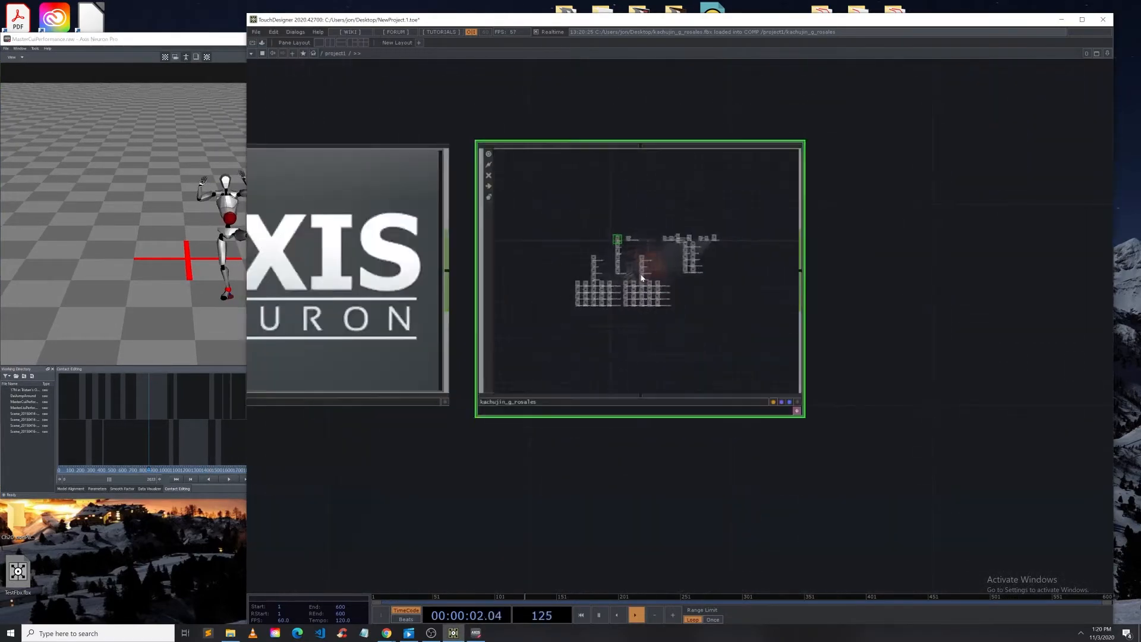
# Step: Activate the FBX component's viewer and orbit around the character to examine it
pyautogui.click(797, 402)
pyautogui.moveTo(660, 284); pyautogui.dragTo(652, 253)
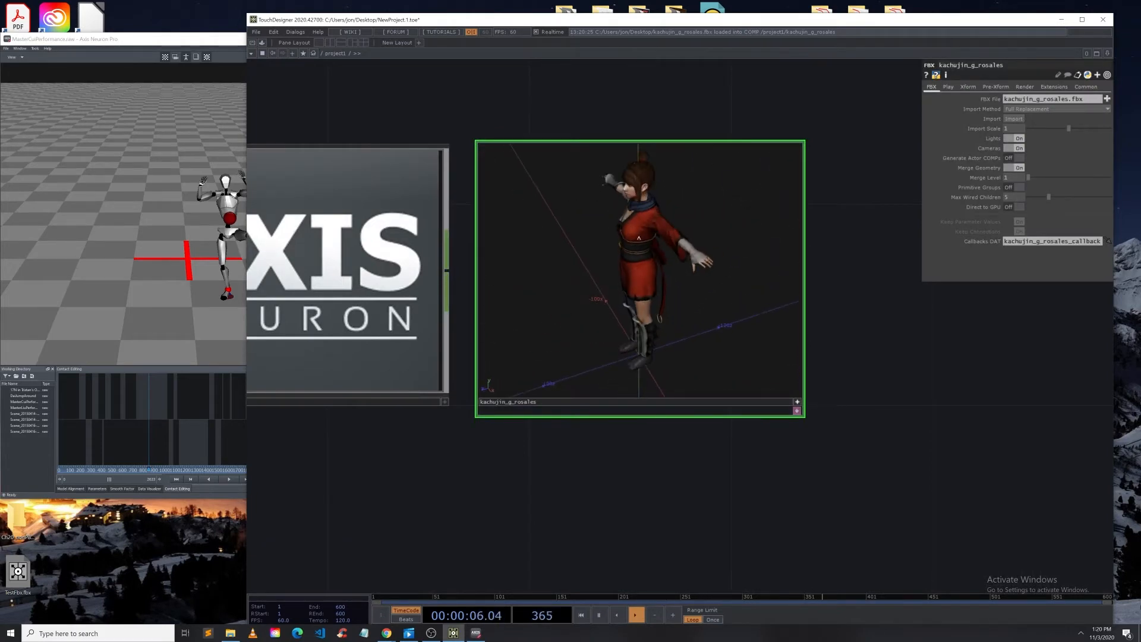
pyautogui.moveTo(629, 293); pyautogui.dragTo(686, 274)
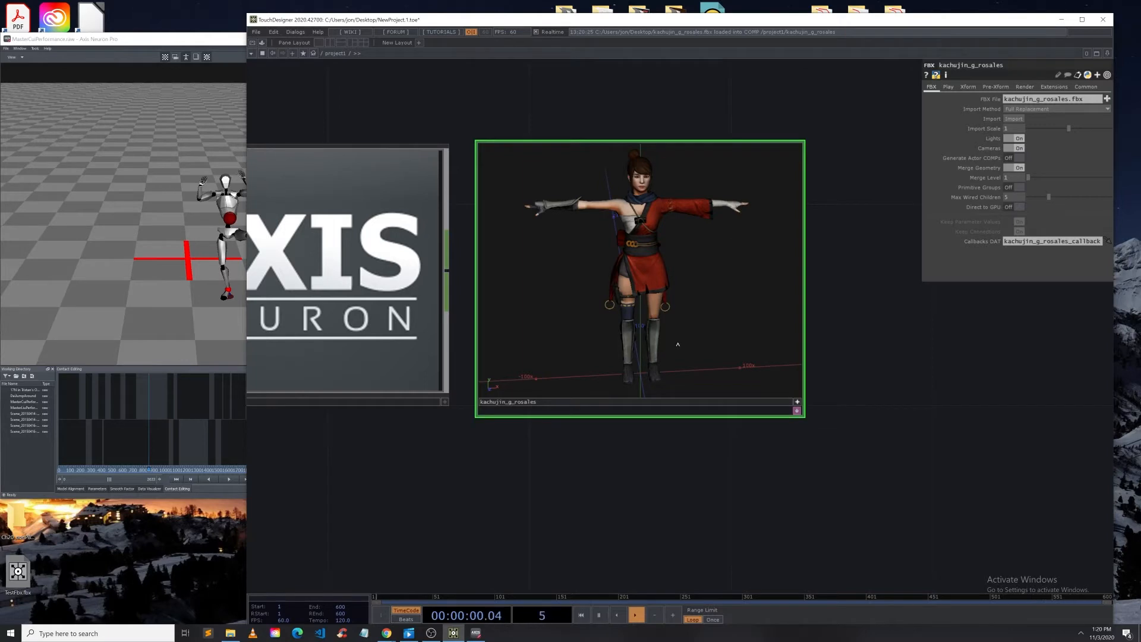
pyautogui.moveTo(701, 332); pyautogui.dragTo(685, 372, button='middle')
pyautogui.moveTo(619, 183); pyautogui.dragTo(677, 279, button='middle')
pyautogui.moveTo(677, 279); pyautogui.dragTo(624, 226)
pyautogui.moveTo(624, 226); pyautogui.dragTo(685, 315, button='right')
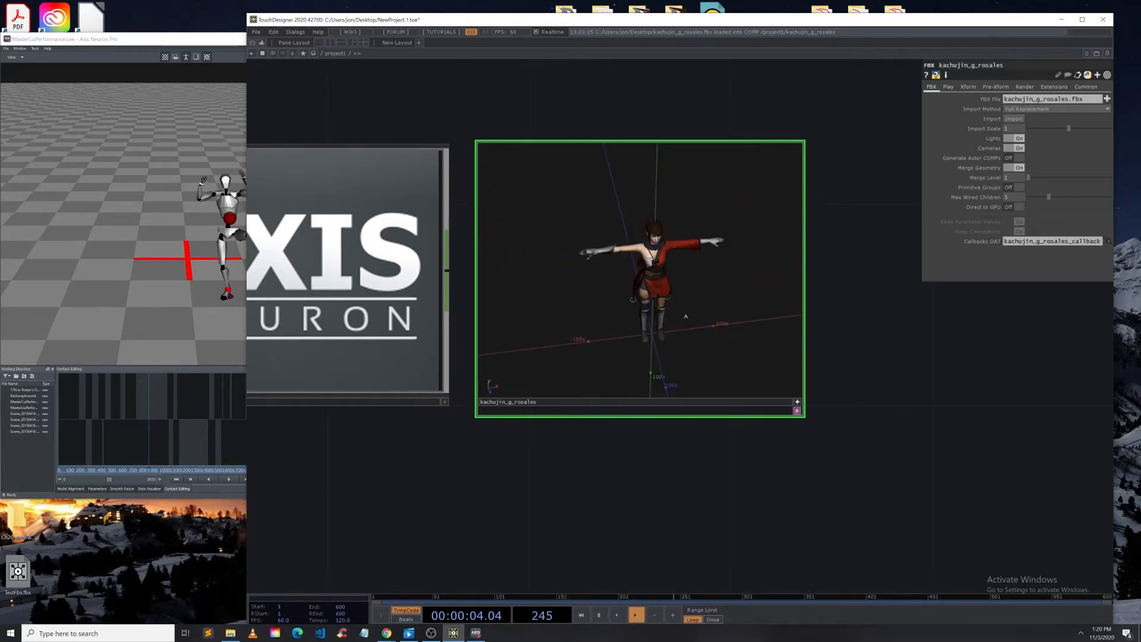
pyautogui.click(797, 403)
# Step: Move the kachujin_g_rosales FBX component to the right of the AxisNeuron component
pyautogui.scroll(10, 685, 298)
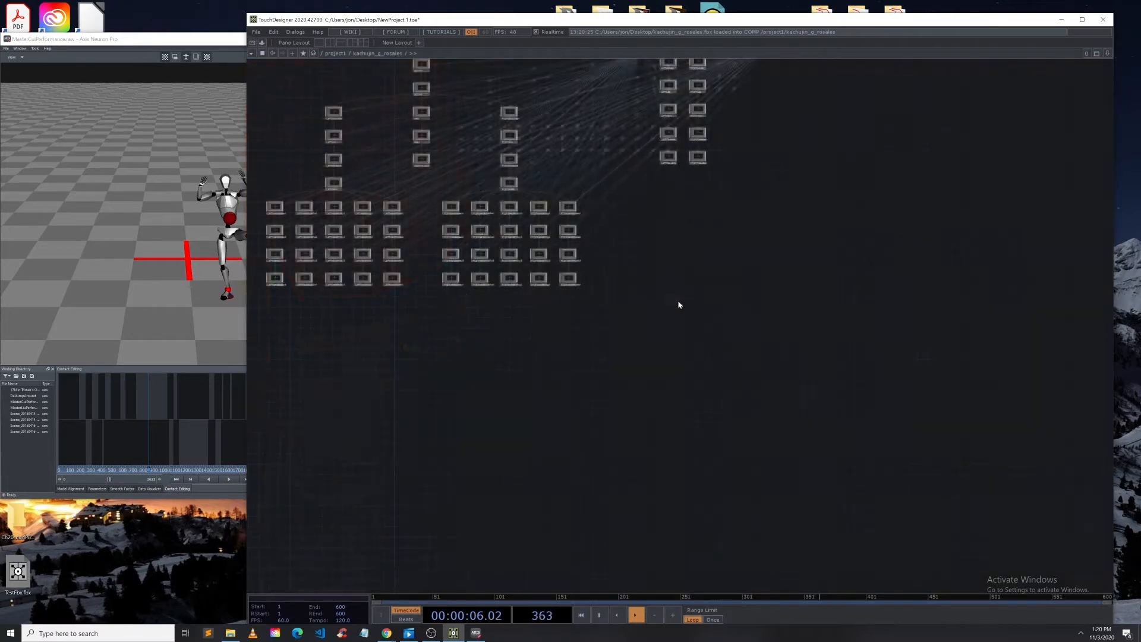
pyautogui.press('h')
pyautogui.press('p')
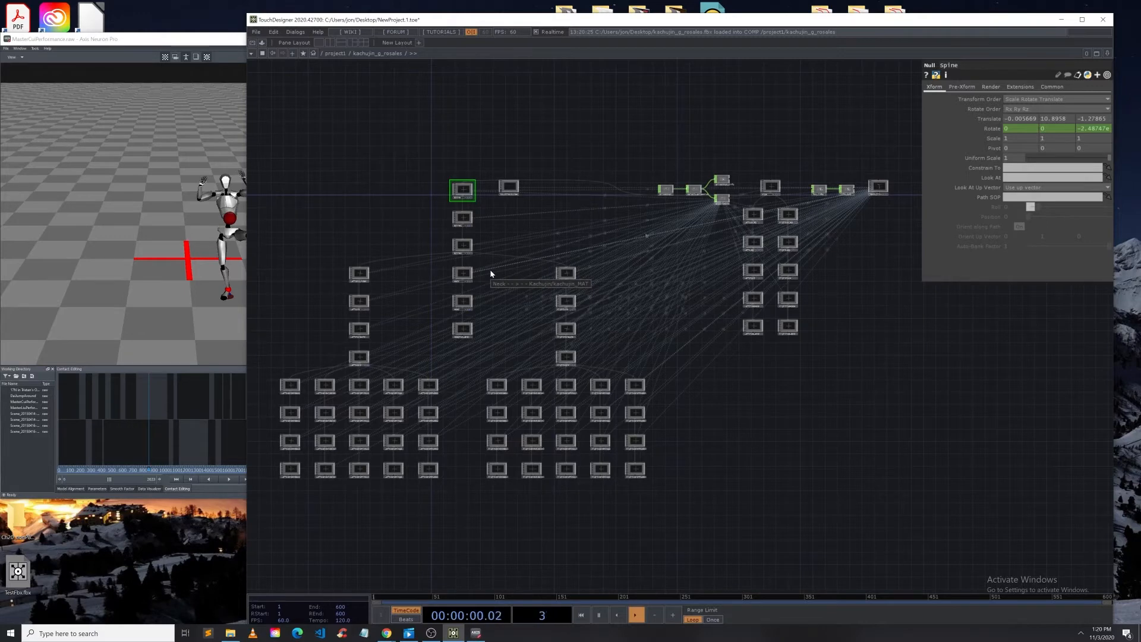
pyautogui.scroll(-10, 491, 273)
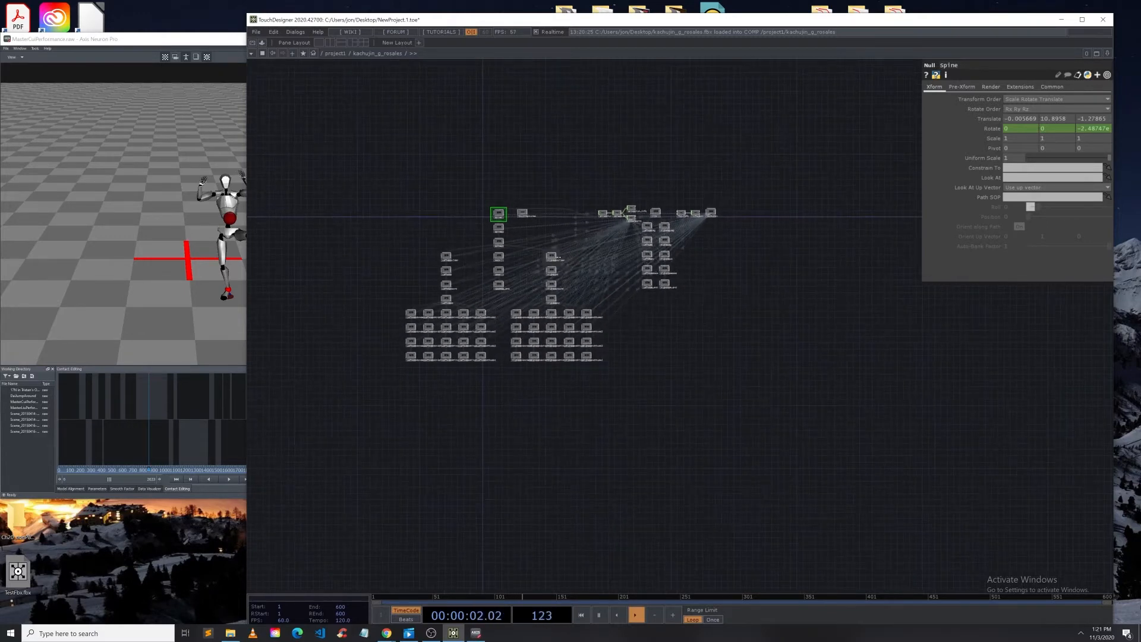
pyautogui.scroll(10, 560, 261)
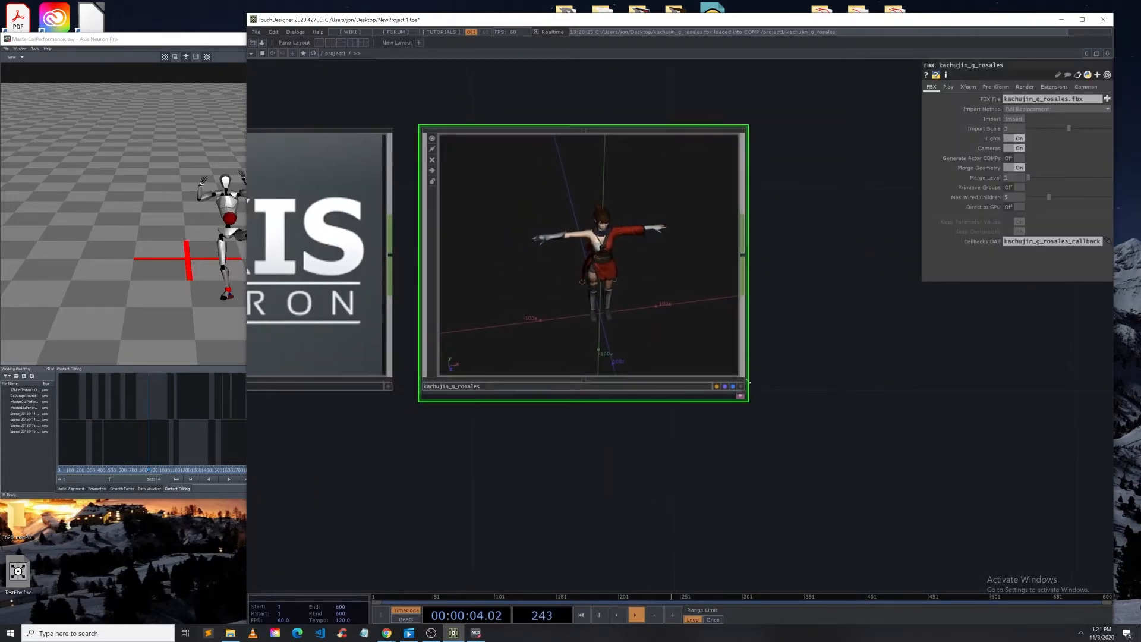
pyautogui.moveTo(636, 333); pyautogui.dragTo(647, 299)
pyautogui.click(740, 387)
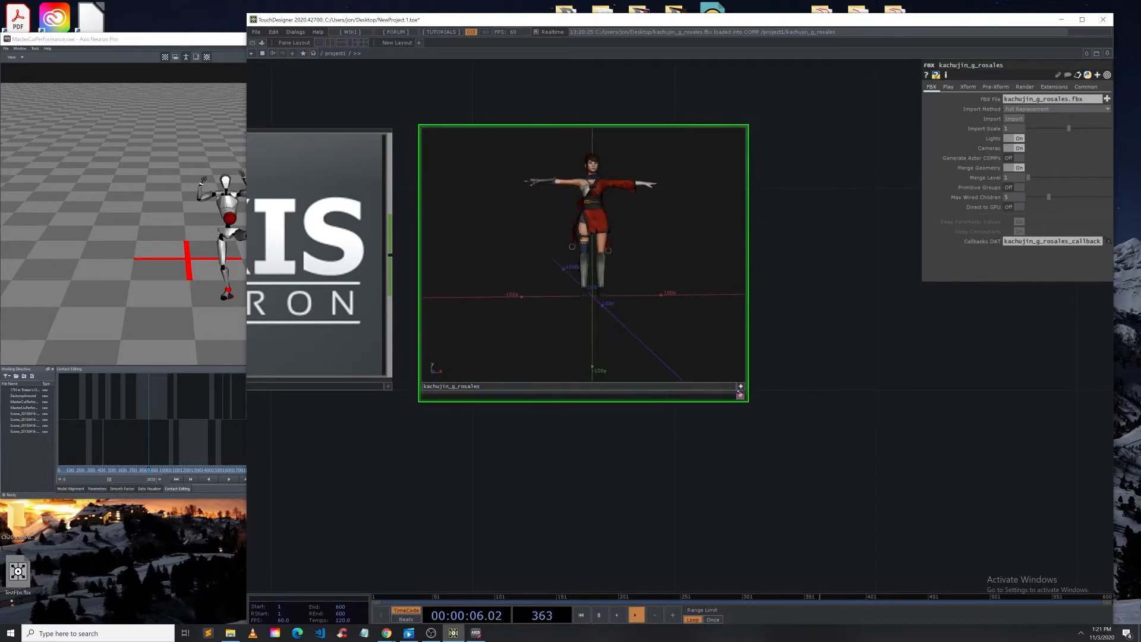
pyautogui.click(741, 387)
pyautogui.moveTo(533, 278); pyautogui.dragTo(737, 278)
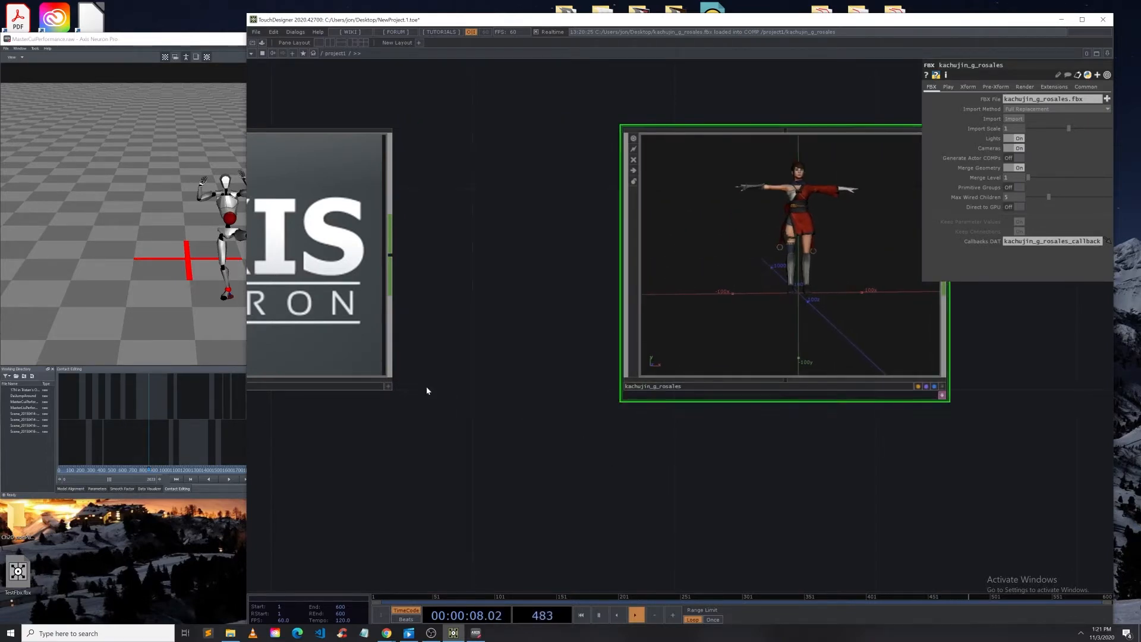
# Step: Attach a Null CHOP to the AxisNeuron component's output and place it between the two components
pyautogui.moveTo(397, 263); pyautogui.dragTo(504, 262)
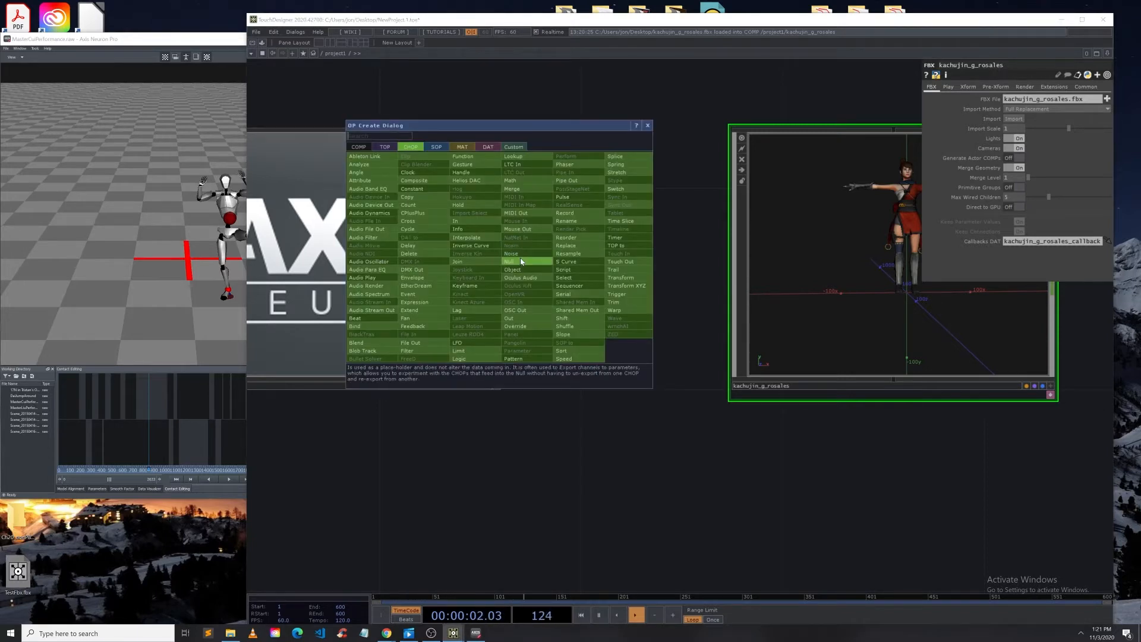
pyautogui.click(499, 255)
pyautogui.click(606, 252)
pyautogui.moveTo(695, 449); pyautogui.dragTo(831, 451)
pyautogui.moveTo(516, 341); pyautogui.dragTo(368, 337)
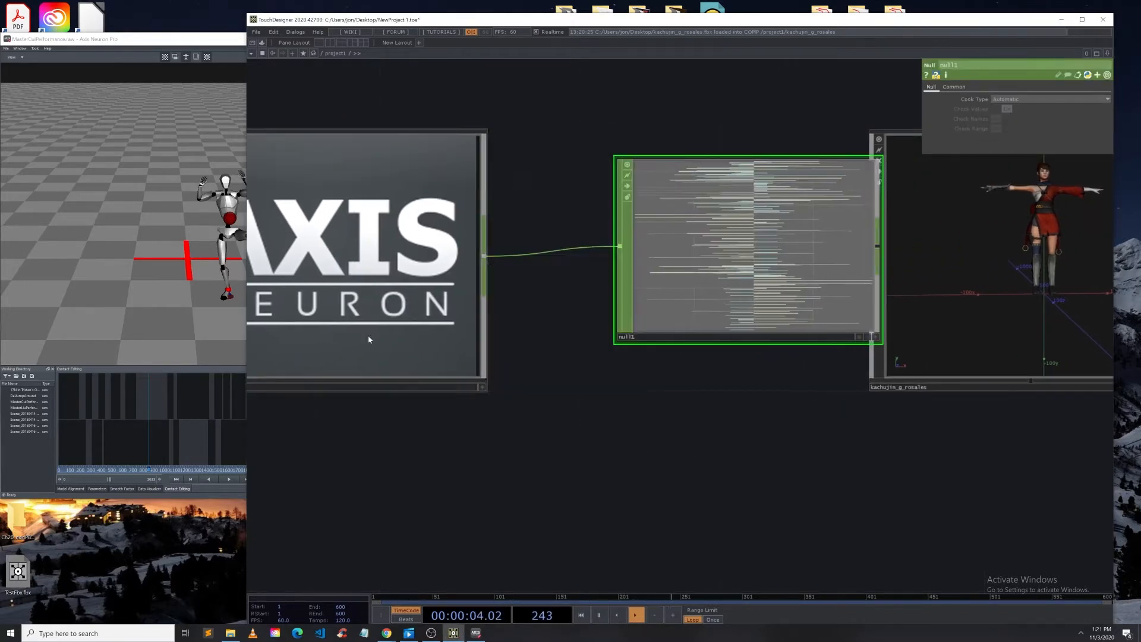
pyautogui.moveTo(688, 420); pyautogui.dragTo(385, 409)
pyautogui.moveTo(492, 288); pyautogui.dragTo(440, 288)
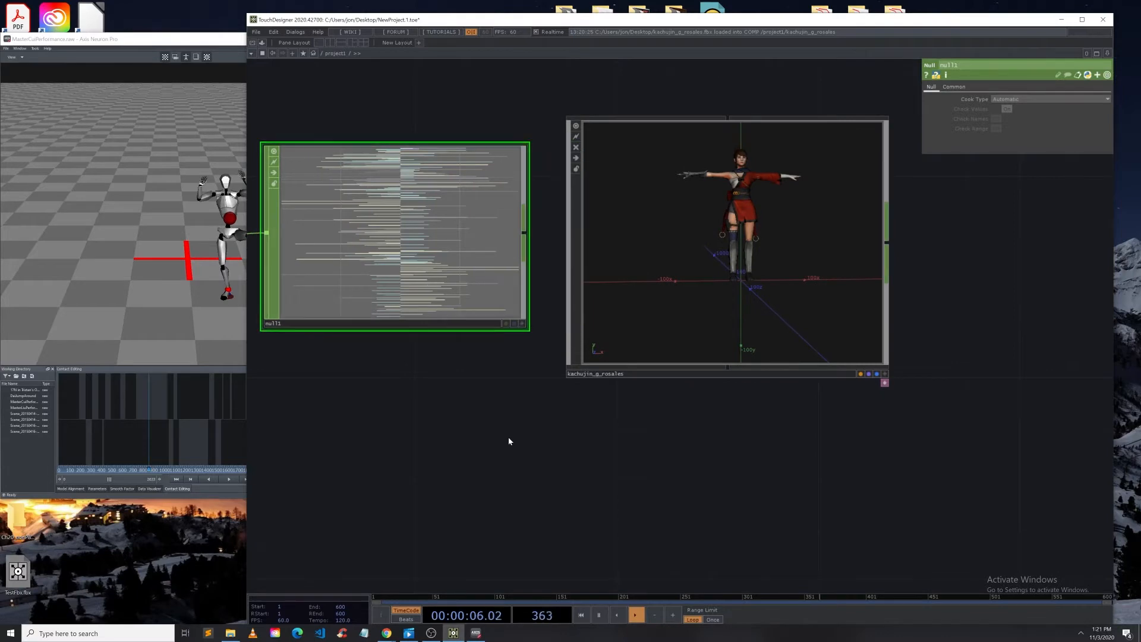
pyautogui.moveTo(508, 439); pyautogui.dragTo(498, 438)
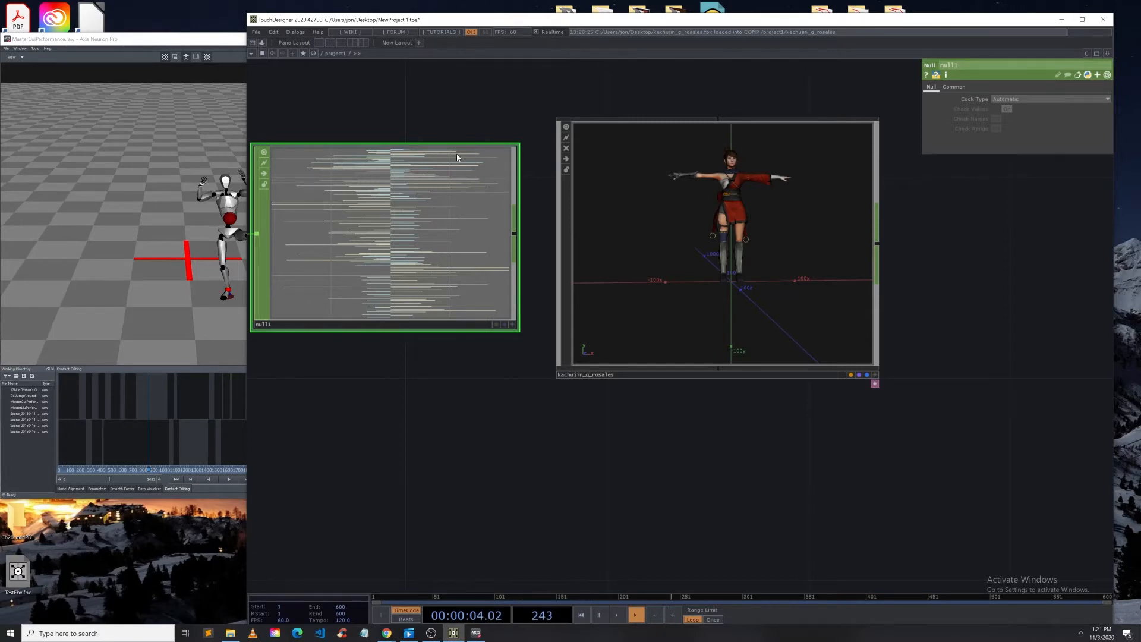
# Step: Examine the spine and arm bone nulls inside the FBX component
pyautogui.scroll(10, 708, 293)
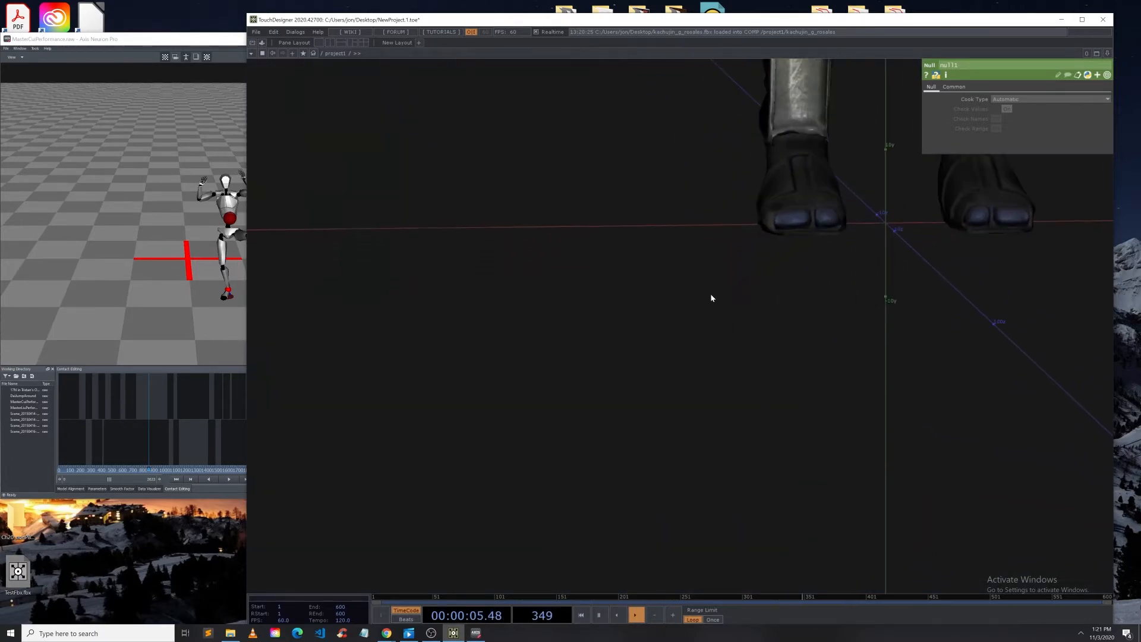
pyautogui.scroll(6, 426, 252)
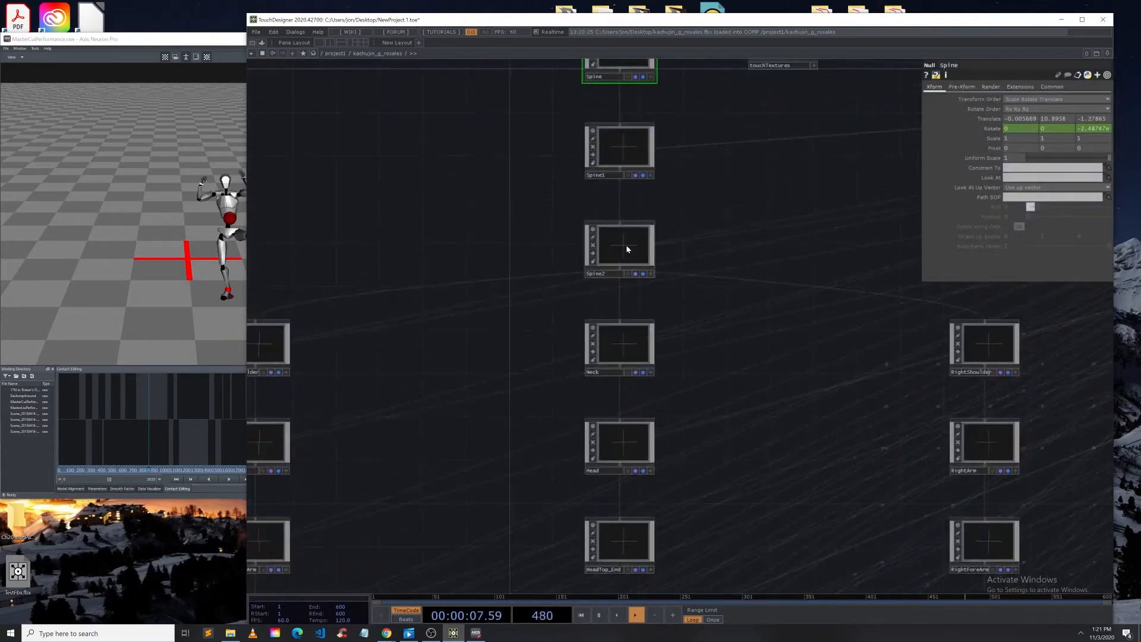
pyautogui.moveTo(662, 216); pyautogui.dragTo(503, 339)
pyautogui.scroll(-3, 444, 270)
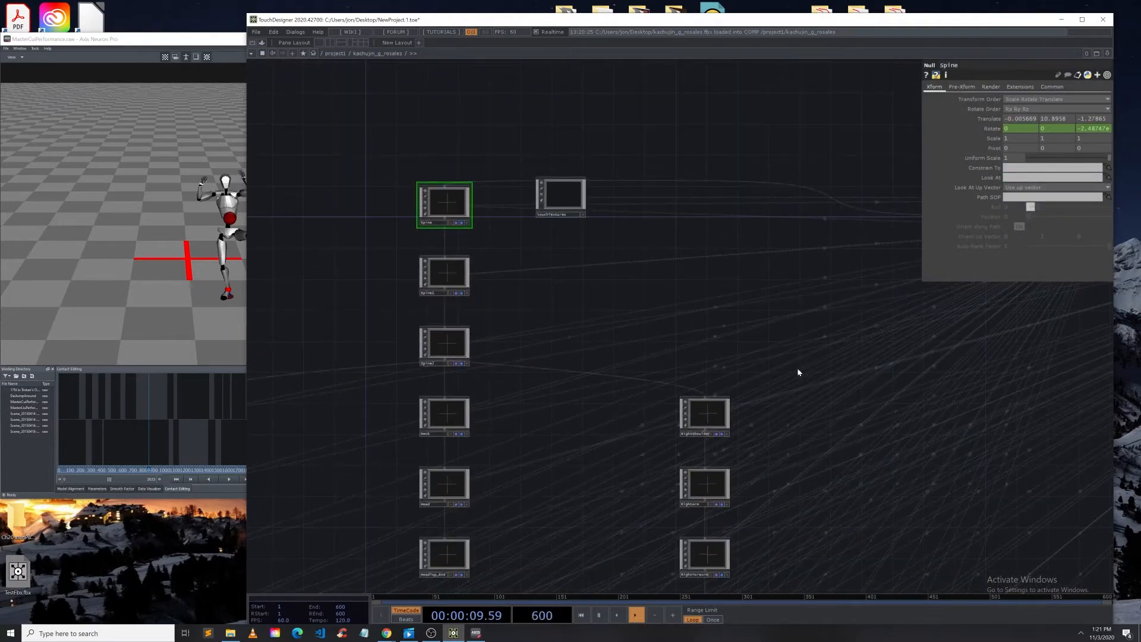
# Step: Examine the Hips and leg bone nulls inside the FBX component and their transform parameters
pyautogui.moveTo(797, 367); pyautogui.dragTo(270, 257)
pyautogui.scroll(-3, 270, 257)
pyautogui.scroll(6, 576, 197)
pyautogui.click(662, 94)
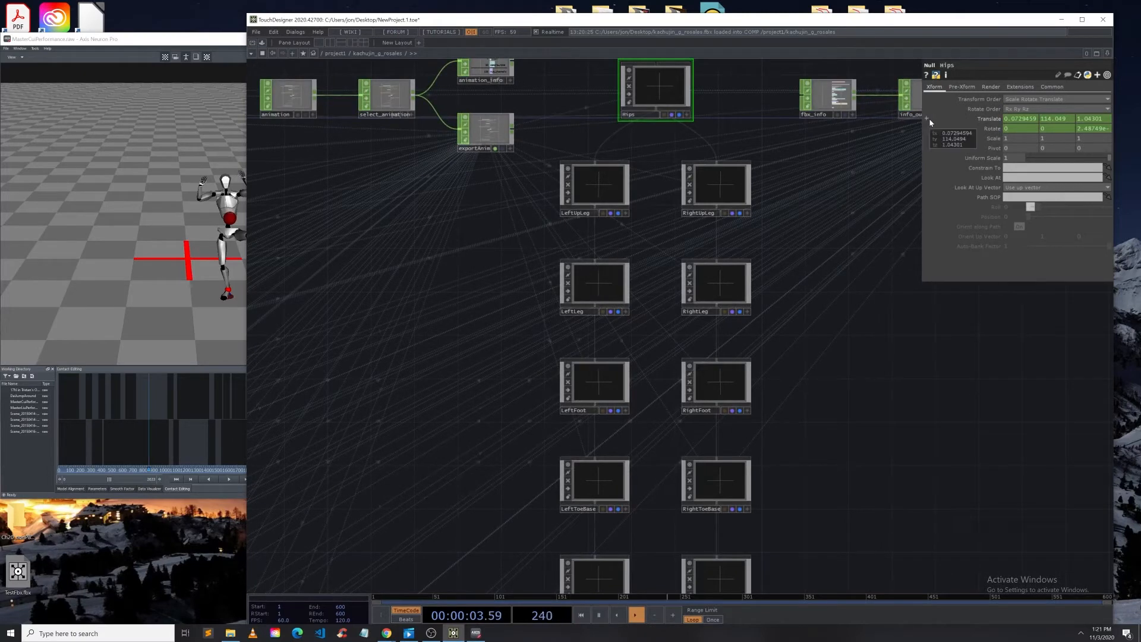
pyautogui.scroll(-1, 825, 220)
pyautogui.scroll(-3, 825, 220)
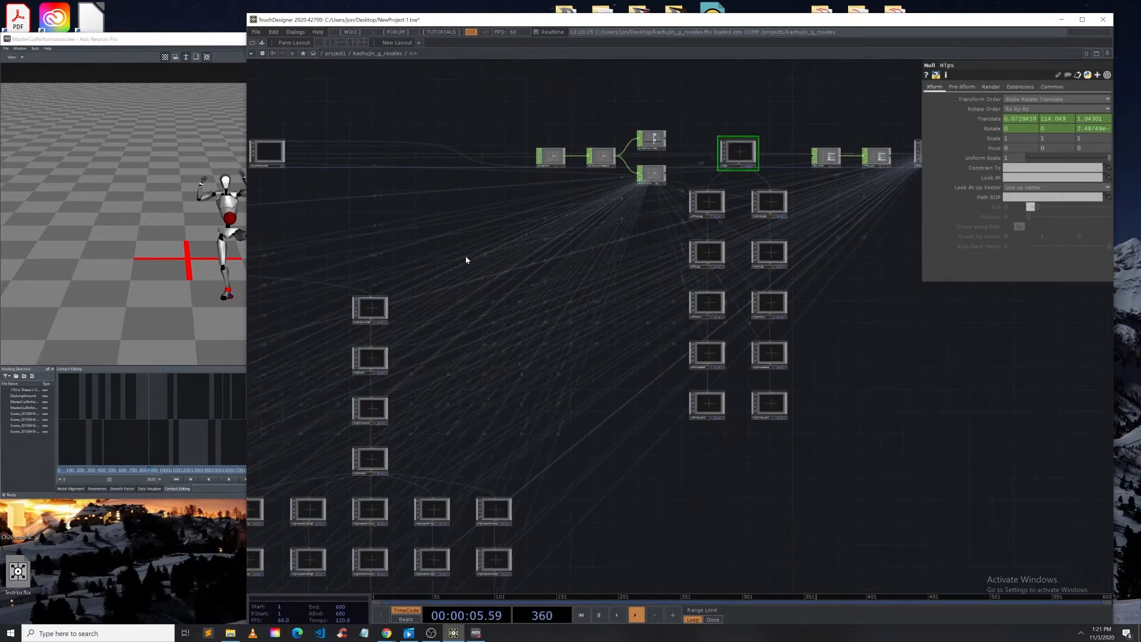
pyautogui.moveTo(439, 232); pyautogui.dragTo(572, 238)
pyautogui.moveTo(907, 353); pyautogui.dragTo(663, 390)
pyautogui.scroll(4, 681, 275)
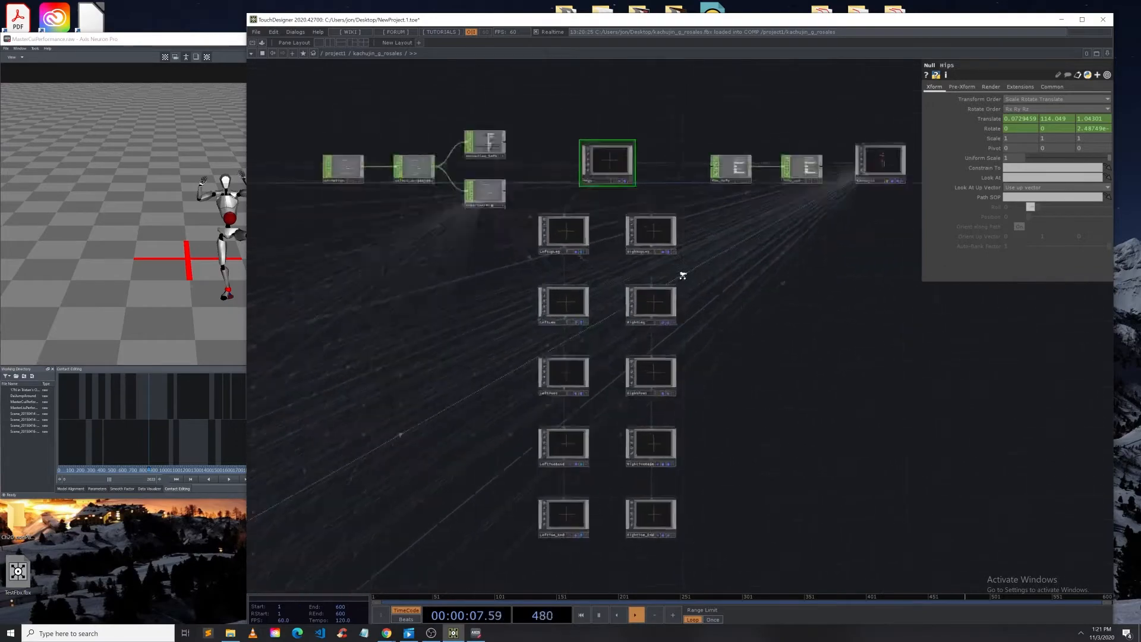
pyautogui.click(637, 223)
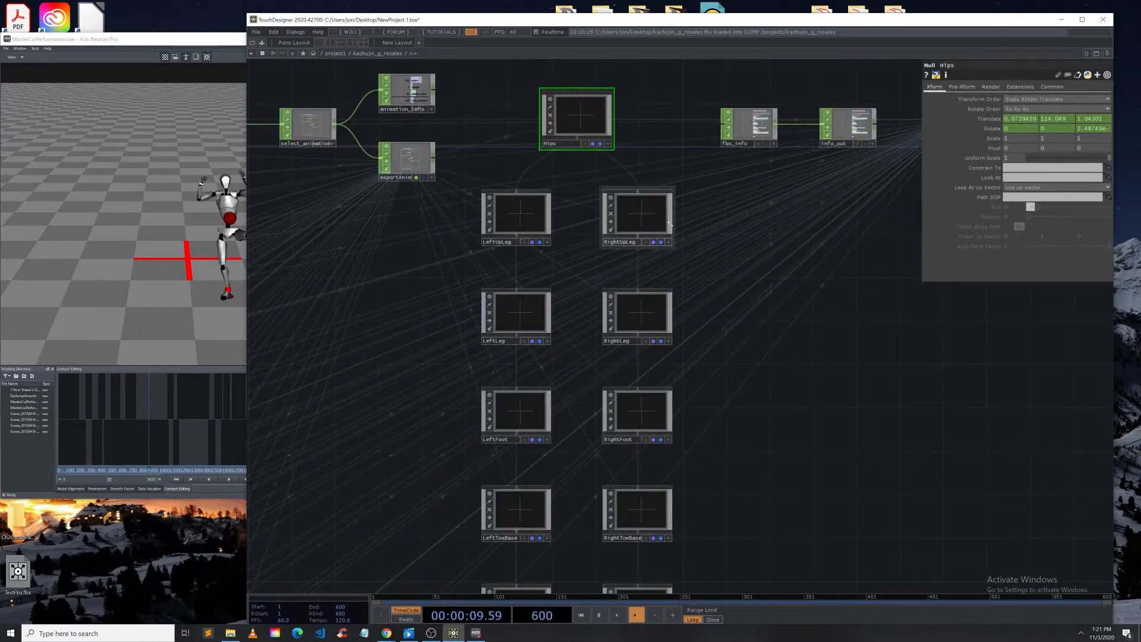
pyautogui.click(575, 131)
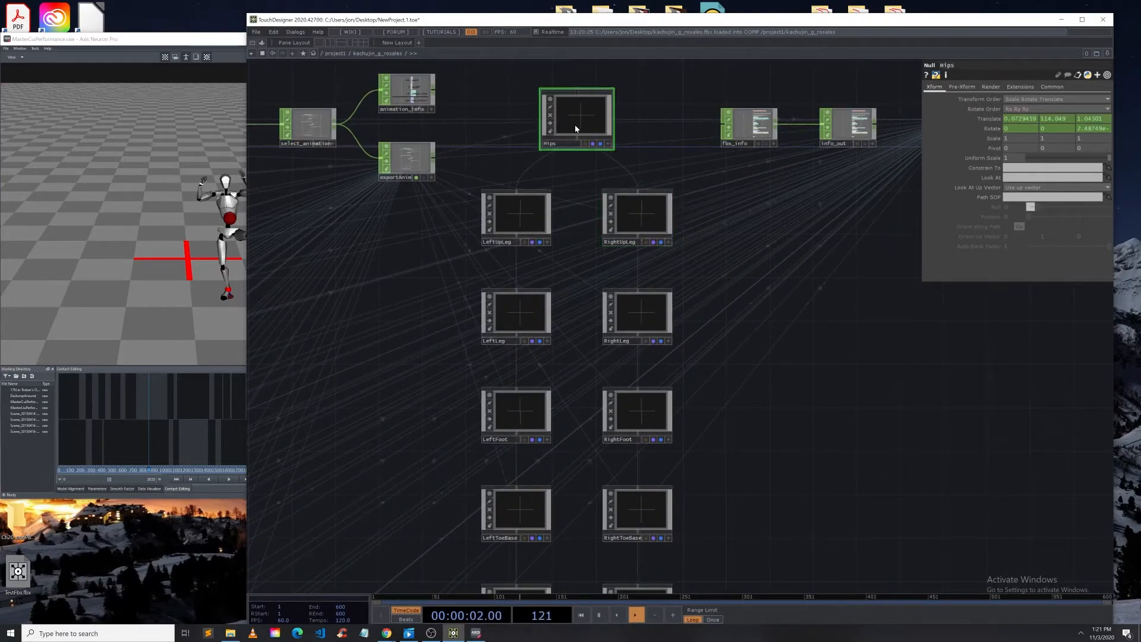
pyautogui.click(633, 211)
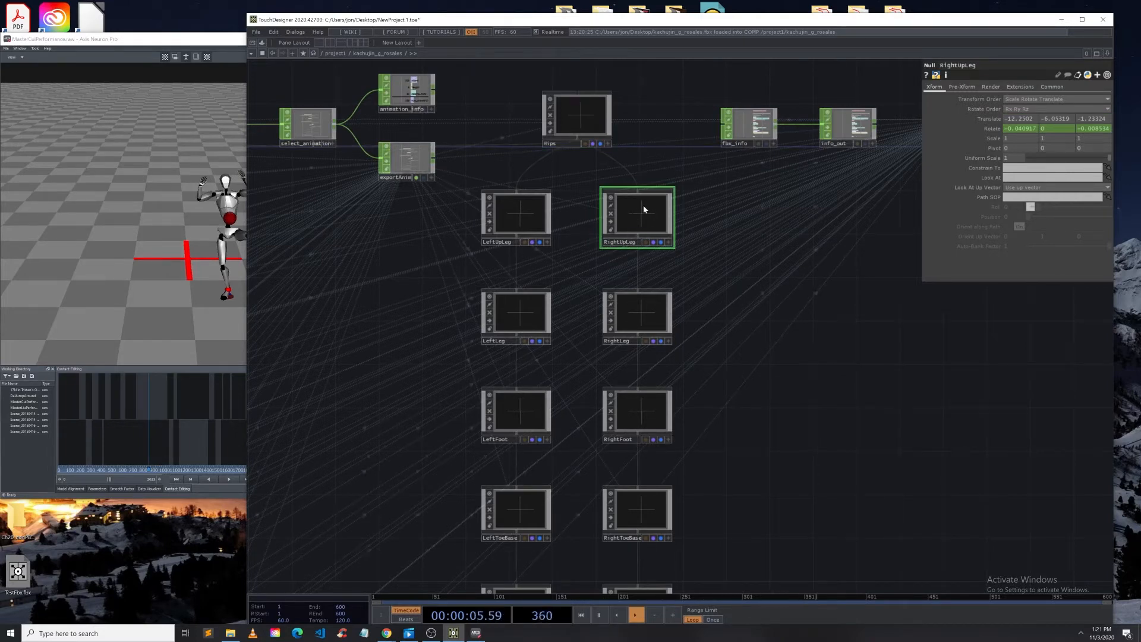
pyautogui.click(587, 118)
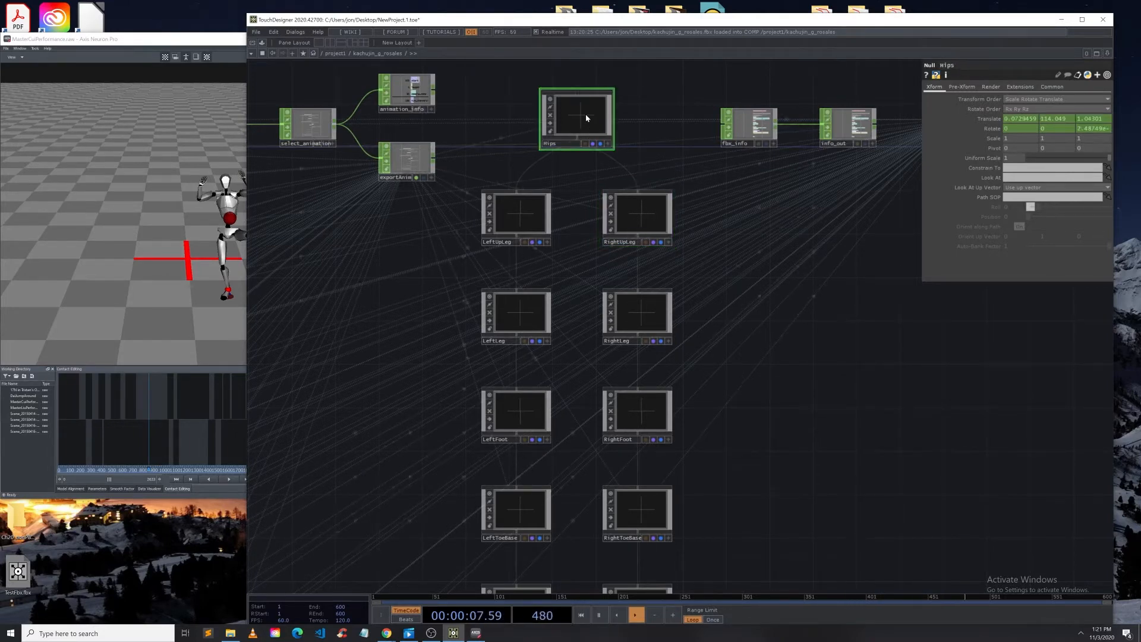
pyautogui.click(646, 222)
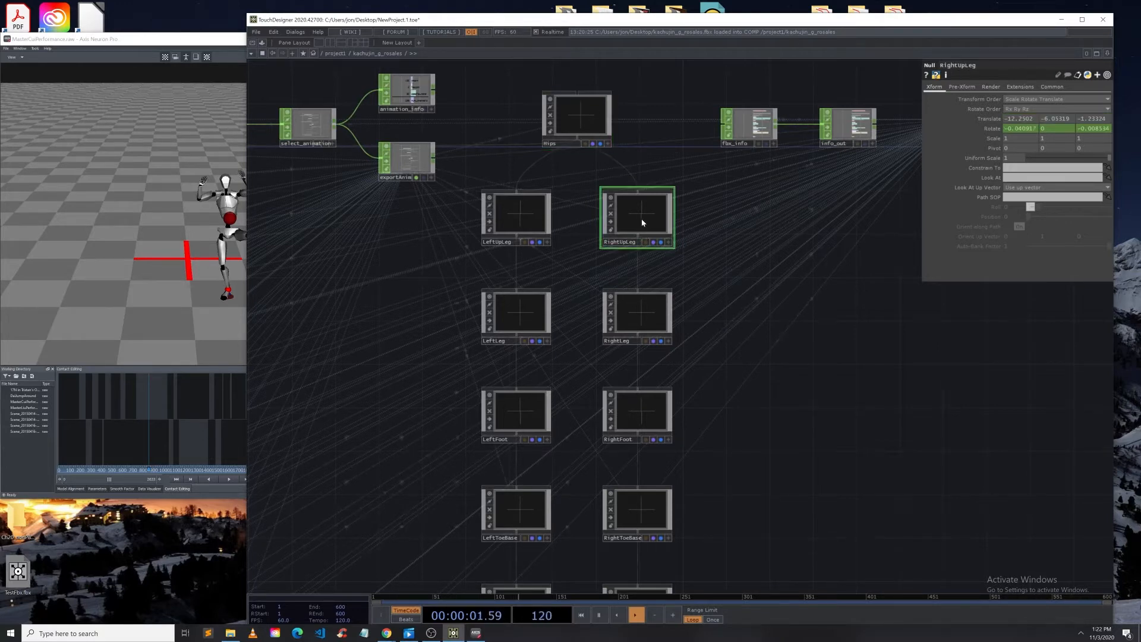
pyautogui.click(639, 315)
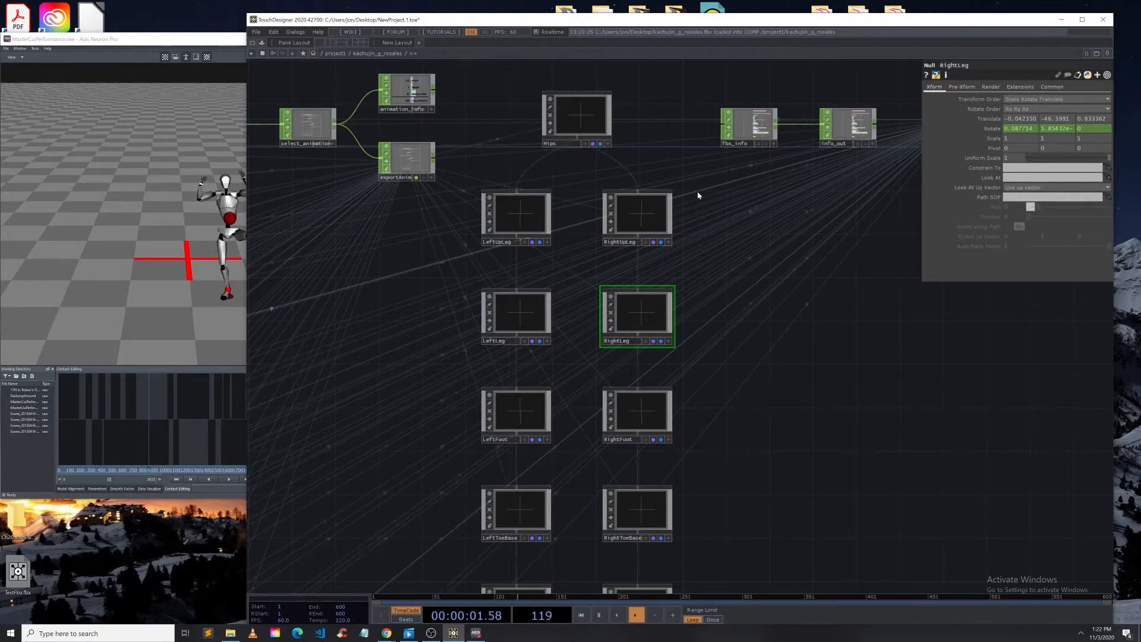
pyautogui.scroll(-5, 699, 195)
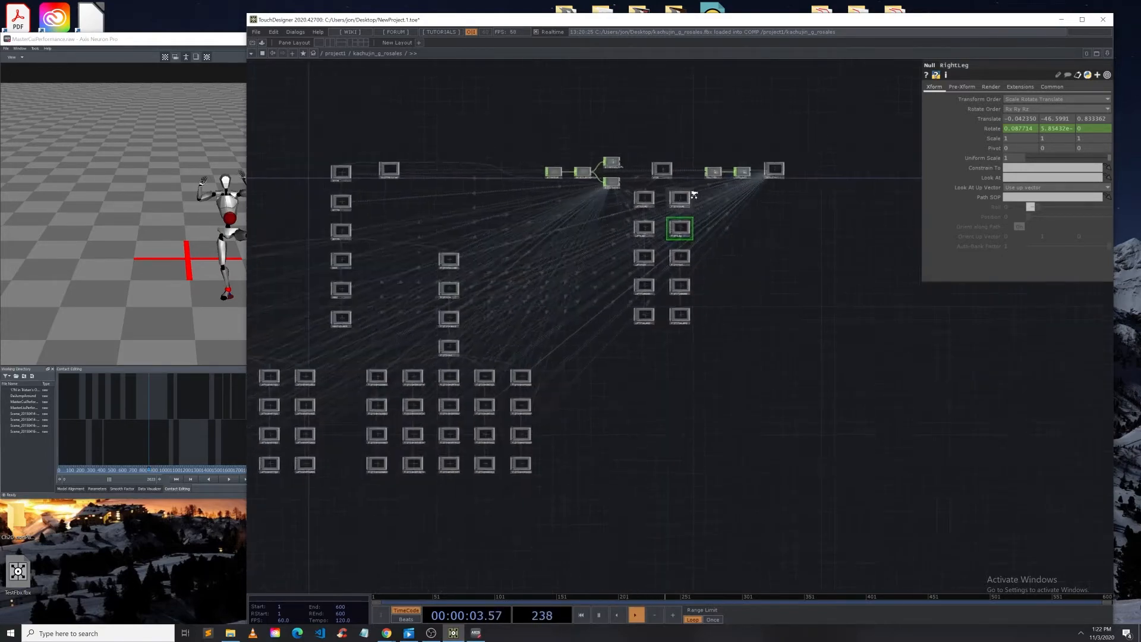
pyautogui.scroll(7, 697, 190)
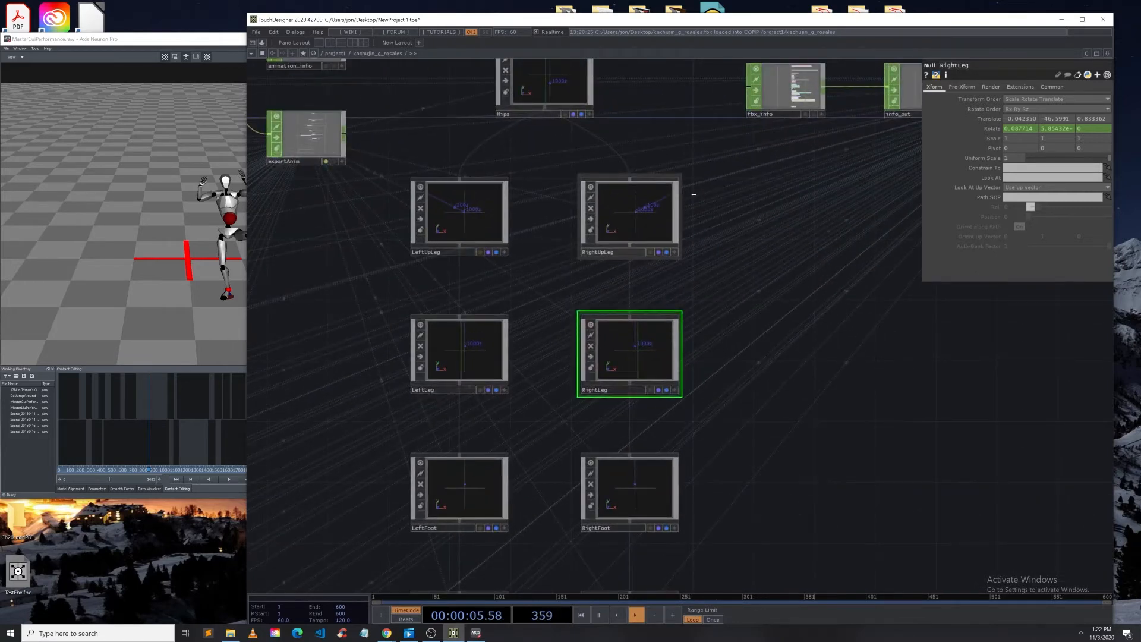
pyautogui.scroll(-3, 694, 195)
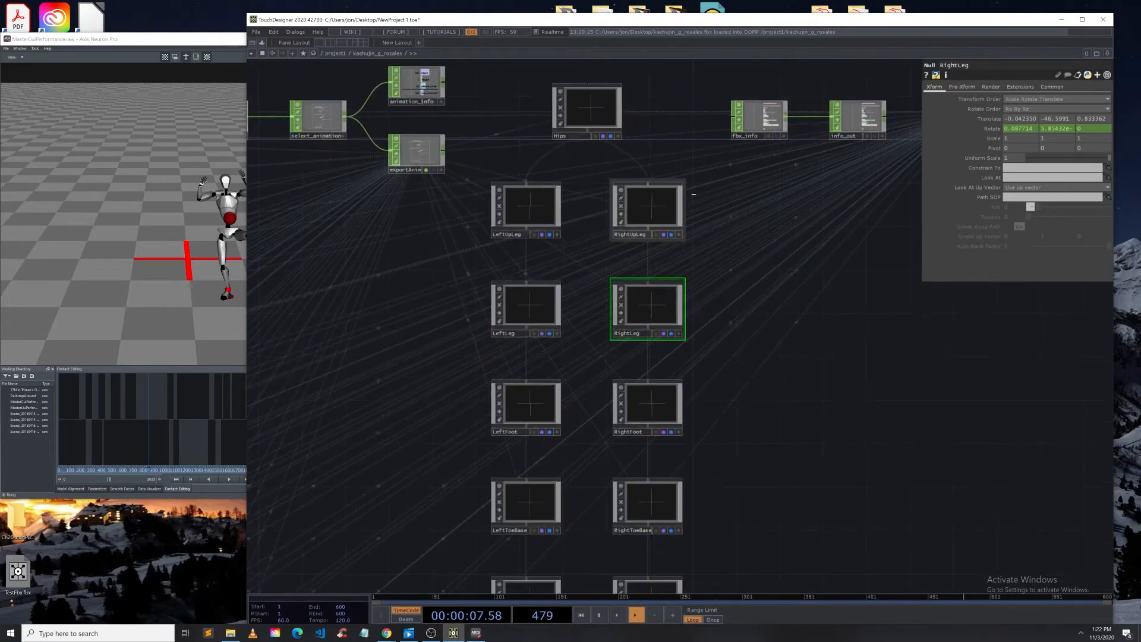
pyautogui.scroll(-2, 694, 195)
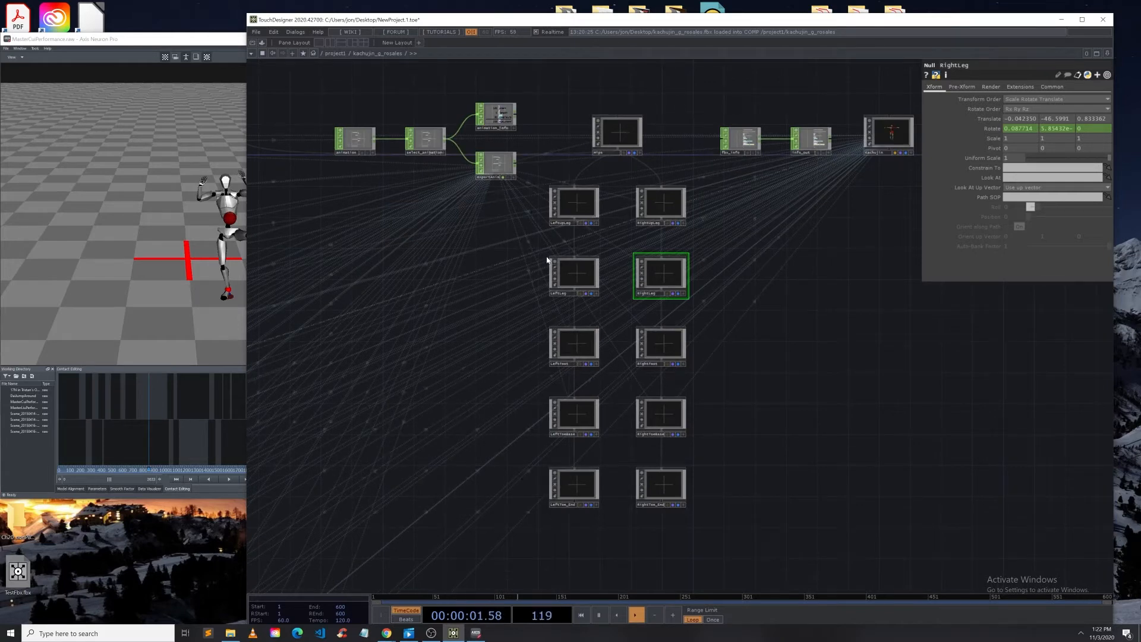
pyautogui.click(615, 132)
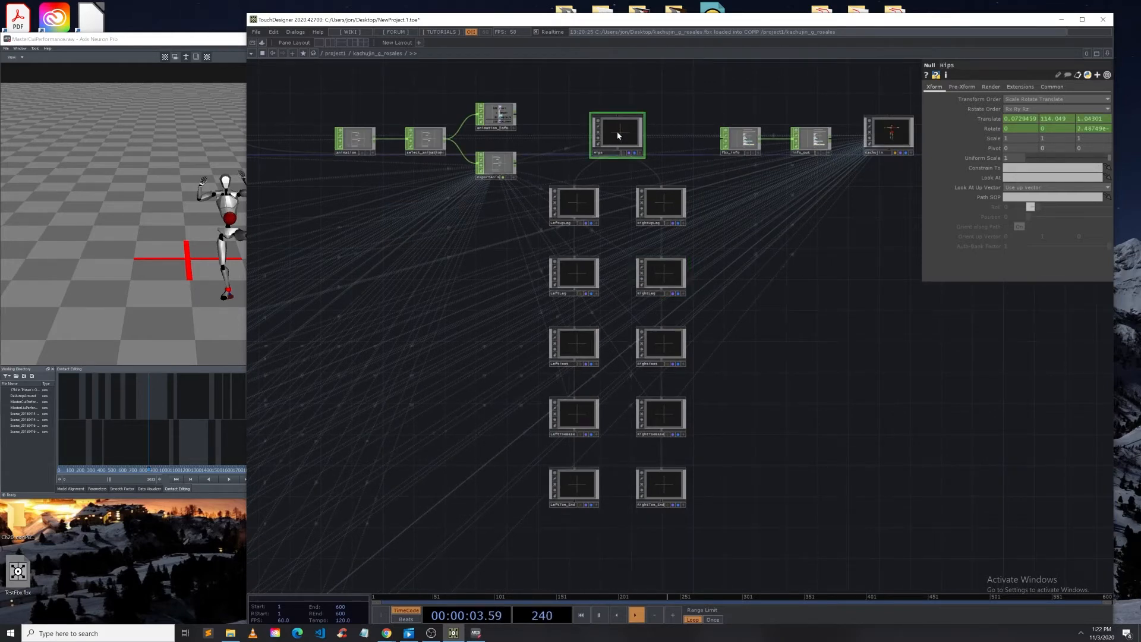
pyautogui.scroll(-5, 534, 185)
pyautogui.scroll(-8, 534, 185)
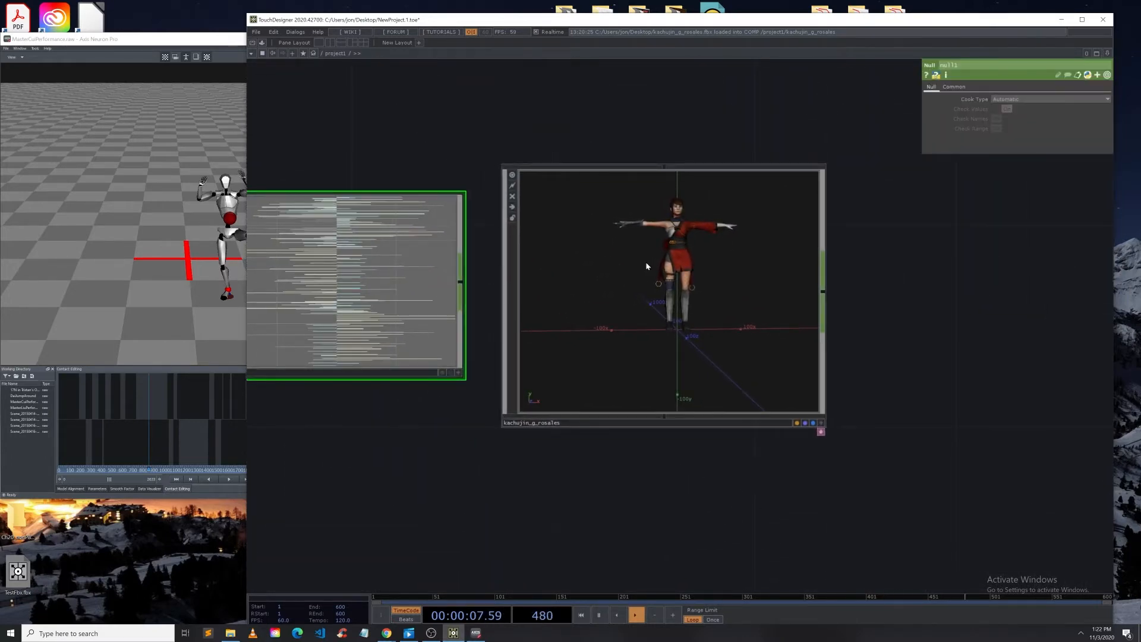
pyautogui.scroll(10, 647, 266)
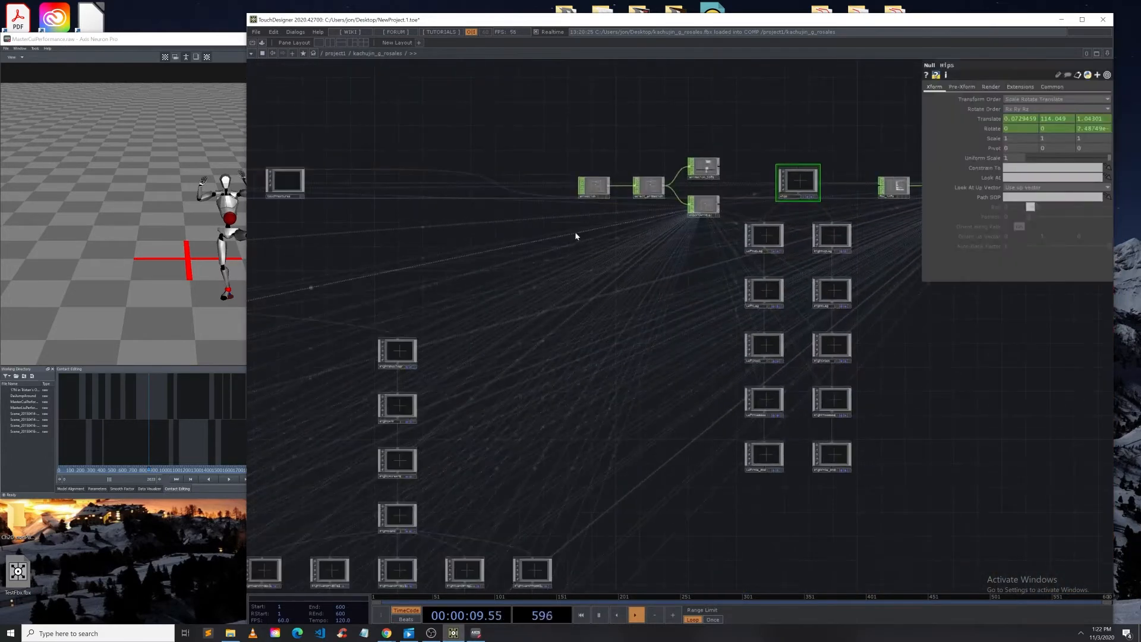
# Step: Move the animation and select_animation CHOPs up and add an In CHOP to the FBX component's network
pyautogui.moveTo(594, 186); pyautogui.dragTo(583, 131)
pyautogui.moveTo(648, 177); pyautogui.dragTo(638, 137)
pyautogui.rightClick(614, 135)
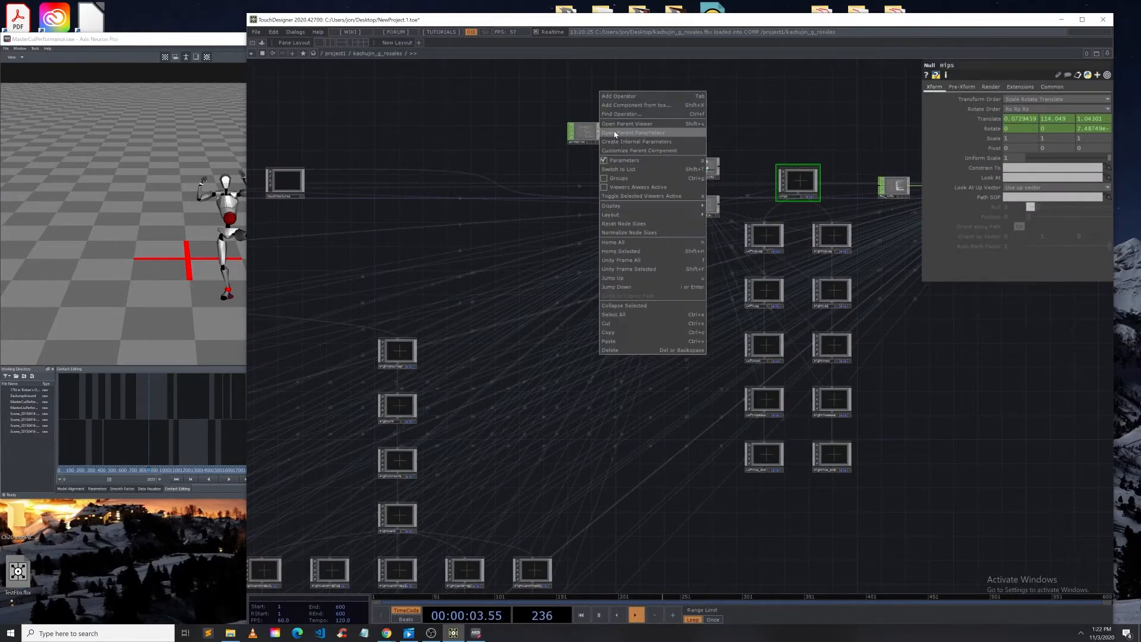
pyautogui.click(621, 96)
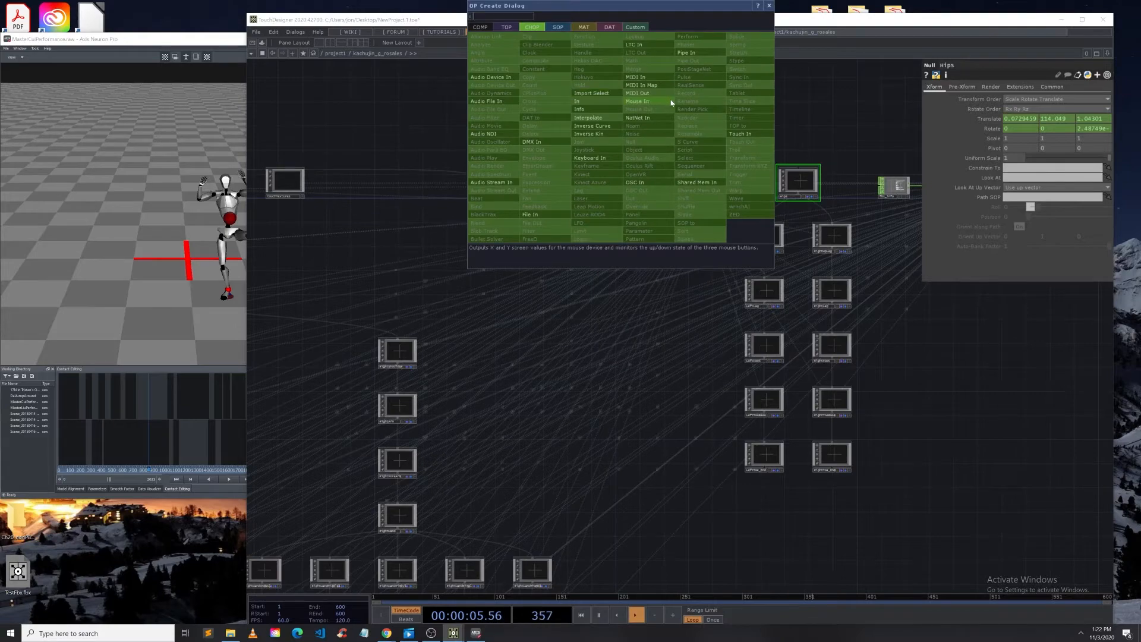
pyautogui.click(590, 102)
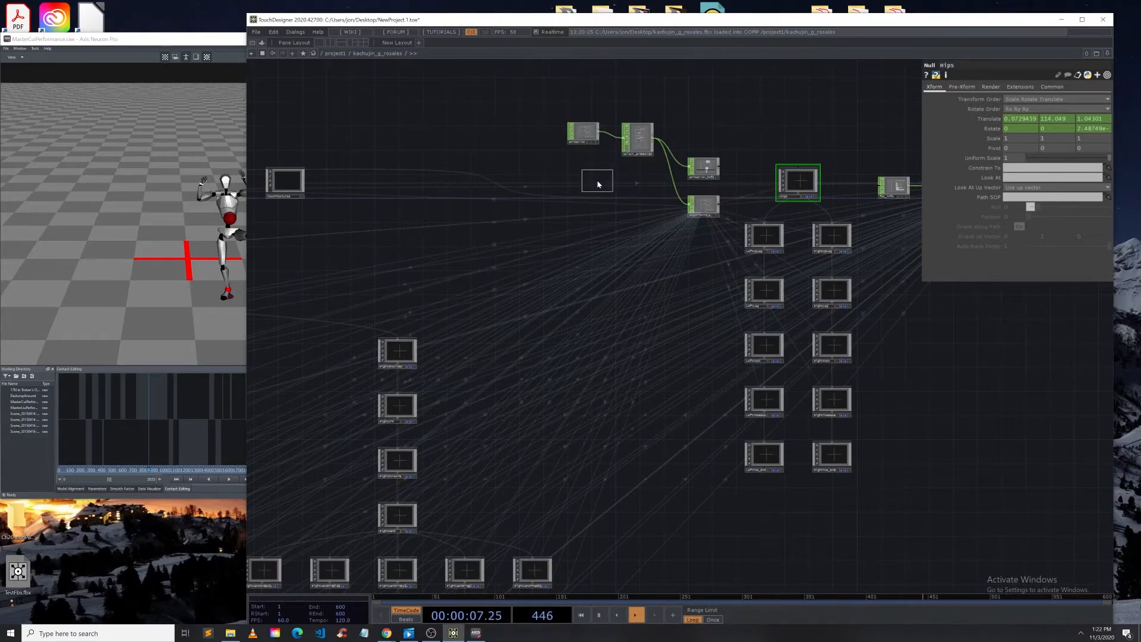
pyautogui.click(618, 208)
# Step: Wire the new In CHOP into the exportAnim null
pyautogui.scroll(4, 701, 205)
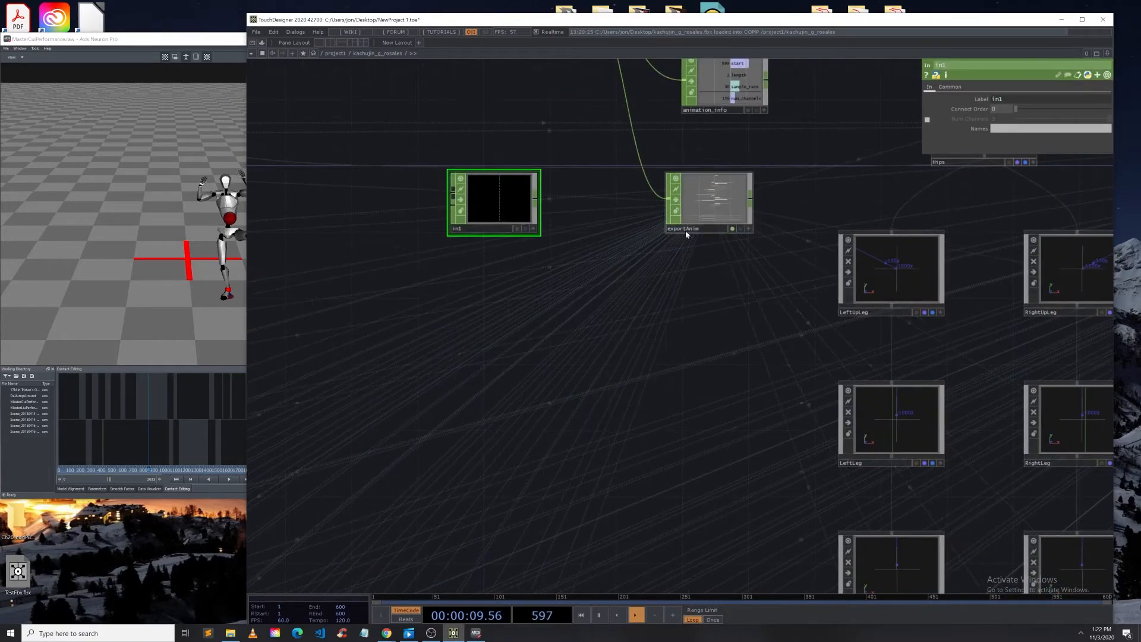
pyautogui.click(693, 188)
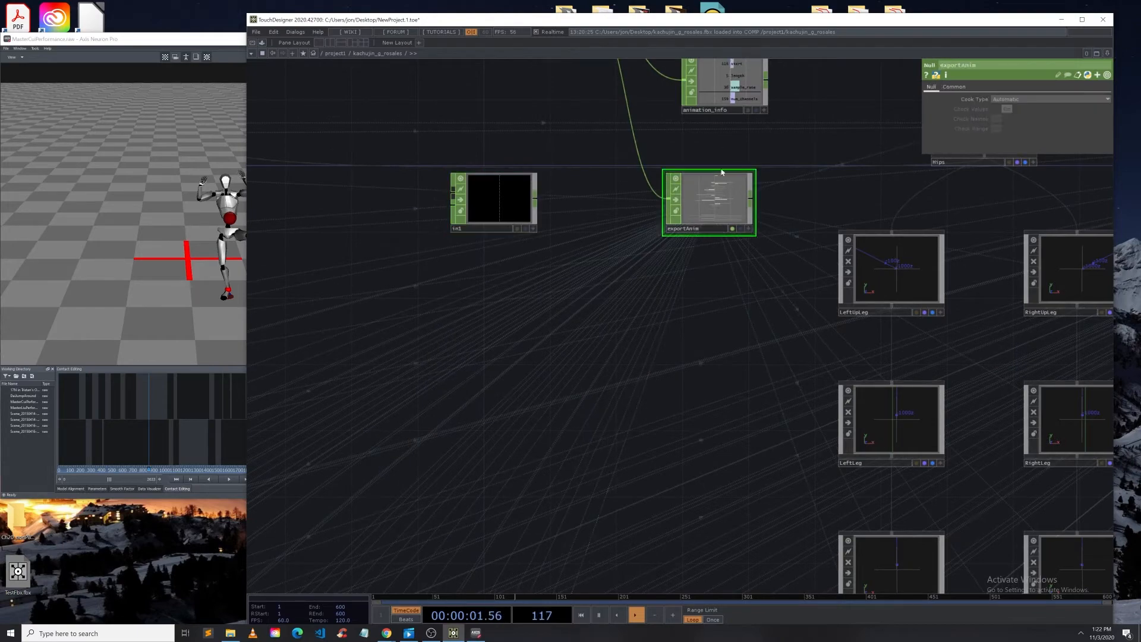
pyautogui.moveTo(536, 198); pyautogui.dragTo(658, 201)
# Step: Examine the LeftUpLeg bone null and zoom in on its node
pyautogui.scroll(-5, 683, 205)
pyautogui.click(808, 243)
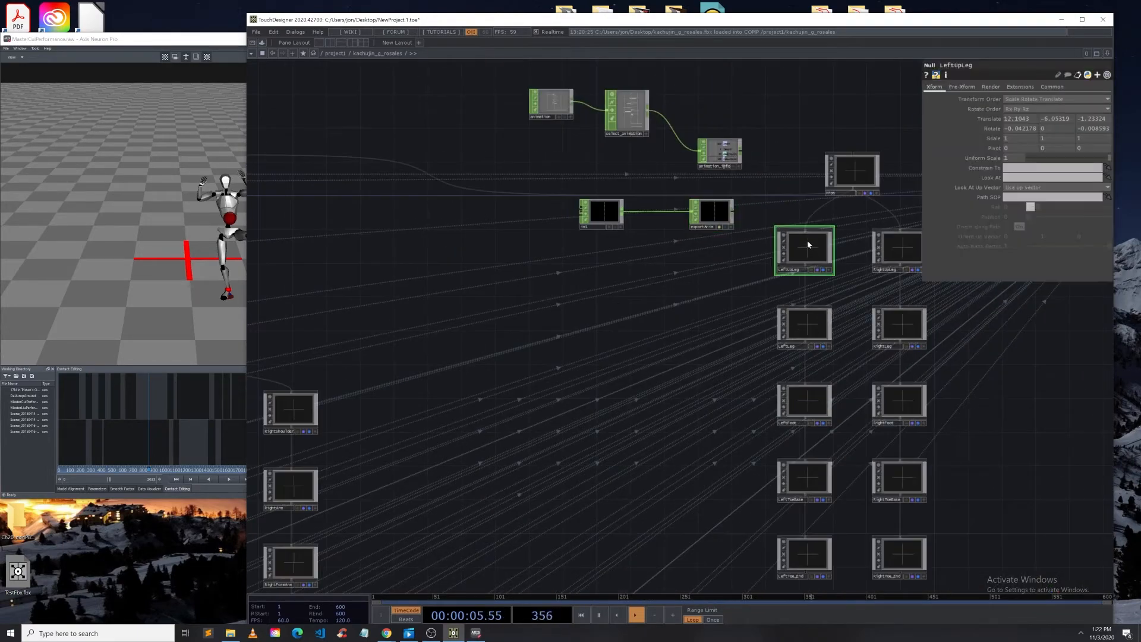
pyautogui.click(713, 214)
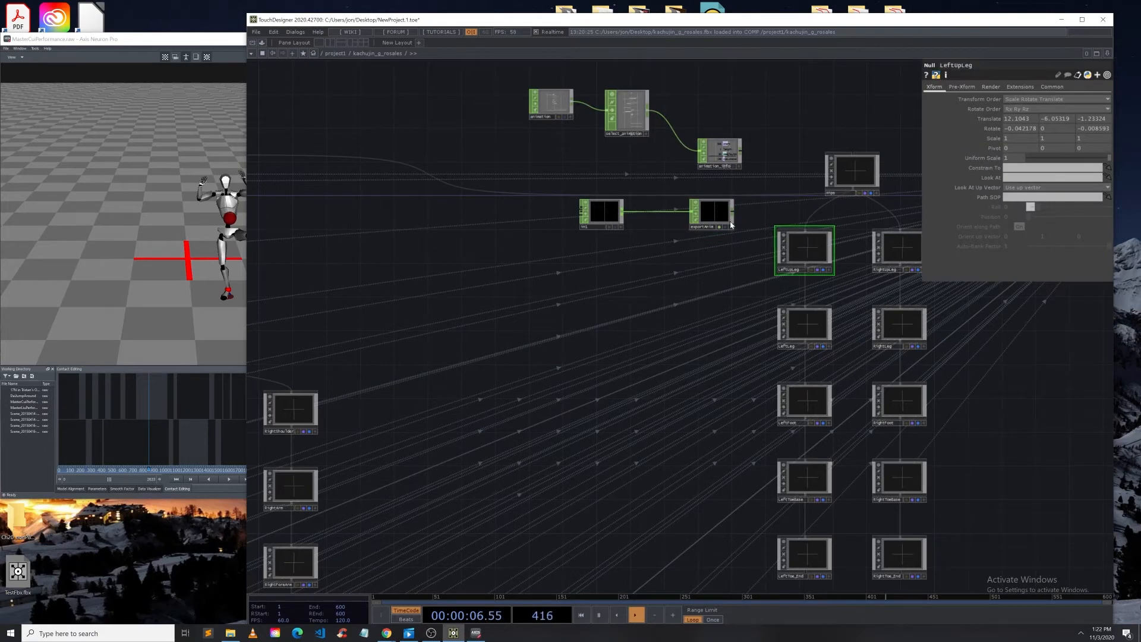
pyautogui.click(816, 248)
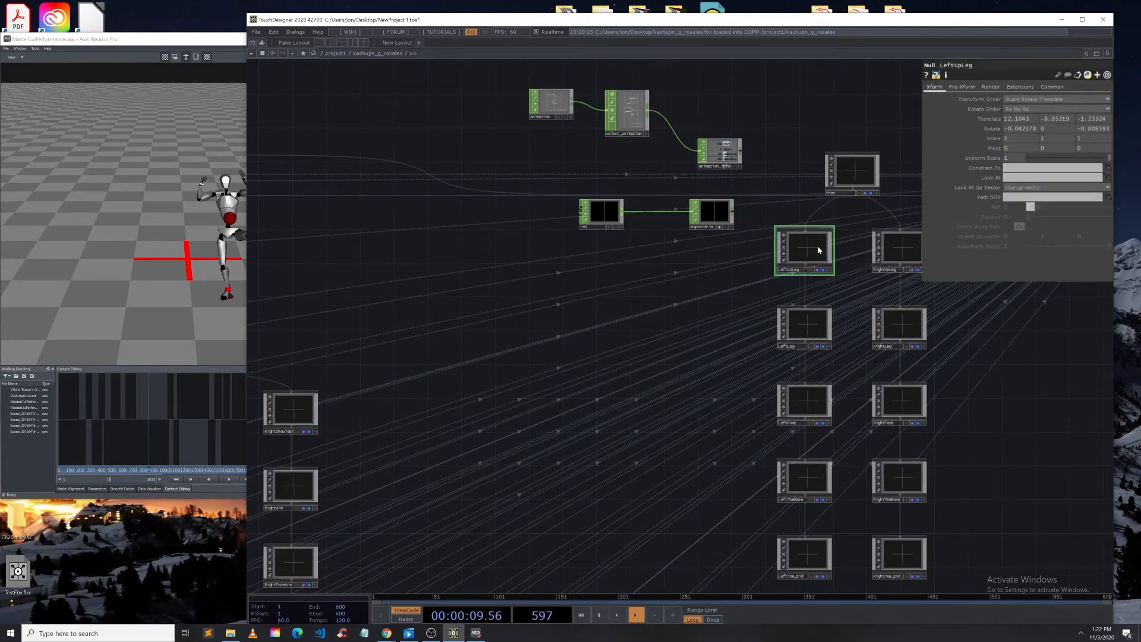
pyautogui.scroll(3, 818, 245)
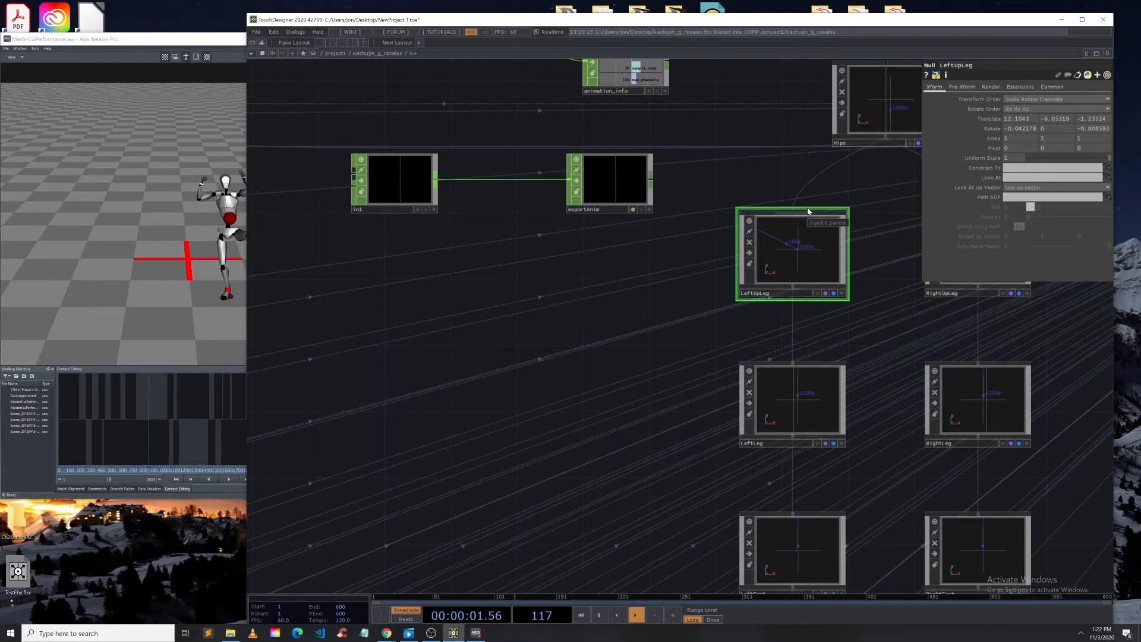
pyautogui.scroll(10, 808, 210)
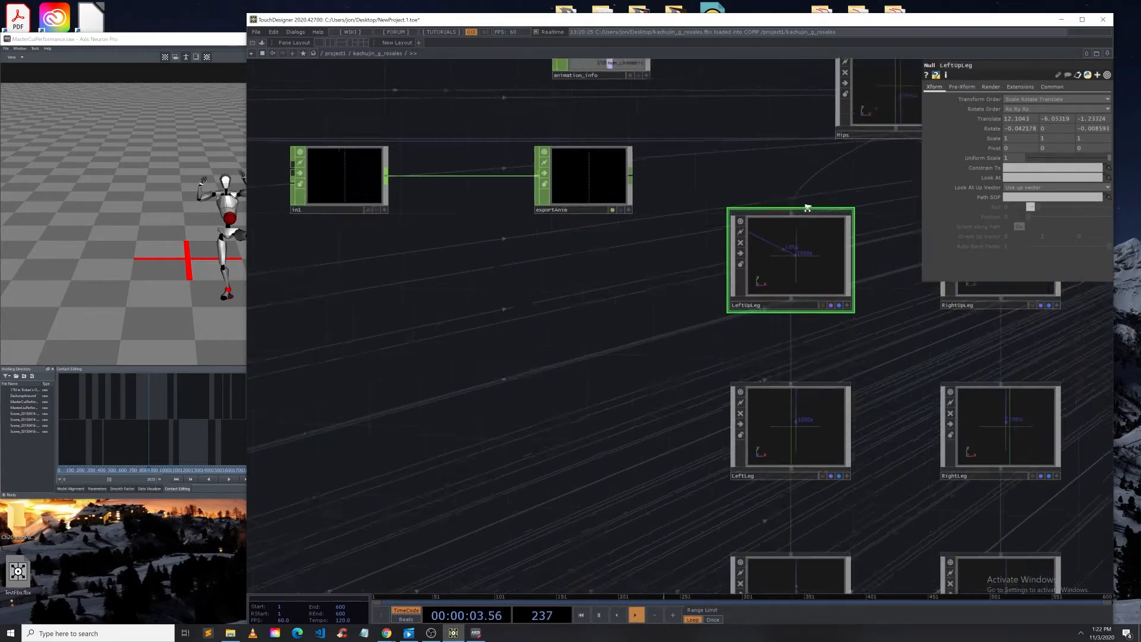
pyautogui.scroll(-6, 784, 246)
pyautogui.scroll(4, 716, 342)
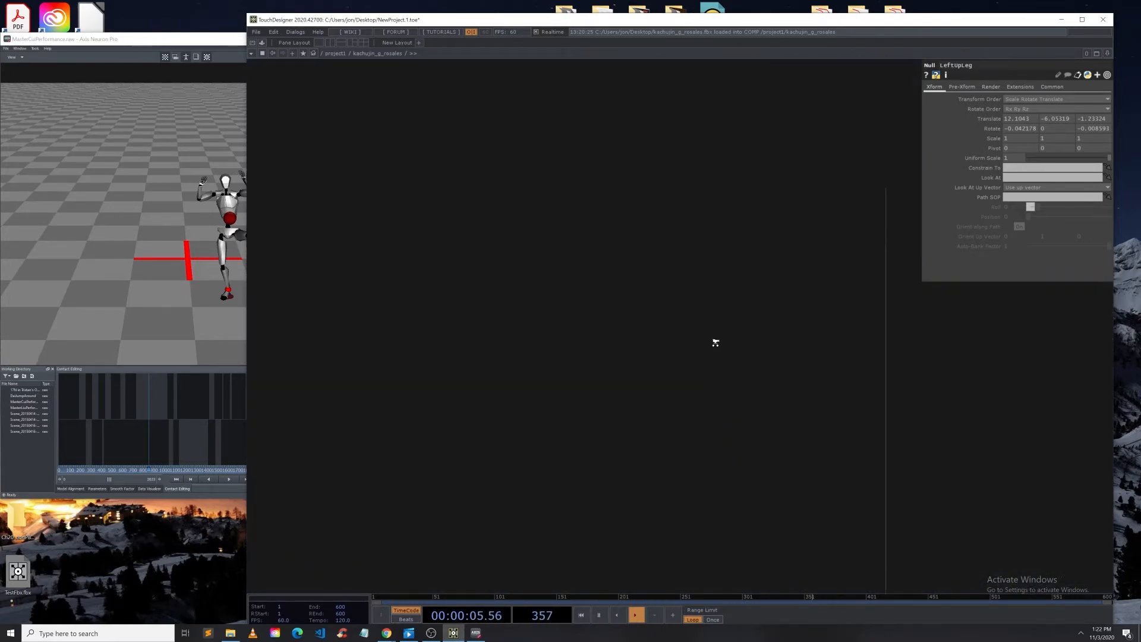
pyautogui.scroll(-6, 716, 347)
pyautogui.scroll(-8, 608, 275)
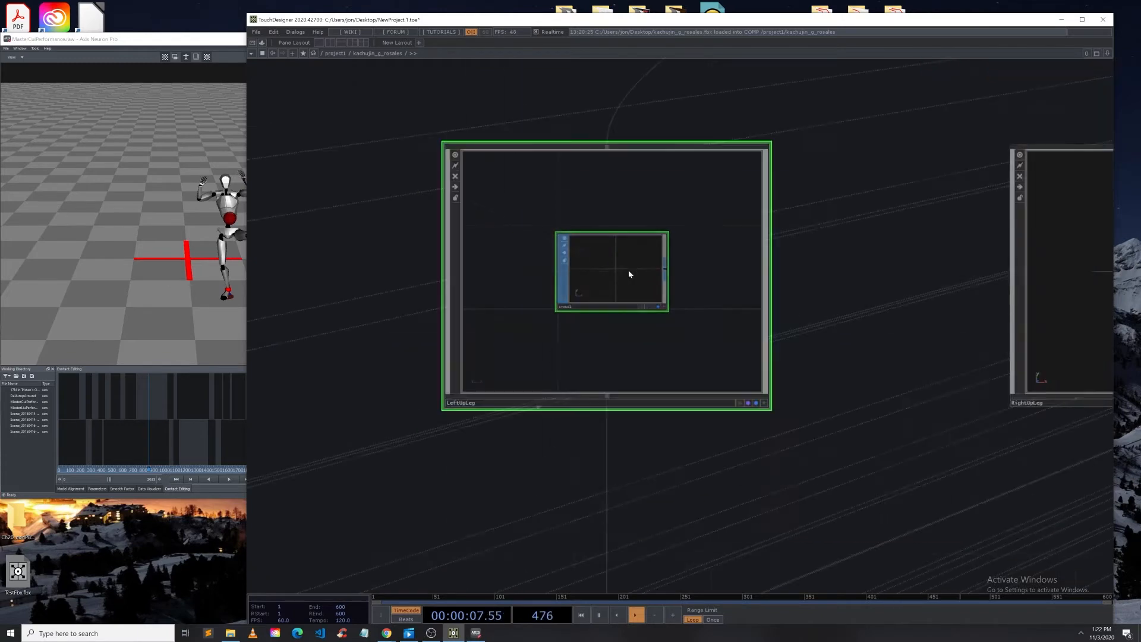
pyautogui.rightClick(521, 276)
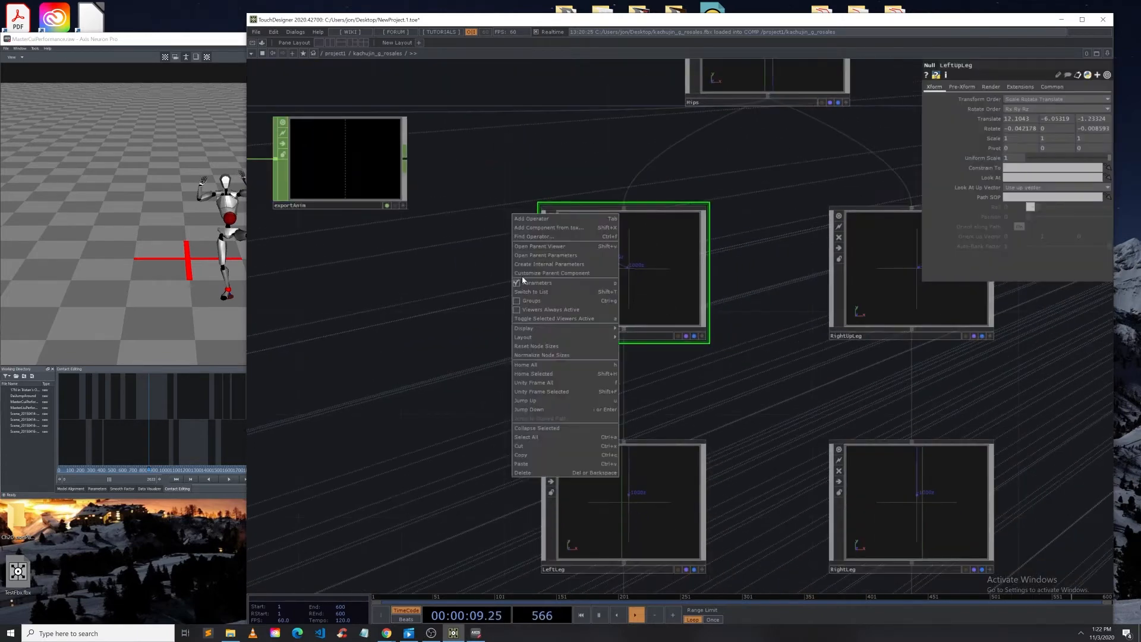
pyautogui.click(531, 218)
pyautogui.click(405, 110)
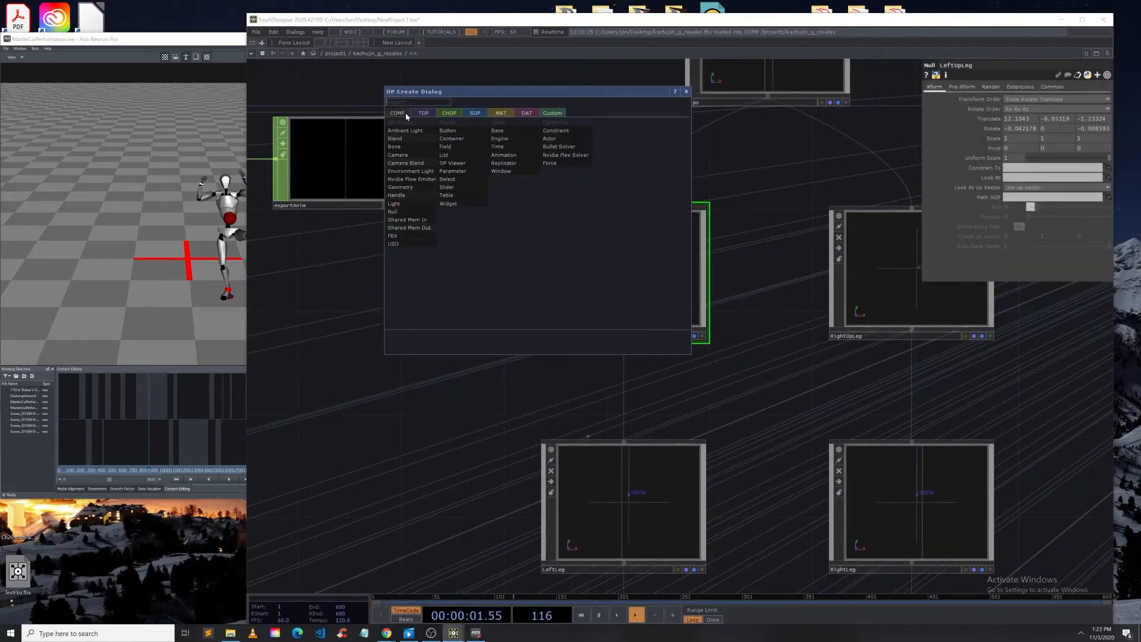
pyautogui.write('nu')
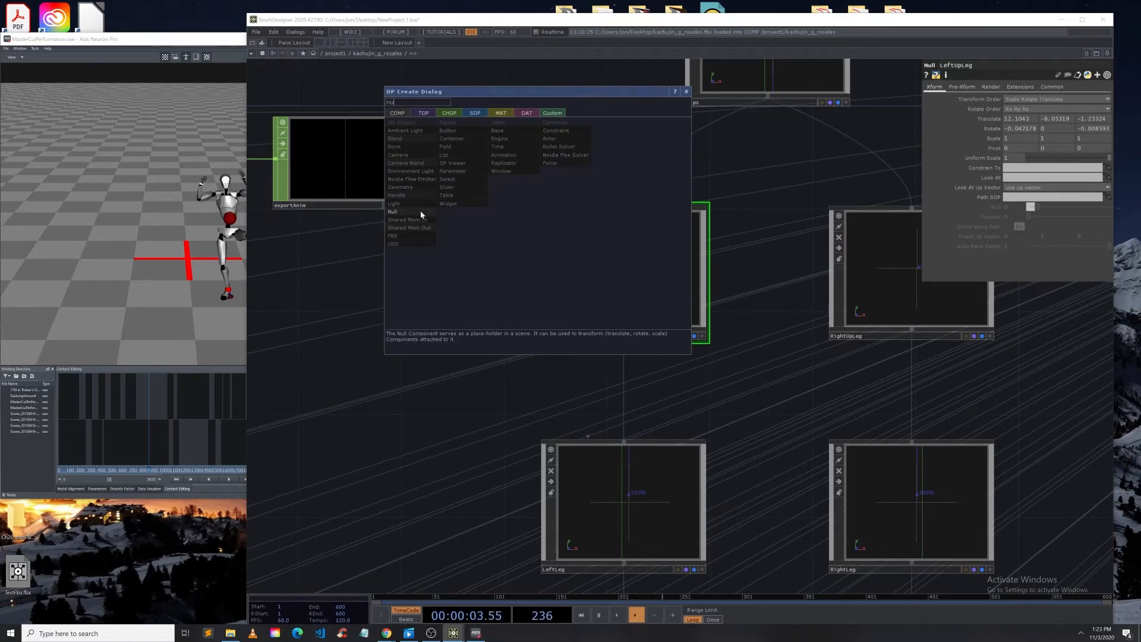
pyautogui.click(788, 275)
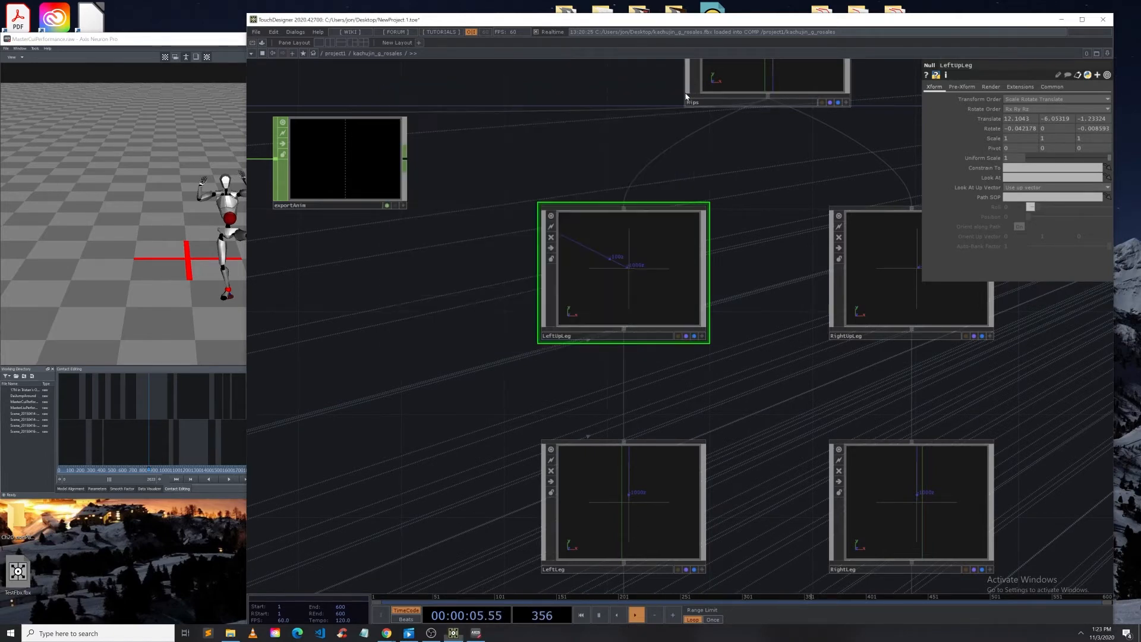
# Step: Open the LeftUpLeg null to inspect its internal geometry network
pyautogui.moveTo(458, 329); pyautogui.dragTo(576, 352)
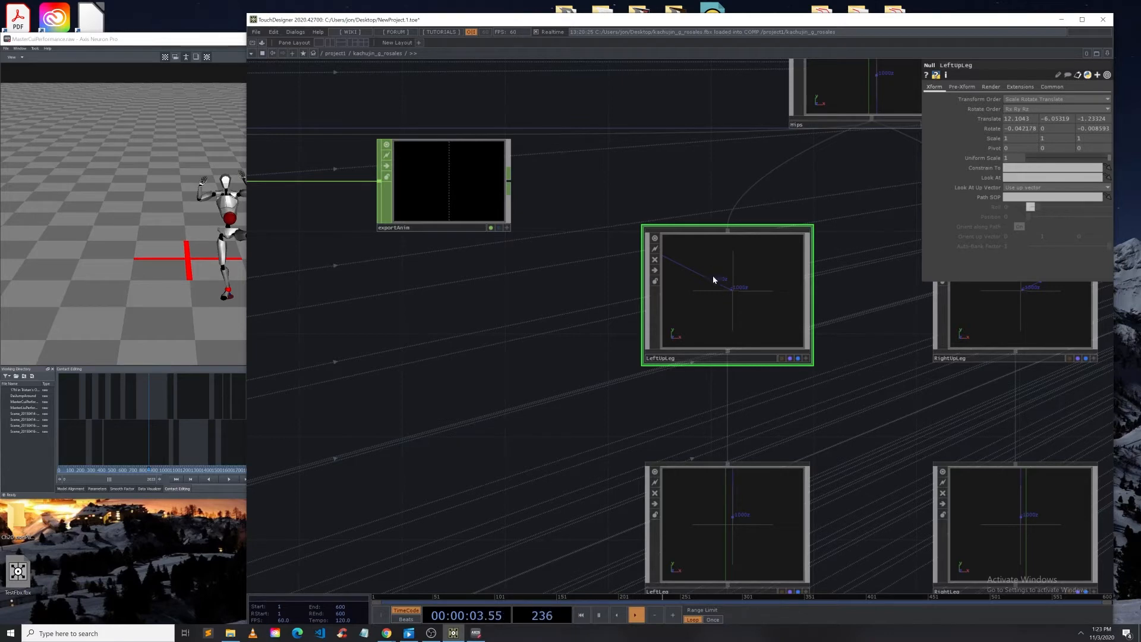
pyautogui.scroll(5, 712, 276)
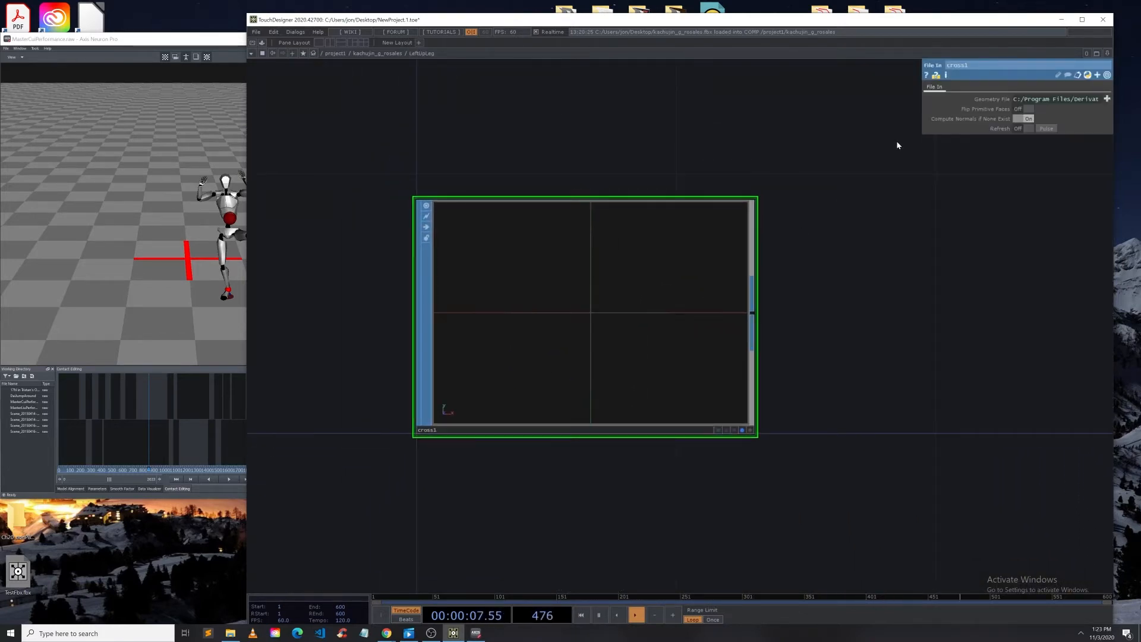
pyautogui.scroll(-6, 742, 271)
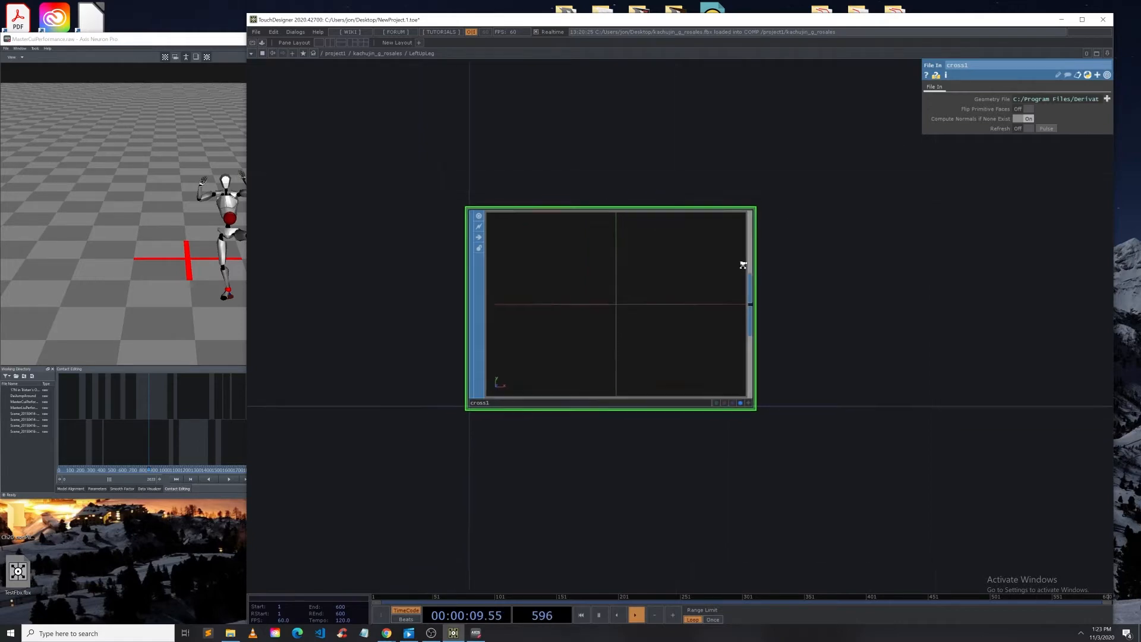
# Step: Return to the character's bone network and inspect the LeftUpLeg null's translate parameters
pyautogui.scroll(-8, 624, 279)
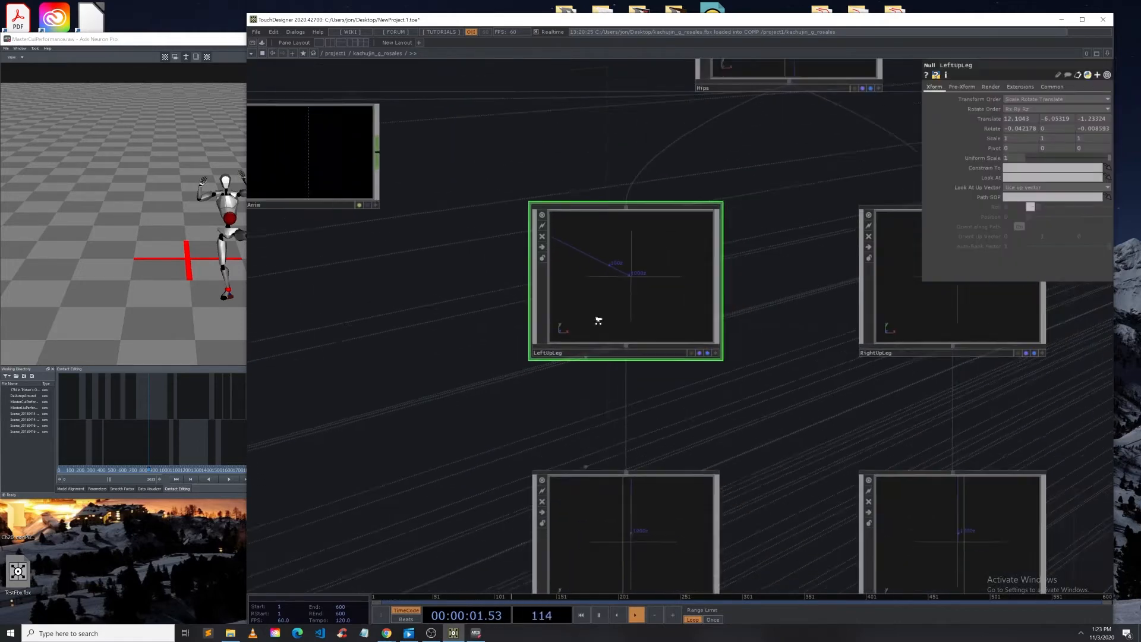
pyautogui.scroll(5, 602, 297)
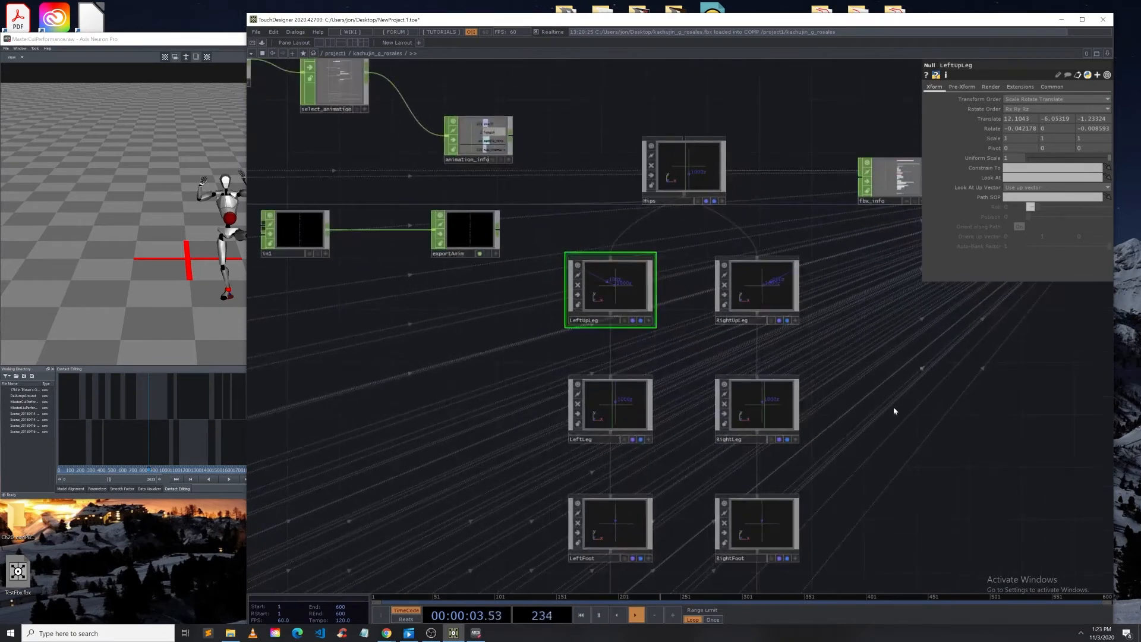
pyautogui.scroll(5, 611, 421)
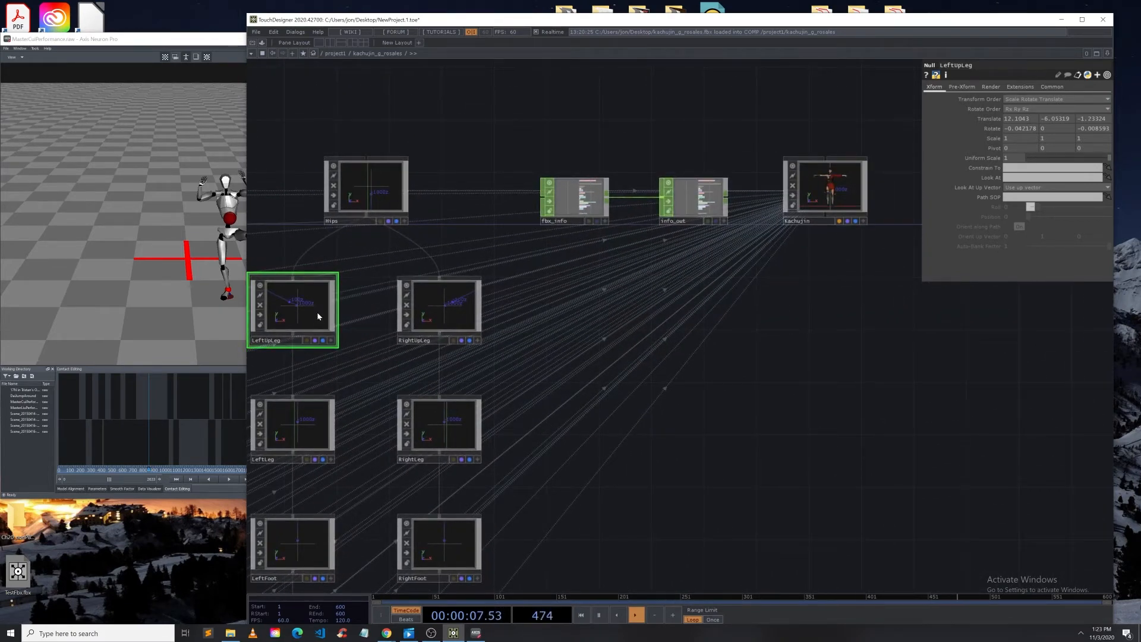
pyautogui.moveTo(821, 415); pyautogui.dragTo(1083, 442)
pyautogui.moveTo(411, 346); pyautogui.dragTo(464, 341)
pyautogui.moveTo(383, 358); pyautogui.dragTo(660, 384)
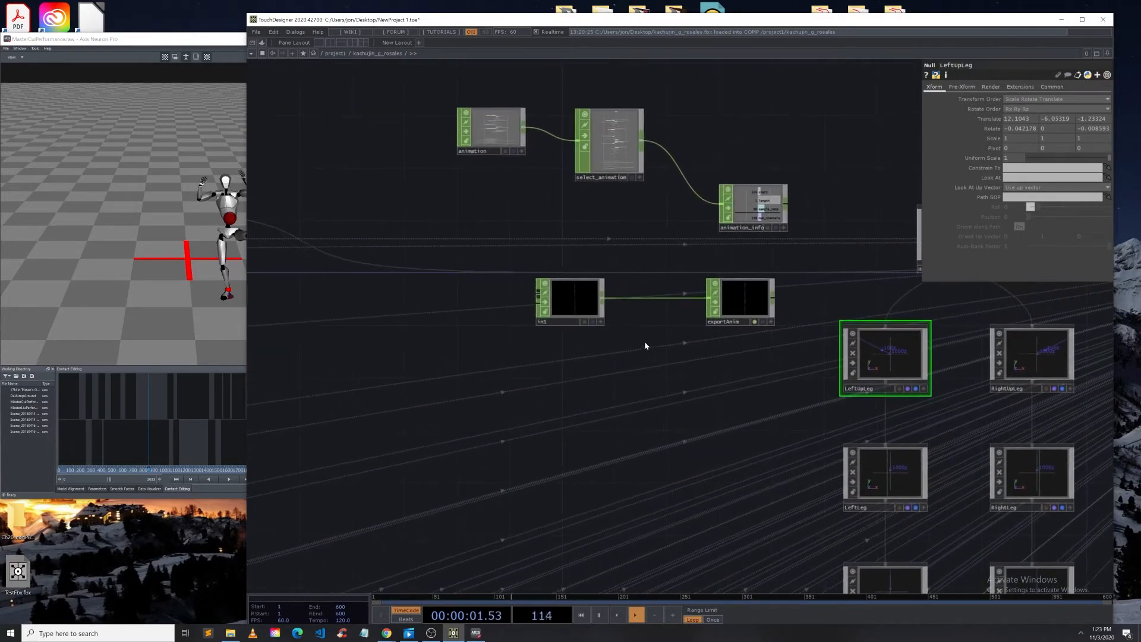
pyautogui.scroll(-5, 620, 268)
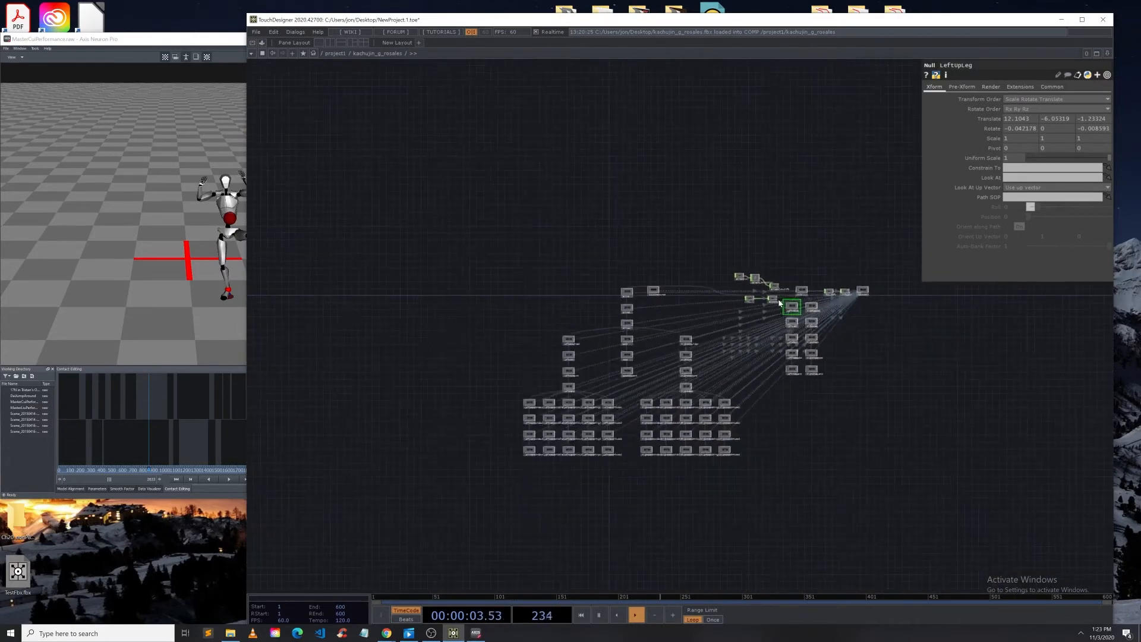
pyautogui.scroll(7, 719, 290)
pyautogui.scroll(2, 718, 291)
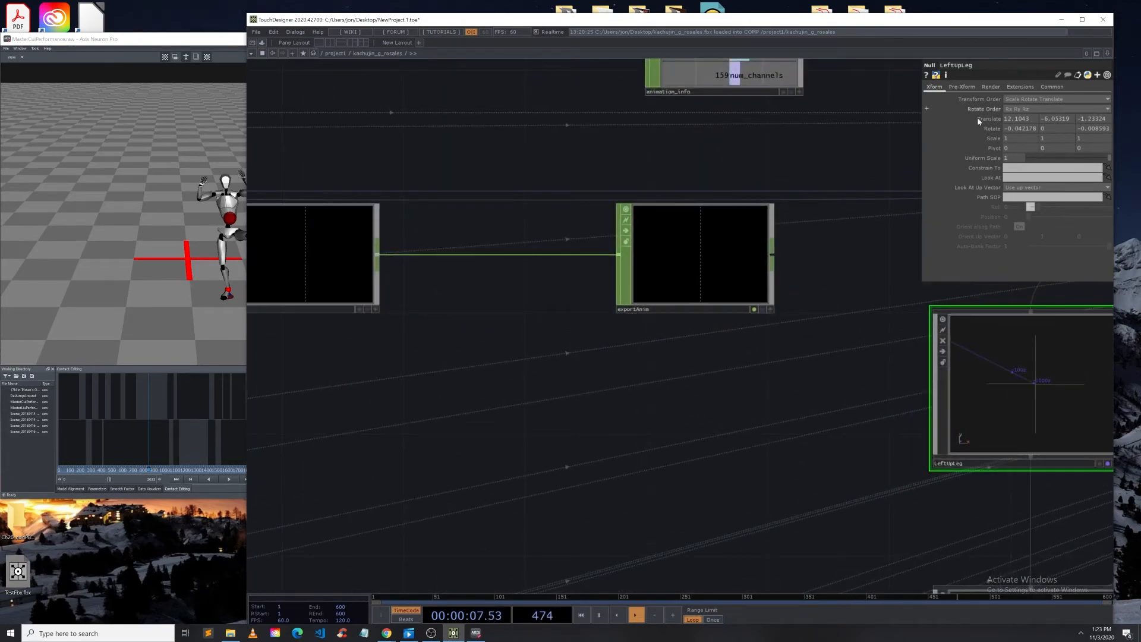
pyautogui.click(929, 118)
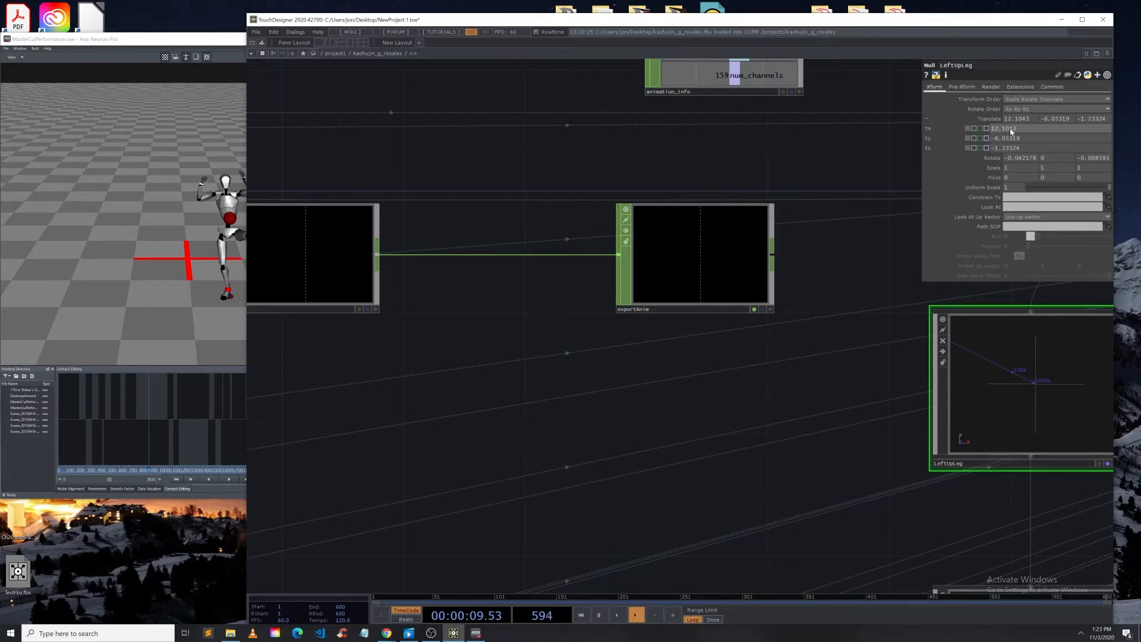
pyautogui.click(926, 119)
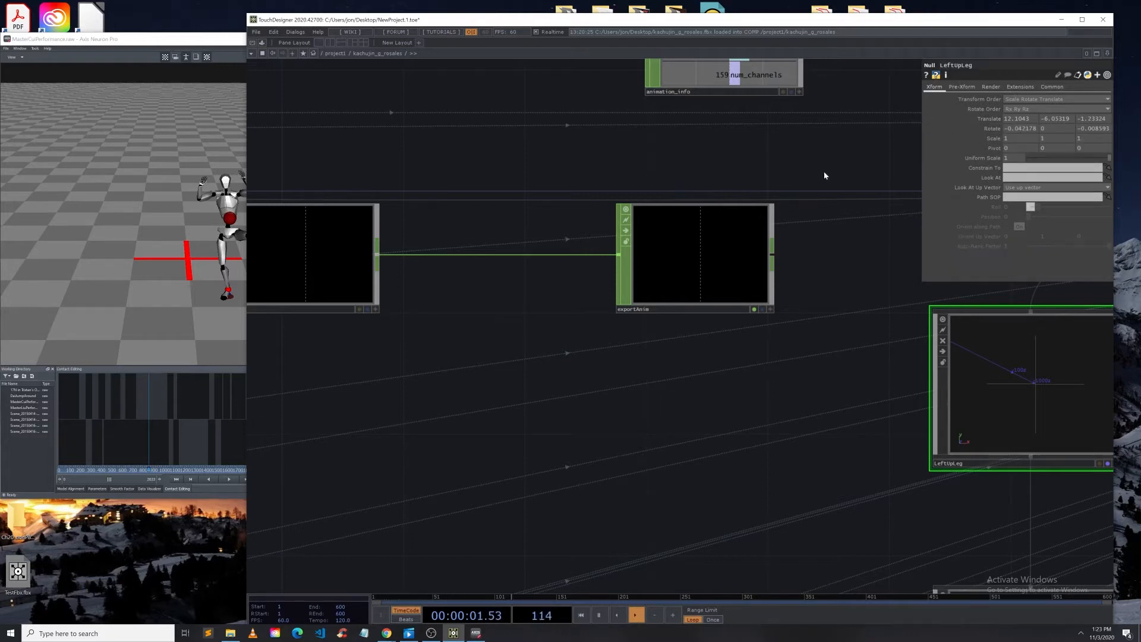
# Step: Play the motion in Axis Neuron and compare it with the character's movement in the FBX viewer
pyautogui.scroll(-6, 646, 250)
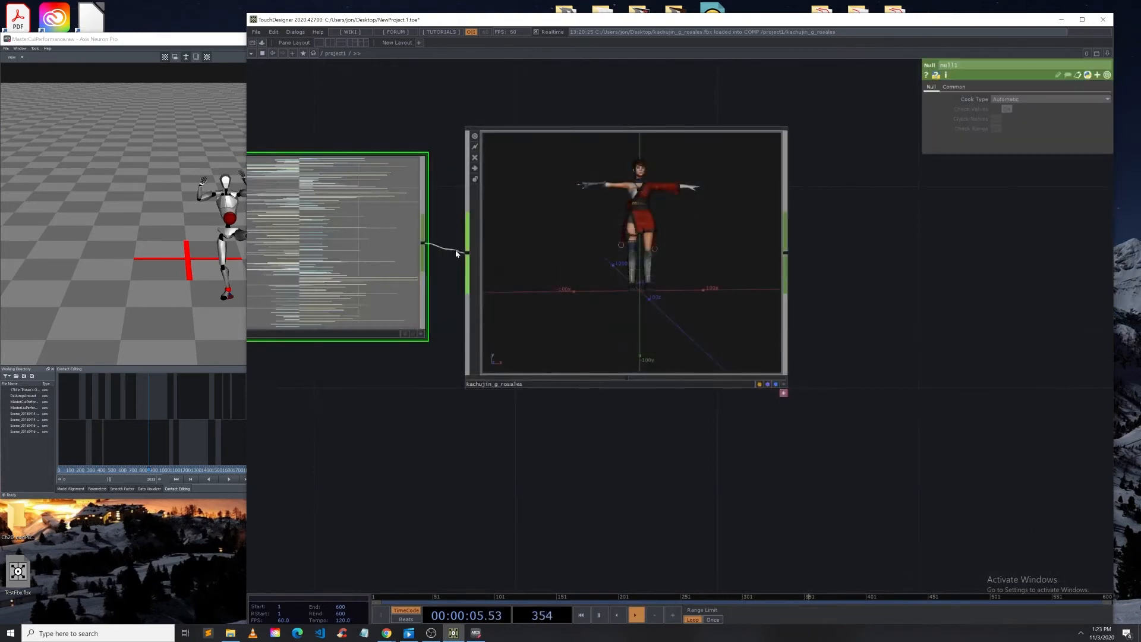
pyautogui.scroll(4, 680, 235)
pyautogui.scroll(-3, 681, 235)
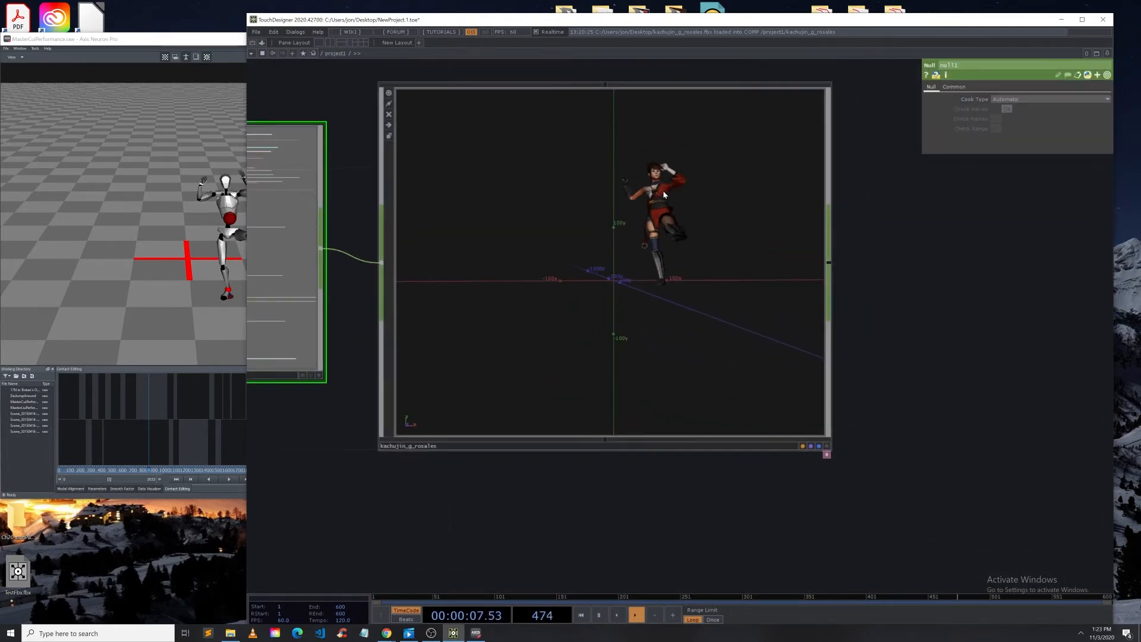
pyautogui.click(220, 229)
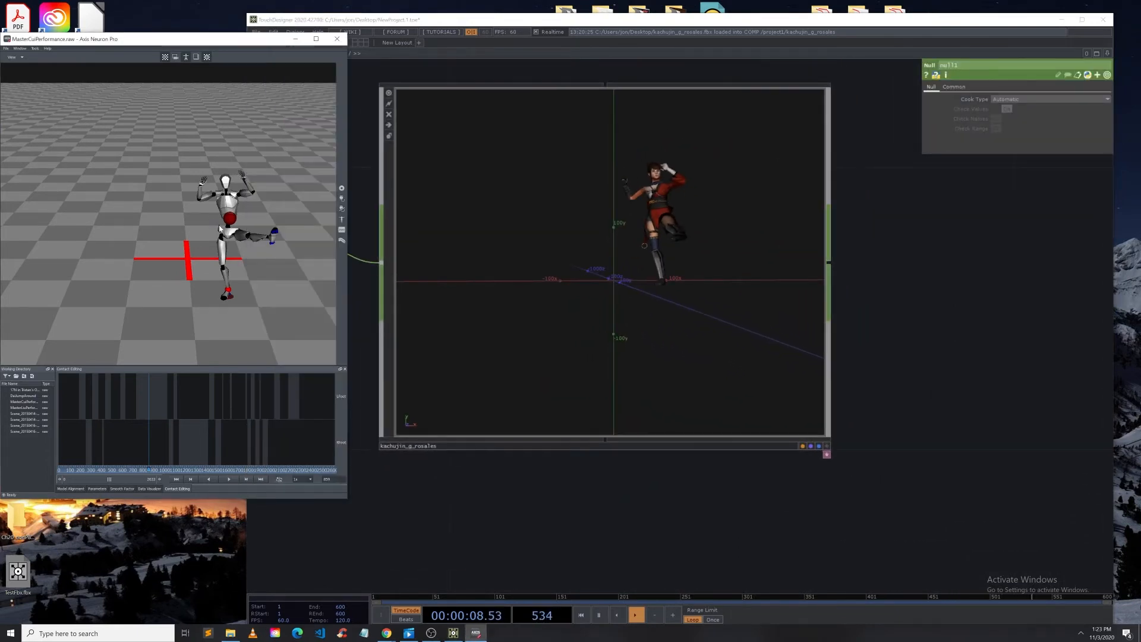
pyautogui.click(228, 479)
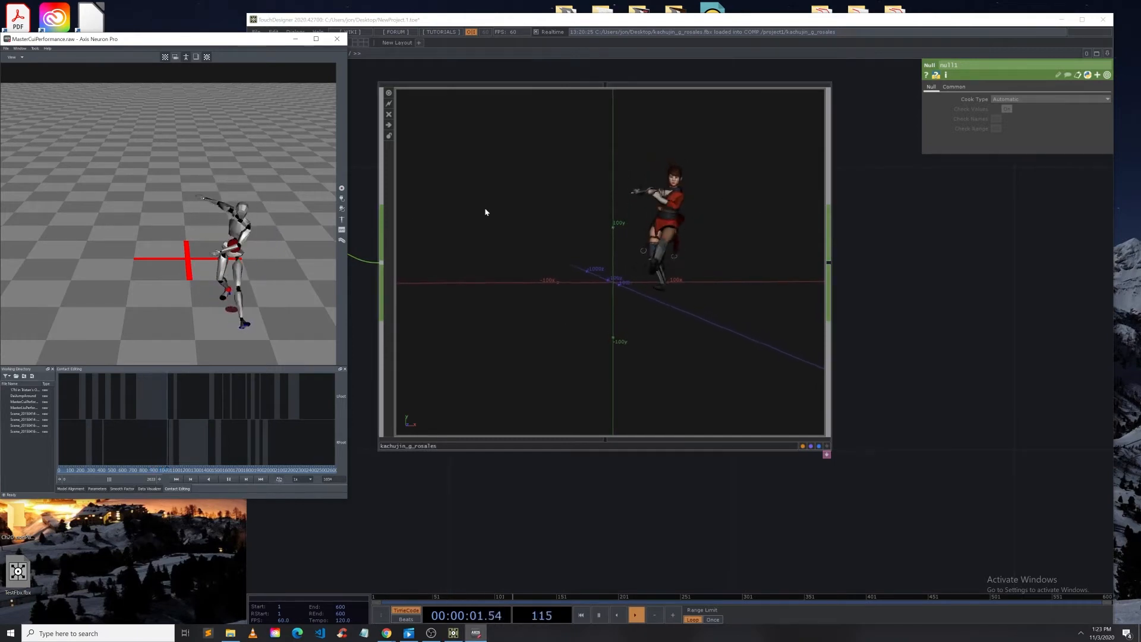
pyautogui.moveTo(269, 280); pyautogui.dragTo(265, 254, button='middle')
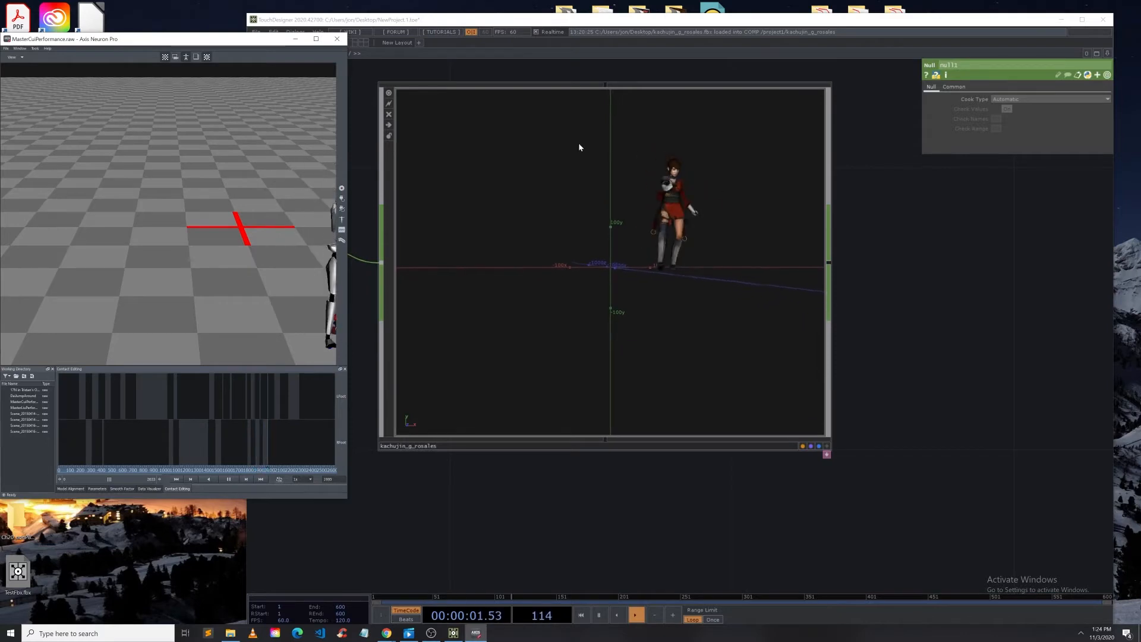
pyautogui.click(368, 224)
pyautogui.middleClick(649, 269)
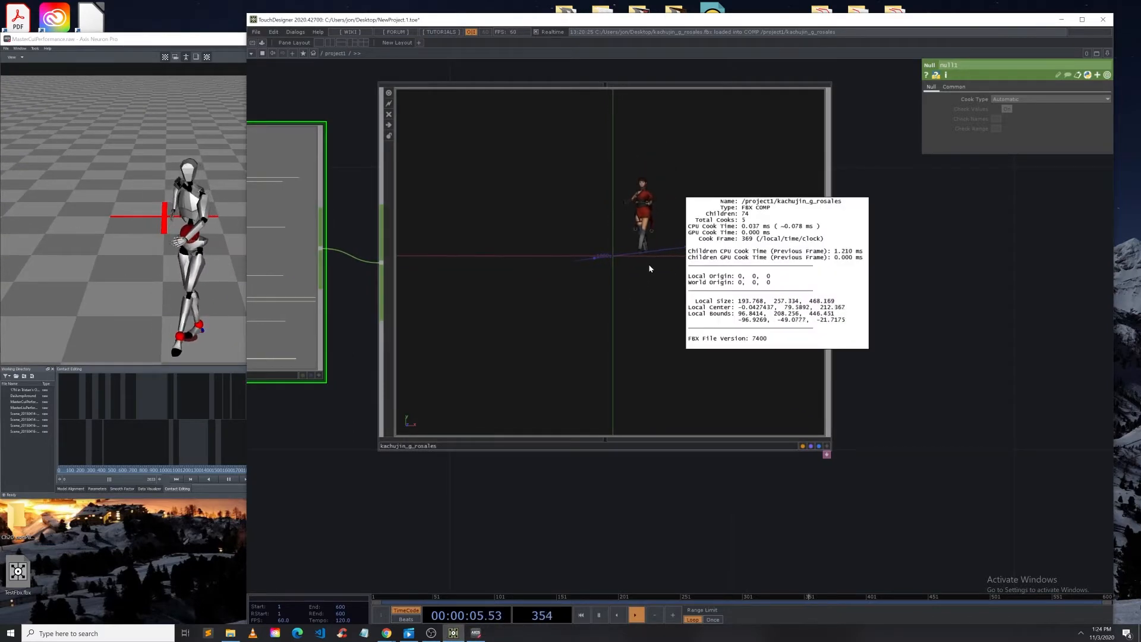
pyautogui.middleClick(602, 250)
pyautogui.click(586, 250)
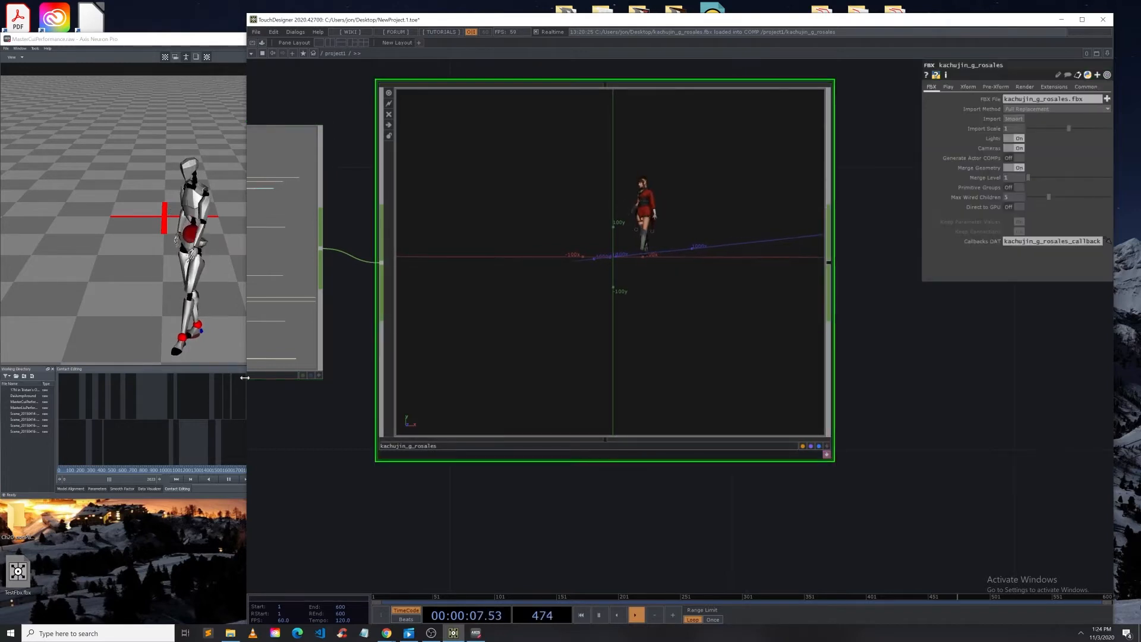
pyautogui.click(228, 478)
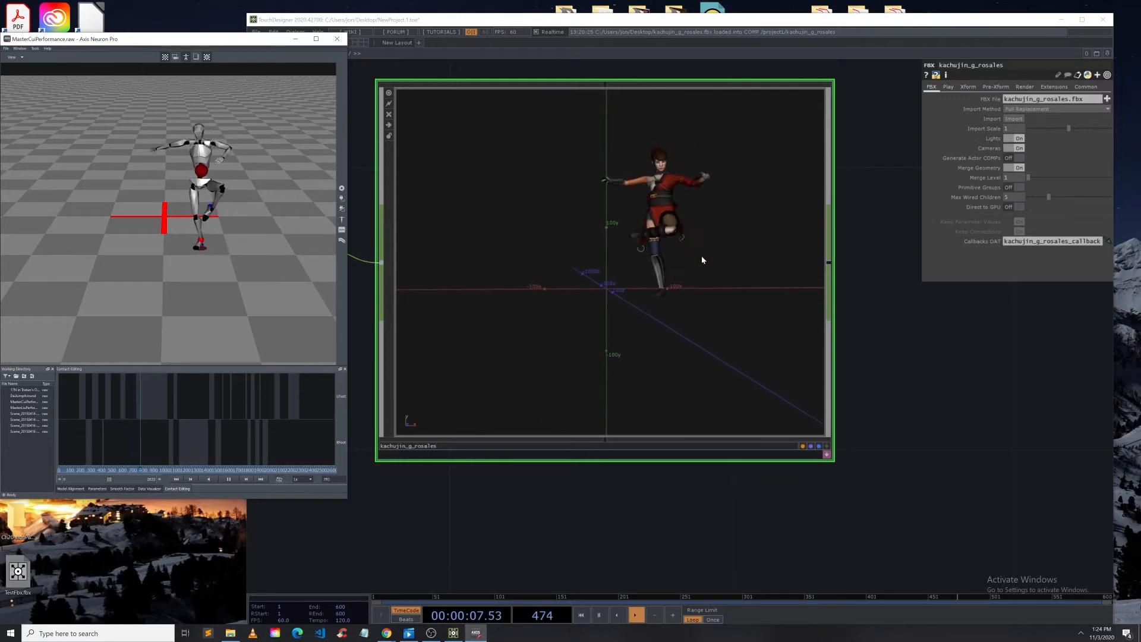
pyautogui.moveTo(951, 373); pyautogui.dragTo(964, 429)
# Step: Move the In CHOP and exportAnim null higher in the character's network
pyautogui.scroll(8, 713, 255)
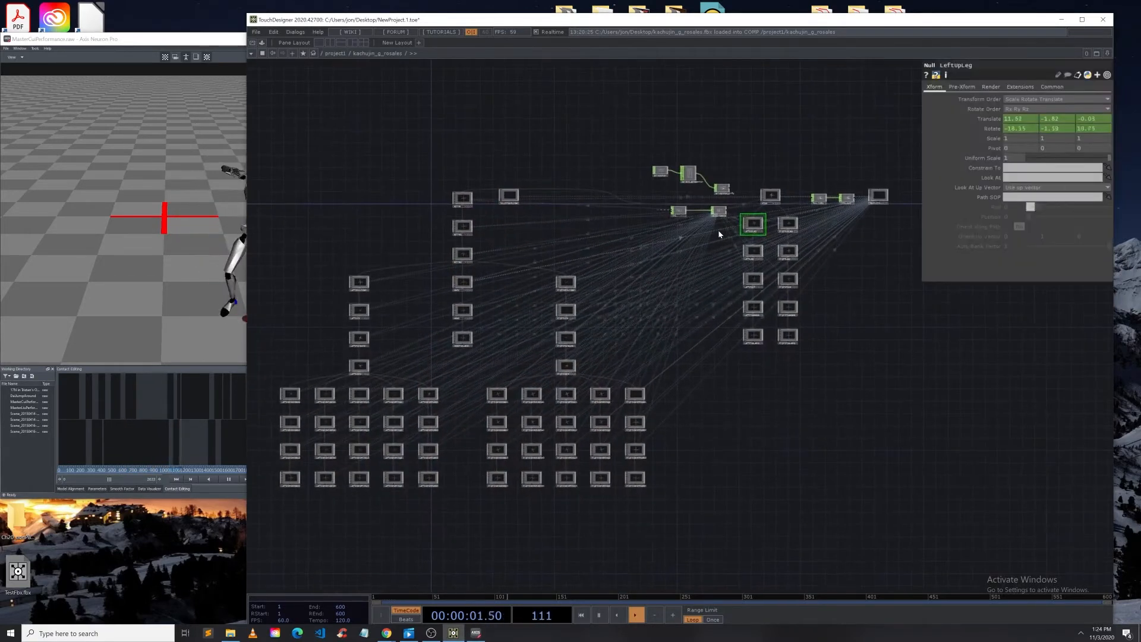
pyautogui.click(688, 173)
pyautogui.moveTo(719, 217); pyautogui.dragTo(705, 155)
# Step: Select all bone nulls in the character network and change their rotate order
pyautogui.moveTo(276, 190); pyautogui.dragTo(800, 517)
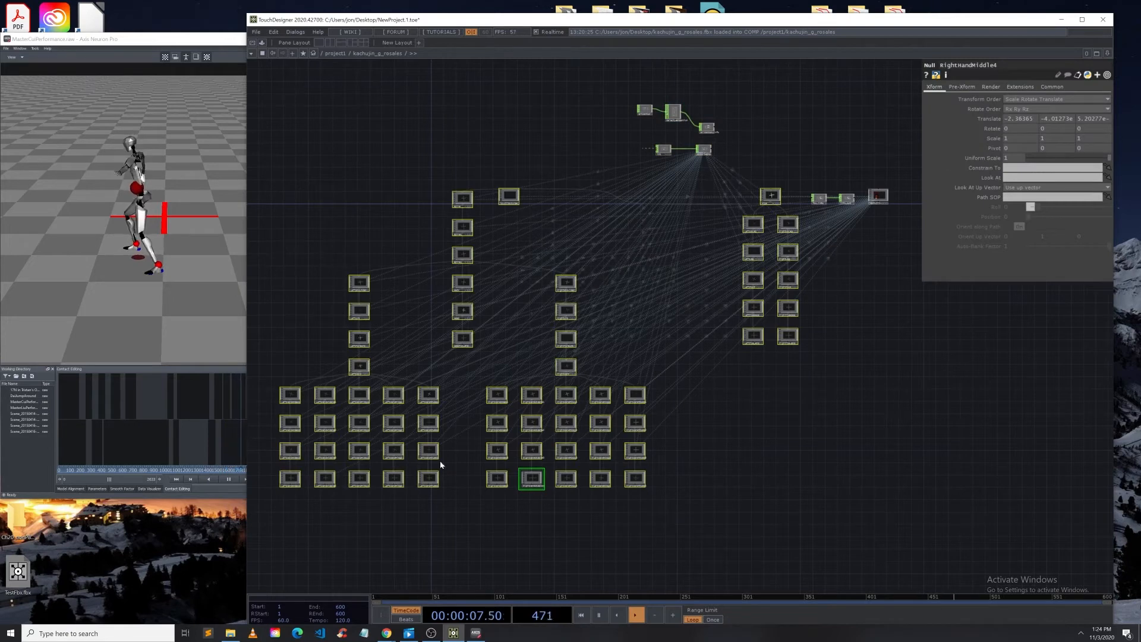
pyautogui.click(1052, 109)
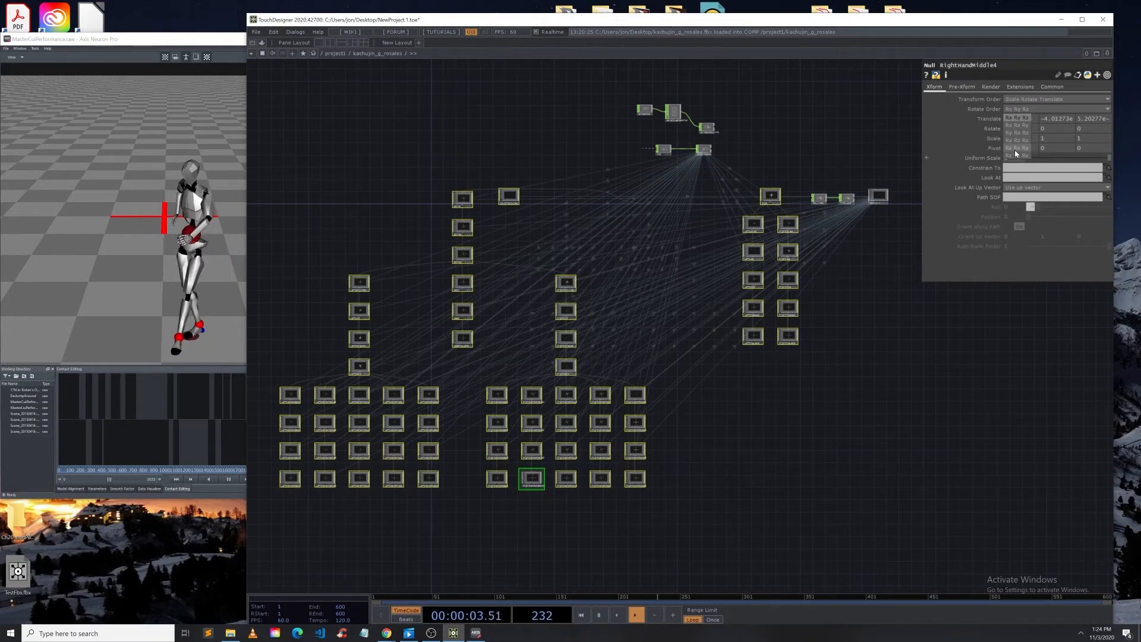
pyautogui.click(1015, 149)
# Step: Play the Axis Neuron take and compare the character's pose with the channel values in the null CHOP
pyautogui.scroll(-5, 740, 159)
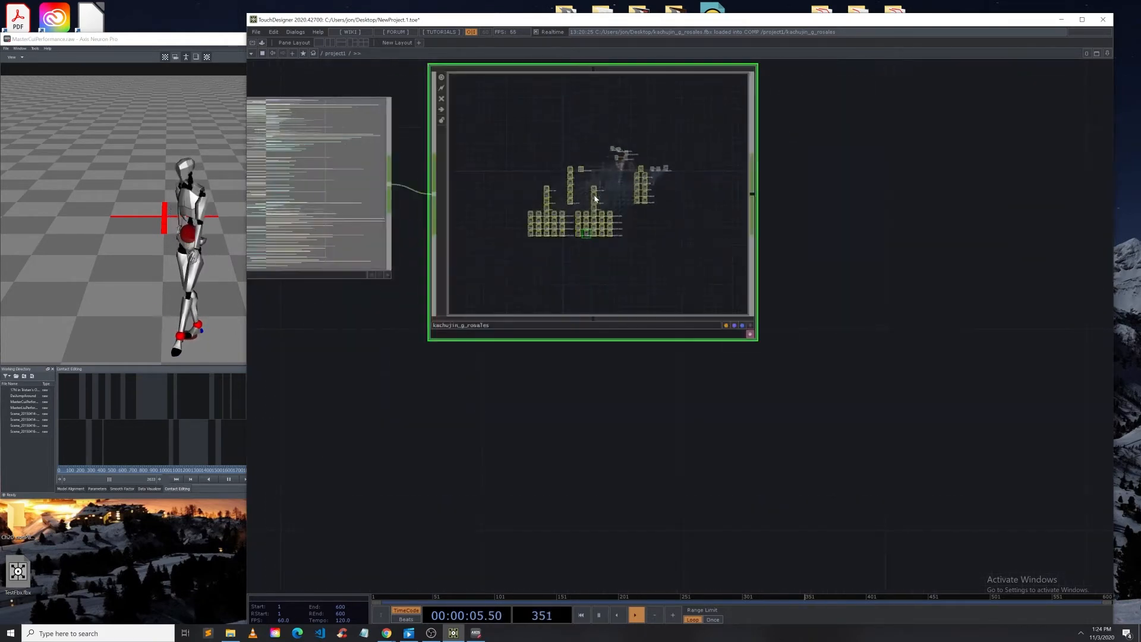
pyautogui.scroll(3, 627, 144)
pyautogui.click(801, 400)
pyautogui.moveTo(550, 205); pyautogui.dragTo(522, 244)
pyautogui.click(225, 478)
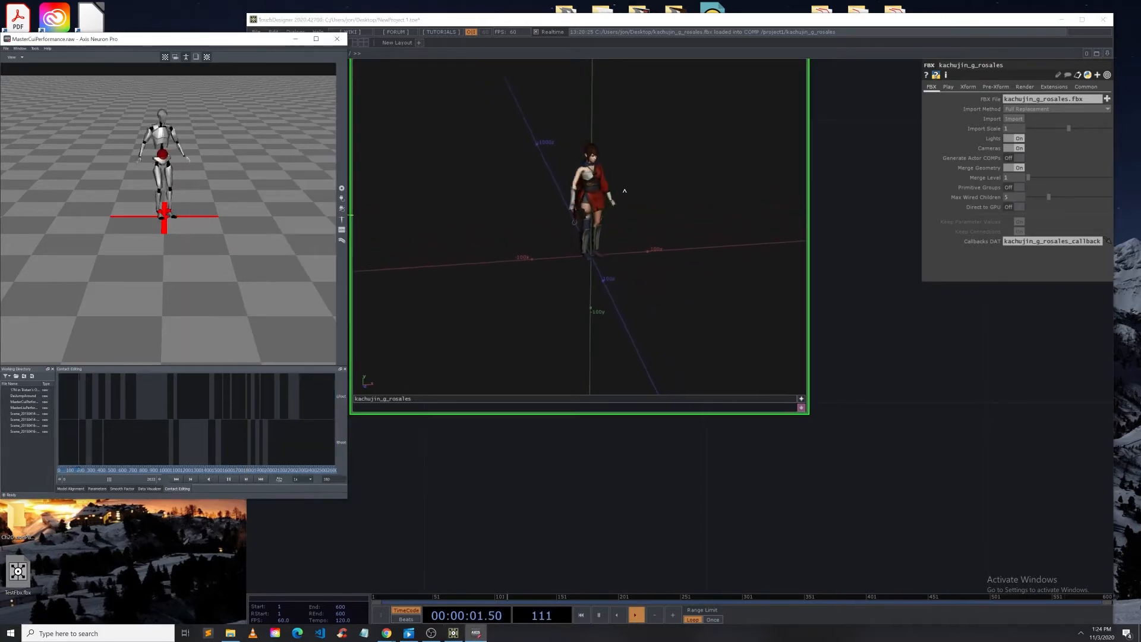
pyautogui.scroll(3, 624, 191)
pyautogui.moveTo(647, 305); pyautogui.dragTo(615, 243)
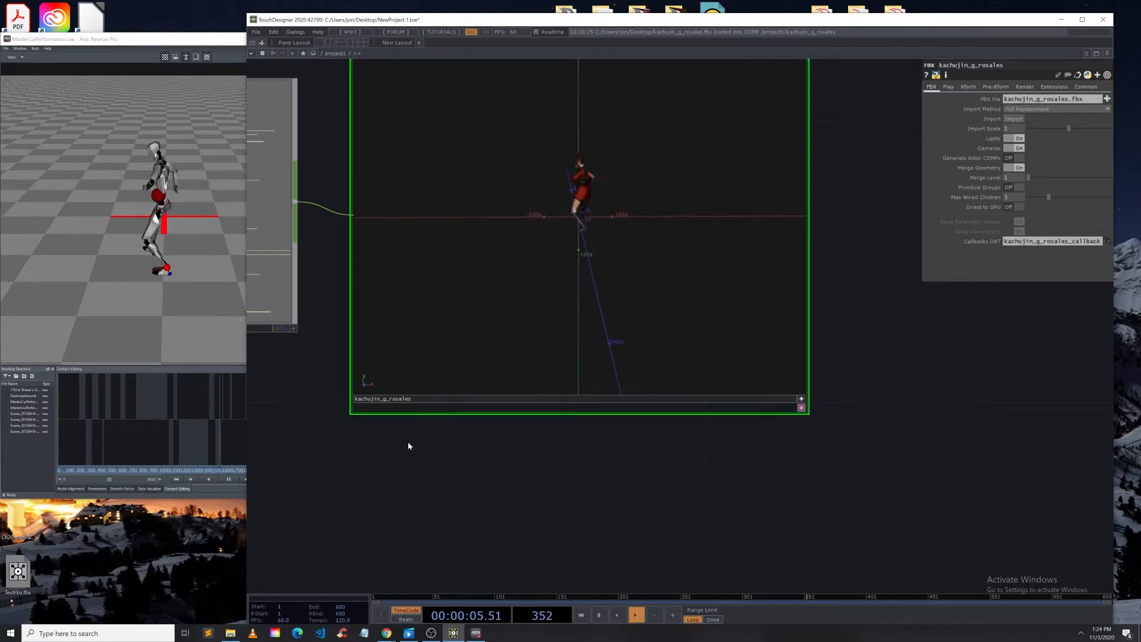
pyautogui.moveTo(364, 463); pyautogui.dragTo(627, 544)
pyautogui.scroll(5, 386, 140)
pyautogui.scroll(6, 411, 183)
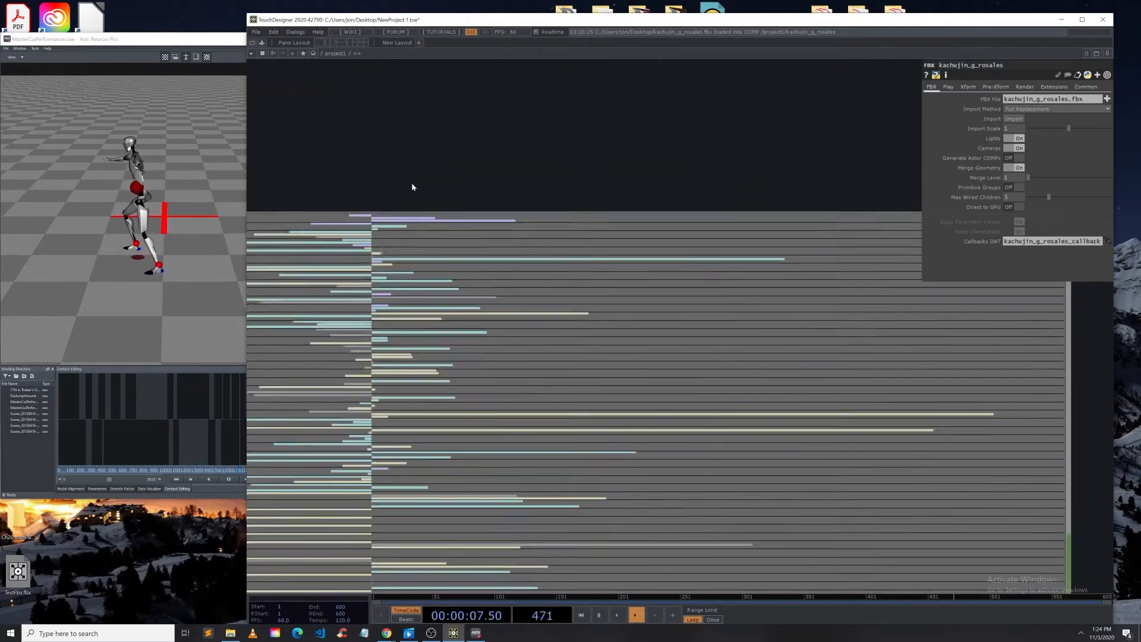
pyautogui.scroll(2, 472, 209)
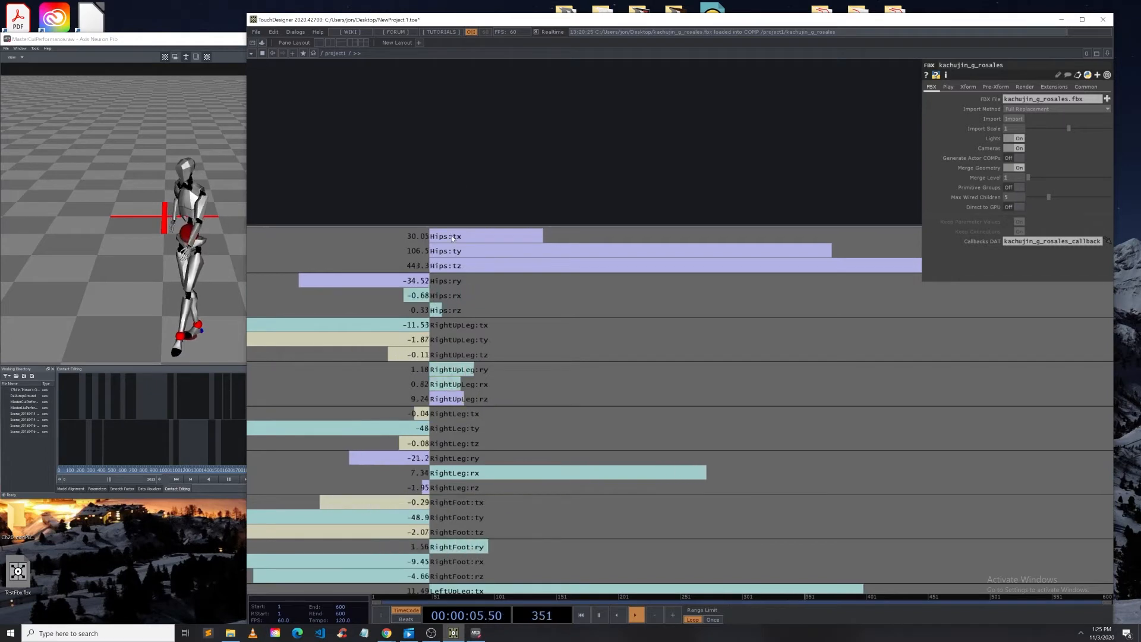
pyautogui.scroll(-8, 451, 238)
pyautogui.scroll(10, 725, 335)
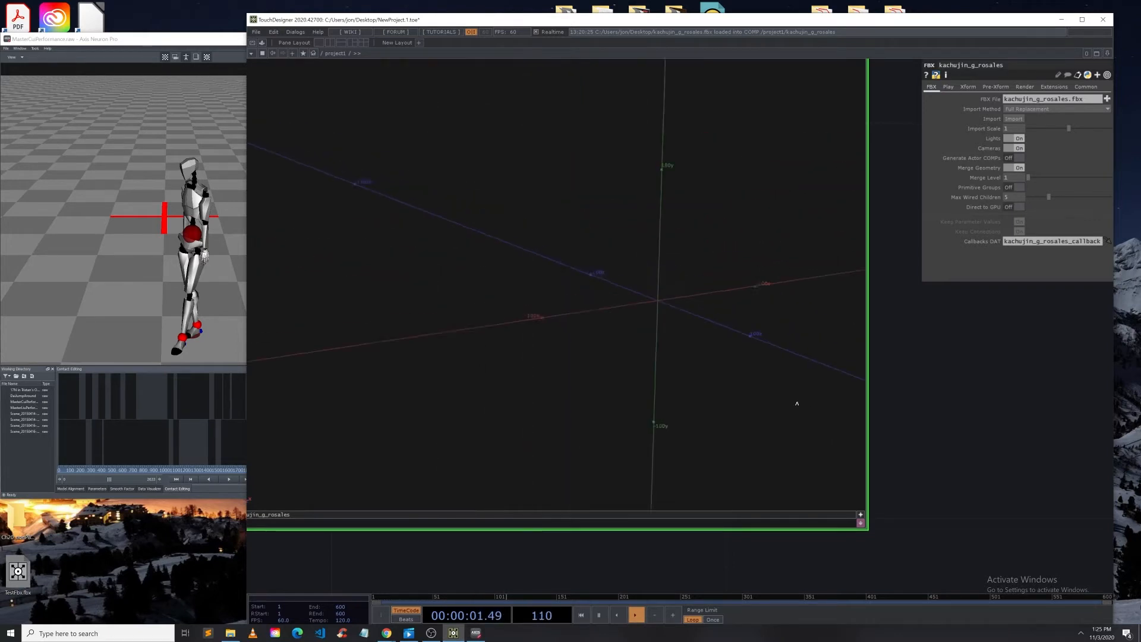
# Step: Examine the bone network and the character's pose in the FBX viewer
pyautogui.moveTo(873, 451); pyautogui.dragTo(837, 458)
pyautogui.scroll(-8, 837, 458)
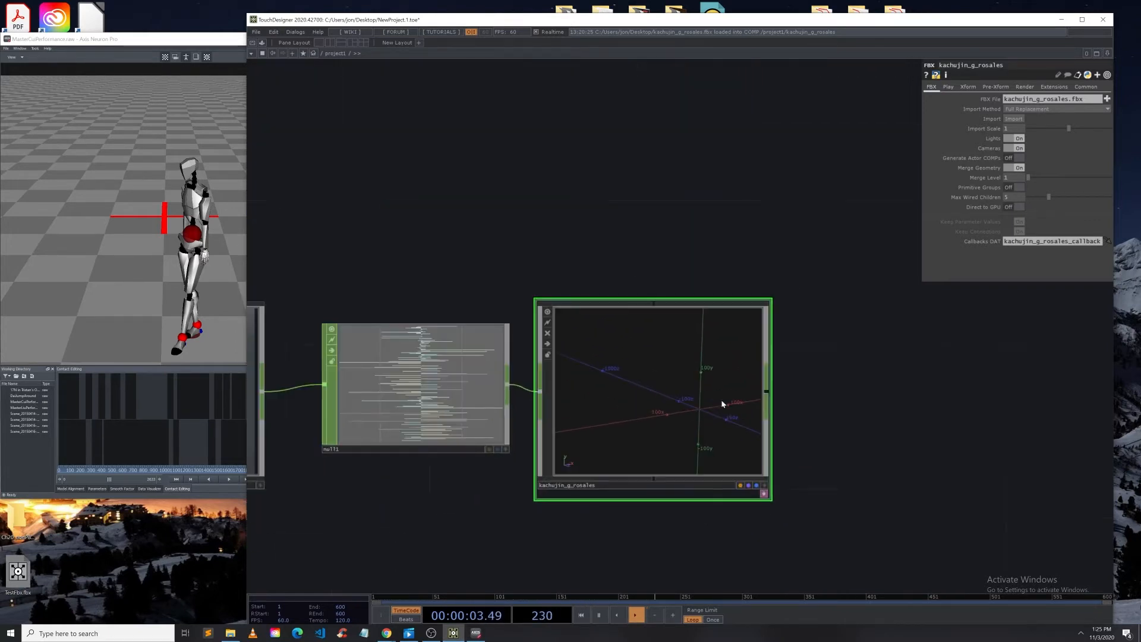
pyautogui.scroll(8, 726, 402)
pyautogui.scroll(2, 727, 414)
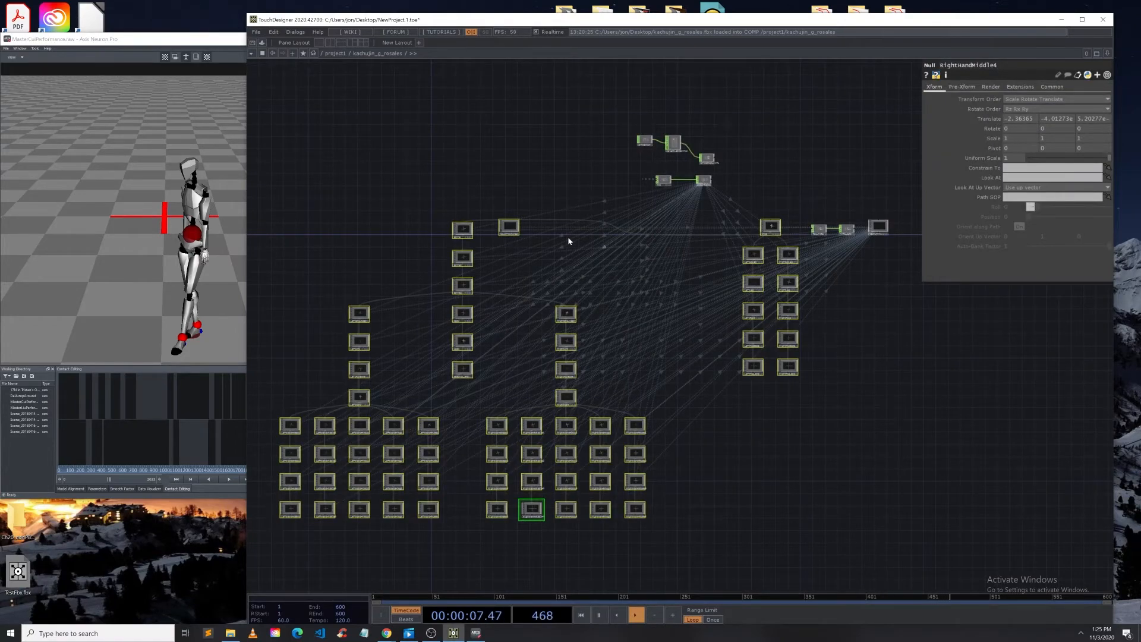
pyautogui.scroll(-4, 570, 235)
pyautogui.scroll(2, 571, 235)
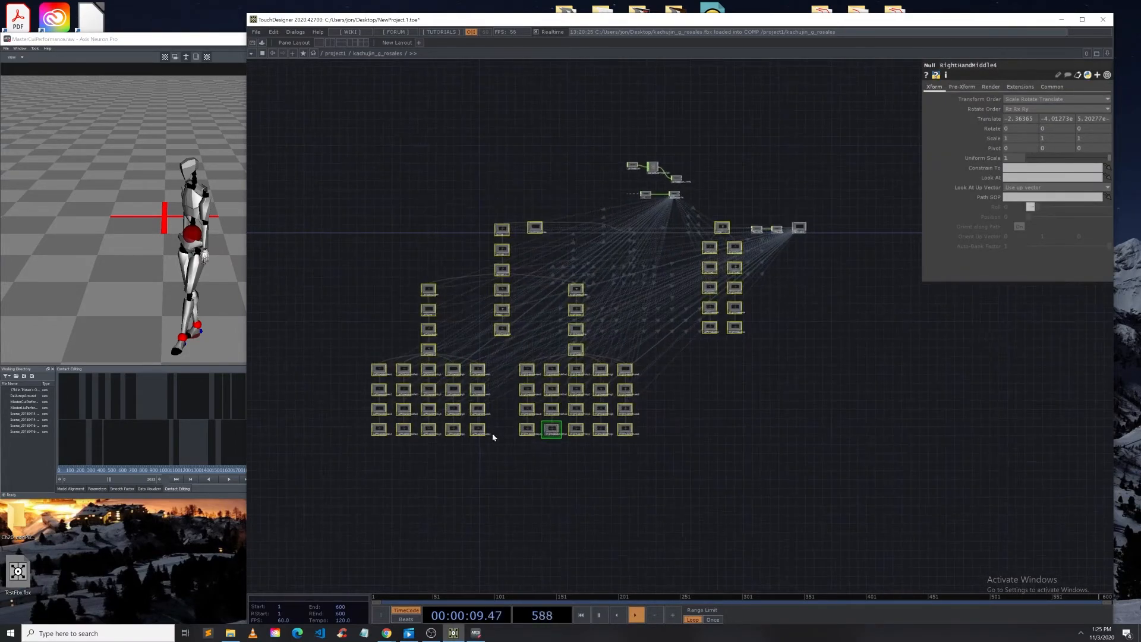
pyautogui.scroll(4, 452, 398)
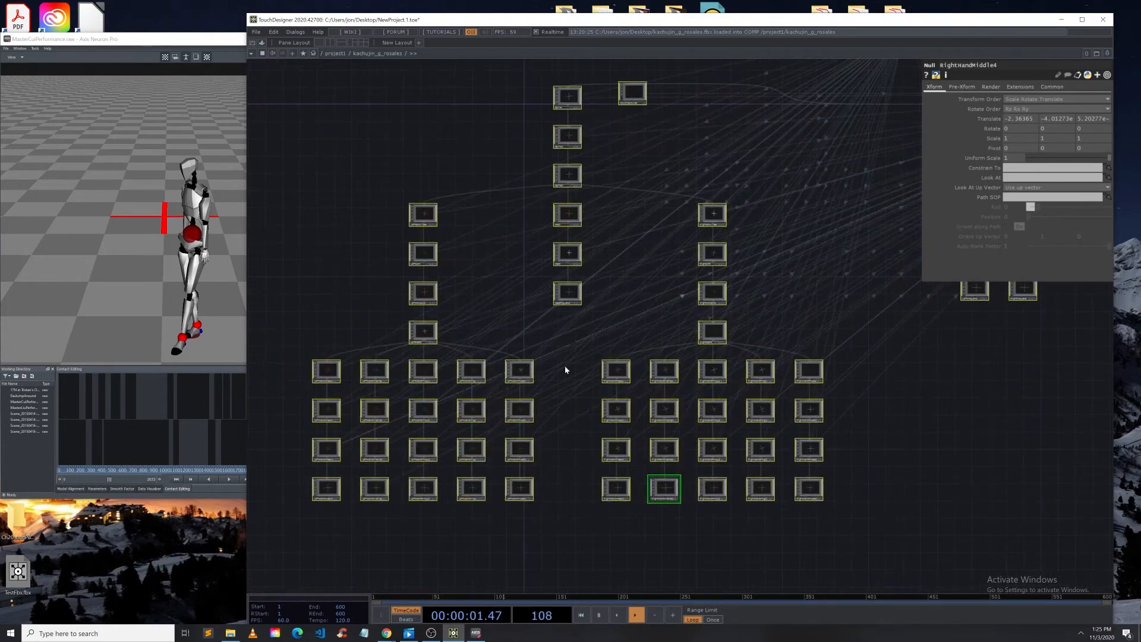
pyautogui.scroll(-5, 375, 254)
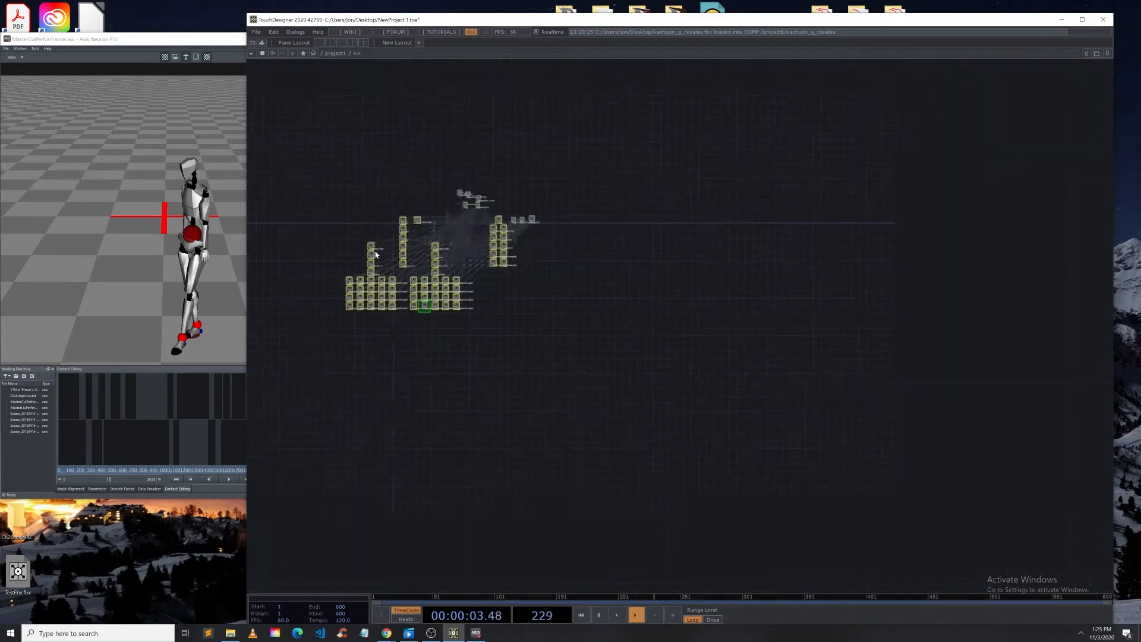
pyautogui.moveTo(675, 396); pyautogui.dragTo(695, 400)
pyautogui.click(645, 414)
pyautogui.moveTo(563, 345); pyautogui.dragTo(540, 336)
pyautogui.scroll(-4, 540, 336)
pyautogui.moveTo(540, 336); pyautogui.dragTo(525, 294, button='right')
pyautogui.moveTo(525, 294)
pyautogui.mouseDown()
pyautogui.moveTo(484, 275)
pyautogui.moveTo(506, 288)
pyautogui.mouseUp()
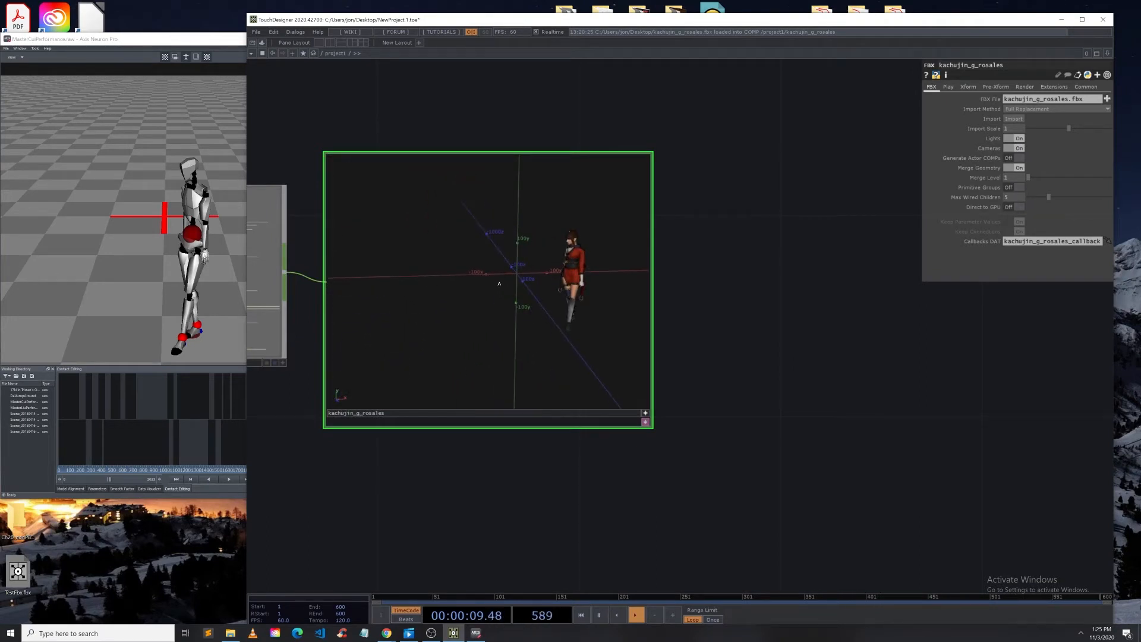
# Step: Rearrange the TouchDesigner and Axis Neuron windows side by side on the desktop
pyautogui.moveTo(443, 23); pyautogui.dragTo(580, 20)
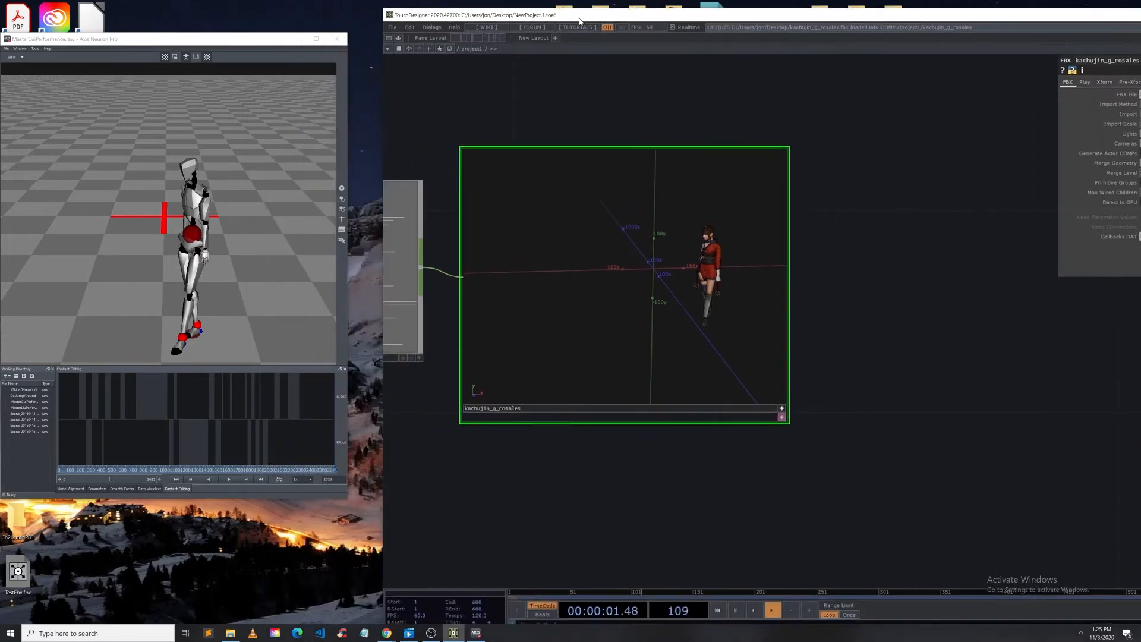
pyautogui.moveTo(282, 57); pyautogui.dragTo(281, 151)
pyautogui.moveTo(432, 16); pyautogui.dragTo(523, 0)
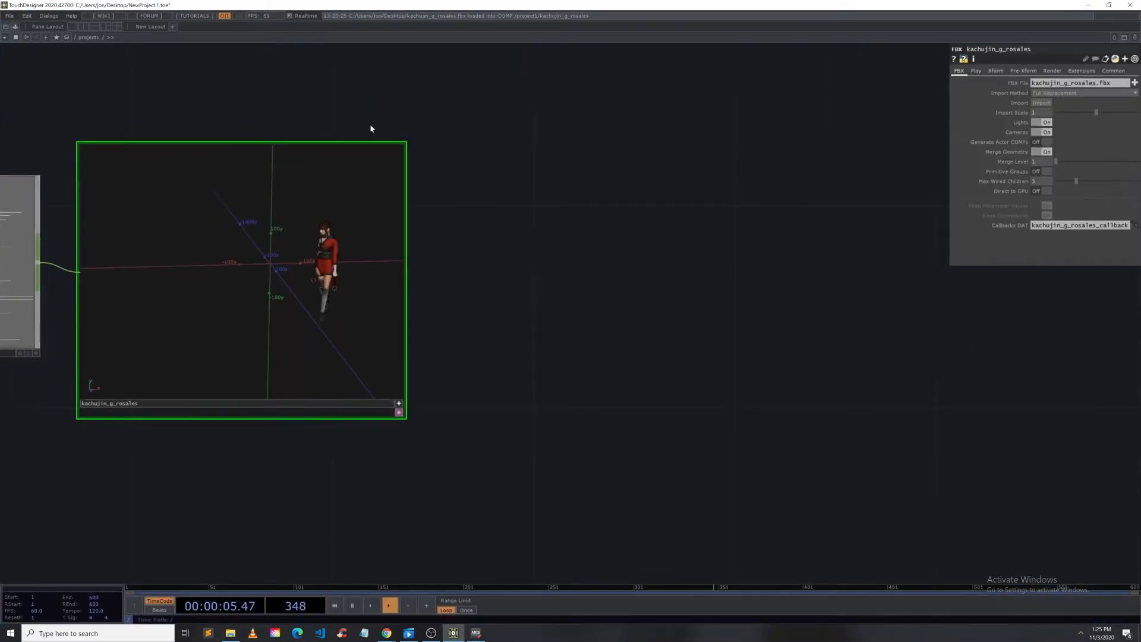
pyautogui.moveTo(420, 6); pyautogui.dragTo(767, 13)
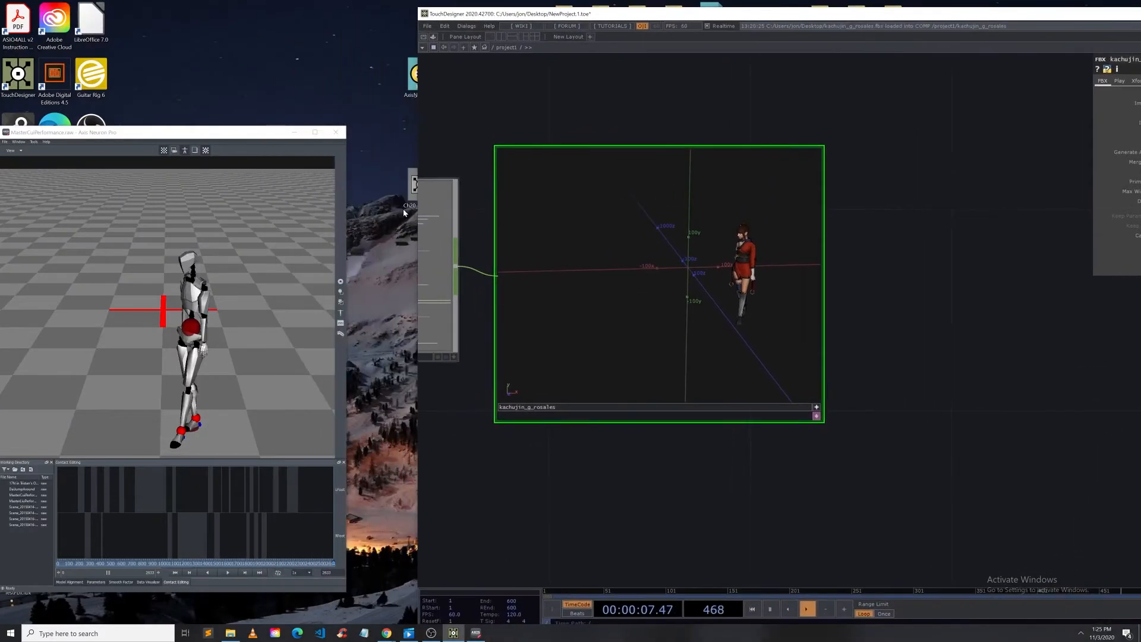
pyautogui.moveTo(402, 186); pyautogui.dragTo(616, 501)
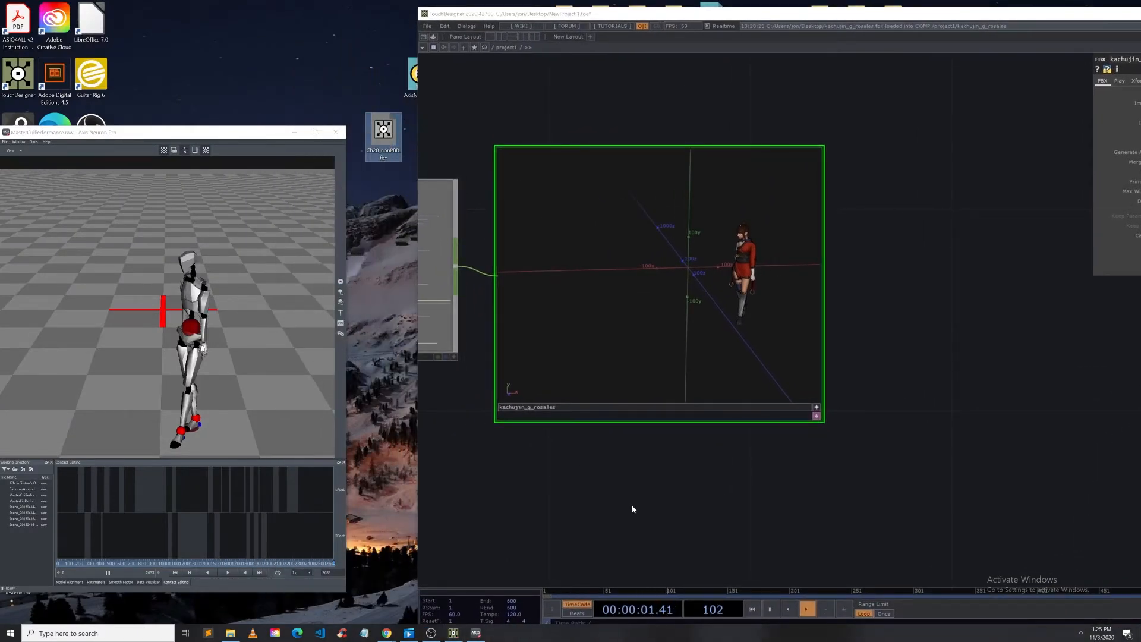
# Step: Reposition the TouchDesigner window and inspect the bone network inside the kachujin_g_rosales character component
pyautogui.moveTo(693, 16); pyautogui.dragTo(670, 13)
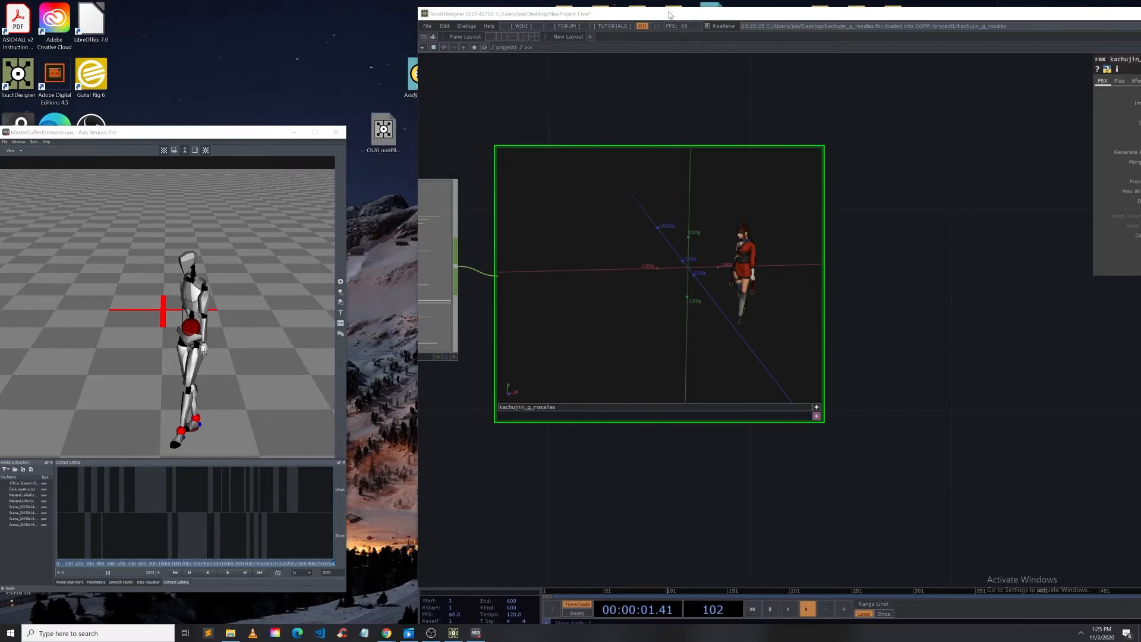
pyautogui.scroll(-4, 609, 286)
pyautogui.moveTo(886, 365); pyautogui.dragTo(872, 167)
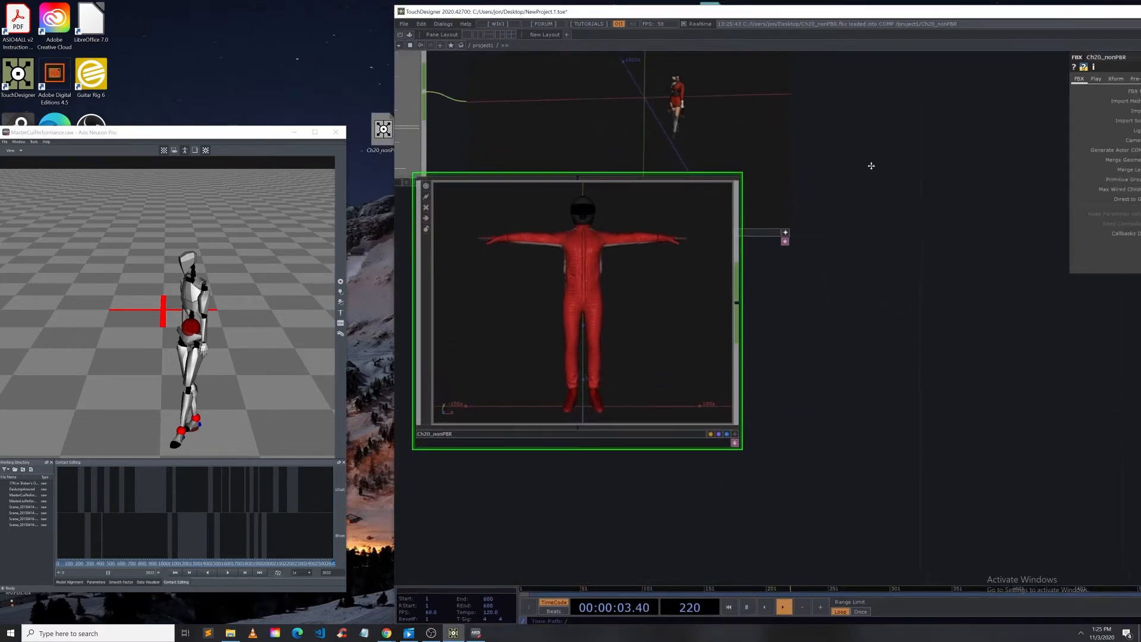
pyautogui.moveTo(548, 255); pyautogui.dragTo(566, 361)
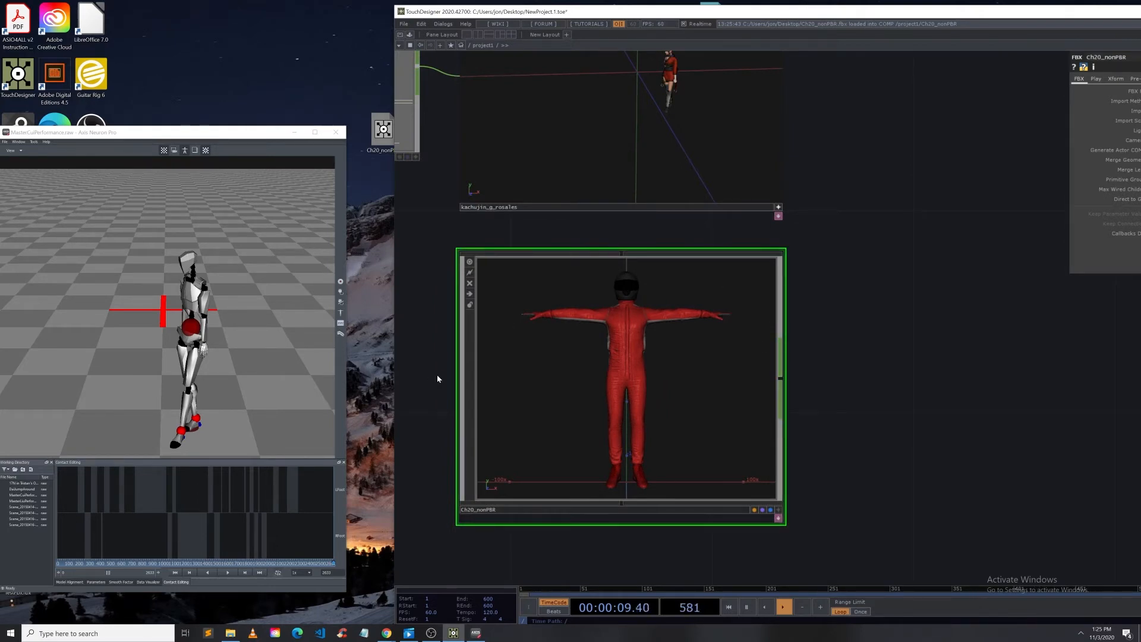
pyautogui.moveTo(840, 143); pyautogui.dragTo(848, 207)
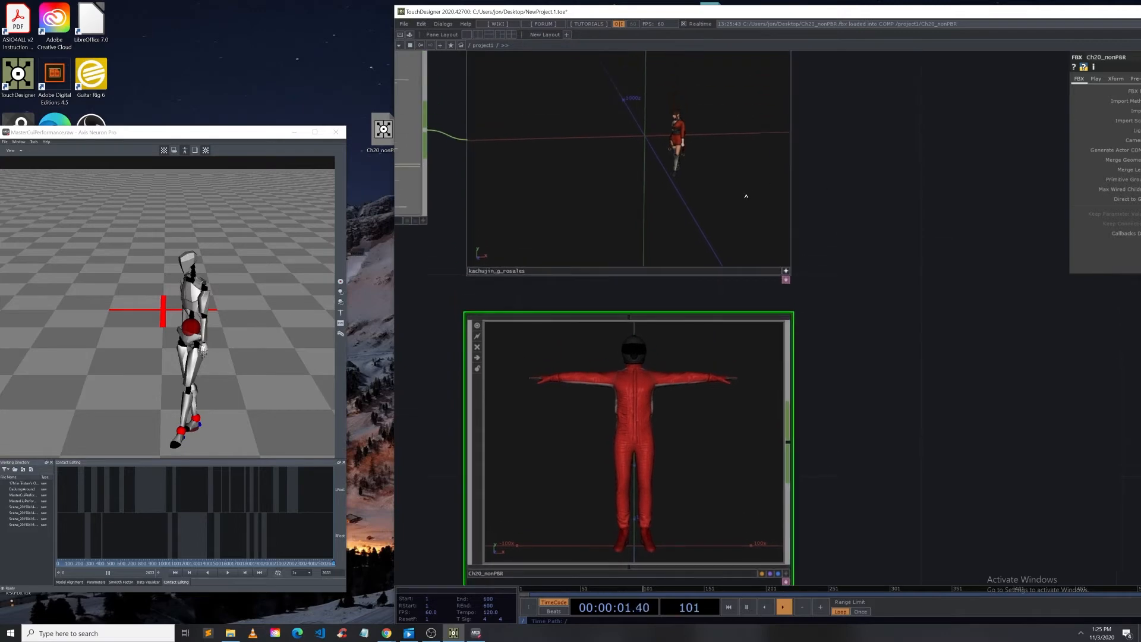
pyautogui.moveTo(803, 195)
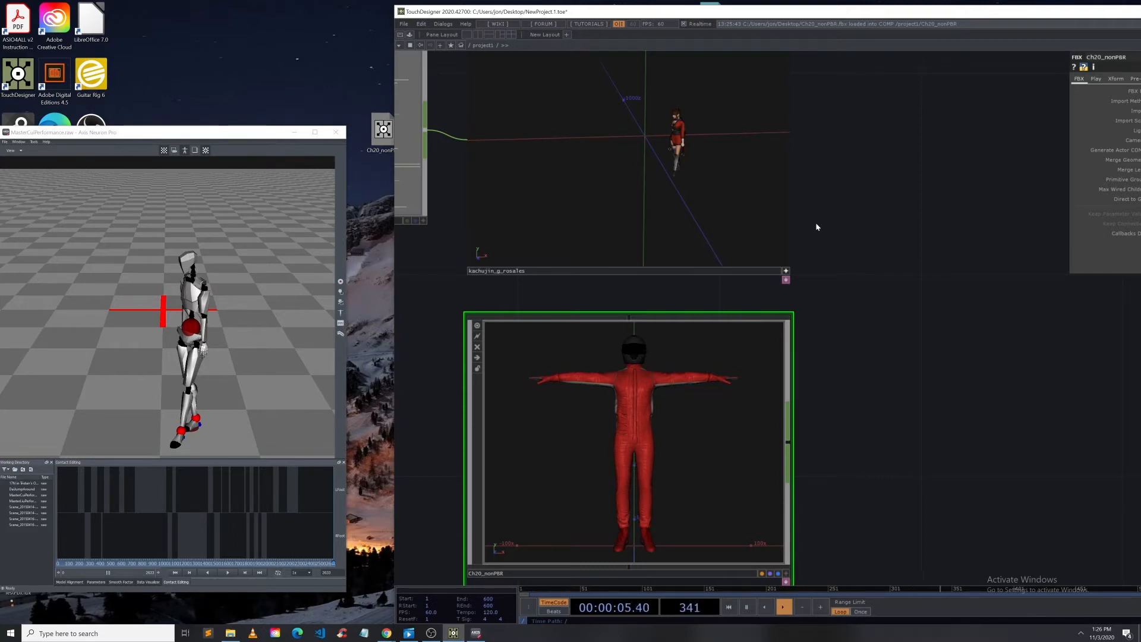
pyautogui.moveTo(760, 208); pyautogui.dragTo(682, 199)
pyautogui.moveTo(848, 298); pyautogui.dragTo(880, 445)
pyautogui.moveTo(812, 336); pyautogui.dragTo(784, 290)
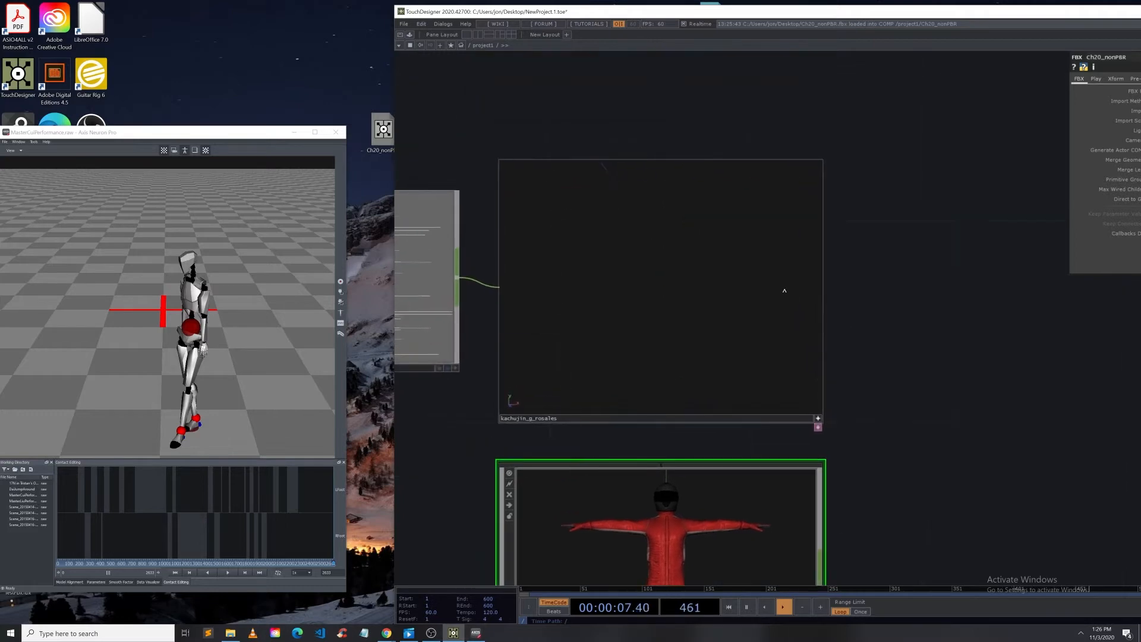
pyautogui.press('i')
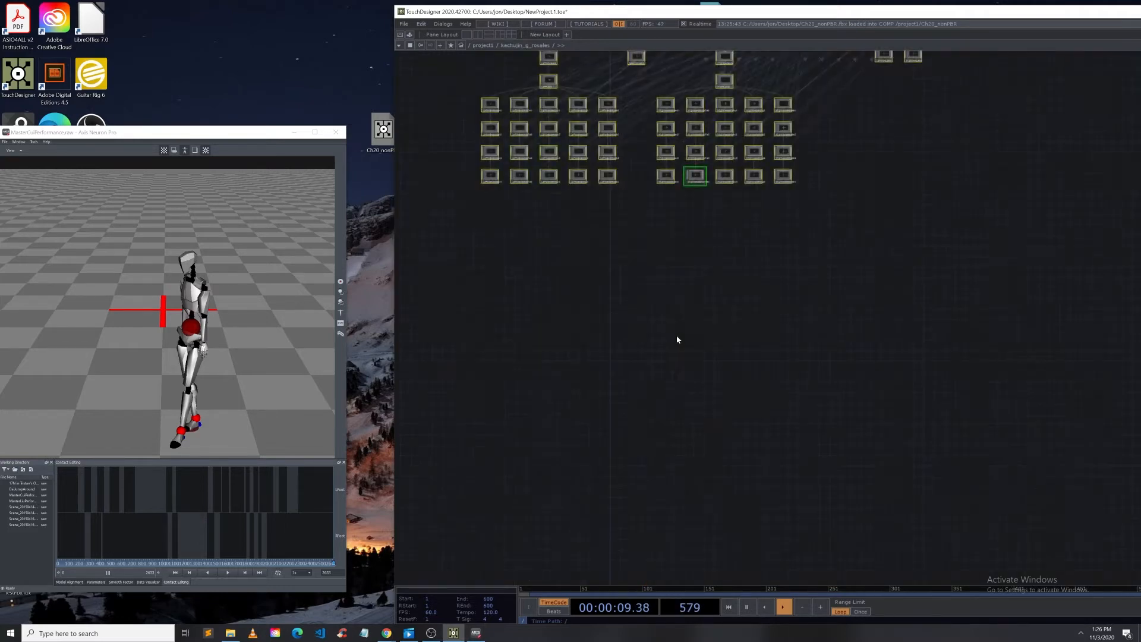
pyautogui.press('h')
pyautogui.press('p')
pyautogui.scroll(-10, 707, 267)
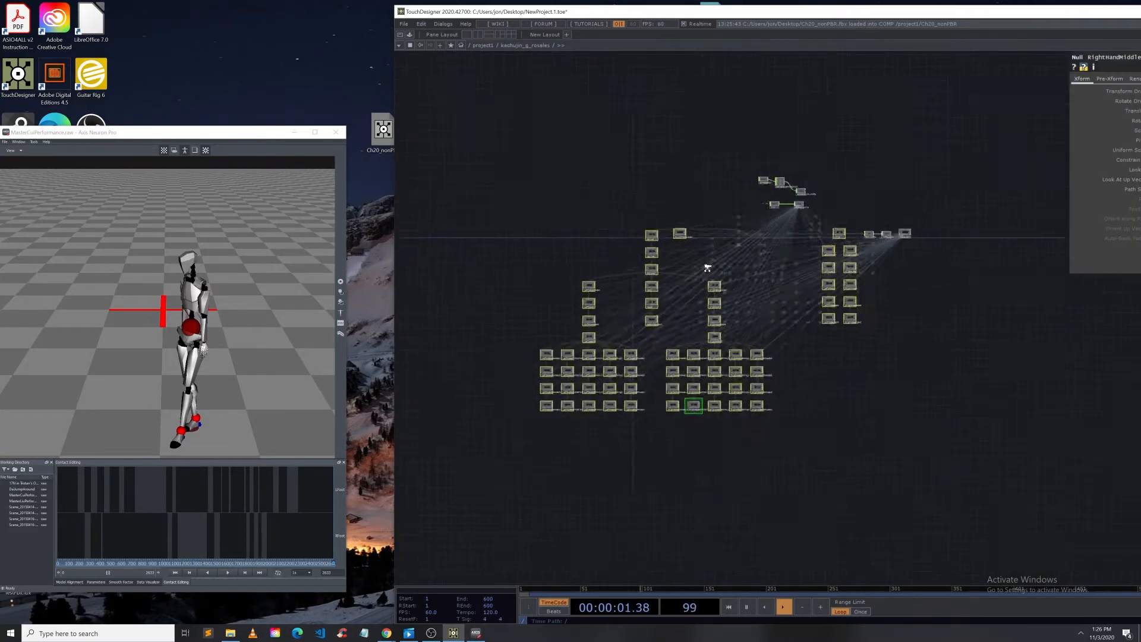
pyautogui.scroll(-4, 707, 268)
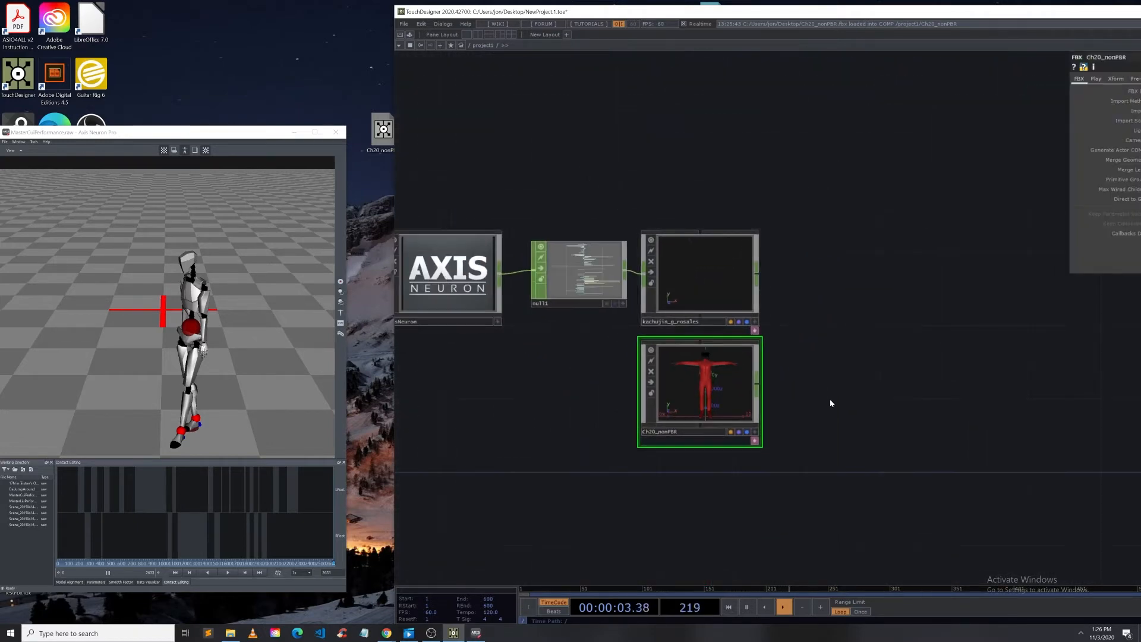
# Step: Open the Ch20_nonPBR character component and examine its bone null hierarchy and animation operators
pyautogui.moveTo(831, 400); pyautogui.dragTo(832, 362)
pyautogui.scroll(3, 736, 349)
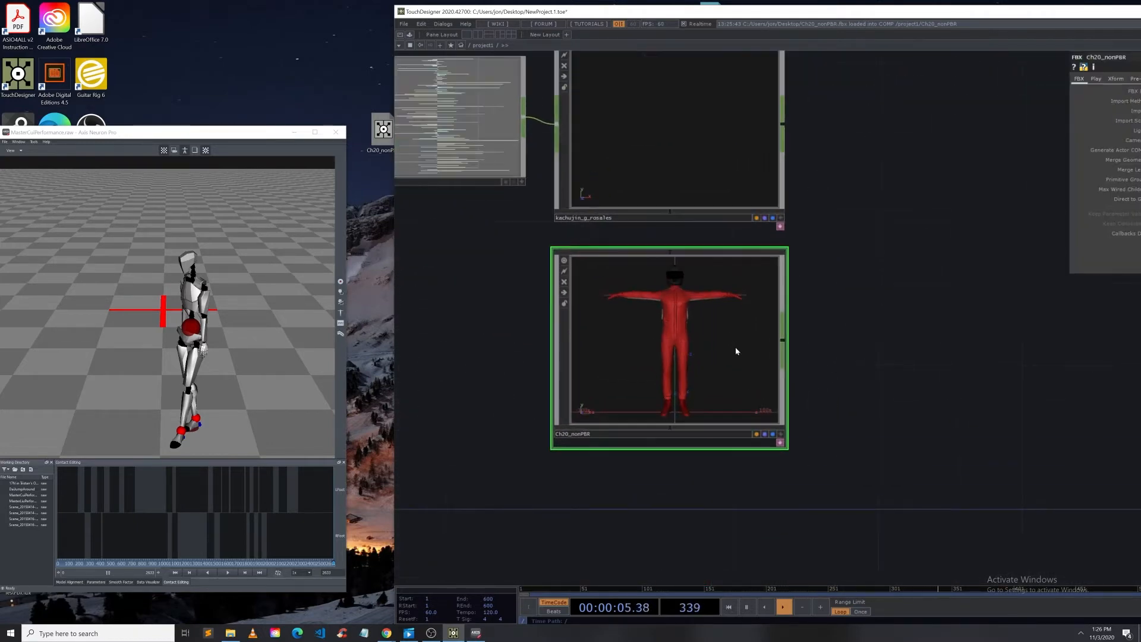
pyautogui.scroll(3, 656, 400)
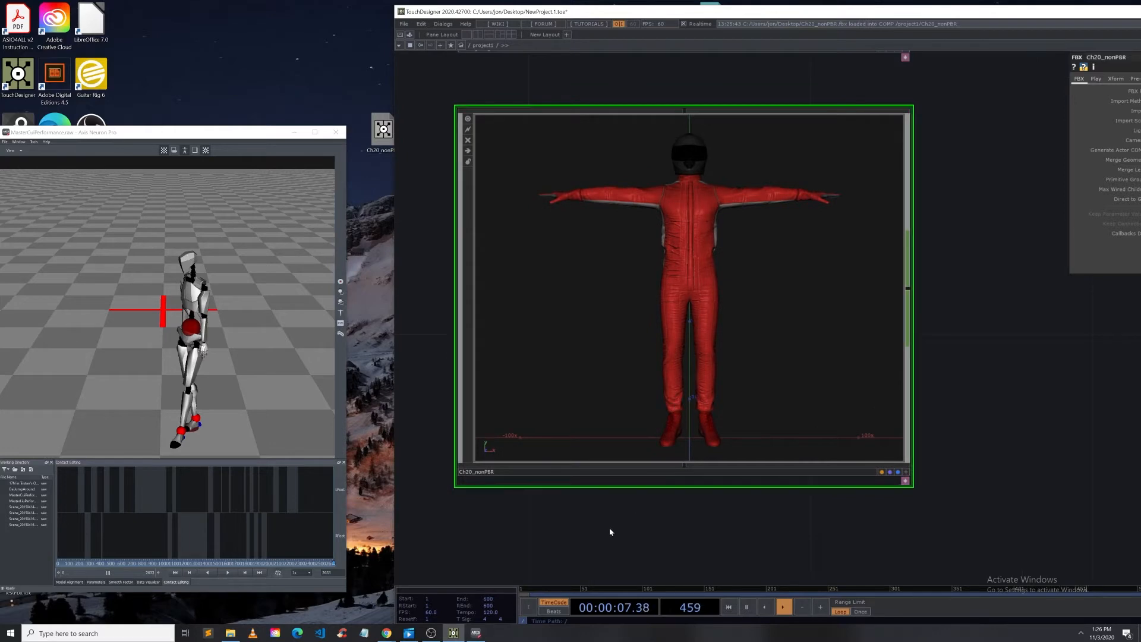
pyautogui.moveTo(700, 324); pyautogui.dragTo(772, 339)
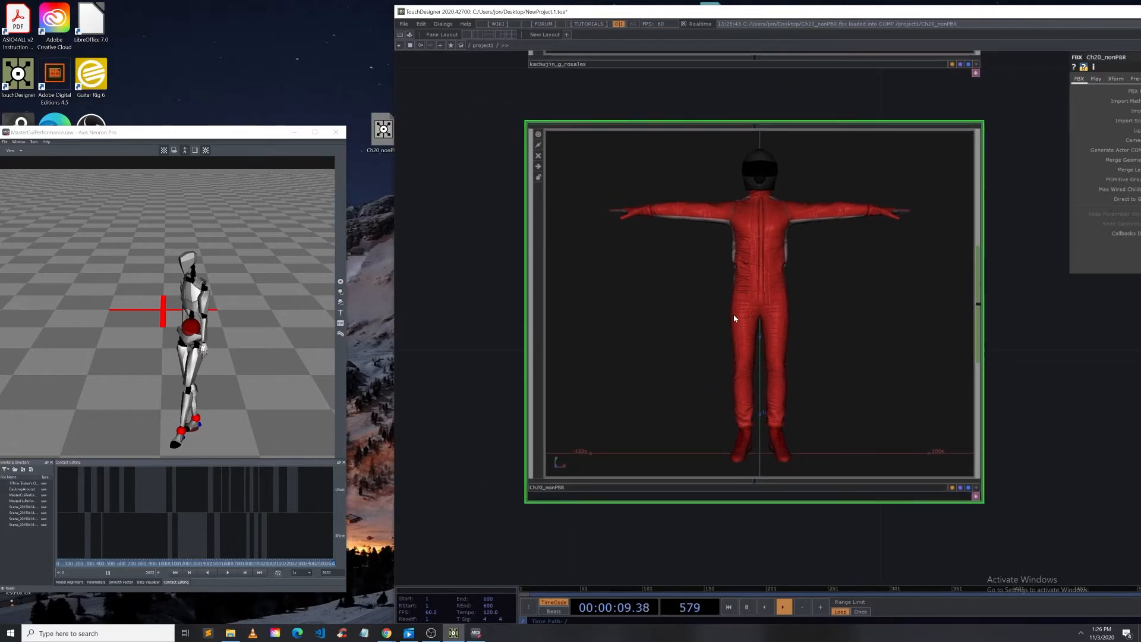
pyautogui.scroll(5, 734, 317)
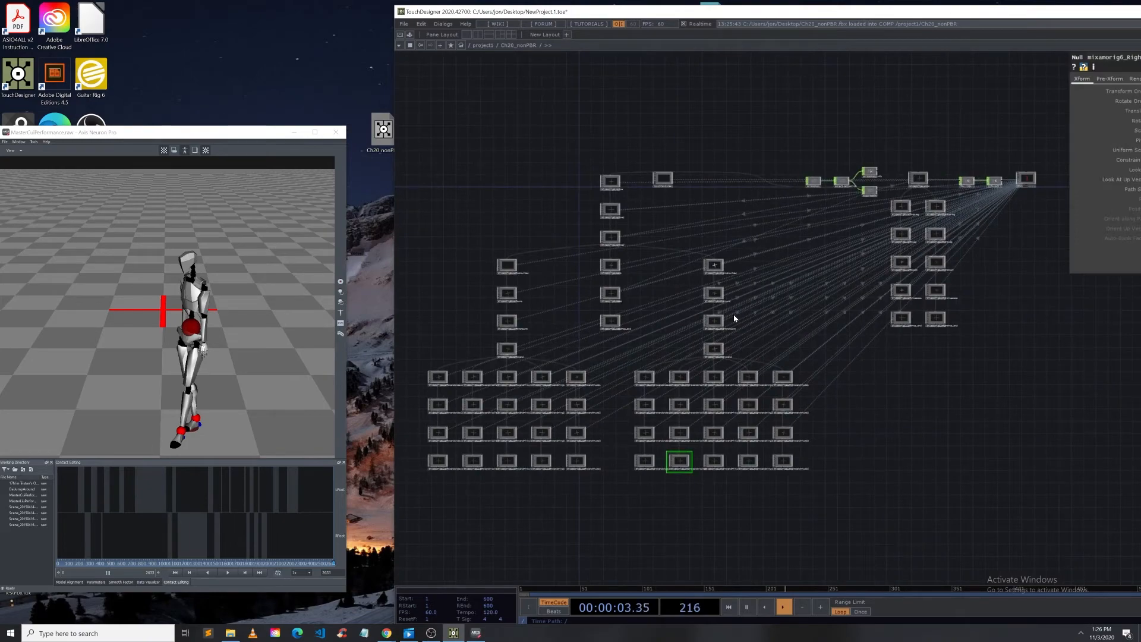
pyautogui.moveTo(561, 14); pyautogui.dragTo(507, 11)
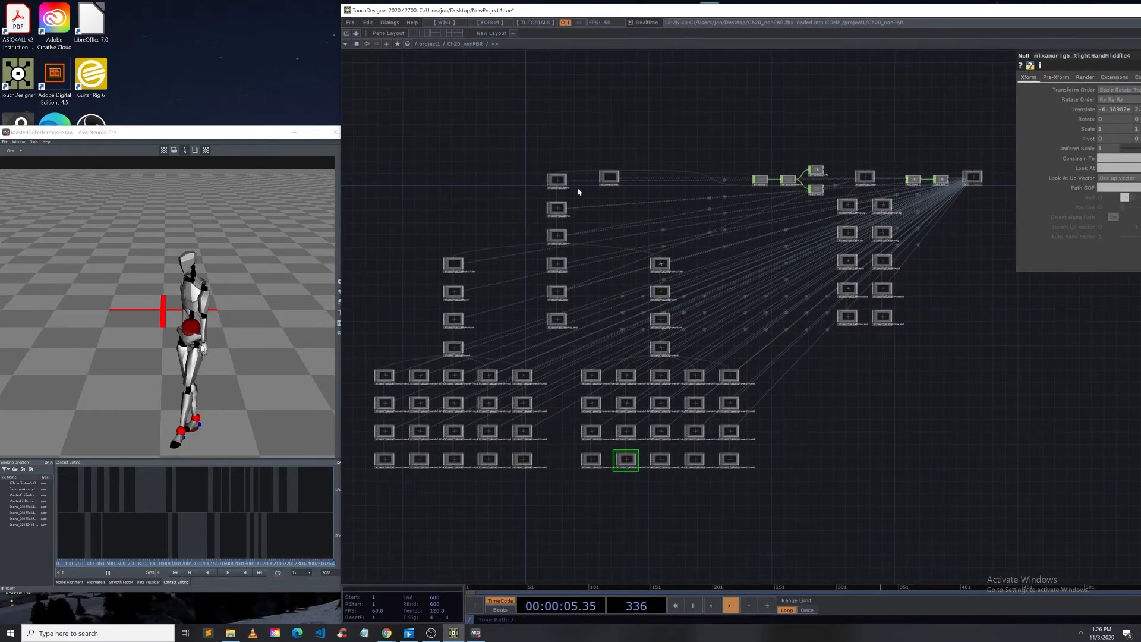
pyautogui.scroll(5, 591, 240)
pyautogui.moveTo(795, 346); pyautogui.dragTo(583, 339)
pyautogui.scroll(4, 584, 339)
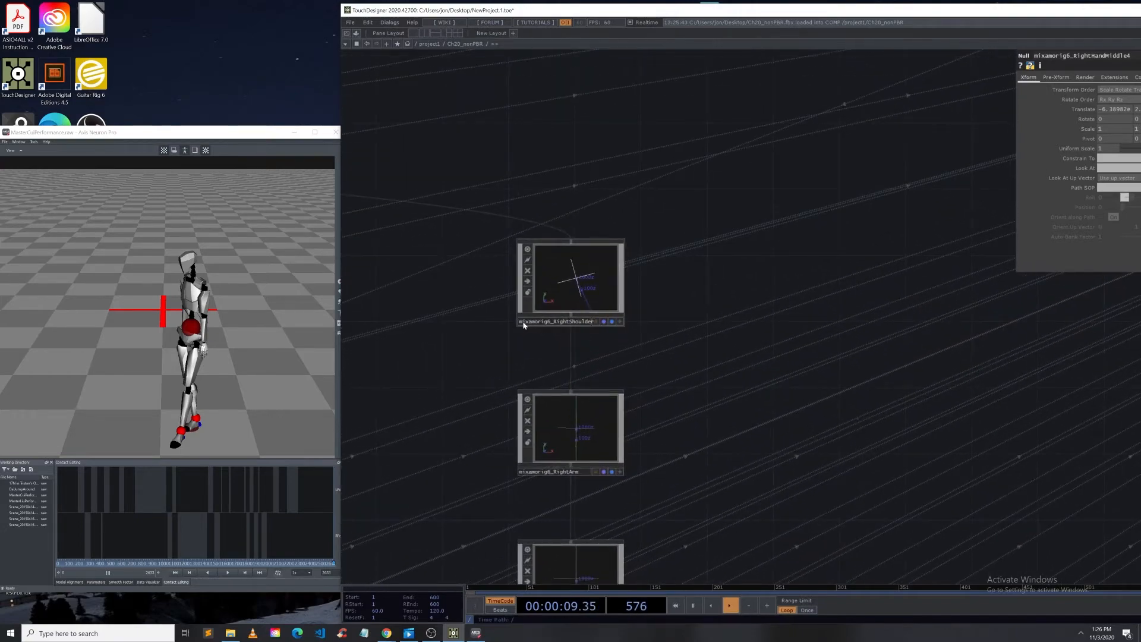
pyautogui.scroll(4, 522, 325)
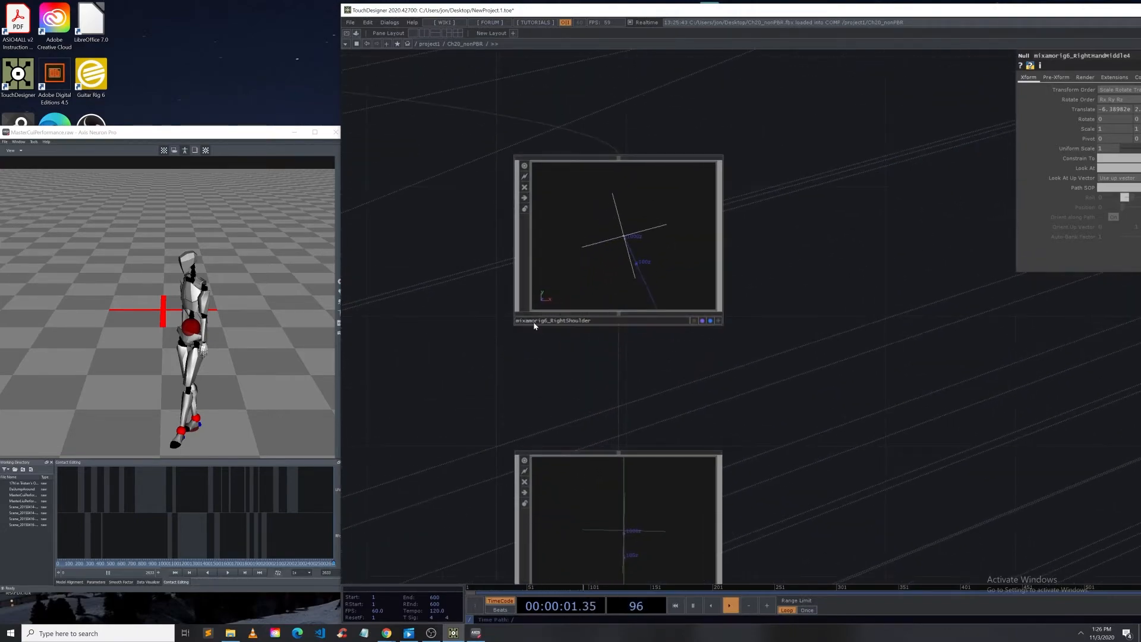
pyautogui.scroll(-10, 670, 308)
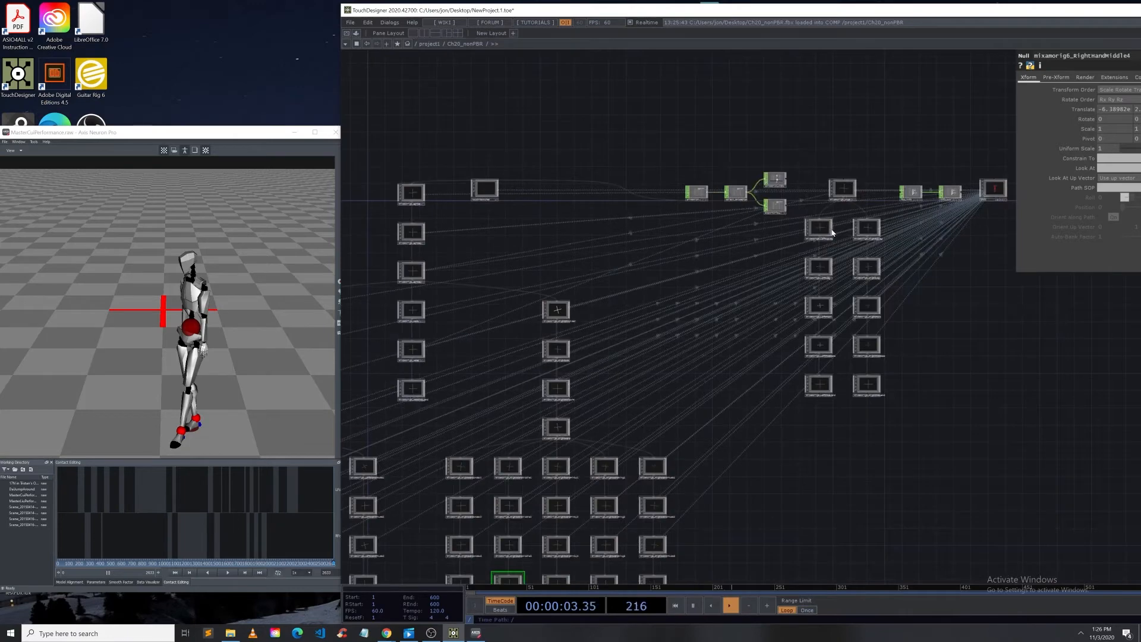
# Step: Add an In CHOP inside the Ch20_nonPBR component beside the select_animation operators
pyautogui.click(736, 193)
pyautogui.moveTo(773, 212); pyautogui.dragTo(655, 151)
pyautogui.rightClick(582, 79)
pyautogui.click(604, 84)
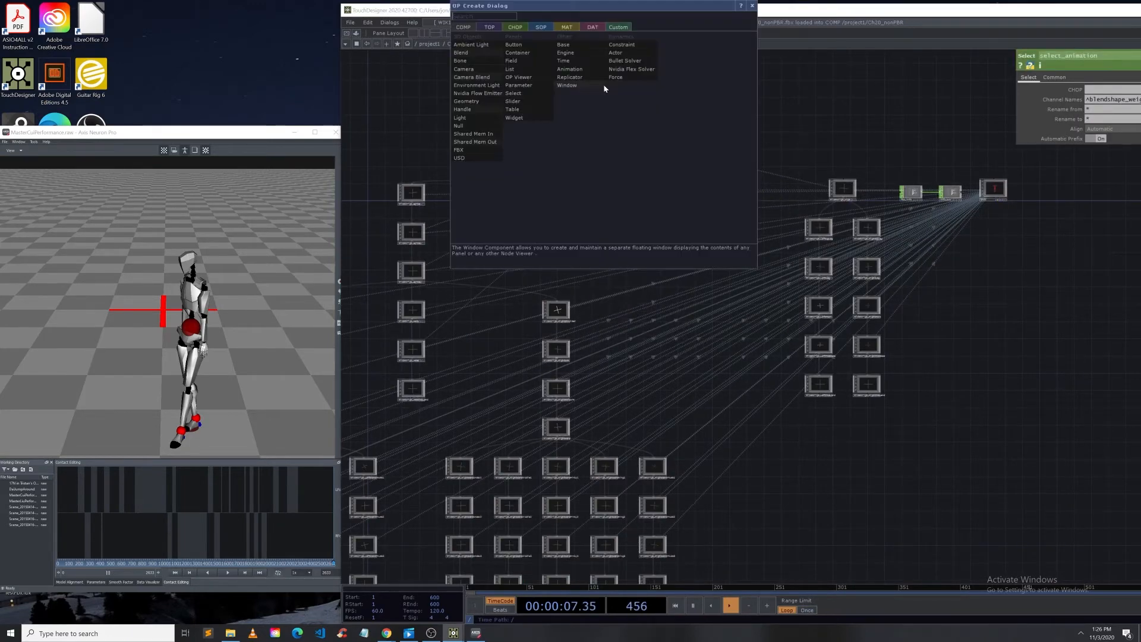
pyautogui.write('in')
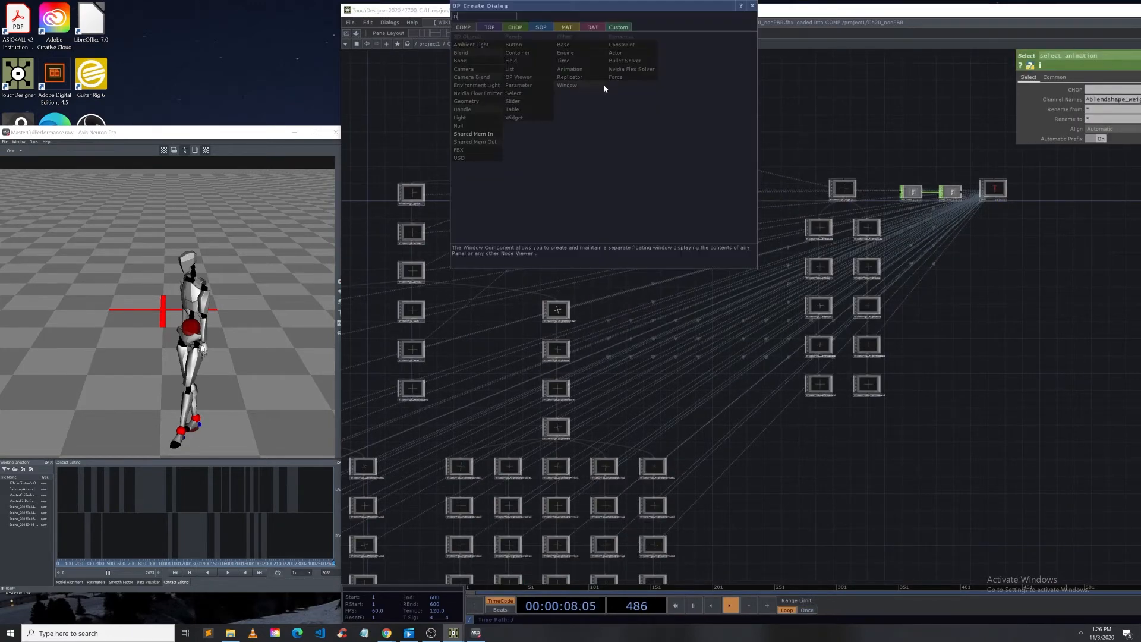
pyautogui.click(514, 27)
pyautogui.click(575, 102)
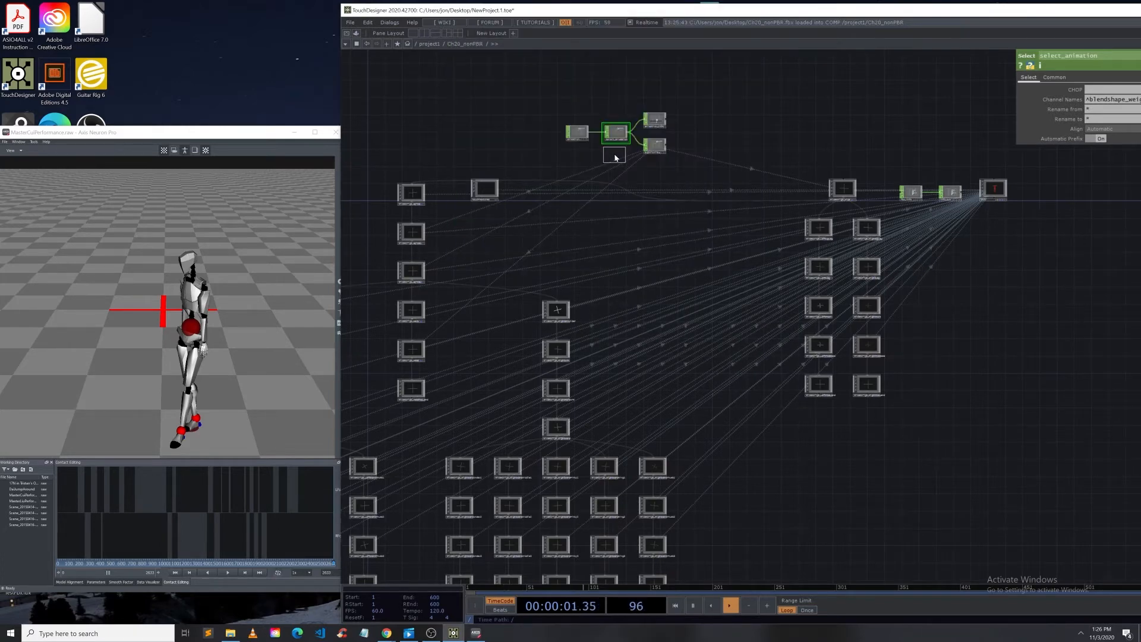
pyautogui.click(615, 155)
# Step: Wire the null1 CHOP output into the Ch20_nonPBR component's input
pyautogui.scroll(3, 616, 153)
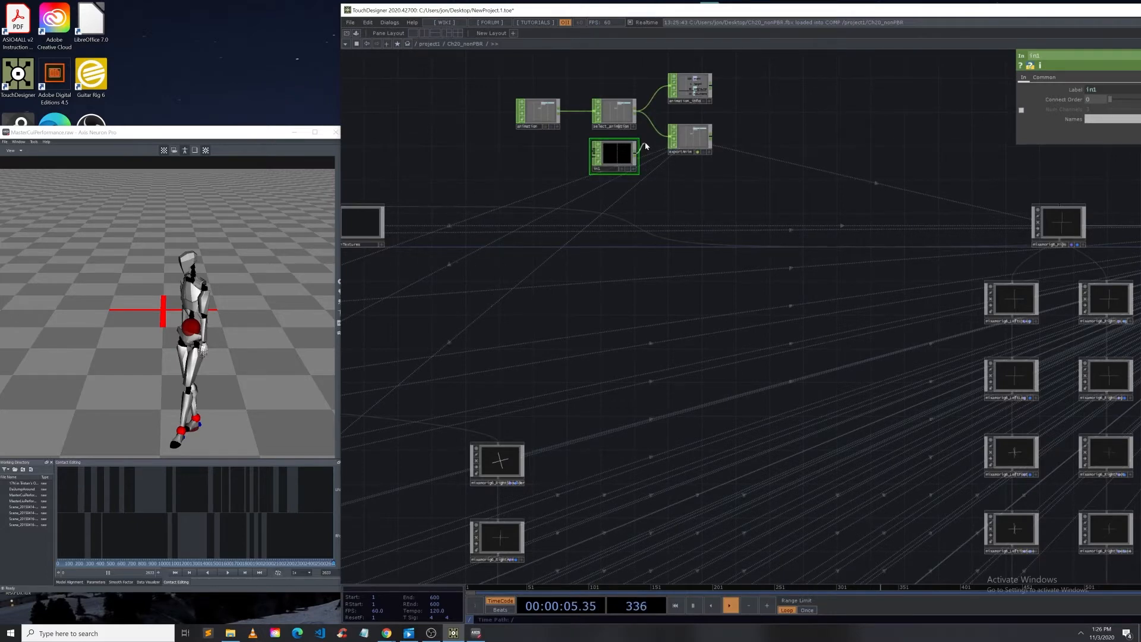
pyautogui.scroll(-5, 654, 143)
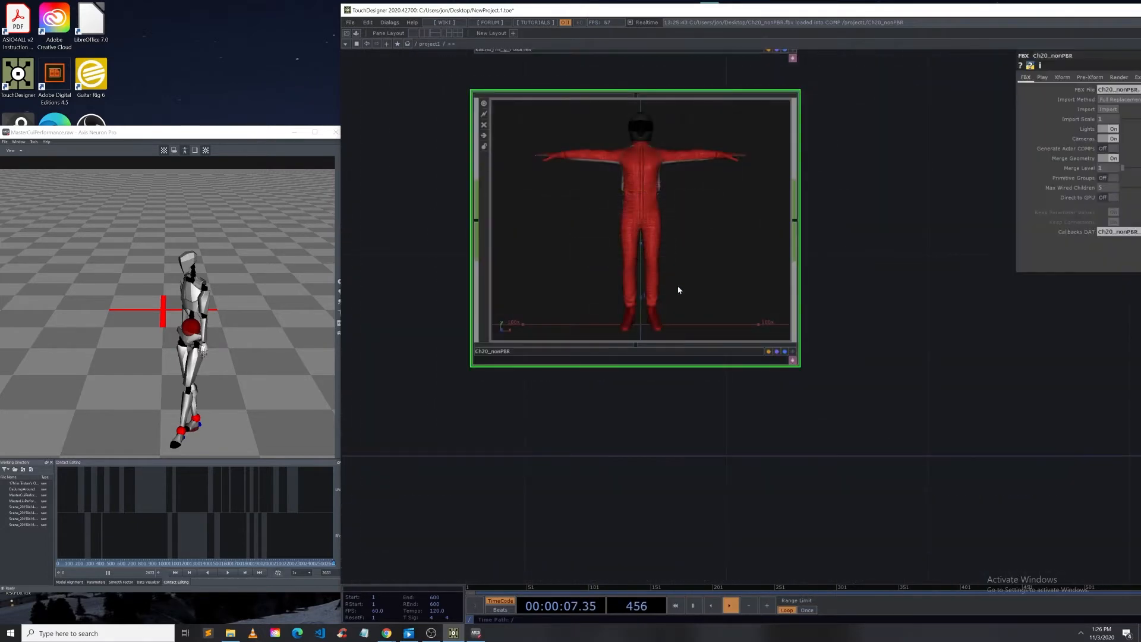
pyautogui.scroll(-4, 679, 290)
pyautogui.moveTo(541, 198); pyautogui.dragTo(636, 255)
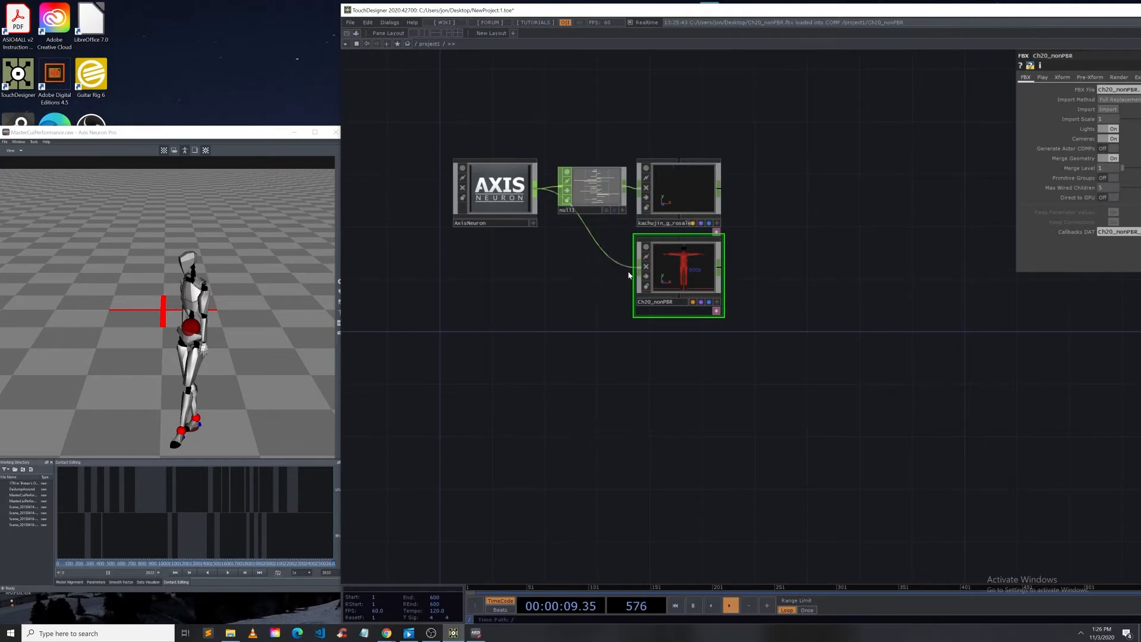
# Step: Go back inside Ch20_nonPBR and inspect the left upper-leg null and the in1 to exportAnim chain
pyautogui.scroll(6, 637, 255)
pyautogui.scroll(5, 746, 201)
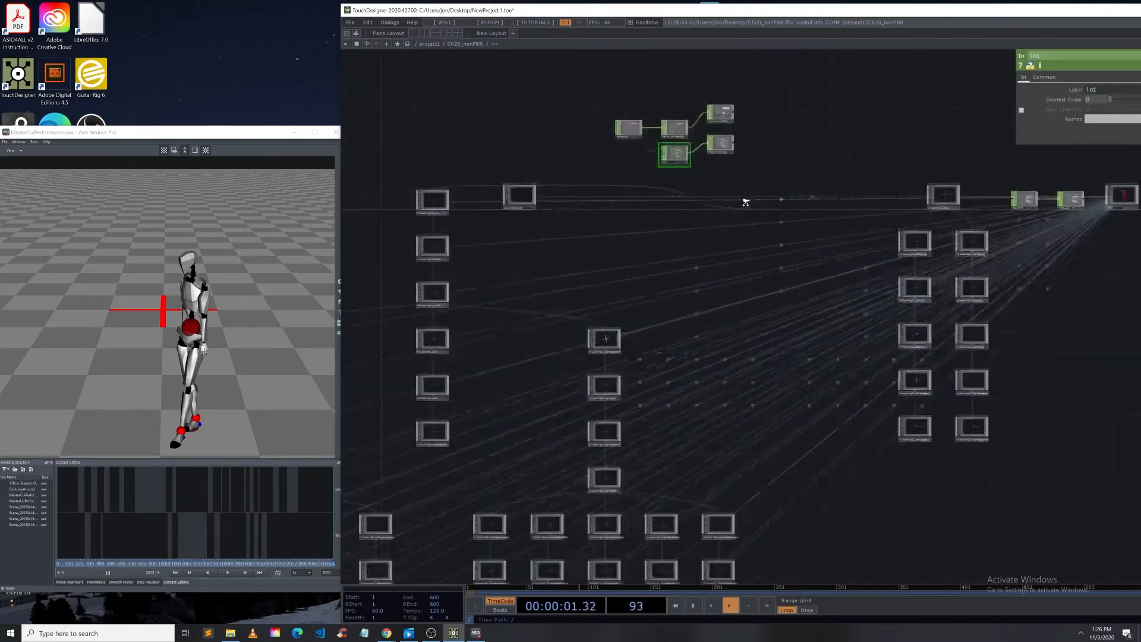
pyautogui.moveTo(708, 136); pyautogui.dragTo(717, 132)
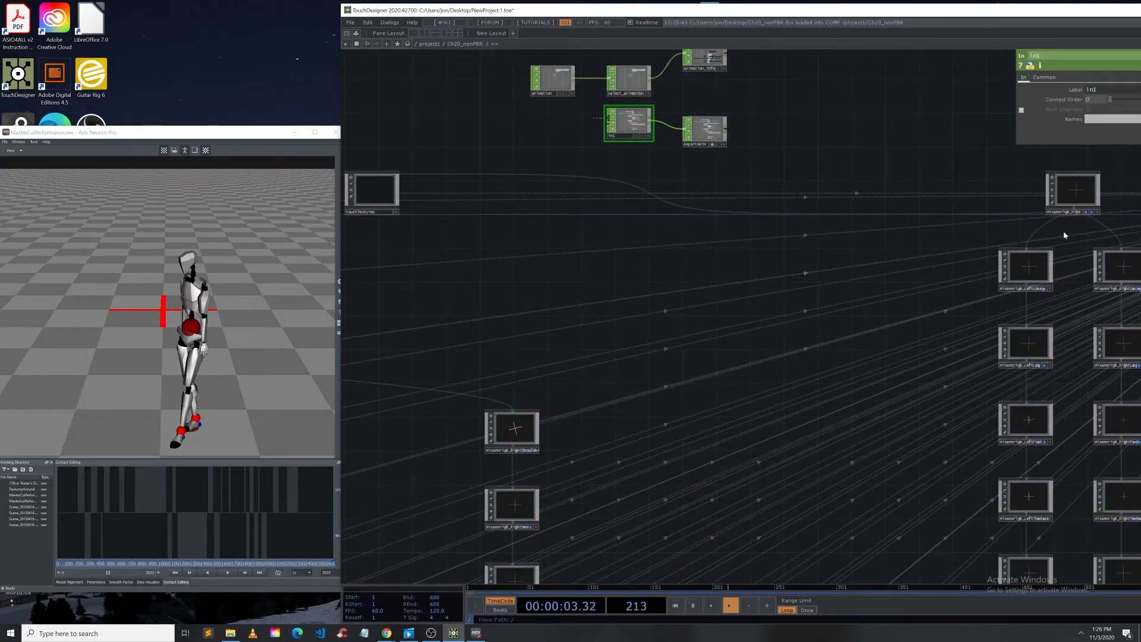
pyautogui.scroll(5, 1023, 290)
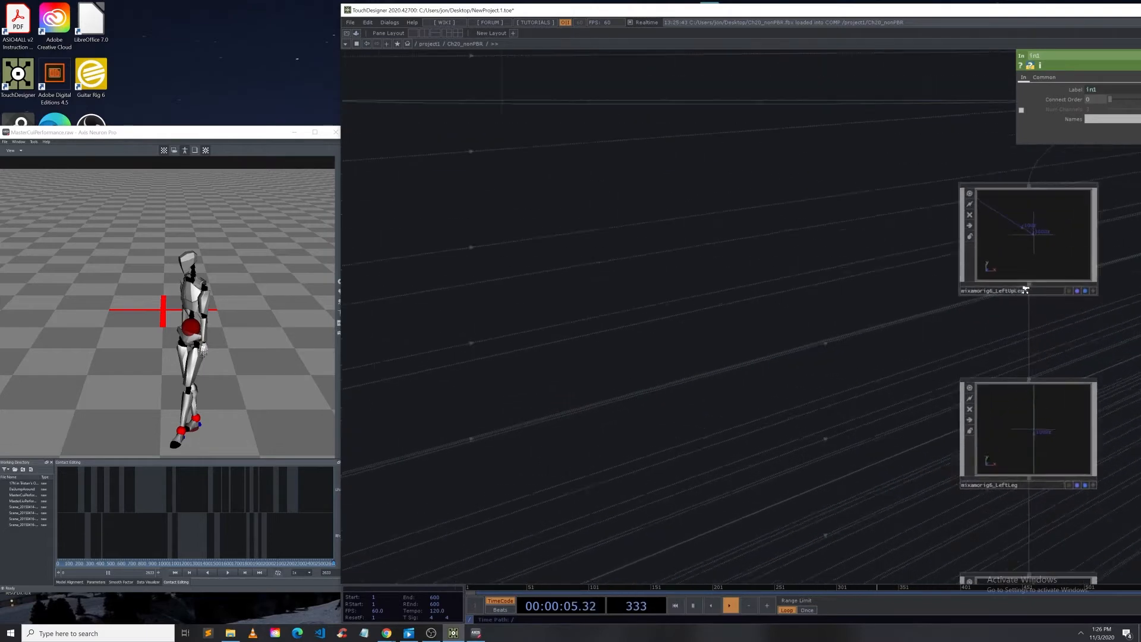
pyautogui.click(923, 300)
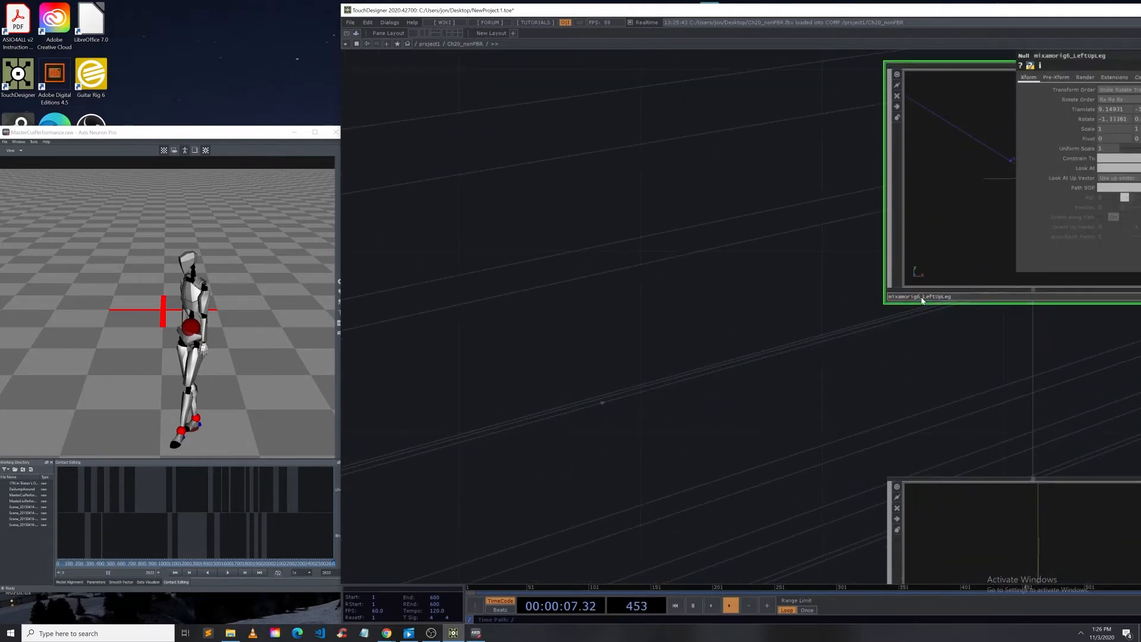
pyautogui.scroll(-5, 672, 273)
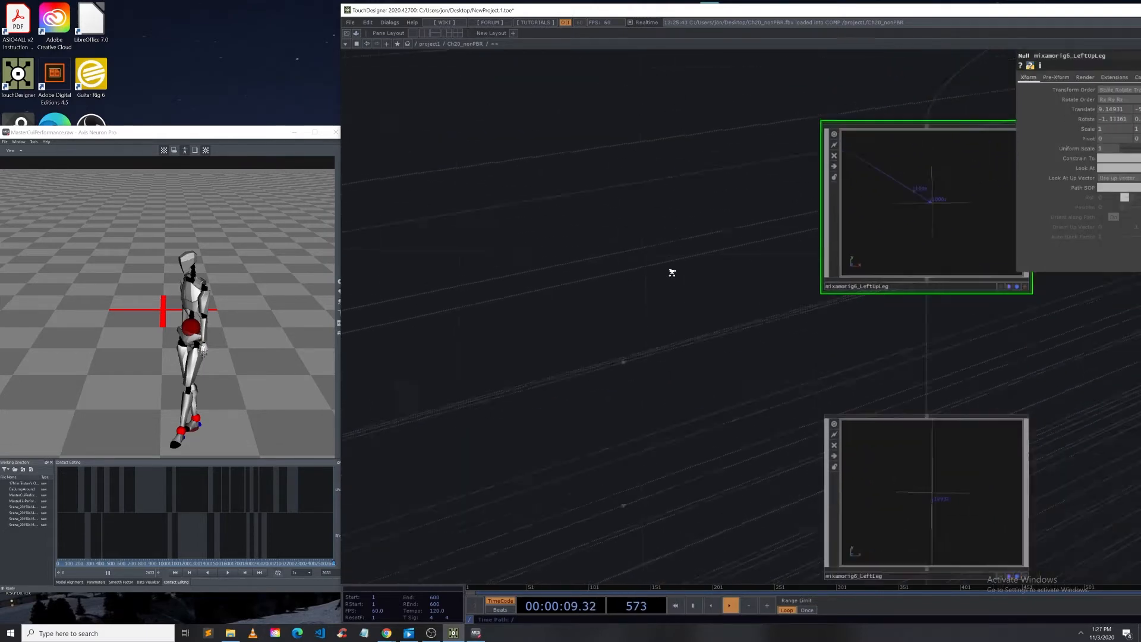
pyautogui.moveTo(467, 172); pyautogui.dragTo(635, 371)
pyautogui.scroll(2, 636, 371)
pyautogui.moveTo(525, 266); pyautogui.dragTo(641, 250)
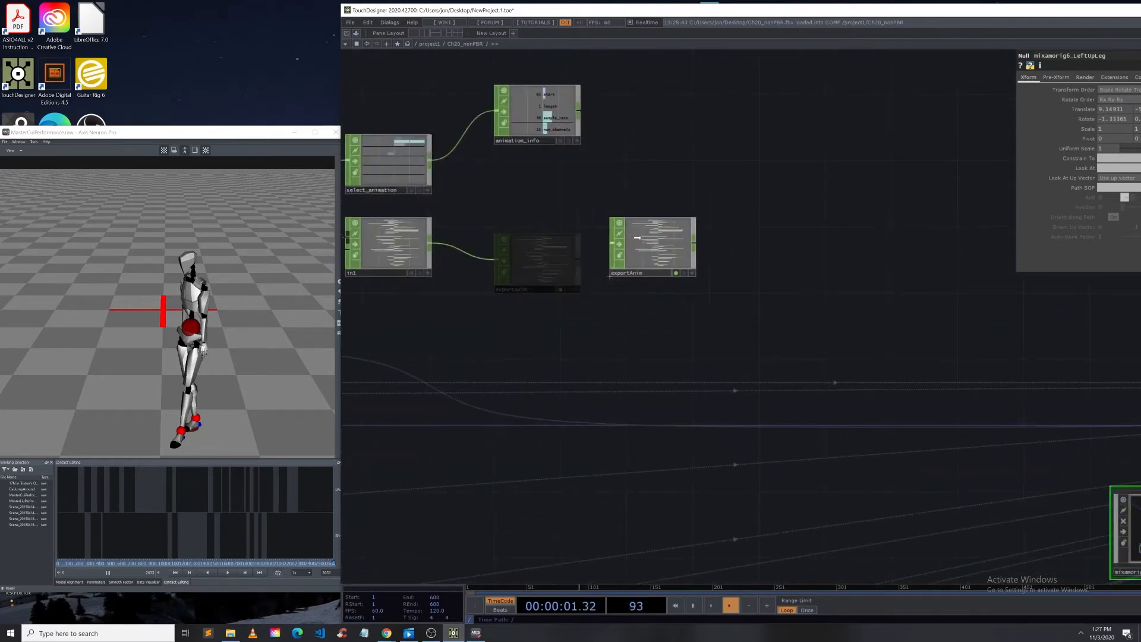
# Step: Insert a Select CHOP on the wire between in1 and exportAnim inside the Ch20_nonPBR component
pyautogui.rightClick(506, 243)
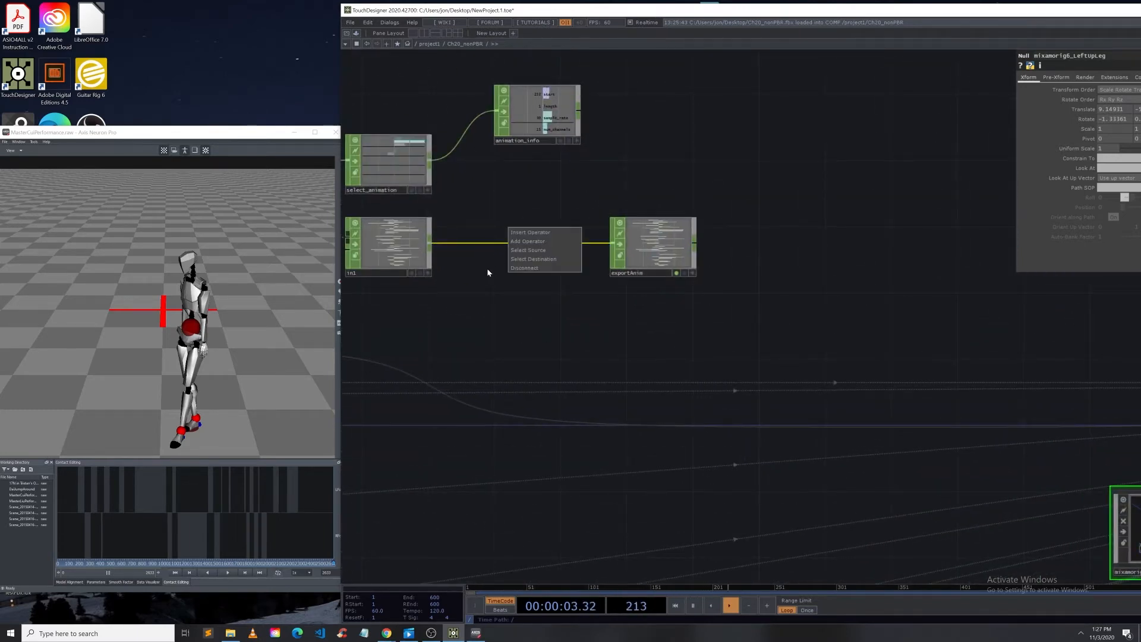
pyautogui.click(487, 269)
pyautogui.rightClick(507, 245)
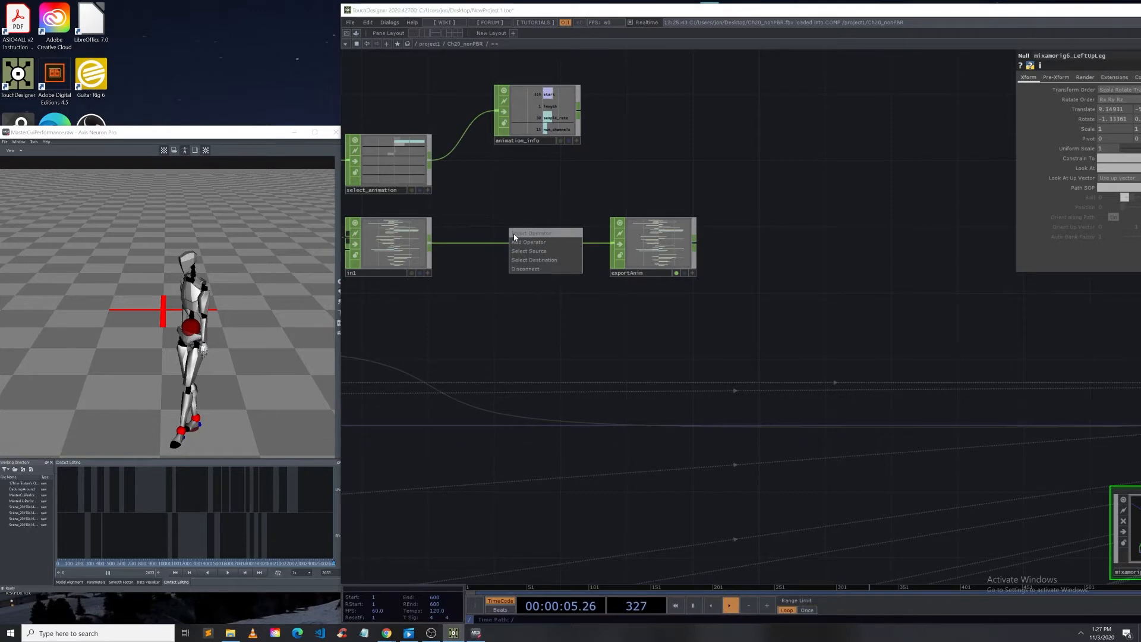
pyautogui.click(514, 233)
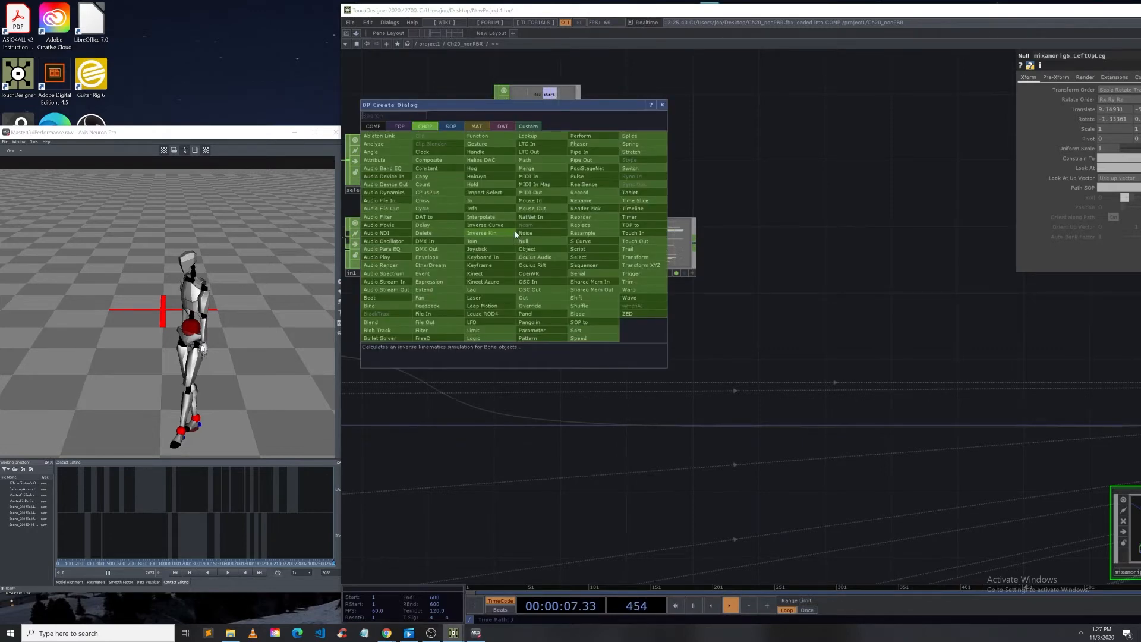
pyautogui.write('c')
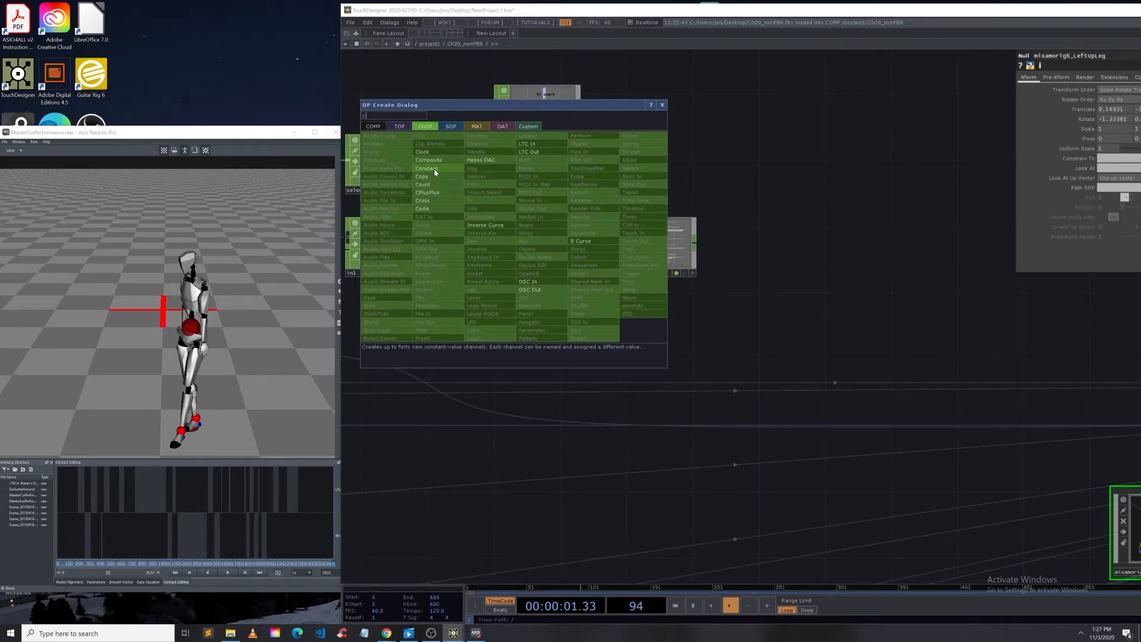
pyautogui.press('BackSpace')
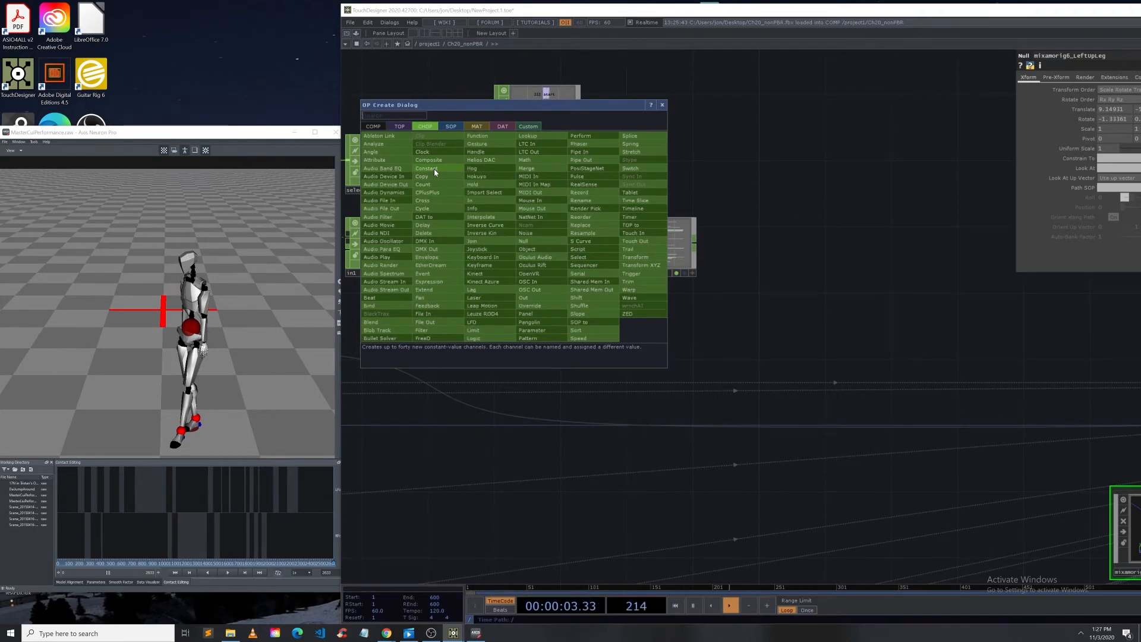
pyautogui.write('se')
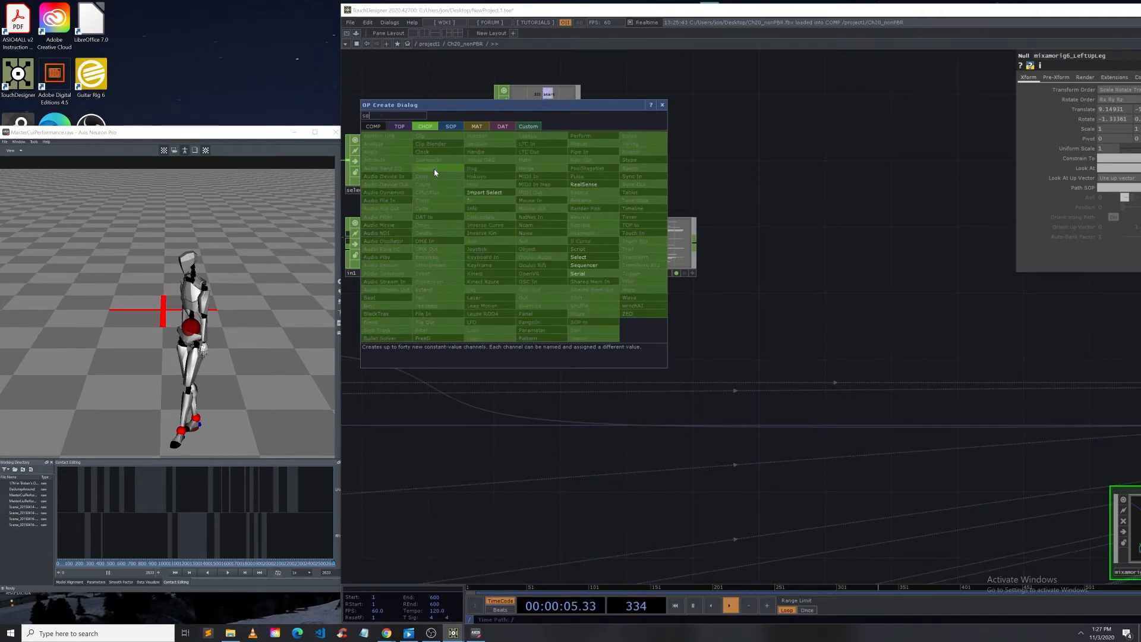
pyautogui.click(596, 258)
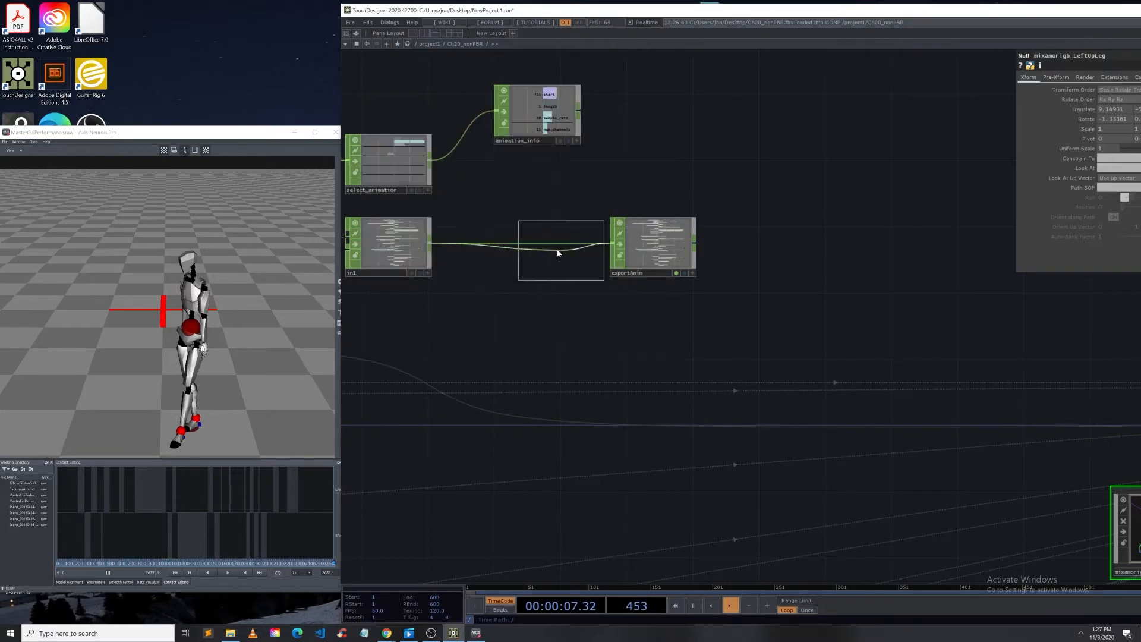
pyautogui.click(520, 246)
pyautogui.doubleClick(939, 11)
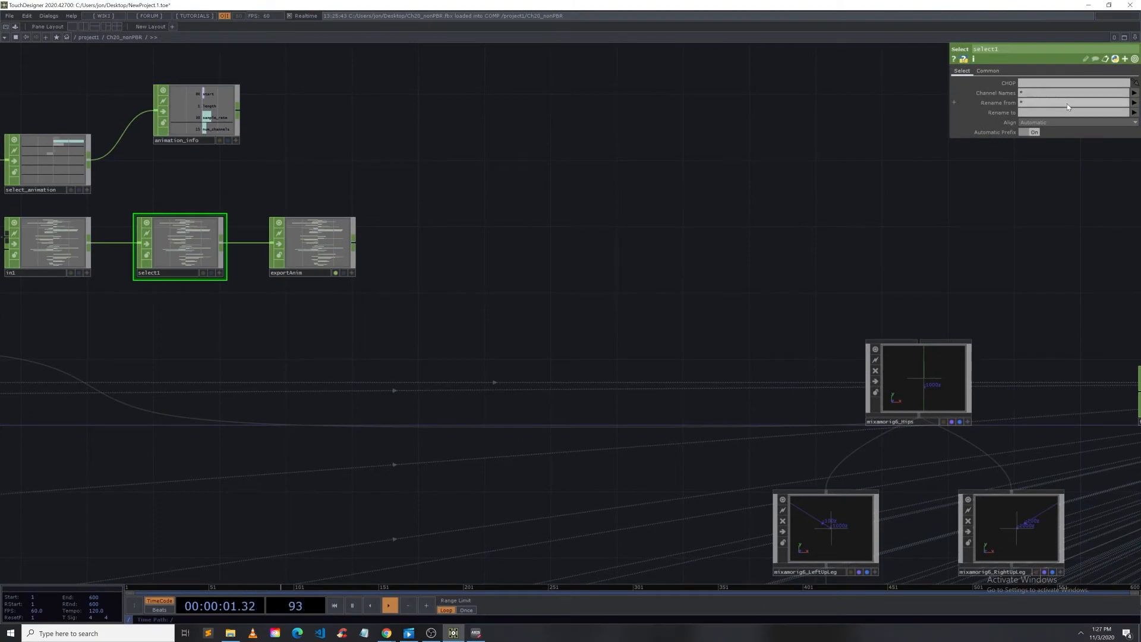
# Step: Set the Select CHOP's Rename to parameter to mixamorig6_* so channels match the bone null names
pyautogui.click(1031, 93)
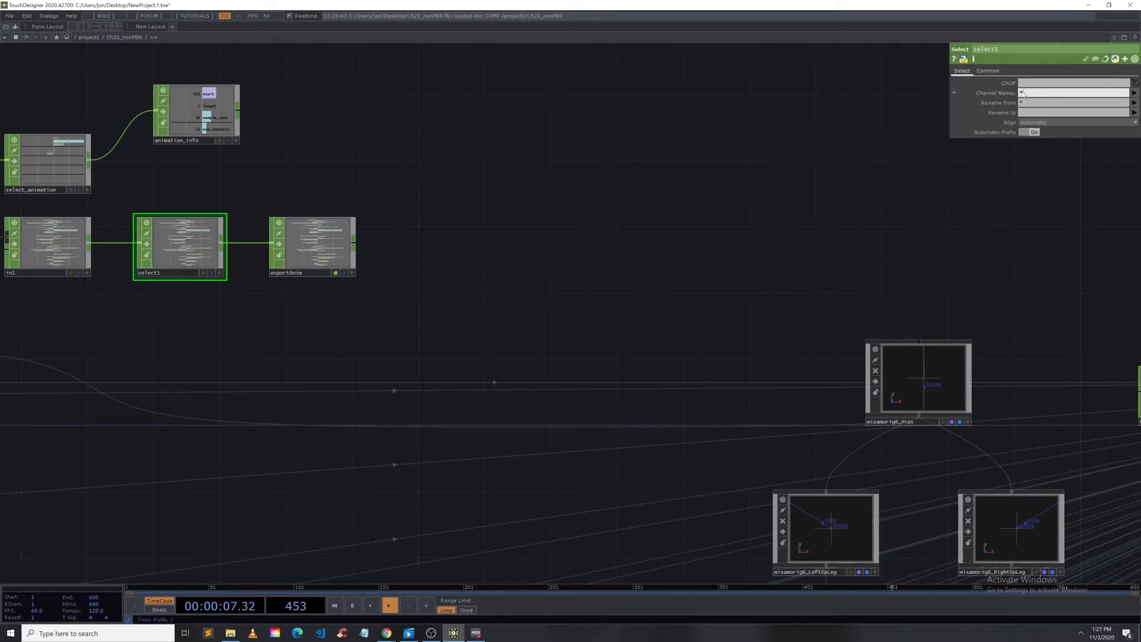
pyautogui.click(1026, 113)
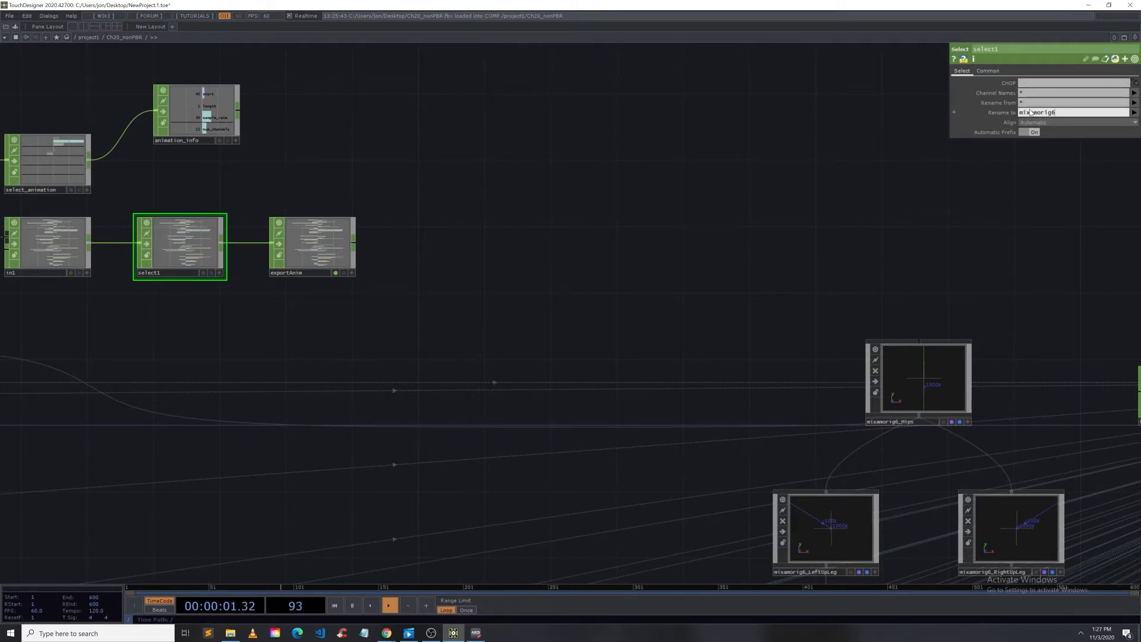
pyautogui.scroll(2, 897, 450)
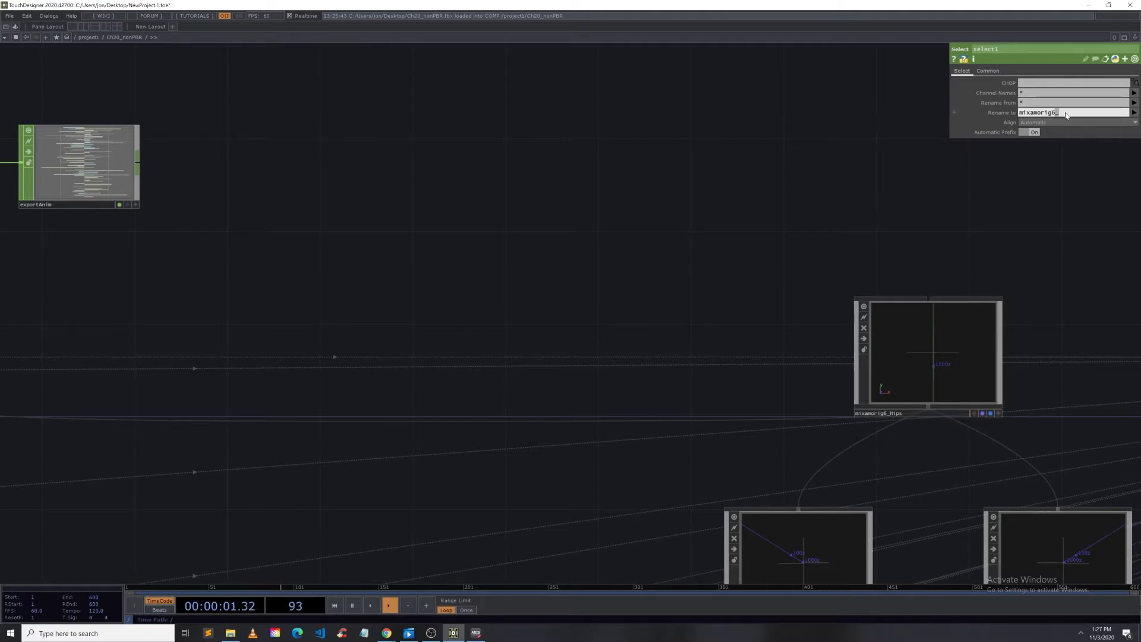
pyautogui.click(890, 416)
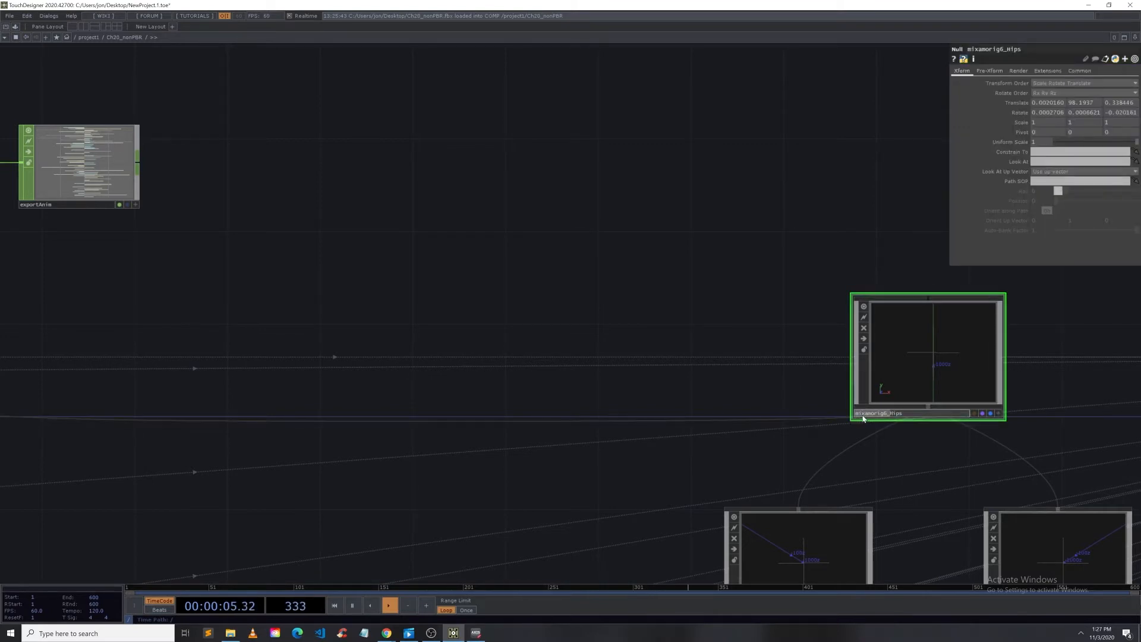
pyautogui.moveTo(745, 392); pyautogui.dragTo(758, 415)
pyautogui.moveTo(320, 253); pyautogui.dragTo(435, 242)
pyautogui.click(214, 202)
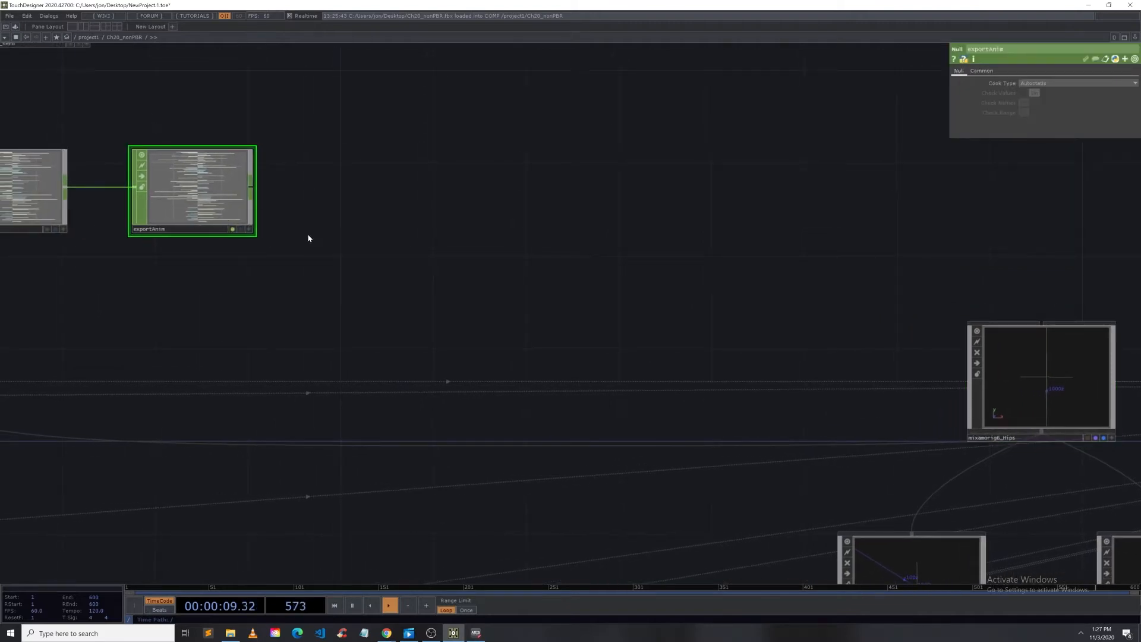
pyautogui.scroll(-5, 540, 257)
pyautogui.scroll(4, 337, 242)
pyautogui.click(366, 215)
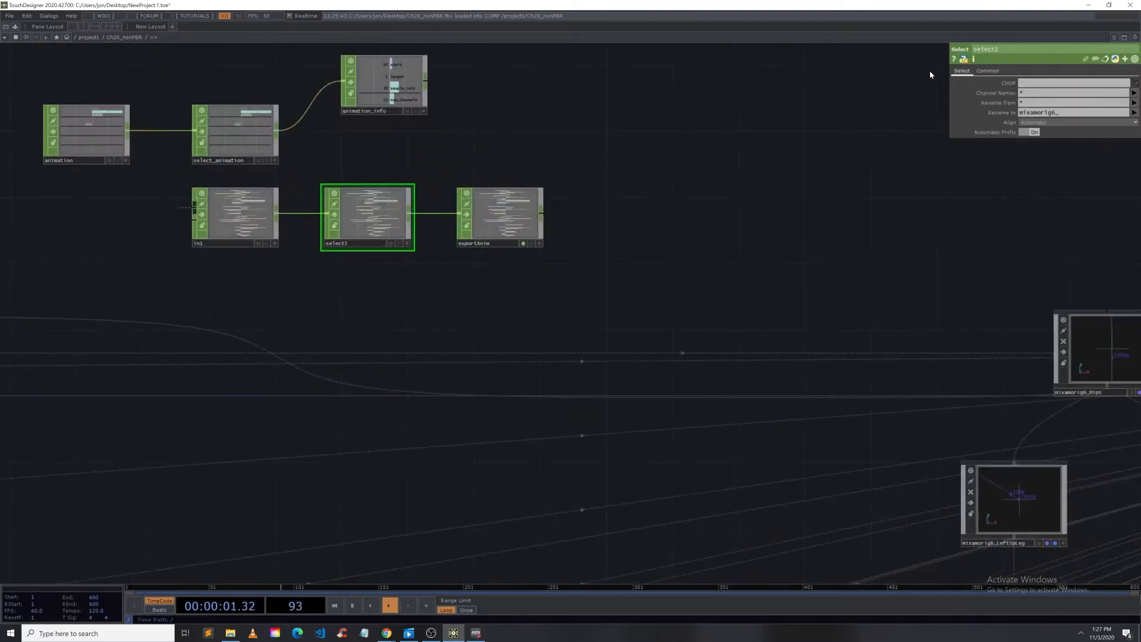
pyautogui.click(1070, 112)
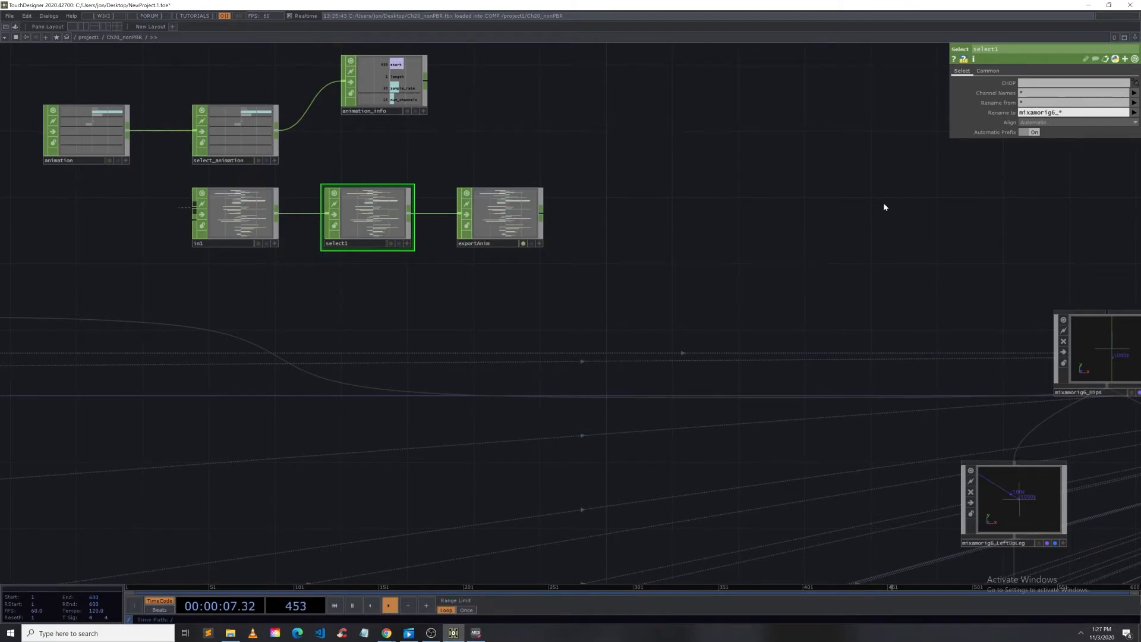
pyautogui.press('Return')
# Step: Return to the project level and activate the Ch20_nonPBR component's viewer
pyautogui.scroll(-5, 658, 217)
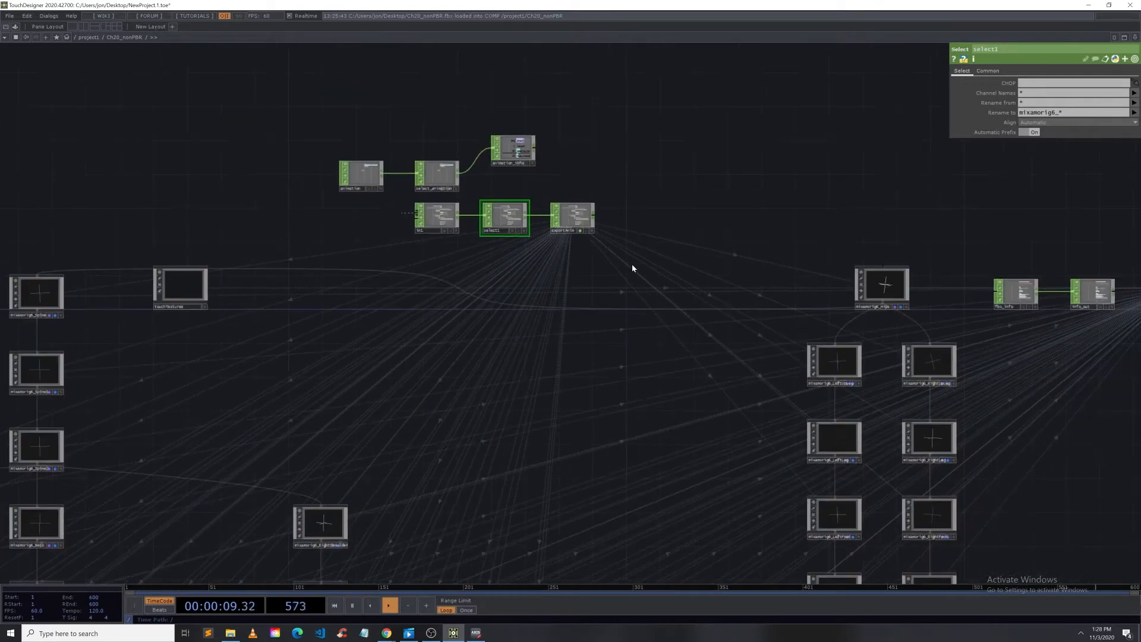
pyautogui.scroll(-3, 598, 277)
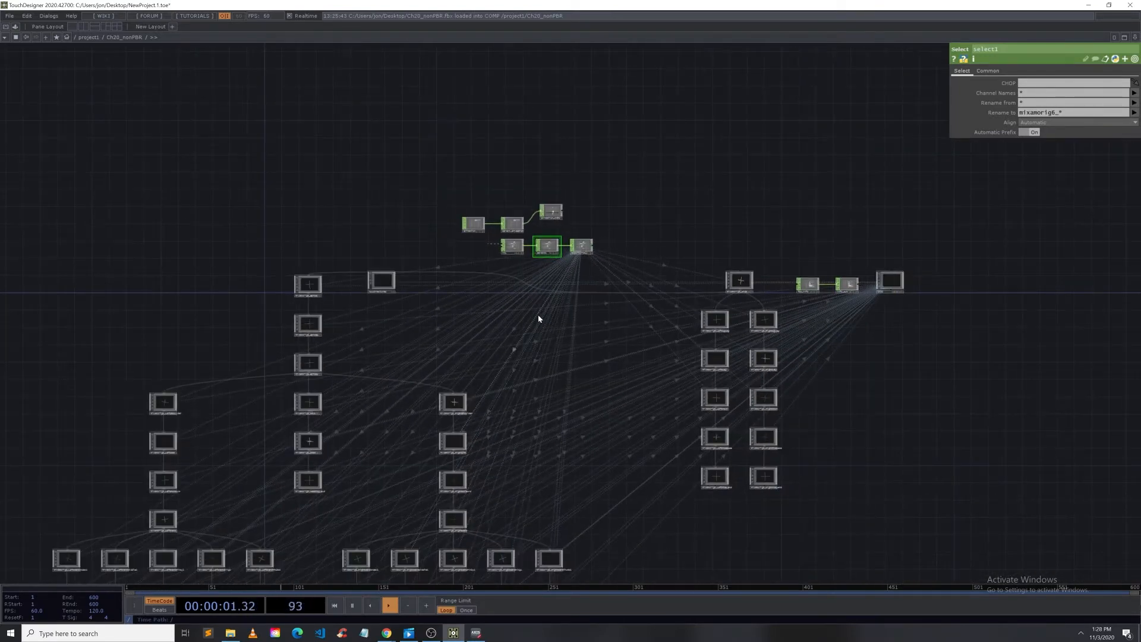
pyautogui.scroll(-5, 539, 318)
pyautogui.press('u')
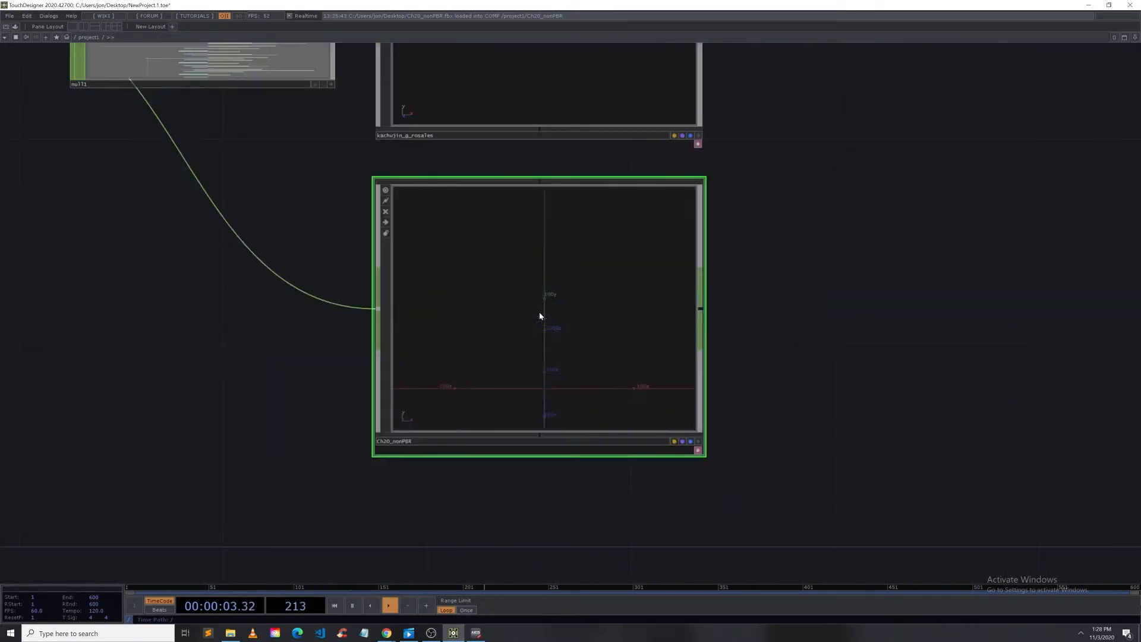
pyautogui.click(699, 441)
pyautogui.moveTo(540, 325); pyautogui.dragTo(573, 352)
pyautogui.scroll(-4, 309, 270)
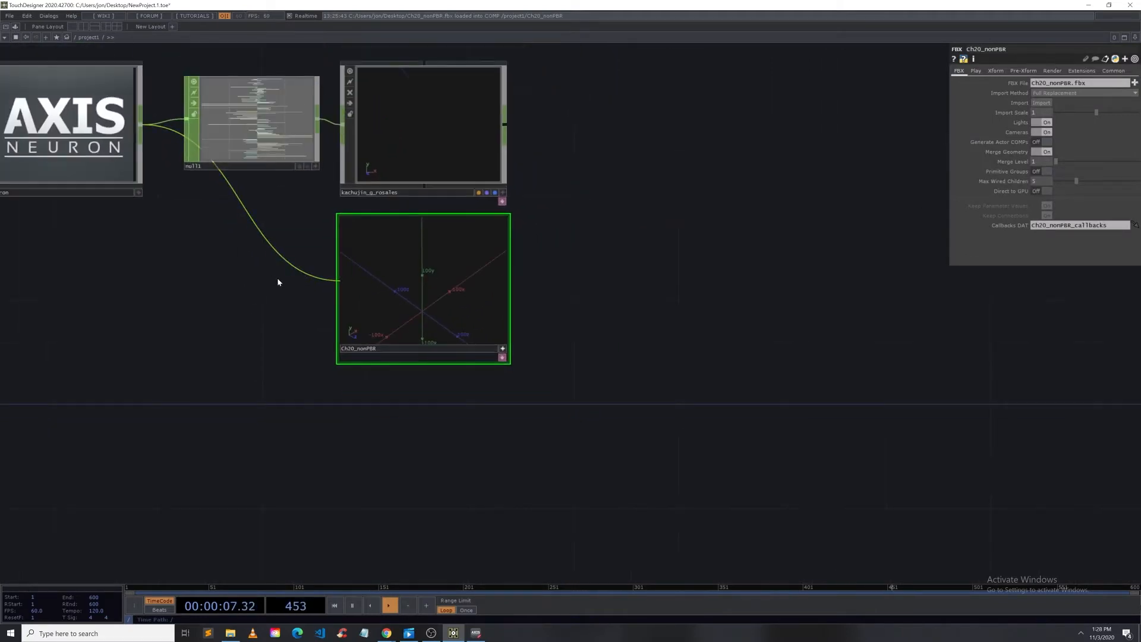
# Step: Start playback of the recorded performance in Axis Neuron Pro
pyautogui.click(476, 633)
pyautogui.click(229, 572)
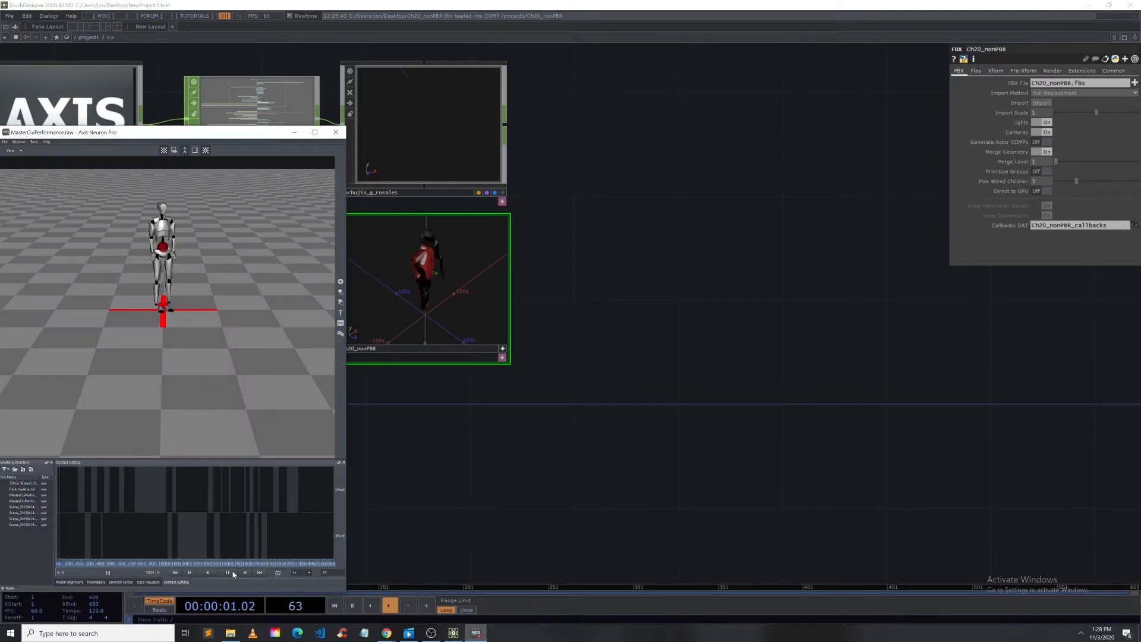
pyautogui.click(531, 510)
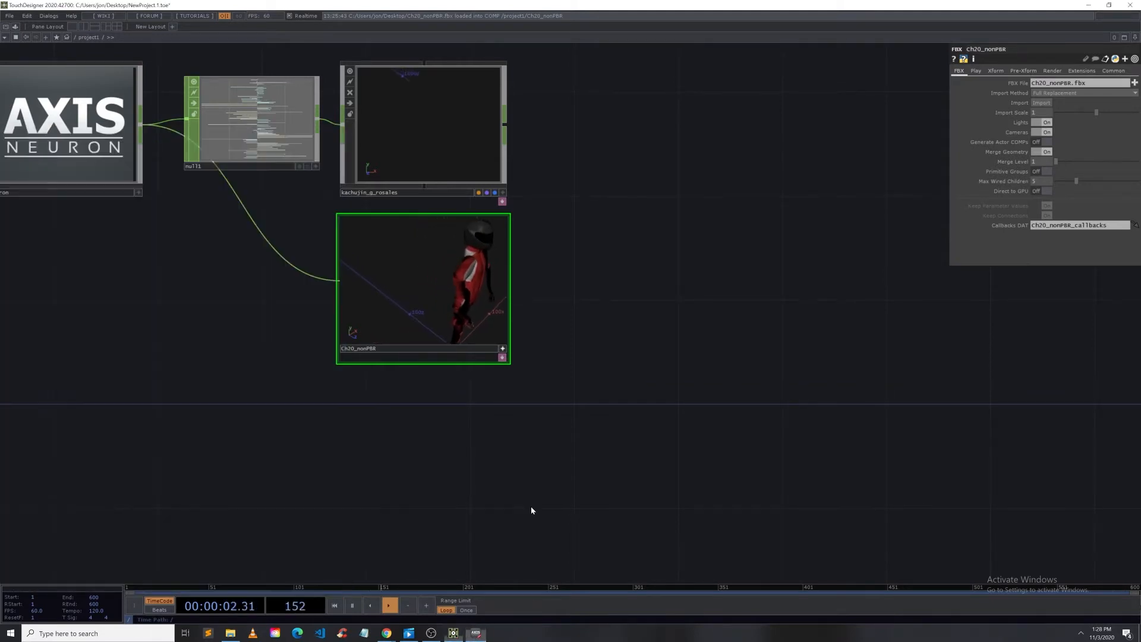
# Step: Arrange the TouchDesigner window beside Axis Neuron and orbit the Ch20_nonPBR viewer to inspect the character's motion
pyautogui.doubleClick(296, 5)
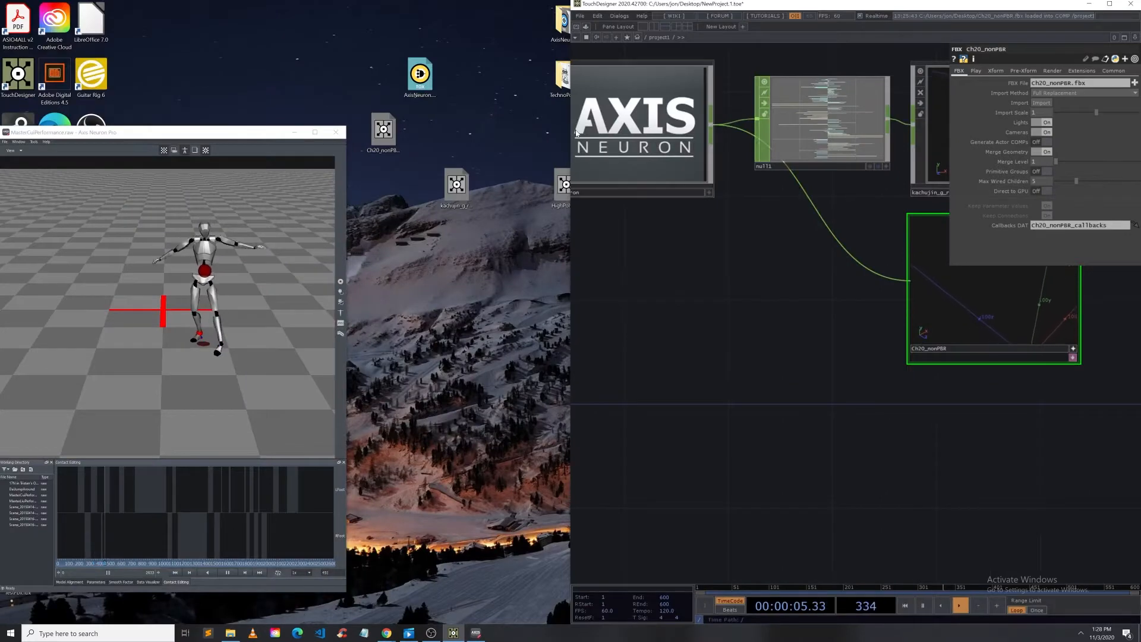
pyautogui.moveTo(571, 159); pyautogui.dragTo(319, 159)
pyautogui.moveTo(794, 479); pyautogui.dragTo(731, 466)
pyautogui.moveTo(717, 309); pyautogui.dragTo(691, 263)
pyautogui.scroll(-5, 701, 295)
pyautogui.scroll(3, 707, 268)
pyautogui.scroll(-5, 690, 263)
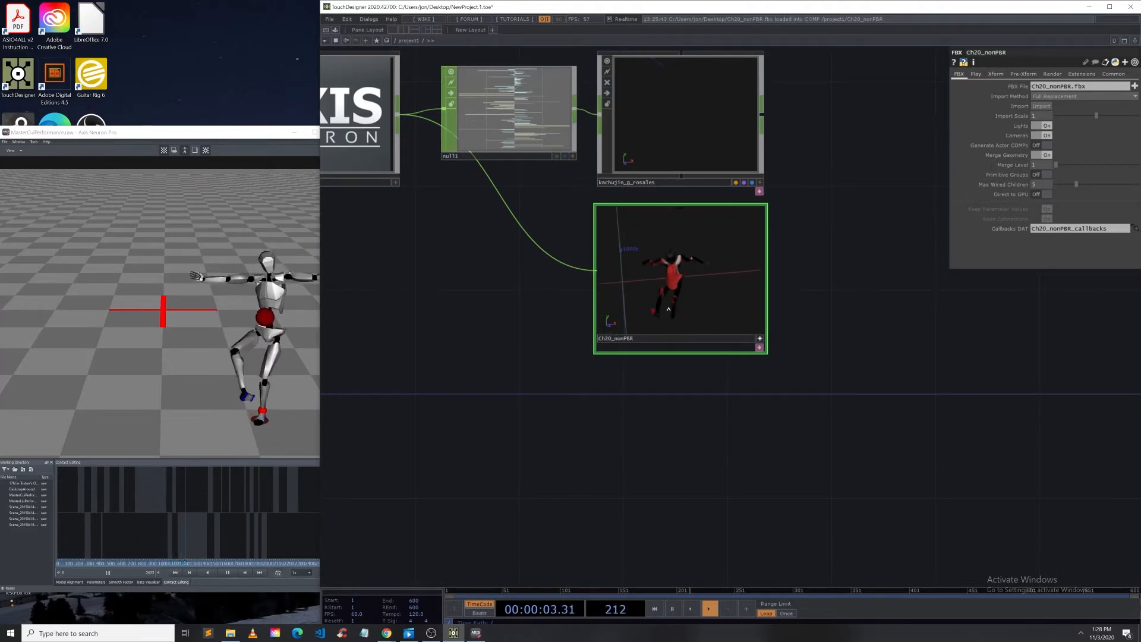
pyautogui.moveTo(673, 302); pyautogui.dragTo(676, 278)
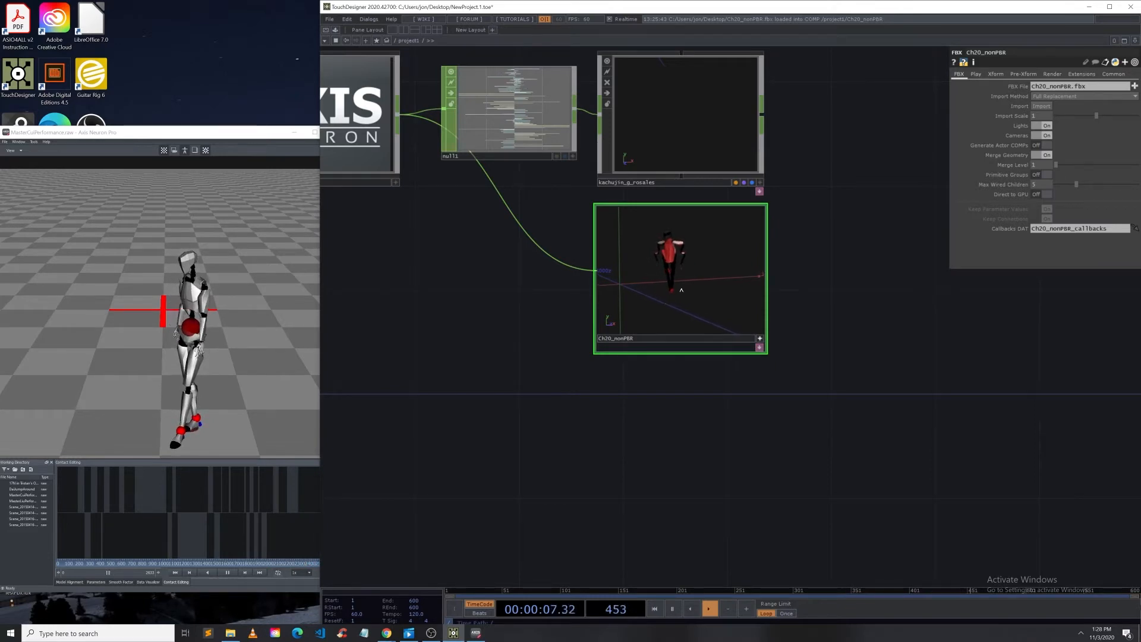
pyautogui.moveTo(699, 270)
pyautogui.mouseDown(button='middle')
pyautogui.moveTo(701, 280)
pyautogui.moveTo(710, 245)
pyautogui.moveTo(711, 270)
pyautogui.mouseUp(button='middle')
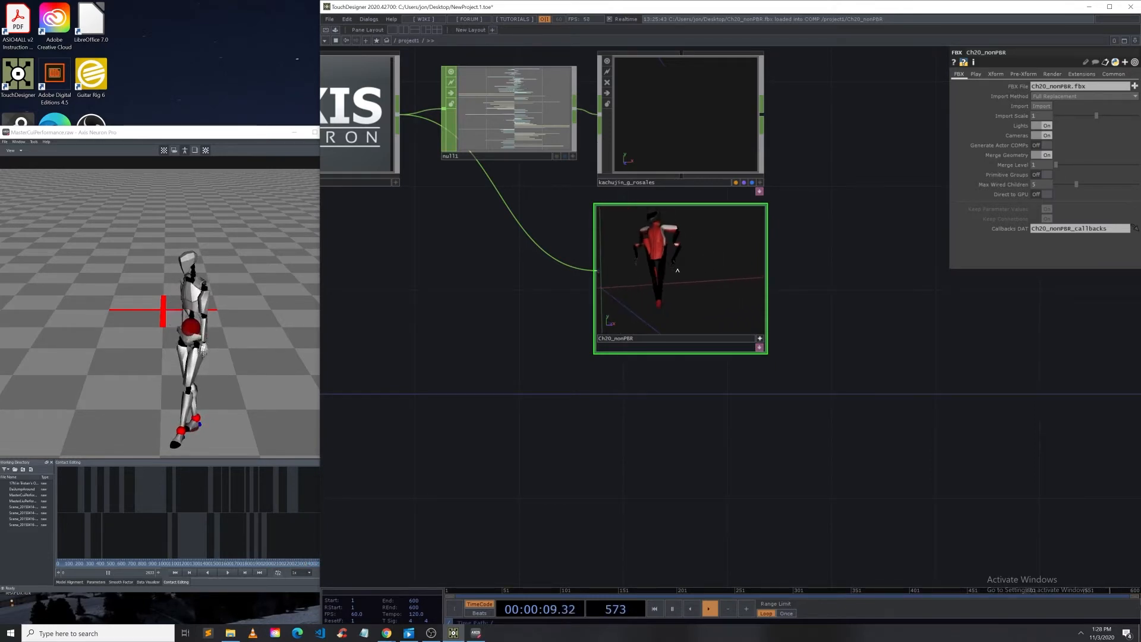
pyautogui.moveTo(681, 270)
pyautogui.mouseDown()
pyautogui.moveTo(690, 283)
pyautogui.moveTo(685, 274)
pyautogui.mouseUp()
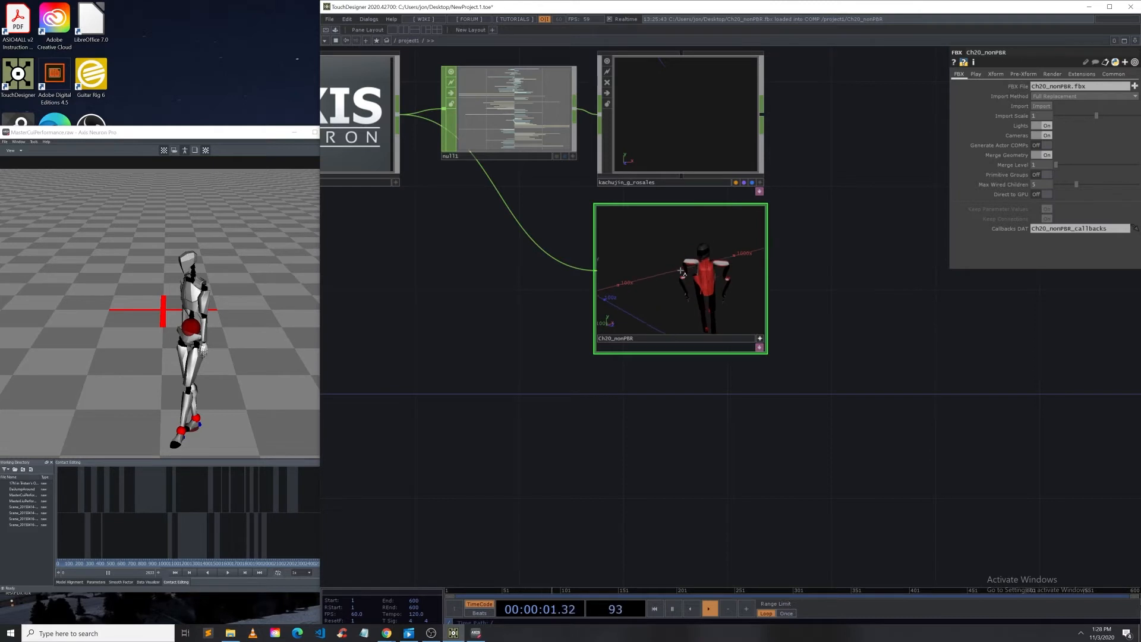
pyautogui.click(760, 339)
pyautogui.moveTo(806, 346); pyautogui.dragTo(662, 366)
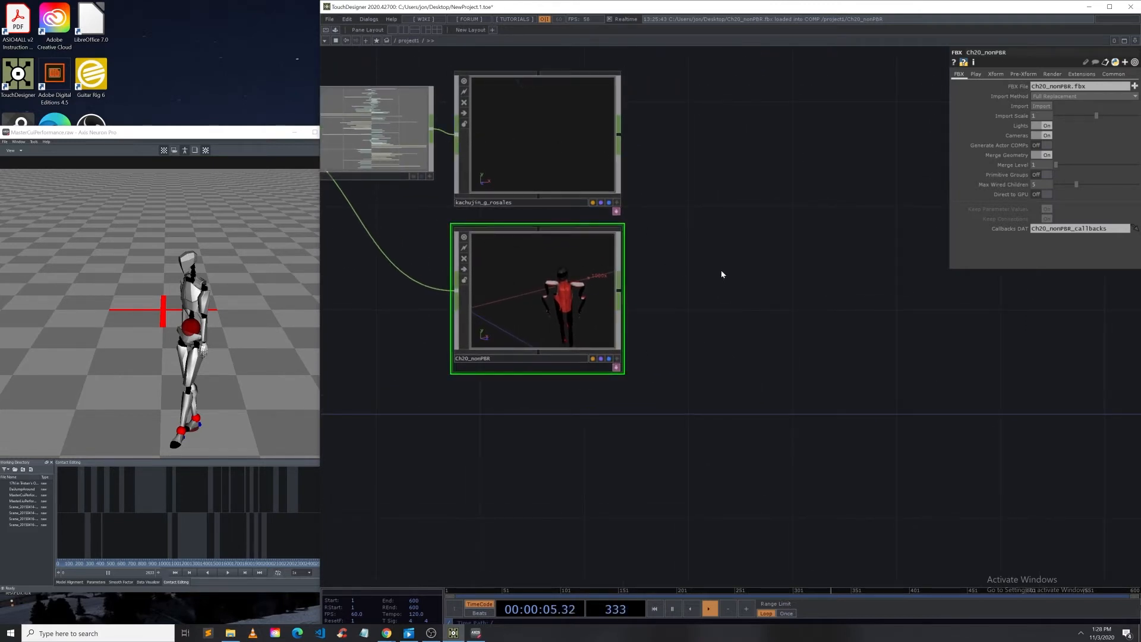
pyautogui.moveTo(721, 272); pyautogui.dragTo(800, 311)
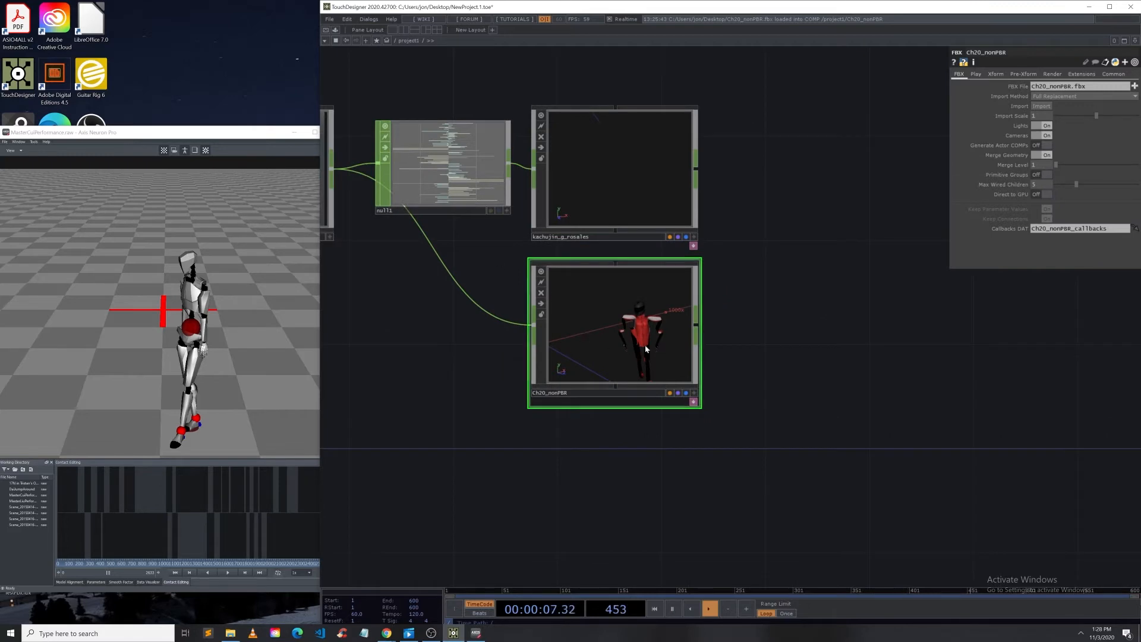
# Step: Insert a Select CHOP on the wire between null1 and the Ch20_nonPBR component
pyautogui.rightClick(455, 263)
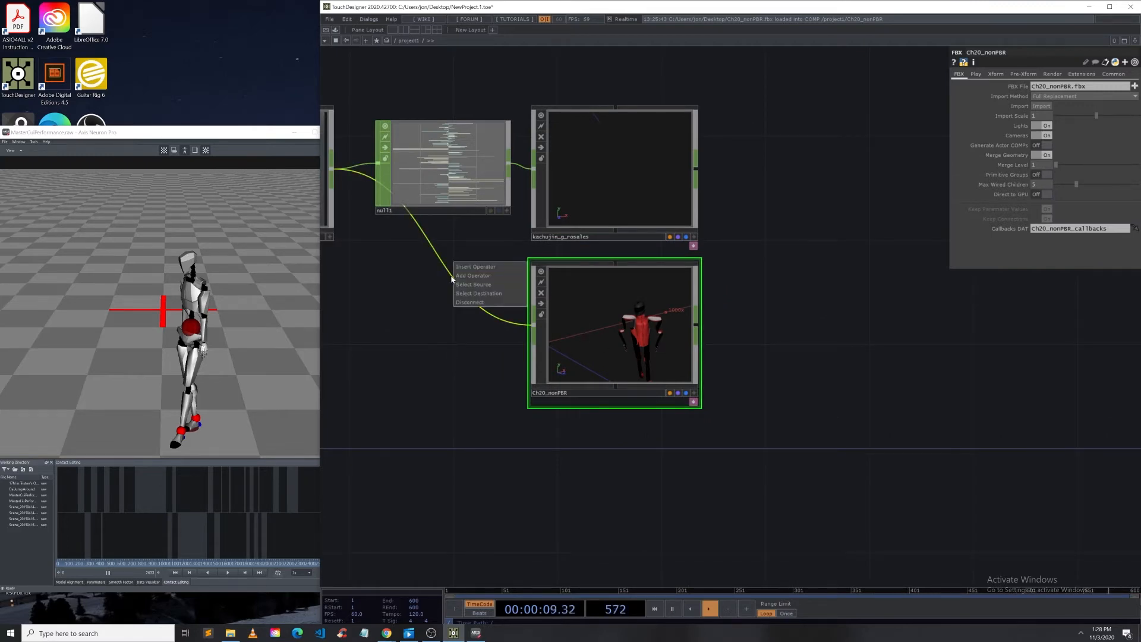
pyautogui.click(462, 267)
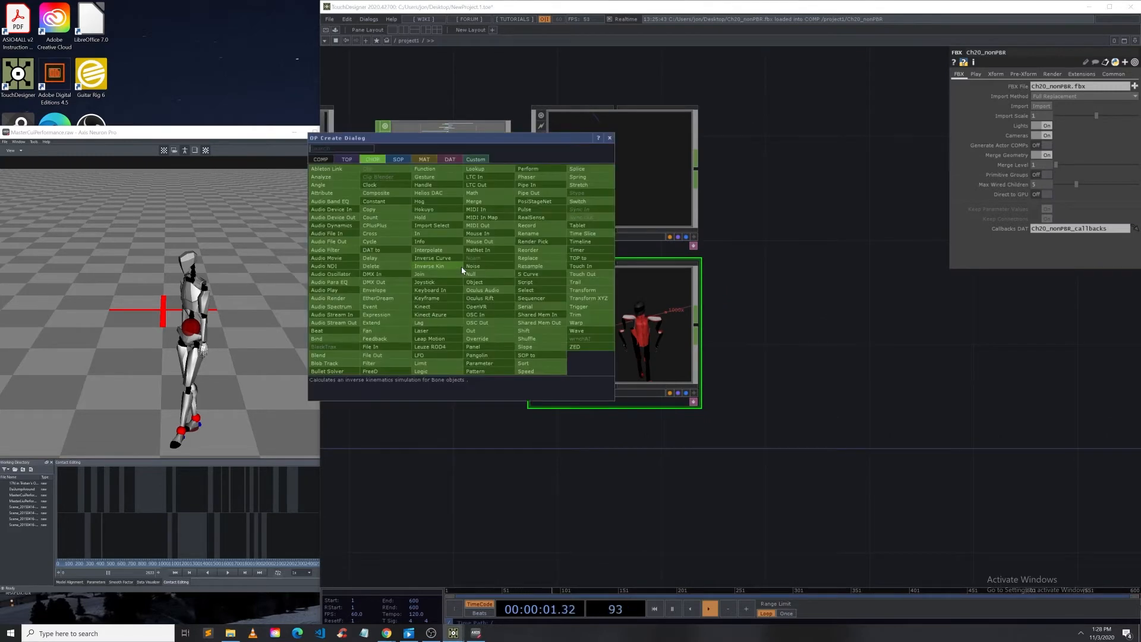
pyautogui.click(526, 290)
pyautogui.click(431, 319)
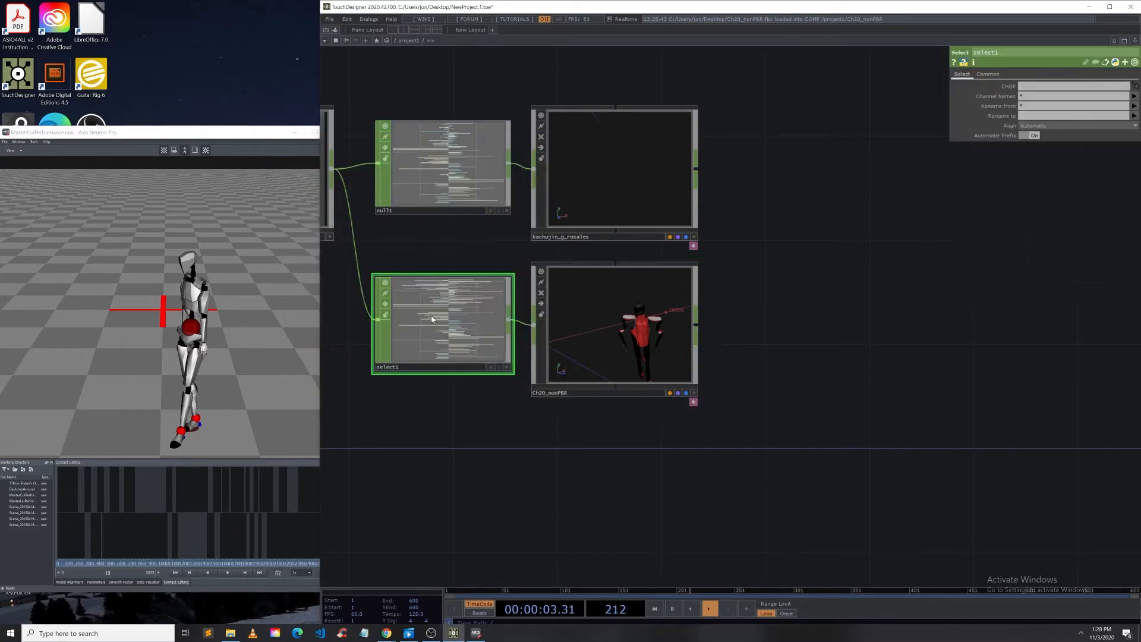
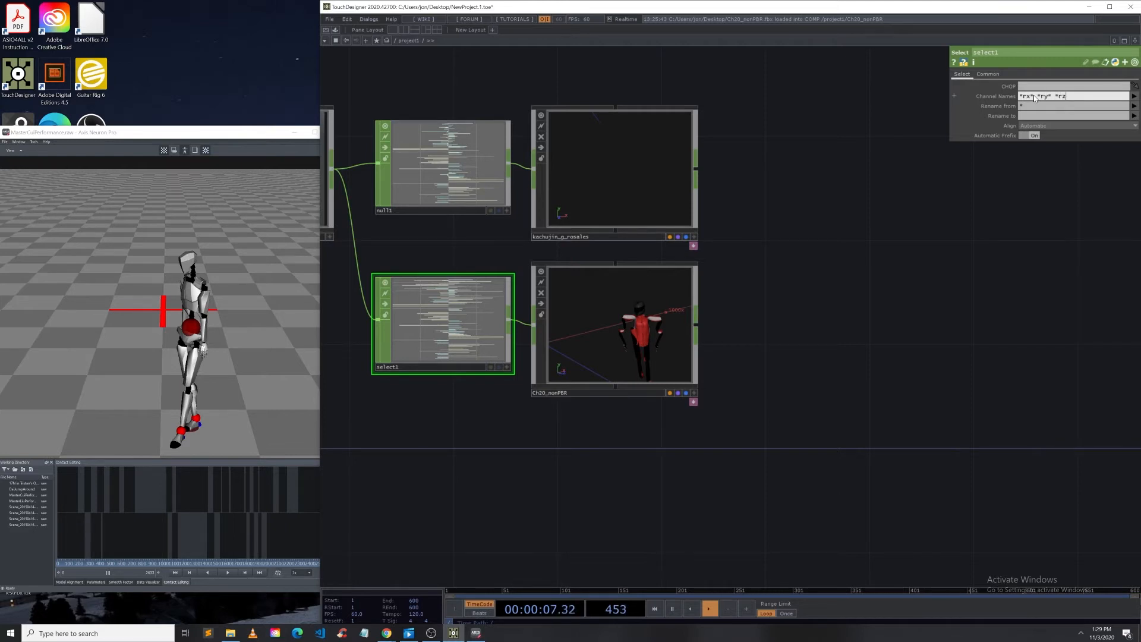
# Step: Restrict select1 to the channels *rx* *ry* *rz* and inspect the Ch20_nonPBR character's motion in its viewer
pyautogui.click(978, 311)
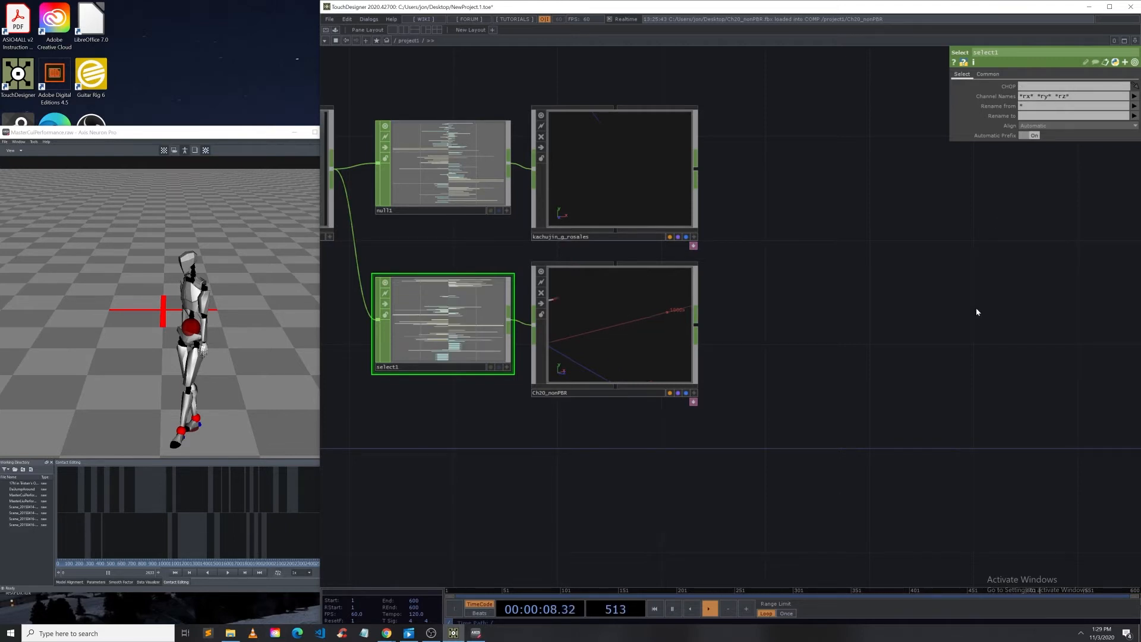
pyautogui.click(693, 393)
pyautogui.moveTo(653, 355); pyautogui.dragTo(622, 337)
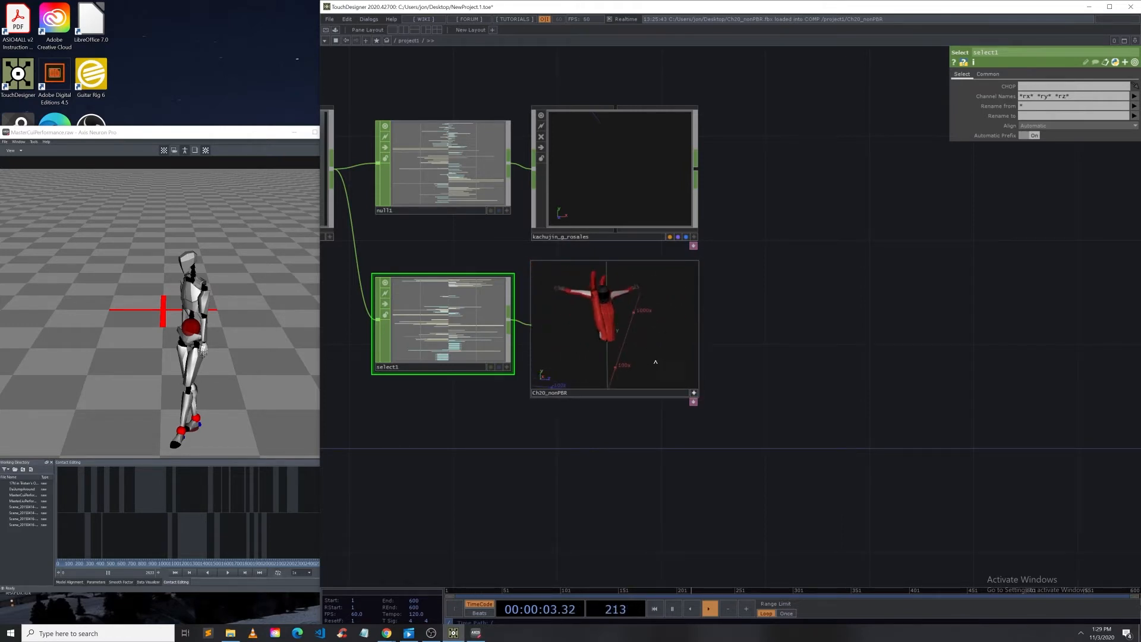
pyautogui.click(556, 399)
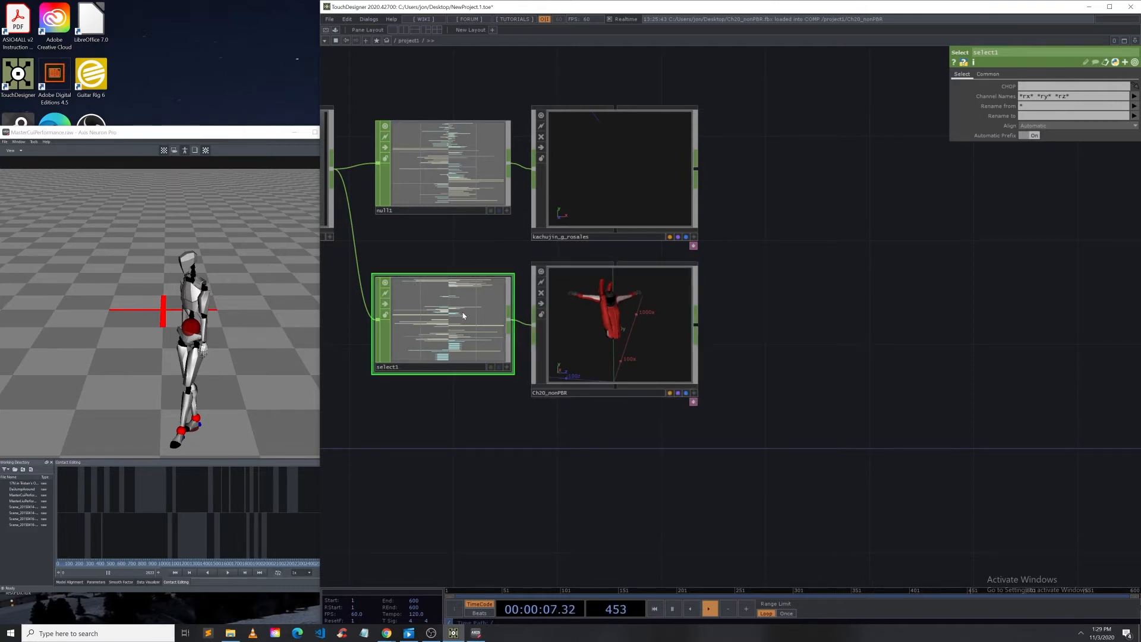
pyautogui.click(227, 573)
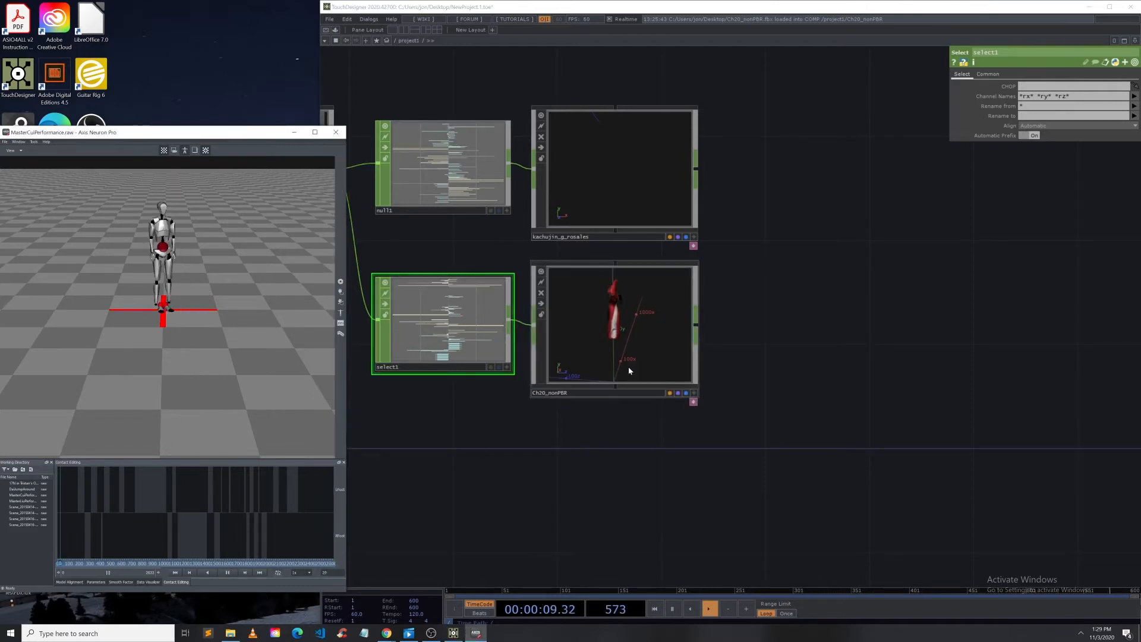
pyautogui.click(696, 393)
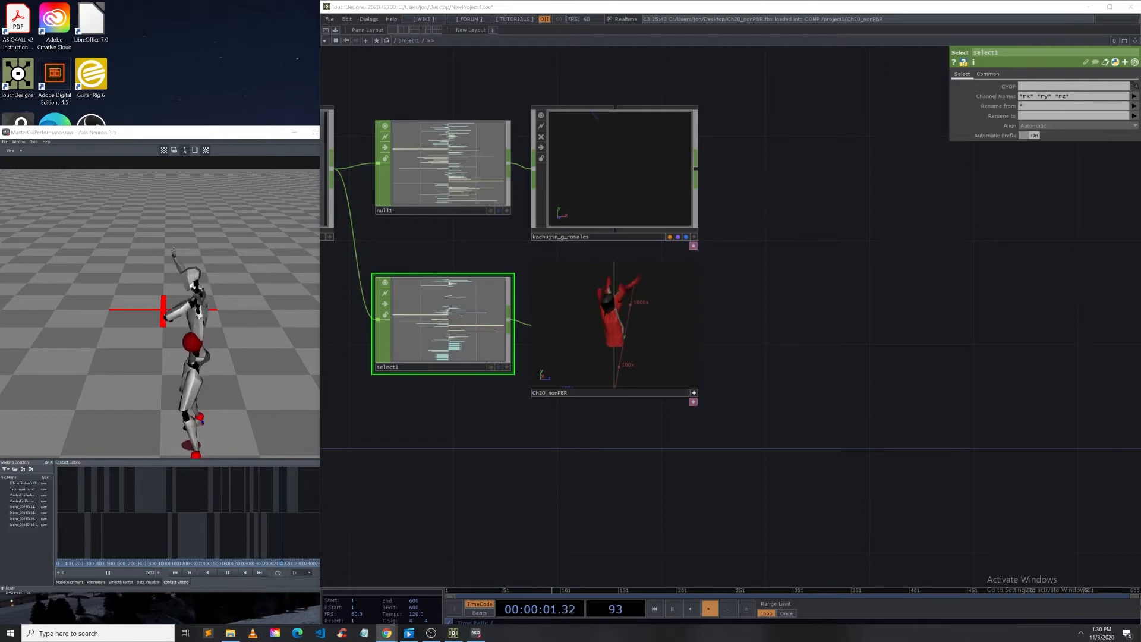
# Step: Review the Blender character-rigging tutorial video in the browser, skipping to about 10:42 to study the armature
pyautogui.moveTo(0, 143); pyautogui.dragTo(516, 85)
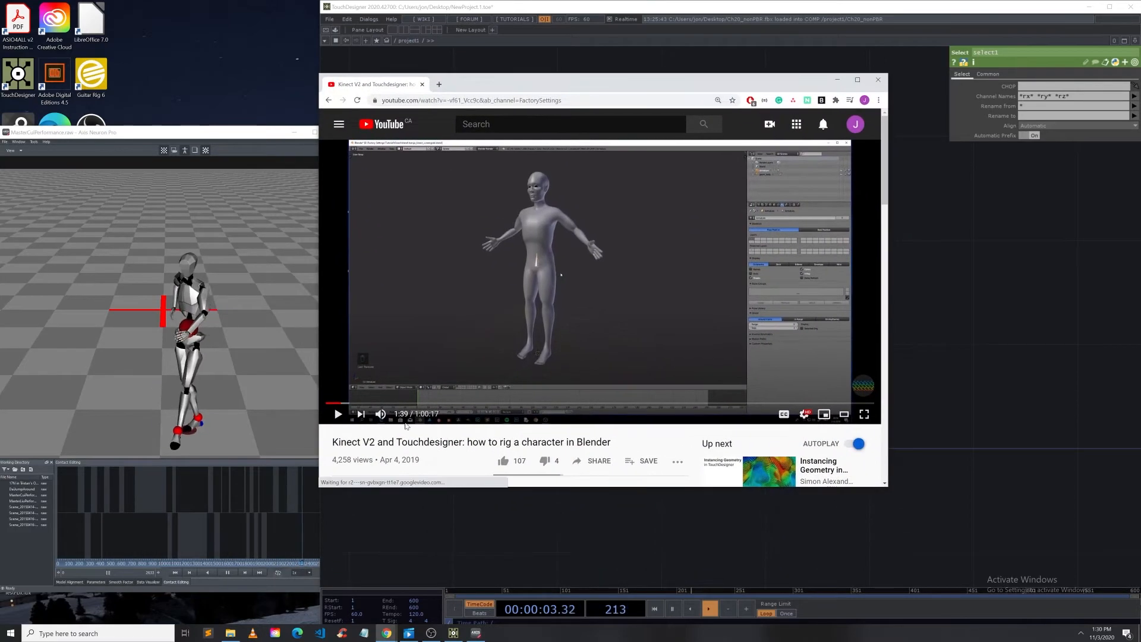
pyautogui.scroll(-1, 381, 456)
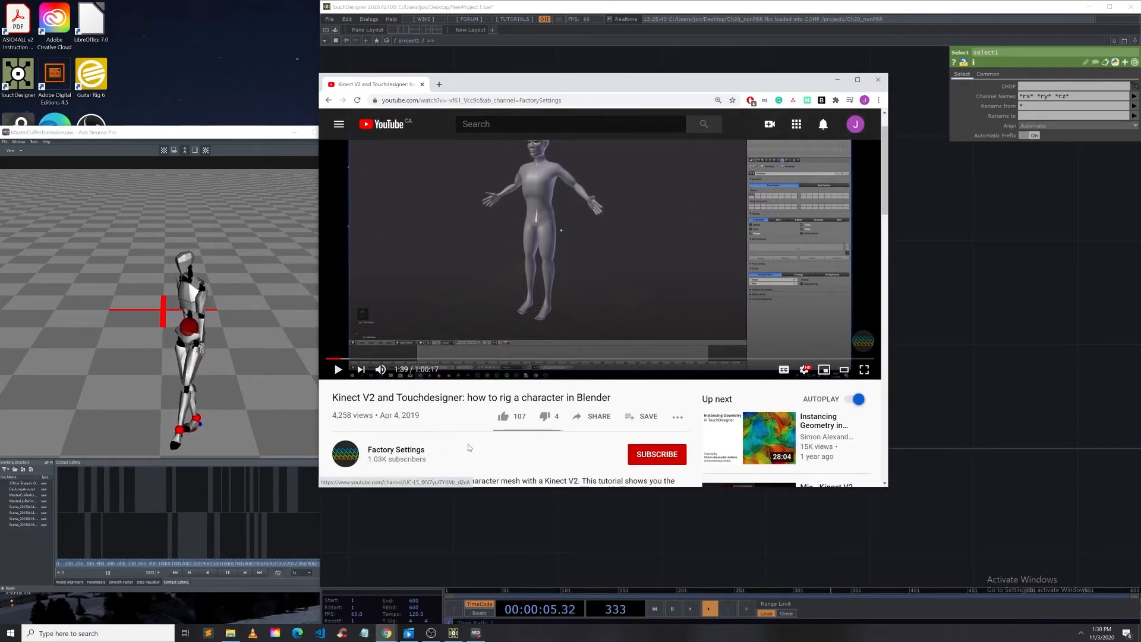
pyautogui.scroll(1, 381, 416)
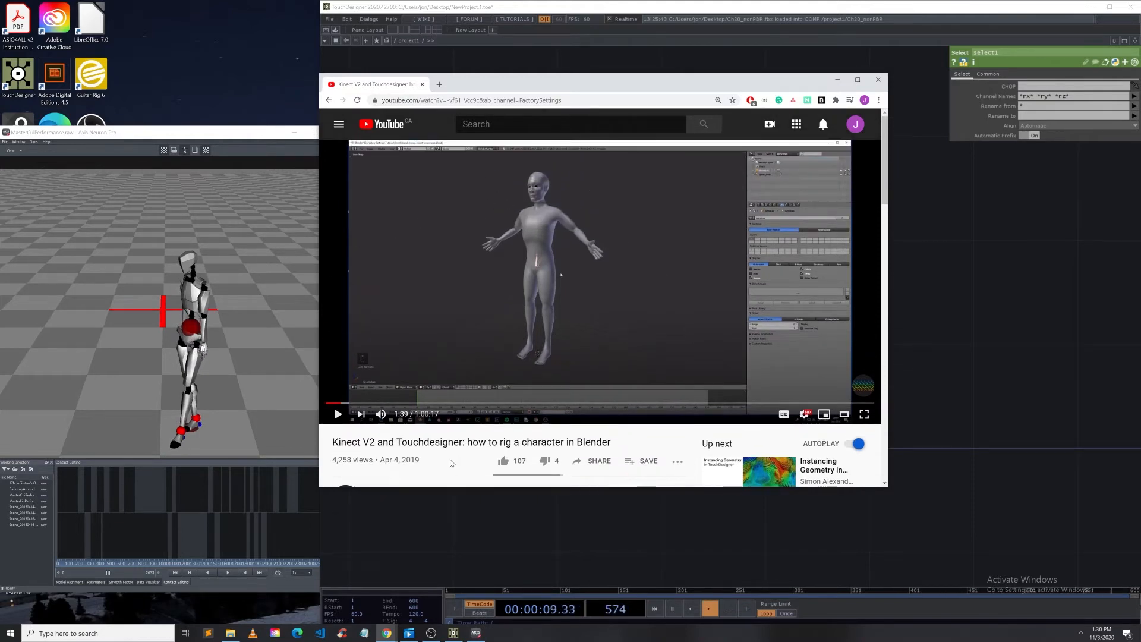
pyautogui.click(408, 404)
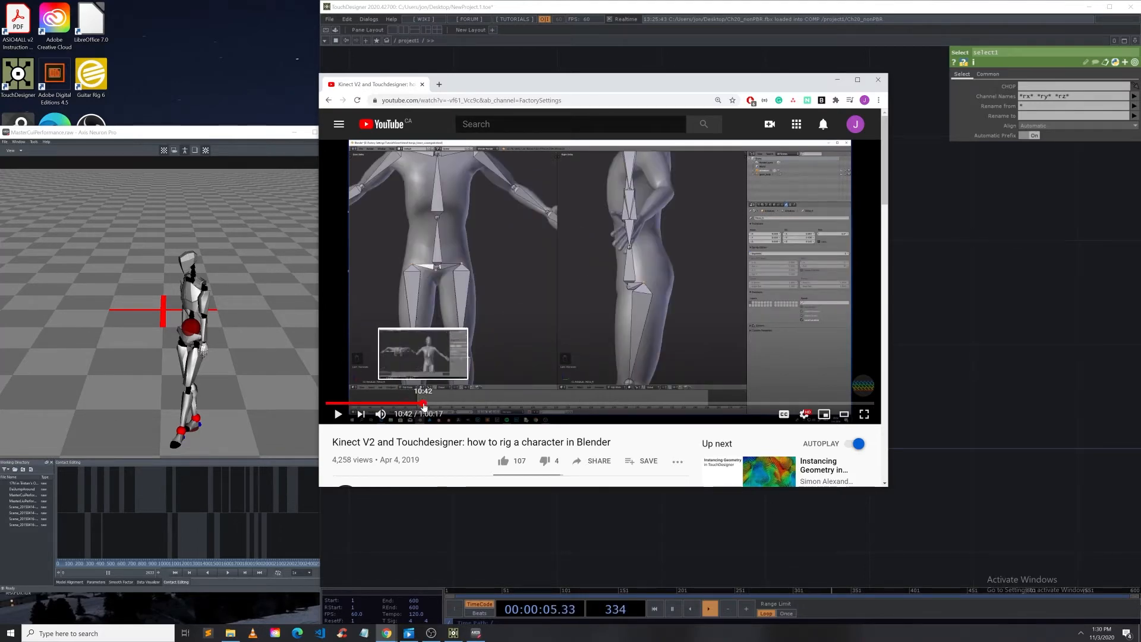
pyautogui.click(424, 405)
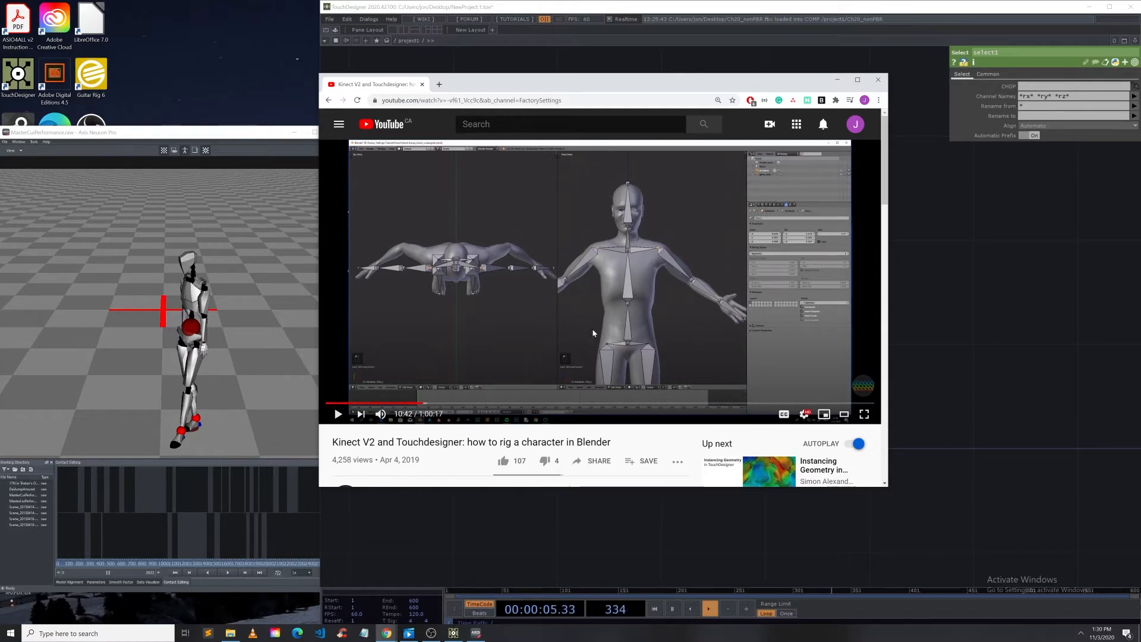
pyautogui.moveTo(683, 82); pyautogui.dragTo(625, 133)
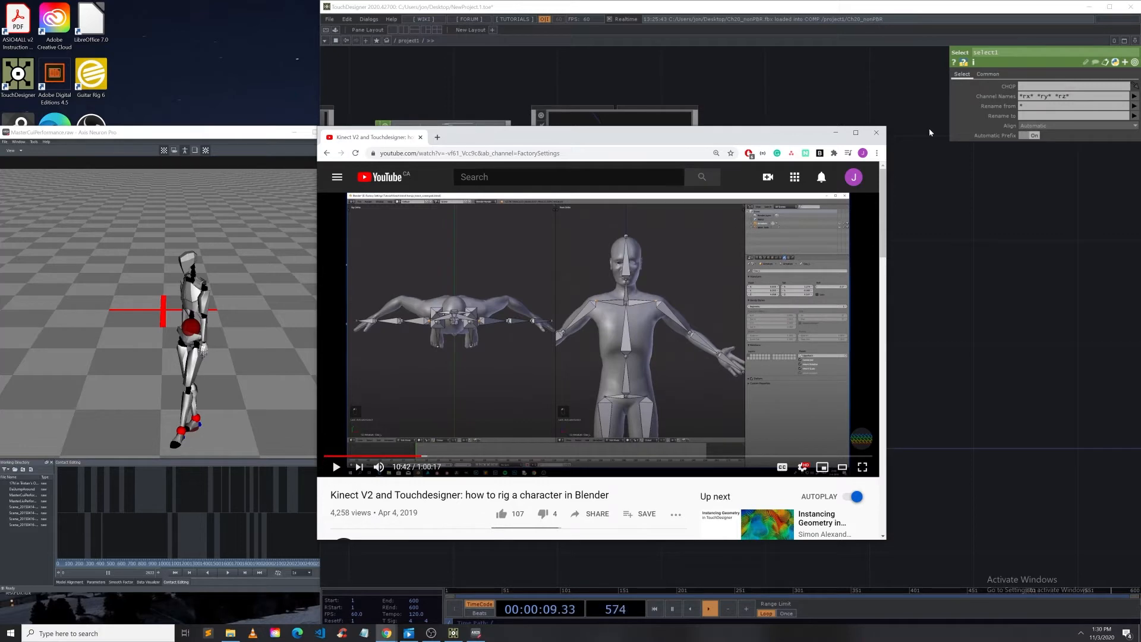
pyautogui.click(883, 134)
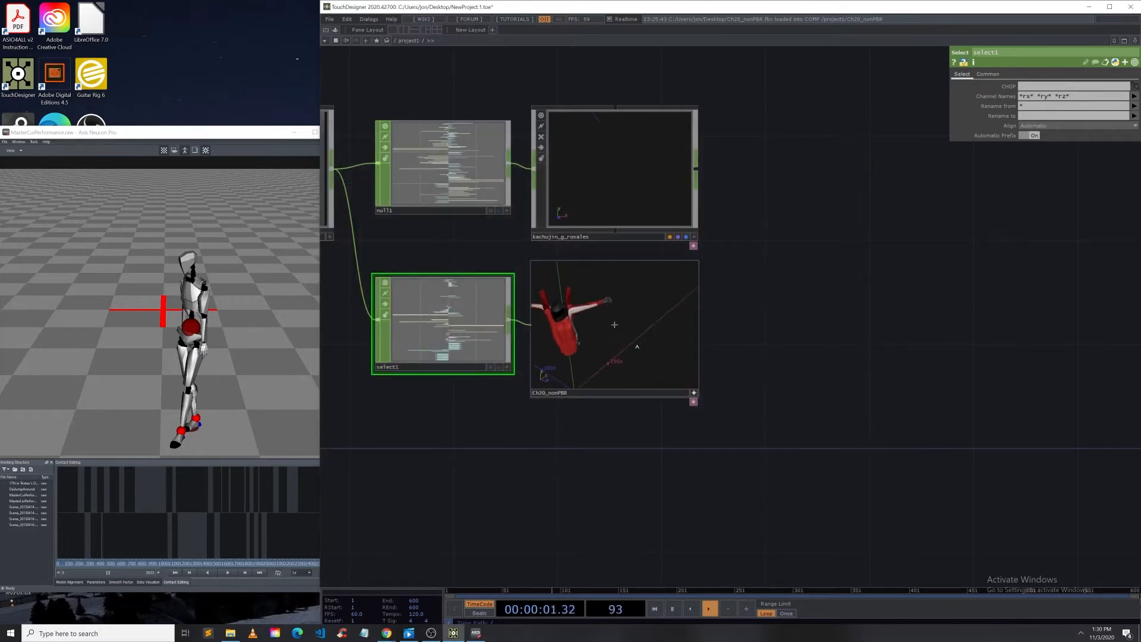
# Step: Launch Blender from the Windows search
pyautogui.click(693, 393)
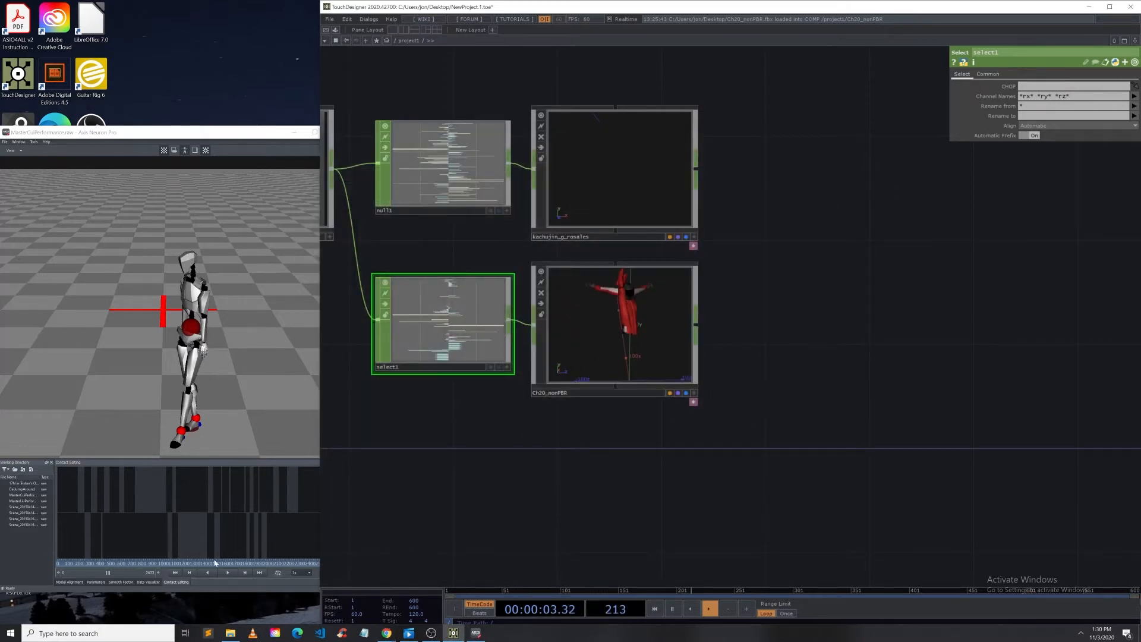
pyautogui.click(89, 633)
pyautogui.write('blender')
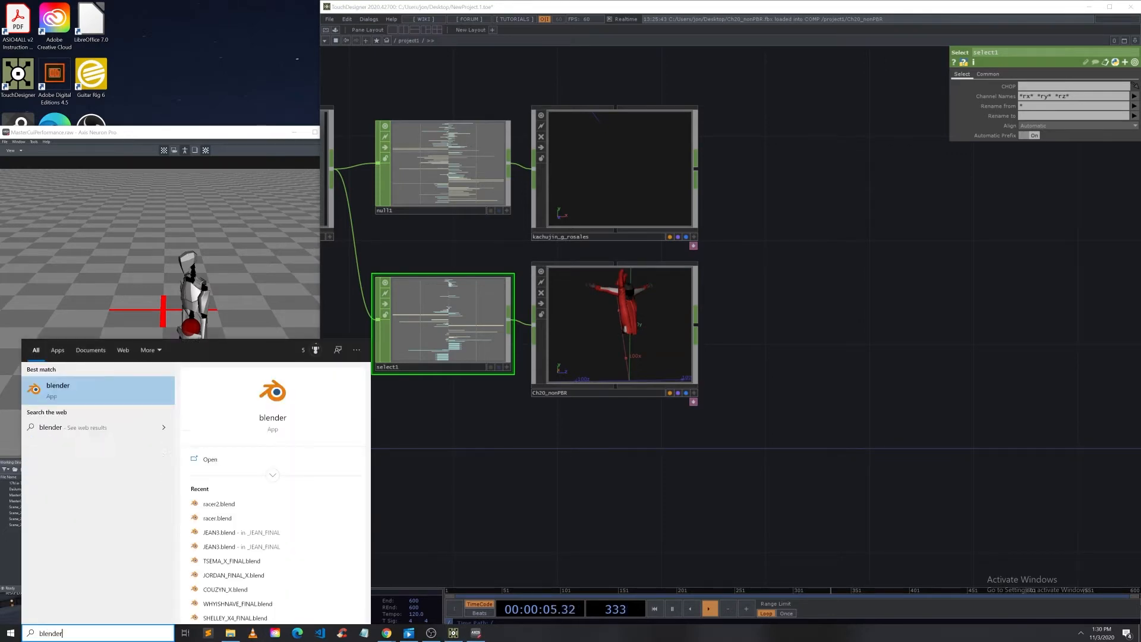
pyautogui.click(85, 385)
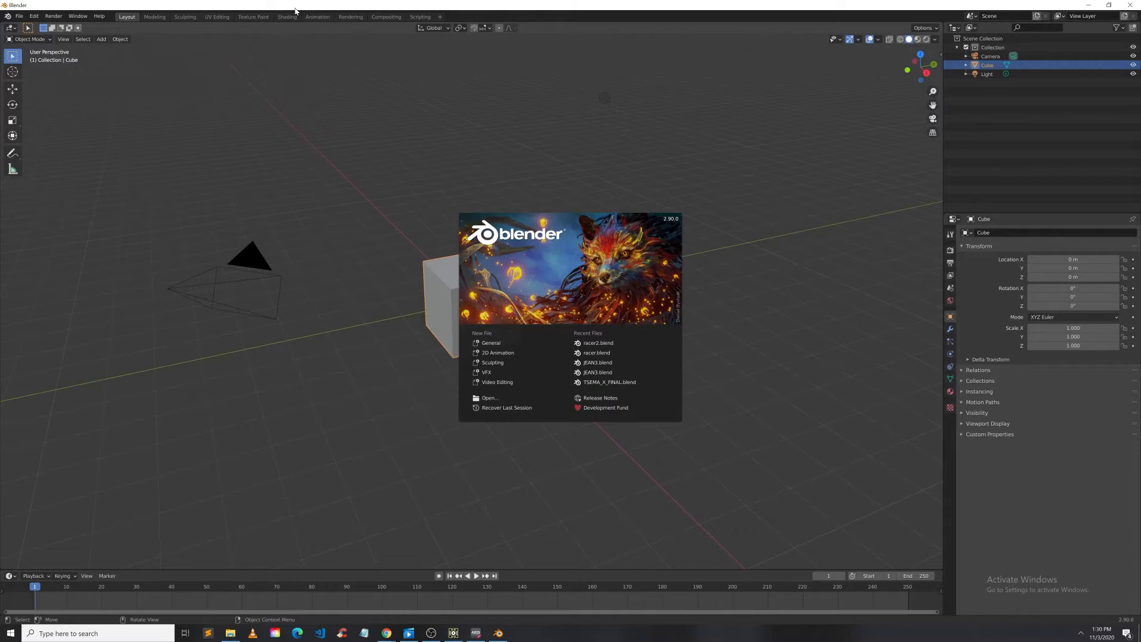
pyautogui.moveTo(295, 6); pyautogui.dragTo(409, 78)
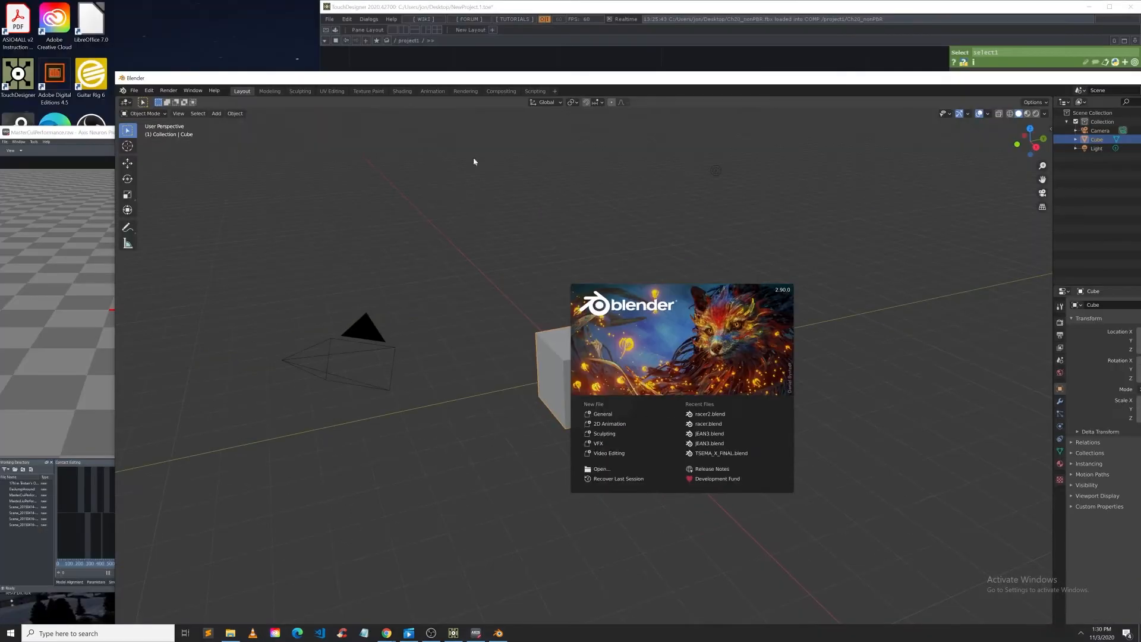
# Step: Dismiss the splash screen and delete the default cube
pyautogui.click(474, 161)
pyautogui.click(643, 390)
pyautogui.click(613, 393)
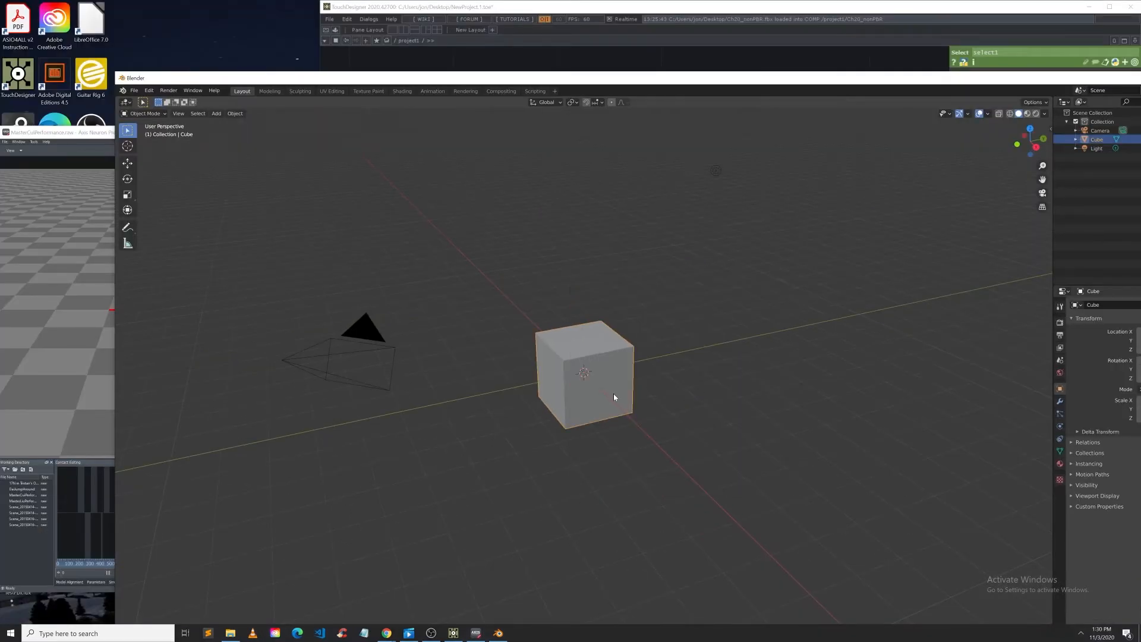
pyautogui.press('Delete')
# Step: Import Ch20_nonPBR.fbx from the Desktop as an FBX file
pyautogui.click(134, 90)
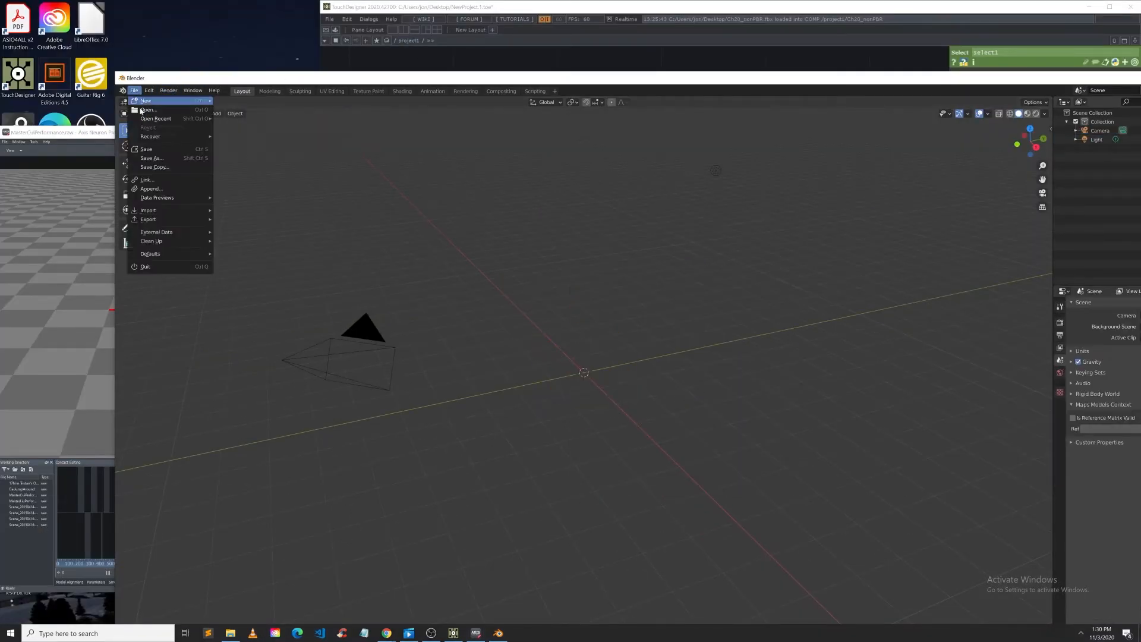
pyautogui.moveTo(184, 212)
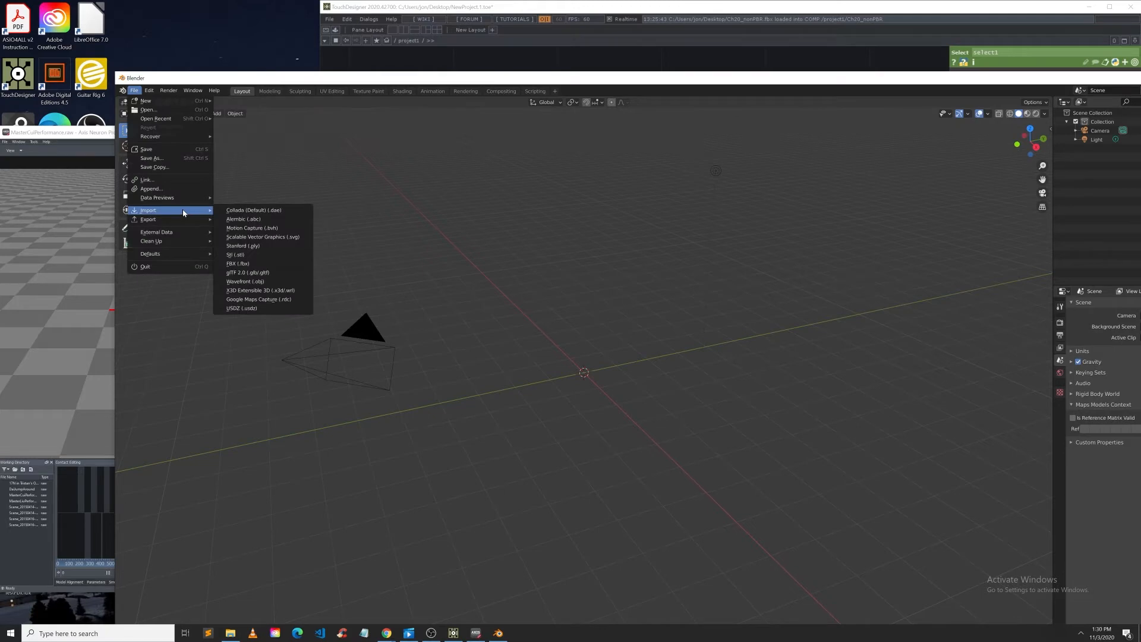
pyautogui.click(247, 263)
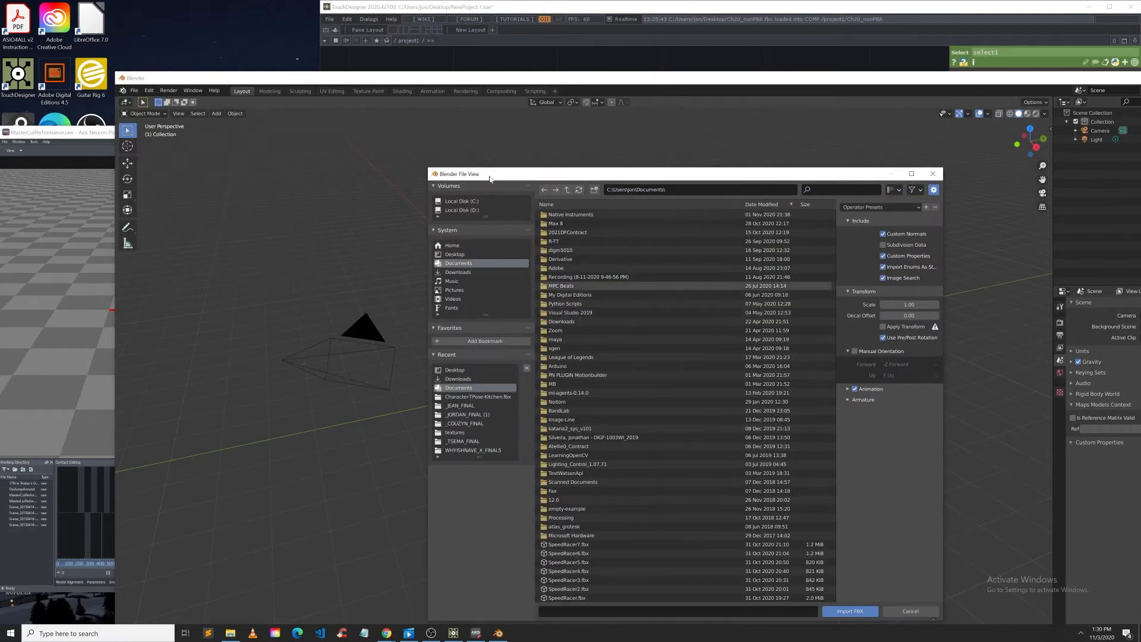
pyautogui.click(455, 255)
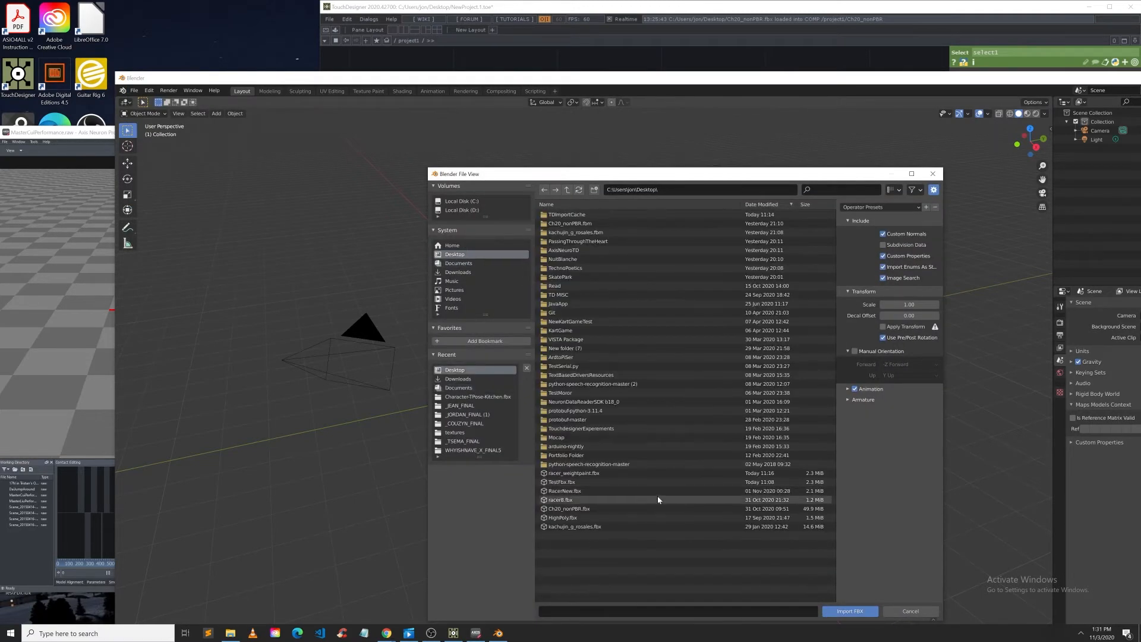
pyautogui.click(562, 509)
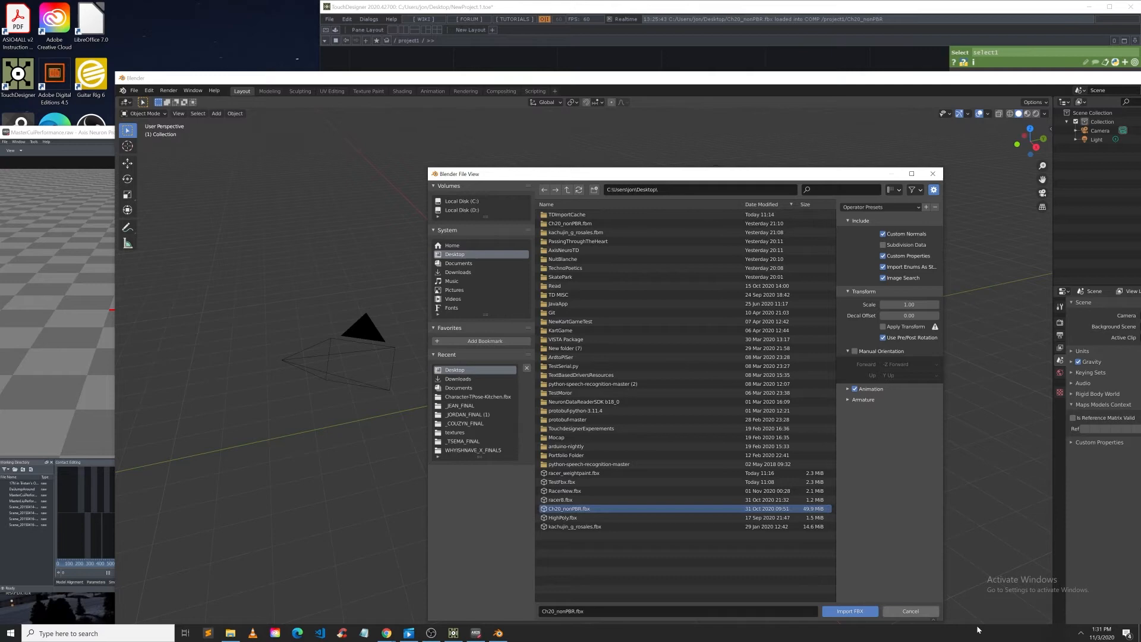
pyautogui.click(856, 611)
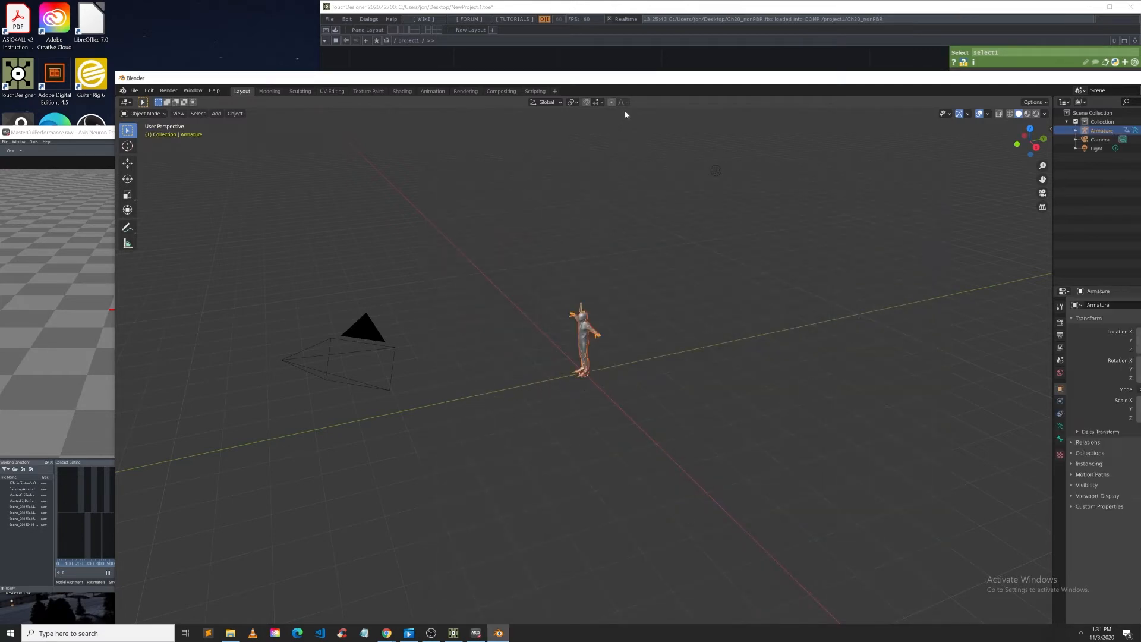
# Step: Enable In Front in the armature's Viewport Display settings to show its bones over the character mesh in front view
pyautogui.doubleClick(556, 80)
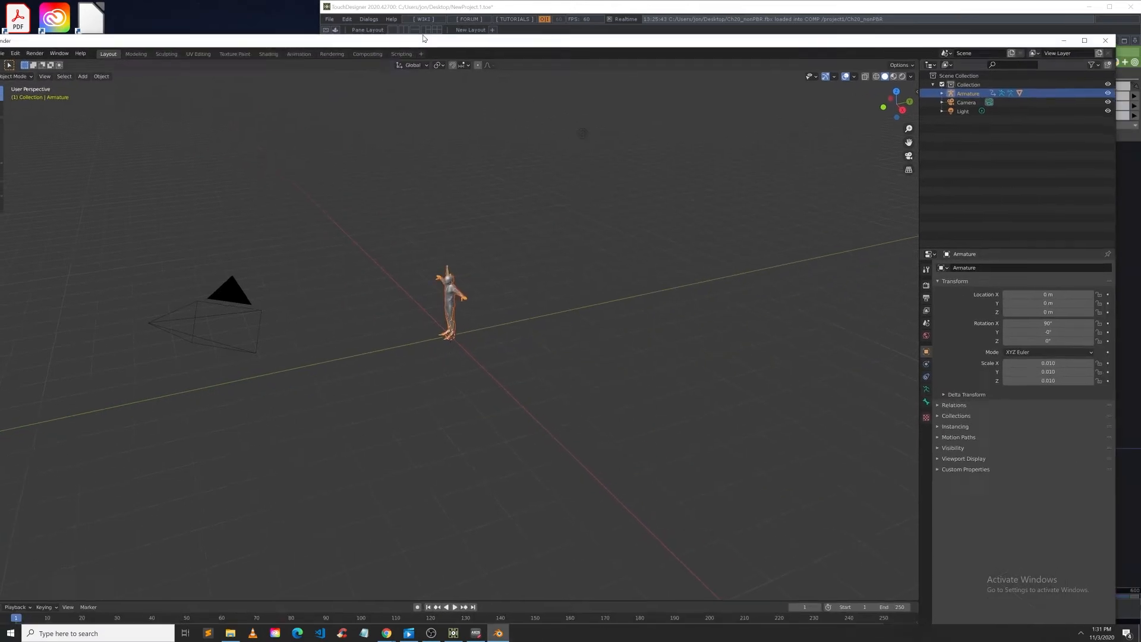
pyautogui.scroll(8, 559, 207)
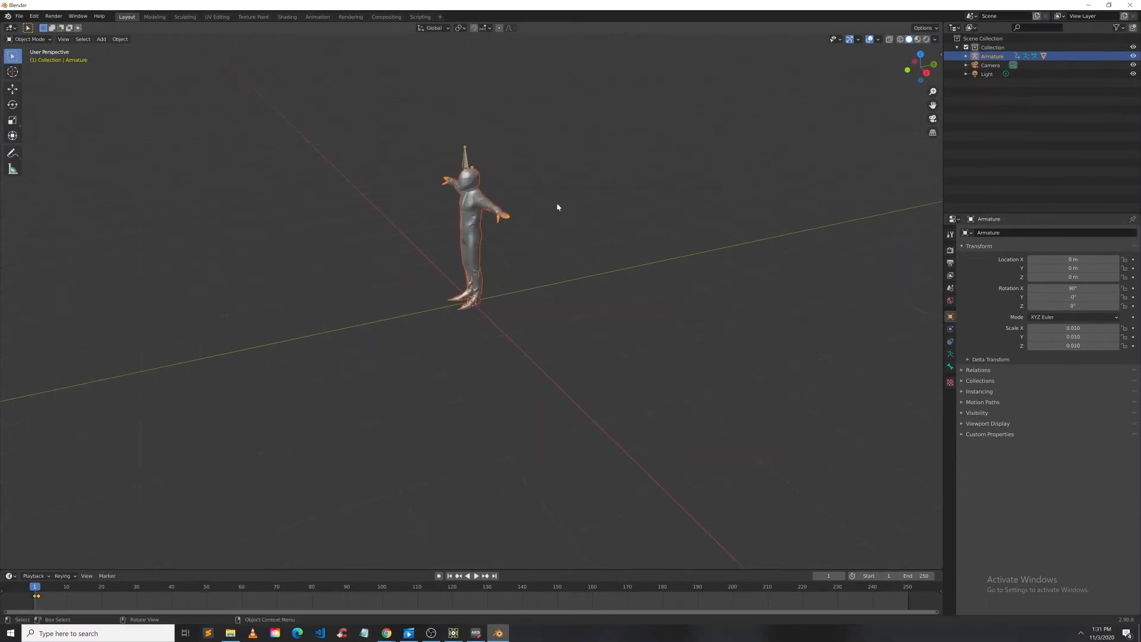
pyautogui.click(926, 74)
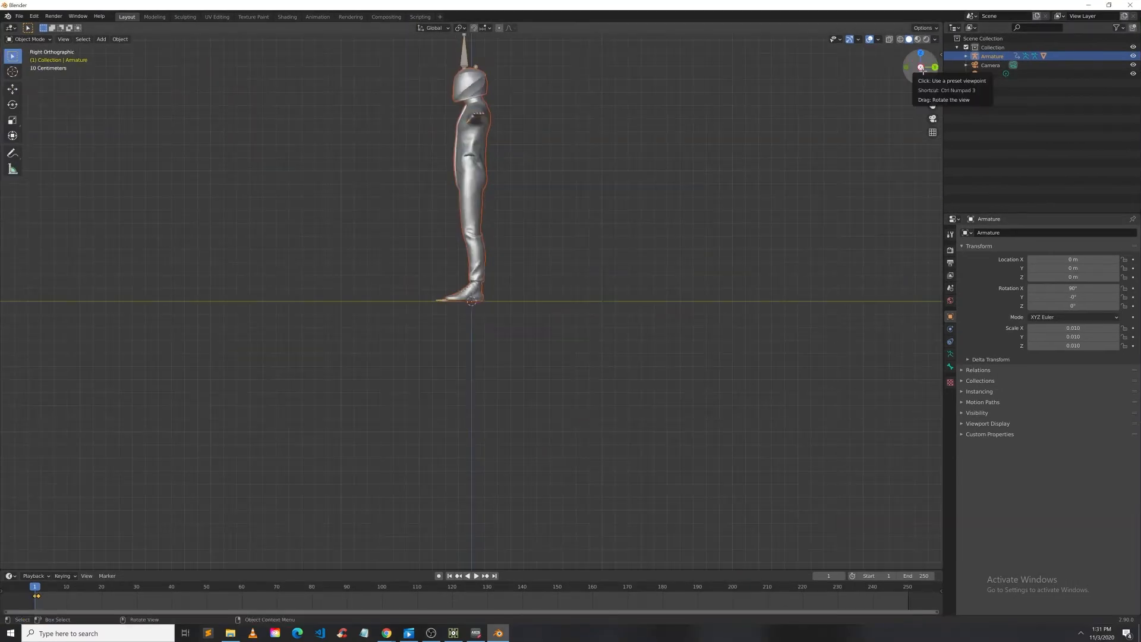
pyautogui.moveTo(926, 74); pyautogui.dragTo(923, 67)
pyautogui.click(926, 67)
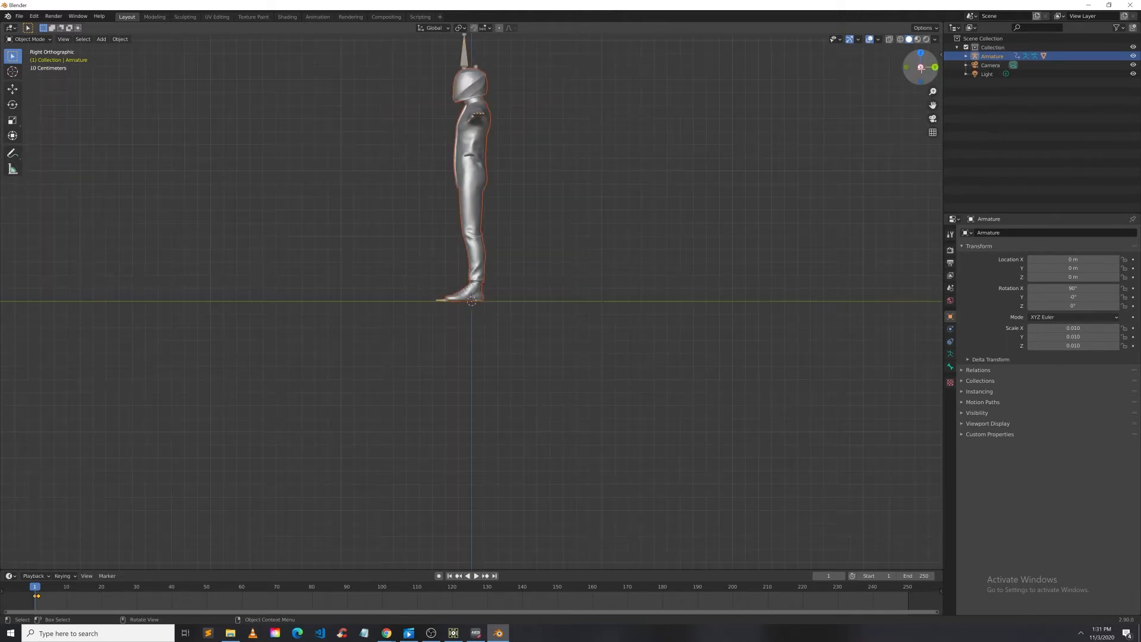
pyautogui.click(936, 67)
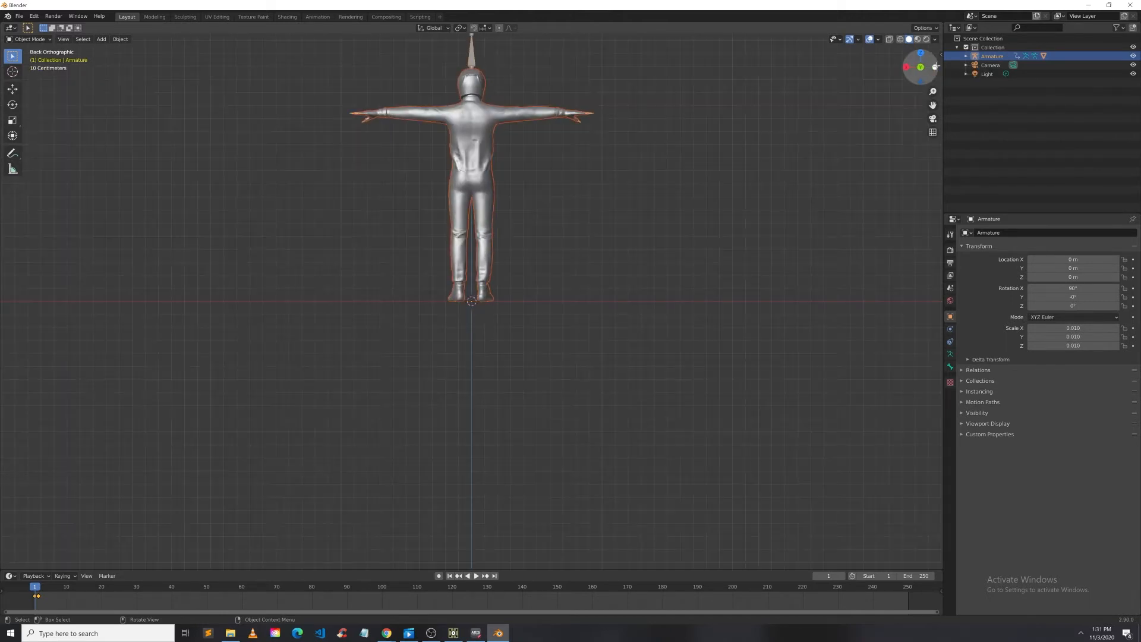
pyautogui.click(936, 66)
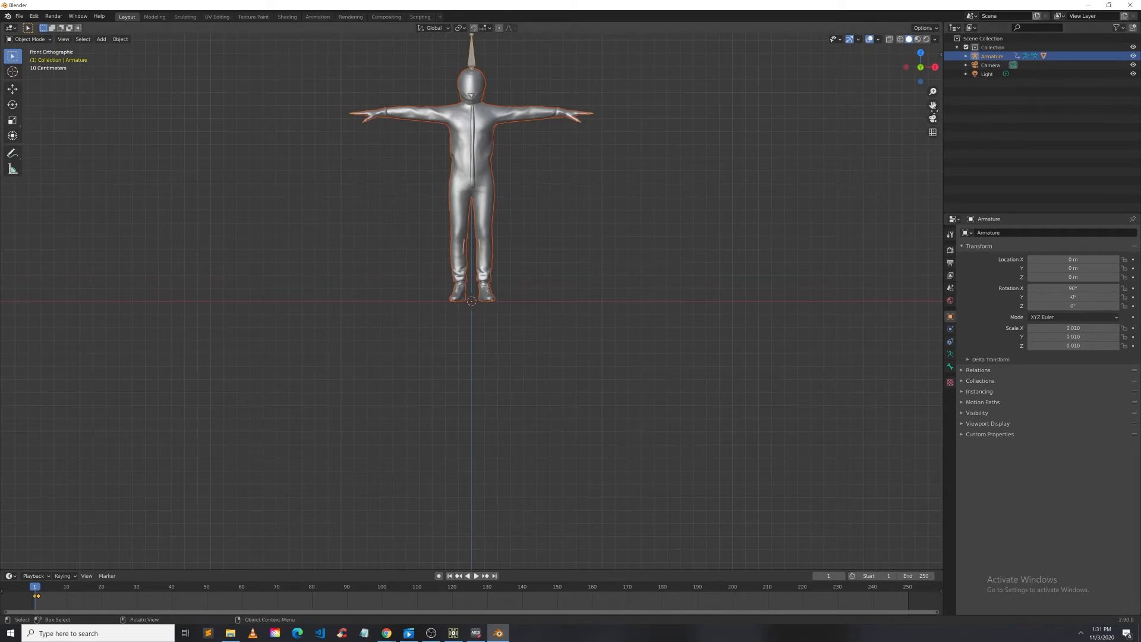
pyautogui.moveTo(935, 111); pyautogui.dragTo(950, 261)
pyautogui.scroll(3, 510, 239)
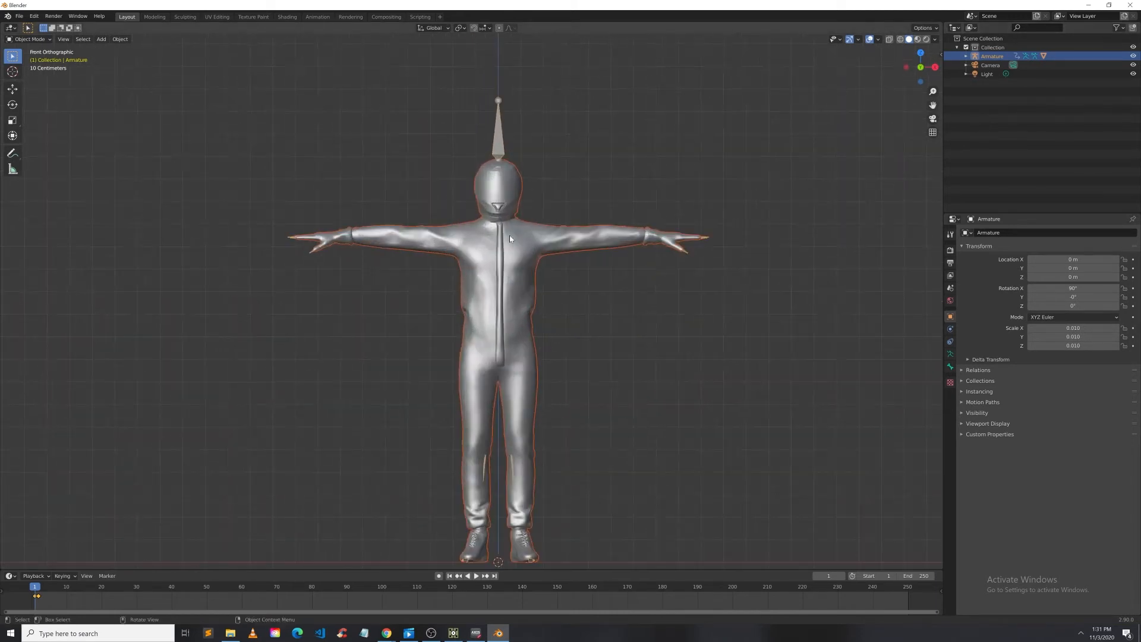
pyautogui.hotkey('alt', 'a')
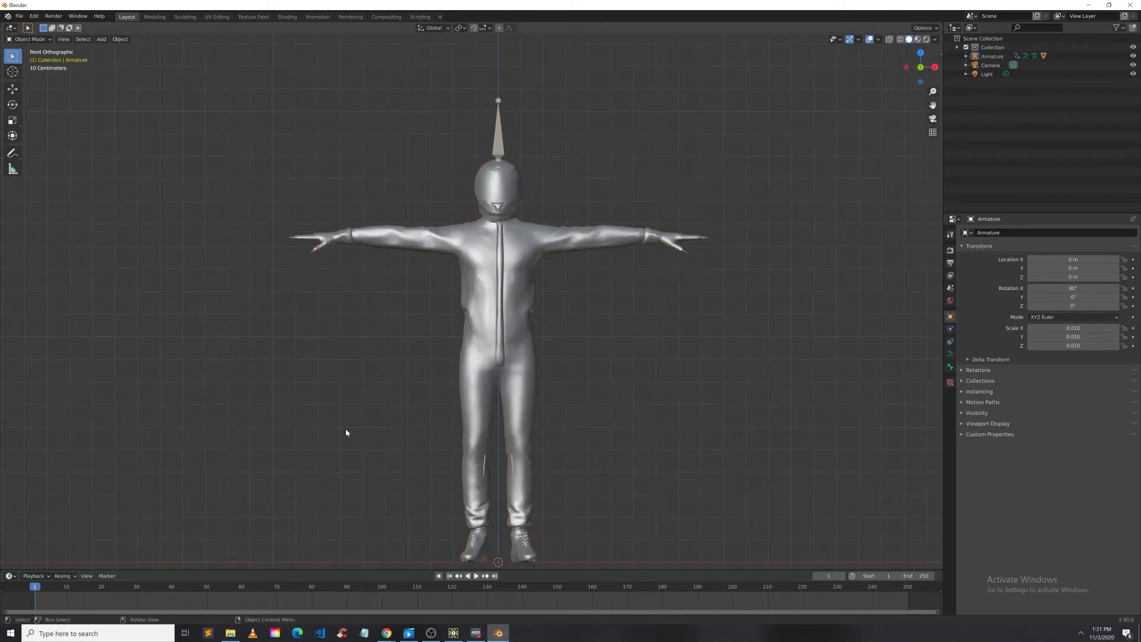
pyautogui.click(499, 145)
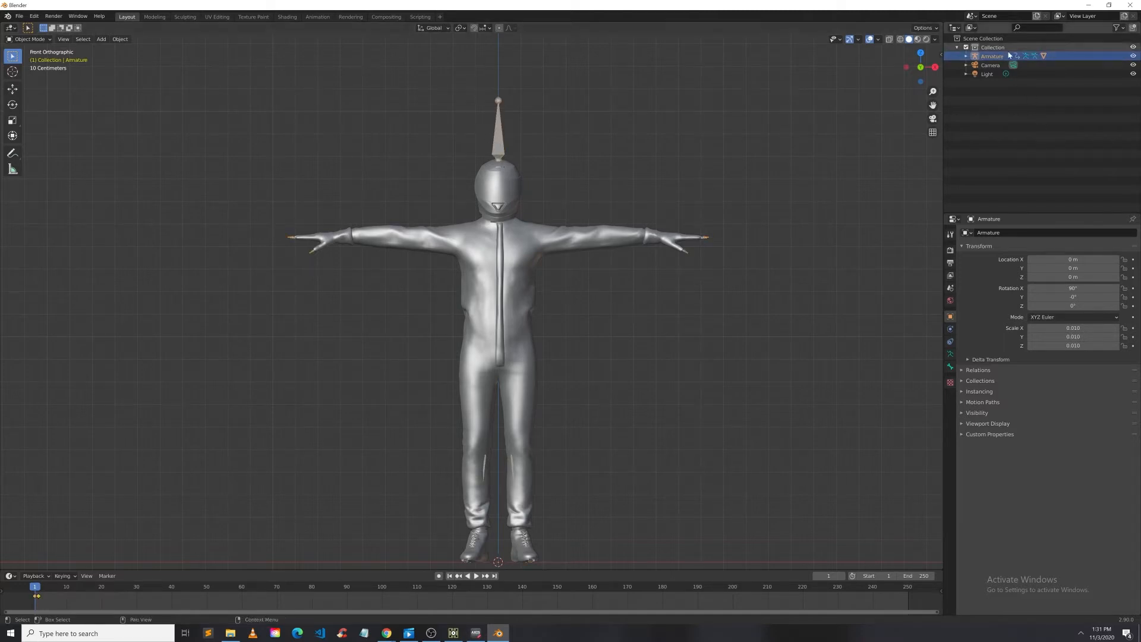
pyautogui.click(964, 425)
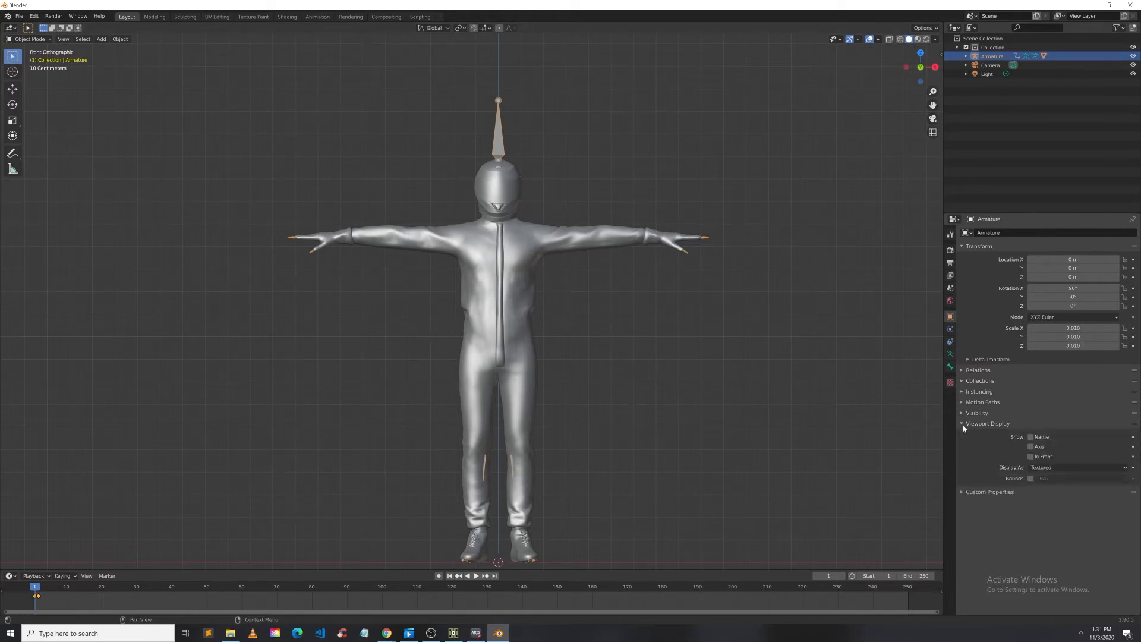
pyautogui.click(1031, 457)
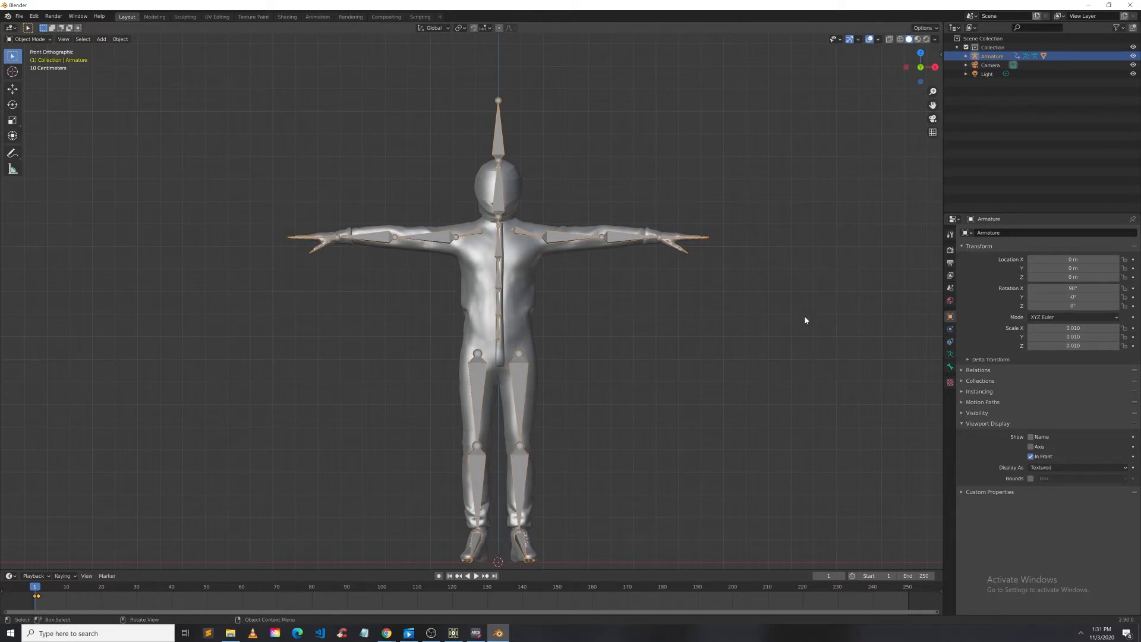
pyautogui.click(582, 295)
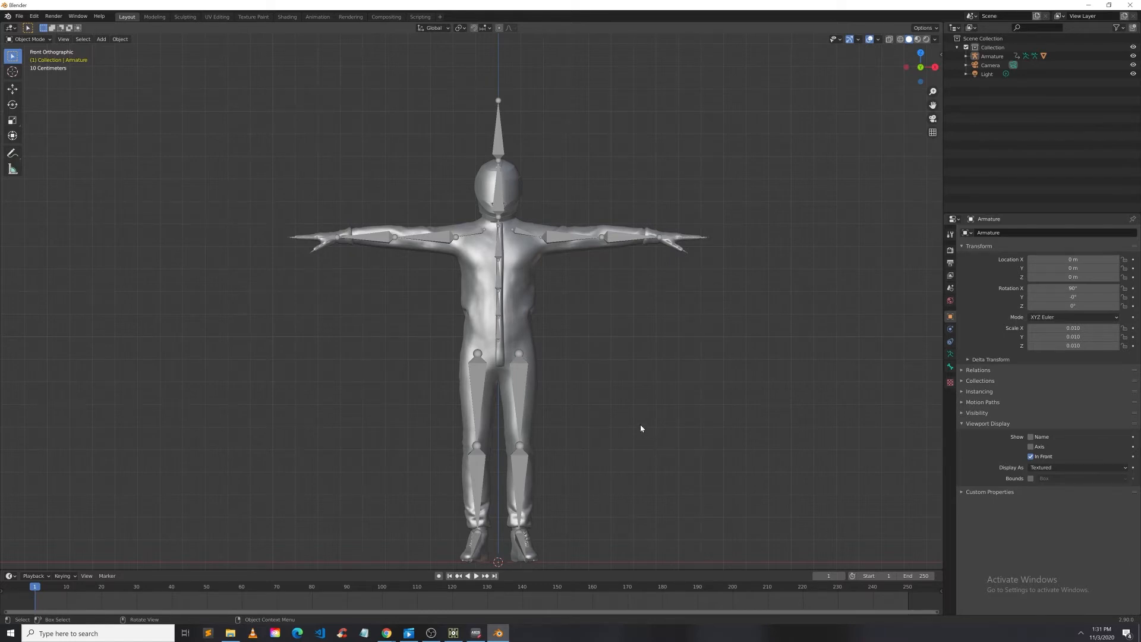
# Step: Scrub through the Kinect V2 and TouchDesigner rigging tutorial video in the browser for reference
pyautogui.moveTo(601, 321)
pyautogui.mouseDown(button='middle')
pyautogui.moveTo(535, 338)
pyautogui.moveTo(464, 330)
pyautogui.moveTo(606, 324)
pyautogui.mouseUp(button='middle')
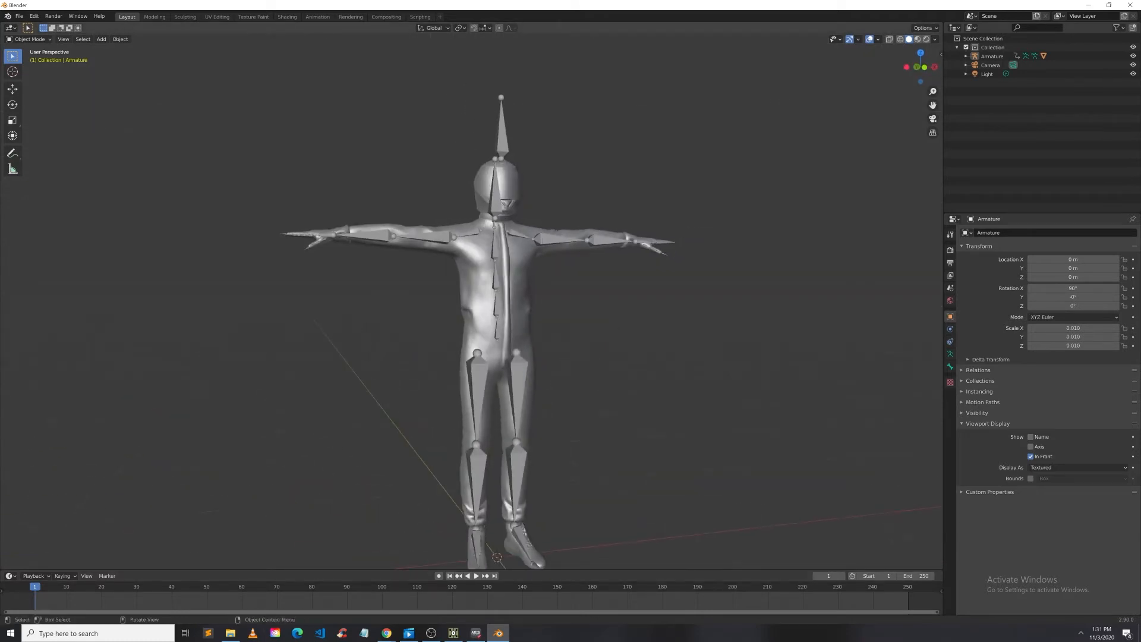
pyautogui.click(400, 600)
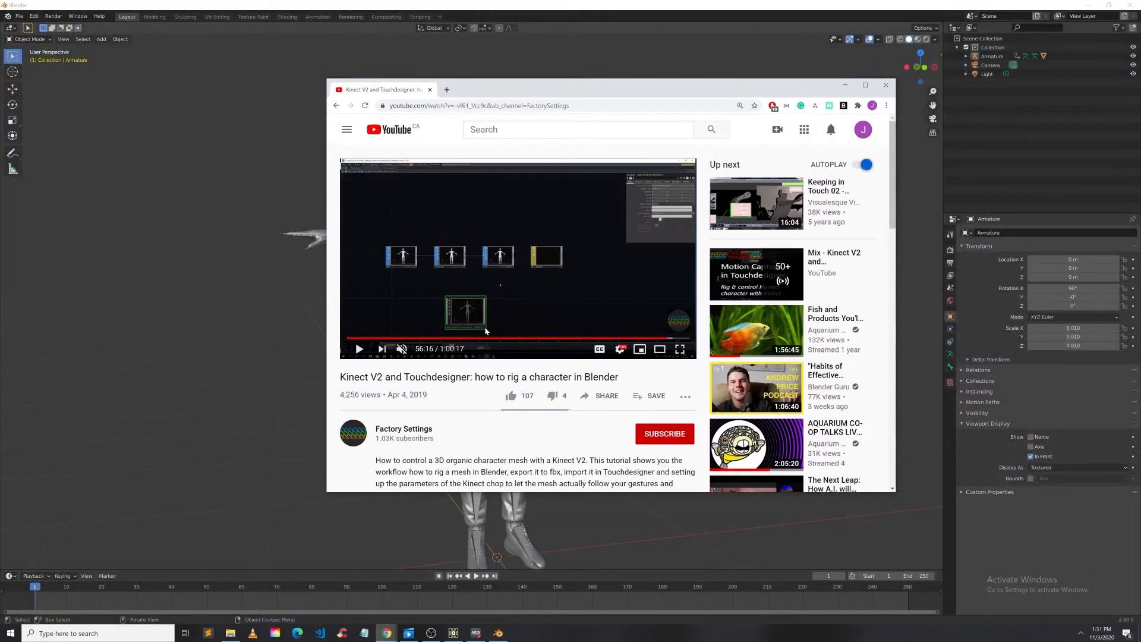
pyautogui.click(486, 338)
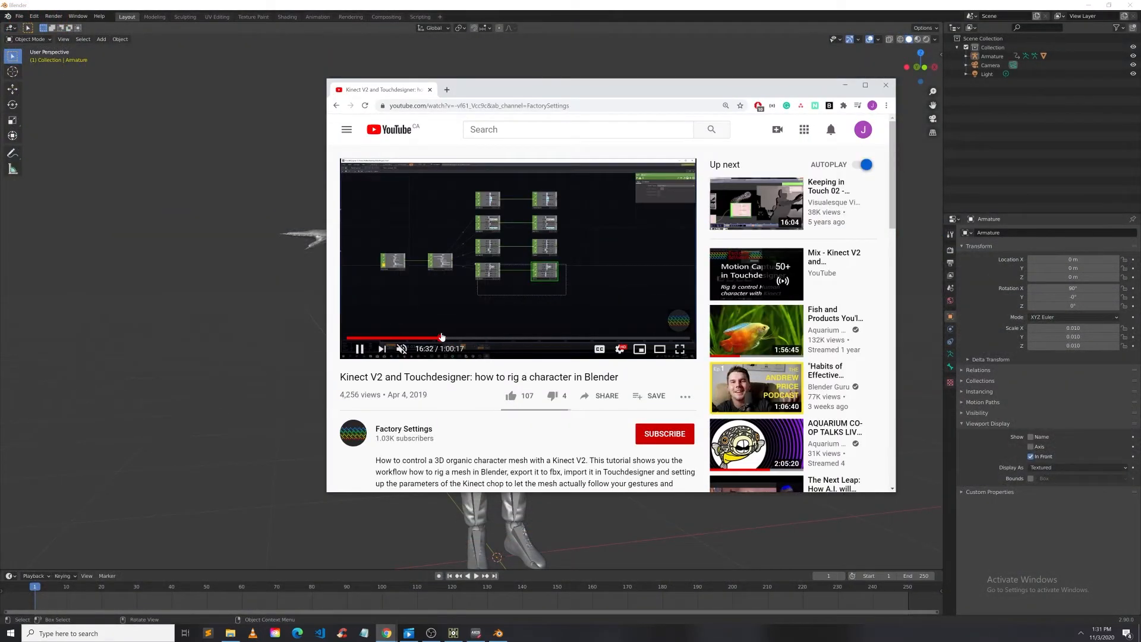
pyautogui.click(442, 337)
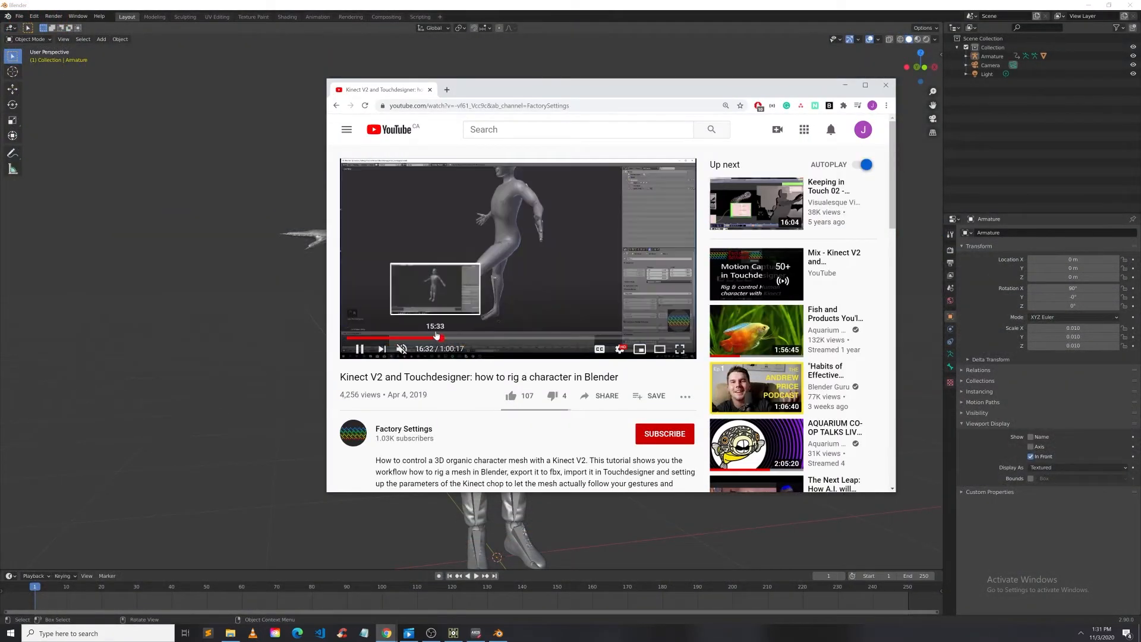
pyautogui.click(521, 252)
pyautogui.click(415, 337)
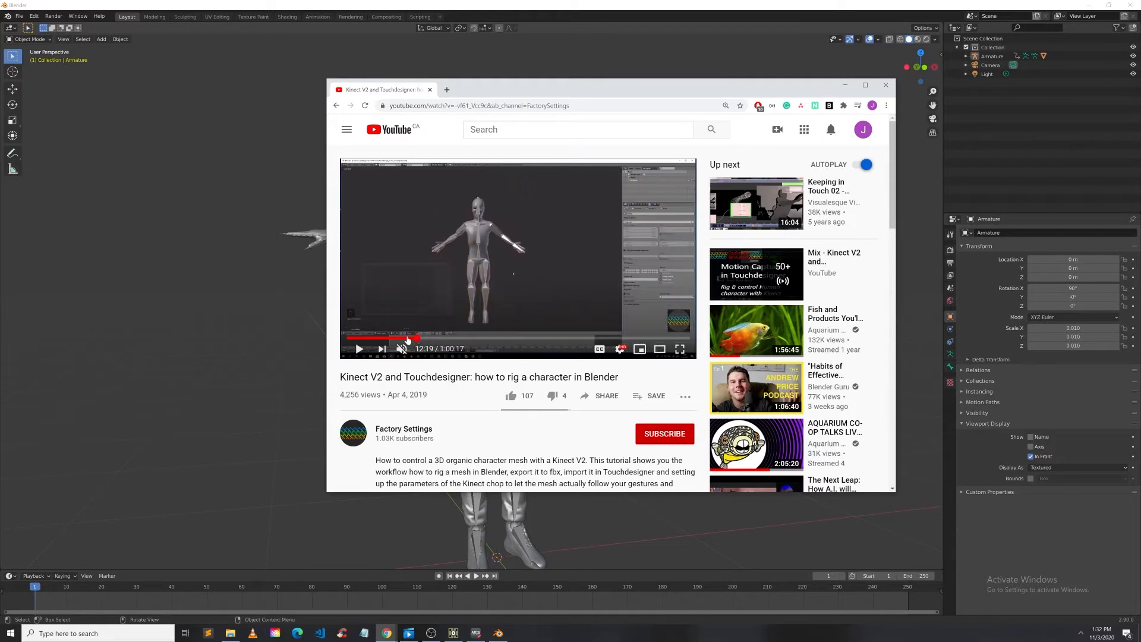
pyautogui.click(408, 338)
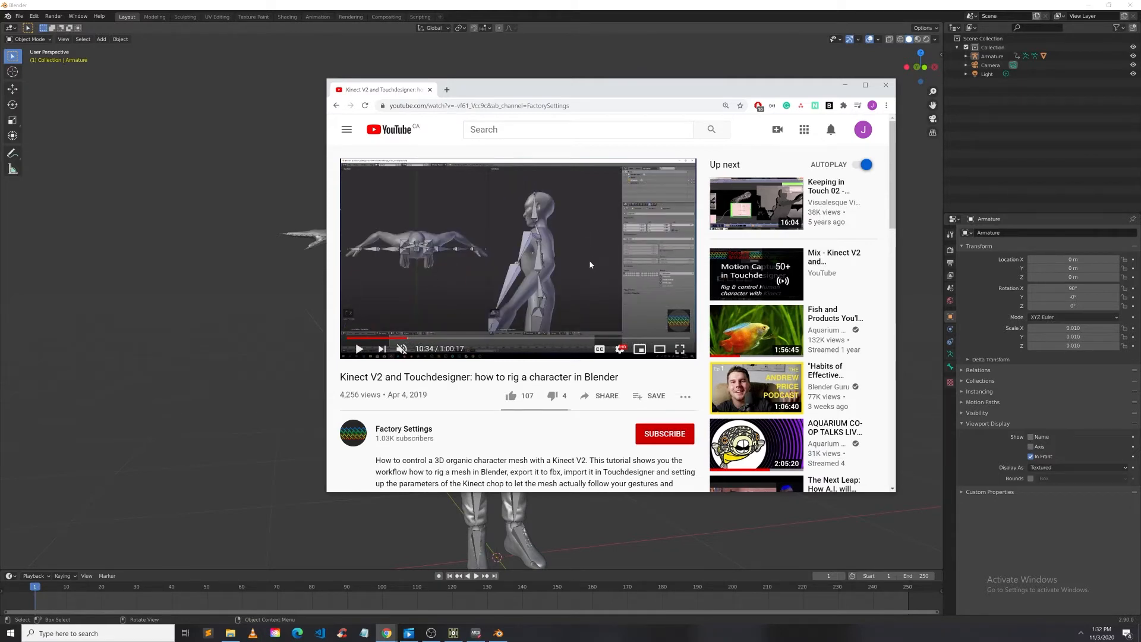
pyautogui.click(885, 85)
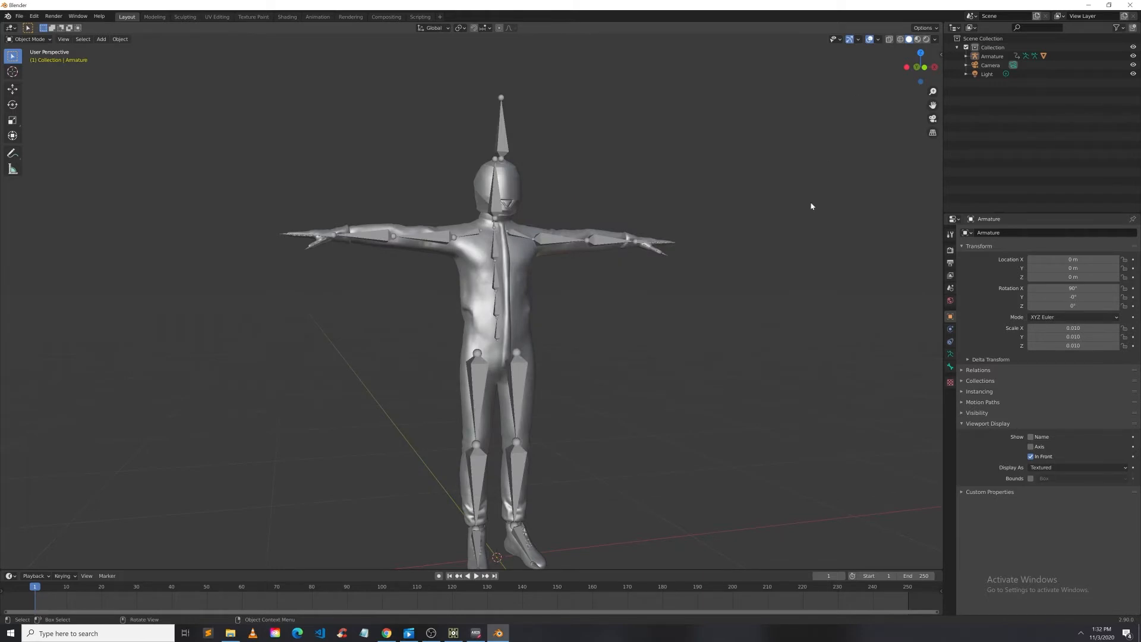
# Step: Import kachujin_g_rosales.fbx from the Desktop as an FBX file
pyautogui.moveTo(810, 208); pyautogui.dragTo(810, 291, button='middle')
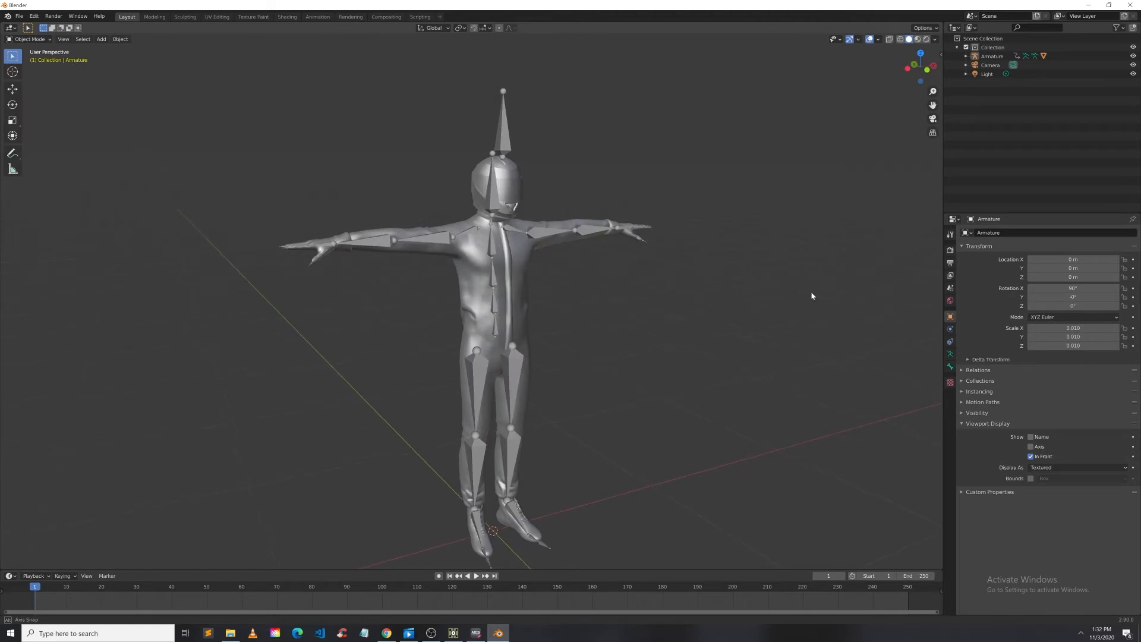
pyautogui.click(19, 16)
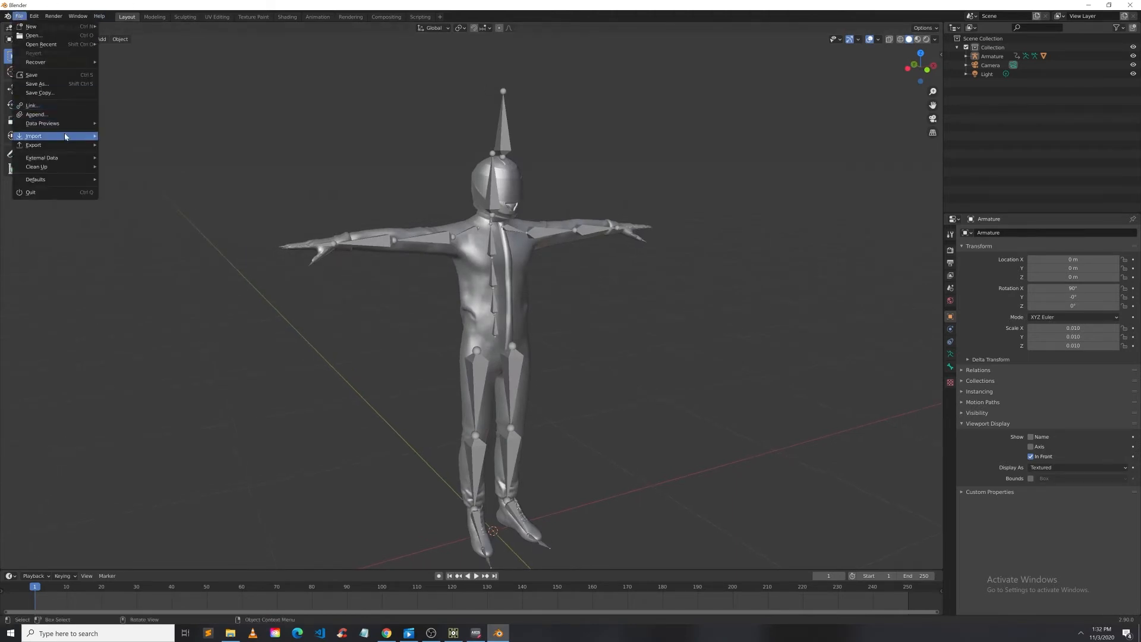
pyautogui.moveTo(89, 137)
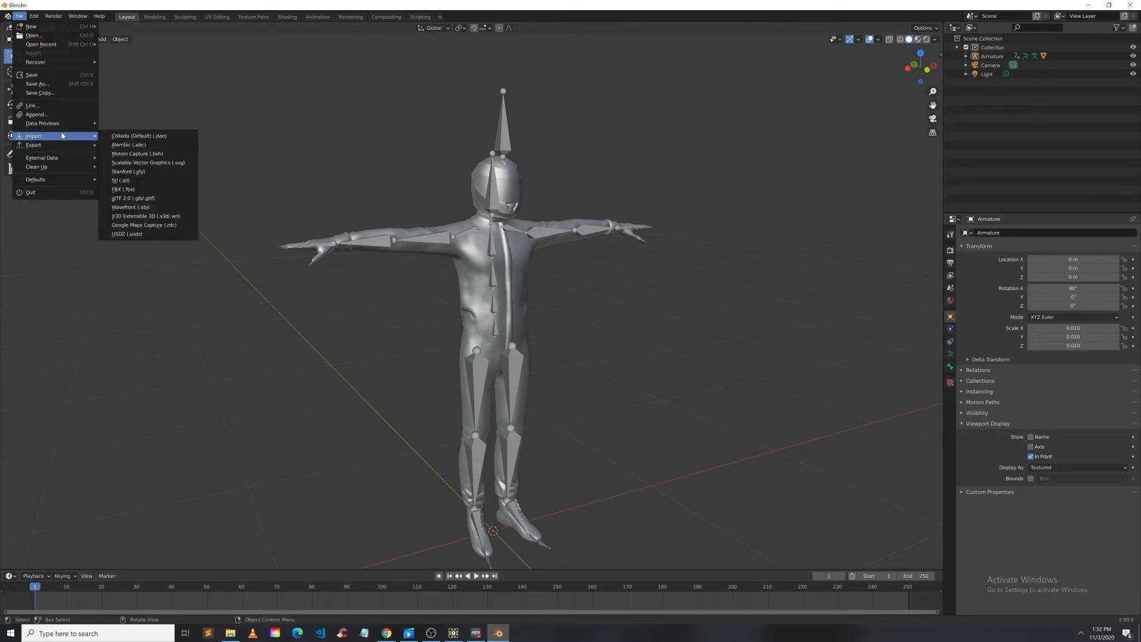
pyautogui.click(132, 189)
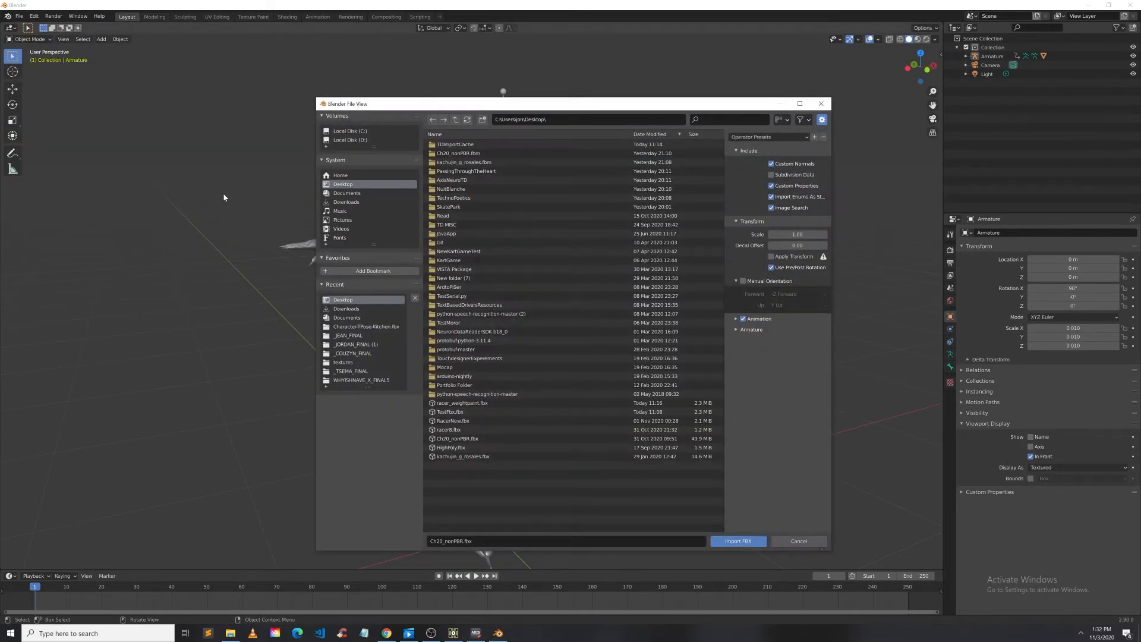
pyautogui.click(469, 456)
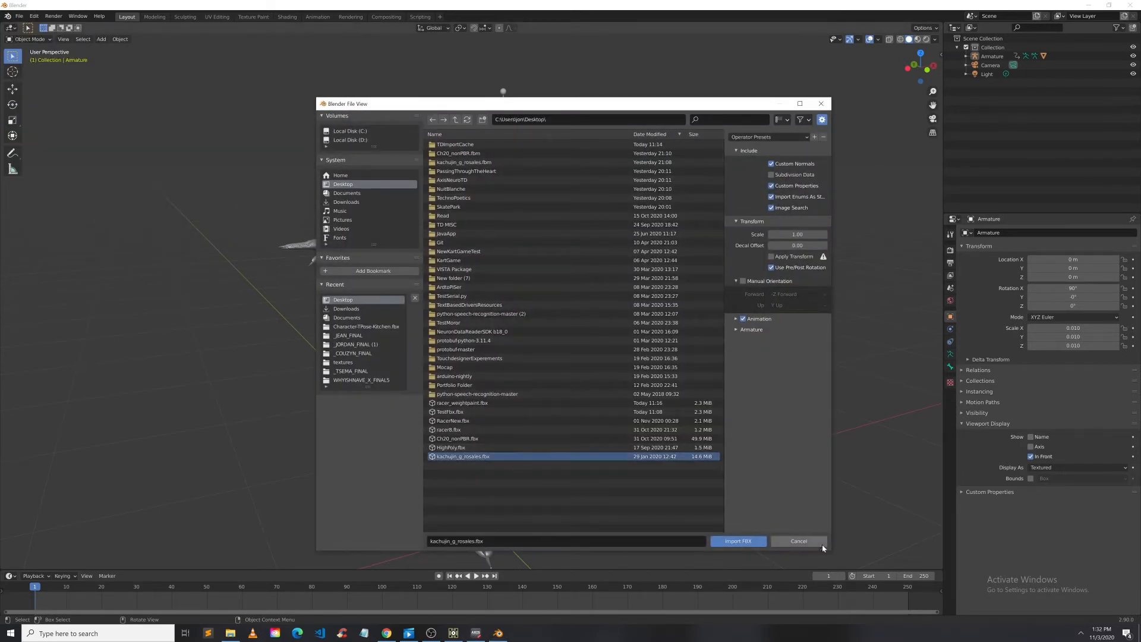
pyautogui.click(739, 541)
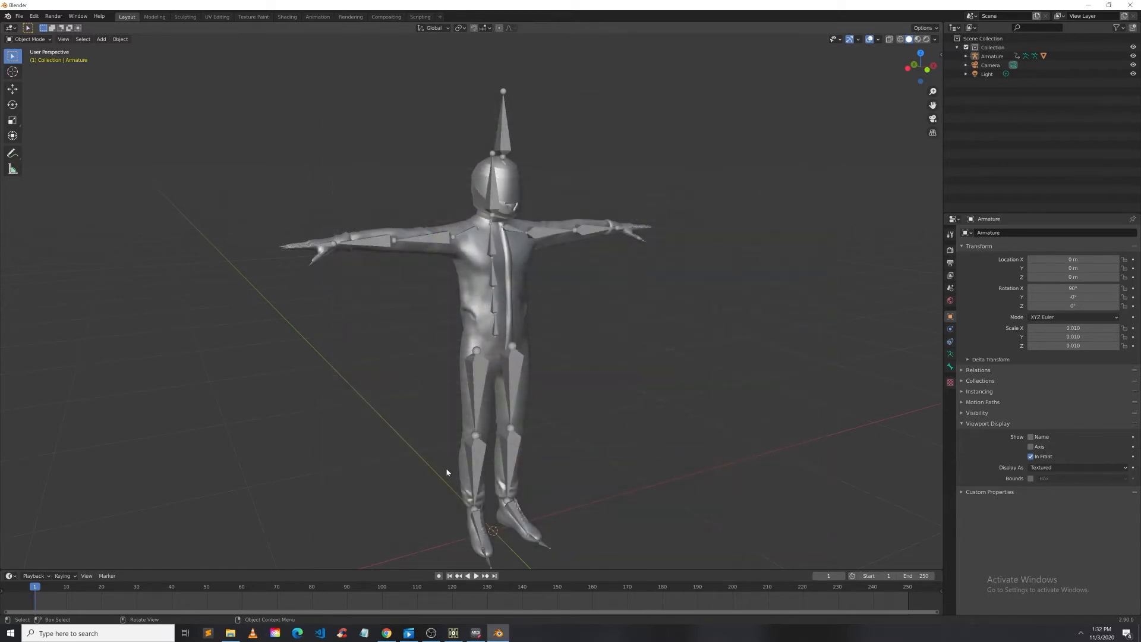
# Step: Move the imported Kachujin armature beside the first character, about 1.28 m along X
pyautogui.moveTo(818, 426)
pyautogui.mouseDown(button='middle')
pyautogui.moveTo(809, 453)
pyautogui.moveTo(808, 411)
pyautogui.mouseUp(button='middle')
pyautogui.click(12, 88)
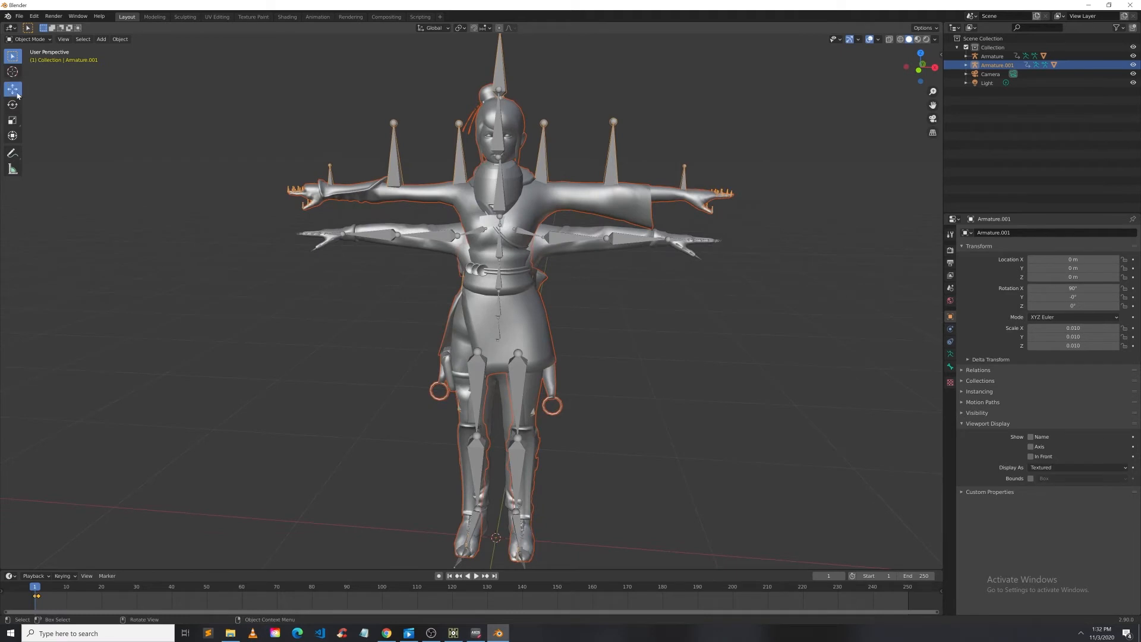
pyautogui.moveTo(534, 542); pyautogui.dragTo(815, 561)
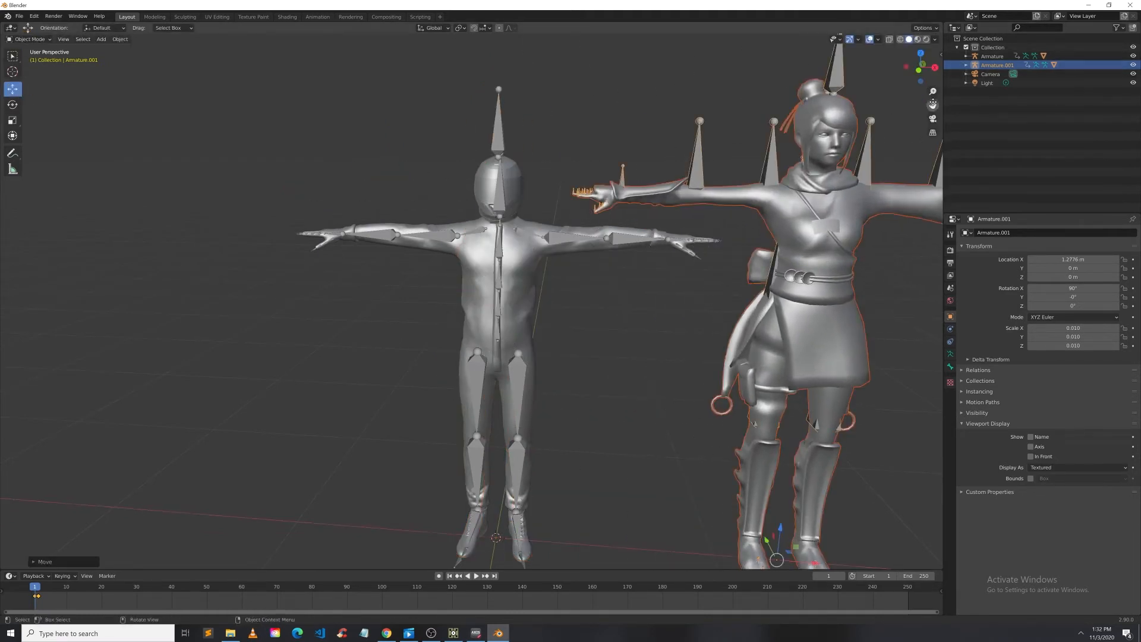
# Step: Enable In Front on the Kachujin armature's viewport display to show its bones over the mesh
pyautogui.moveTo(933, 105); pyautogui.dragTo(674, 75)
pyautogui.click(648, 185)
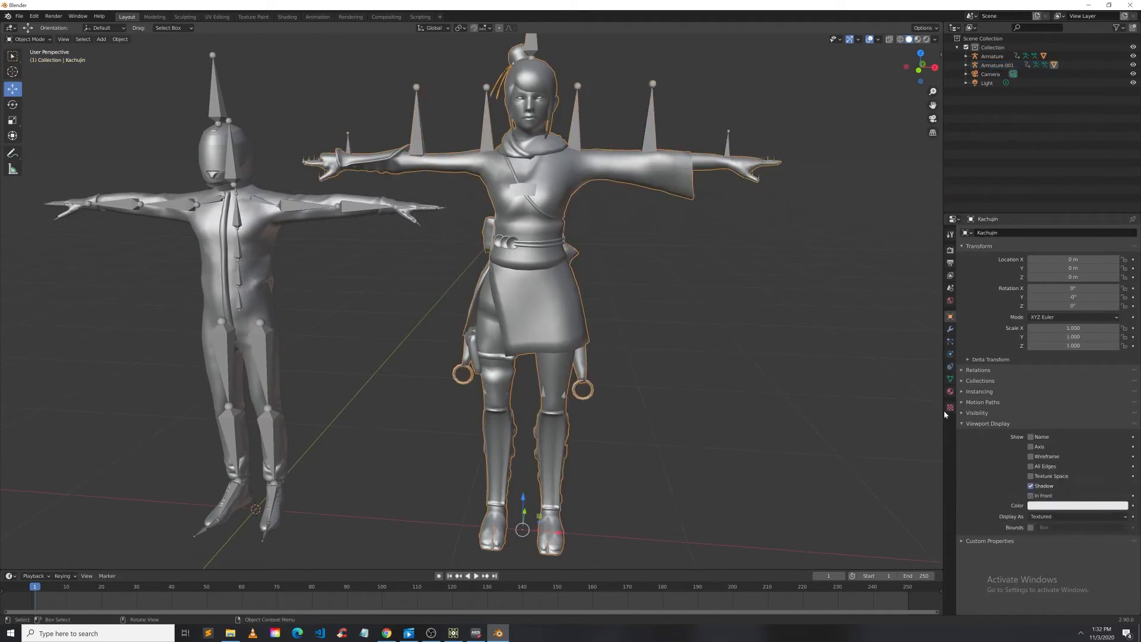
pyautogui.click(1031, 497)
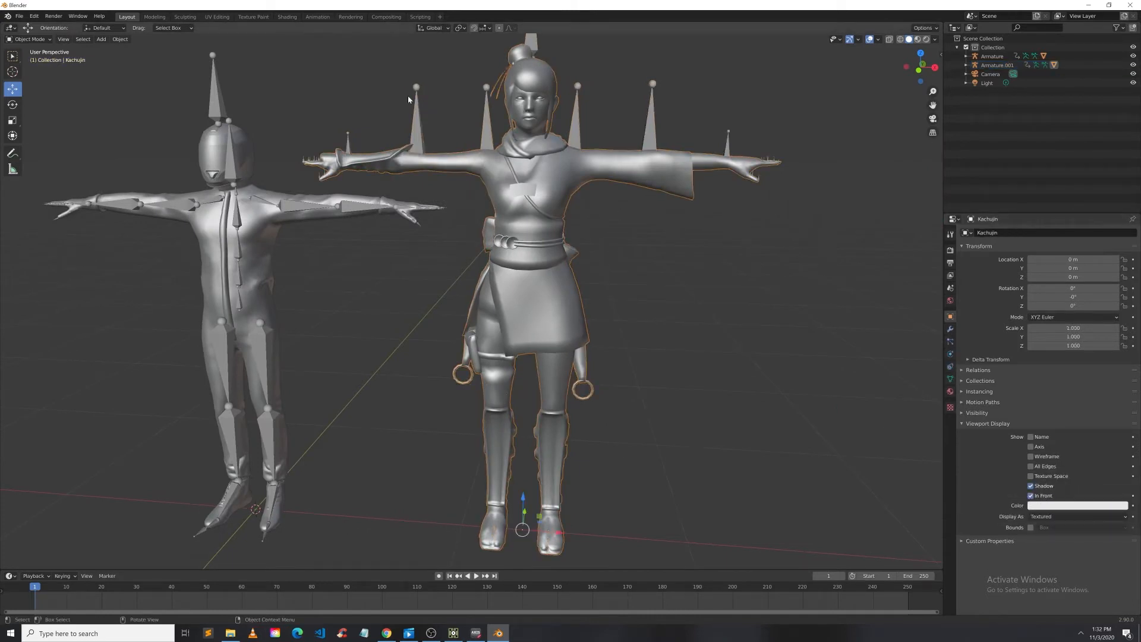
pyautogui.click(580, 107)
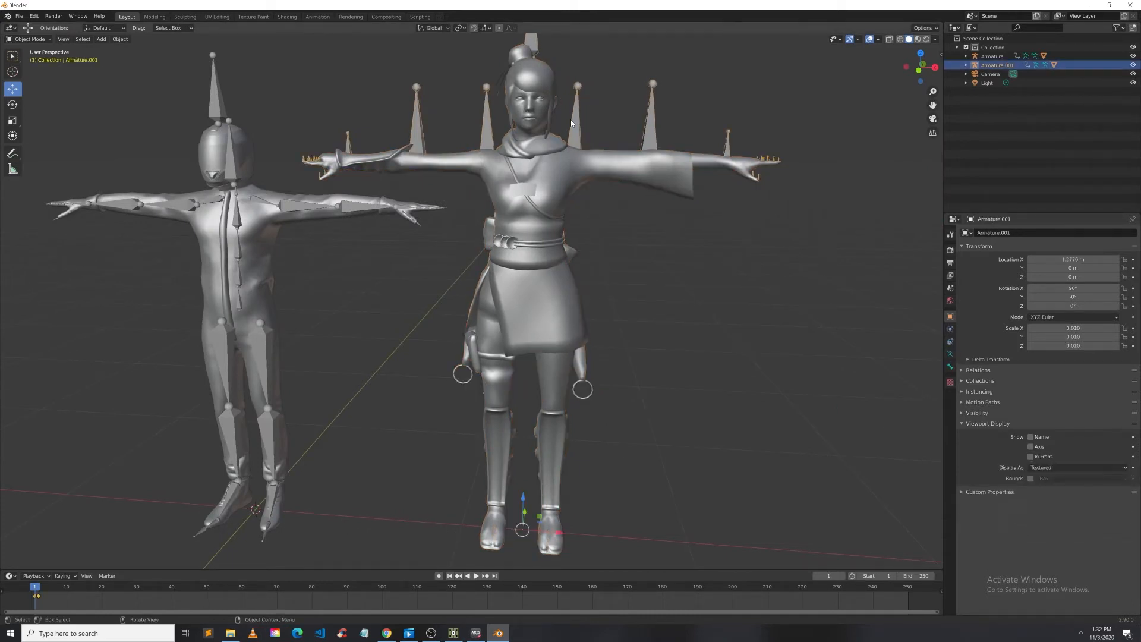
pyautogui.click(1031, 456)
# Step: Inspect the Kachujin rig's bones against its mesh from different angles
pyautogui.click(481, 202)
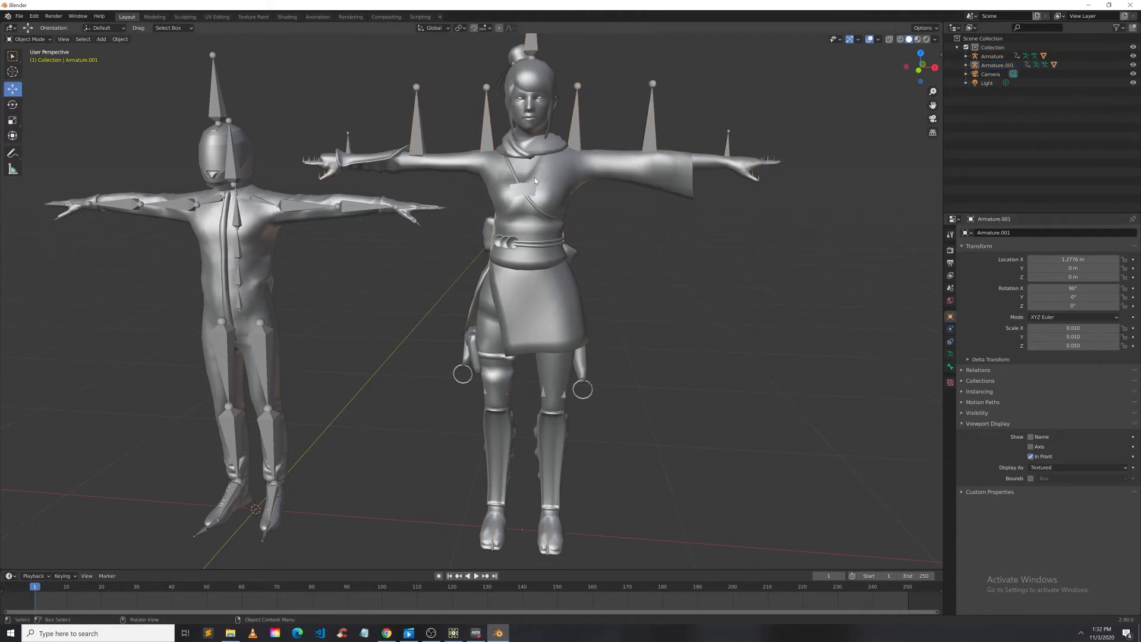
pyautogui.click(533, 178)
pyautogui.click(730, 312)
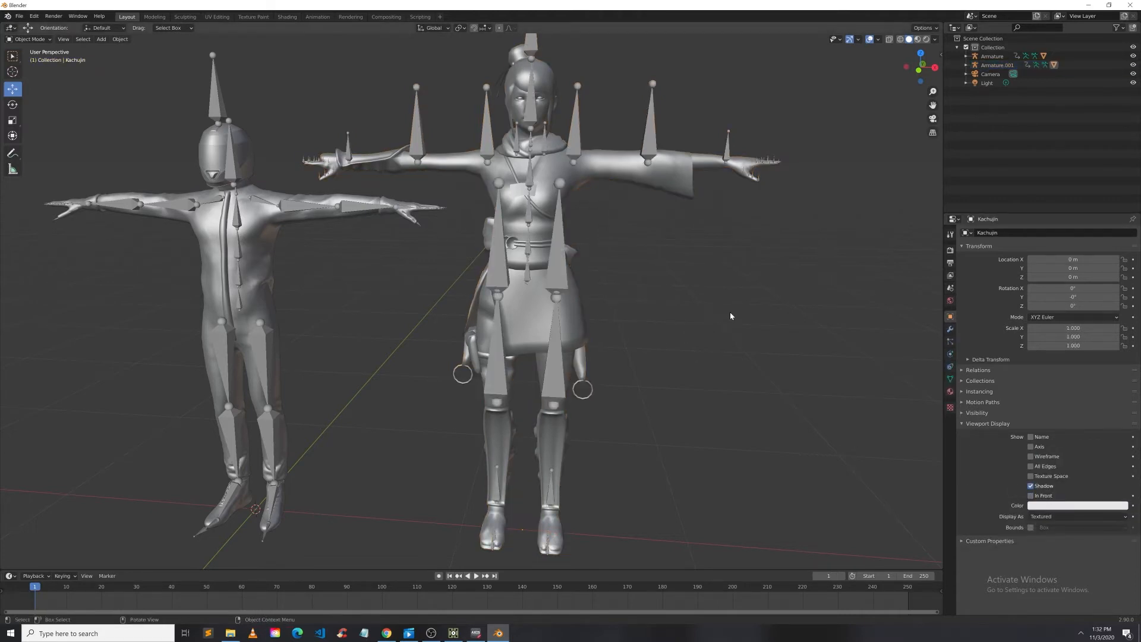
pyautogui.moveTo(730, 312); pyautogui.dragTo(749, 310, button='middle')
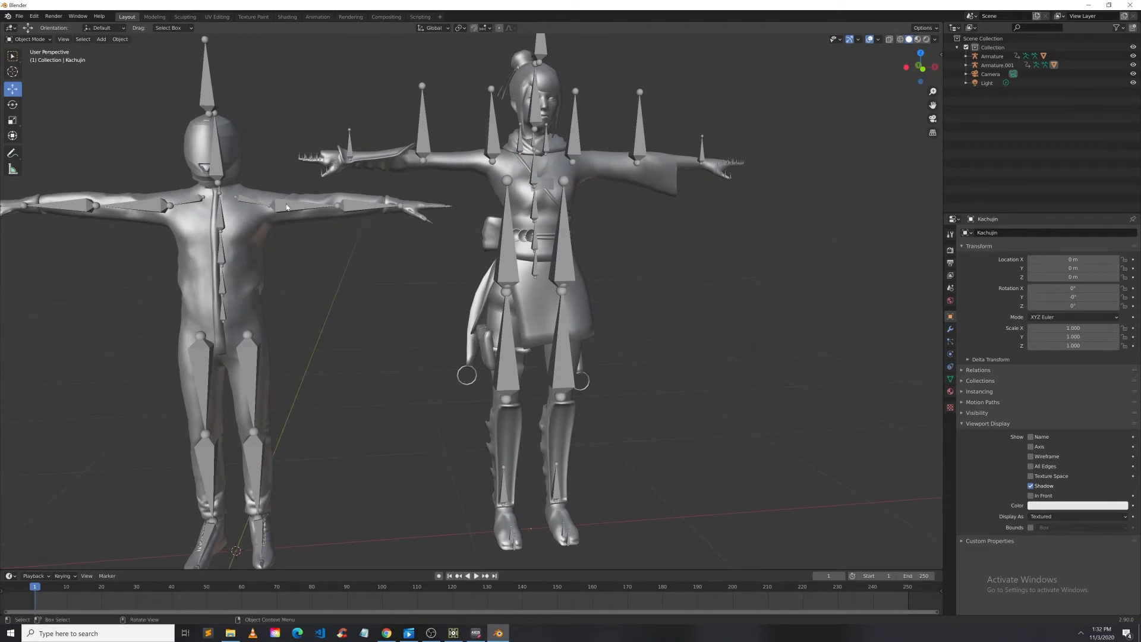
pyautogui.scroll(-2, 749, 309)
pyautogui.scroll(1, 608, 283)
pyautogui.moveTo(683, 275); pyautogui.dragTo(680, 274, button='middle')
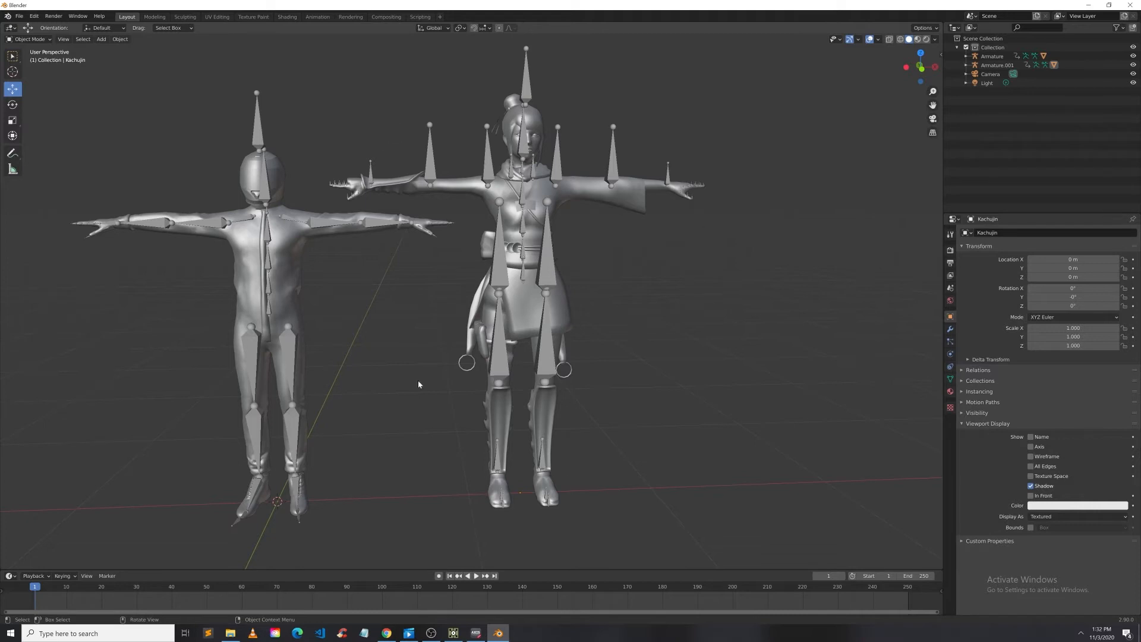
# Step: Inspect individual leg and arm bones of the Kachujin armature in Edit Mode, then return to Object Mode
pyautogui.click(545, 266)
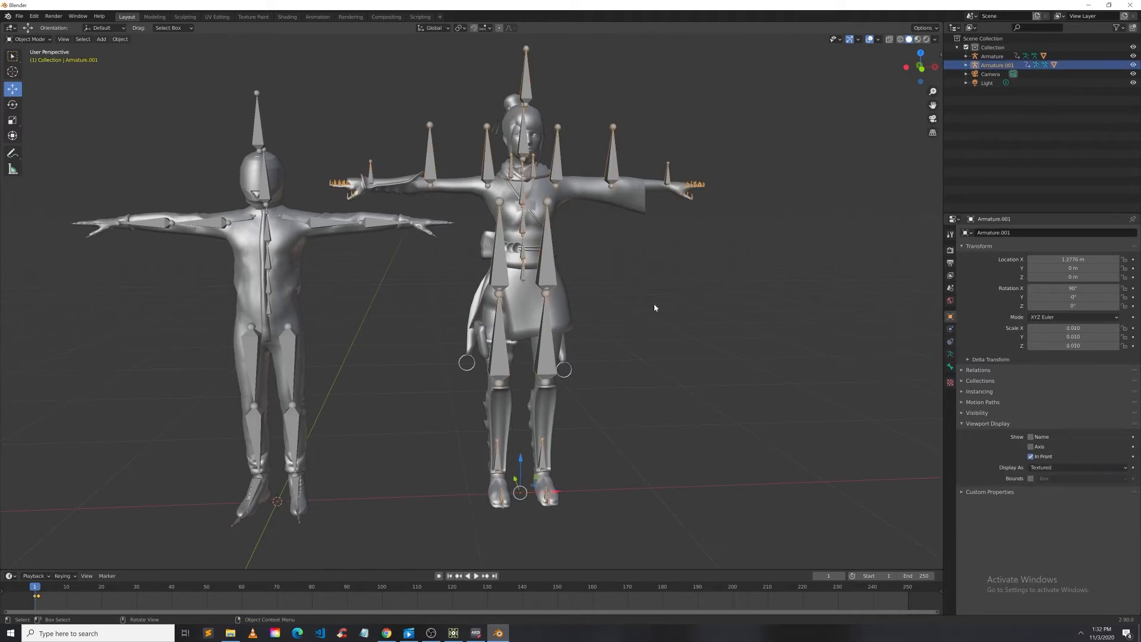
pyautogui.click(30, 40)
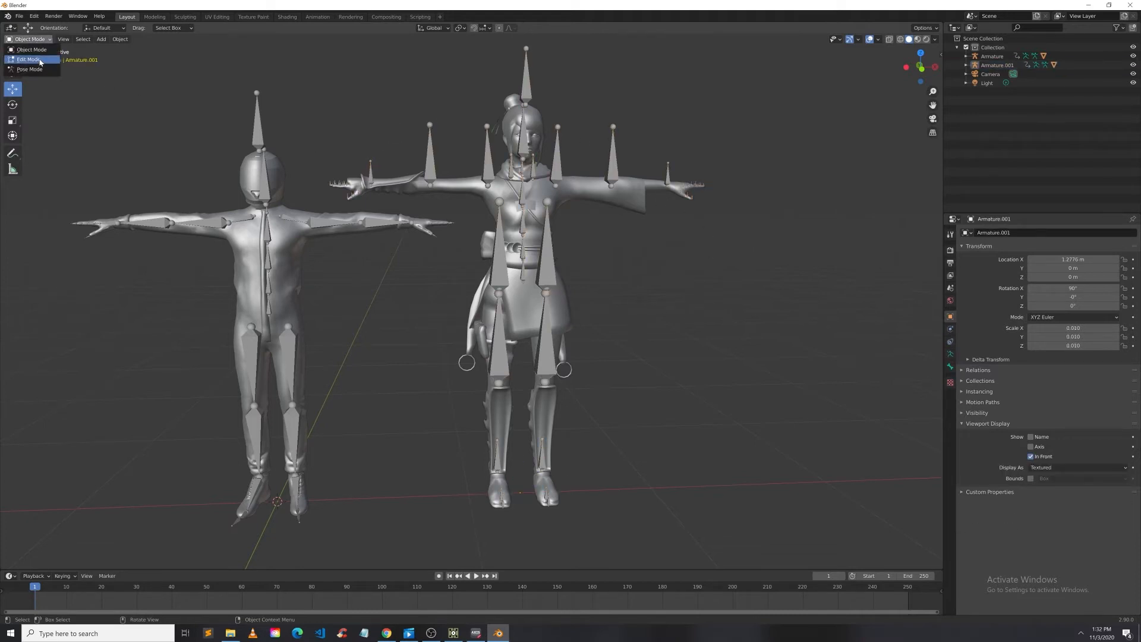
pyautogui.click(37, 60)
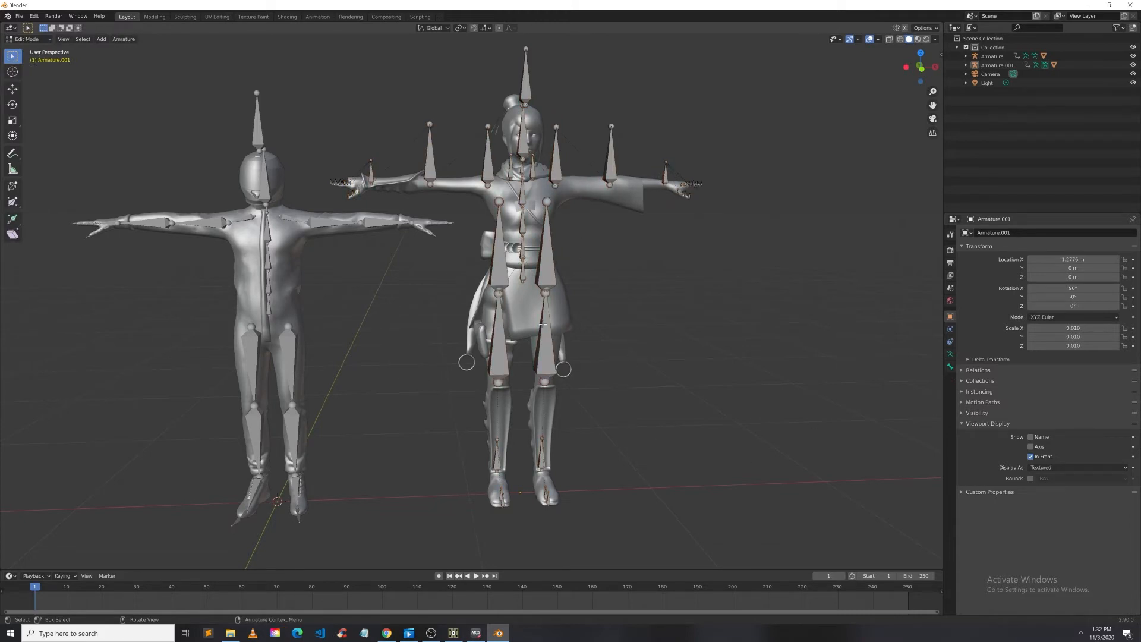
pyautogui.click(499, 275)
pyautogui.click(551, 269)
pyautogui.click(541, 351)
pyautogui.moveTo(720, 260)
pyautogui.mouseDown(button='middle')
pyautogui.moveTo(563, 275)
pyautogui.moveTo(502, 232)
pyautogui.moveTo(451, 259)
pyautogui.moveTo(594, 270)
pyautogui.moveTo(719, 257)
pyautogui.mouseUp(button='middle')
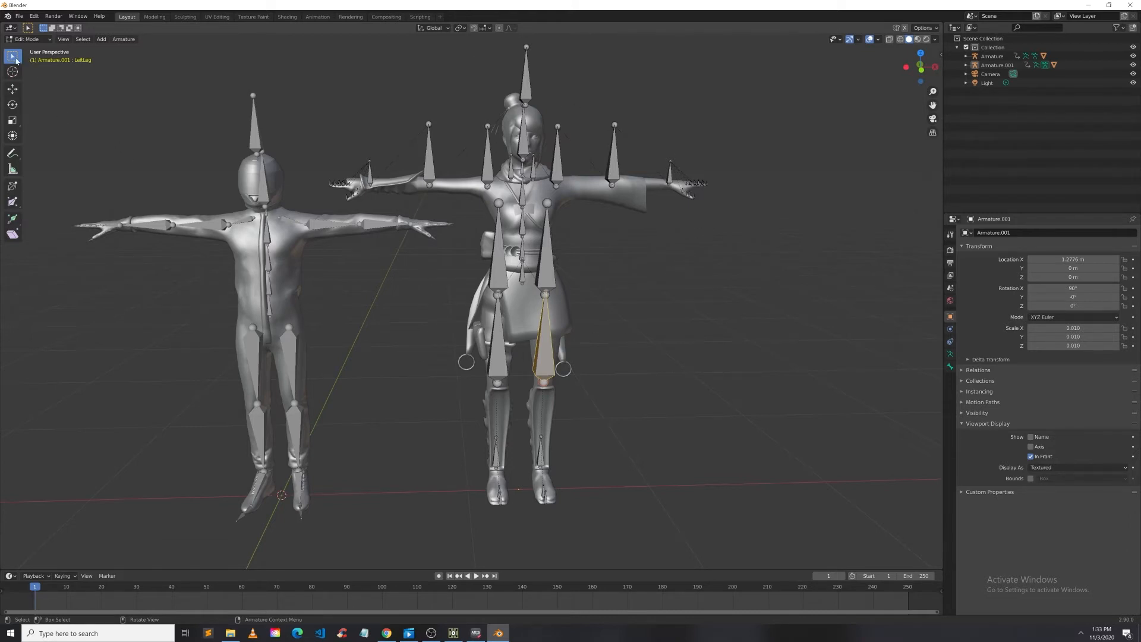
pyautogui.click(111, 88)
pyautogui.click(488, 172)
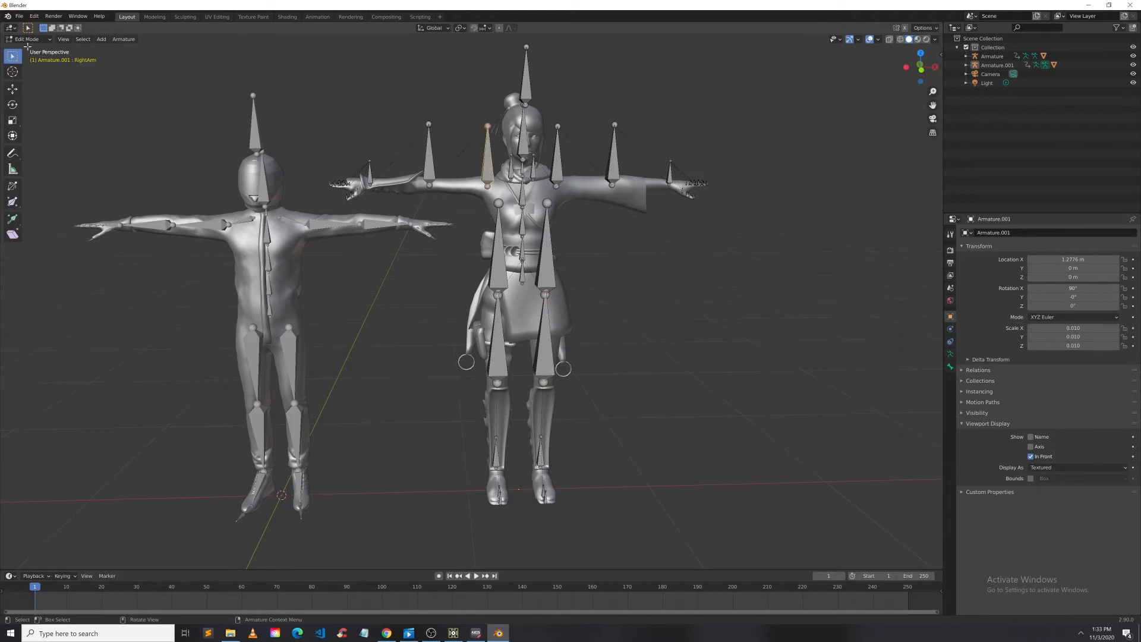
pyautogui.click(28, 39)
pyautogui.click(30, 50)
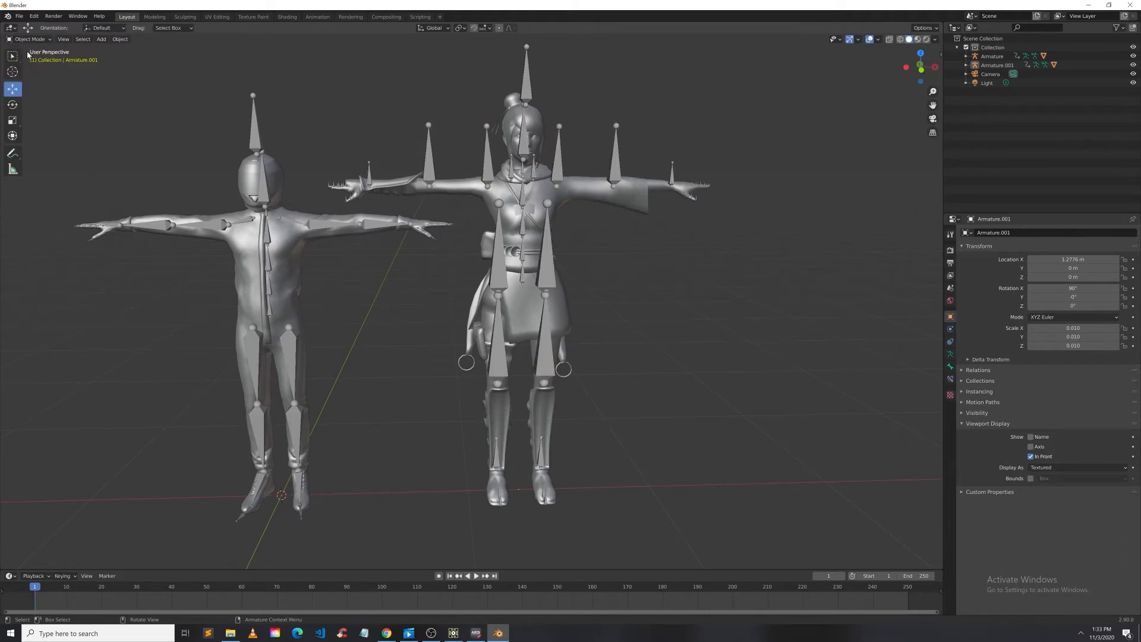
# Step: Delete the Kachujin character mesh, leaving its armature in the scene
pyautogui.click(637, 206)
pyautogui.press('Delete')
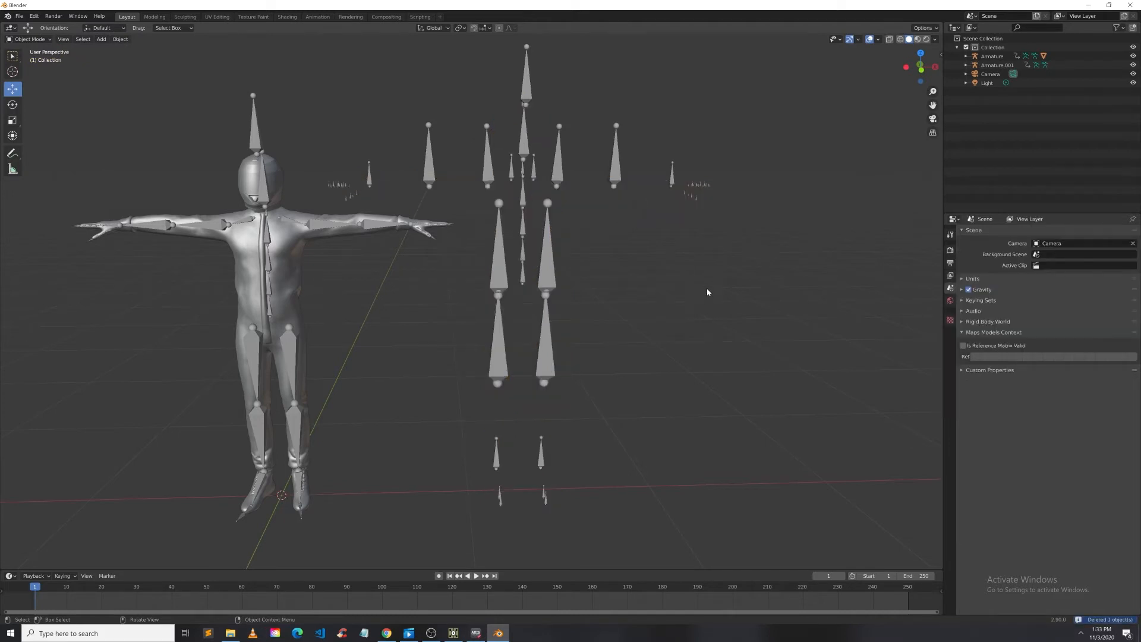
pyautogui.moveTo(708, 288); pyautogui.dragTo(312, 275, button='middle')
pyautogui.click(525, 144)
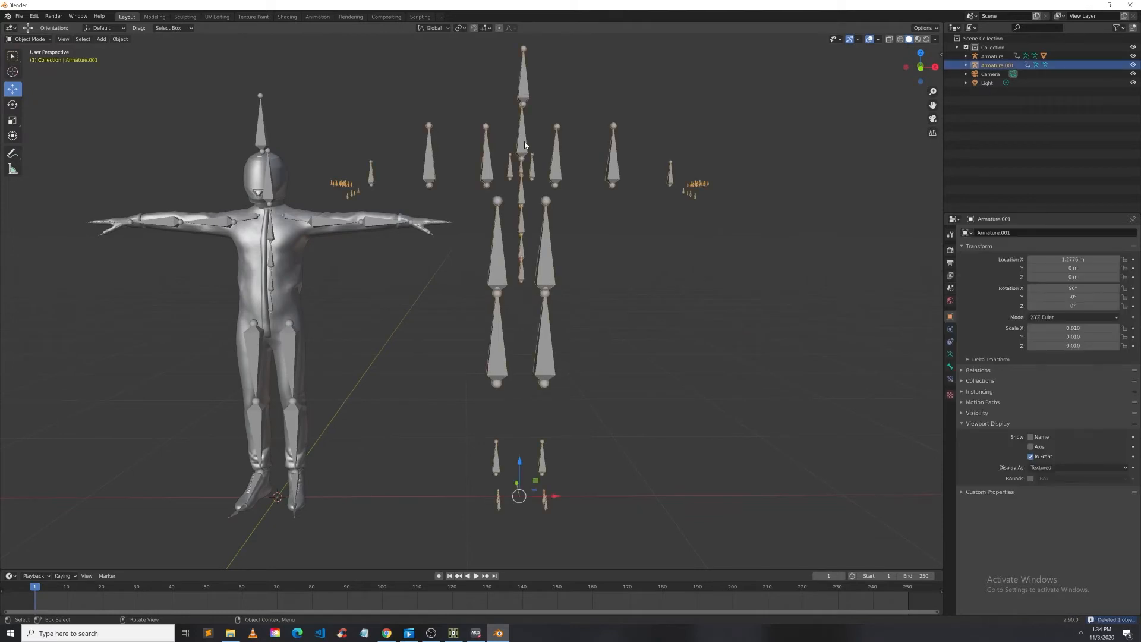
pyautogui.click(303, 286)
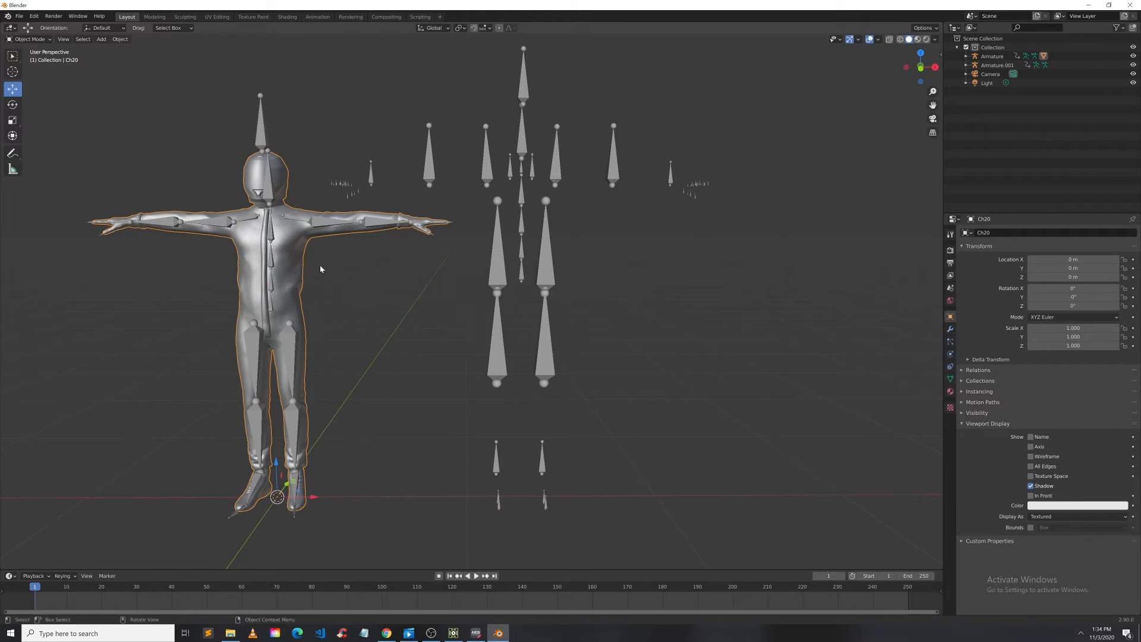
pyautogui.moveTo(299, 258); pyautogui.dragTo(253, 262)
pyautogui.moveTo(315, 499); pyautogui.dragTo(205, 498)
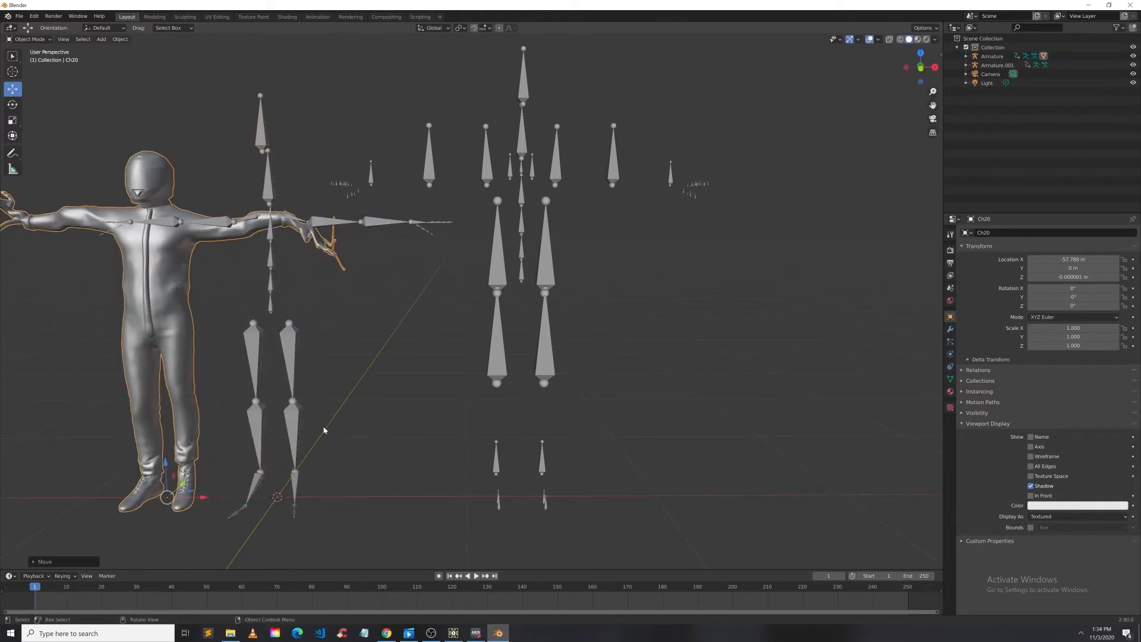
pyautogui.hotkey('alt', 'g')
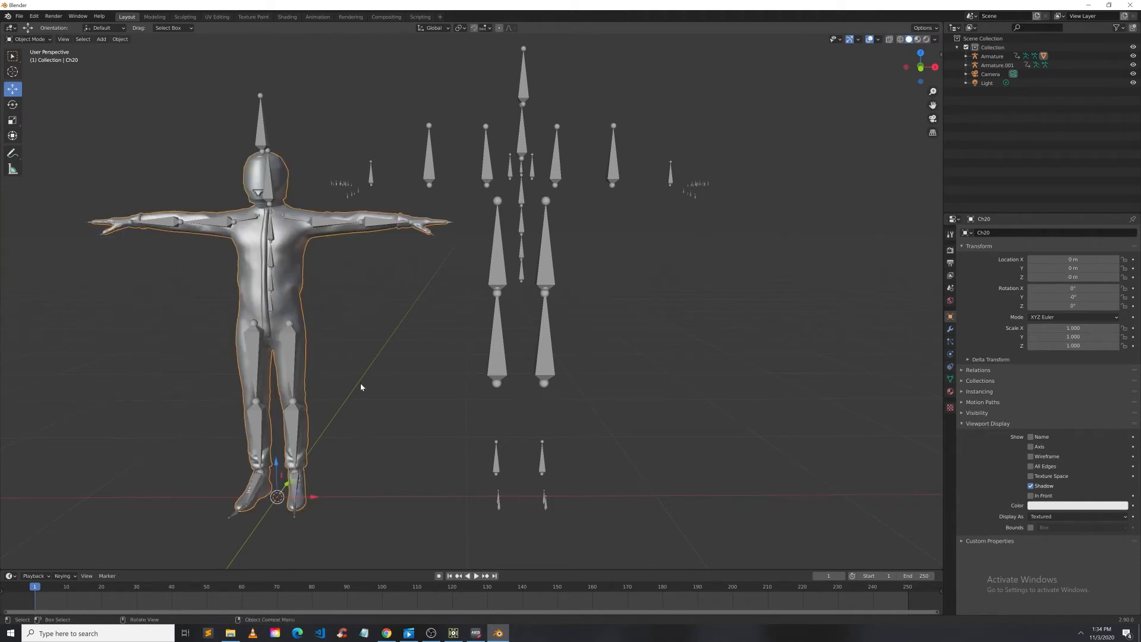
# Step: Delete the original Ch20 armature, keeping the Ch20 mesh
pyautogui.click(284, 147)
pyautogui.press('Delete')
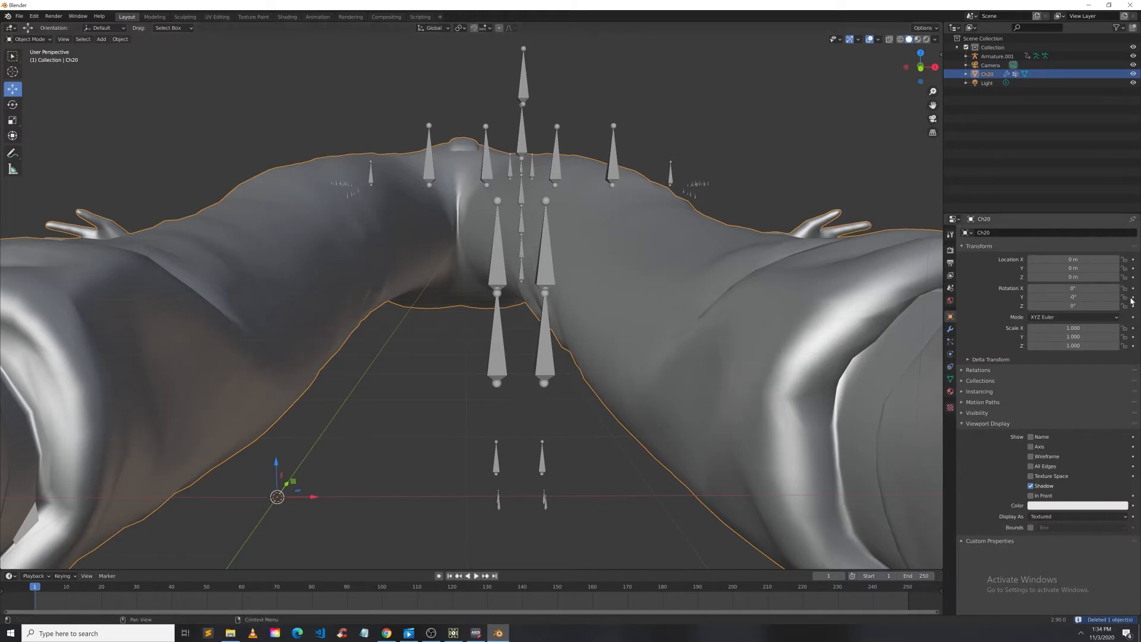
# Step: Set the Ch20 mesh's X rotation to 90° and its scale to 0.01 on all three axes
pyautogui.click(1091, 287)
pyautogui.click(1087, 332)
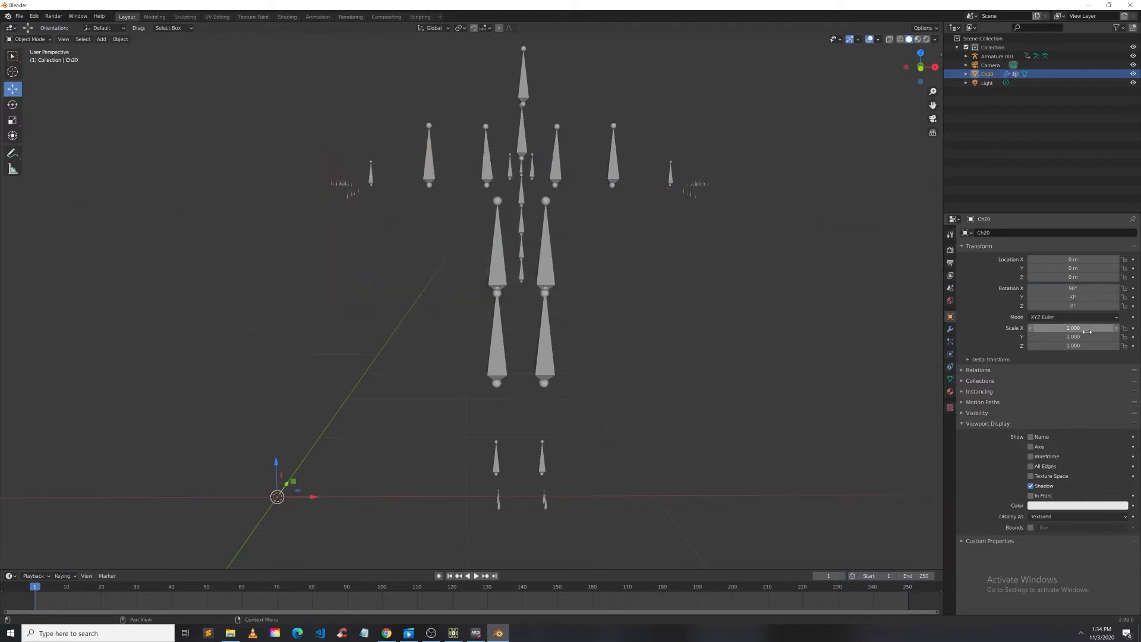
pyautogui.click(1087, 327)
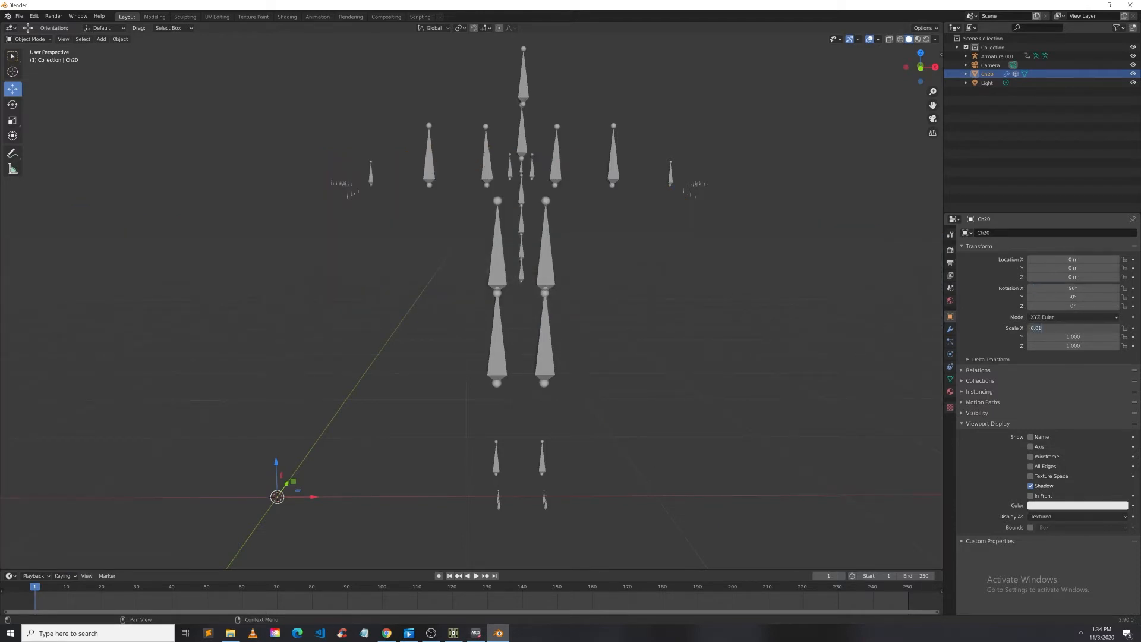
pyautogui.write('0.01')
pyautogui.press('Tab')
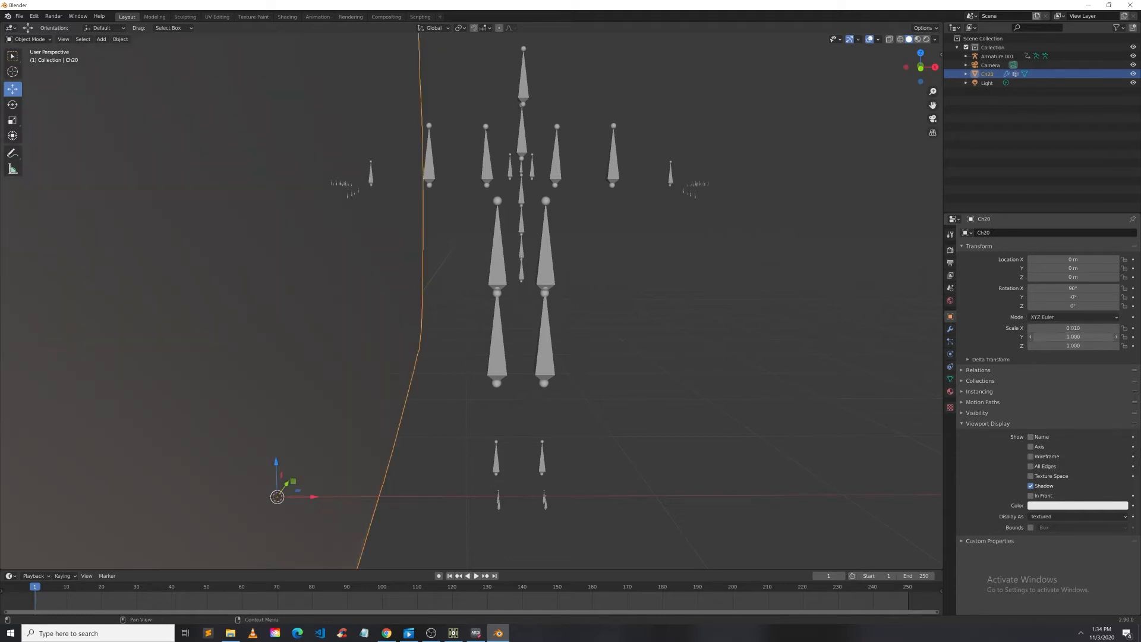
pyautogui.write('0.01')
pyautogui.press('Tab')
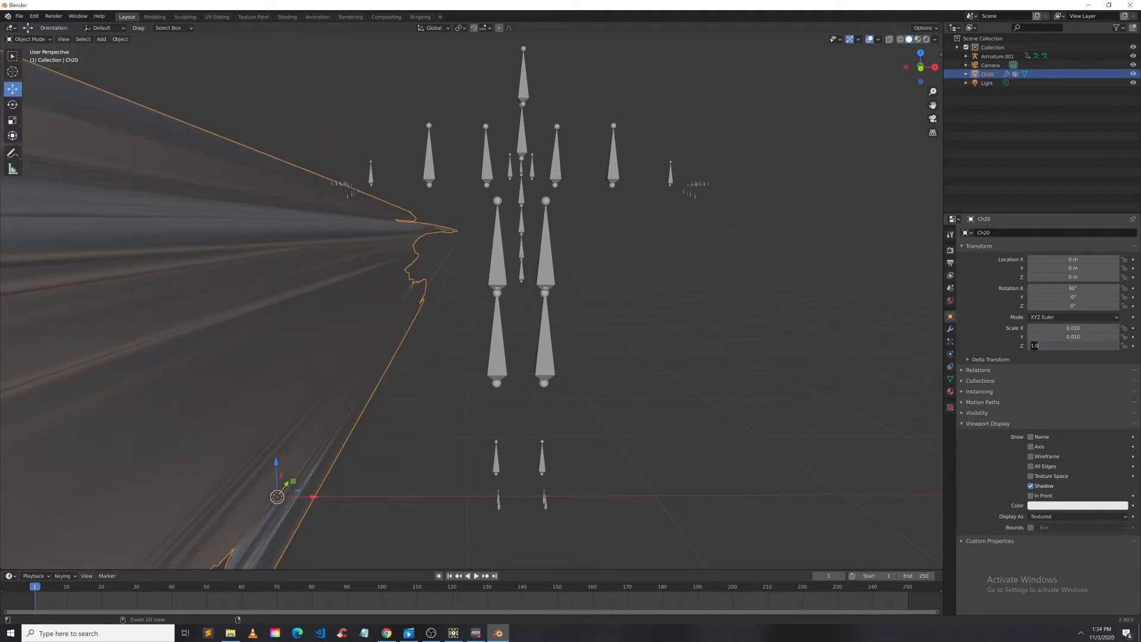
pyautogui.write('0.01')
pyautogui.press('Return')
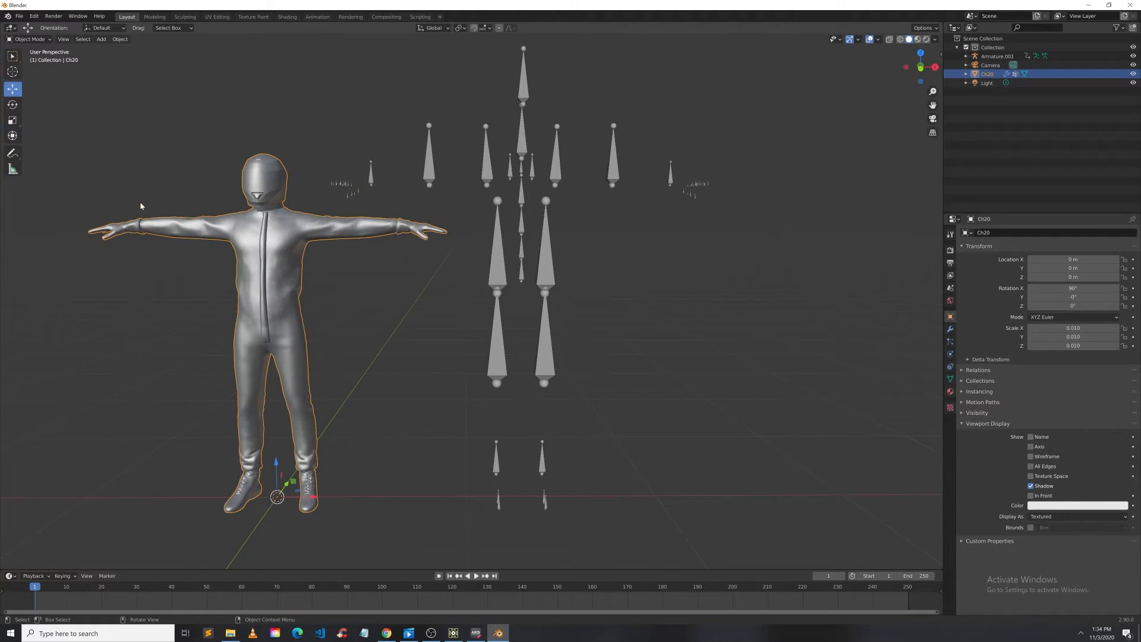
# Step: Move the Ch20 mesh along X onto the armature and scale it up to about 0.011 to fit the bones
pyautogui.moveTo(313, 499); pyautogui.dragTo(559, 505)
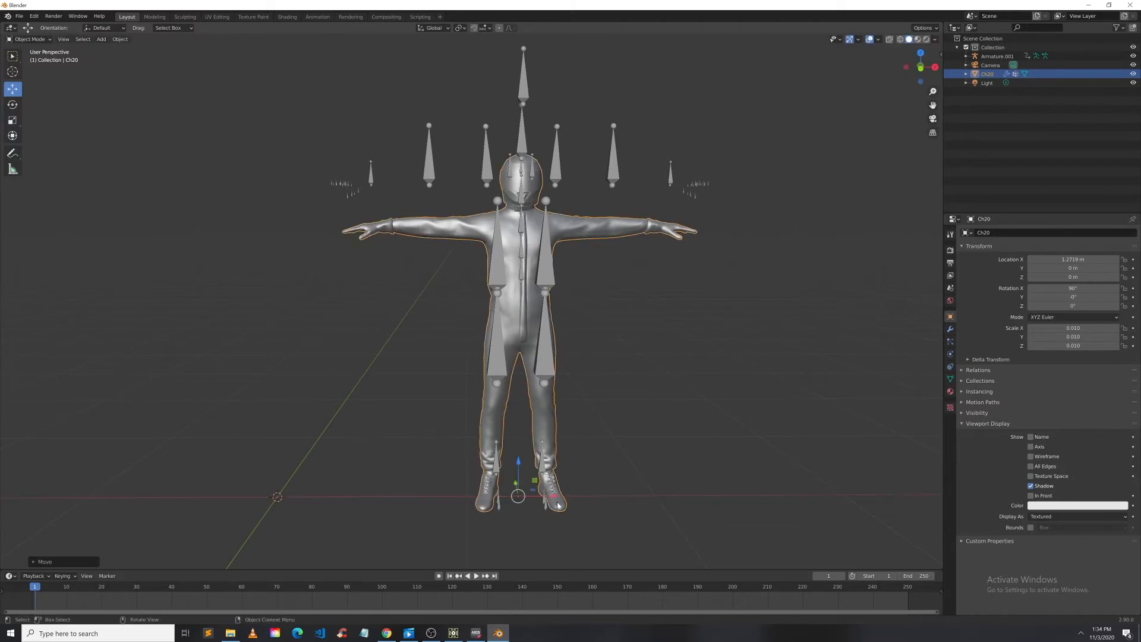
pyautogui.click(12, 120)
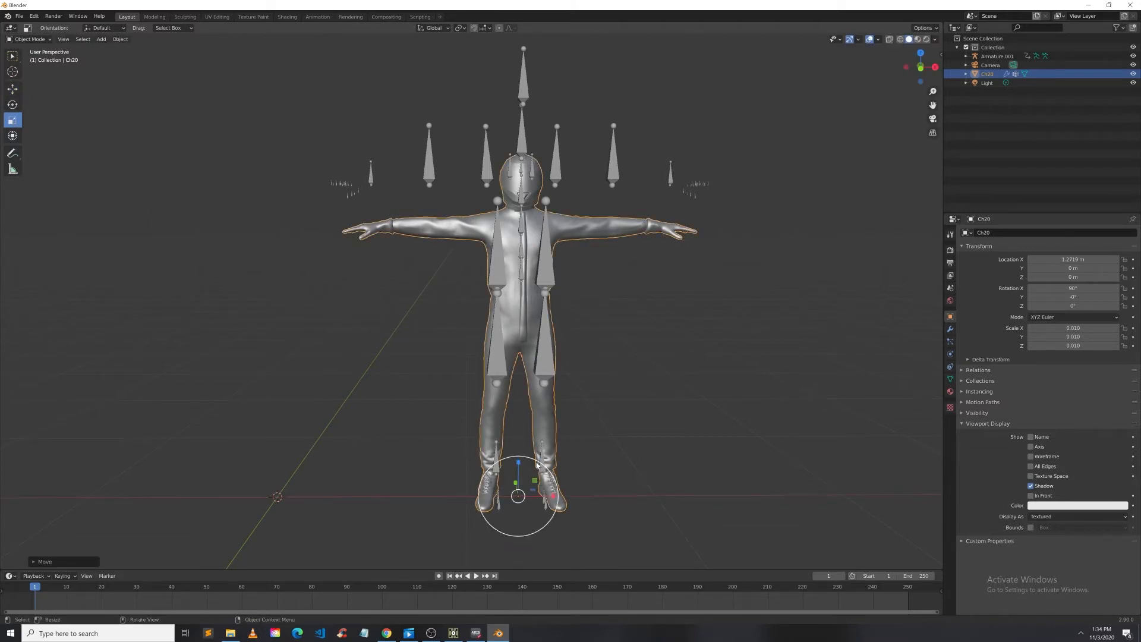
pyautogui.moveTo(533, 460); pyautogui.dragTo(542, 453)
pyautogui.moveTo(706, 402)
pyautogui.mouseDown(button='middle')
pyautogui.moveTo(535, 405)
pyautogui.moveTo(530, 474)
pyautogui.moveTo(665, 463)
pyautogui.moveTo(823, 394)
pyautogui.moveTo(701, 412)
pyautogui.mouseUp(button='middle')
pyautogui.moveTo(602, 329); pyautogui.dragTo(535, 249, button='middle')
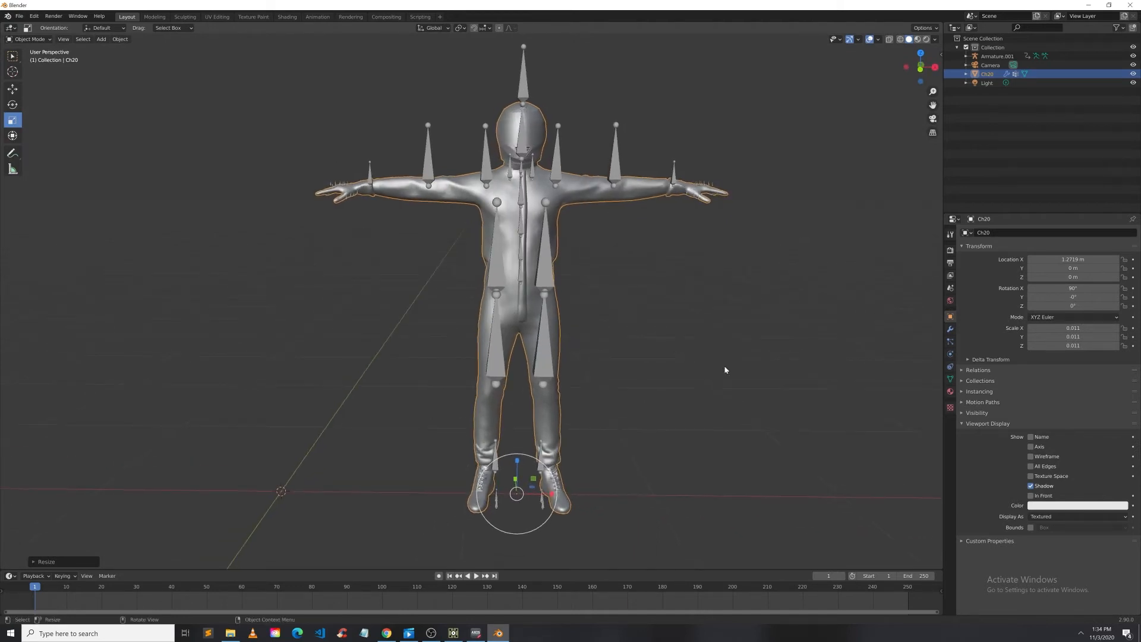
# Step: Examine the Ch20 mesh's legs and feet in front view, including its Edit Mode wireframe, then return to Object Mode
pyautogui.click(639, 354)
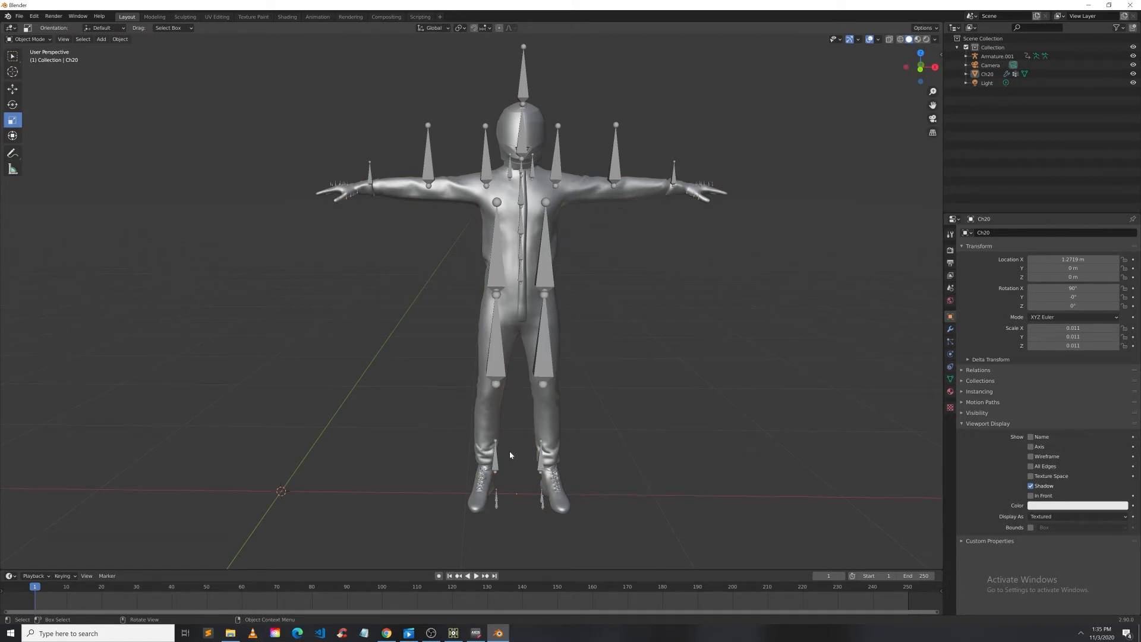
pyautogui.click(921, 69)
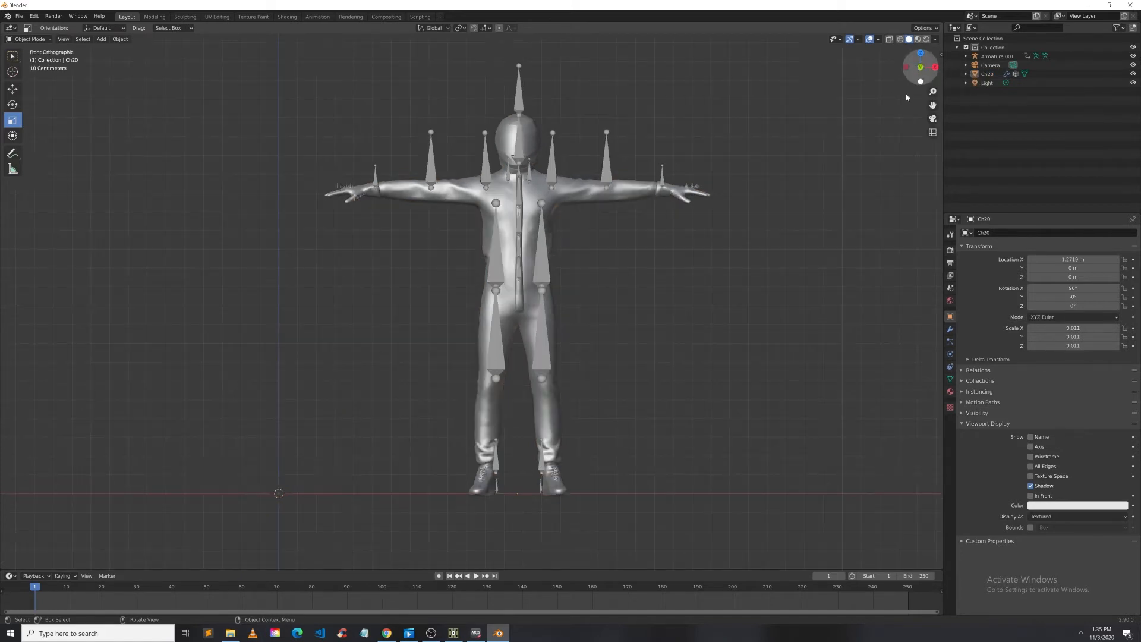
pyautogui.scroll(4, 555, 548)
pyautogui.scroll(-4, 542, 533)
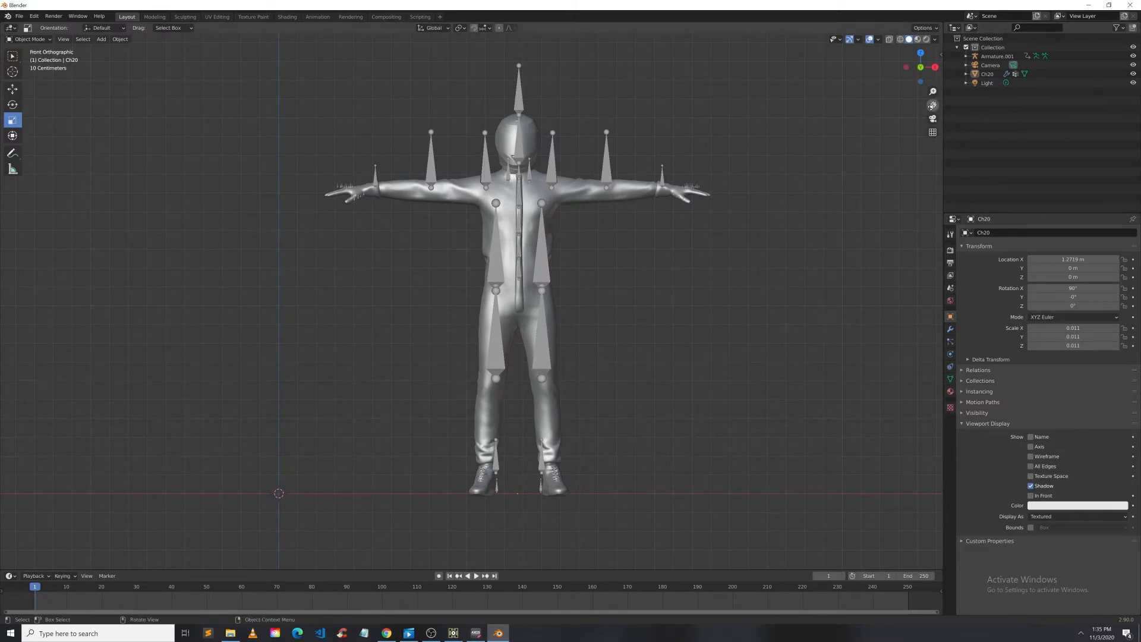
pyautogui.moveTo(933, 106); pyautogui.dragTo(869, 18)
pyautogui.scroll(3, 507, 497)
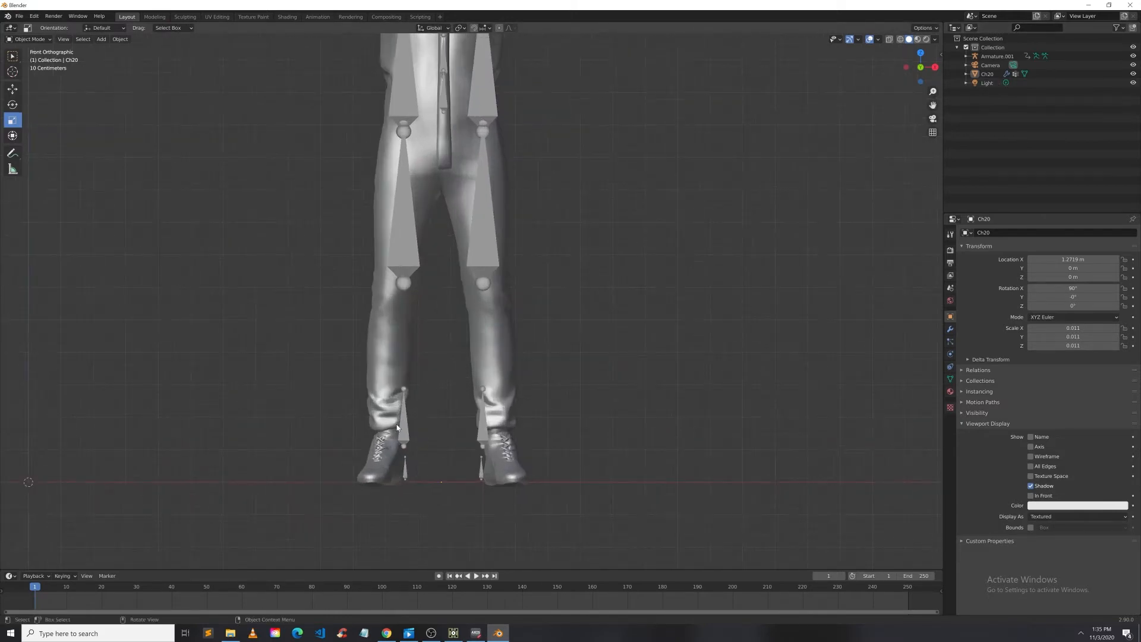
pyautogui.click(28, 39)
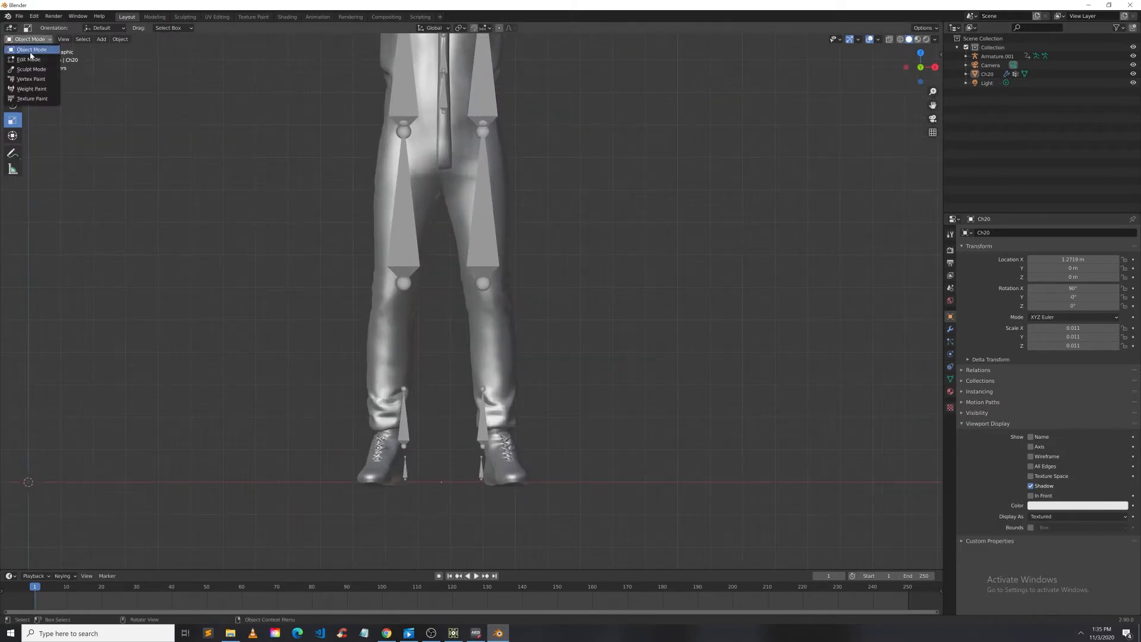
pyautogui.click(31, 60)
pyautogui.click(47, 42)
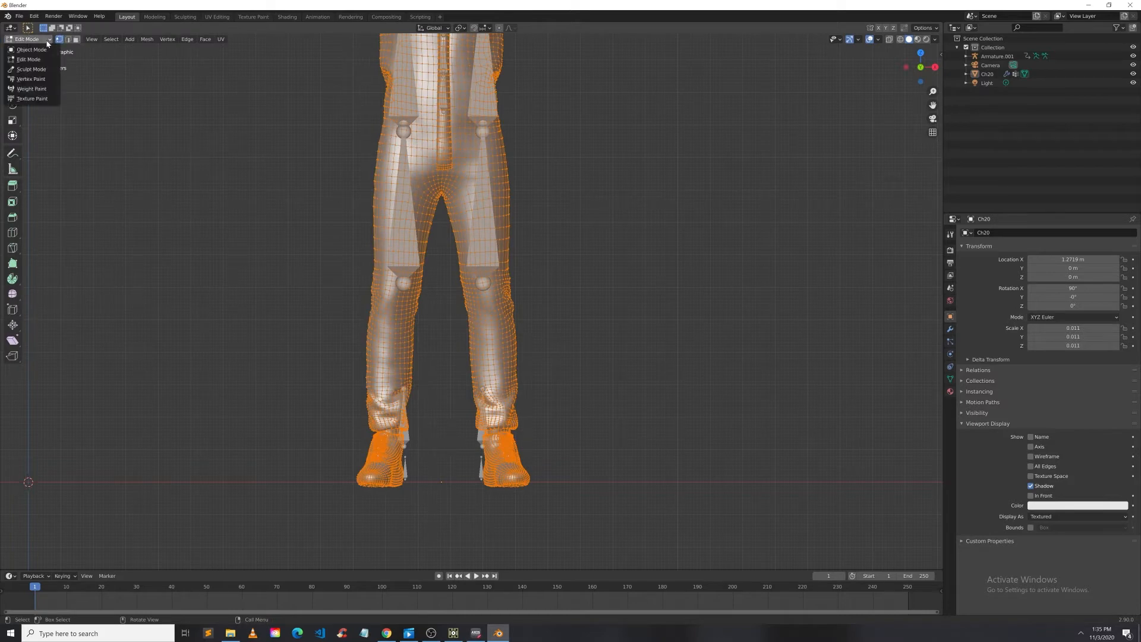
pyautogui.click(107, 196)
pyautogui.click(47, 41)
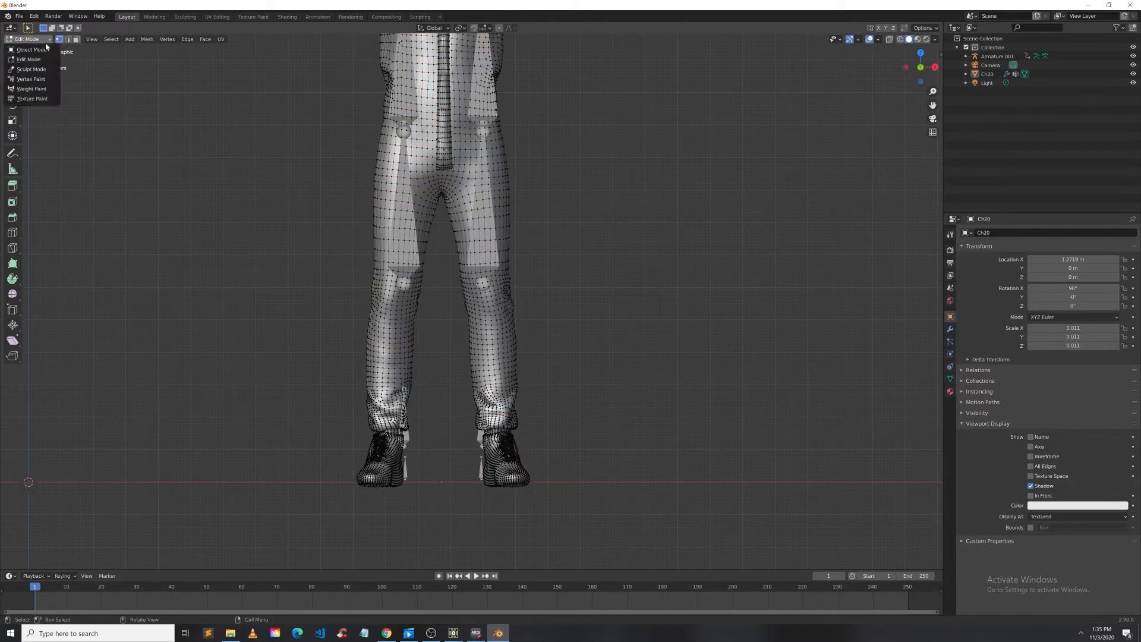
pyautogui.click(24, 48)
# Step: In the armature's Edit Mode, move both foot bones sideways so each sits inside its shoe
pyautogui.click(409, 432)
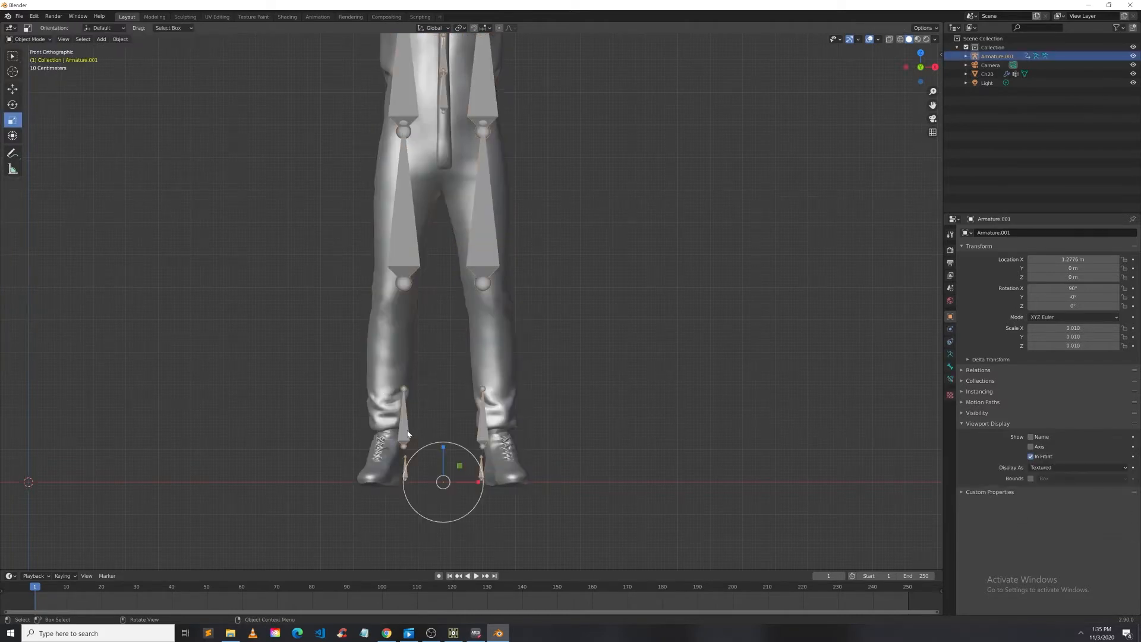
pyautogui.click(29, 39)
pyautogui.click(36, 61)
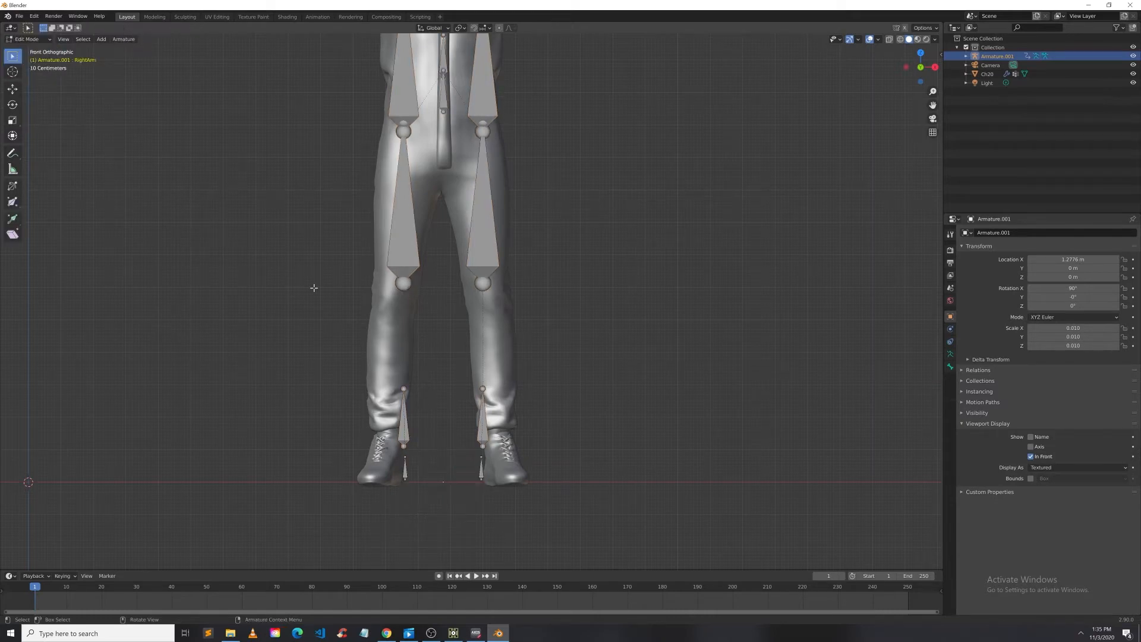
pyautogui.moveTo(434, 530); pyautogui.dragTo(387, 387)
pyautogui.click(13, 89)
pyautogui.moveTo(439, 453); pyautogui.dragTo(420, 454)
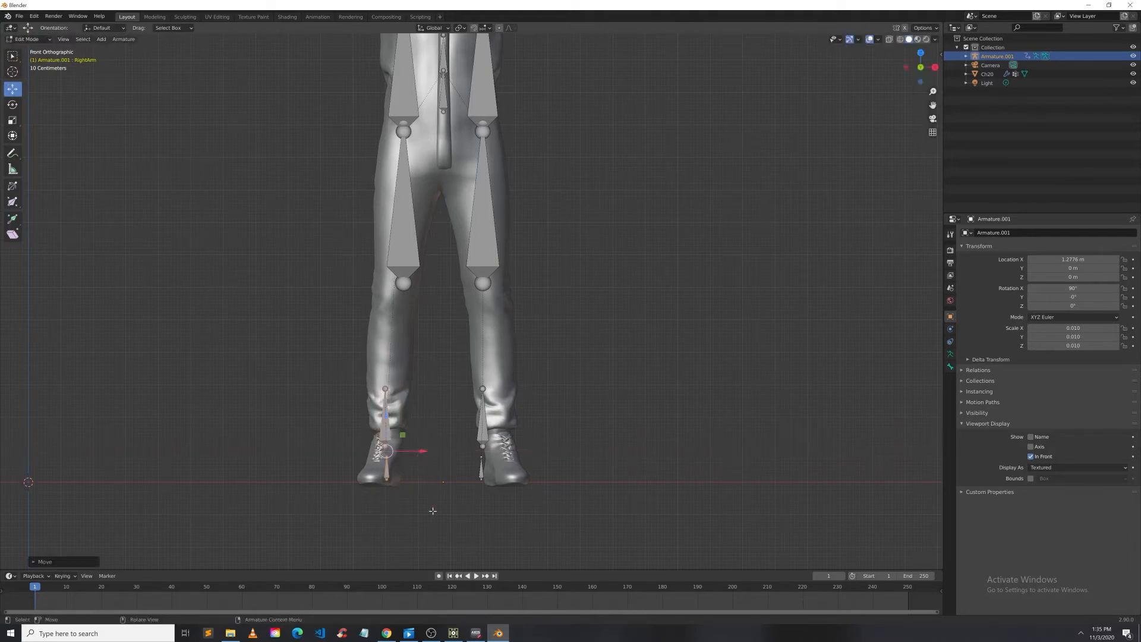
pyautogui.moveTo(446, 377); pyautogui.dragTo(508, 529)
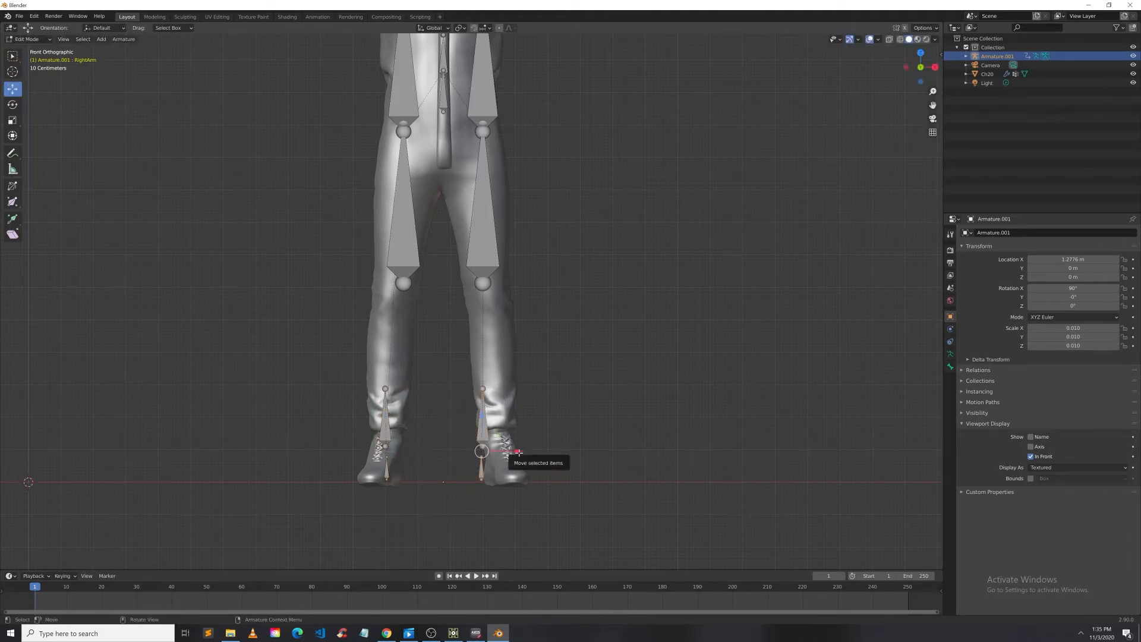
pyautogui.moveTo(522, 453); pyautogui.dragTo(538, 447)
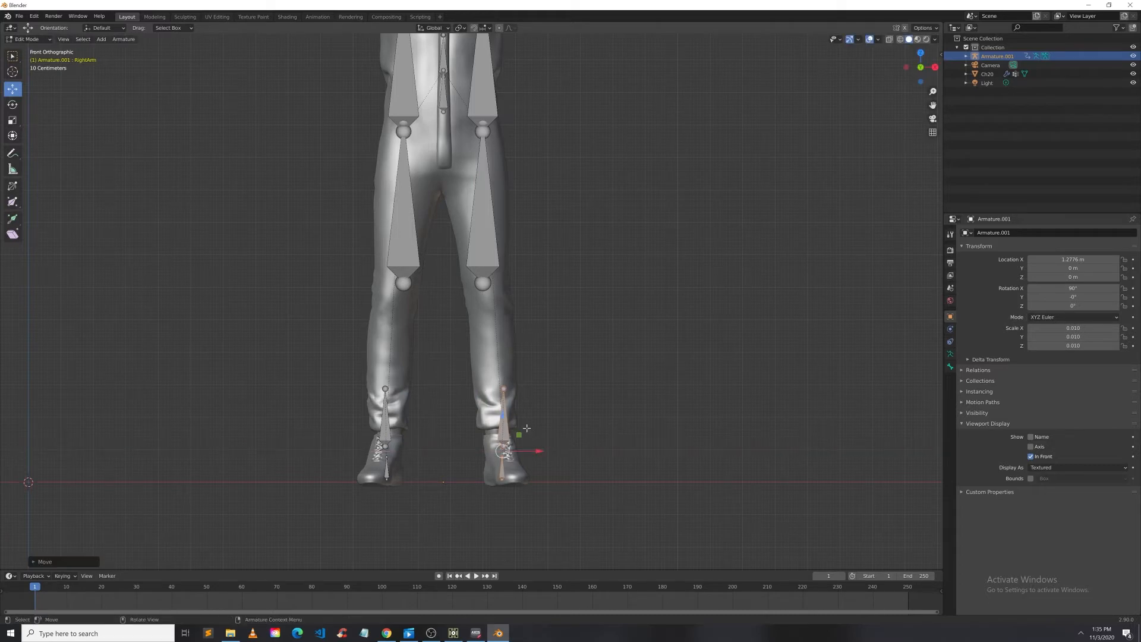
# Step: Check the upper and lower leg bones against the mesh from several angles
pyautogui.click(416, 252)
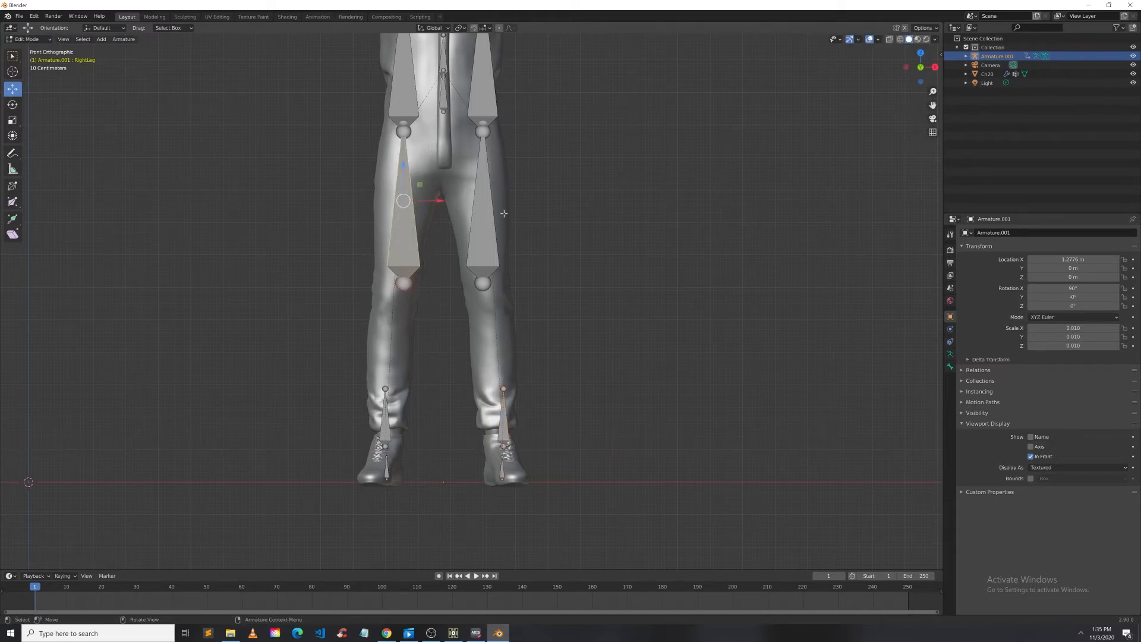
pyautogui.click(487, 244)
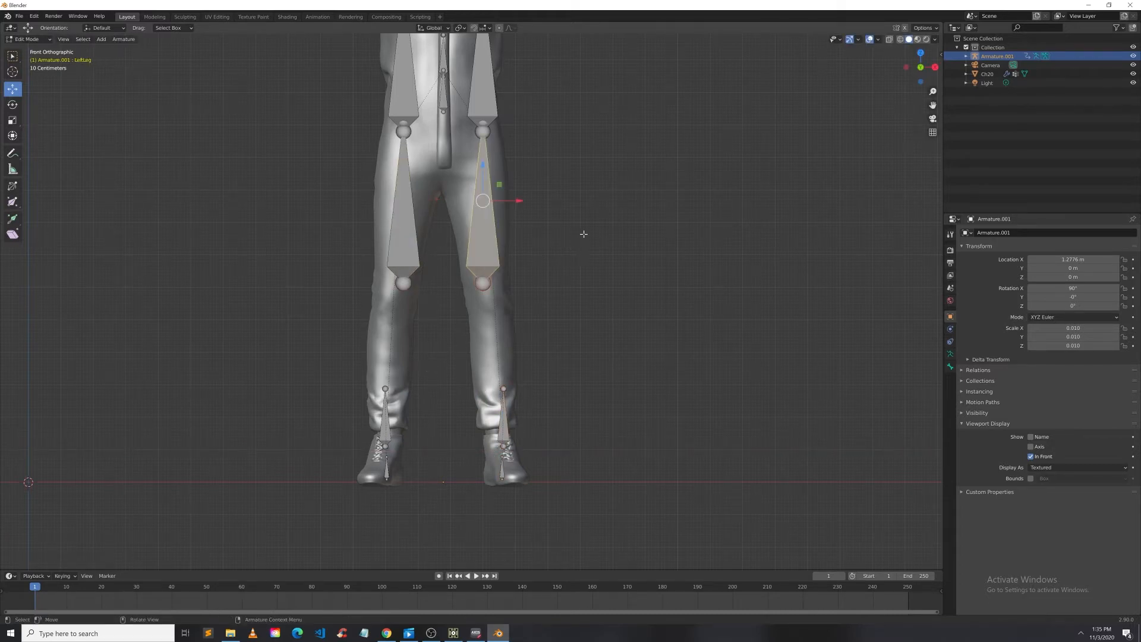
pyautogui.moveTo(583, 235)
pyautogui.mouseDown(button='middle')
pyautogui.moveTo(553, 357)
pyautogui.moveTo(601, 224)
pyautogui.moveTo(629, 232)
pyautogui.moveTo(599, 231)
pyautogui.mouseUp(button='middle')
pyautogui.scroll(-2, 479, 206)
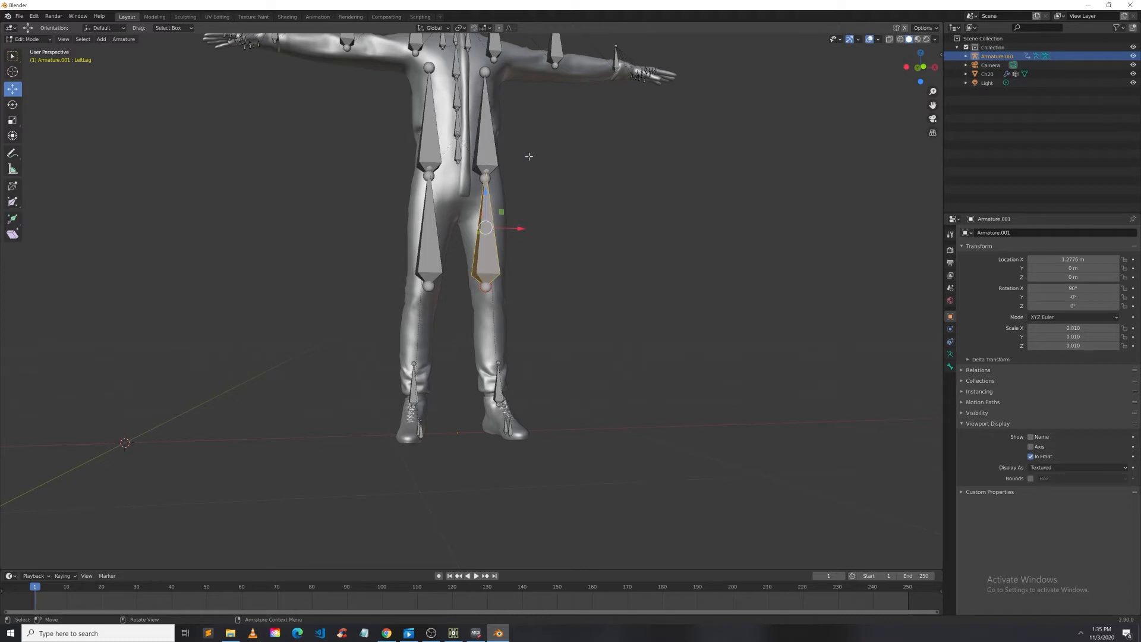
pyautogui.moveTo(652, 305); pyautogui.dragTo(631, 326, button='middle')
pyautogui.moveTo(935, 105); pyautogui.dragTo(973, 233)
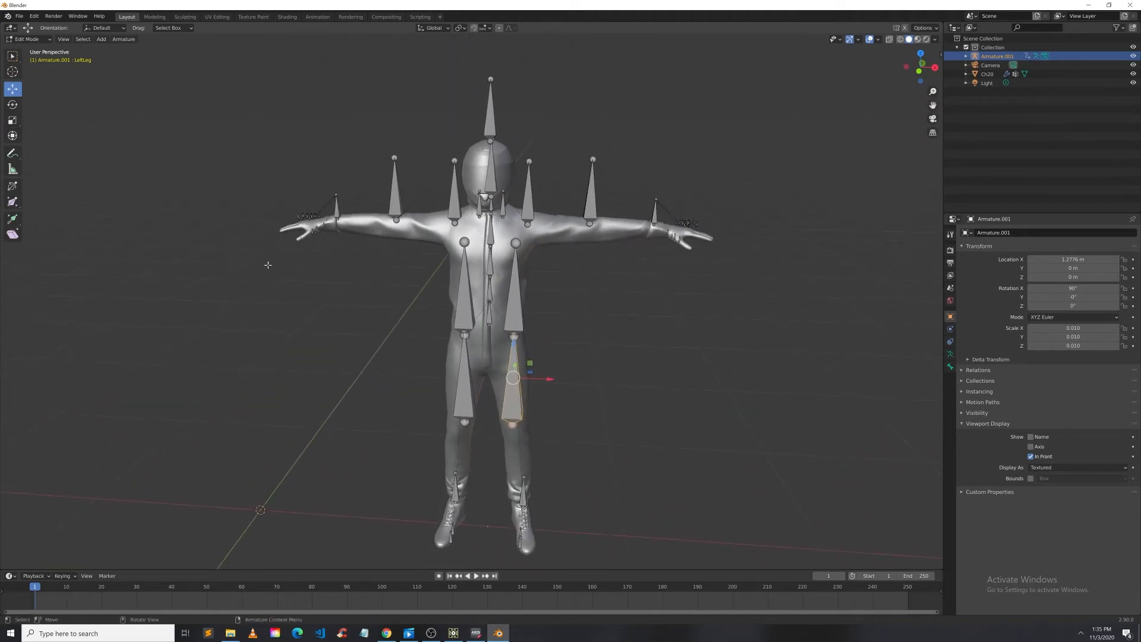
pyautogui.click(465, 321)
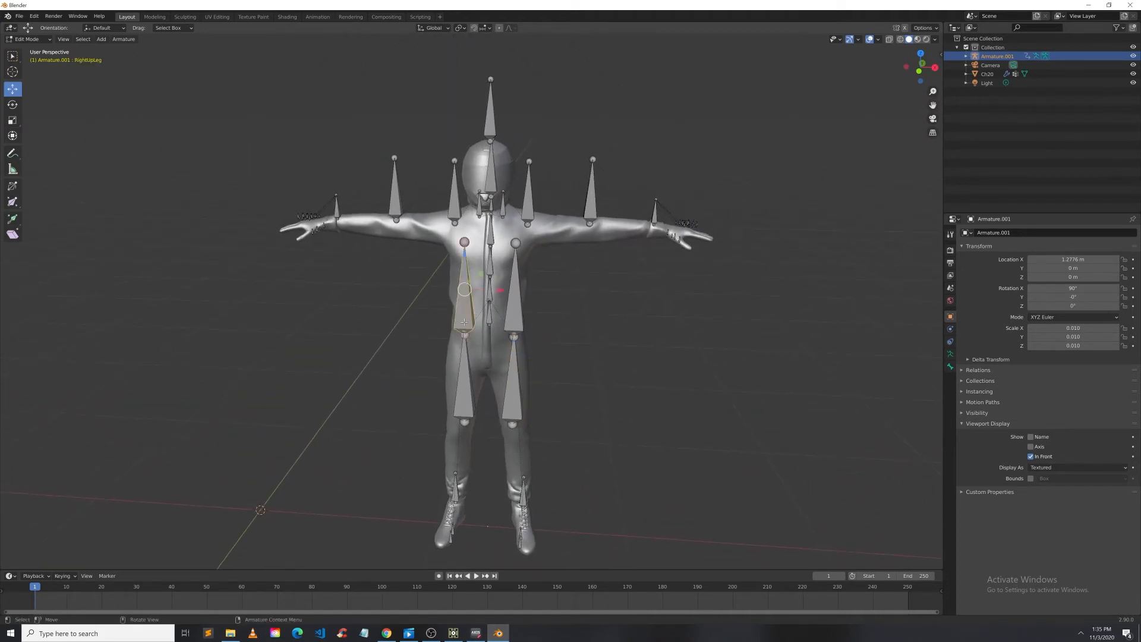
pyautogui.click(462, 389)
pyautogui.click(515, 298)
pyautogui.click(515, 381)
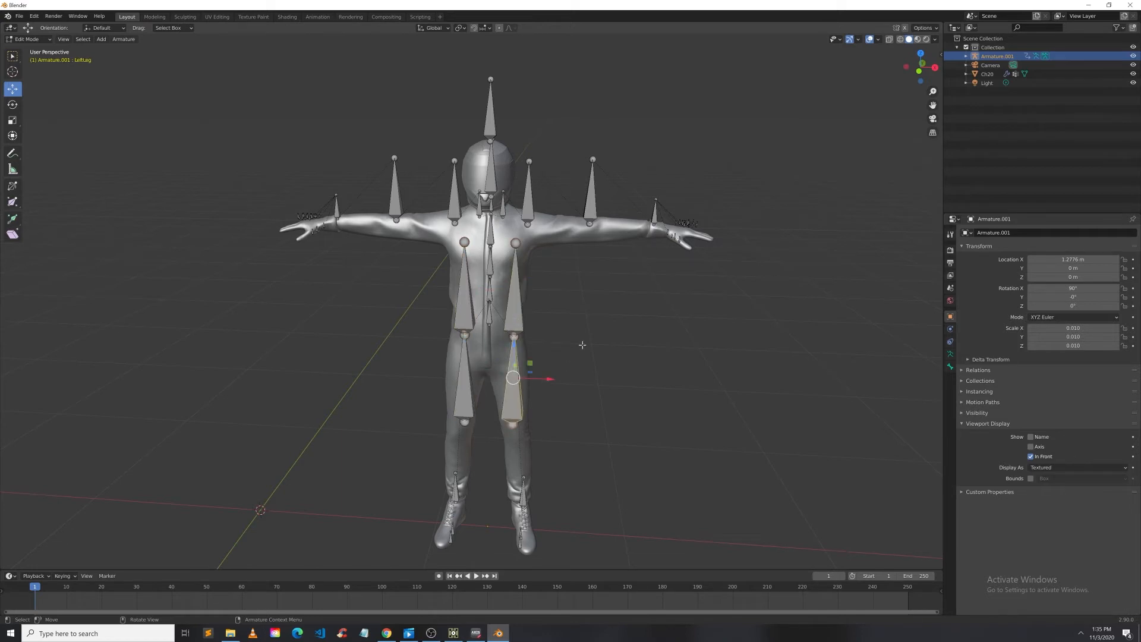
pyautogui.moveTo(540, 195); pyautogui.dragTo(511, 189, button='middle')
pyautogui.scroll(4, 321, 228)
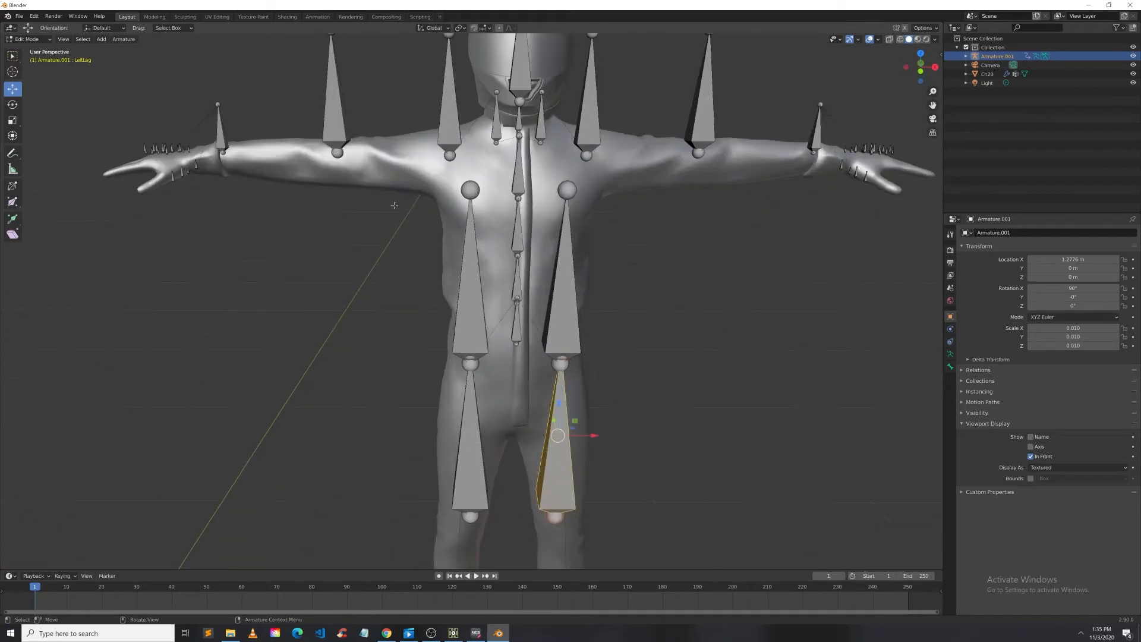
pyautogui.scroll(-3, 325, 232)
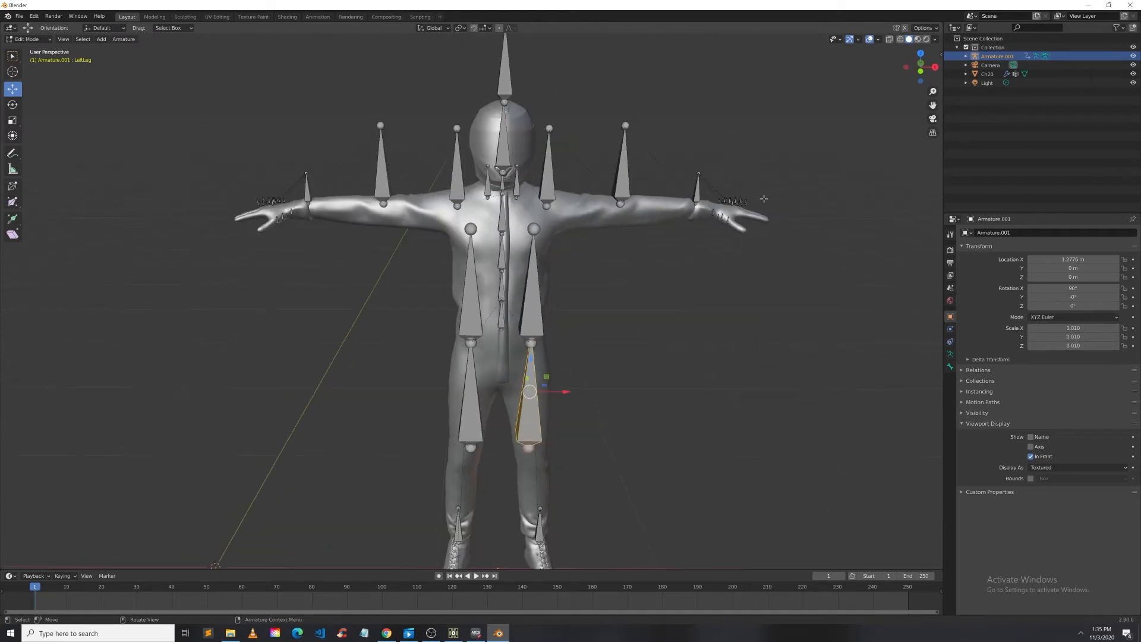
# Step: Inspect the armature in front view, zooming in on the left hand and its finger bones
pyautogui.click(921, 67)
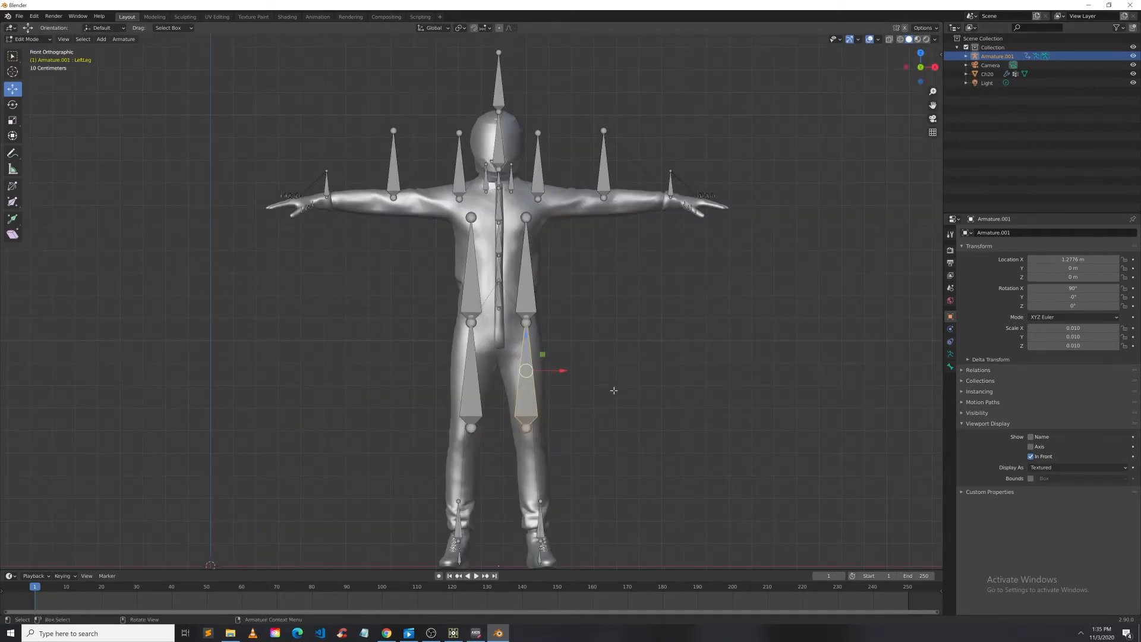
pyautogui.scroll(3, 718, 179)
pyautogui.scroll(-3, 823, 165)
pyautogui.scroll(3, 823, 166)
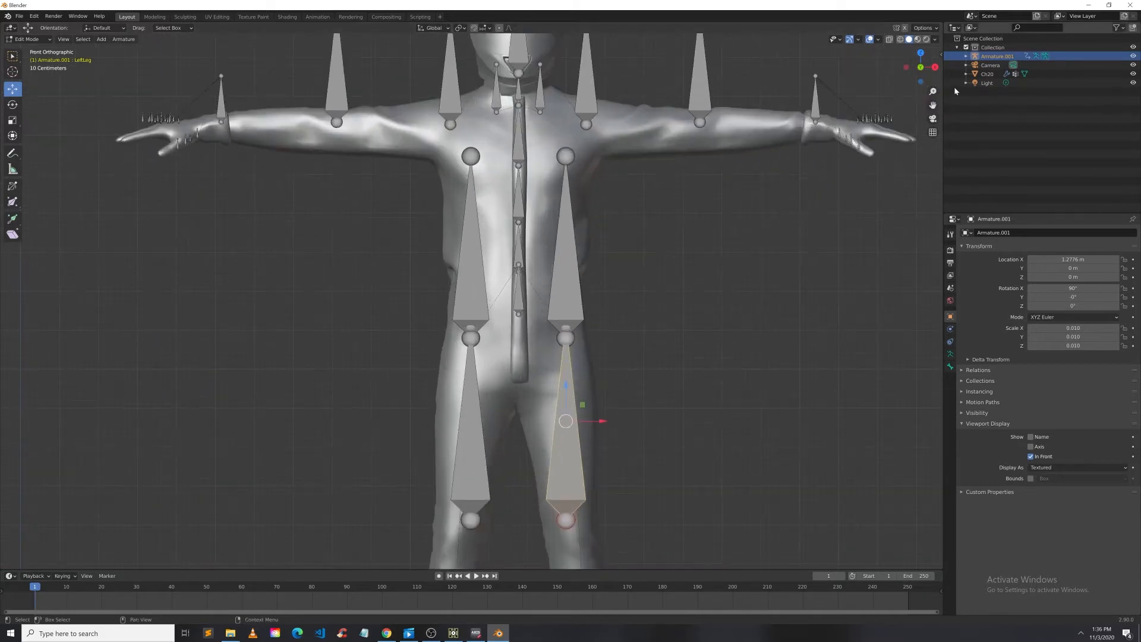
pyautogui.moveTo(933, 105); pyautogui.dragTo(595, 299)
pyautogui.scroll(3, 541, 319)
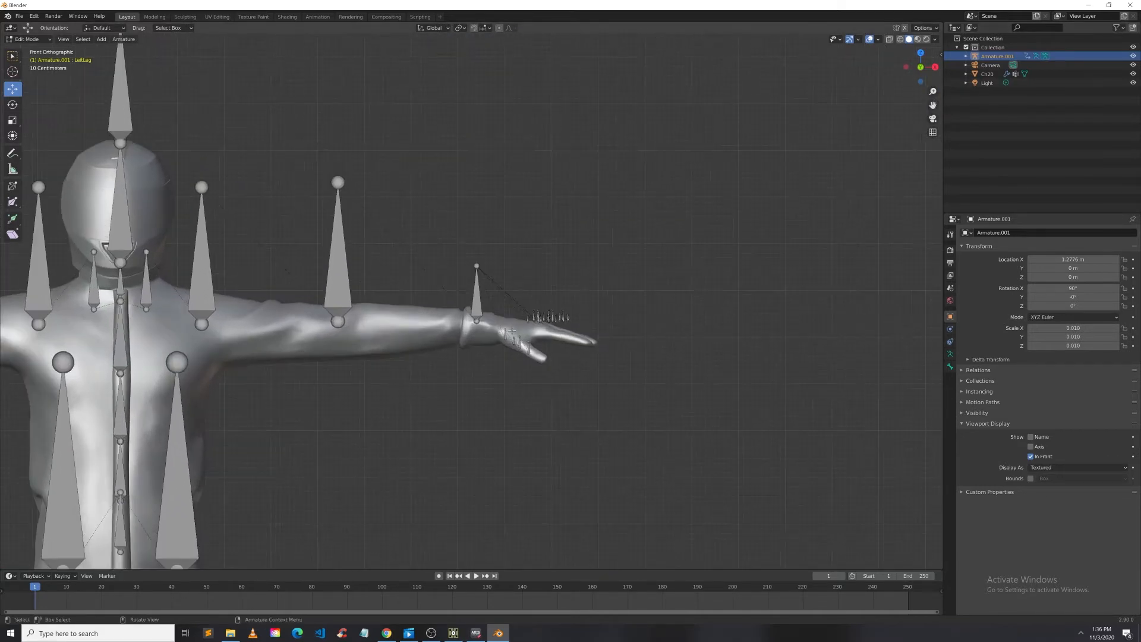
# Step: Box-select the left hand's finger bones, then move and rotate them to line up with the fingers
pyautogui.click(13, 56)
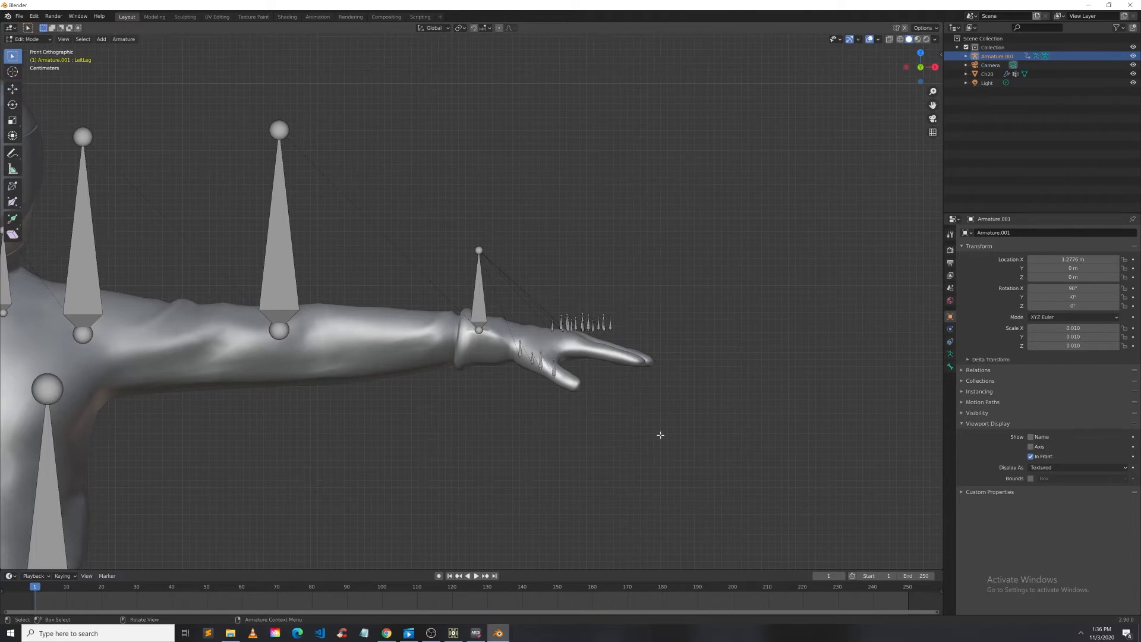
pyautogui.moveTo(661, 435); pyautogui.dragTo(506, 257)
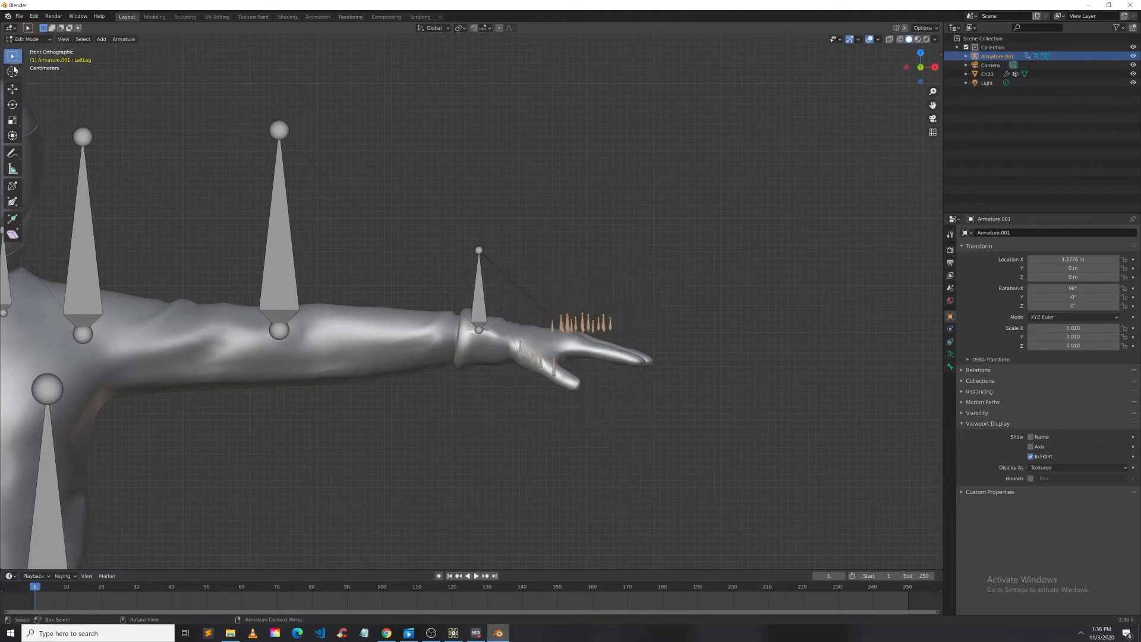
pyautogui.click(13, 88)
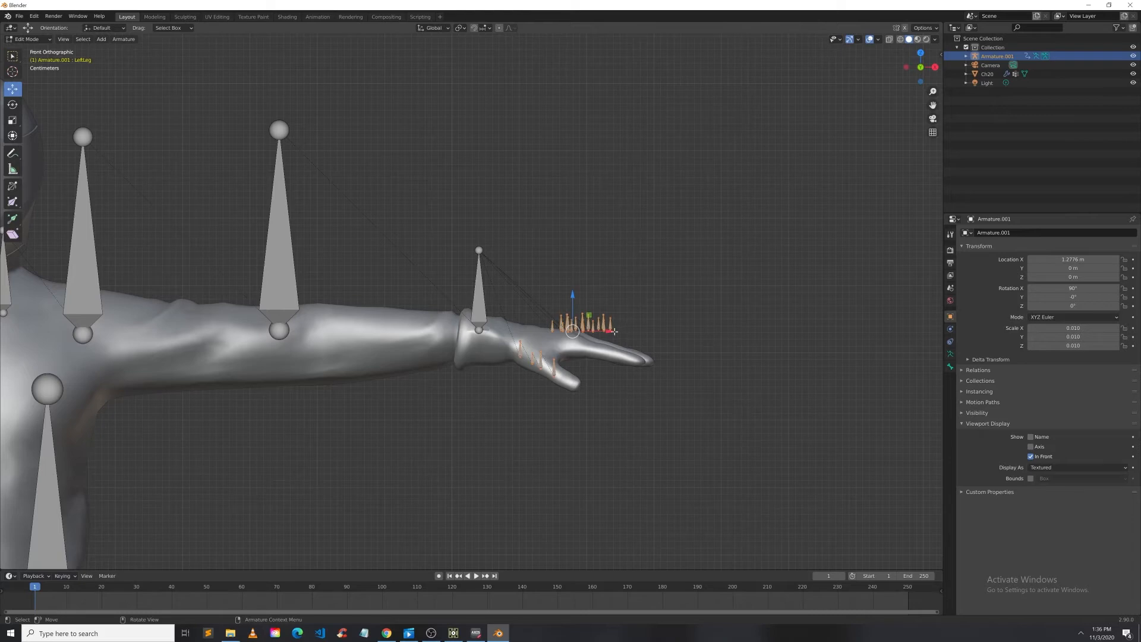
pyautogui.moveTo(614, 331); pyautogui.dragTo(633, 337)
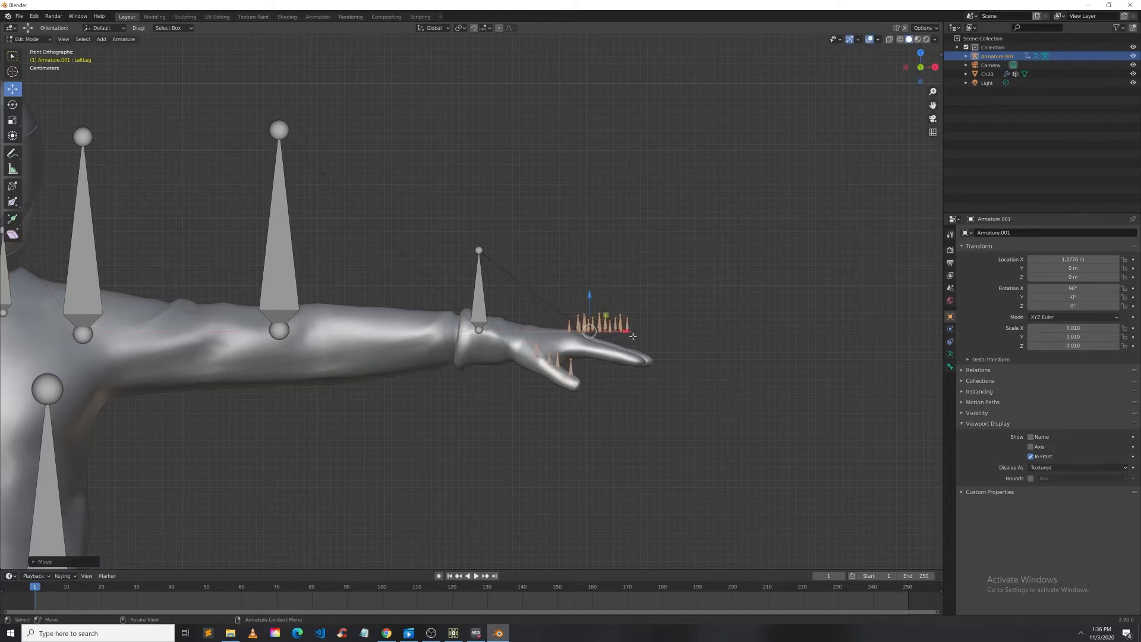
pyautogui.click(13, 104)
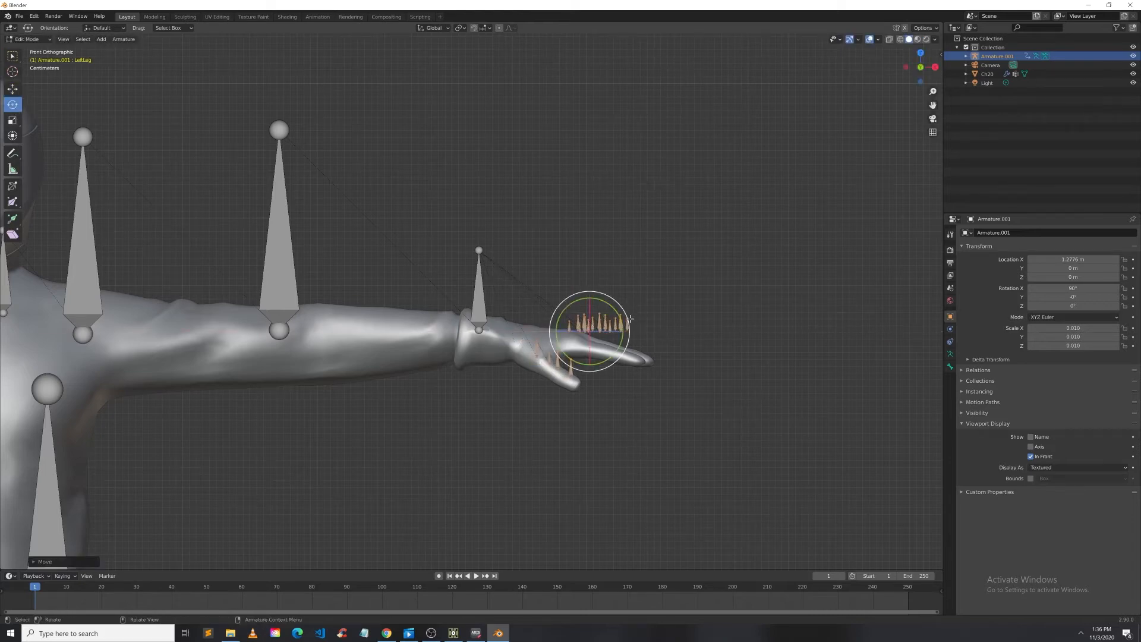
pyautogui.moveTo(630, 315); pyautogui.dragTo(643, 338)
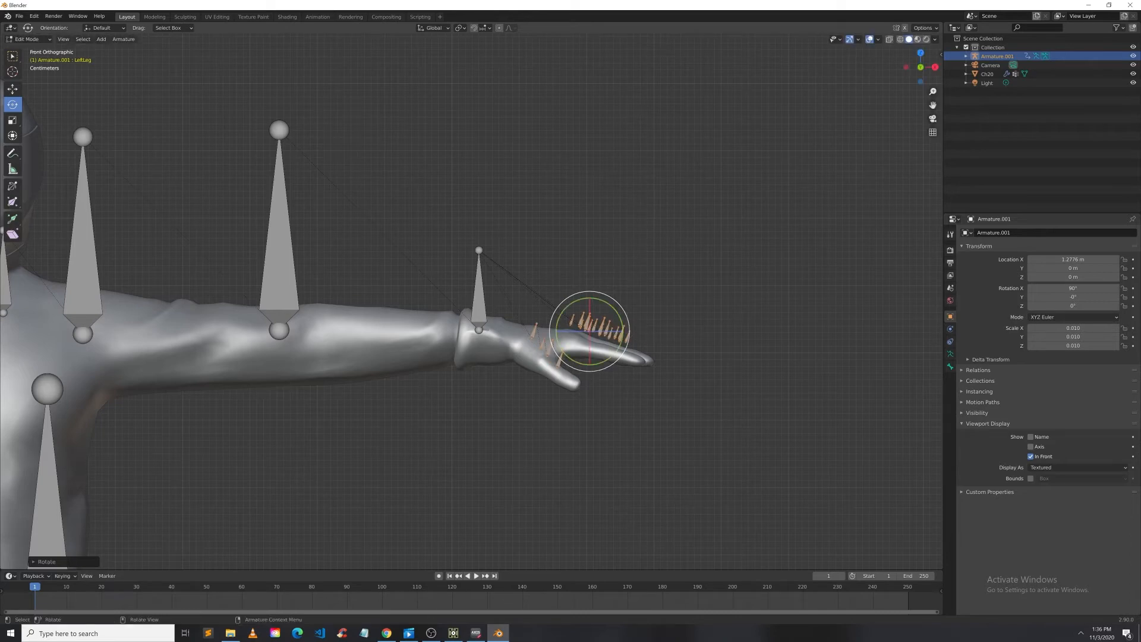
pyautogui.click(12, 89)
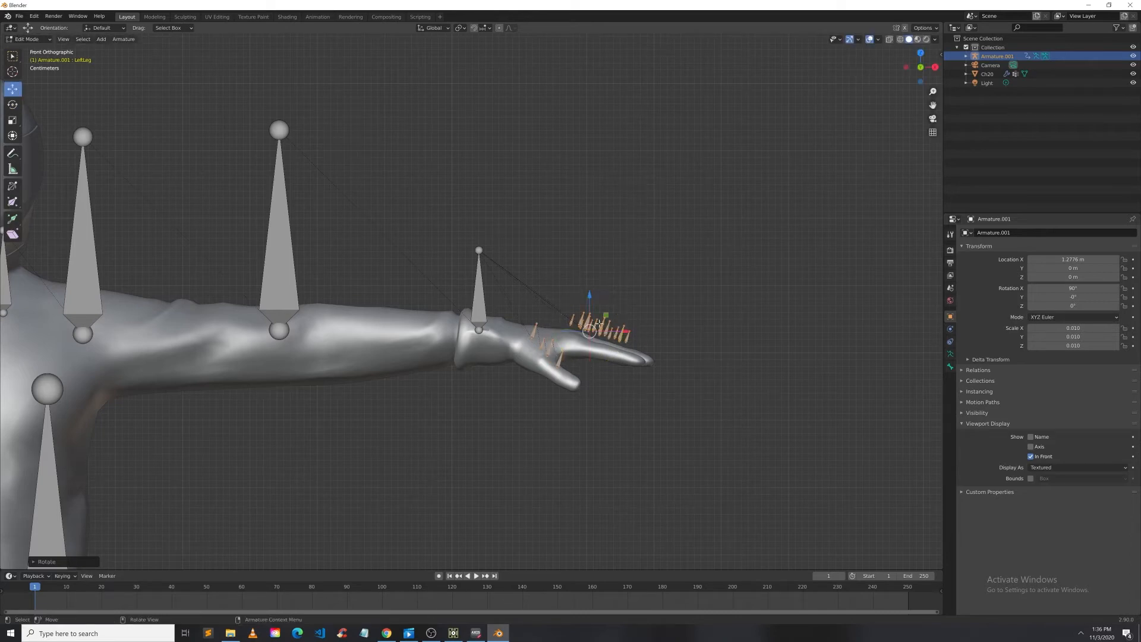
pyautogui.moveTo(590, 293); pyautogui.dragTo(590, 307)
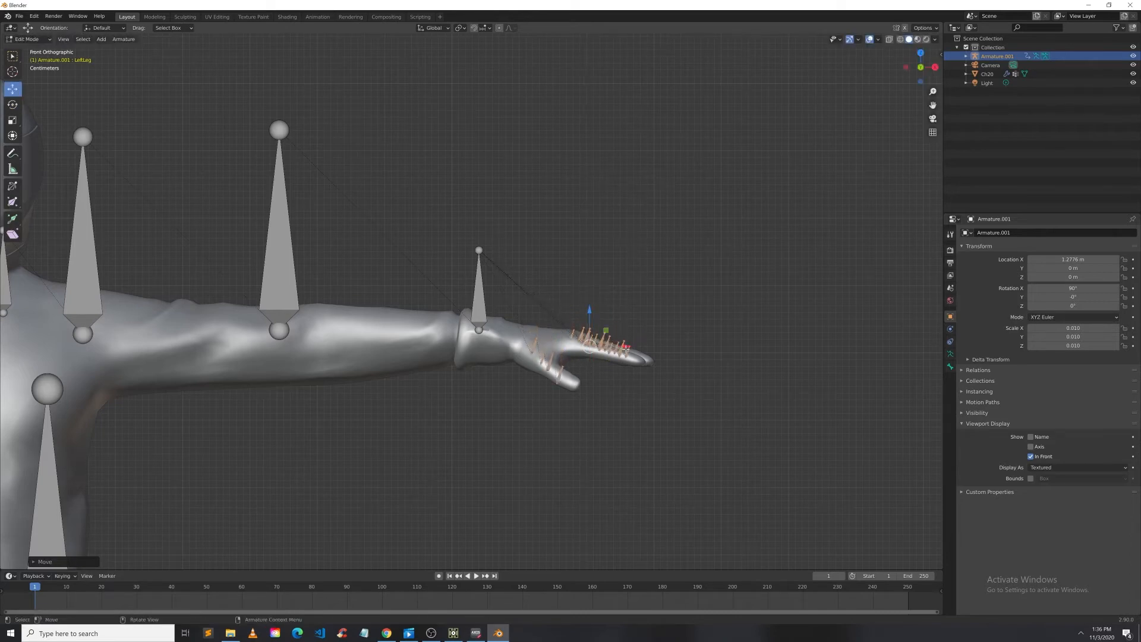
# Step: Slide the left finger bones along X, scale them down, and reposition them inside the fingers
pyautogui.press('g')
pyautogui.press('x')
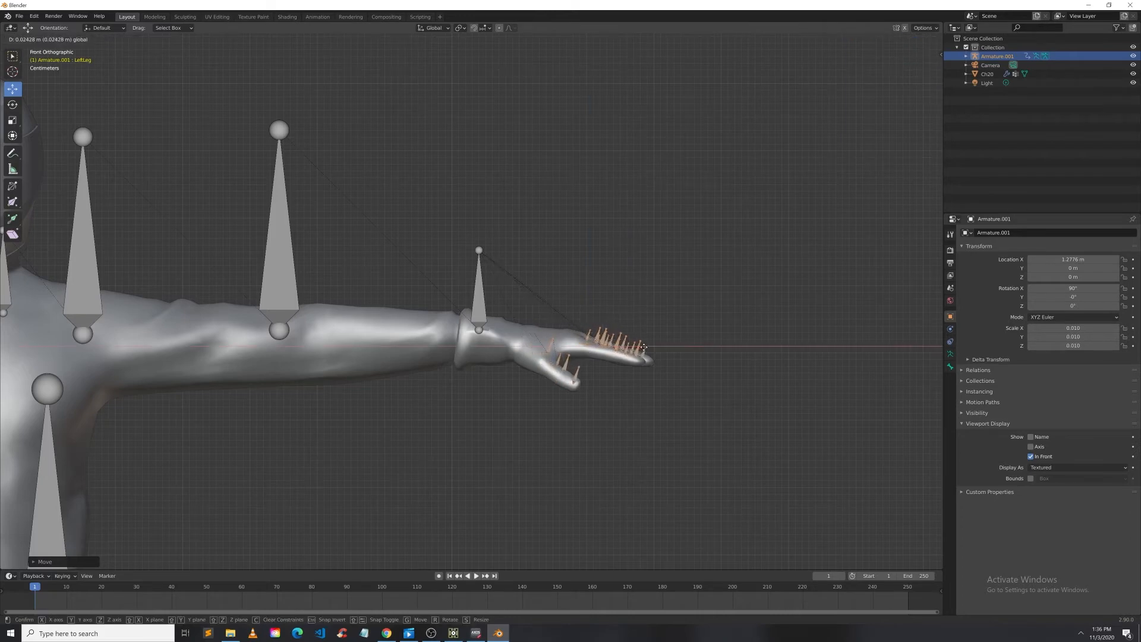
pyautogui.click(646, 350)
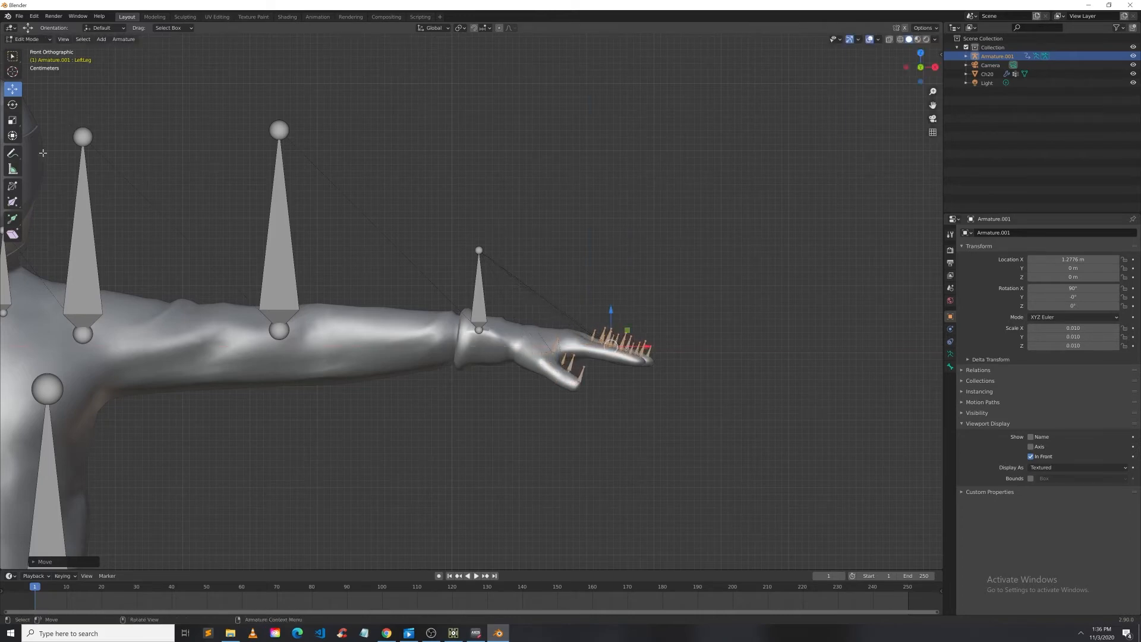
pyautogui.click(13, 120)
pyautogui.moveTo(581, 323); pyautogui.dragTo(565, 318)
pyautogui.click(15, 93)
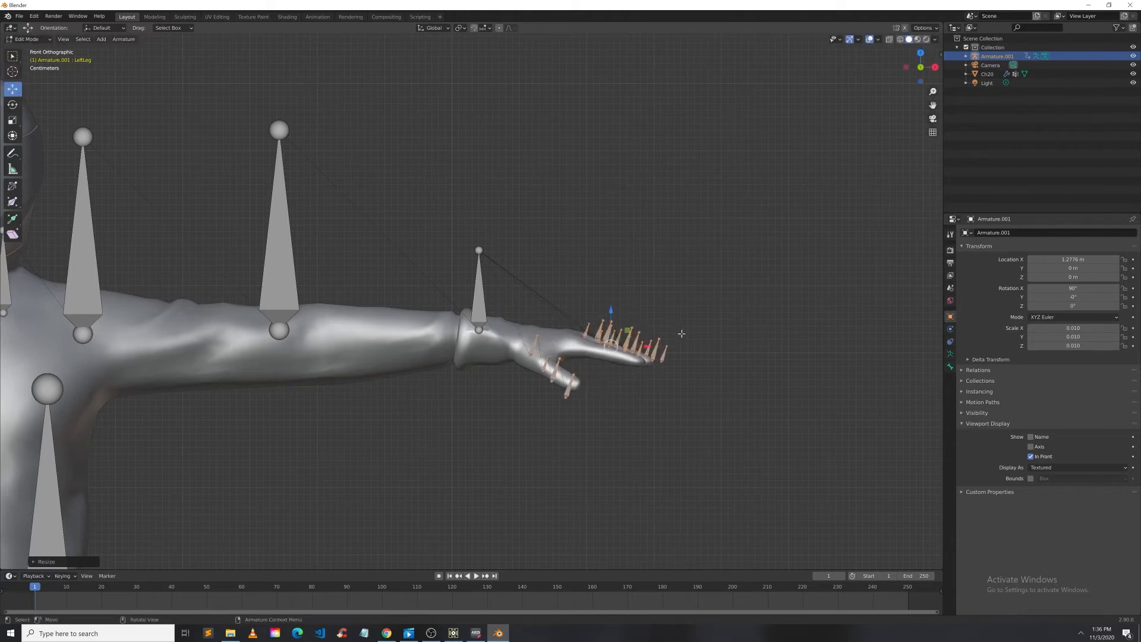
pyautogui.moveTo(646, 342); pyautogui.dragTo(642, 346)
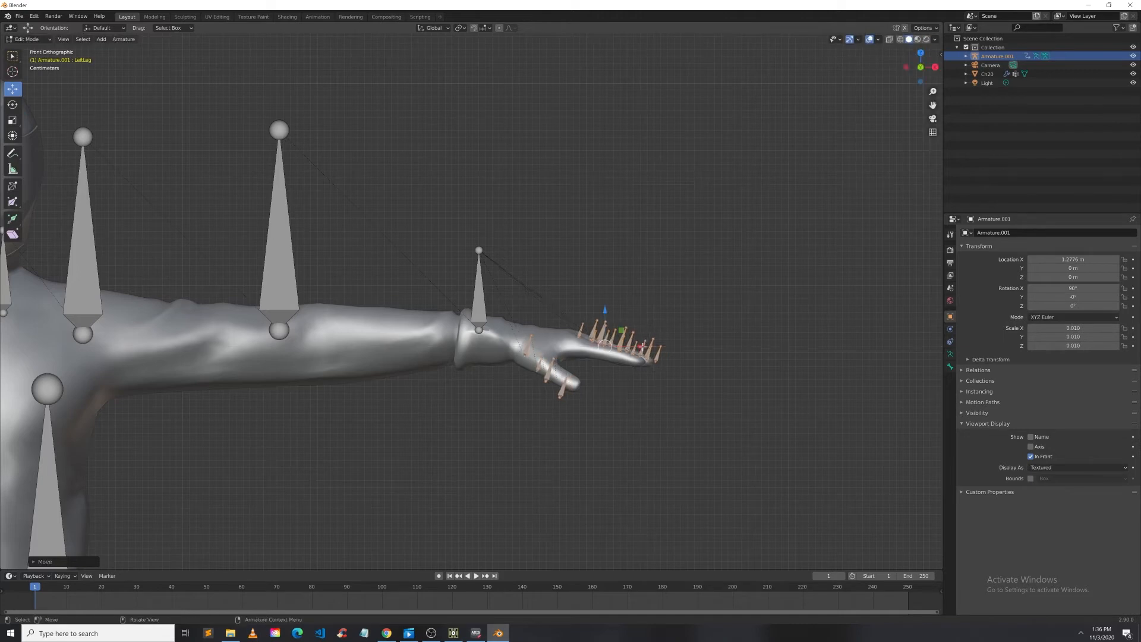
pyautogui.moveTo(605, 310); pyautogui.dragTo(604, 302)
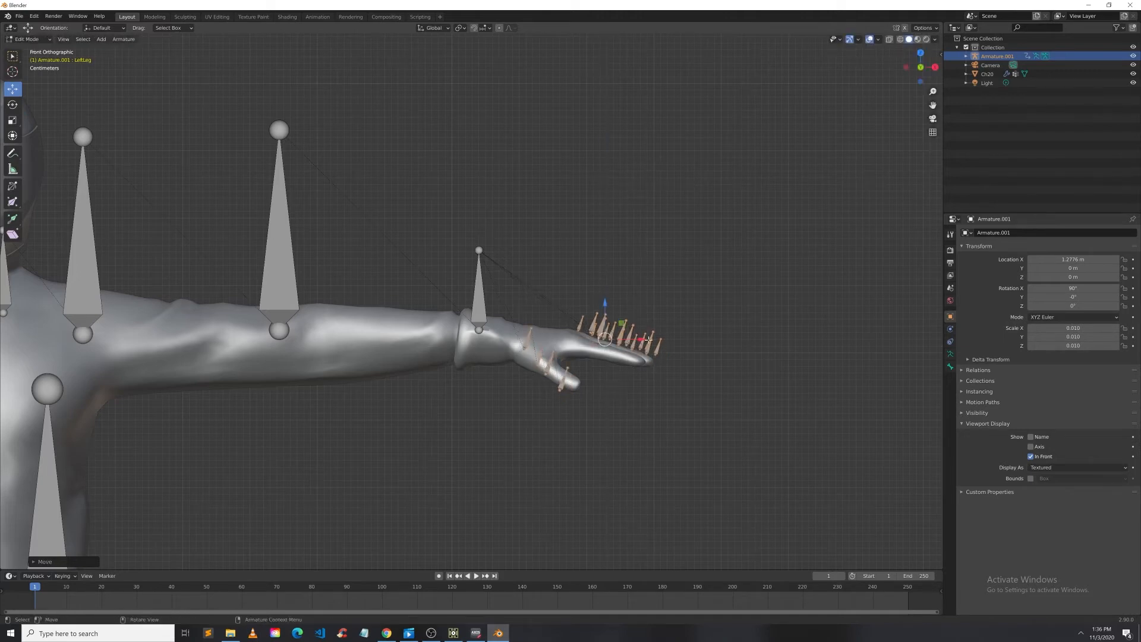
pyautogui.moveTo(649, 339); pyautogui.dragTo(593, 306)
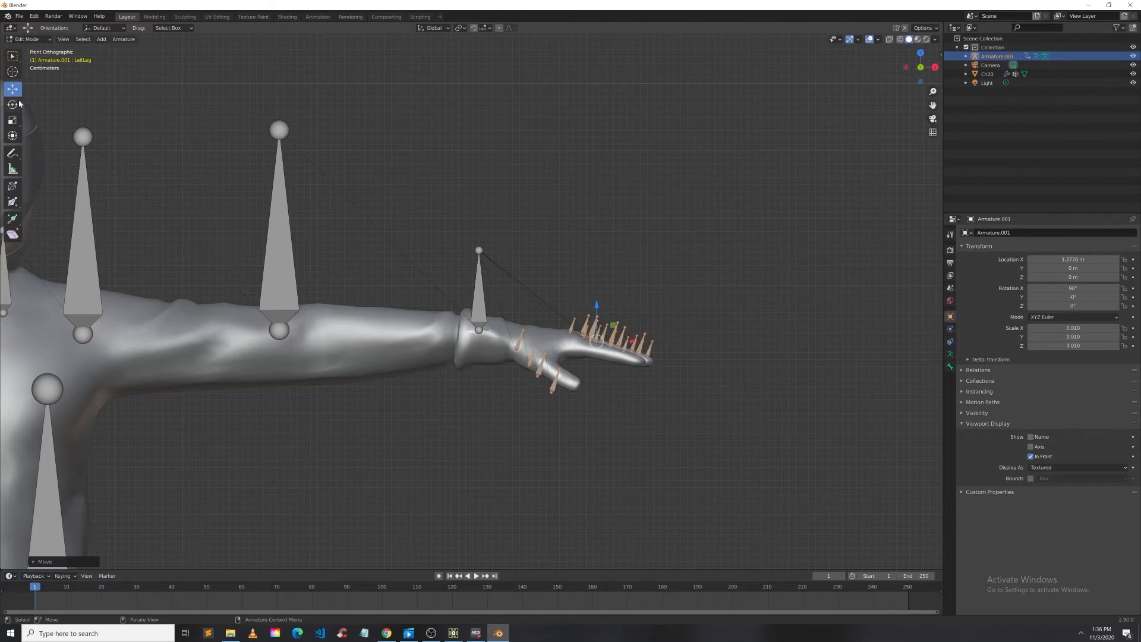
pyautogui.click(630, 416)
pyautogui.scroll(3, 630, 416)
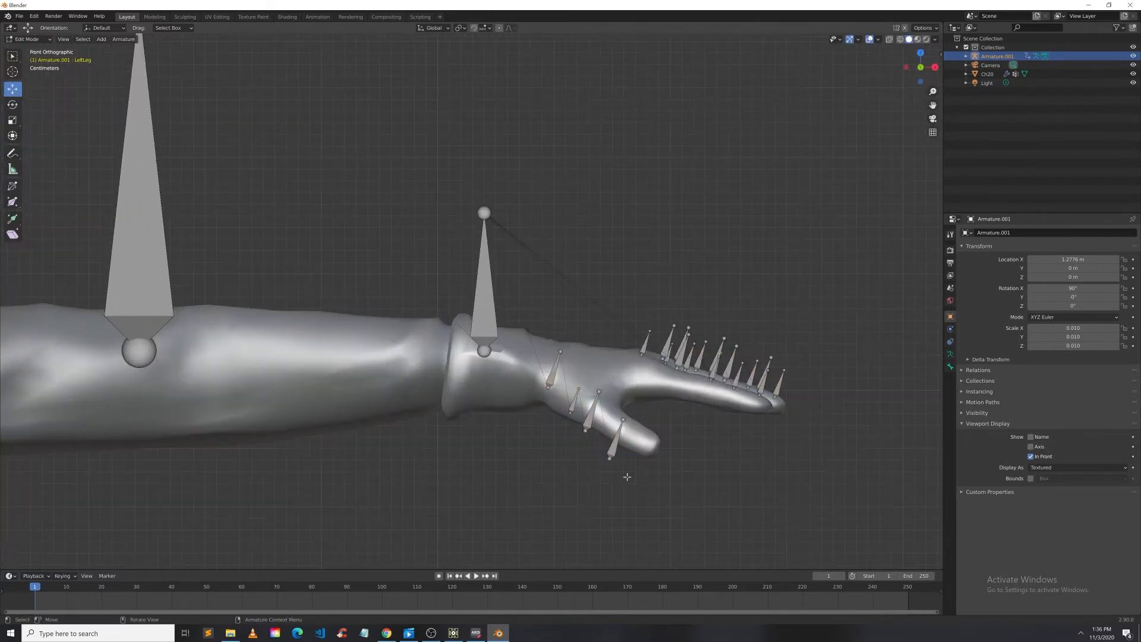
pyautogui.click(609, 458)
pyautogui.moveTo(650, 458)
pyautogui.mouseDown()
pyautogui.moveTo(672, 458)
pyautogui.moveTo(661, 458)
pyautogui.mouseUp()
pyautogui.hotkey('ctrl', 'z')
pyautogui.moveTo(612, 417); pyautogui.dragTo(612, 406)
pyautogui.hotkey('ctrl', 'z')
# Step: Move the left thumb's bones one by one so they sit inside the mesh's thumb
pyautogui.click(12, 56)
pyautogui.click(613, 444)
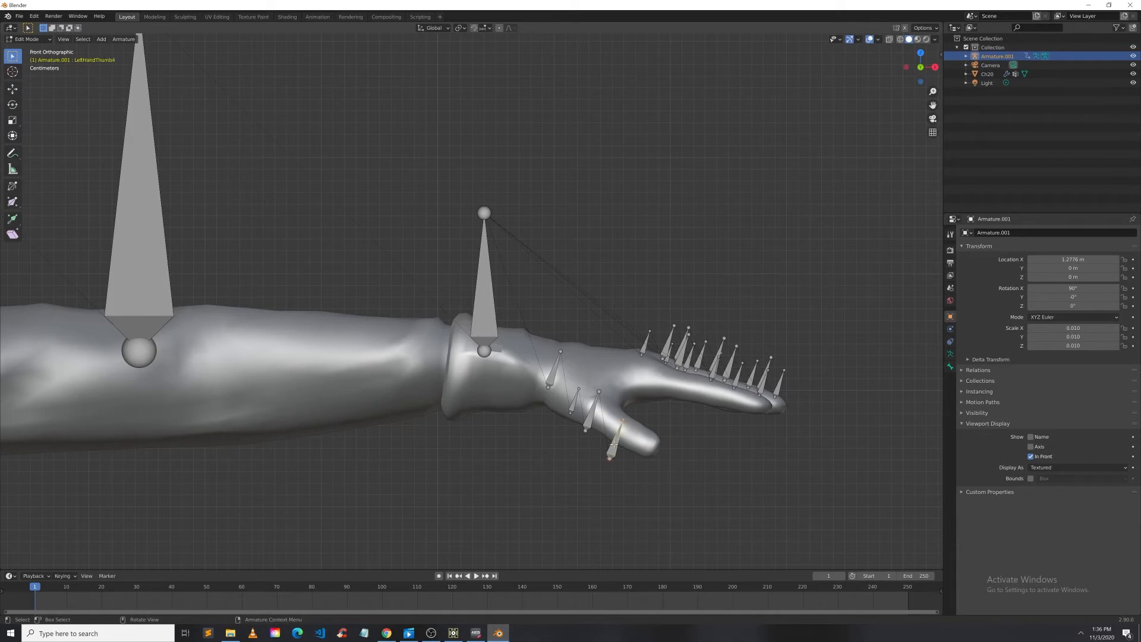
pyautogui.click(11, 88)
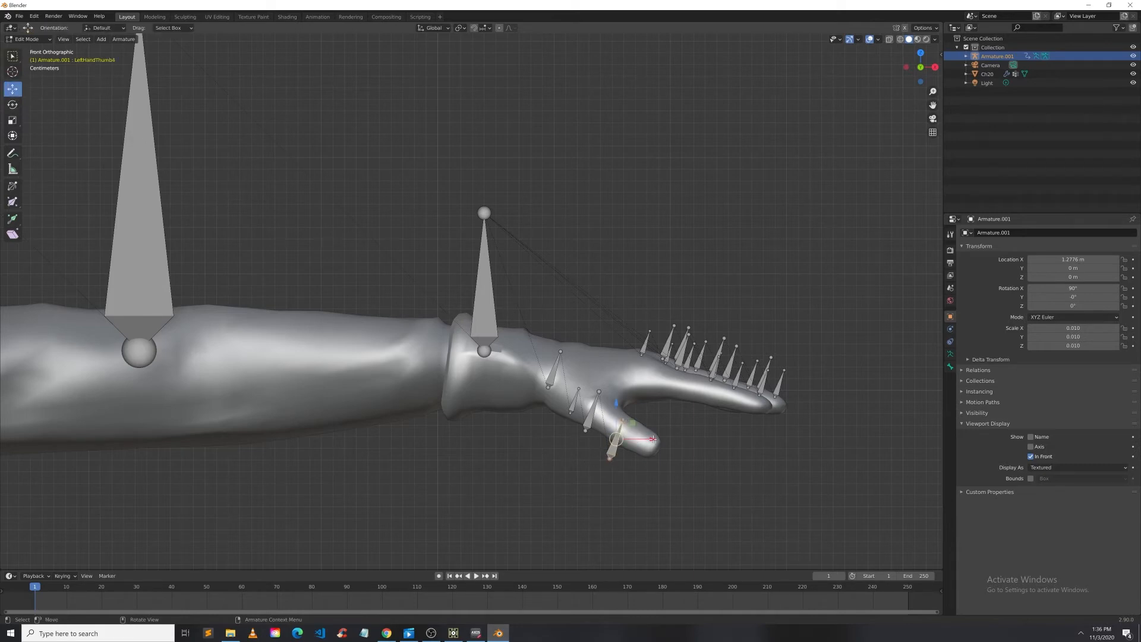
pyautogui.moveTo(652, 437); pyautogui.dragTo(694, 436)
pyautogui.moveTo(658, 400); pyautogui.dragTo(658, 394)
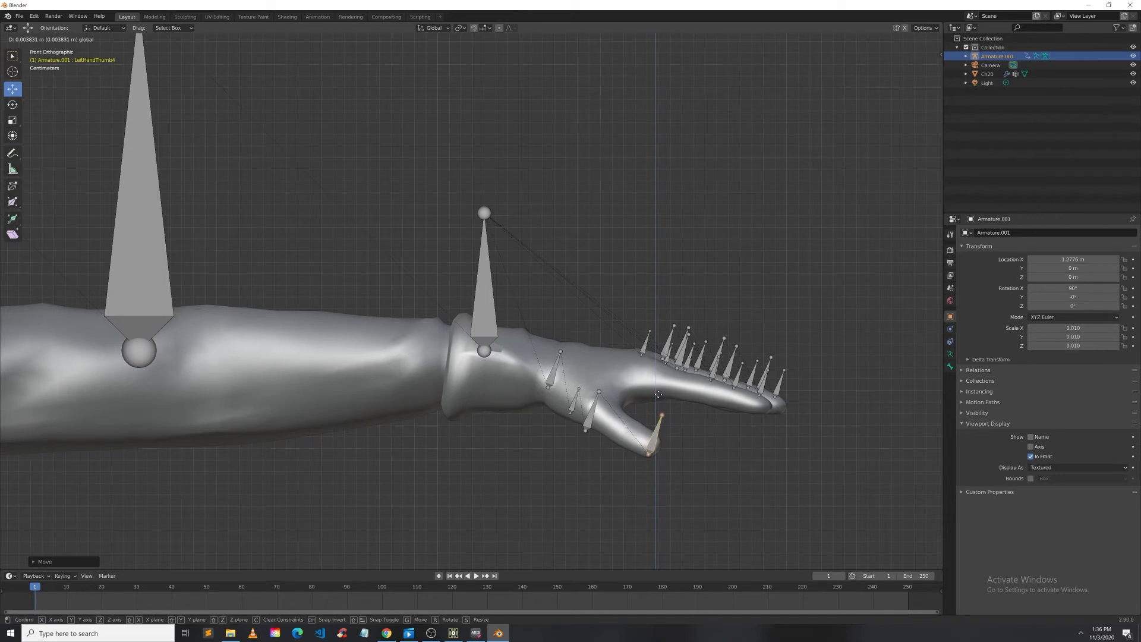
pyautogui.moveTo(659, 395); pyautogui.dragTo(659, 388)
pyautogui.moveTo(695, 431); pyautogui.dragTo(703, 430)
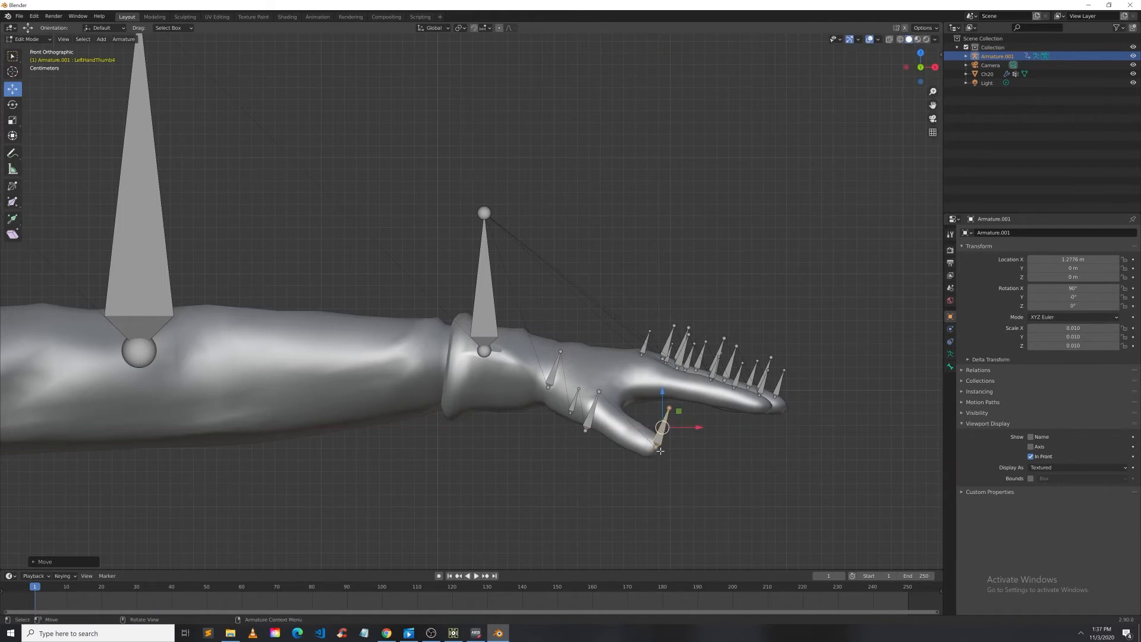
pyautogui.click(593, 426)
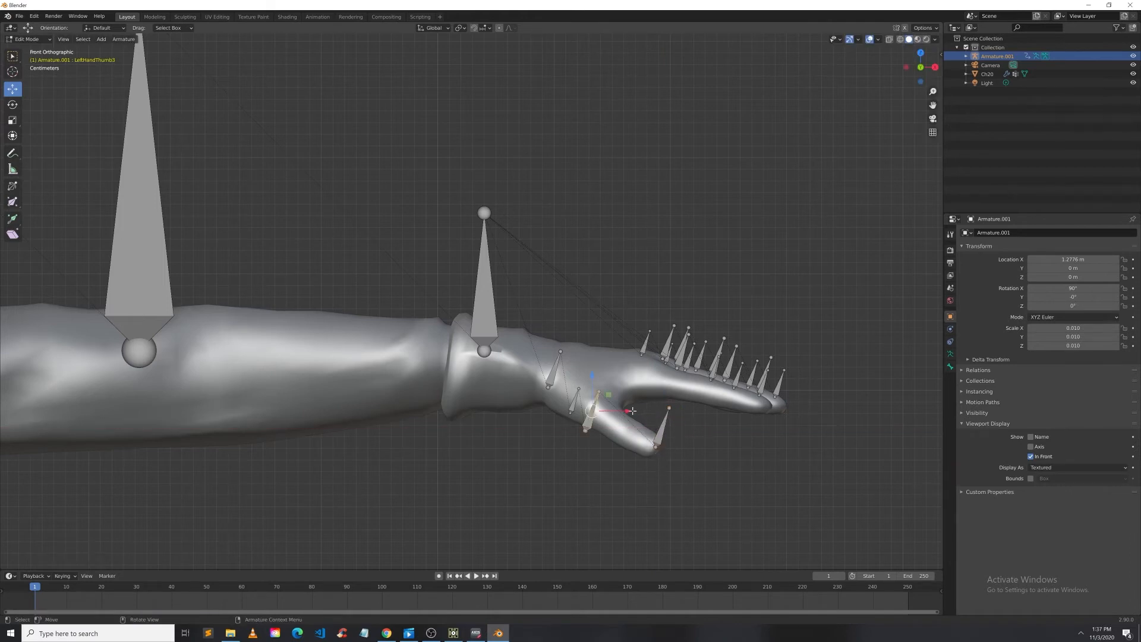
pyautogui.moveTo(634, 415); pyautogui.dragTo(670, 417)
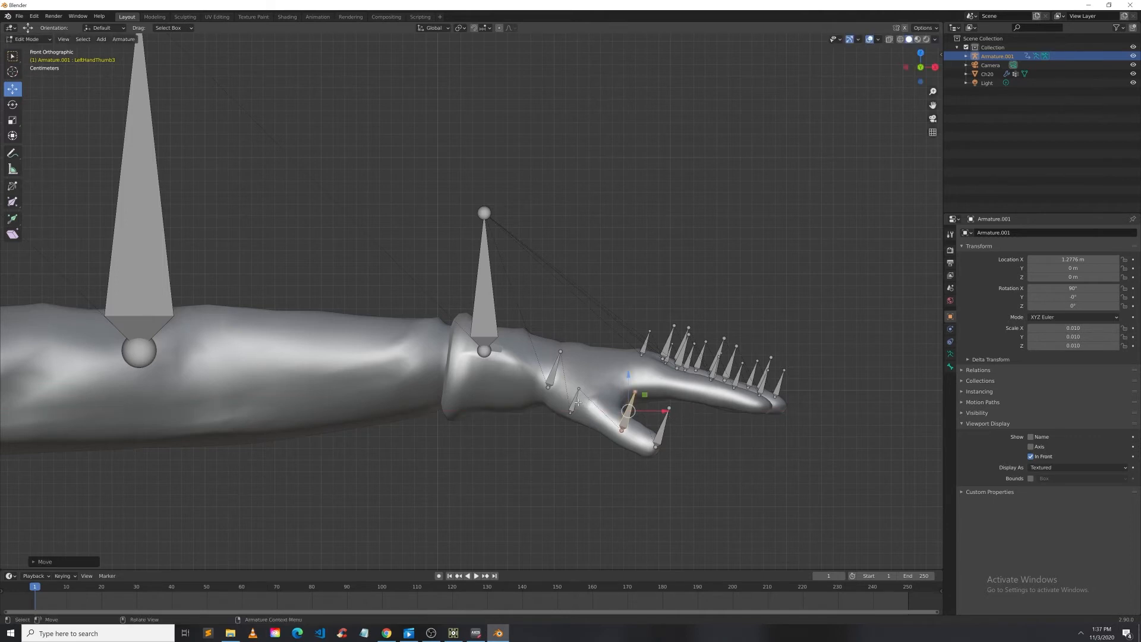
pyautogui.click(593, 403)
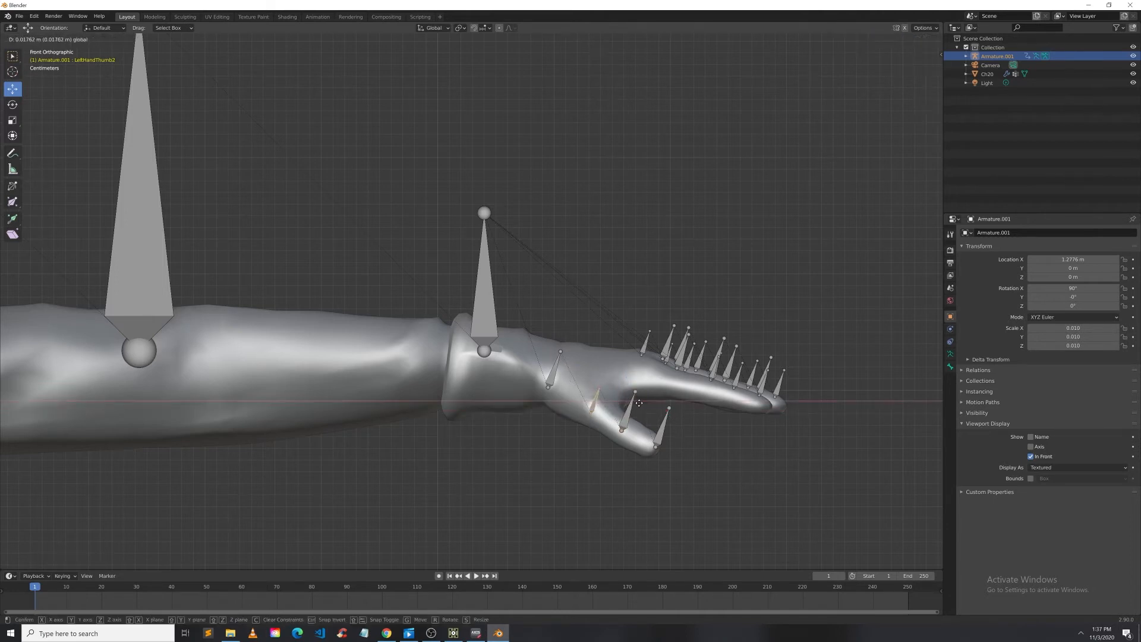
pyautogui.moveTo(802, 467); pyautogui.dragTo(669, 490)
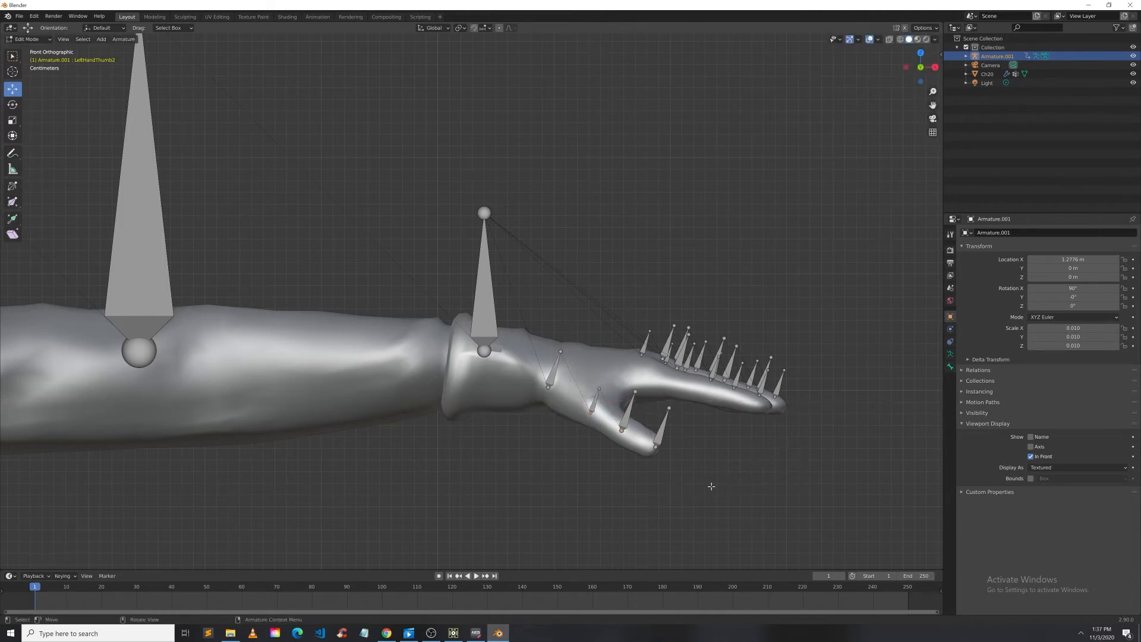
# Step: Box-select the right hand's finger bones and shift them toward the fingertips
pyautogui.scroll(-5, 845, 410)
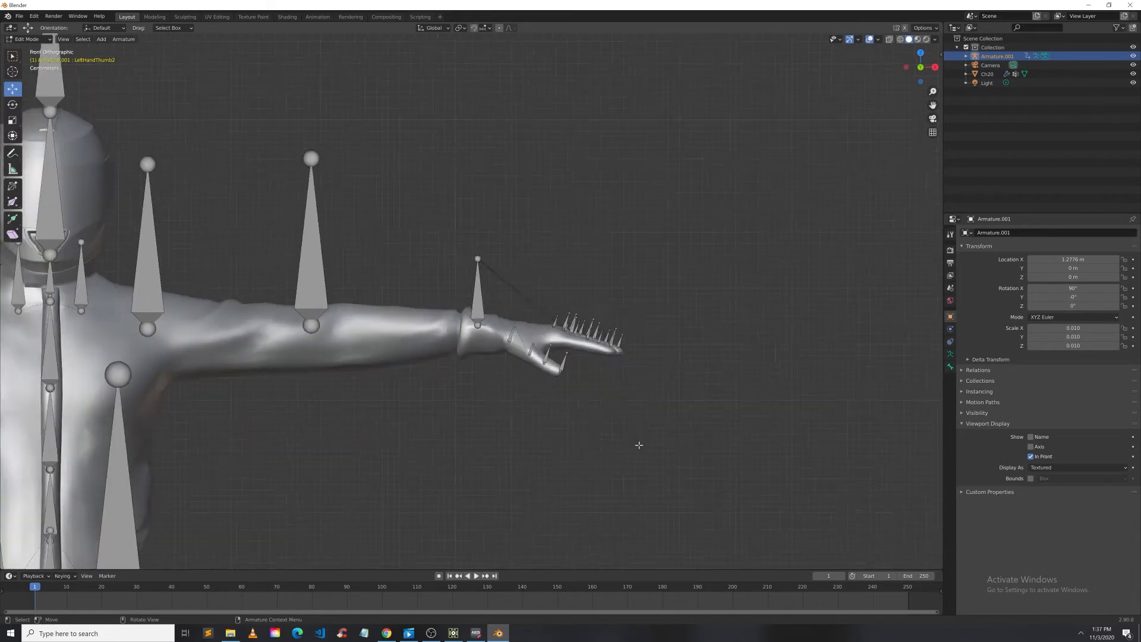
pyautogui.scroll(-1, 471, 304)
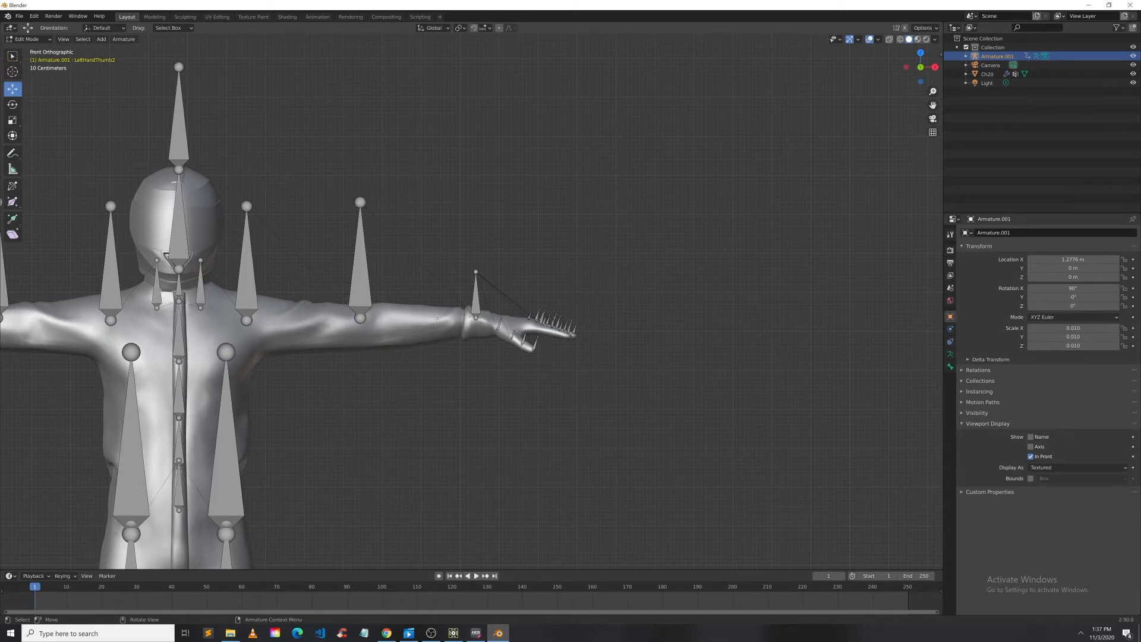
pyautogui.scroll(-4, 436, 318)
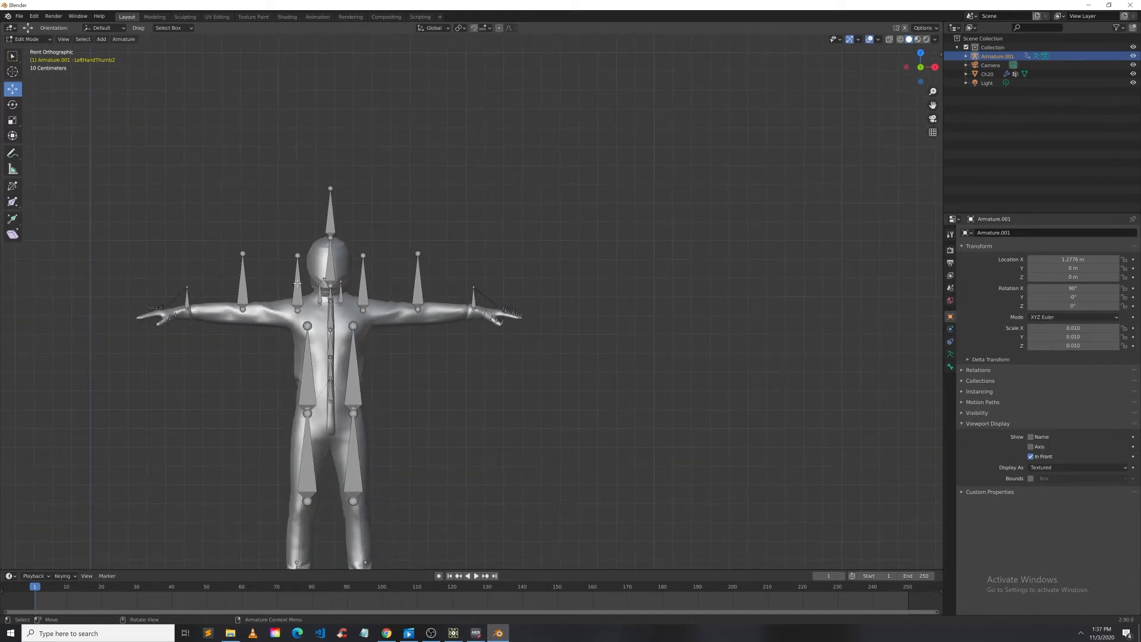
pyautogui.scroll(4, 297, 283)
pyautogui.moveTo(933, 105); pyautogui.dragTo(494, 90)
pyautogui.scroll(3, 471, 298)
pyautogui.moveTo(119, 301); pyautogui.dragTo(290, 438)
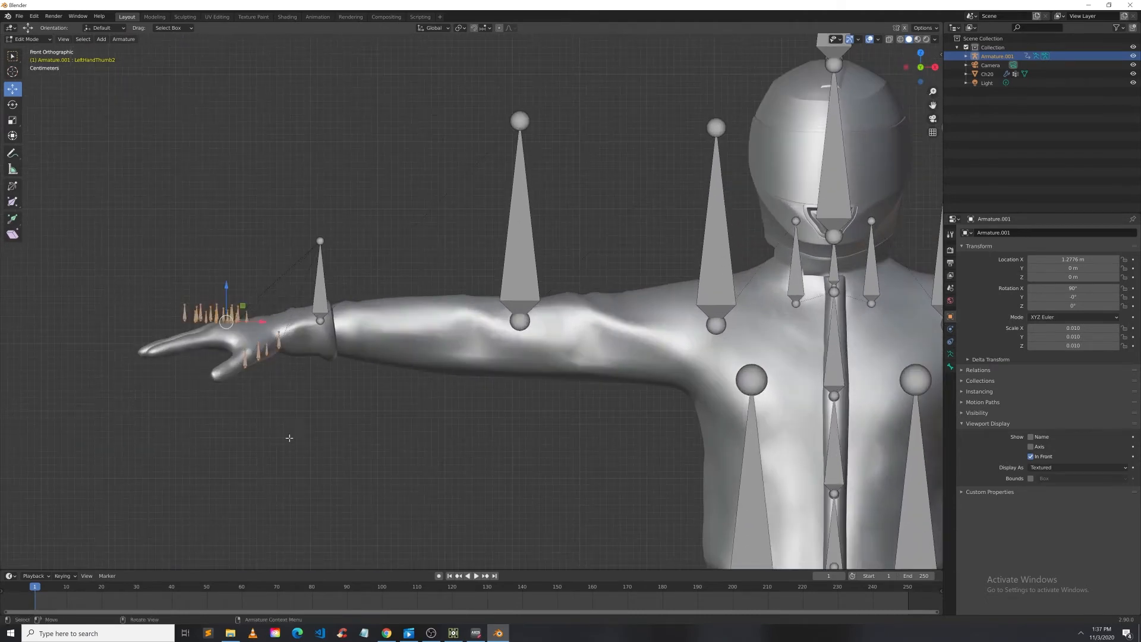
pyautogui.moveTo(225, 284); pyautogui.dragTo(207, 286)
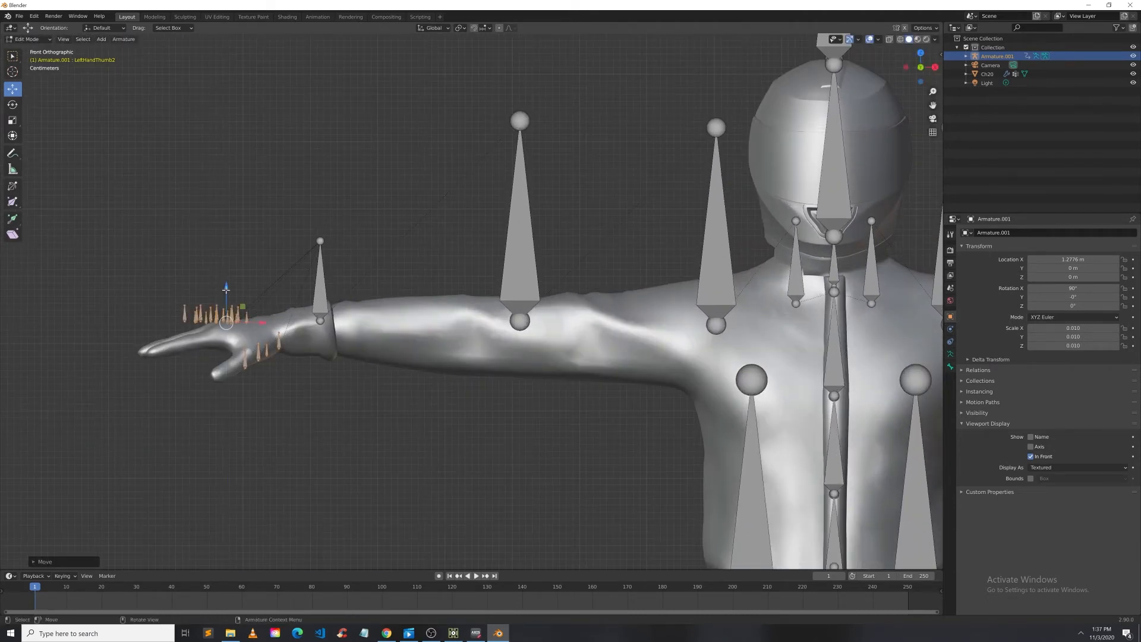
pyautogui.moveTo(261, 322); pyautogui.dragTo(254, 322)
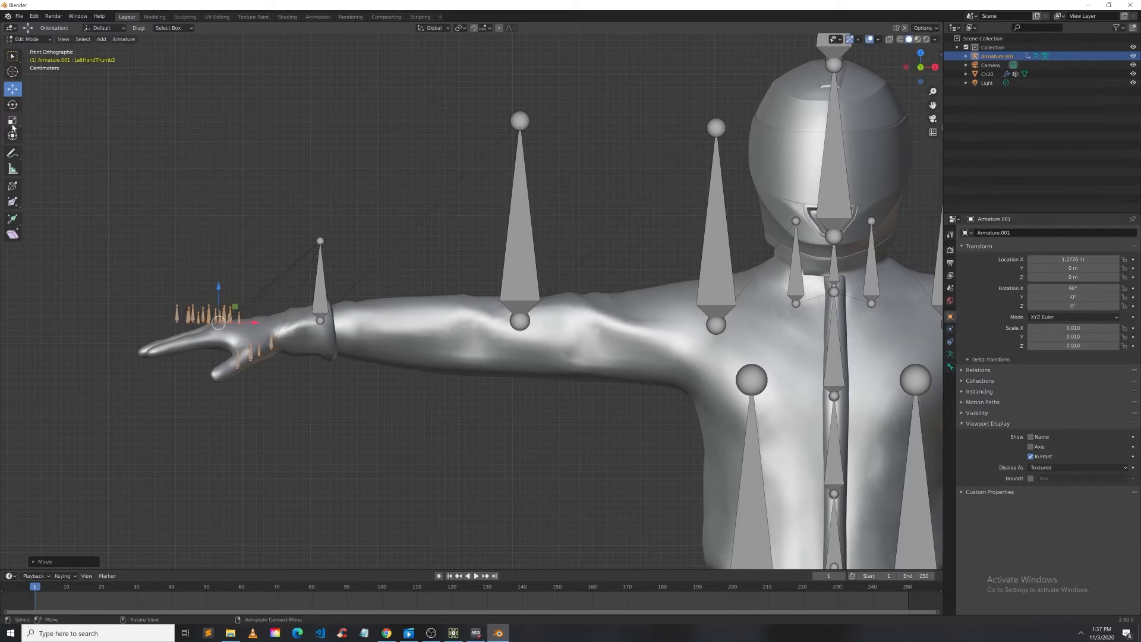
# Step: Rotate, scale down, and reposition the right hand's finger bones to fit the fingers
pyautogui.click(13, 105)
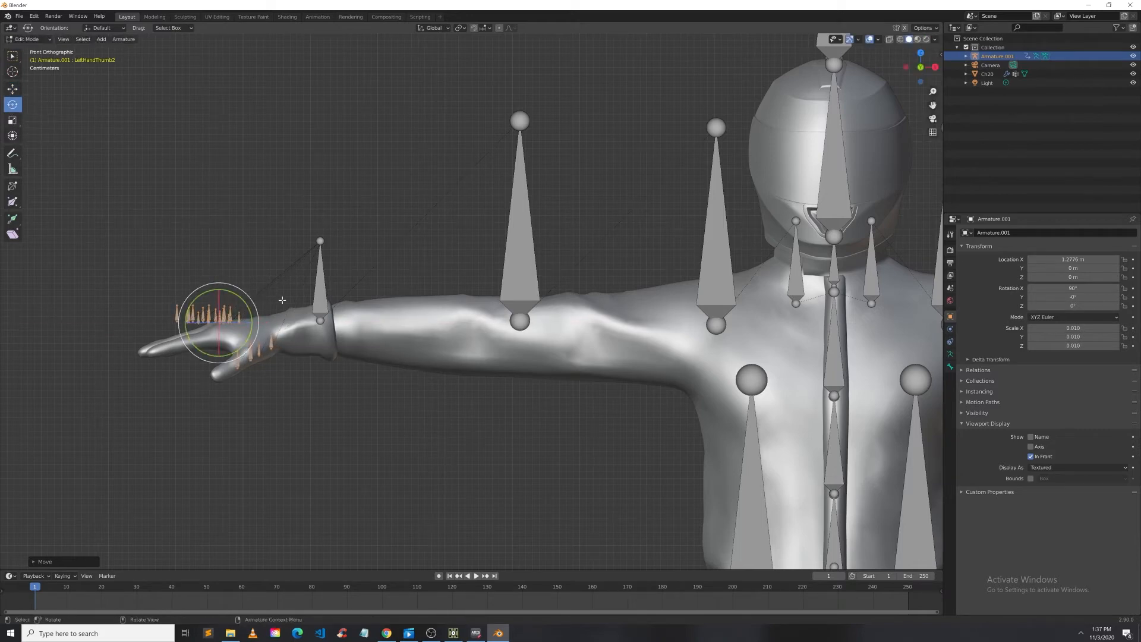
pyautogui.moveTo(256, 306); pyautogui.dragTo(217, 293)
pyautogui.click(9, 91)
pyautogui.click(12, 121)
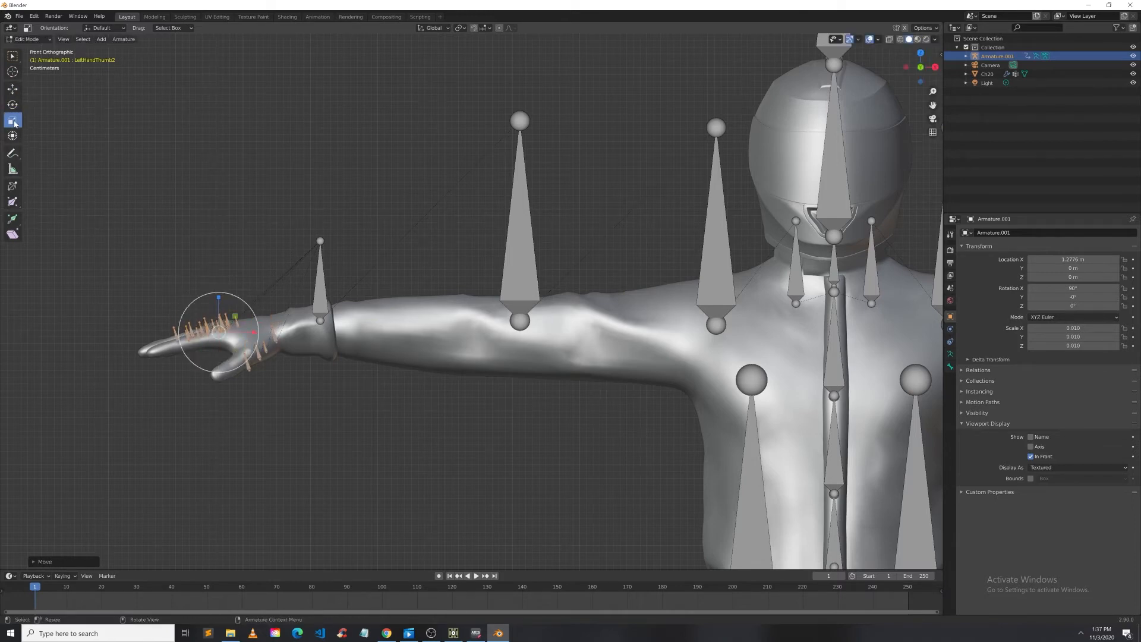
pyautogui.moveTo(260, 316); pyautogui.dragTo(274, 309)
pyautogui.click(13, 88)
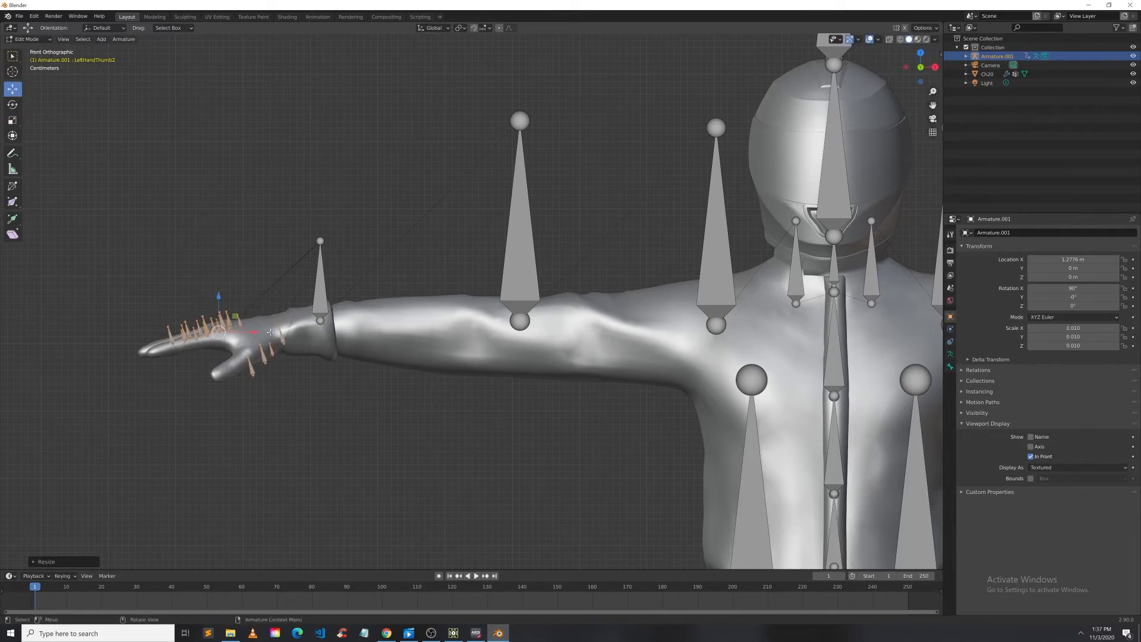
pyautogui.moveTo(255, 331); pyautogui.dragTo(234, 334)
pyautogui.scroll(-4, 329, 447)
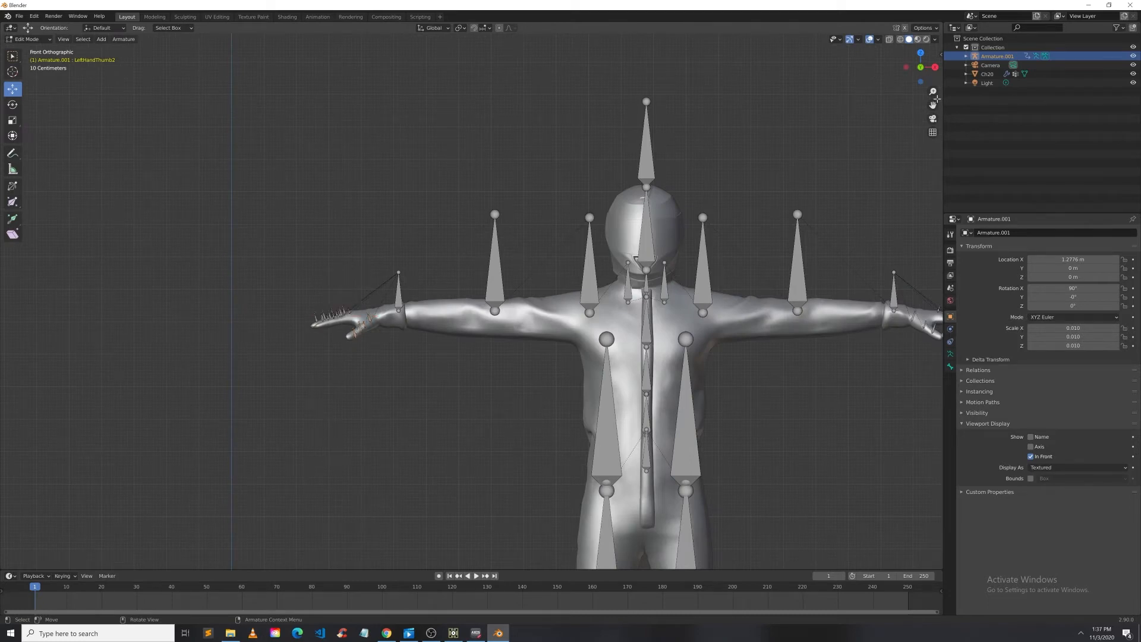
pyautogui.moveTo(933, 105); pyautogui.dragTo(761, 82)
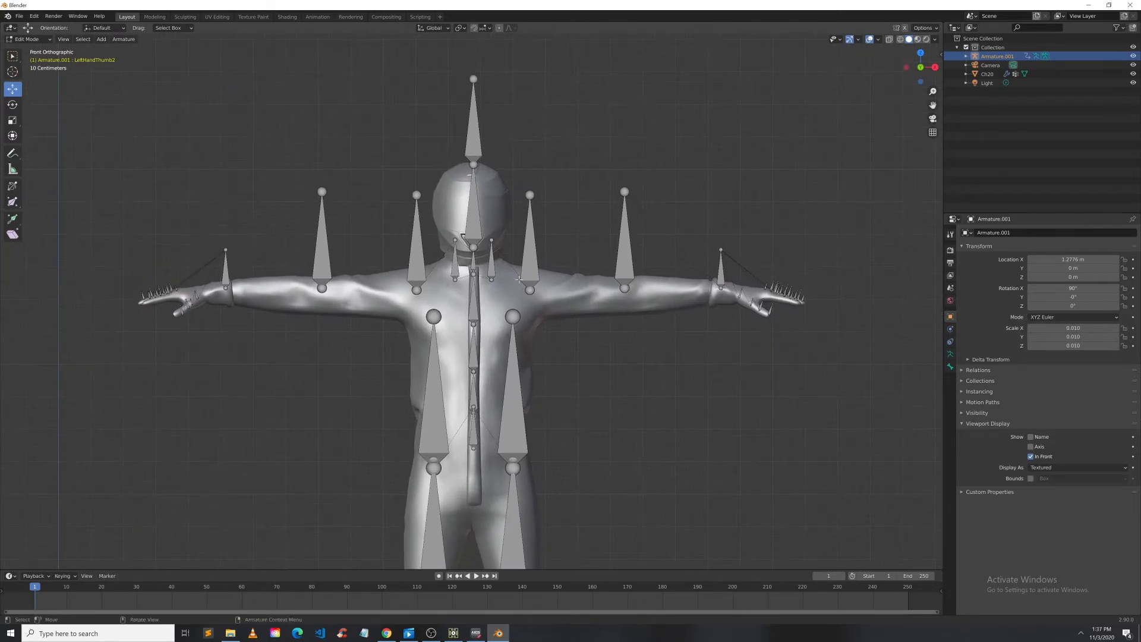
pyautogui.moveTo(204, 184); pyautogui.dragTo(330, 262)
pyautogui.click(28, 39)
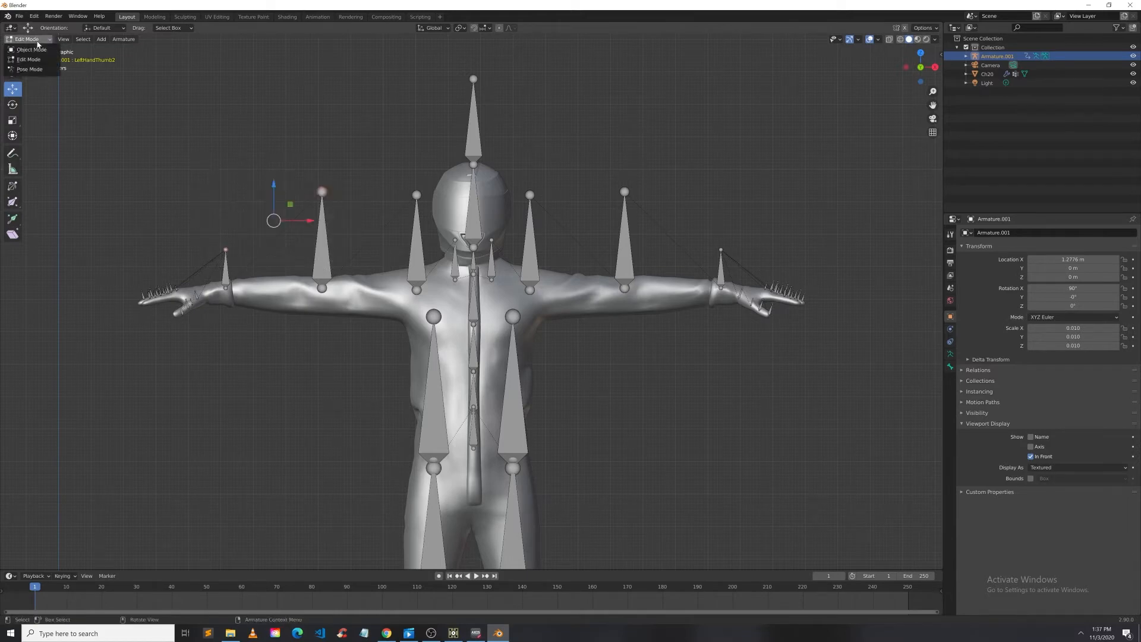
pyautogui.click(31, 50)
pyautogui.click(230, 290)
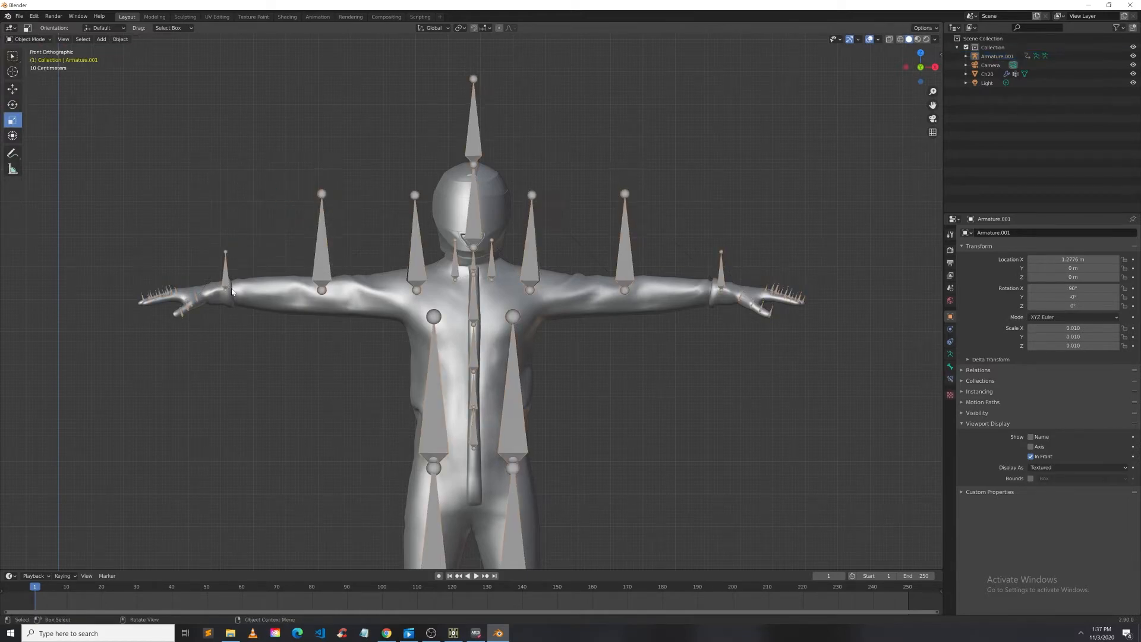
pyautogui.click(228, 288)
pyautogui.click(227, 274)
pyautogui.click(28, 39)
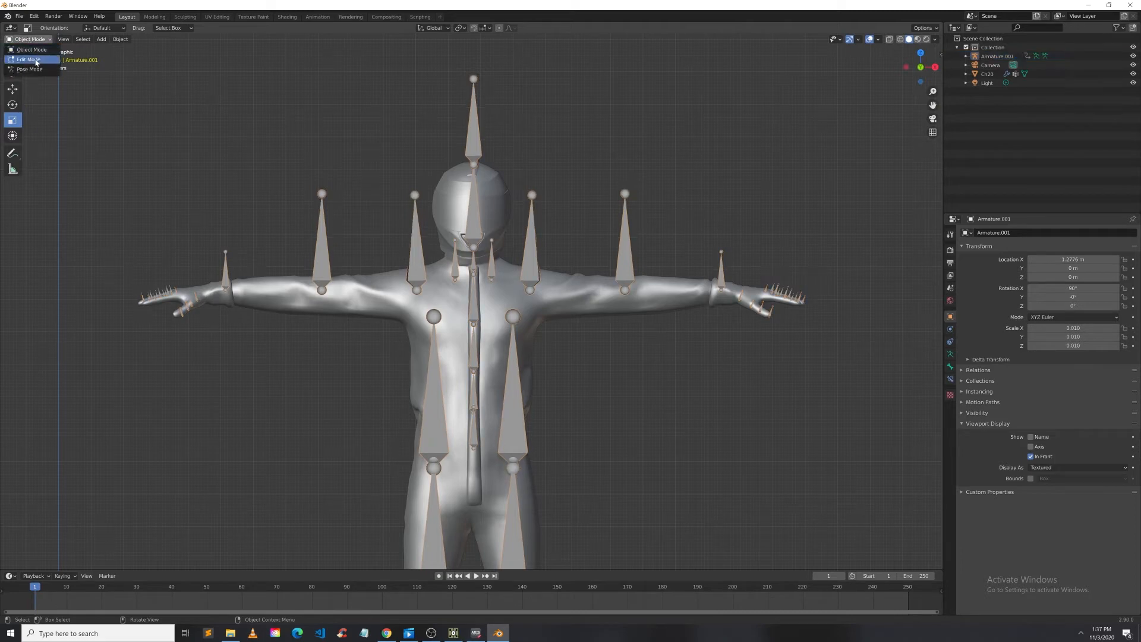
pyautogui.click(29, 60)
pyautogui.click(227, 279)
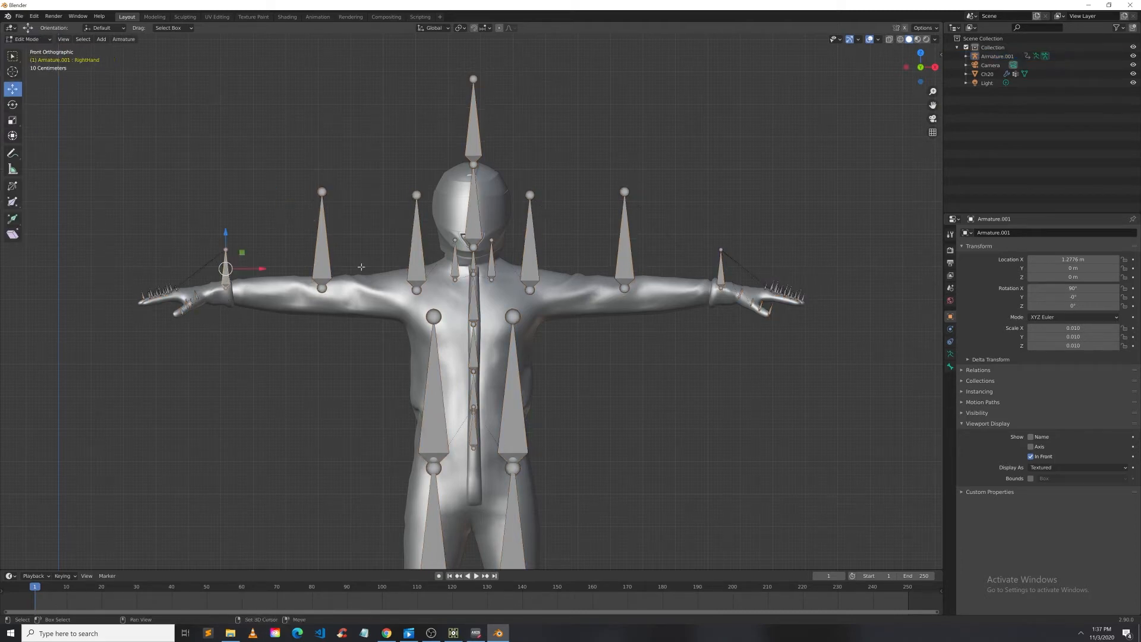
# Step: Select the upright arm bones on both sides and try moving them along Z
pyautogui.click(322, 272)
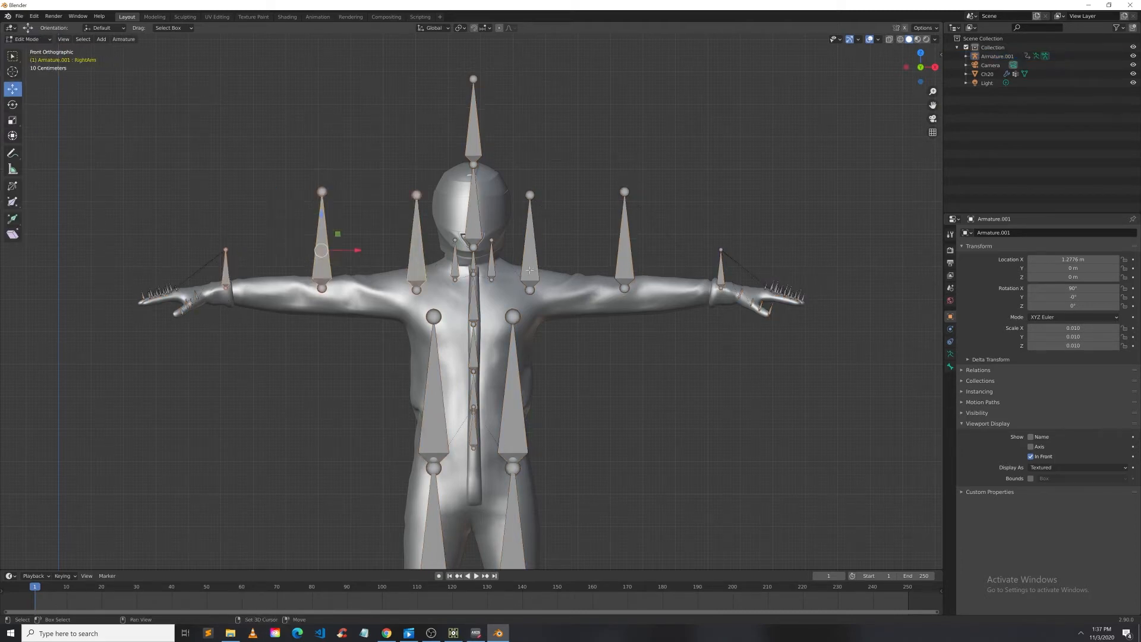
pyautogui.keyDown('shift'); pyautogui.click(529, 269); pyautogui.keyUp('shift')
pyautogui.keyDown('shift'); pyautogui.click(623, 264); pyautogui.keyUp('shift')
pyautogui.keyDown('shift'); pyautogui.click(721, 277); pyautogui.keyUp('shift')
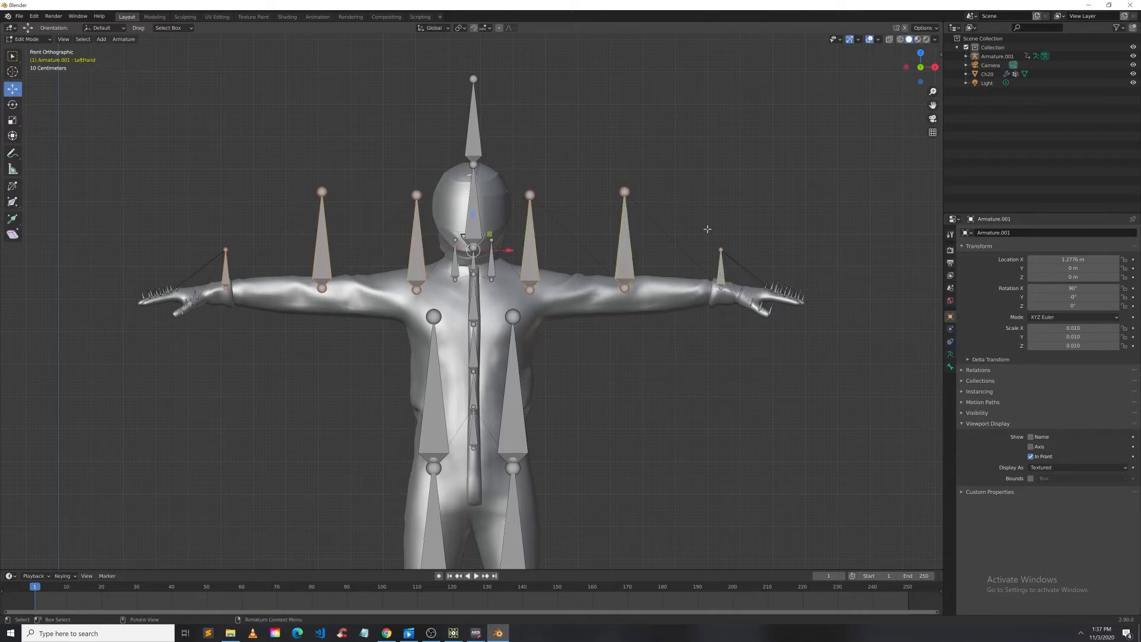
pyautogui.press('g')
pyautogui.press('z')
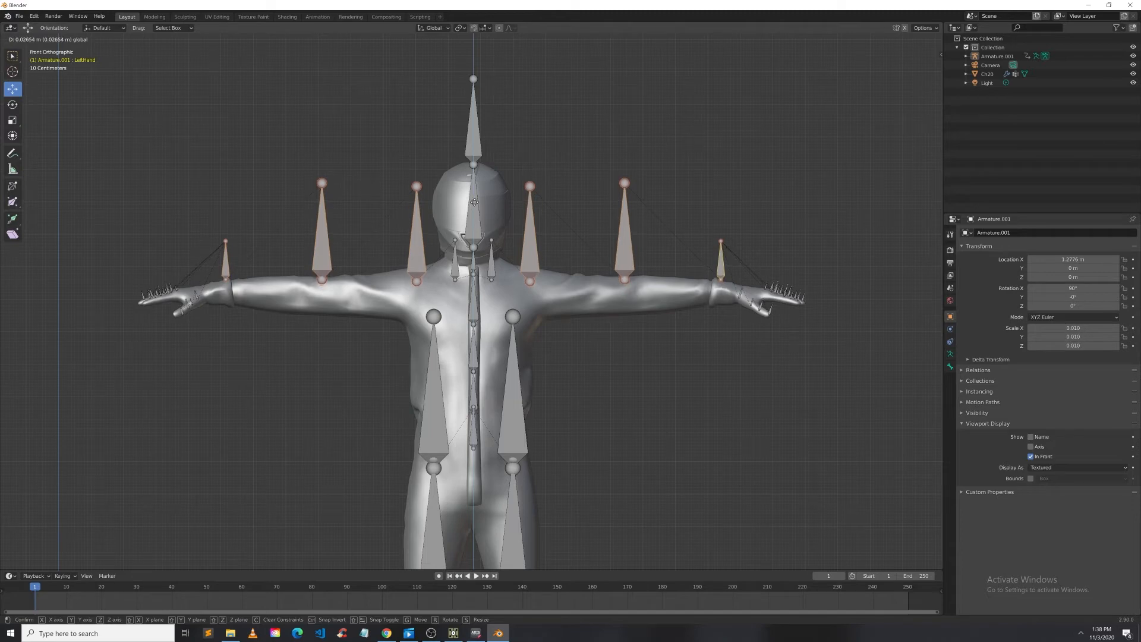
pyautogui.press('Escape')
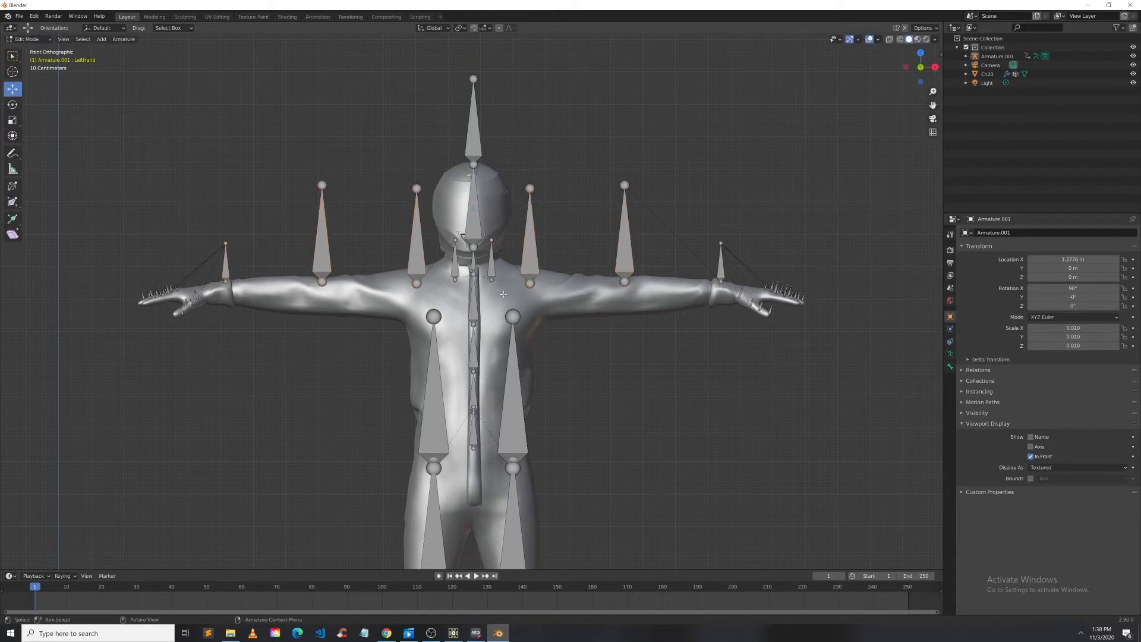
# Step: Shift the two inner upright arm bones slightly outward along X, one at a time
pyautogui.click(416, 257)
pyautogui.press('g')
pyautogui.press('x')
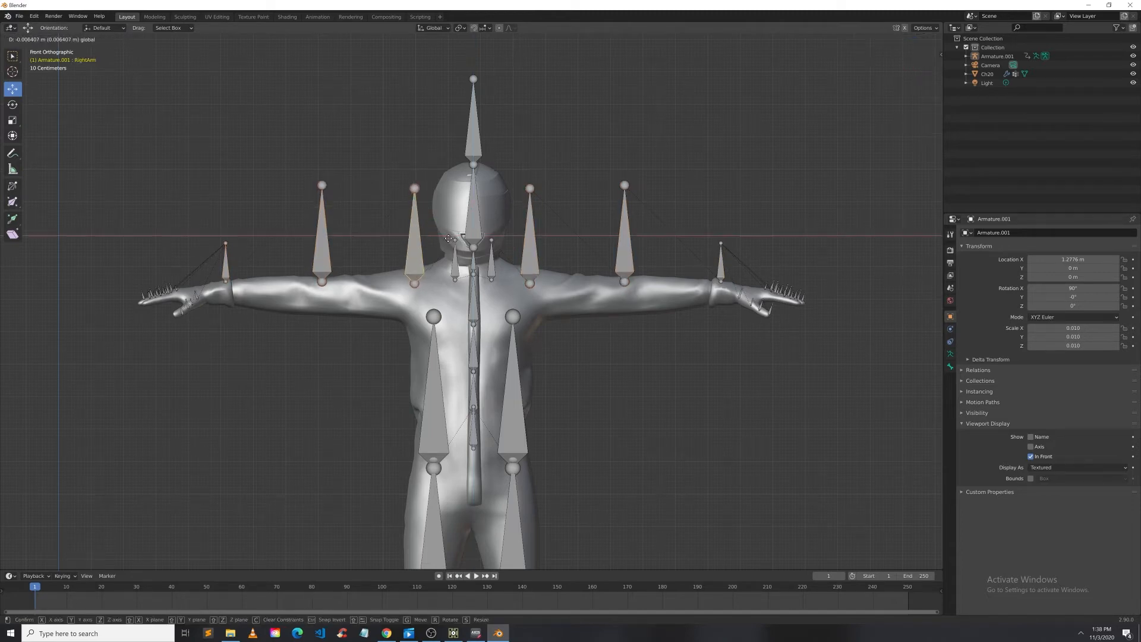
pyautogui.click(439, 241)
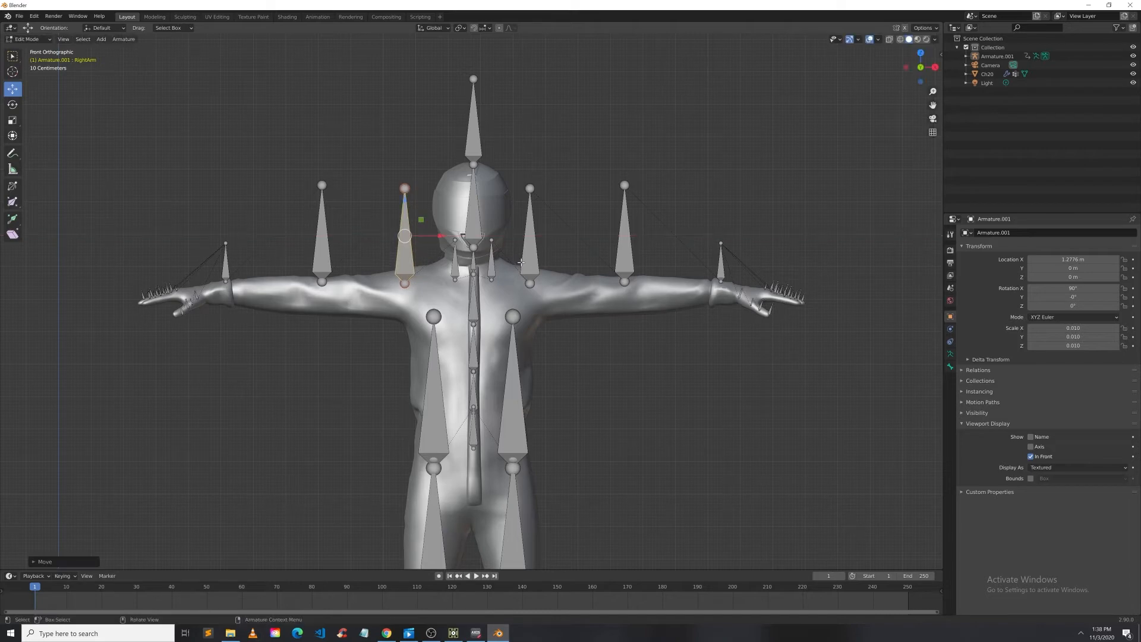
pyautogui.keyDown('shift'); pyautogui.click(536, 279); pyautogui.keyUp('shift')
pyautogui.press('g')
pyautogui.press('x')
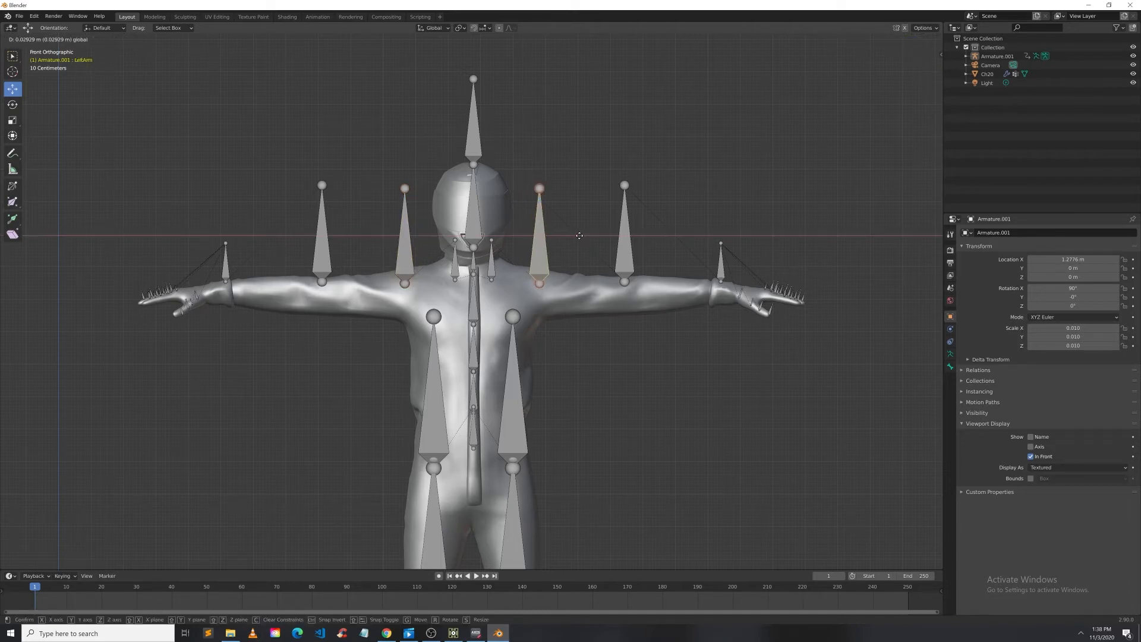
pyautogui.click(580, 236)
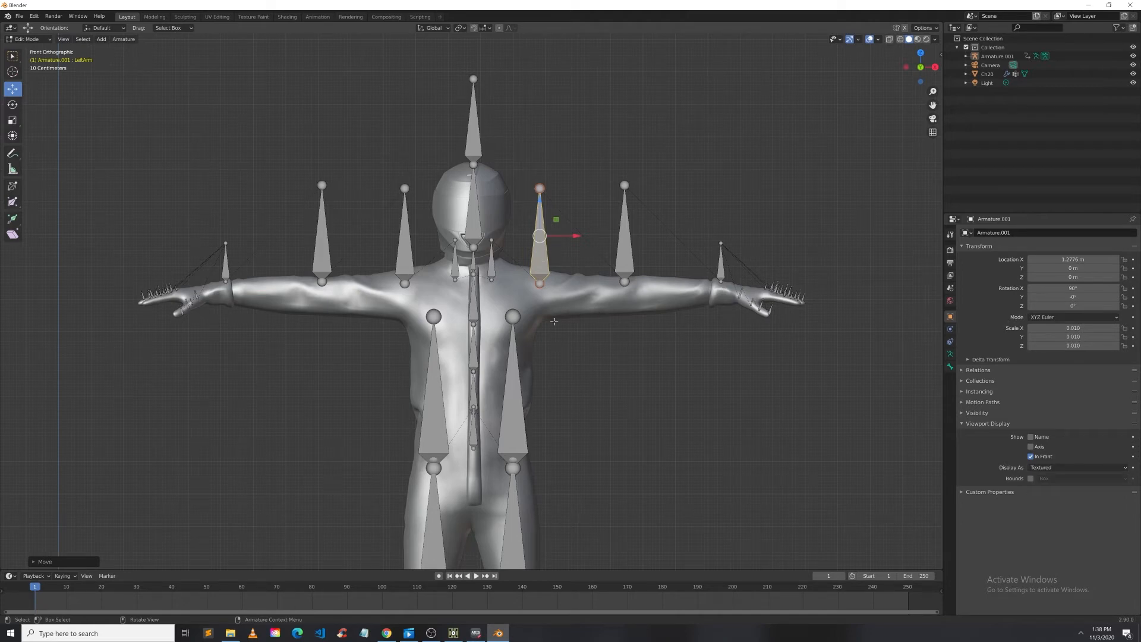
# Step: Move the right and left shoulder bones slightly outward along X
pyautogui.click(454, 269)
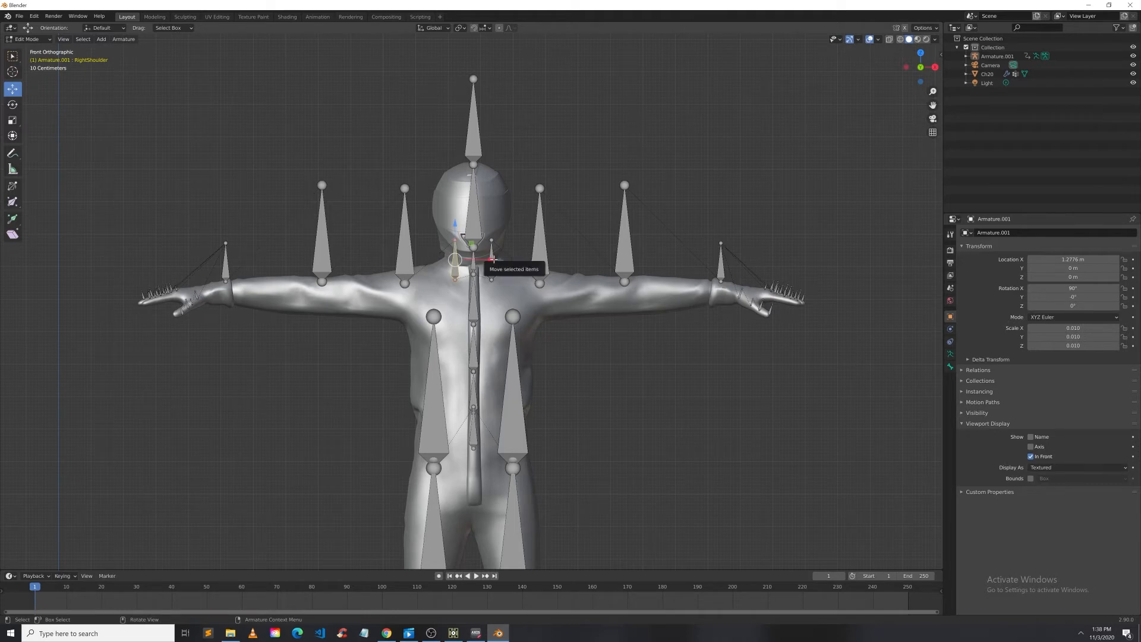
pyautogui.press('g')
pyautogui.press('x')
pyautogui.click(480, 259)
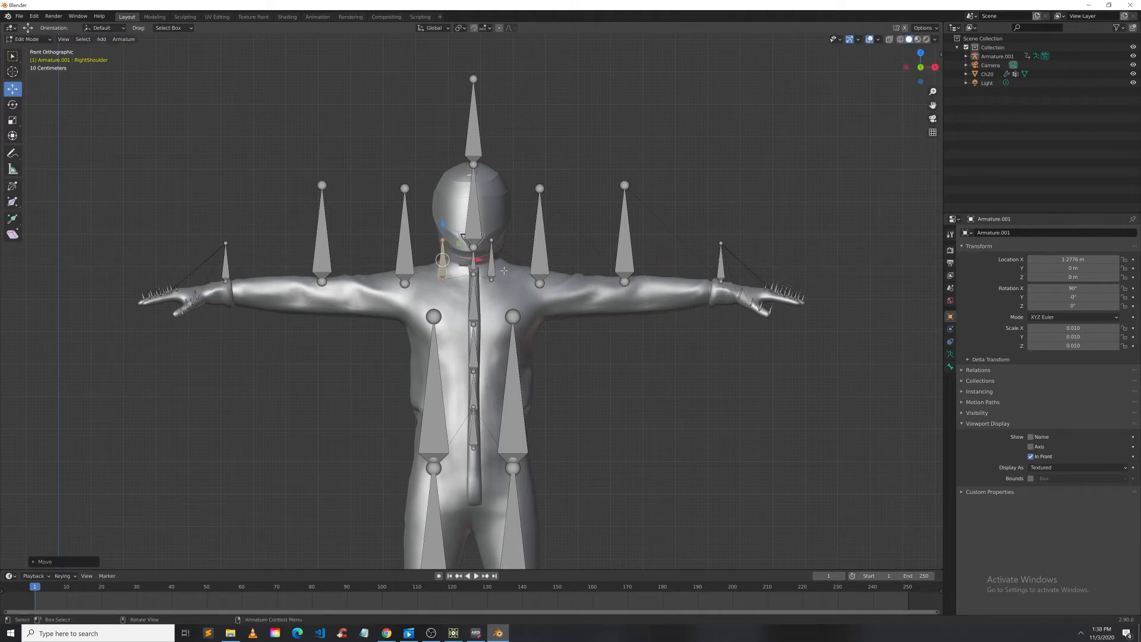
pyautogui.click(492, 268)
pyautogui.press('g')
pyautogui.press('x')
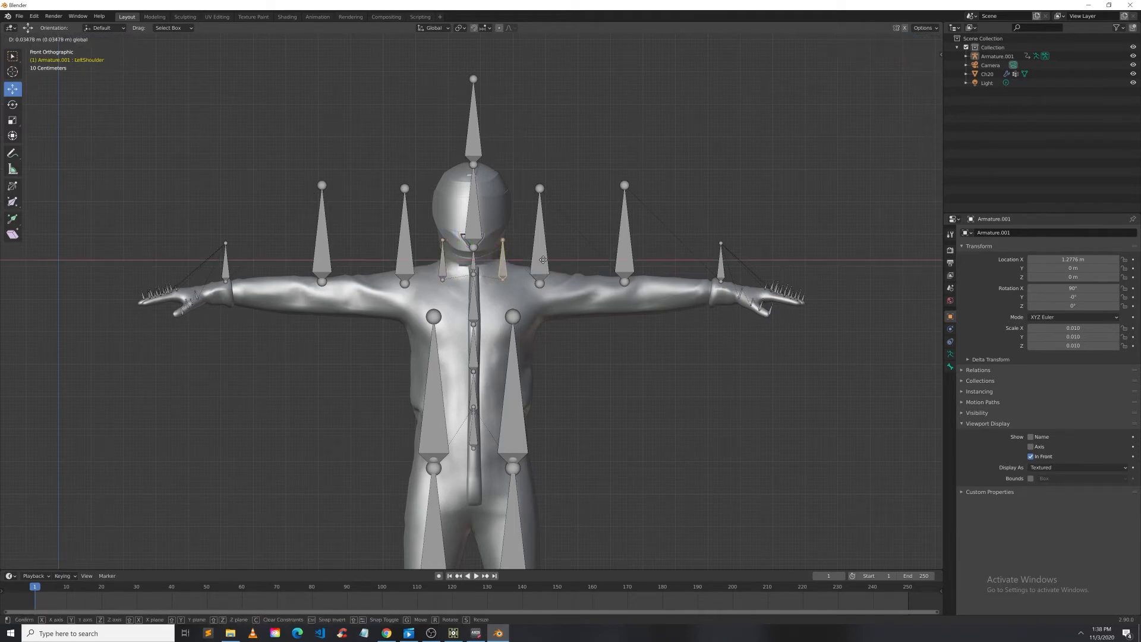
pyautogui.click(543, 259)
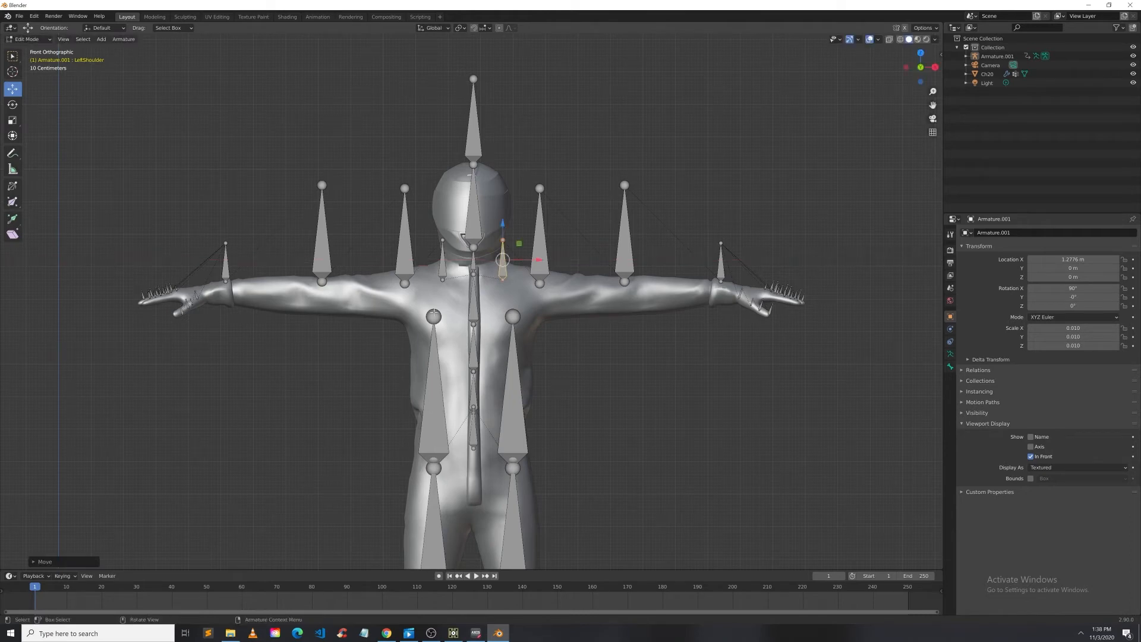
# Step: Set the armature's X rotation to 0°, undo it, and restore it to 90°
pyautogui.click(404, 262)
pyautogui.scroll(-4, 577, 325)
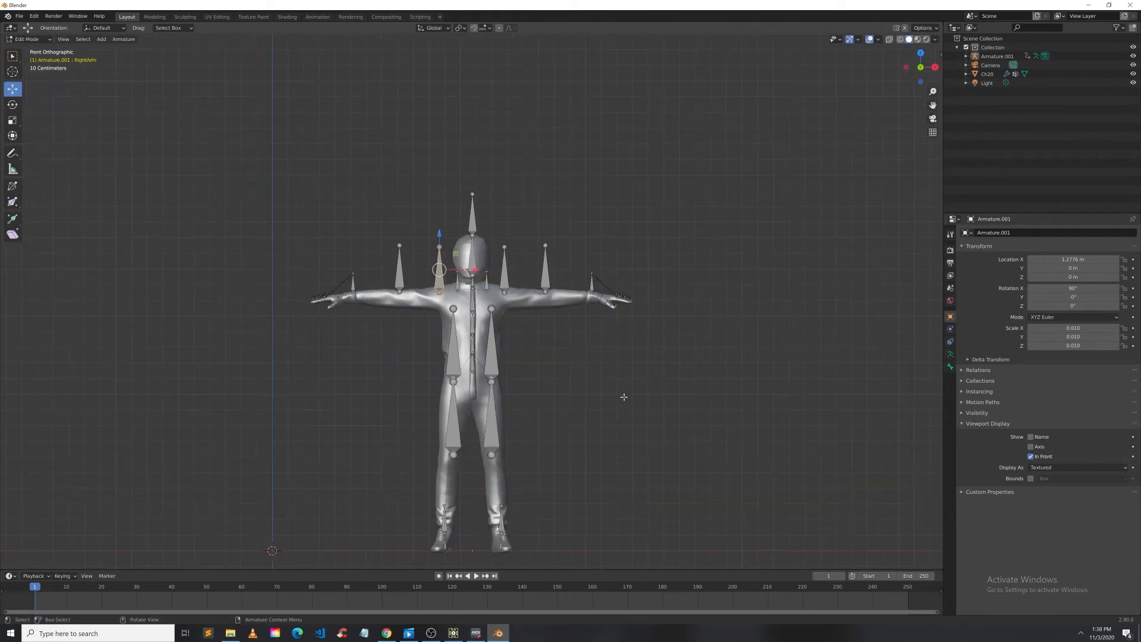
pyautogui.scroll(3, 624, 396)
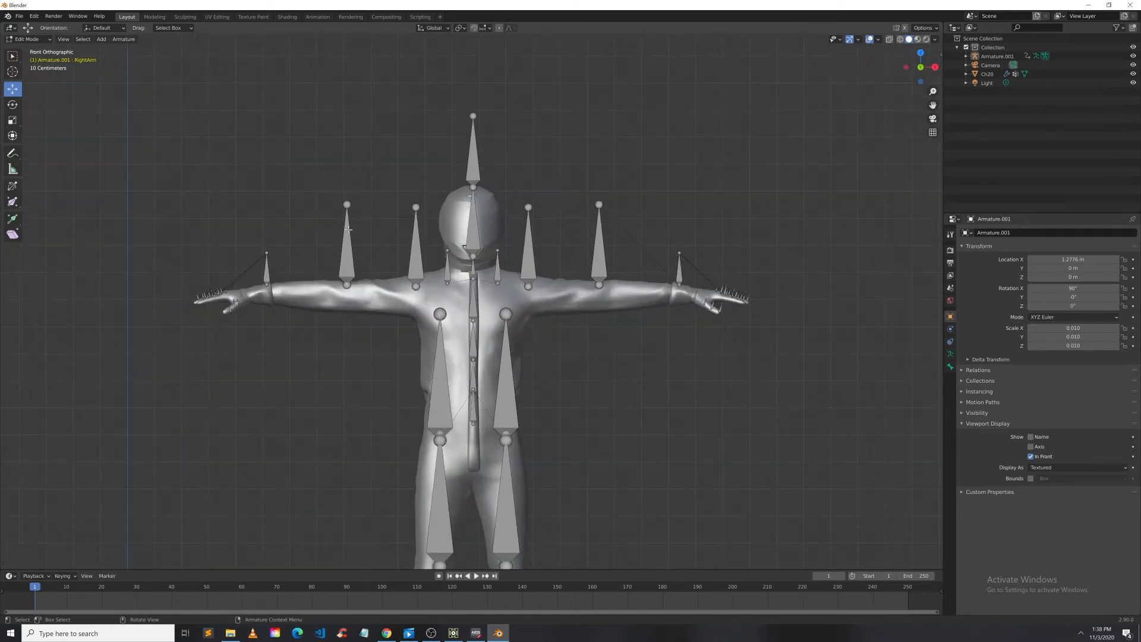
pyautogui.click(348, 237)
pyautogui.click(1073, 289)
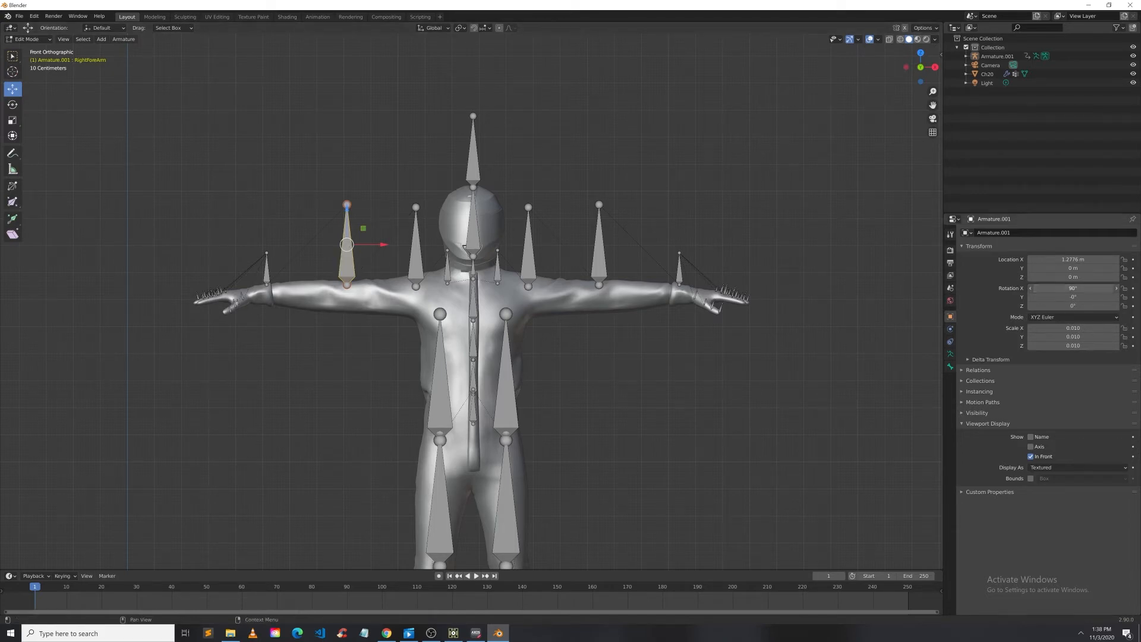
pyautogui.write('0')
pyautogui.press('Return')
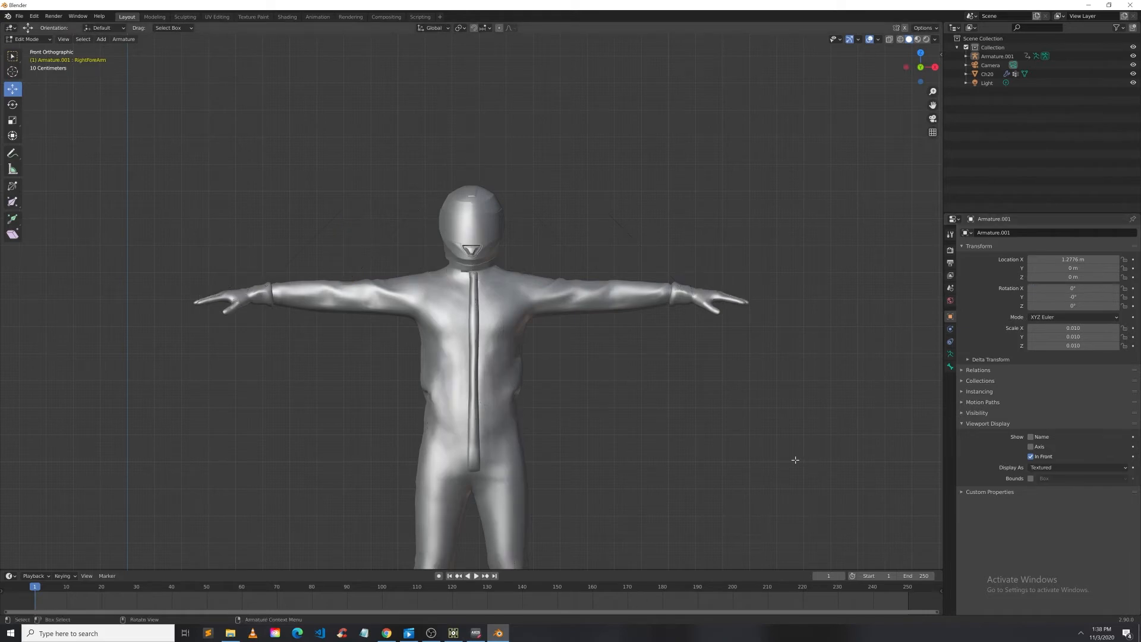
pyautogui.hotkey('ctrl', 'z')
pyautogui.scroll(-4, 630, 401)
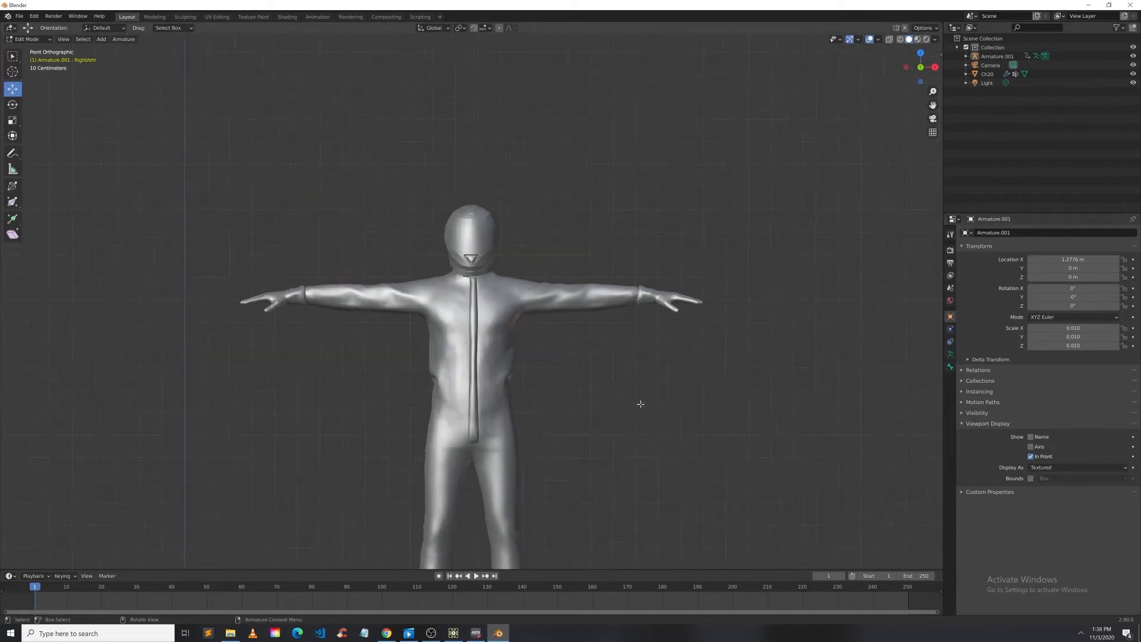
pyautogui.scroll(1, 551, 528)
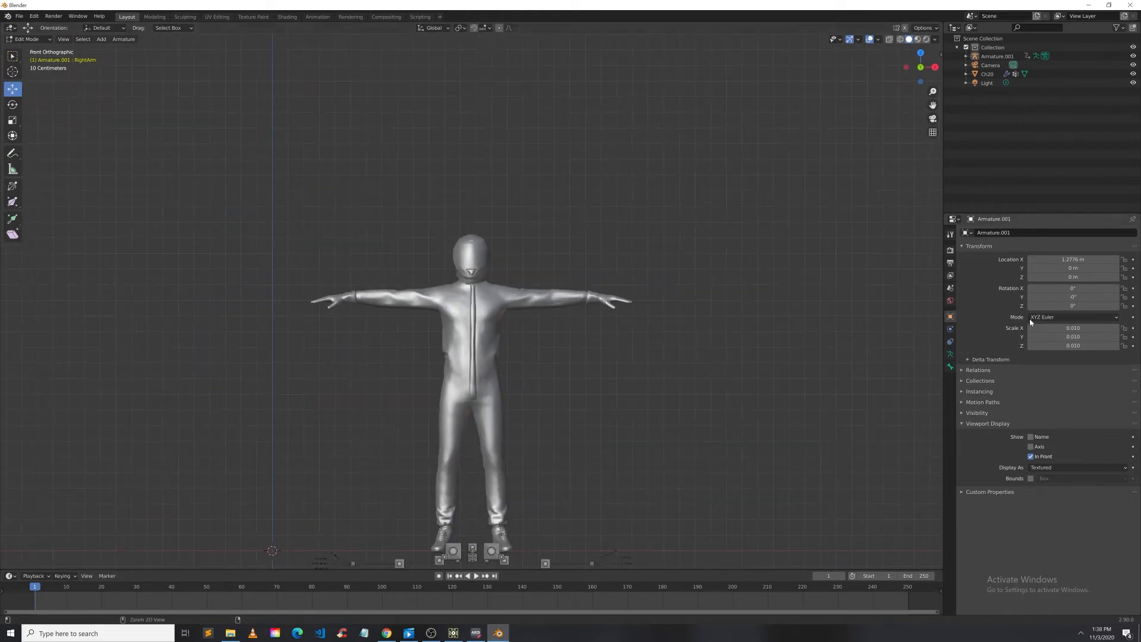
pyautogui.hotkey('ctrl', 'z')
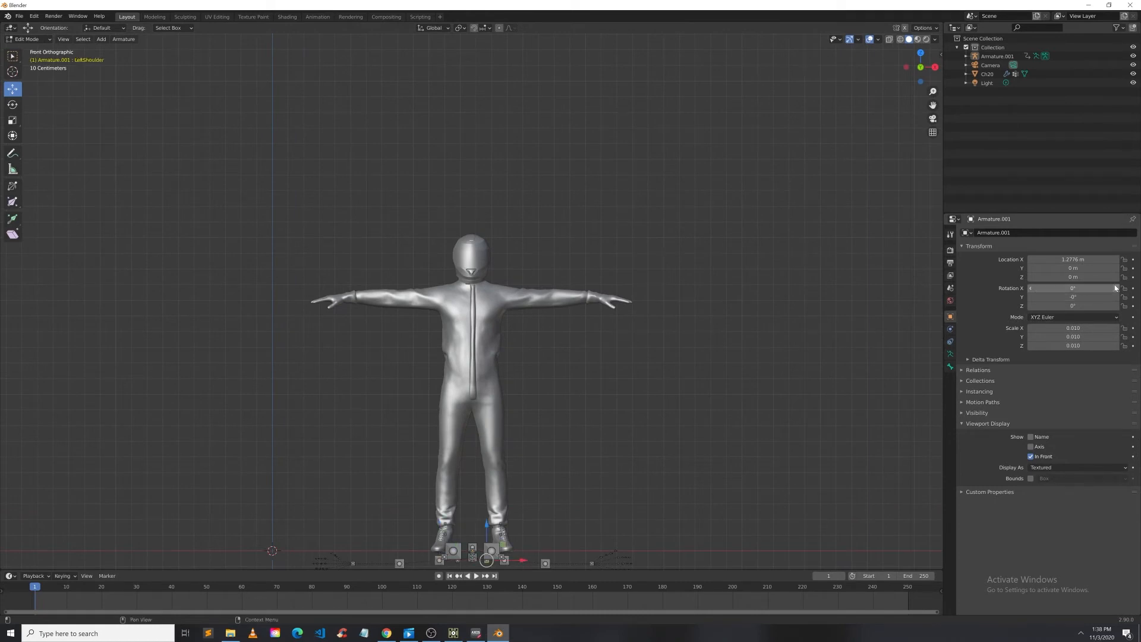
pyautogui.click(1096, 286)
pyautogui.write('90')
pyautogui.press('Return')
# Step: Try rotating the right upper-leg and lower-leg bones with the Rotate tool, then undo the rotations
pyautogui.scroll(2, 653, 365)
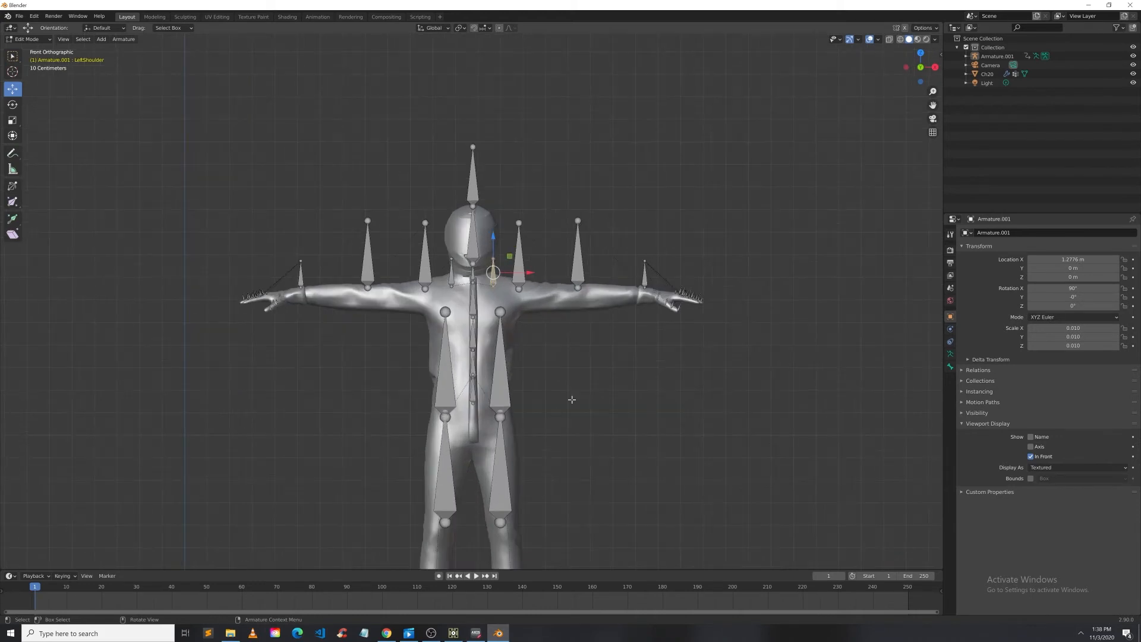
pyautogui.scroll(-1, 586, 393)
pyautogui.scroll(-1, 585, 394)
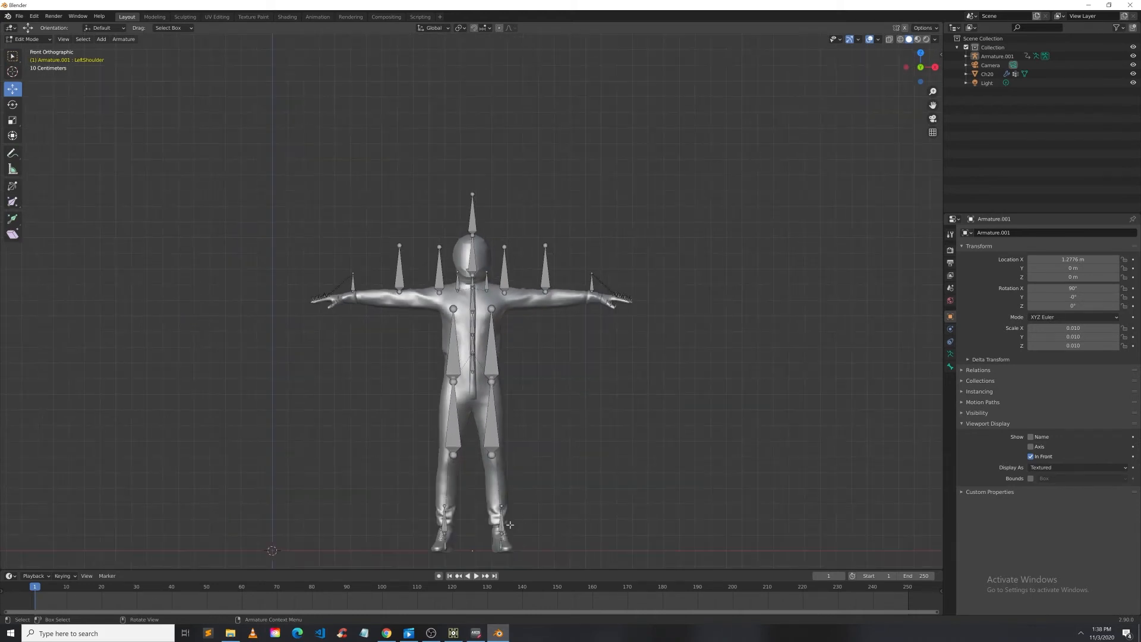
pyautogui.scroll(3, 418, 389)
pyautogui.click(417, 273)
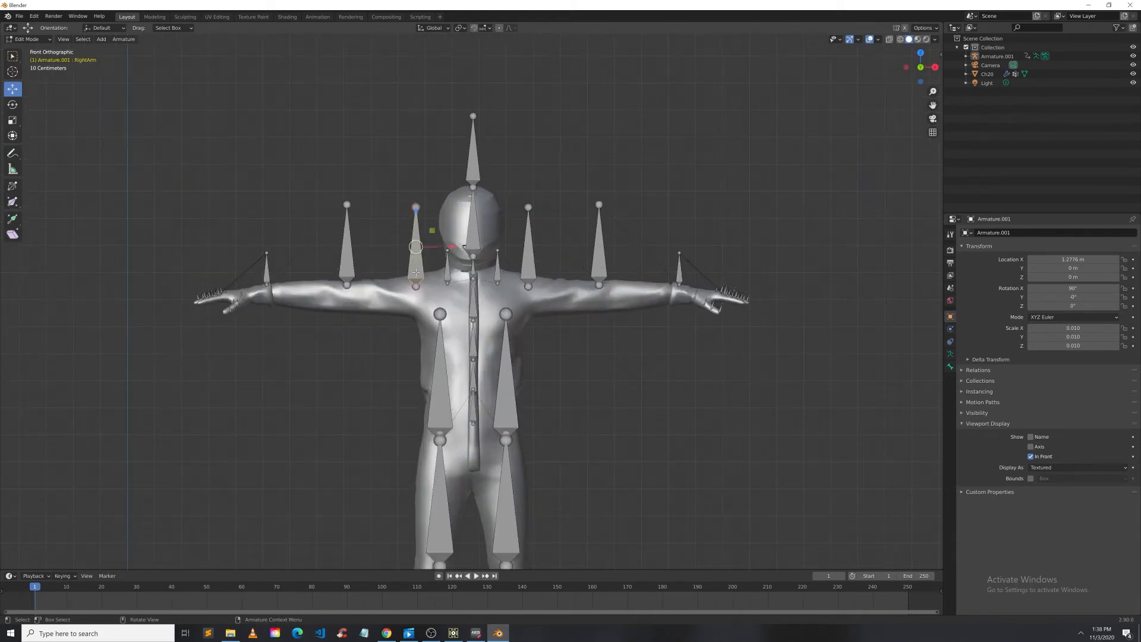
pyautogui.click(346, 265)
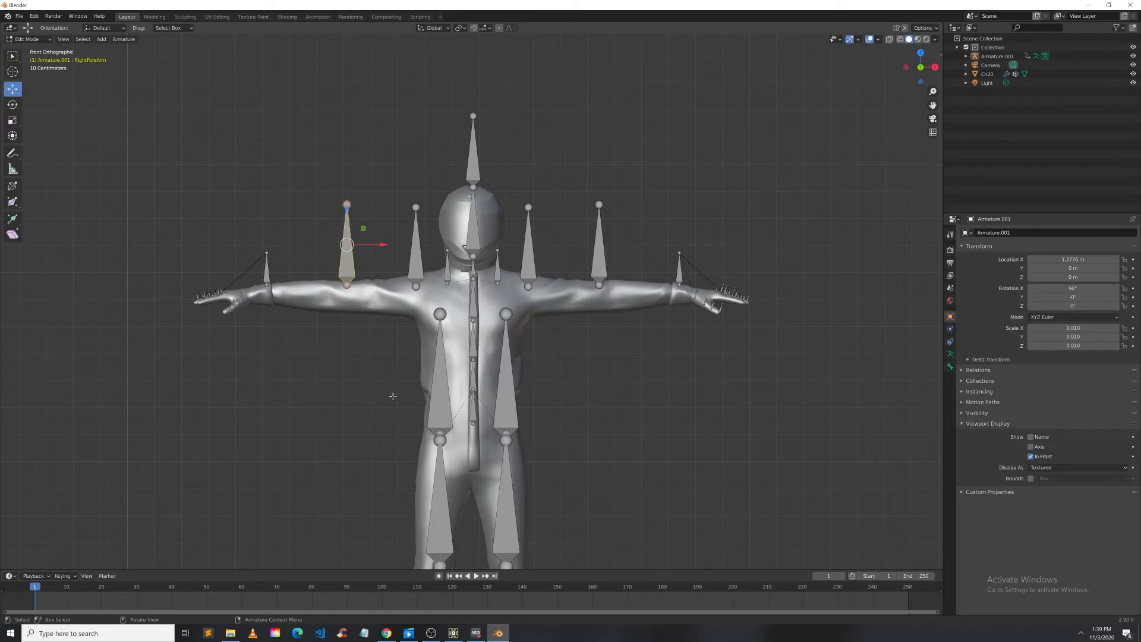
pyautogui.click(429, 402)
pyautogui.scroll(-2, 437, 452)
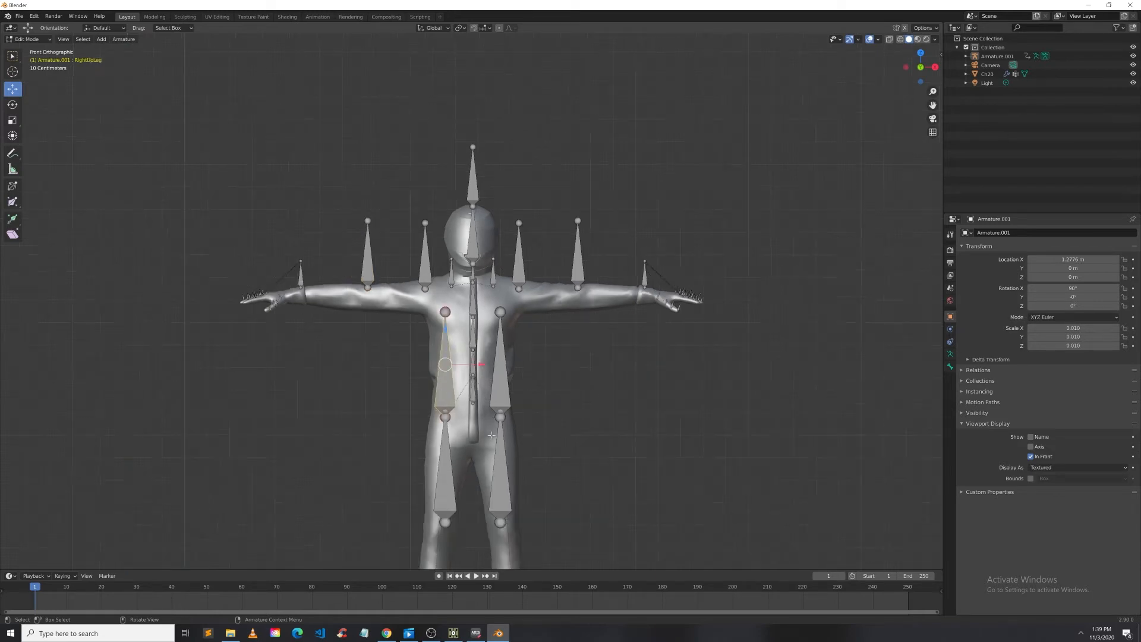
pyautogui.scroll(-2, 456, 443)
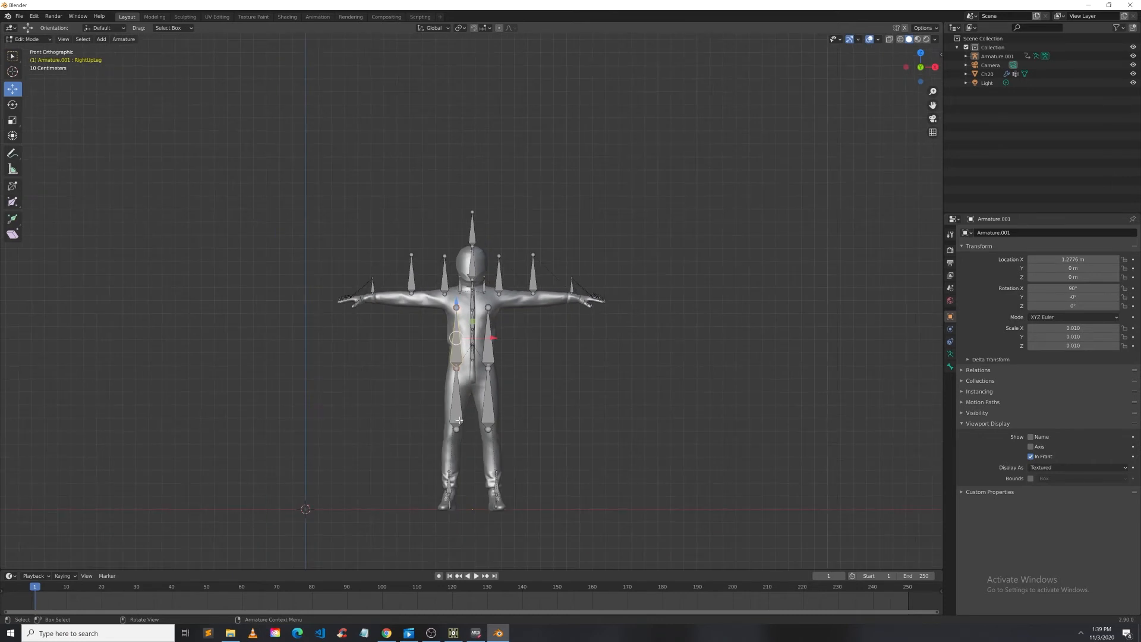
pyautogui.click(457, 412)
pyautogui.click(13, 136)
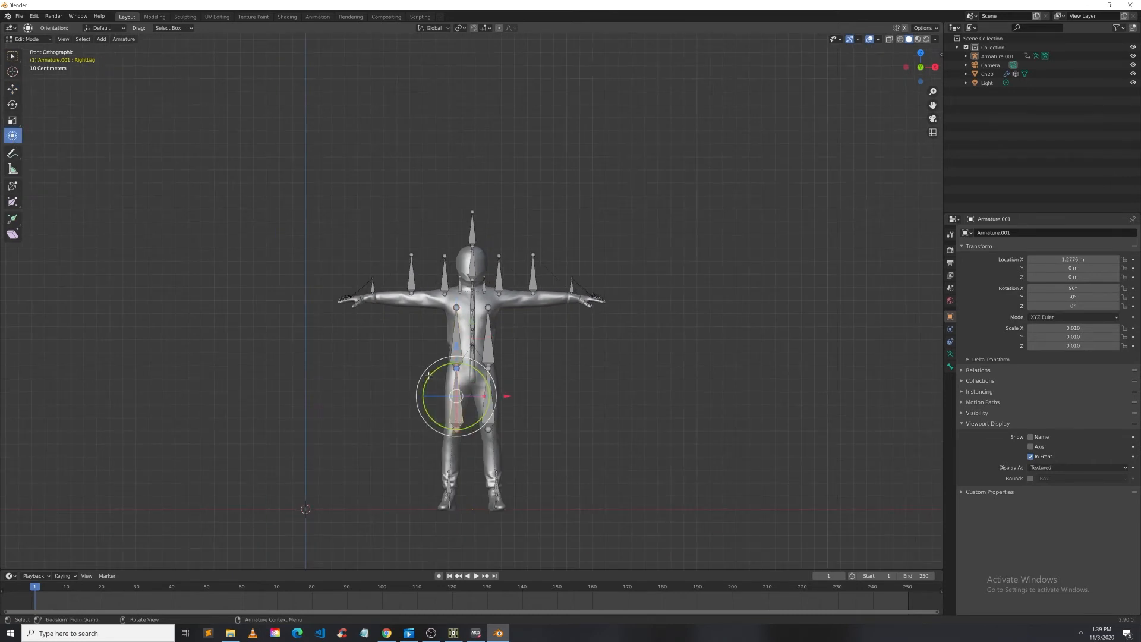
pyautogui.moveTo(423, 378); pyautogui.dragTo(588, 494)
pyautogui.click(459, 342)
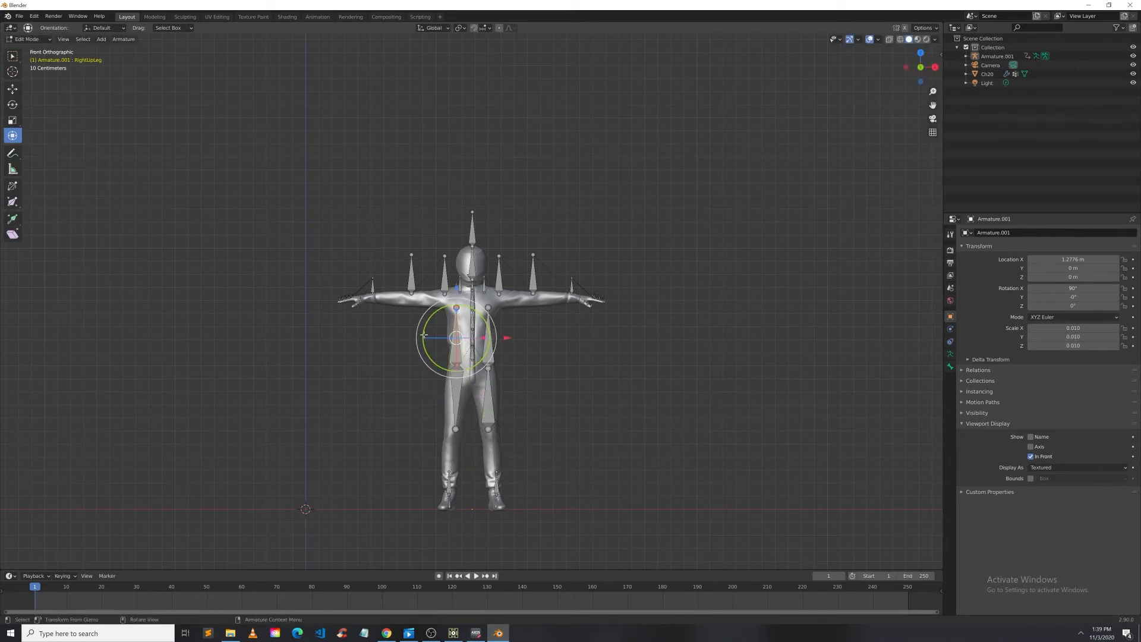
pyautogui.moveTo(427, 339); pyautogui.dragTo(662, 336)
pyautogui.scroll(3, 555, 405)
pyautogui.hotkey('ctrl', 'z')
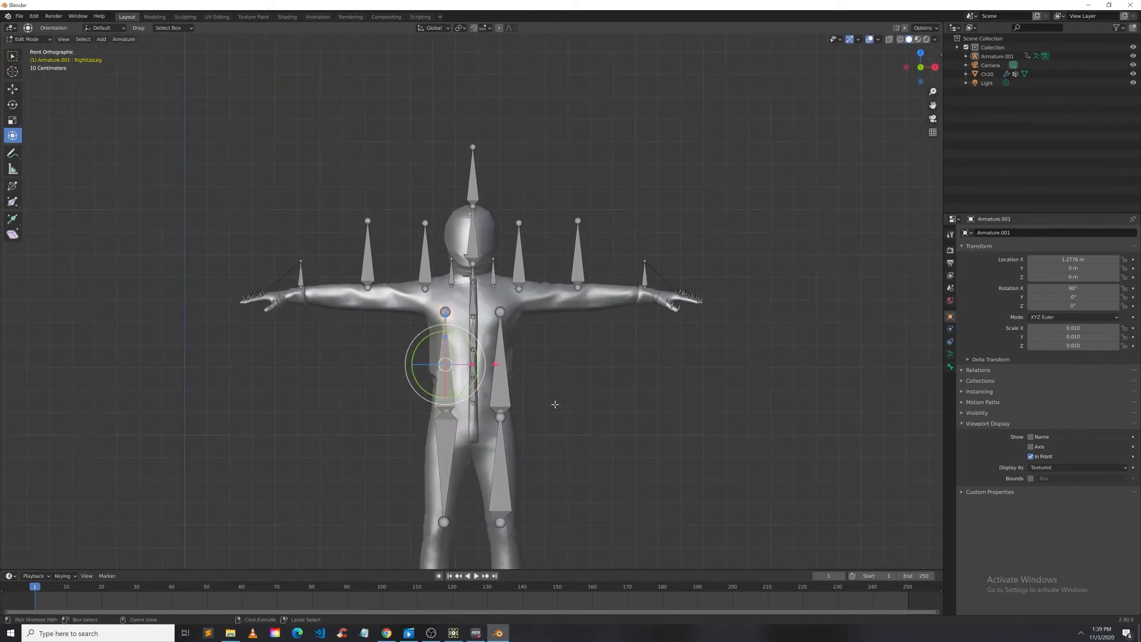
pyautogui.hotkey('ctrl', 'z')
pyautogui.hotkey('ctrl', 'z')
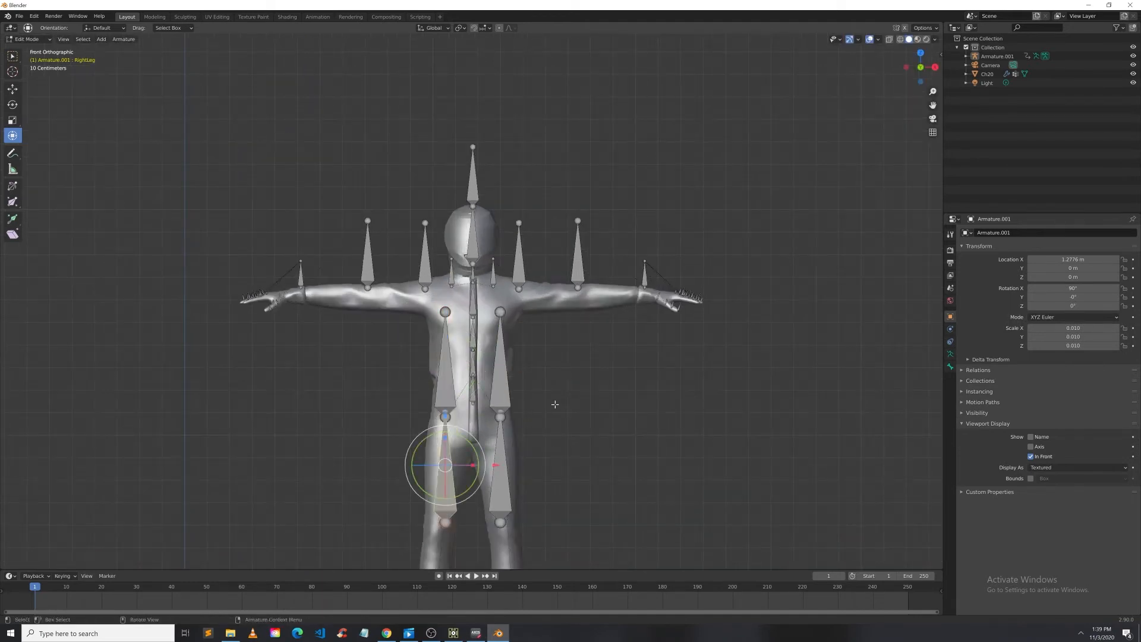
# Step: Deselect the bones and switch the armature back to Object Mode
pyautogui.click(603, 394)
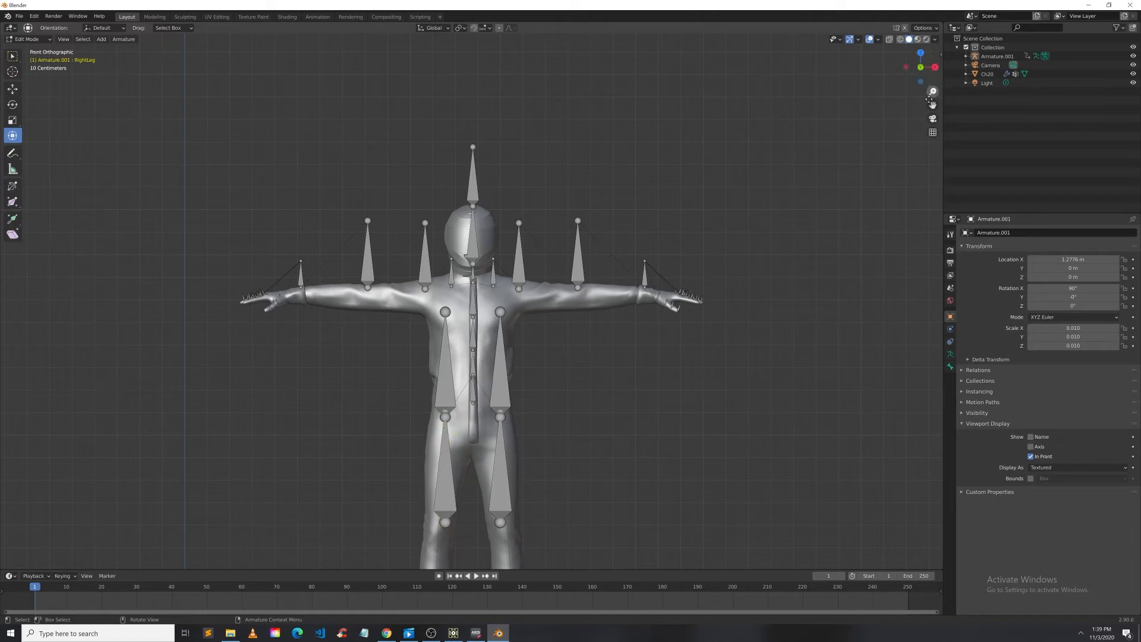
pyautogui.moveTo(932, 105)
pyautogui.mouseDown()
pyautogui.moveTo(860, 52)
pyautogui.moveTo(923, 117)
pyautogui.mouseUp()
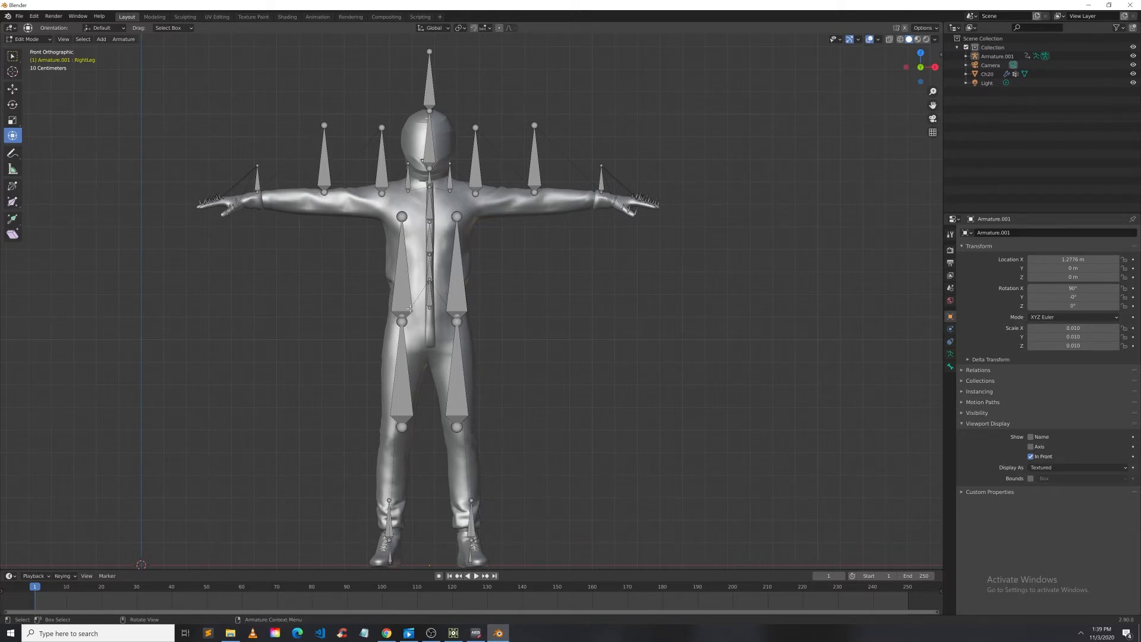
pyautogui.scroll(-1, 410, 308)
pyautogui.scroll(2, 410, 308)
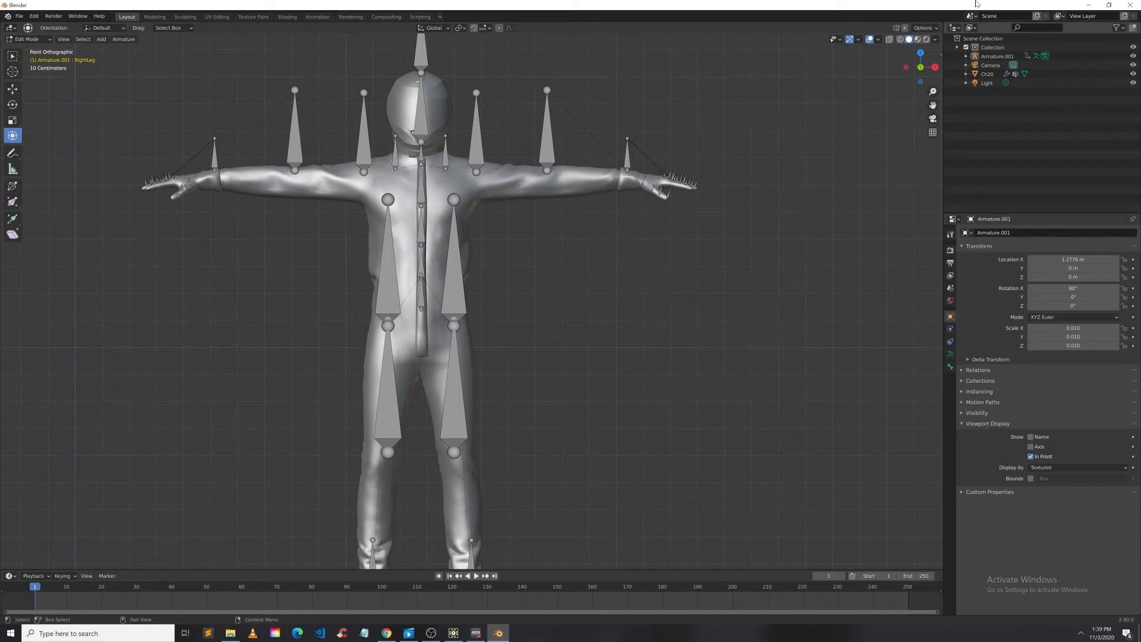
pyautogui.click(28, 40)
pyautogui.click(31, 50)
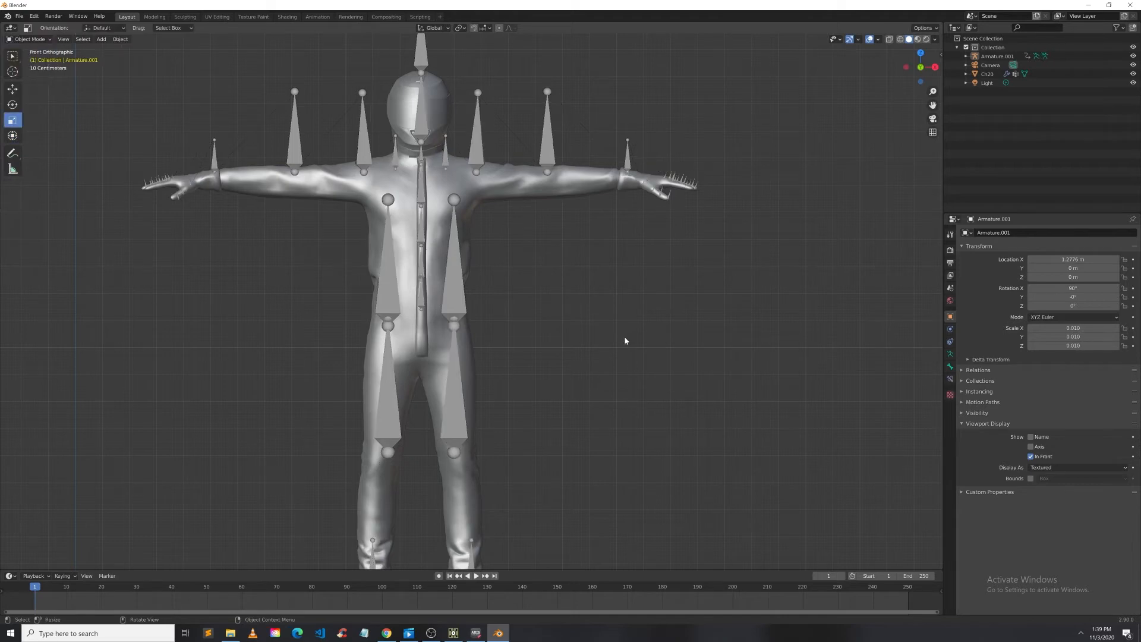
# Step: Select the Ch20 mesh and then the armature, and parent the mesh to the armature with Armature Deform
pyautogui.click(438, 191)
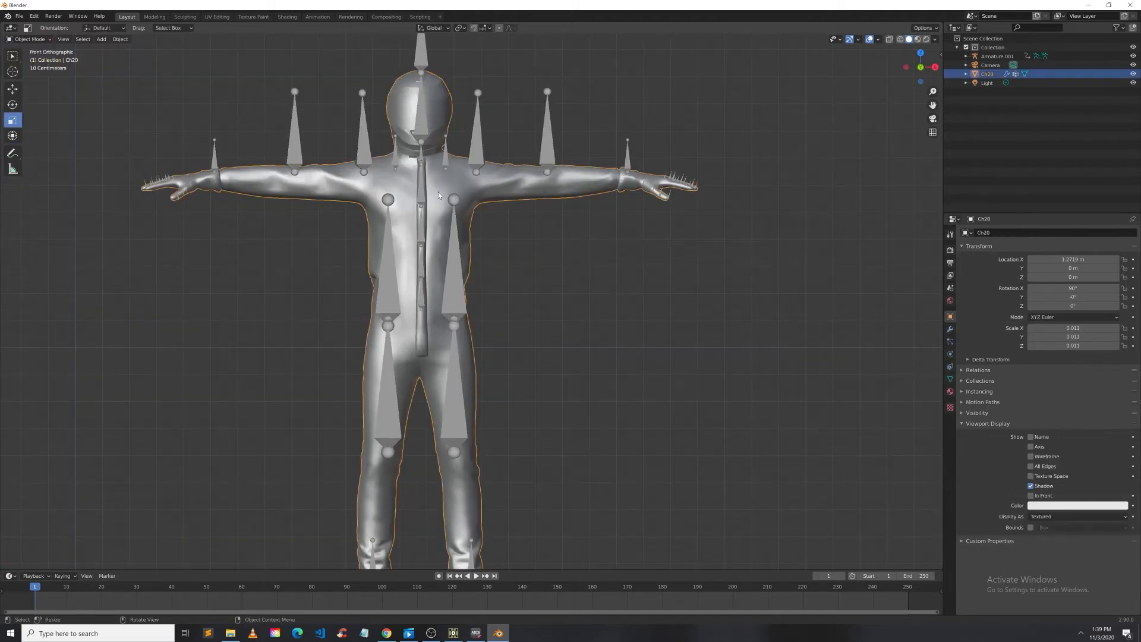
pyautogui.keyDown('shift'); pyautogui.click(476, 148); pyautogui.keyUp('shift')
pyautogui.click(527, 261)
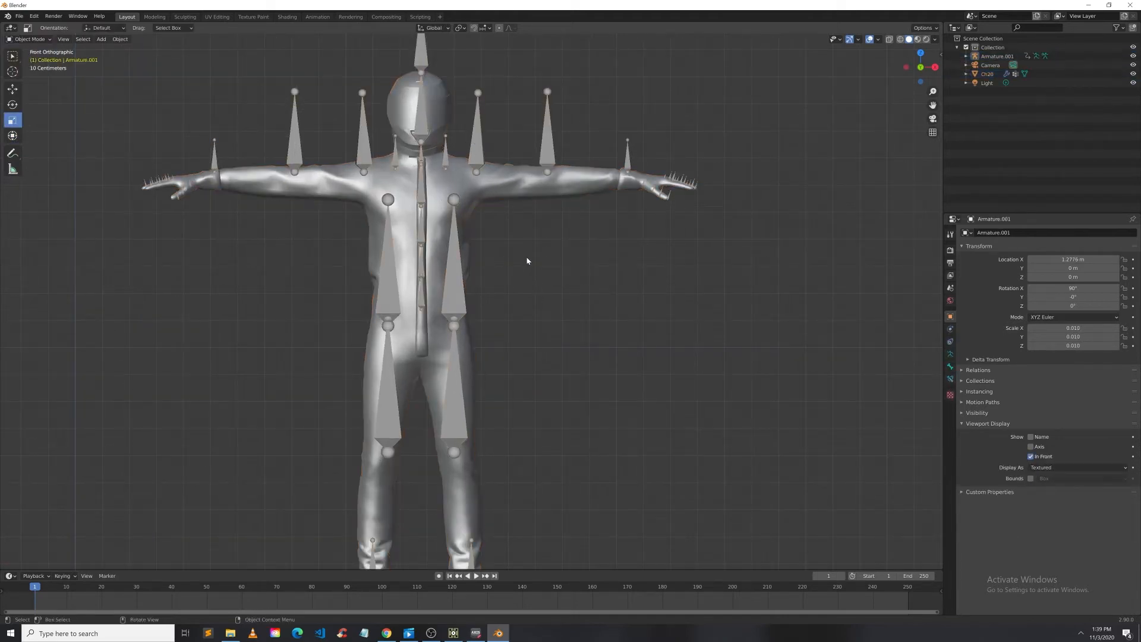
pyautogui.click(454, 179)
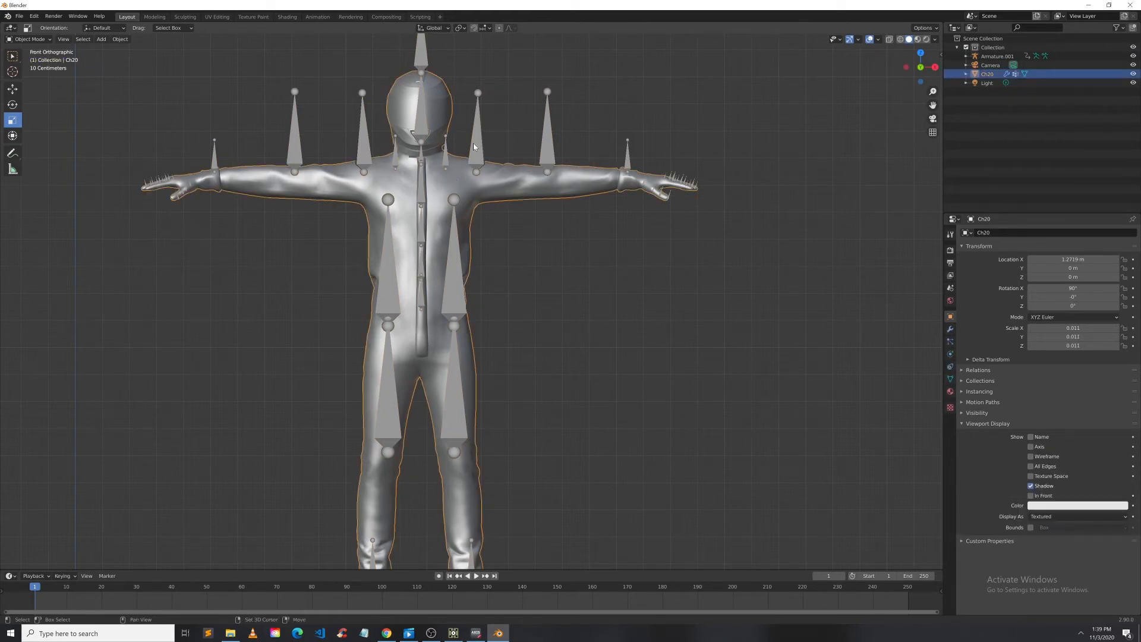
pyautogui.click(454, 179)
pyautogui.hotkey('alt', 'a')
pyautogui.click(453, 180)
pyautogui.press('shift')
pyautogui.keyDown('shift'); pyautogui.click(479, 149); pyautogui.keyUp('shift')
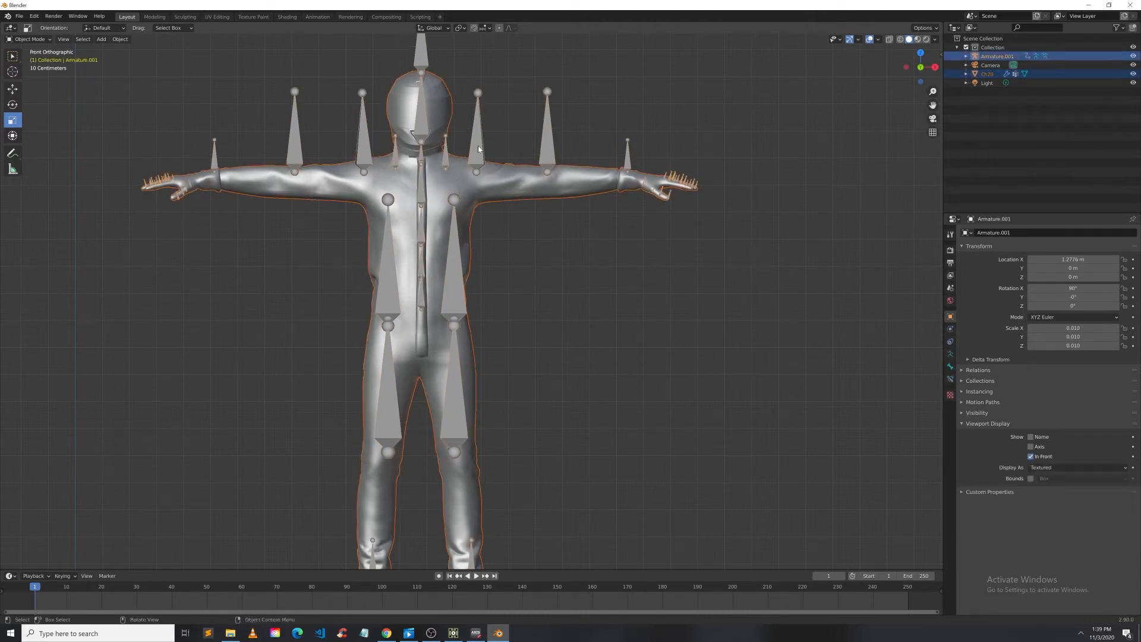
pyautogui.rightClick(478, 149)
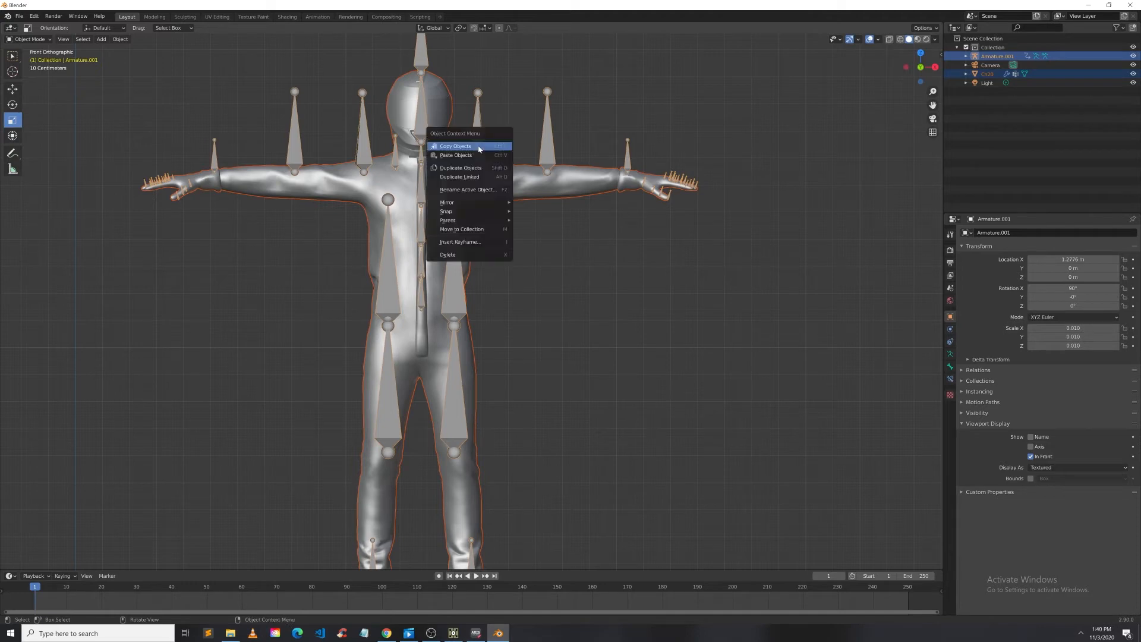
pyautogui.moveTo(469, 220)
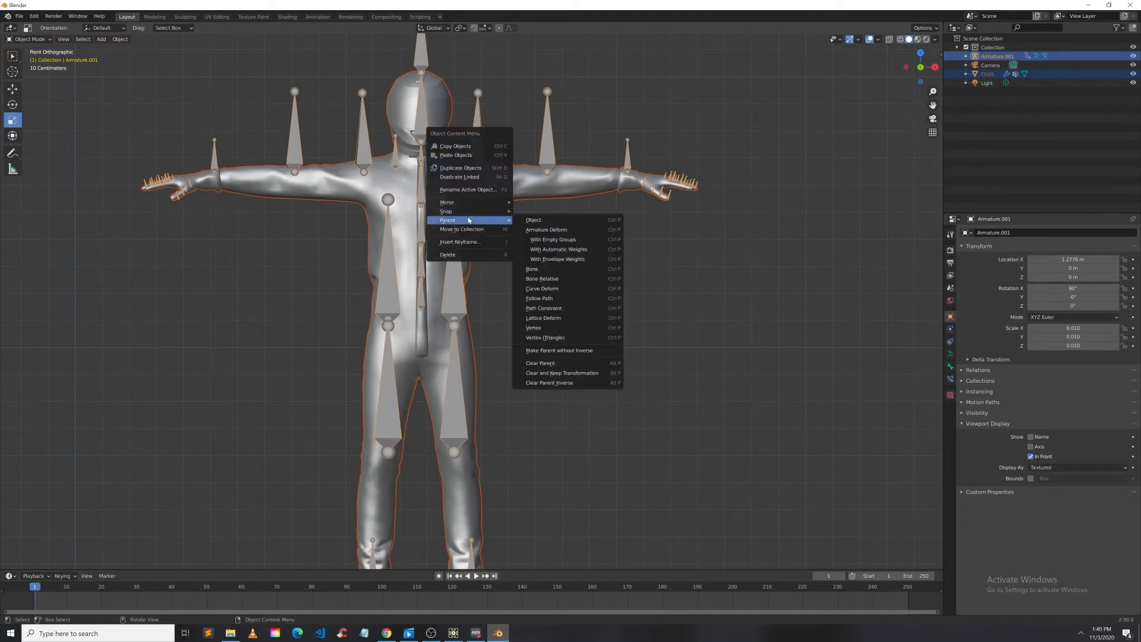
pyautogui.click(581, 232)
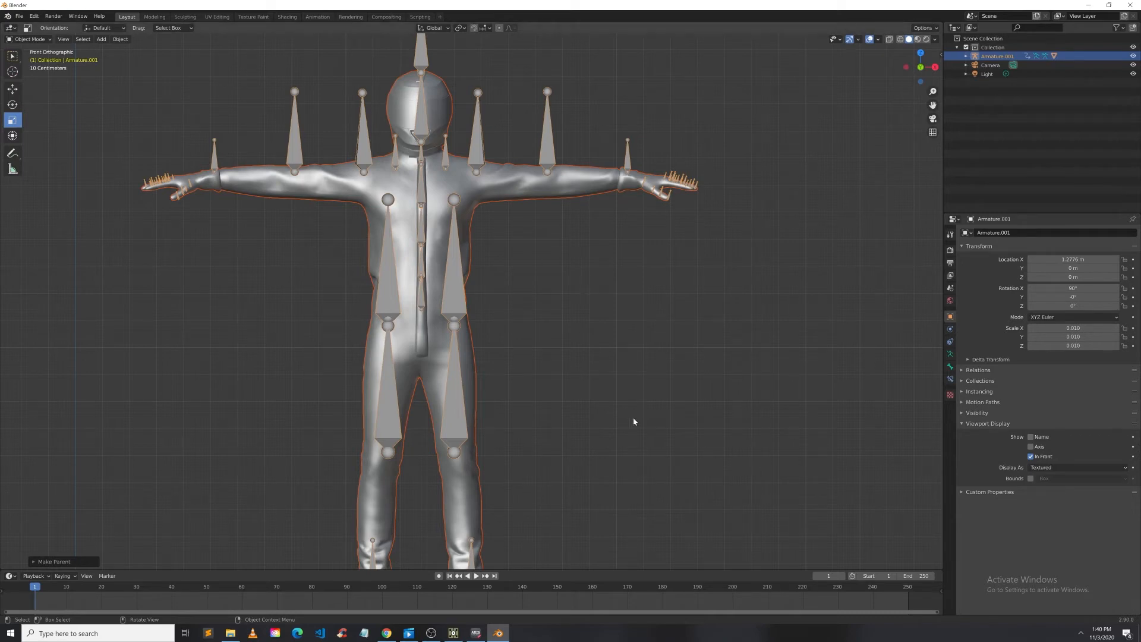
# Step: Select the Ch20 mesh and delete both of its Armature modifiers
pyautogui.click(612, 358)
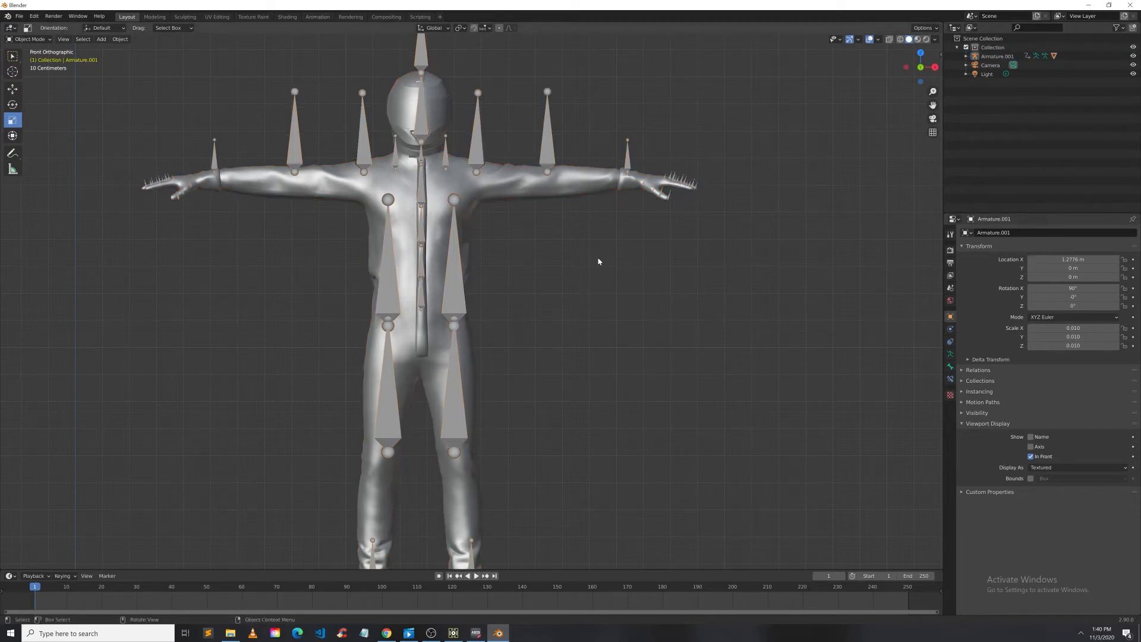
pyautogui.click(506, 196)
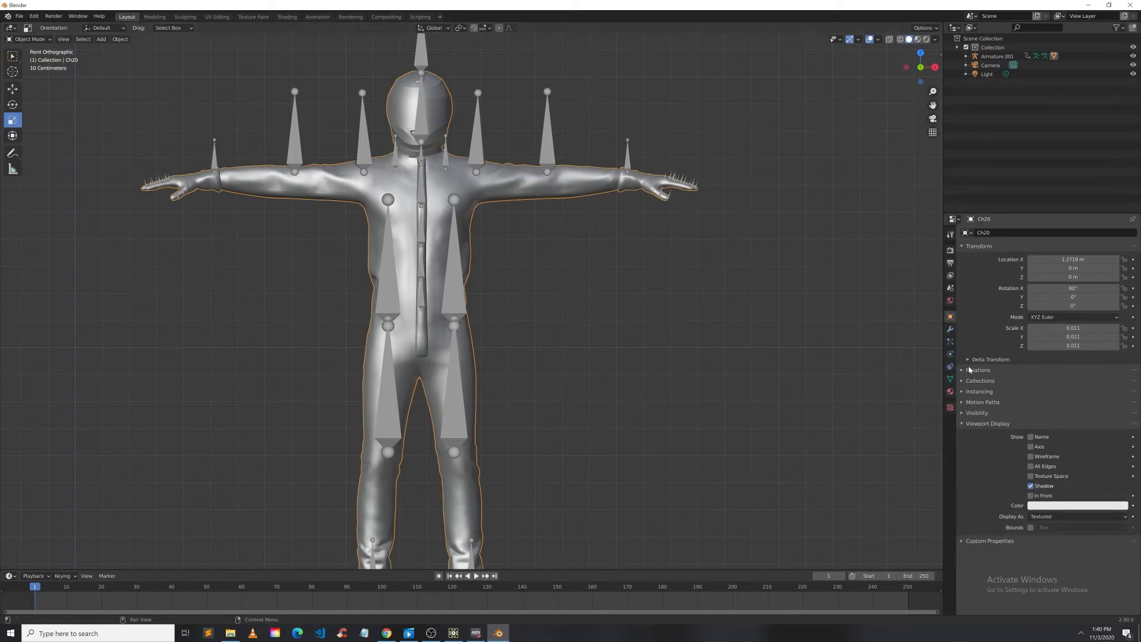
pyautogui.click(950, 331)
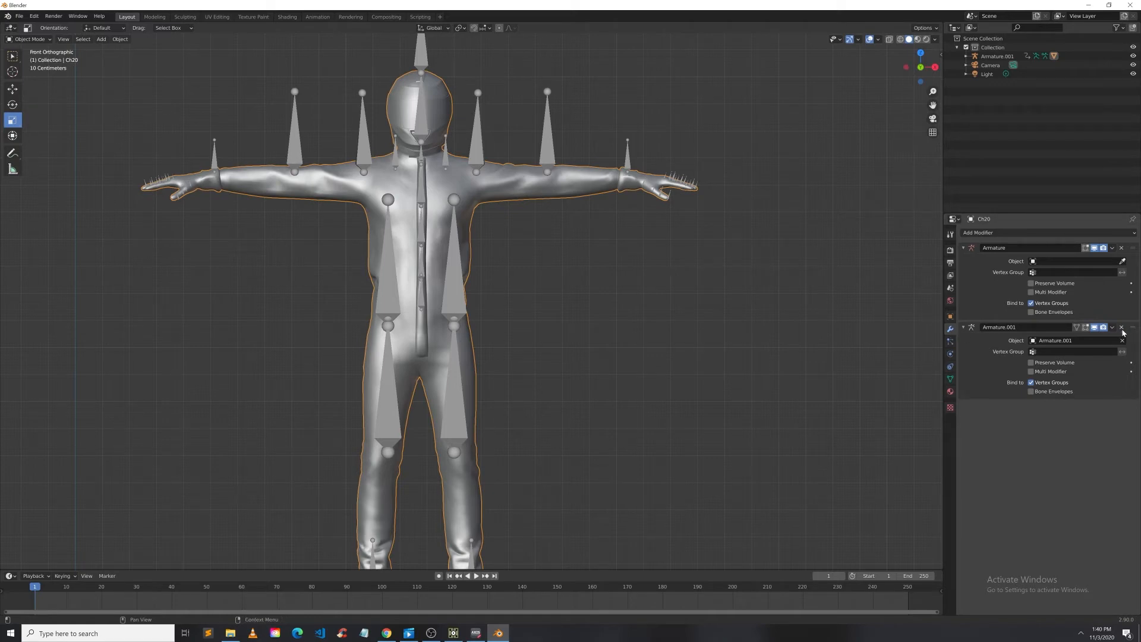
pyautogui.click(1121, 249)
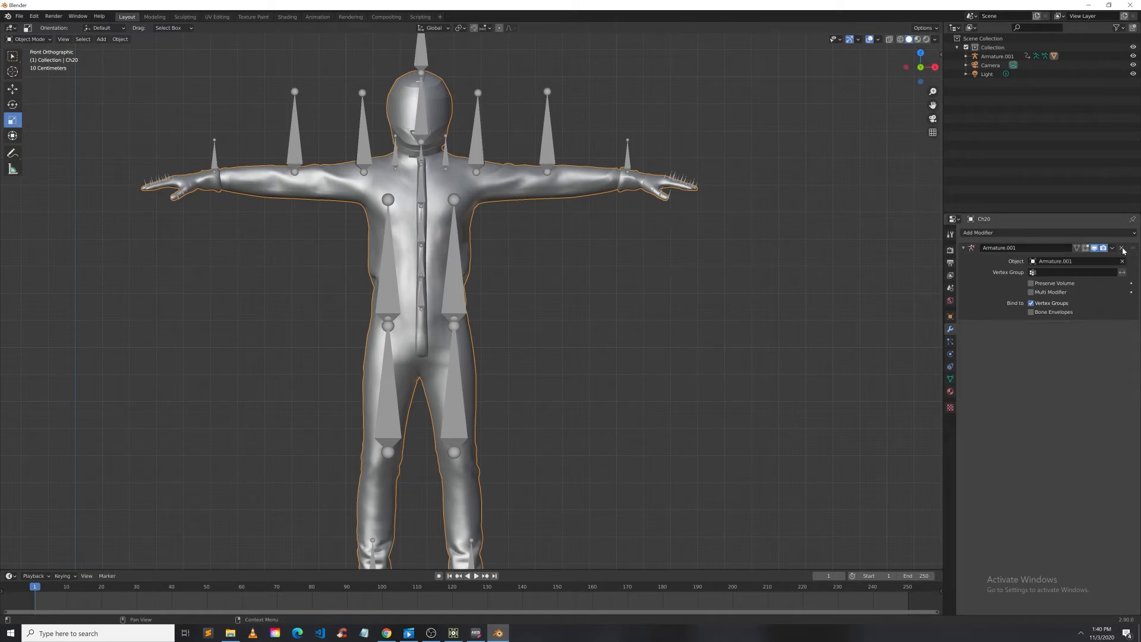
pyautogui.click(1121, 249)
pyautogui.click(770, 297)
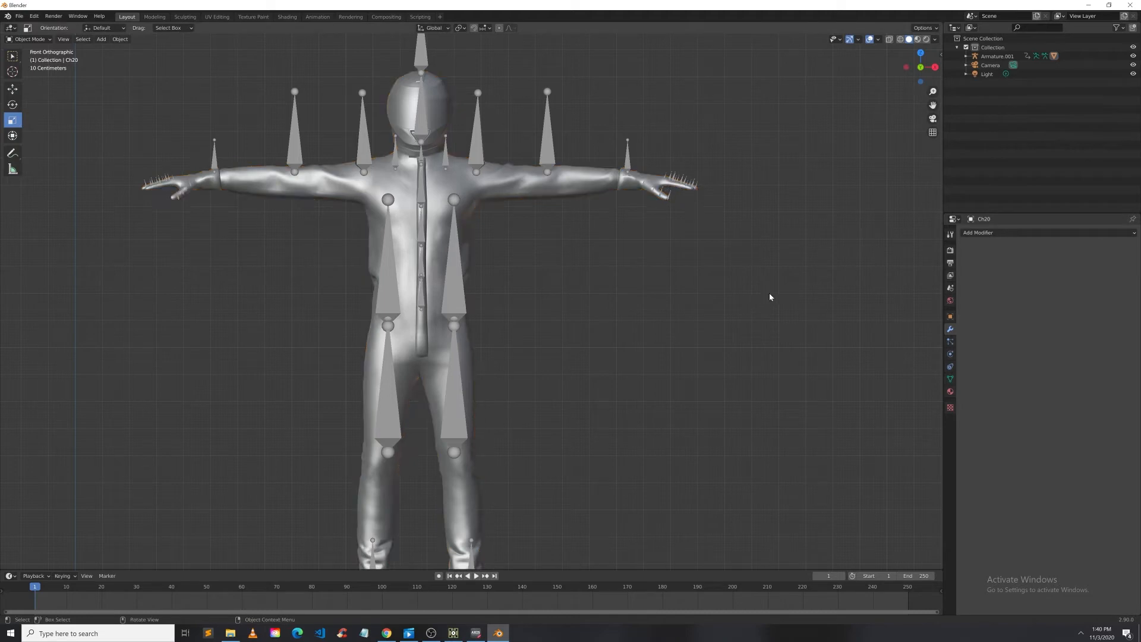
# Step: Add an Armature modifier to the mesh, pick Armature.001 as its object, and apply it
pyautogui.click(483, 198)
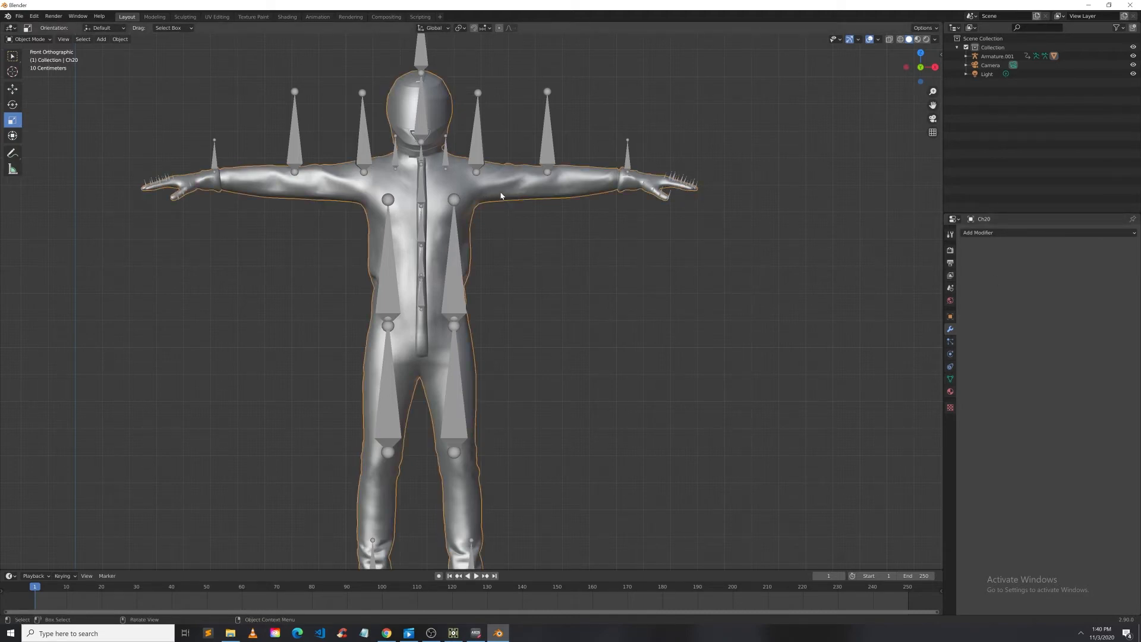
pyautogui.click(987, 233)
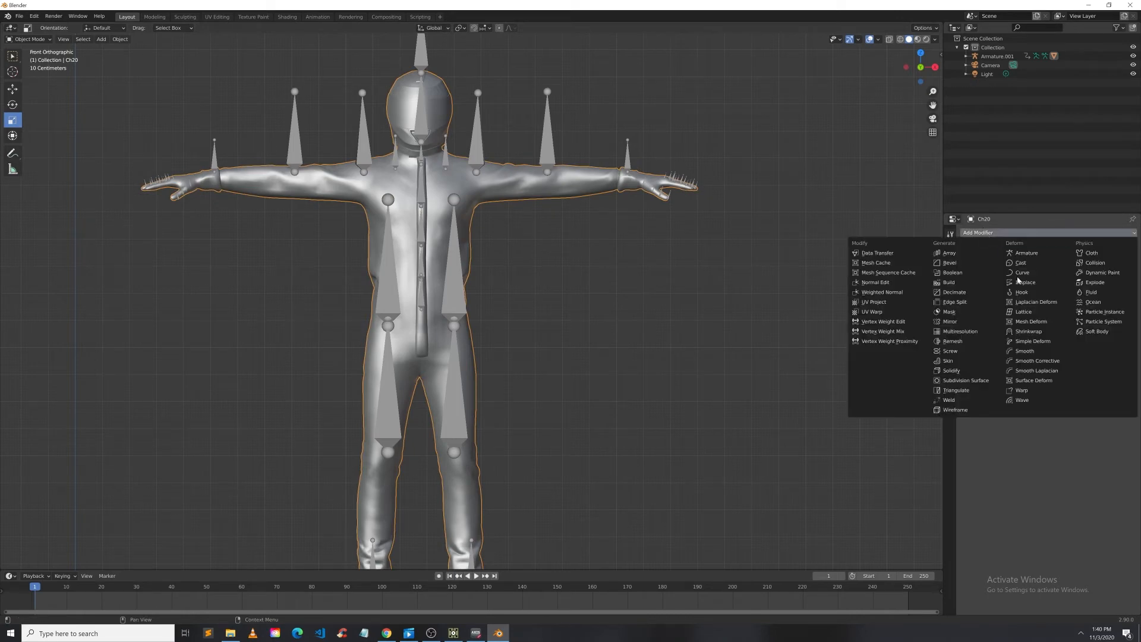
pyautogui.click(1032, 255)
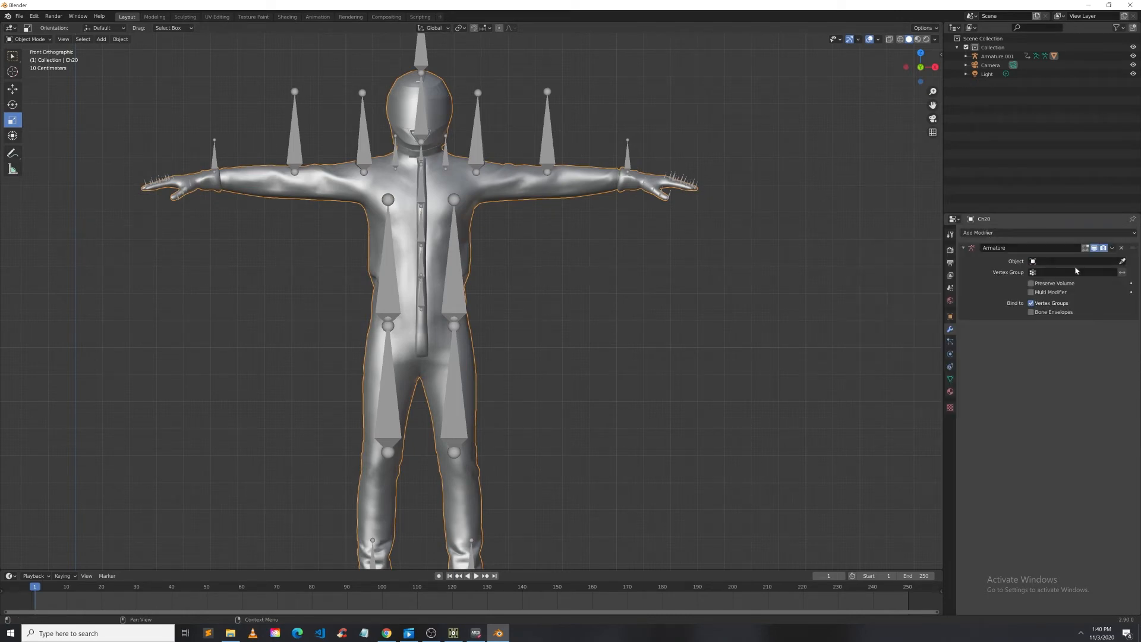
pyautogui.click(1122, 261)
pyautogui.click(996, 58)
pyautogui.click(1112, 248)
pyautogui.click(1101, 260)
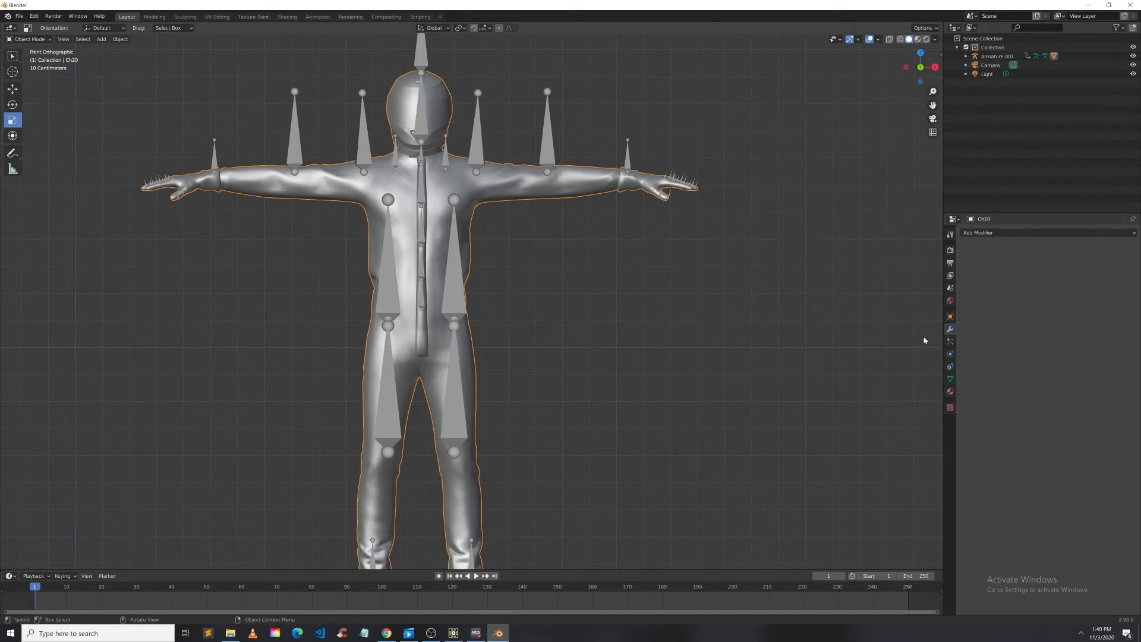
# Step: Examine the mesh's object and data properties, scrolling through its vertex groups list
pyautogui.click(951, 317)
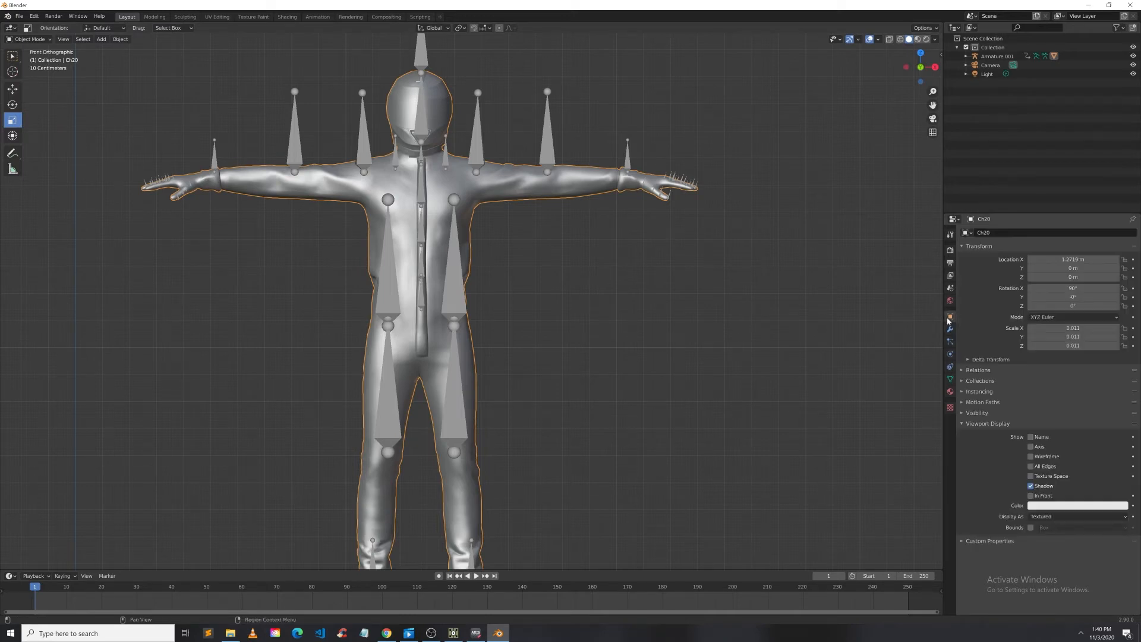
pyautogui.click(950, 250)
pyautogui.click(951, 235)
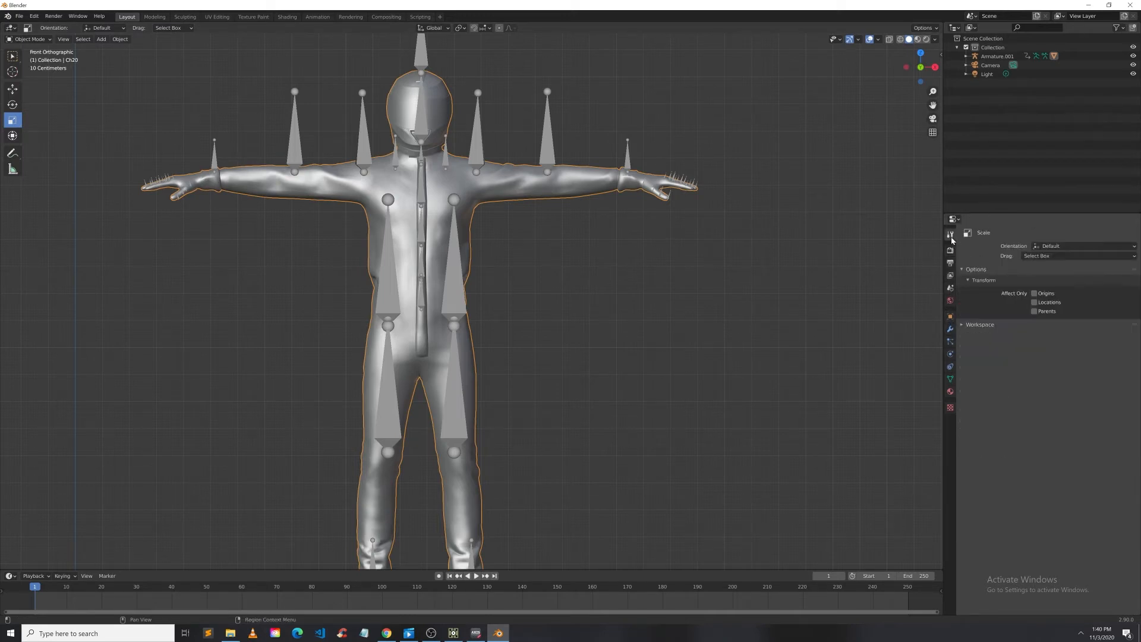
pyautogui.click(950, 378)
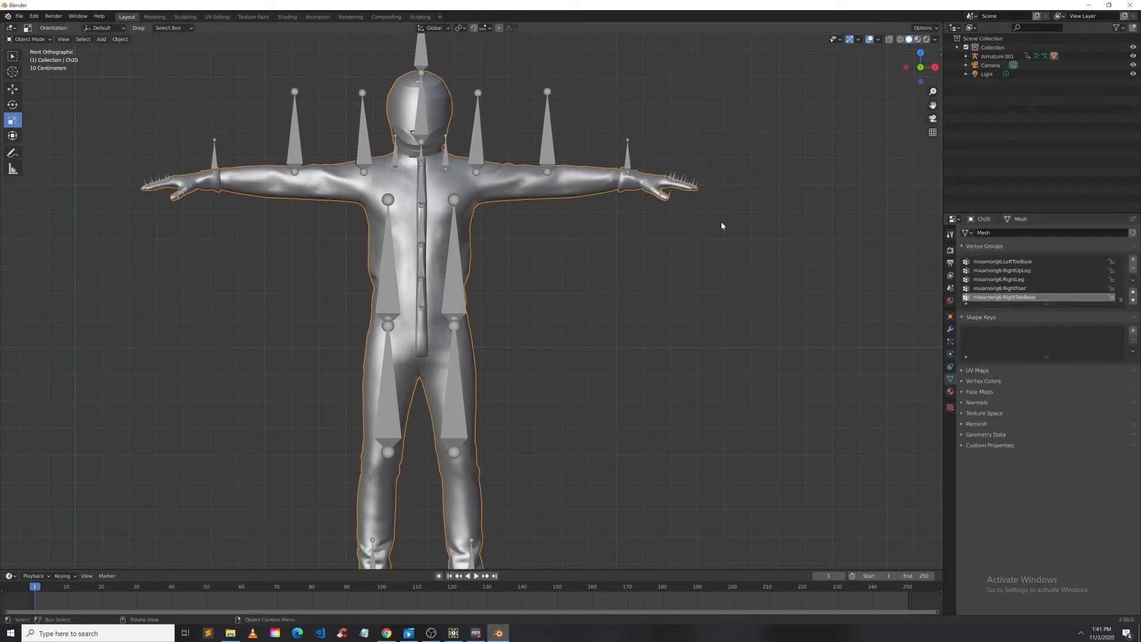
pyautogui.scroll(10, 1004, 290)
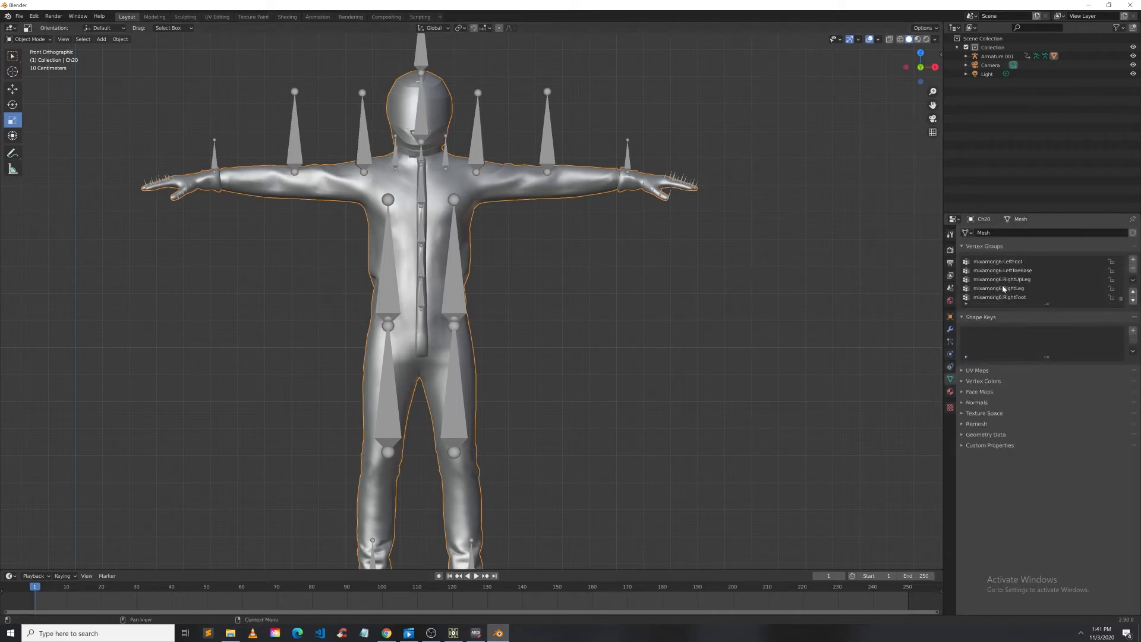
pyautogui.scroll(15, 1004, 289)
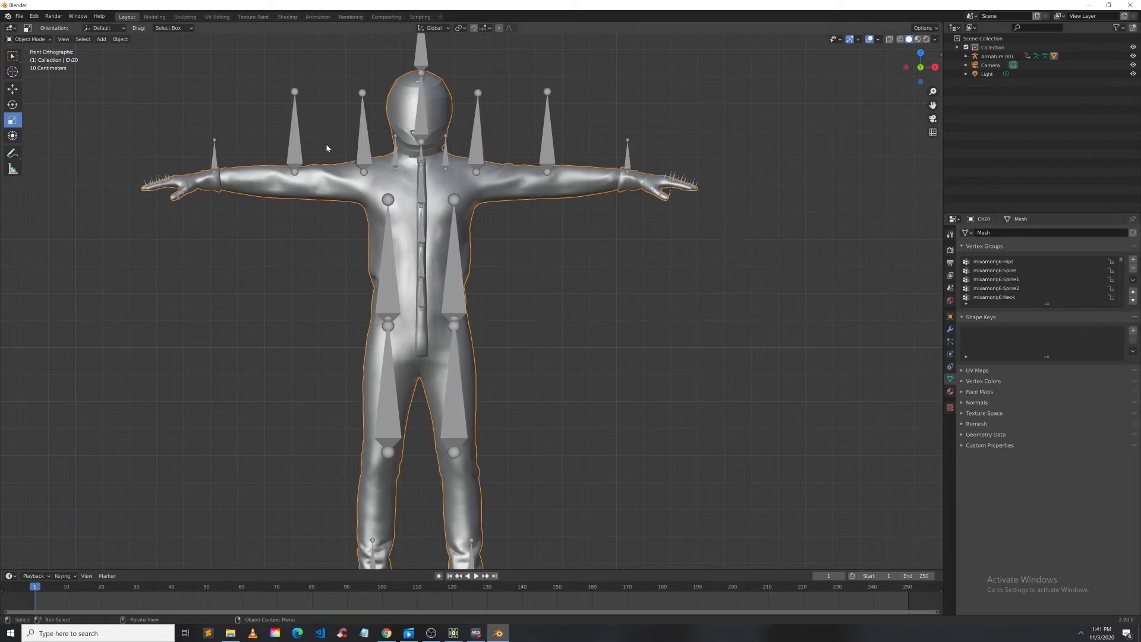
# Step: Select the mesh and then the armature, and parent them With Automatic Weights
pyautogui.click(321, 115)
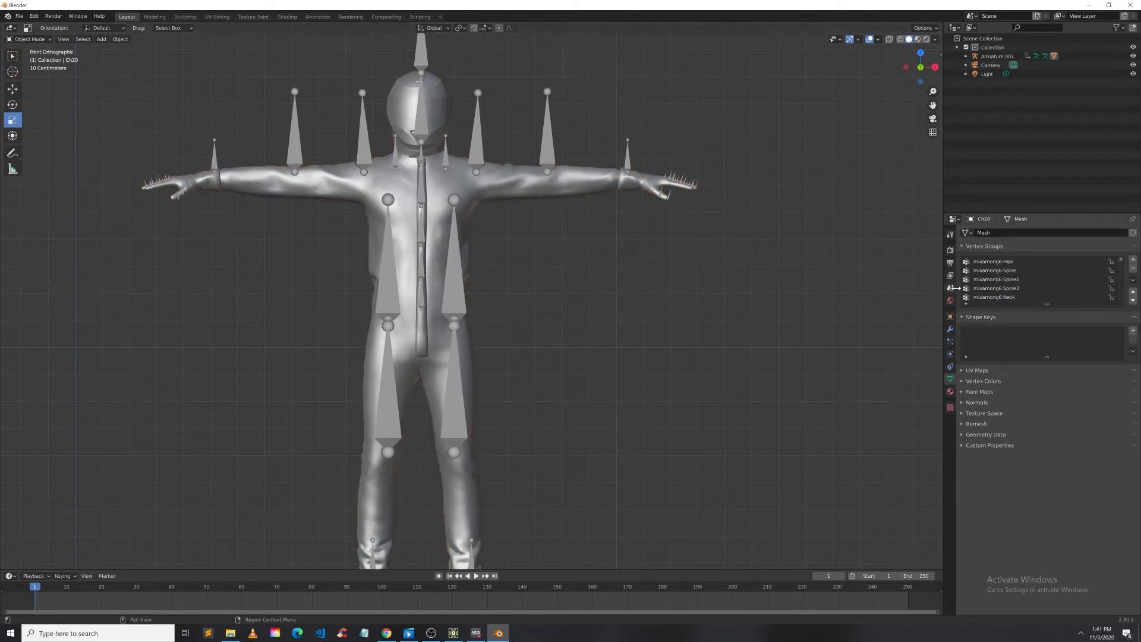
pyautogui.click(447, 190)
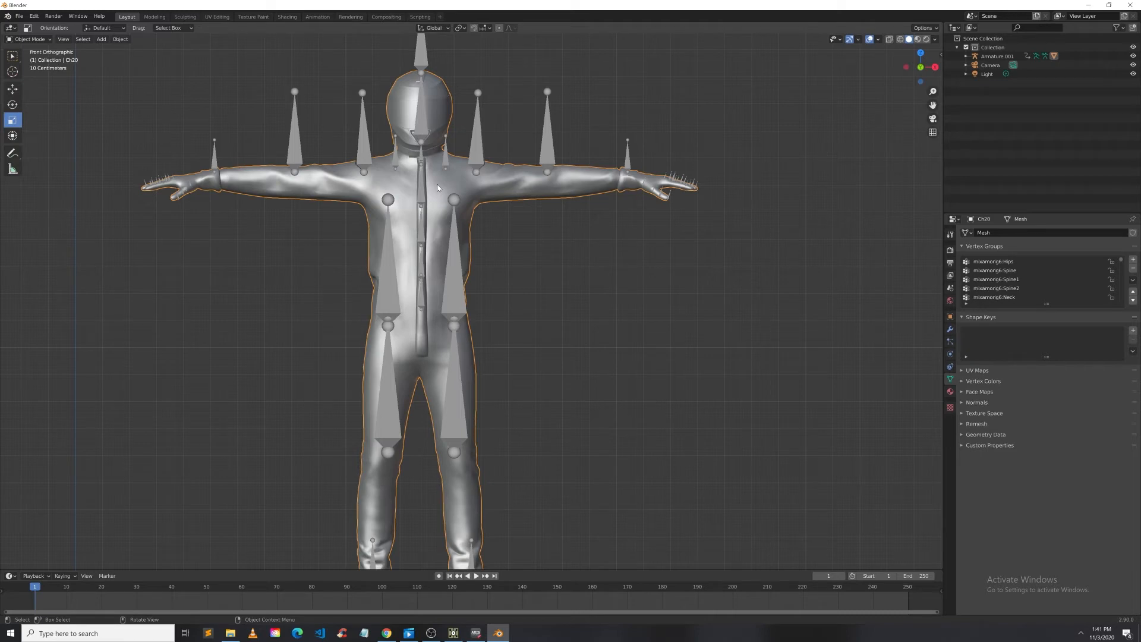
pyautogui.keyDown('shift'); pyautogui.click(476, 145); pyautogui.keyUp('shift')
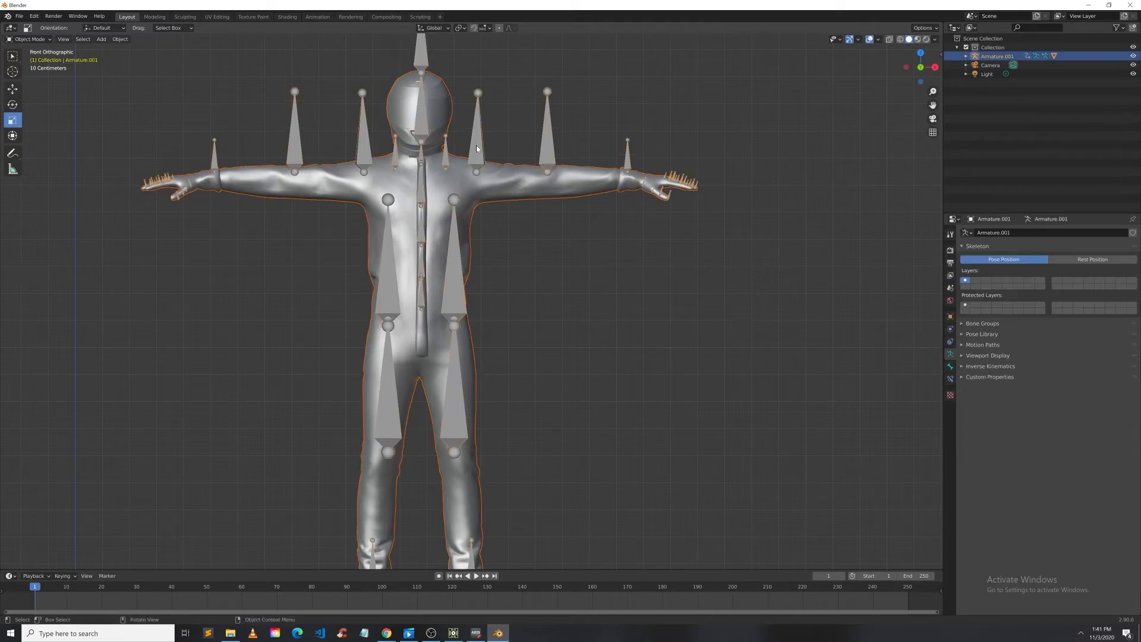
pyautogui.rightClick(476, 145)
pyautogui.moveTo(476, 145)
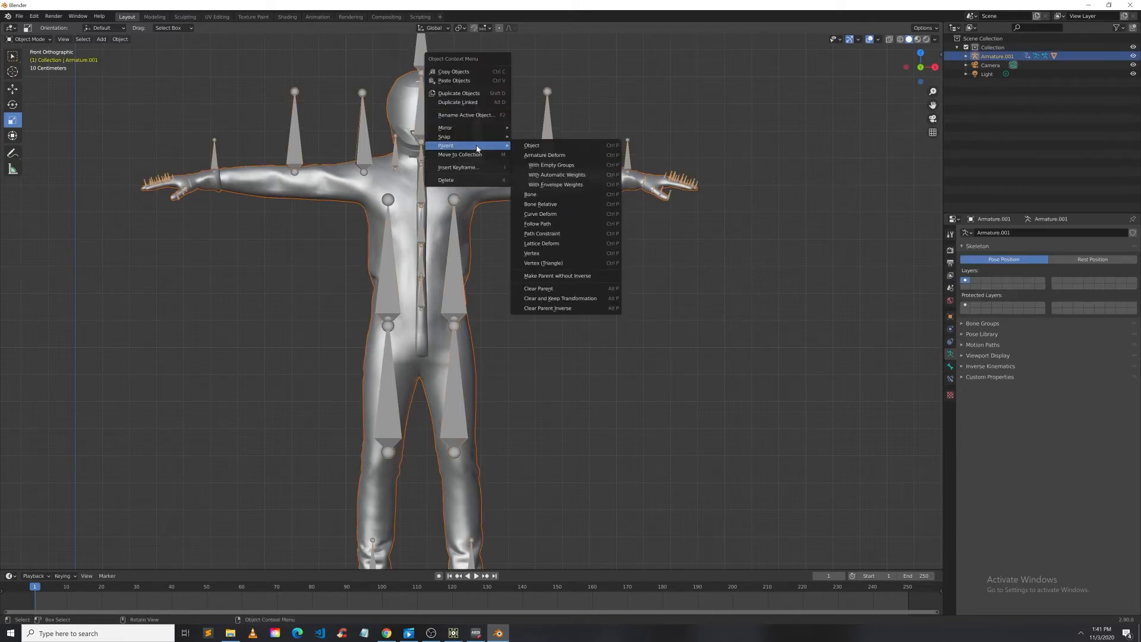
pyautogui.click(563, 176)
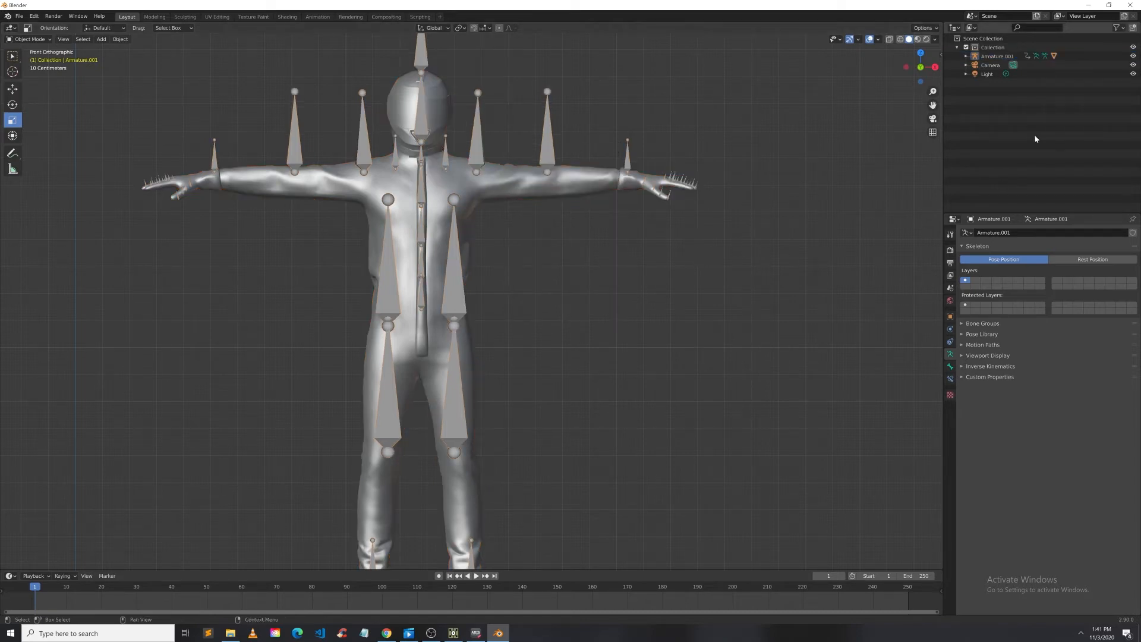
# Step: Select the Ch20 mesh and switch it to Weight Paint mode
pyautogui.click(277, 188)
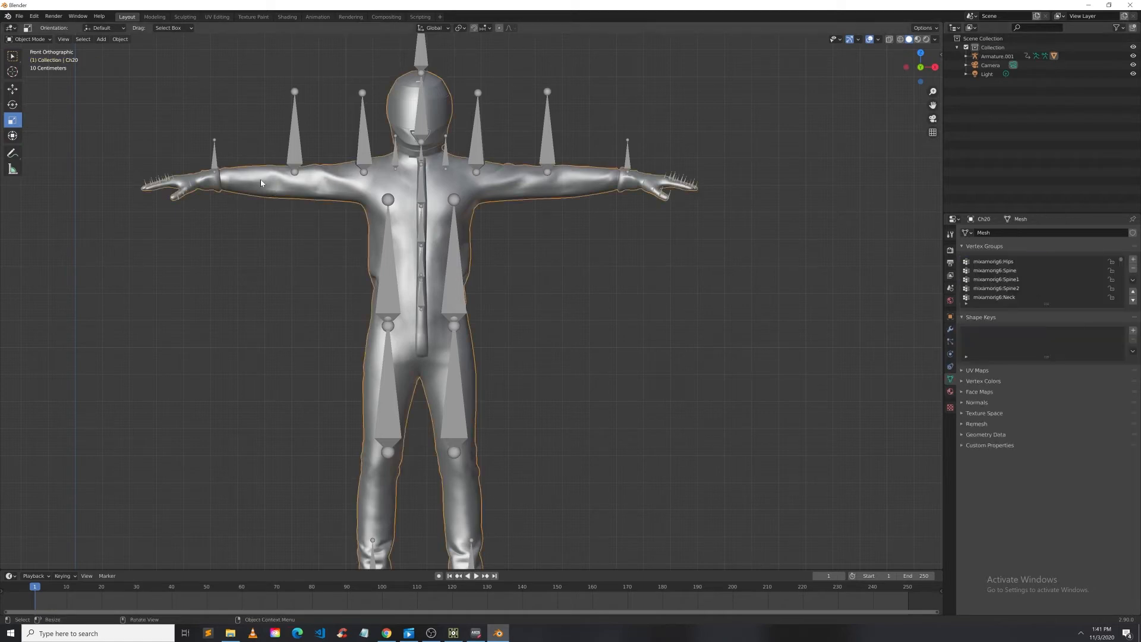
pyautogui.click(31, 39)
pyautogui.click(38, 52)
pyautogui.click(24, 47)
pyautogui.click(26, 42)
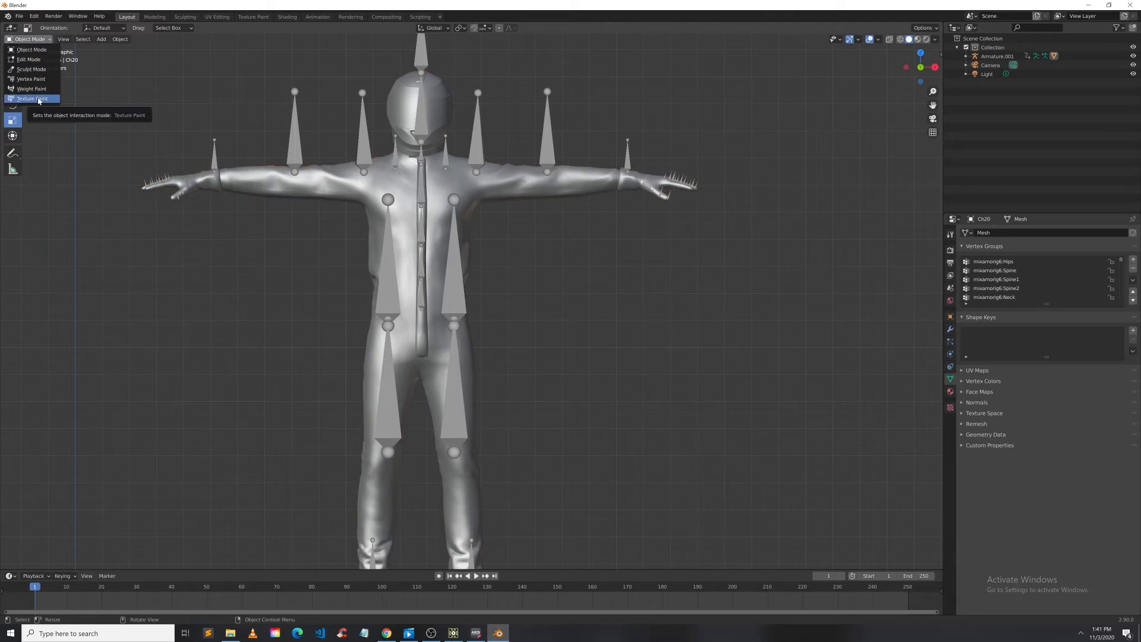
pyautogui.click(260, 186)
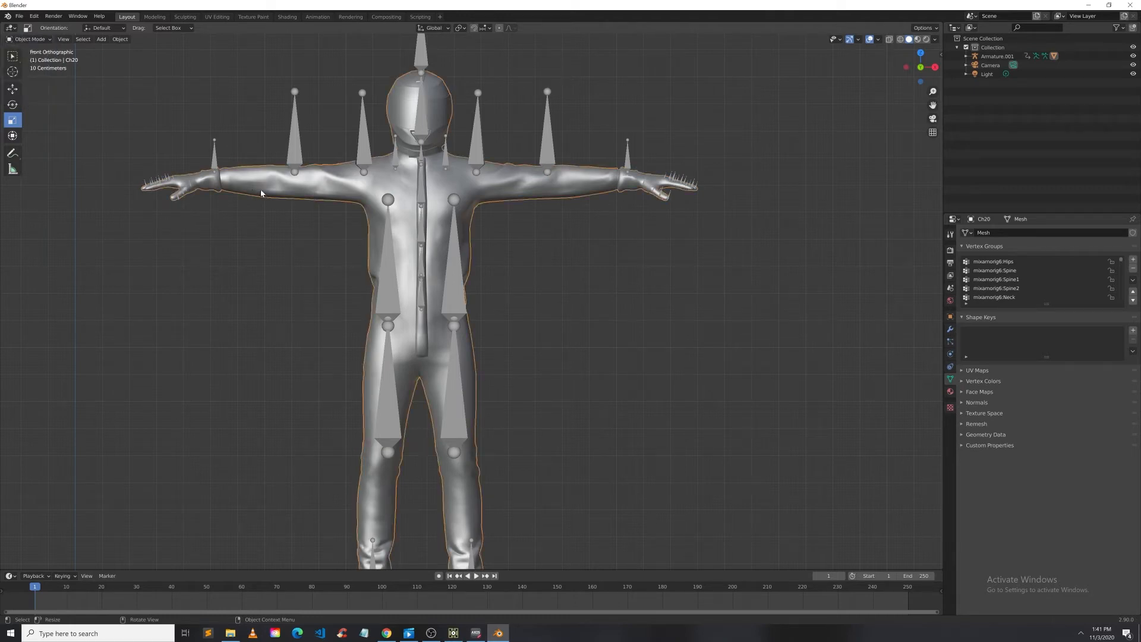
pyautogui.click(29, 39)
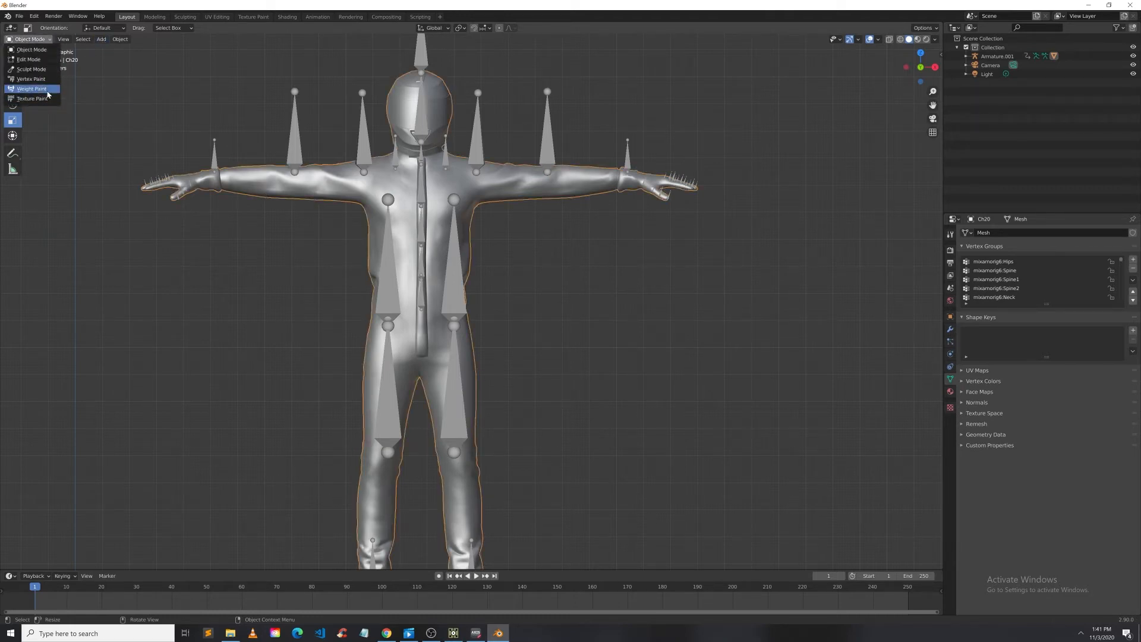
pyautogui.click(48, 93)
pyautogui.scroll(-2, 458, 451)
pyautogui.scroll(1, 458, 452)
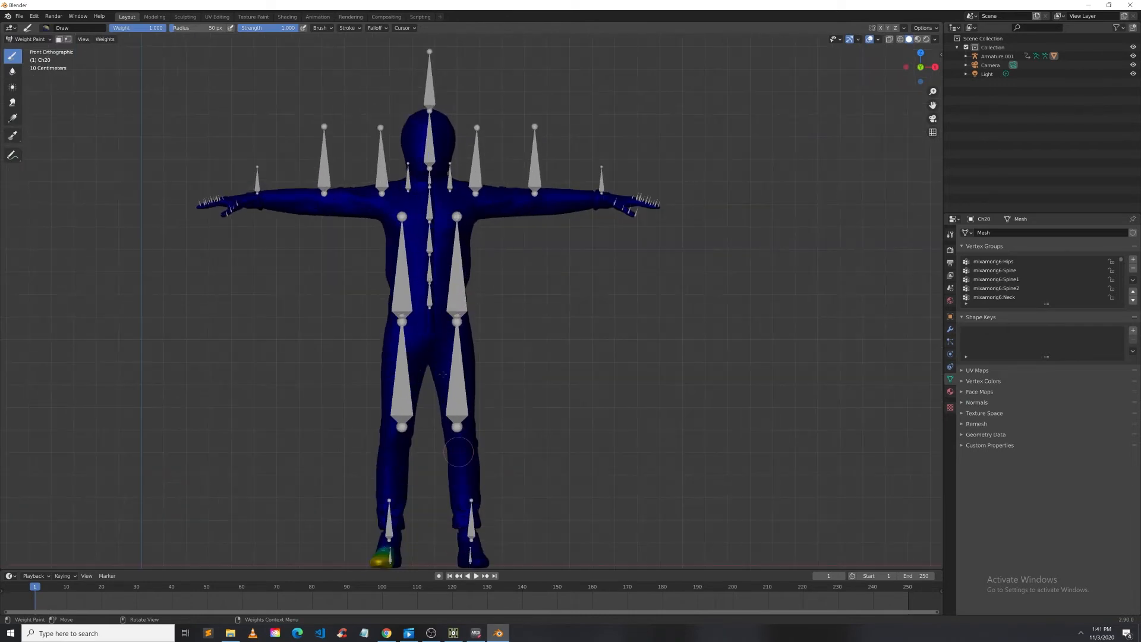
# Step: Step through the spine, neck and head vertex groups to inspect their weight painting on the body
pyautogui.scroll(1, 458, 452)
pyautogui.click(996, 289)
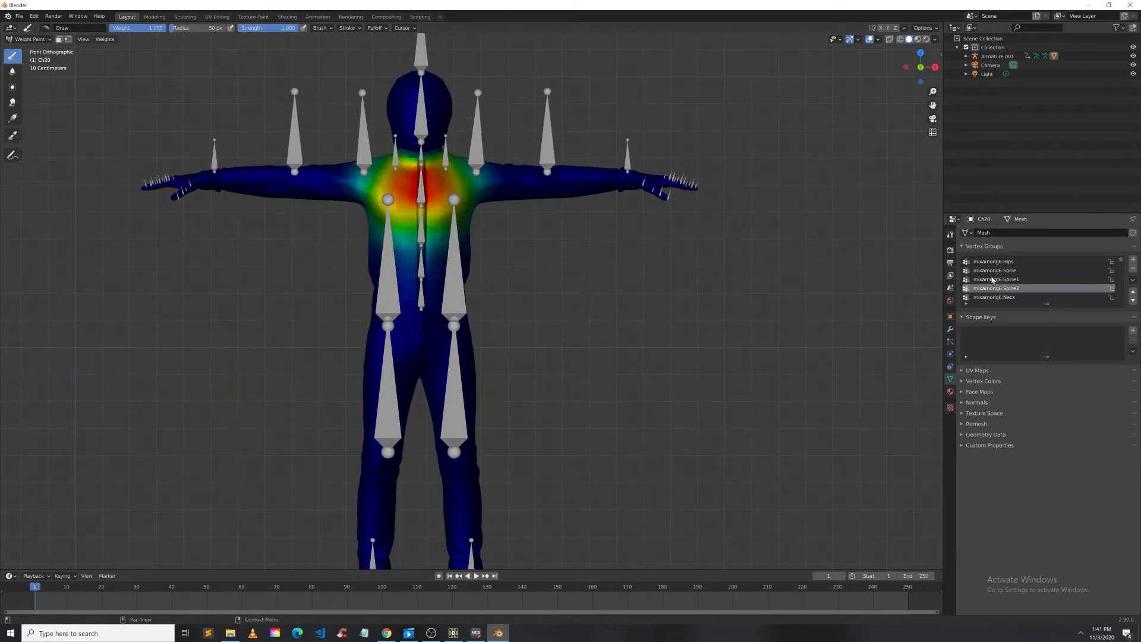
pyautogui.click(992, 279)
pyautogui.scroll(-2, 993, 278)
pyautogui.click(993, 271)
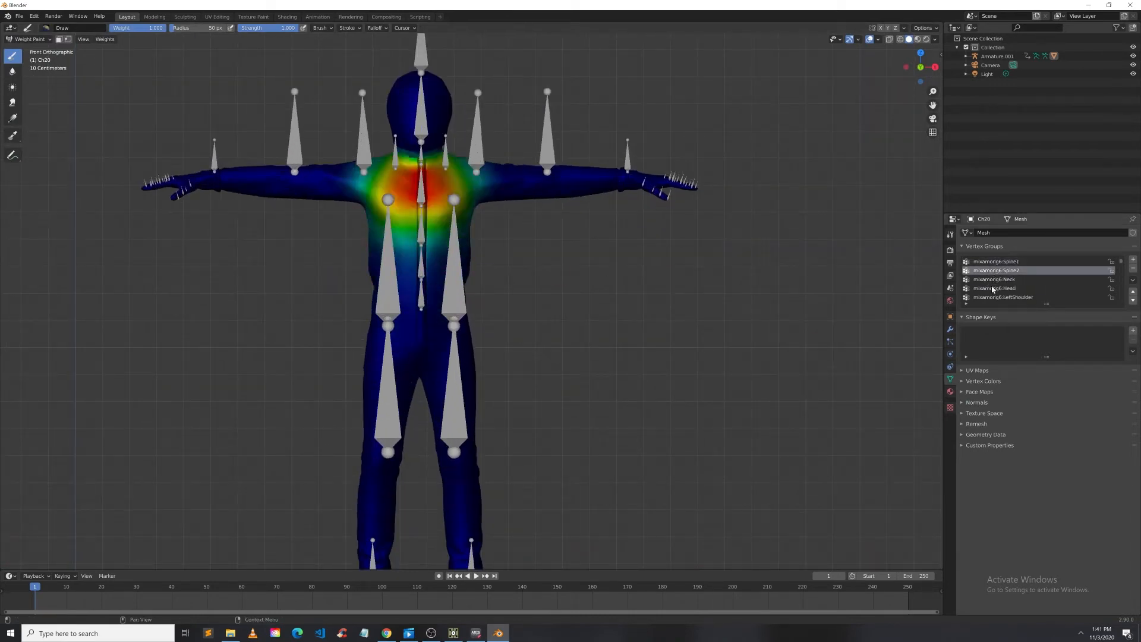
pyautogui.click(992, 279)
pyautogui.scroll(-2, 993, 279)
pyautogui.click(998, 288)
pyautogui.click(998, 271)
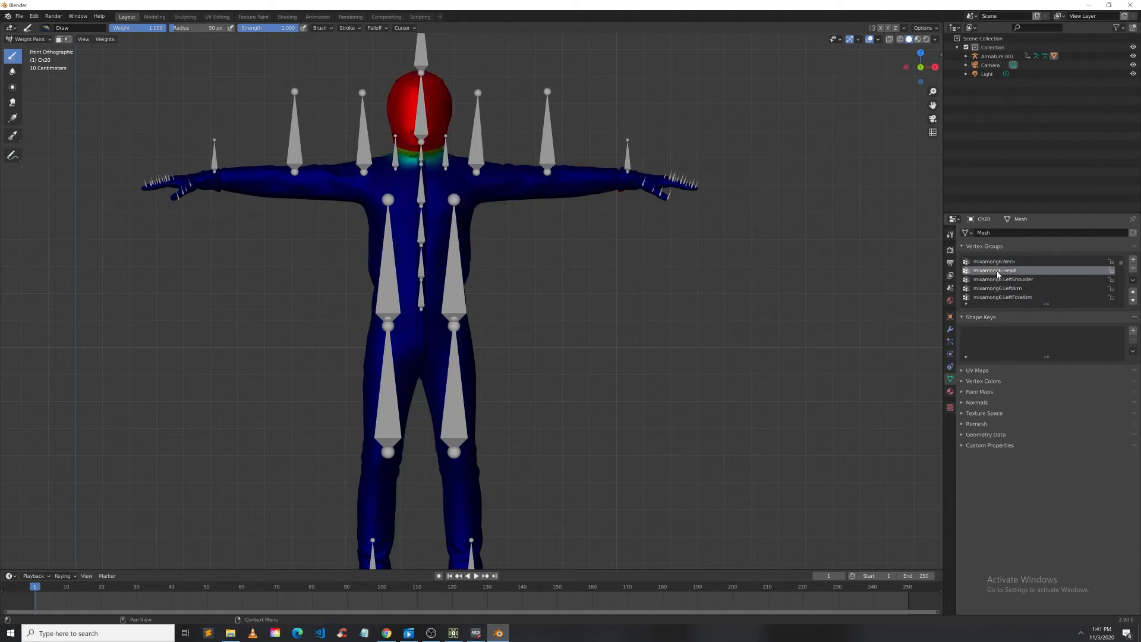
pyautogui.scroll(-2, 998, 274)
pyautogui.click(999, 289)
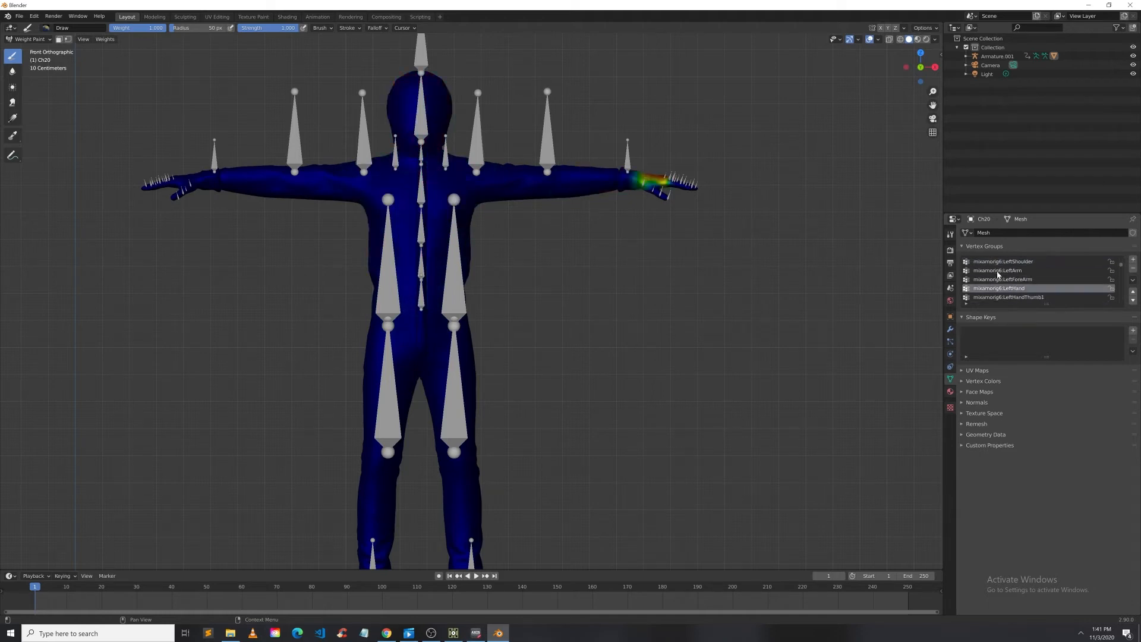
# Step: Continue through the left arm, hand, thumb and index finger vertex groups to check their weights
pyautogui.scroll(-1, 999, 274)
pyautogui.click(1002, 289)
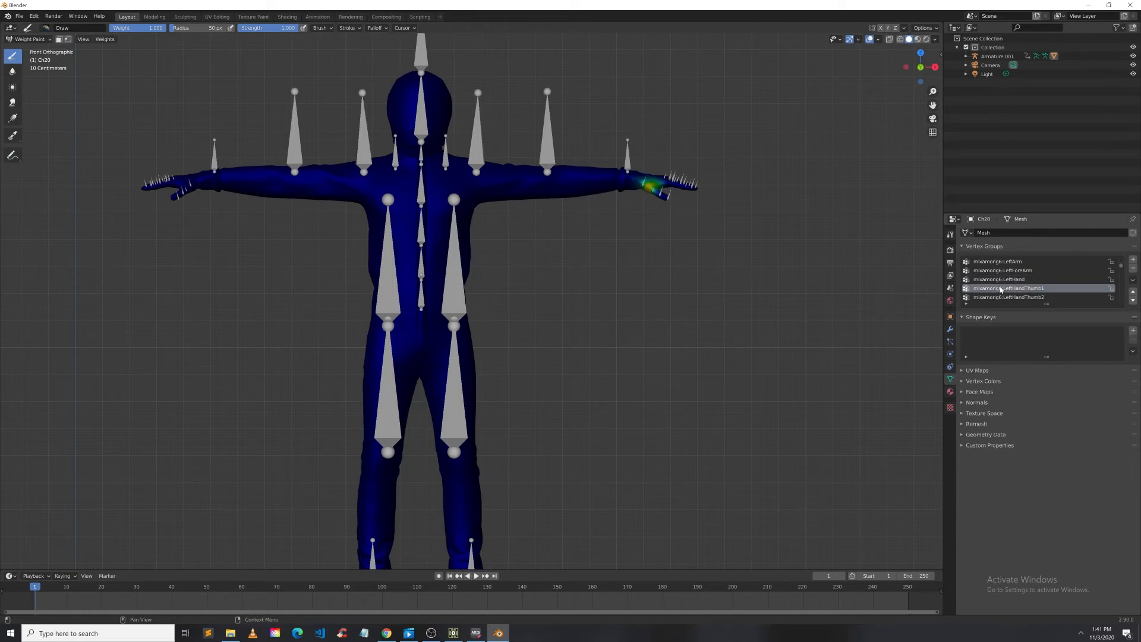
pyautogui.scroll(-2, 1001, 289)
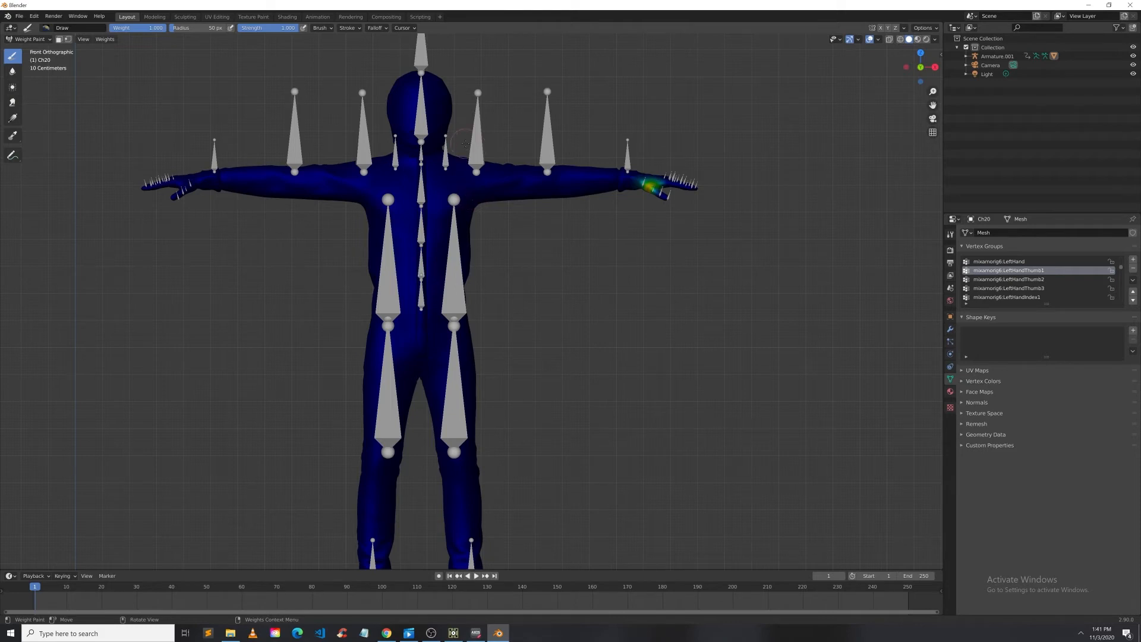
pyautogui.click(1018, 289)
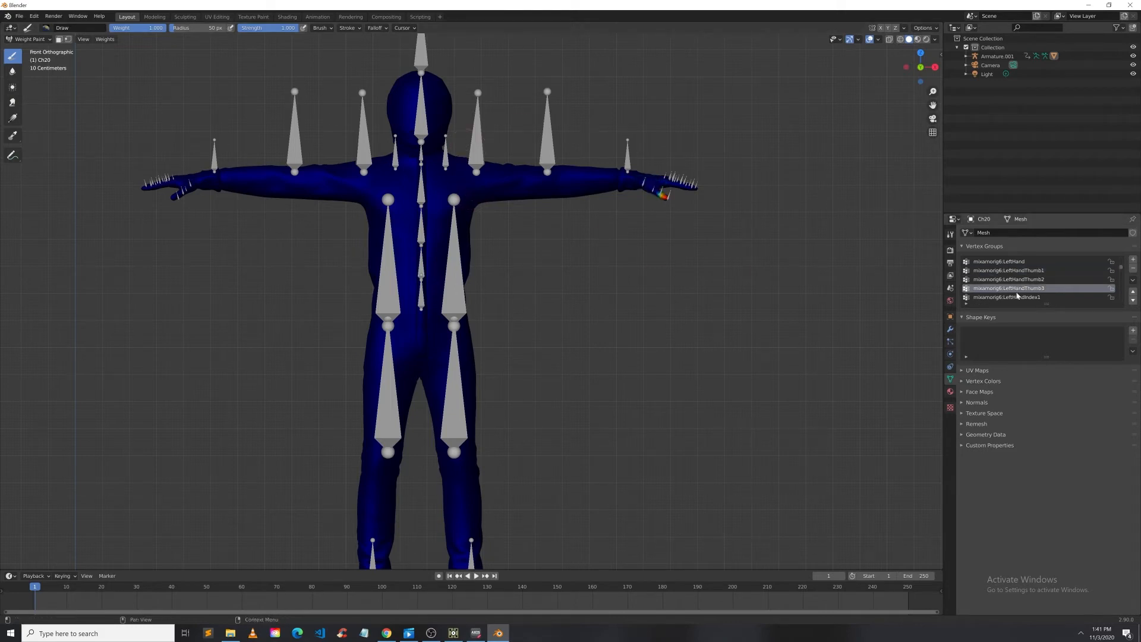
pyautogui.scroll(-3, 1018, 296)
pyautogui.click(1019, 278)
pyautogui.click(1010, 289)
pyautogui.click(1000, 298)
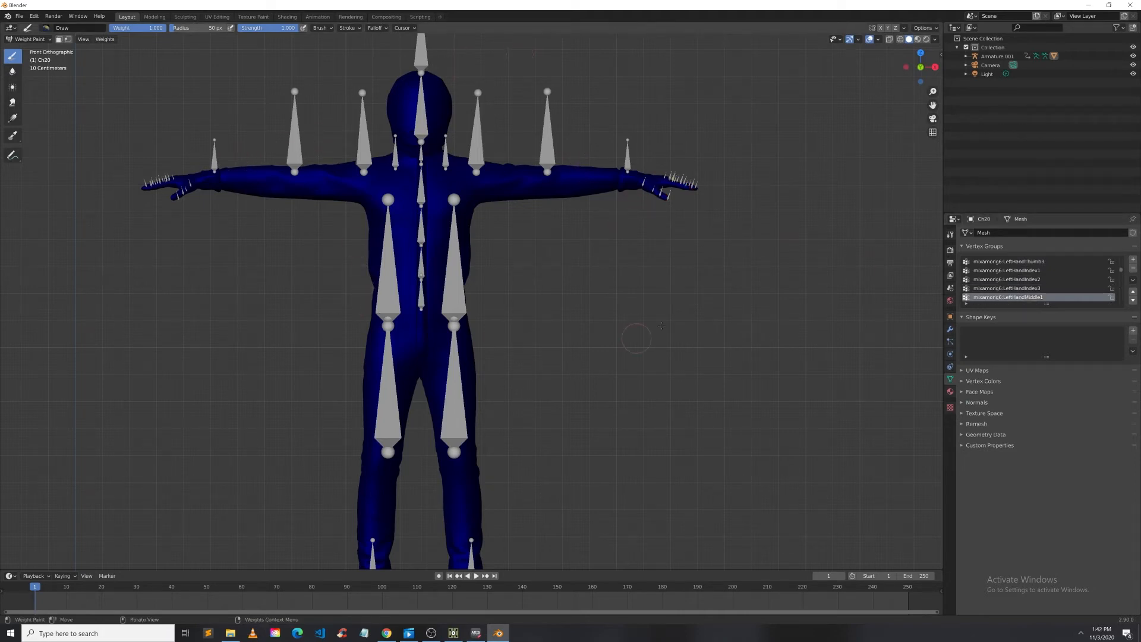
# Step: Switch the mesh back to Object Mode and clear the selection
pyautogui.click(28, 39)
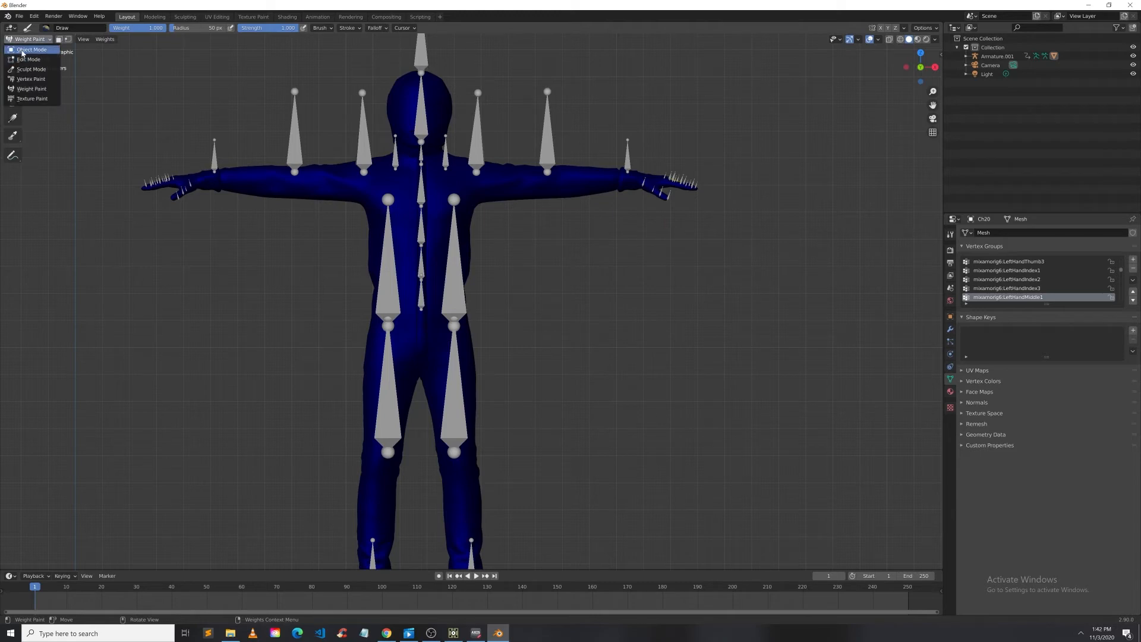
pyautogui.click(27, 50)
pyautogui.click(518, 238)
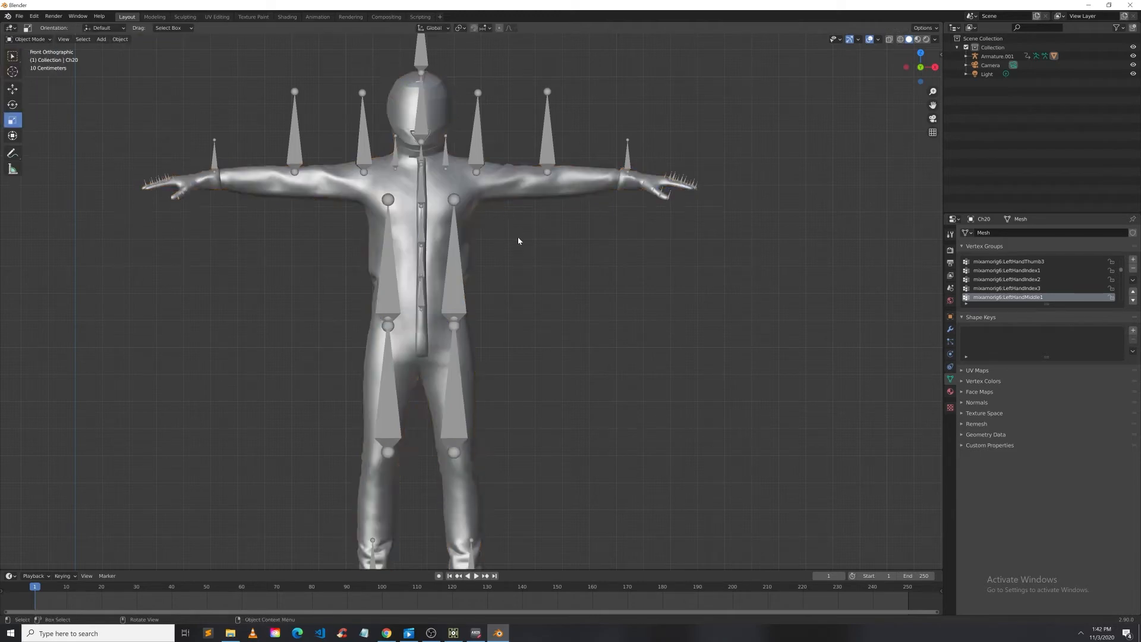
# Step: Select the Ch20 mesh and then Armature.001, and parent them again With Automatic Weights
pyautogui.click(482, 195)
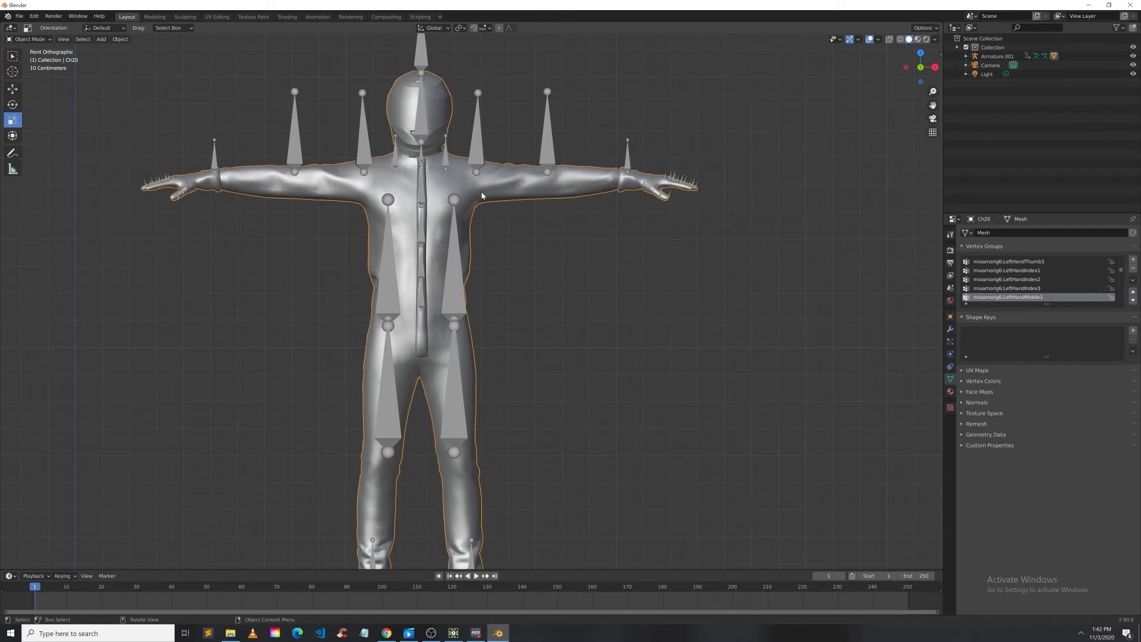
pyautogui.keyDown('shift'); pyautogui.click(480, 140); pyautogui.keyUp('shift')
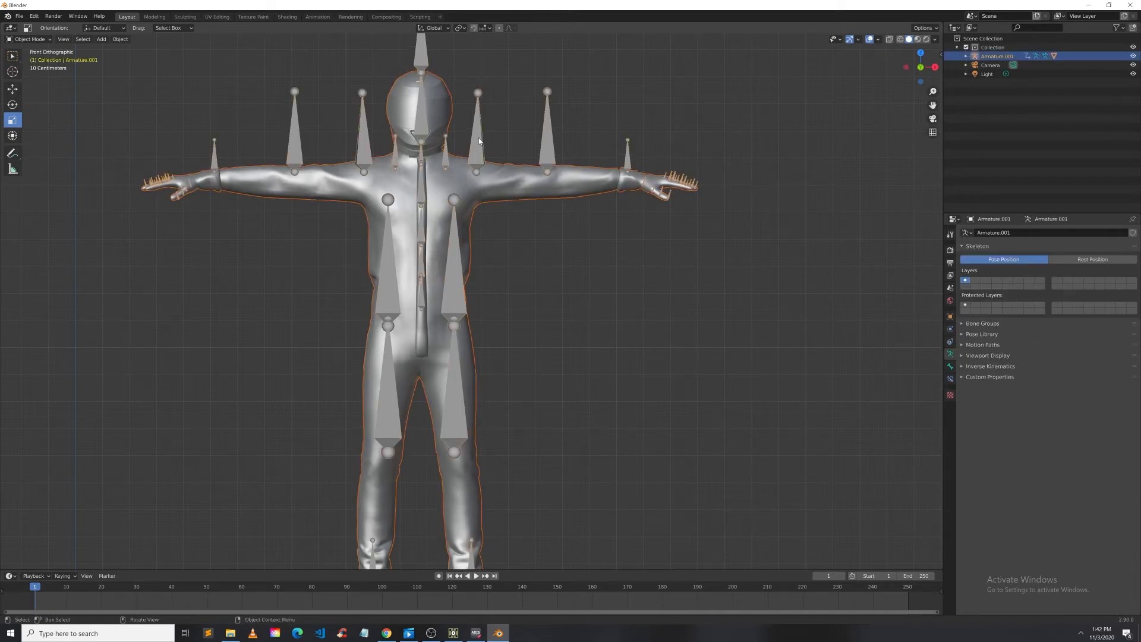
pyautogui.rightClick(479, 140)
pyautogui.moveTo(479, 140)
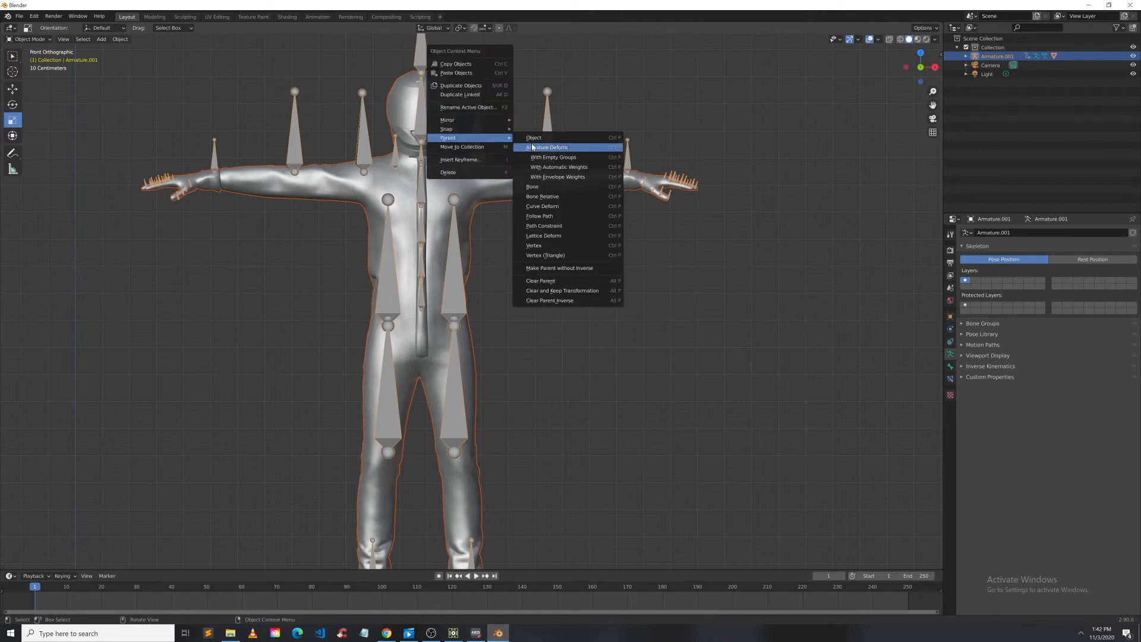
pyautogui.click(551, 171)
pyautogui.click(663, 297)
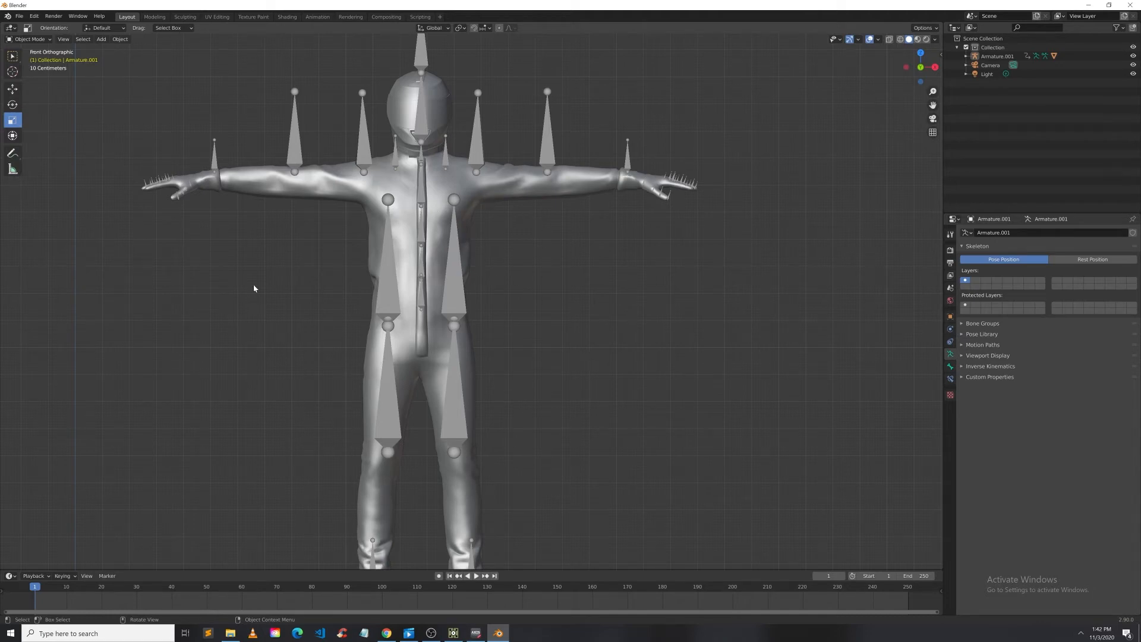
# Step: Select the Ch20 mesh on its own and bring its vertex group list back to the top
pyautogui.click(457, 283)
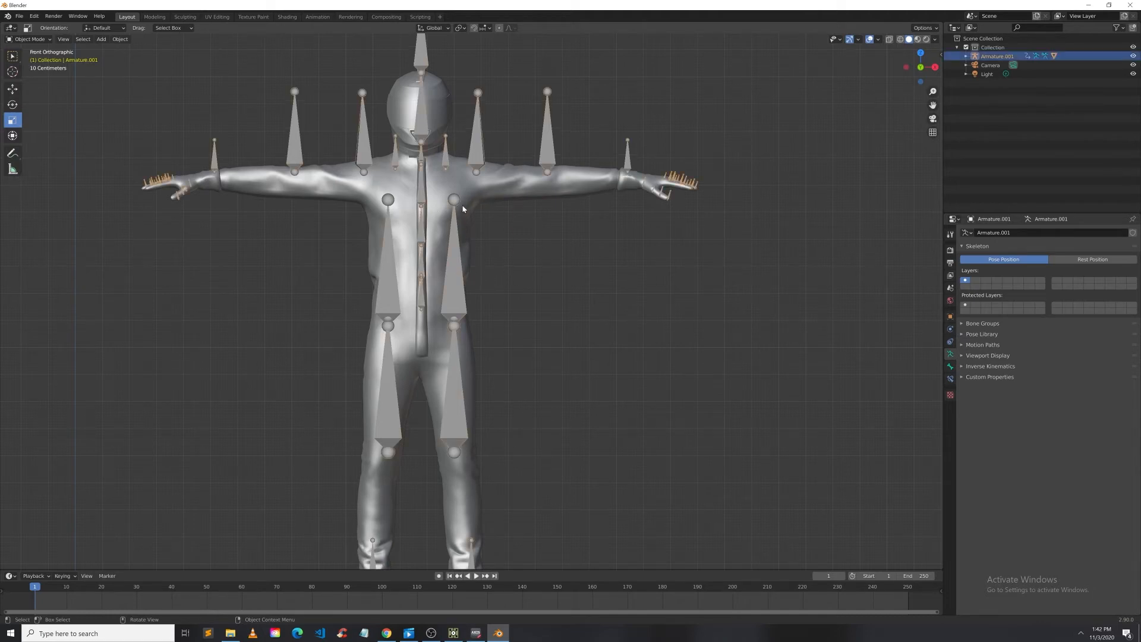
pyautogui.click(458, 202)
pyautogui.click(500, 255)
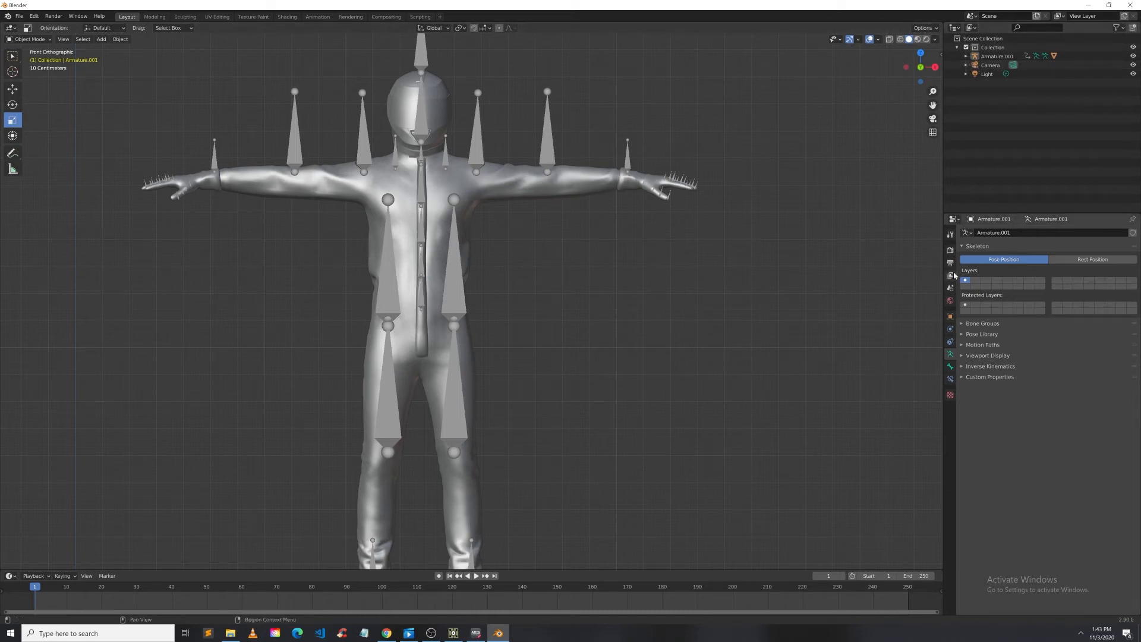
pyautogui.click(543, 190)
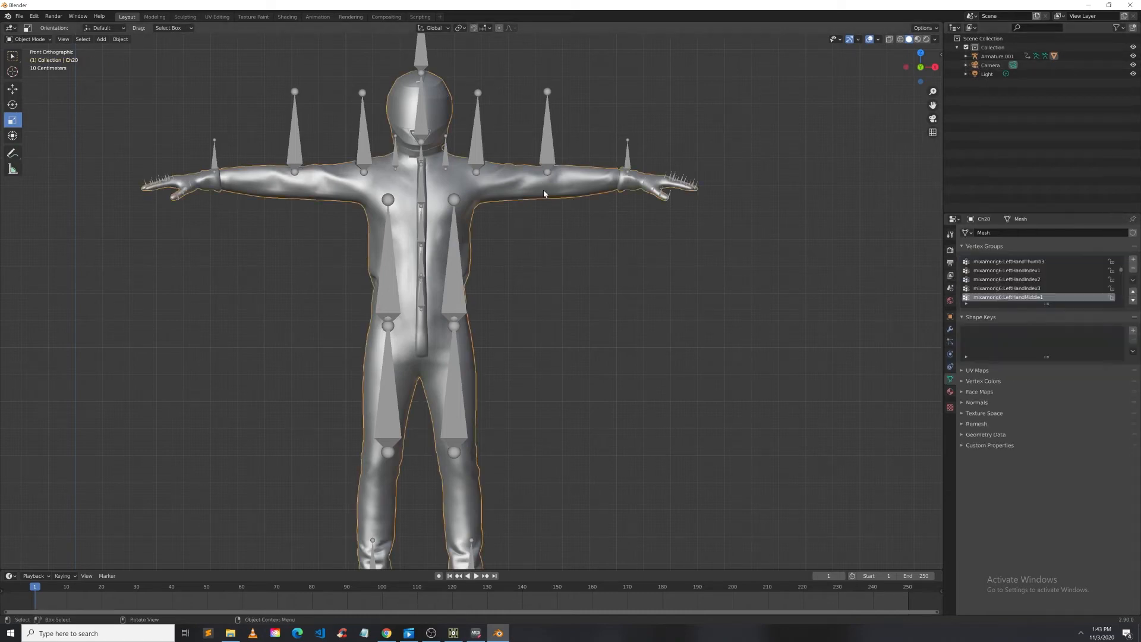
pyautogui.scroll(13, 1016, 291)
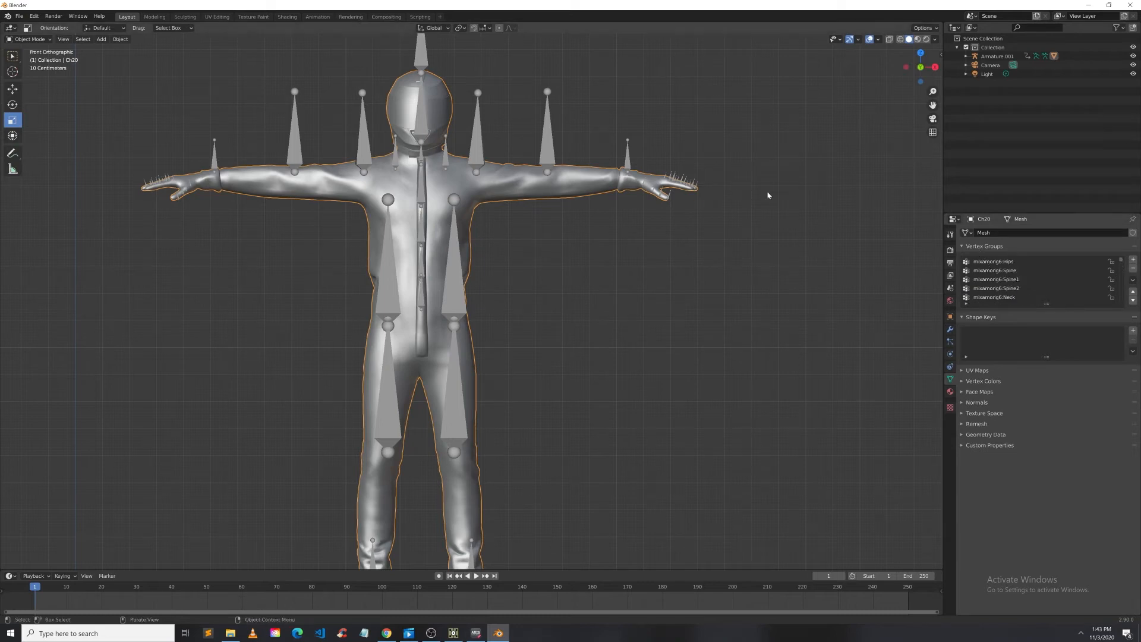
# Step: Switch the Ch20 mesh into Weight Paint mode and make the Hips vertex group active
pyautogui.click(41, 39)
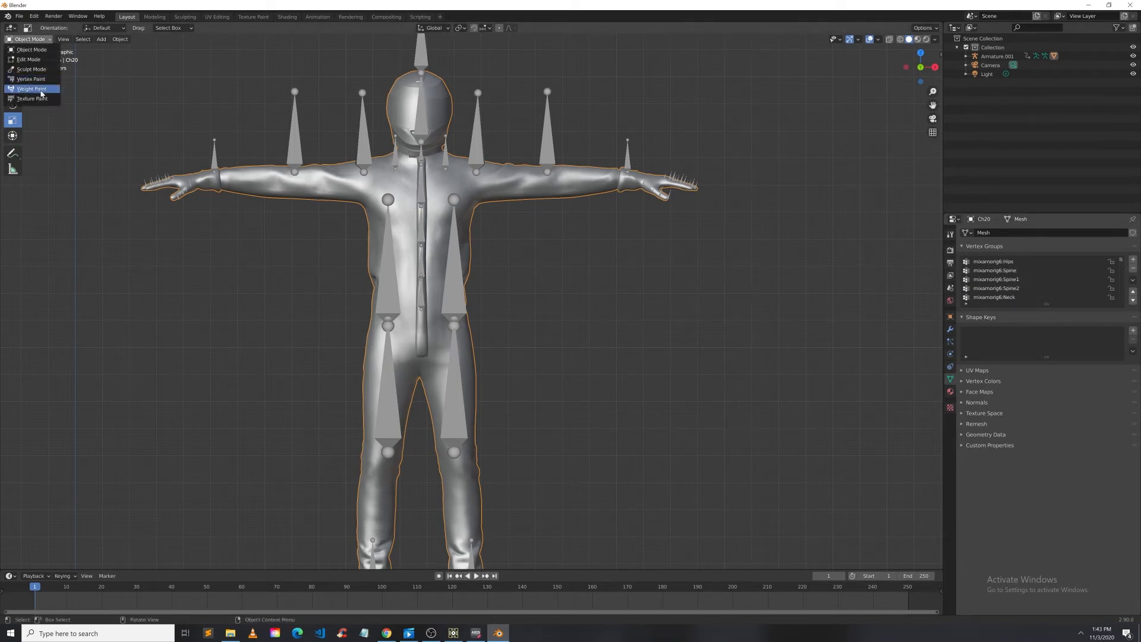
pyautogui.click(33, 89)
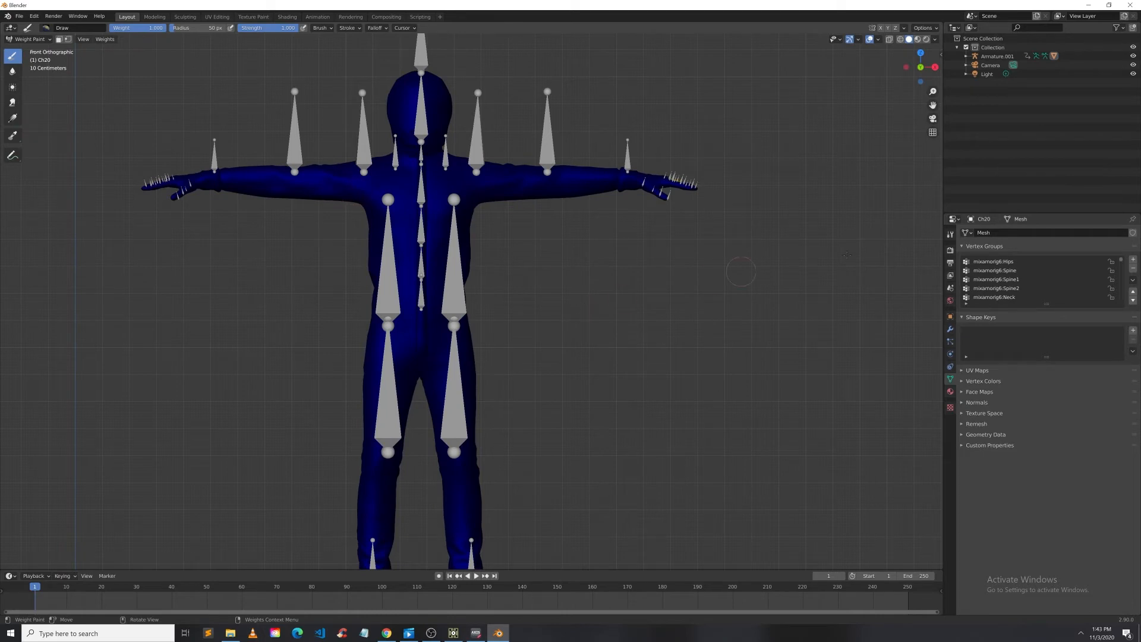
pyautogui.click(999, 263)
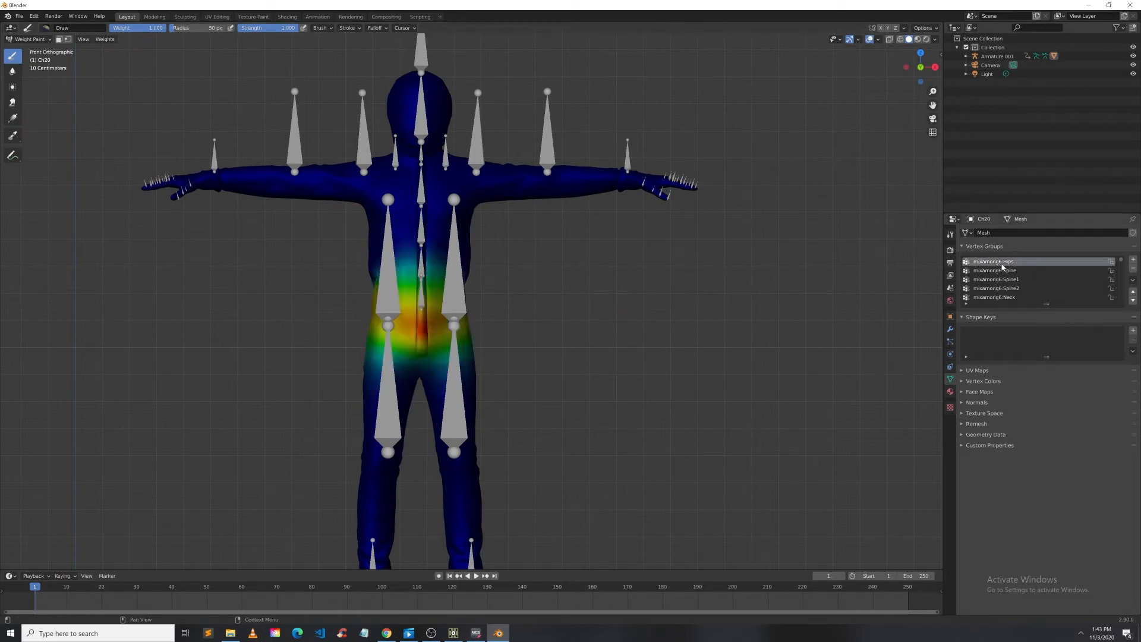
# Step: Strip the mixamorig6: prefix from the Hips, Spine, Spine1, Spine2 and Neck vertex group names
pyautogui.doubleClick(999, 262)
pyautogui.press('BackSpace')
pyautogui.click(1011, 272)
pyautogui.moveTo(993, 270); pyautogui.dragTo(974, 271)
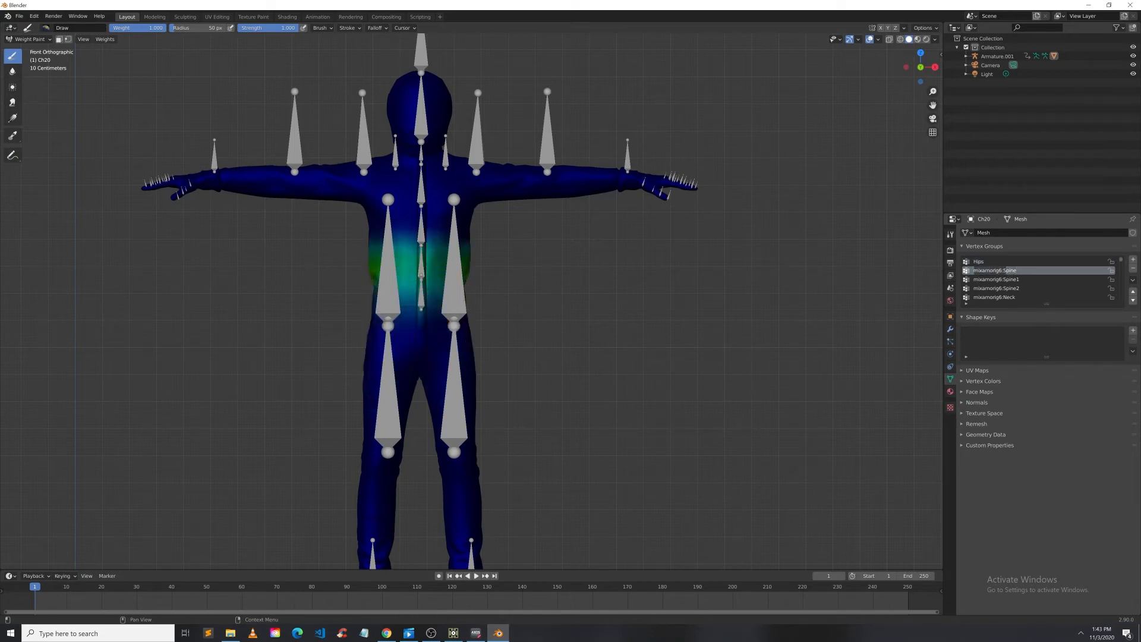
pyautogui.press('BackSpace')
pyautogui.doubleClick(1004, 279)
pyautogui.moveTo(1000, 280); pyautogui.dragTo(974, 279)
pyautogui.press('BackSpace')
pyautogui.doubleClick(999, 288)
pyautogui.moveTo(1001, 289); pyautogui.dragTo(974, 289)
pyautogui.press('BackSpace')
pyautogui.moveTo(1003, 297); pyautogui.dragTo(973, 297)
pyautogui.click(1001, 297)
pyautogui.press('BackSpace')
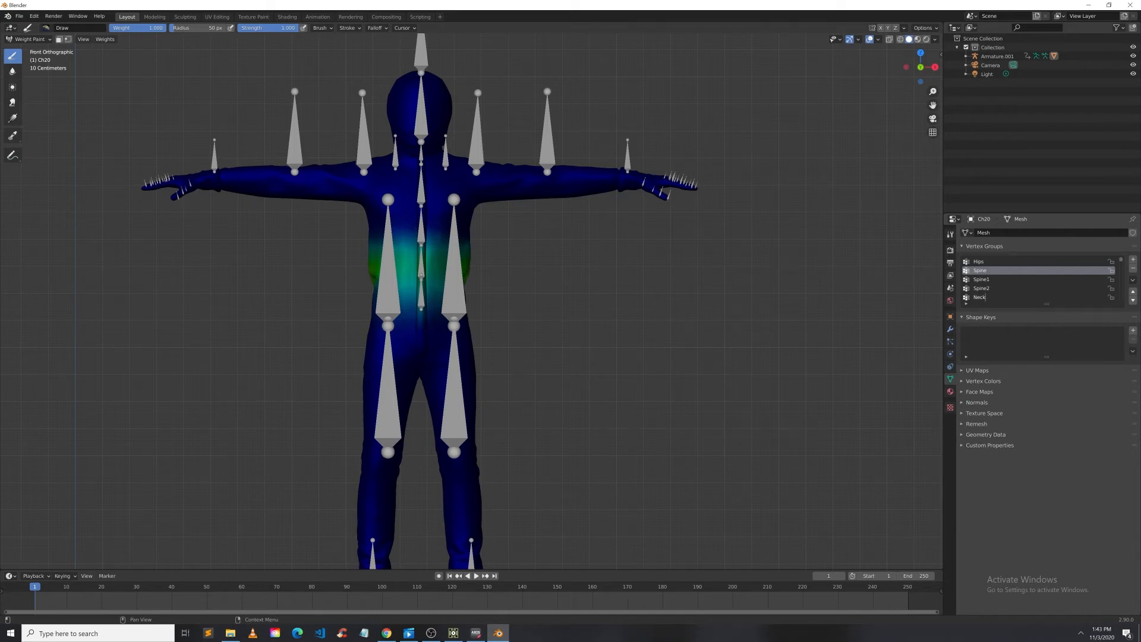
# Step: Enlarge the vertex group list and remove the mixamorig6: prefix from Head, LeftShoulder and LeftArm
pyautogui.moveTo(1046, 308); pyautogui.dragTo(1038, 540)
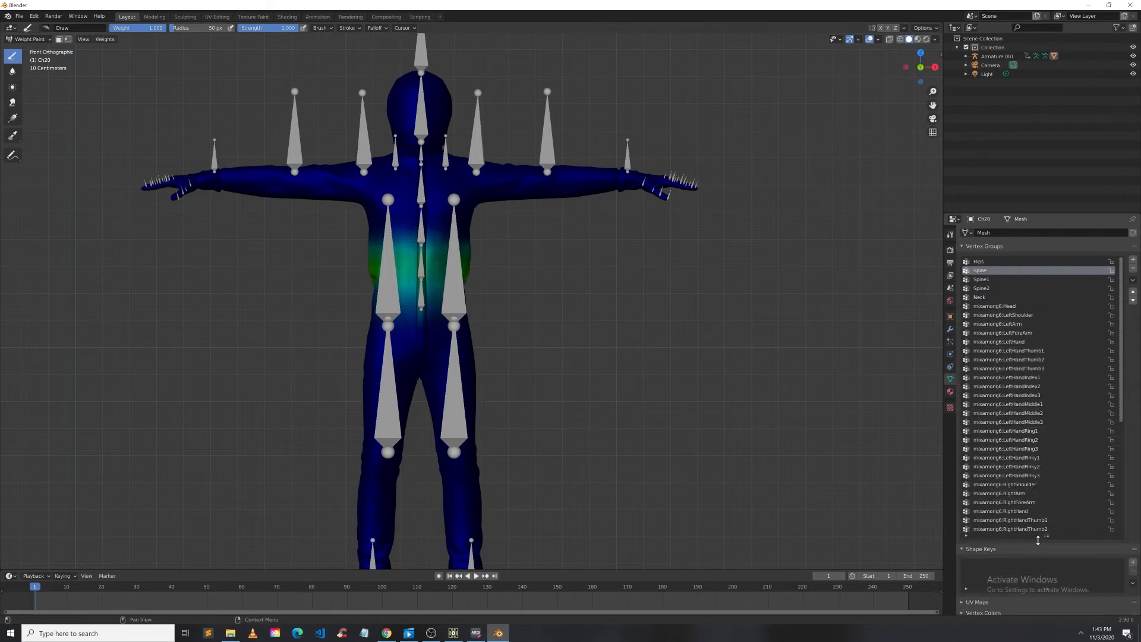
pyautogui.click(988, 306)
pyautogui.moveTo(997, 306); pyautogui.dragTo(974, 306)
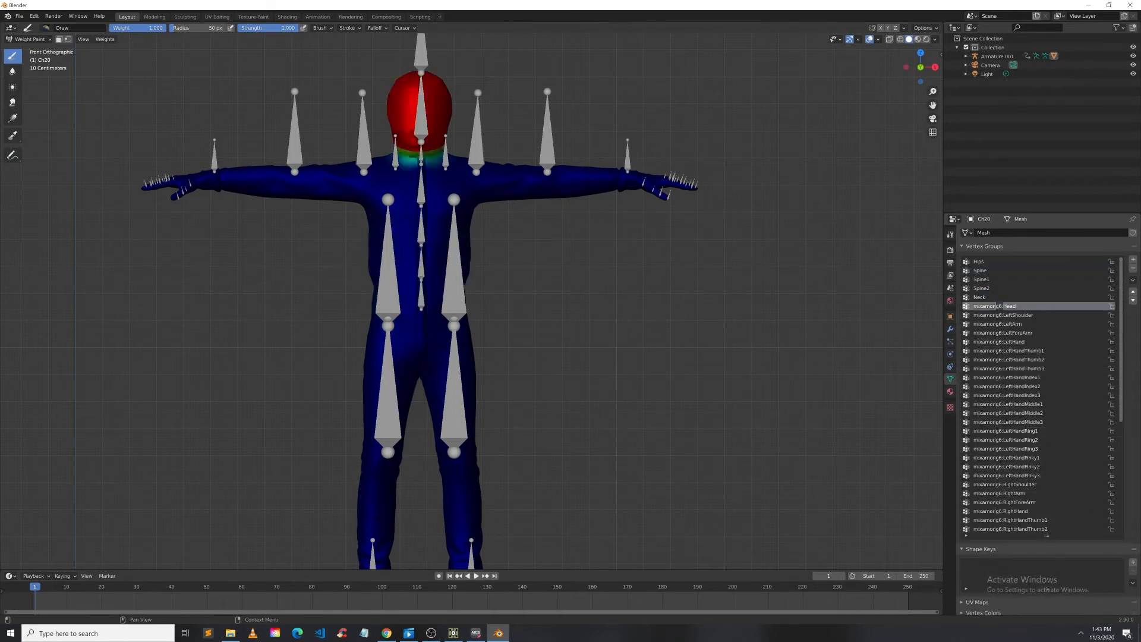
pyautogui.press('BackSpace')
pyautogui.press('Return')
pyautogui.doubleClick(973, 315)
pyautogui.moveTo(973, 315); pyautogui.dragTo(1004, 323)
pyautogui.press('BackSpace')
pyautogui.press('Return')
pyautogui.doubleClick(974, 324)
pyautogui.press('BackSpace')
pyautogui.press('Return')
# Step: Rename the LeftForeArm and LeftHand vertex groups without the mixamorig6: prefix
pyautogui.doubleClick(1033, 332)
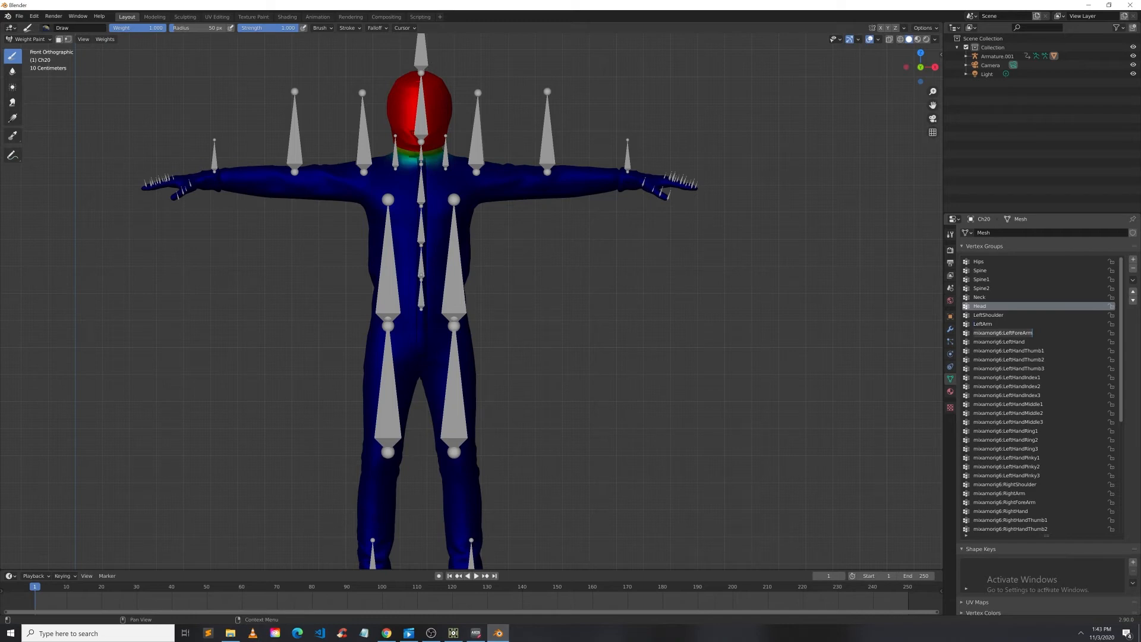
pyautogui.click(1003, 333)
pyautogui.moveTo(1003, 333); pyautogui.dragTo(973, 332)
pyautogui.press('BackSpace')
pyautogui.press('Return')
pyautogui.doubleClick(976, 334)
pyautogui.click(974, 333)
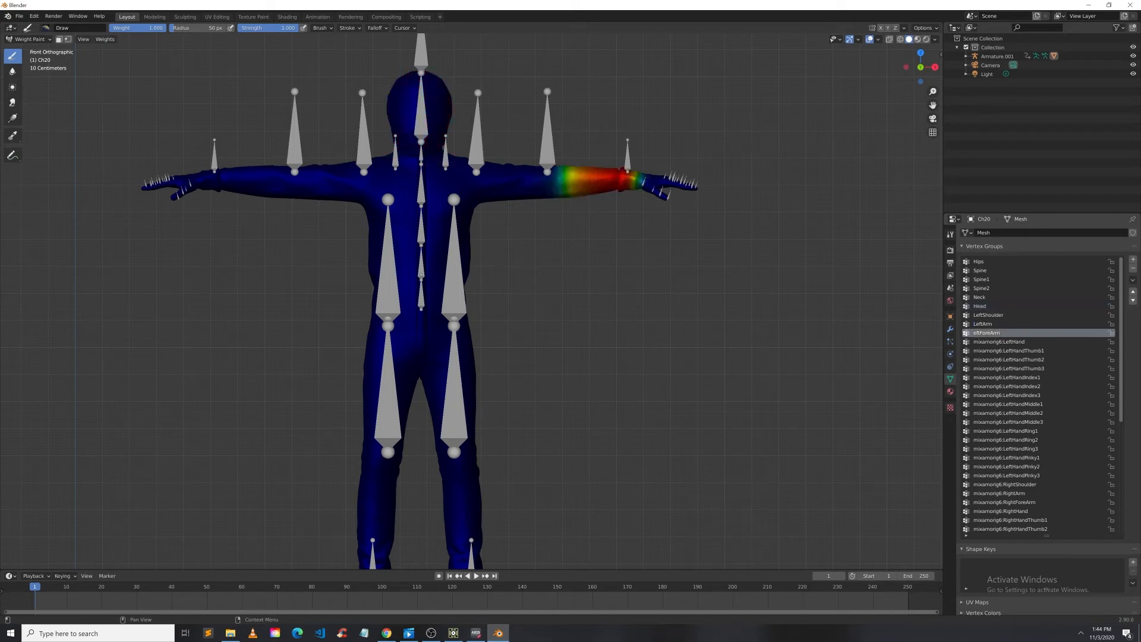
pyautogui.write('L')
pyautogui.moveTo(1005, 342); pyautogui.dragTo(974, 341)
pyautogui.press('BackSpace')
# Step: Remove the mixamorig6: prefix from the LeftHandThumb1, LeftHandThumb2 and LeftHandThumb3 vertex groups
pyautogui.doubleClick(973, 351)
pyautogui.click(974, 351)
pyautogui.press('Delete')
pyautogui.press('Delete')
pyautogui.press('Delete')
pyautogui.press('Delete')
pyautogui.press('Delete')
pyautogui.press('Delete')
pyautogui.press('Delete')
pyautogui.press('Delete')
pyautogui.press('Delete')
pyautogui.press('Delete')
pyautogui.press('Delete')
pyautogui.doubleClick(973, 360)
pyautogui.click(974, 360)
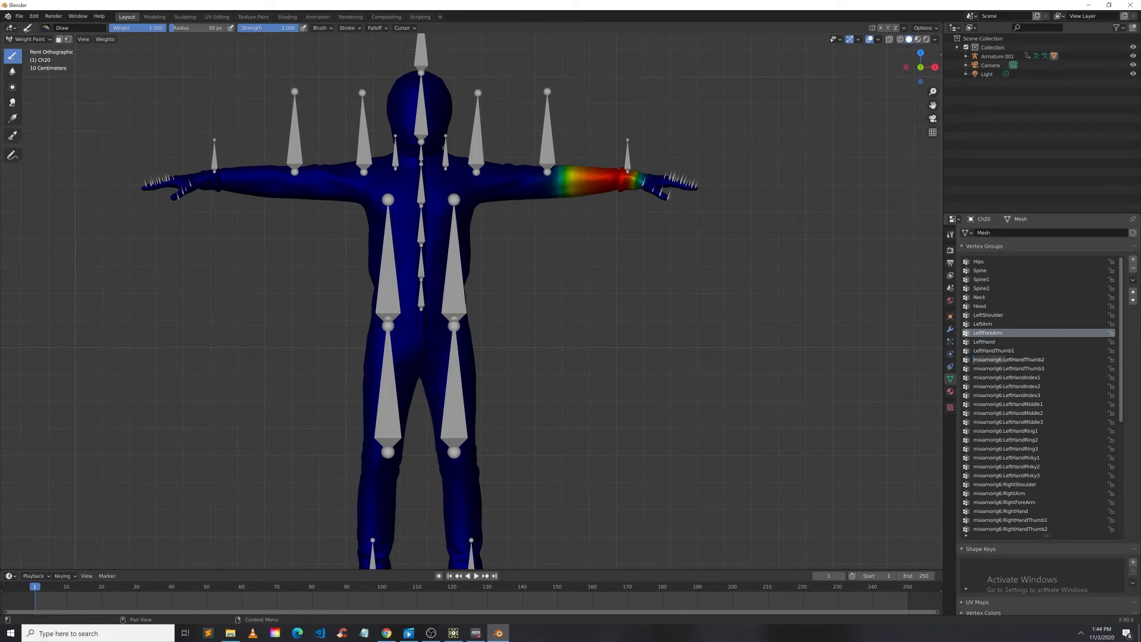
pyautogui.press('Delete')
pyautogui.press('Delete')
pyautogui.press('Delete')
pyautogui.press('Delete')
pyautogui.press('Delete')
pyautogui.press('Delete')
pyautogui.press('Delete')
pyautogui.press('Delete')
pyautogui.press('Delete')
pyautogui.press('Delete')
pyautogui.press('Delete')
pyautogui.doubleClick(1002, 368)
pyautogui.click(974, 368)
pyautogui.press('Delete')
pyautogui.press('Delete')
pyautogui.press('Delete')
pyautogui.press('Delete')
pyautogui.press('Delete')
pyautogui.press('Delete')
pyautogui.press('Delete')
pyautogui.press('Delete')
pyautogui.press('Delete')
pyautogui.press('Delete')
pyautogui.press('Delete')
# Step: Remove the mixamorig6: prefix from the LeftHandIndex1 to LeftHandIndex3 and LeftHandMiddle1 vertex groups
pyautogui.doubleClick(996, 378)
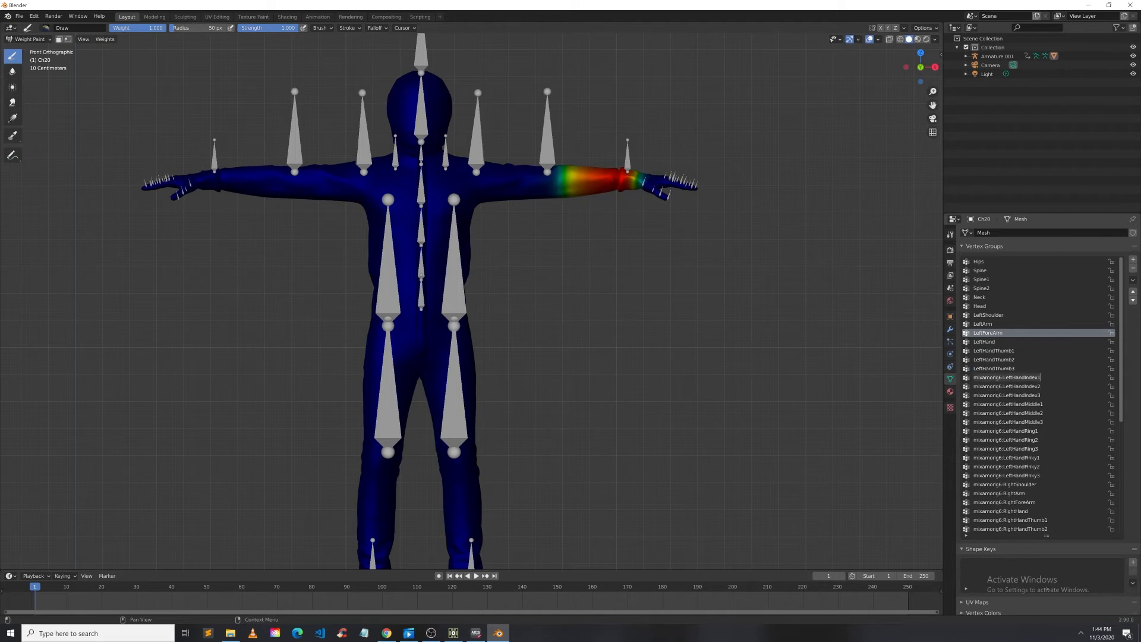
pyautogui.click(996, 377)
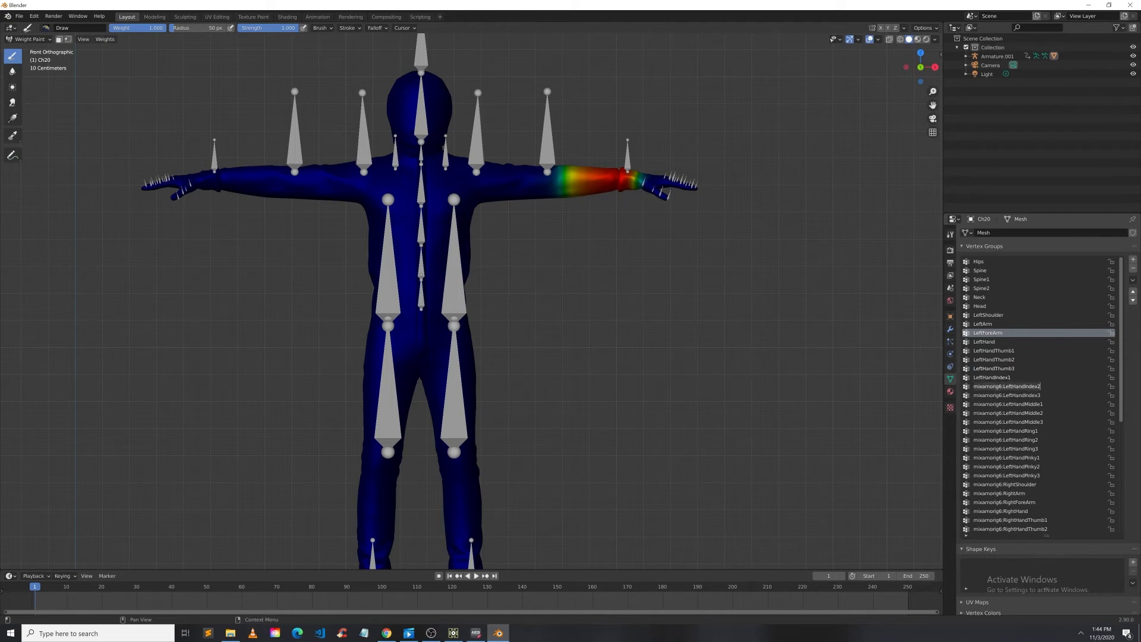
pyautogui.press('BackSpace')
pyautogui.press('Return')
pyautogui.keyDown('ctrl'); pyautogui.click(994, 396); pyautogui.keyUp('ctrl')
pyautogui.click(1006, 395)
pyautogui.moveTo(1006, 395); pyautogui.dragTo(973, 395)
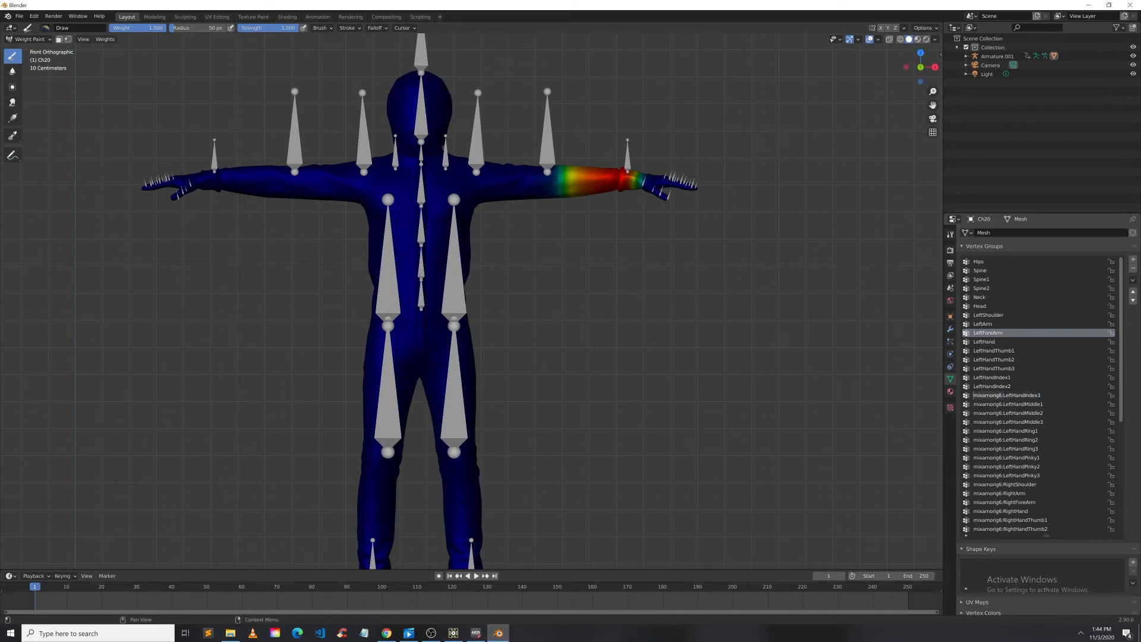
pyautogui.press('BackSpace')
pyautogui.press('Return')
pyautogui.keyDown('ctrl'); pyautogui.click(995, 406); pyautogui.keyUp('ctrl')
pyautogui.click(1004, 404)
pyautogui.moveTo(1003, 404); pyautogui.dragTo(973, 413)
pyautogui.press('BackSpace')
pyautogui.press('Return')
# Step: Remove the mixamorig6: prefix from LeftHandMiddle2, LeftHandMiddle3, LeftHandRing1 and LeftHandRing2 vertex groups
pyautogui.keyDown('ctrl'); pyautogui.click(995, 414); pyautogui.keyUp('ctrl')
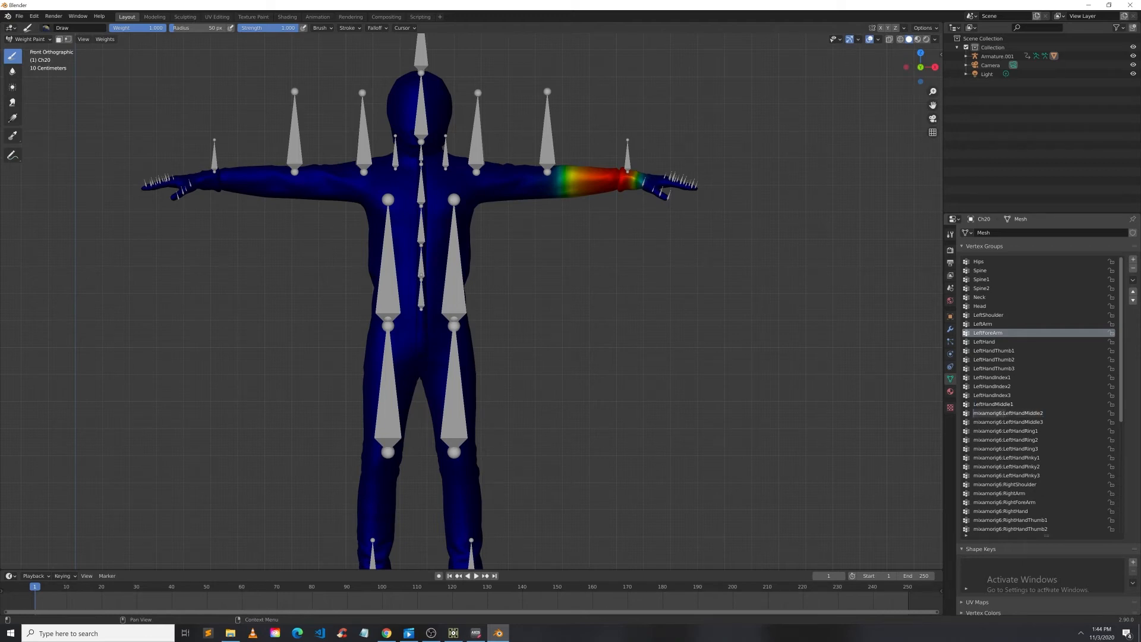
pyautogui.press('BackSpace')
pyautogui.write('L')
pyautogui.doubleClick(999, 423)
pyautogui.press('Home')
pyautogui.hotkey('ctrl', 'Delete')
pyautogui.press('Delete')
pyautogui.press('Tab')
pyautogui.press('Home')
pyautogui.hotkey('ctrl', 'Delete')
pyautogui.press('Delete')
pyautogui.doubleClick(1001, 441)
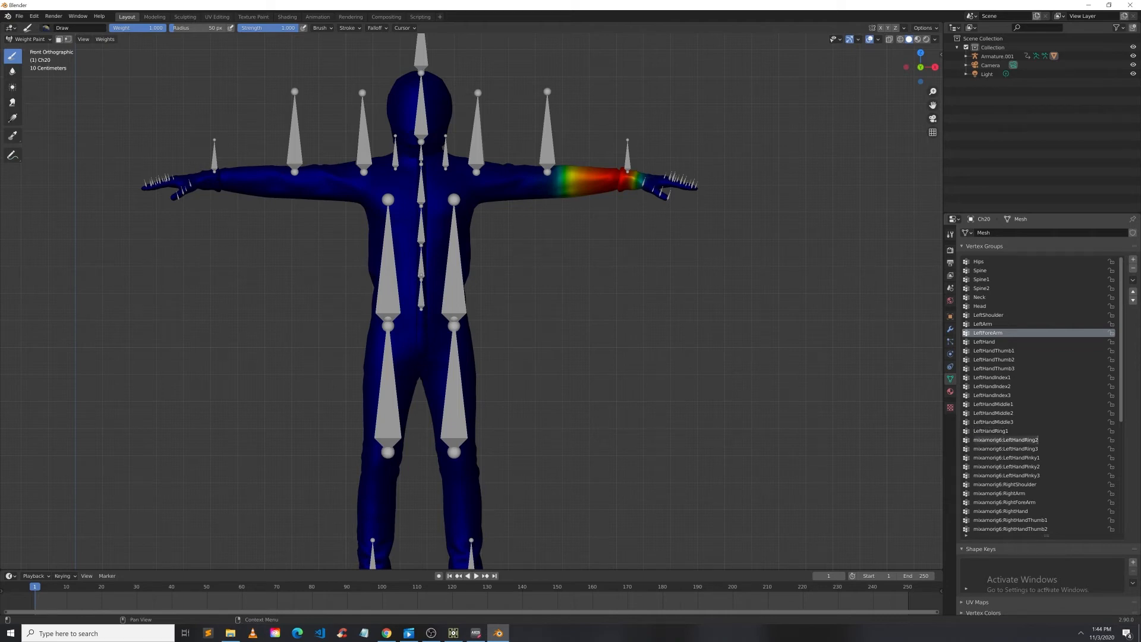
pyautogui.press('Home')
pyautogui.hotkey('ctrl', 'Delete')
pyautogui.press('Delete')
# Step: Scroll down the list and strip the prefix from the LeftHandRing3 and LeftHandPinky1 vertex groups
pyautogui.scroll(-12, 1016, 321)
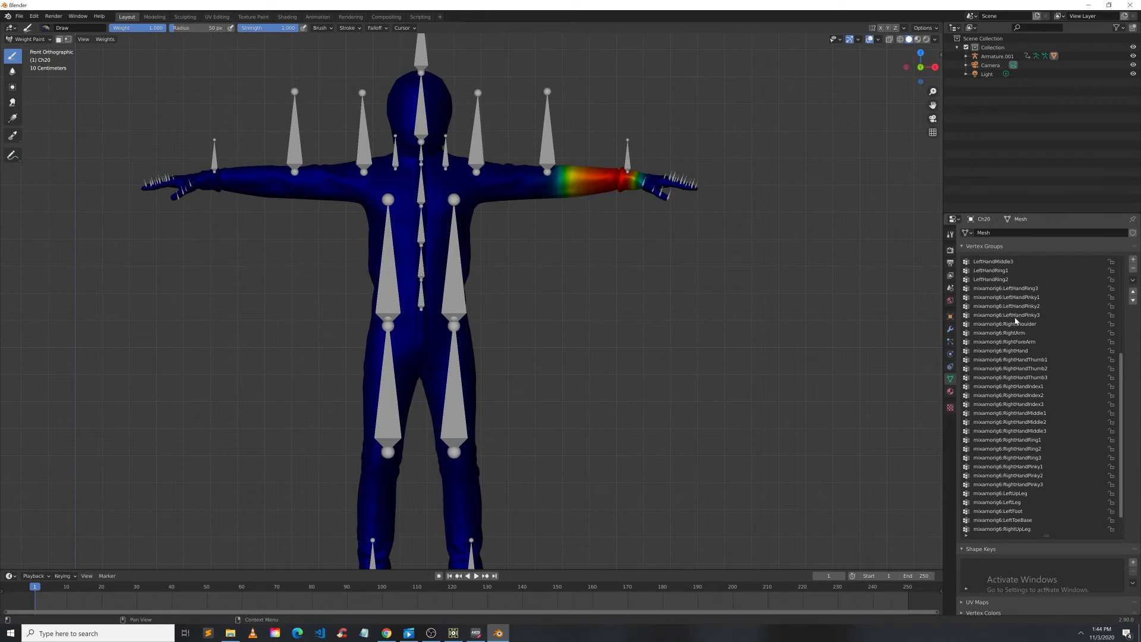
pyautogui.doubleClick(1001, 297)
pyautogui.click(952, 291)
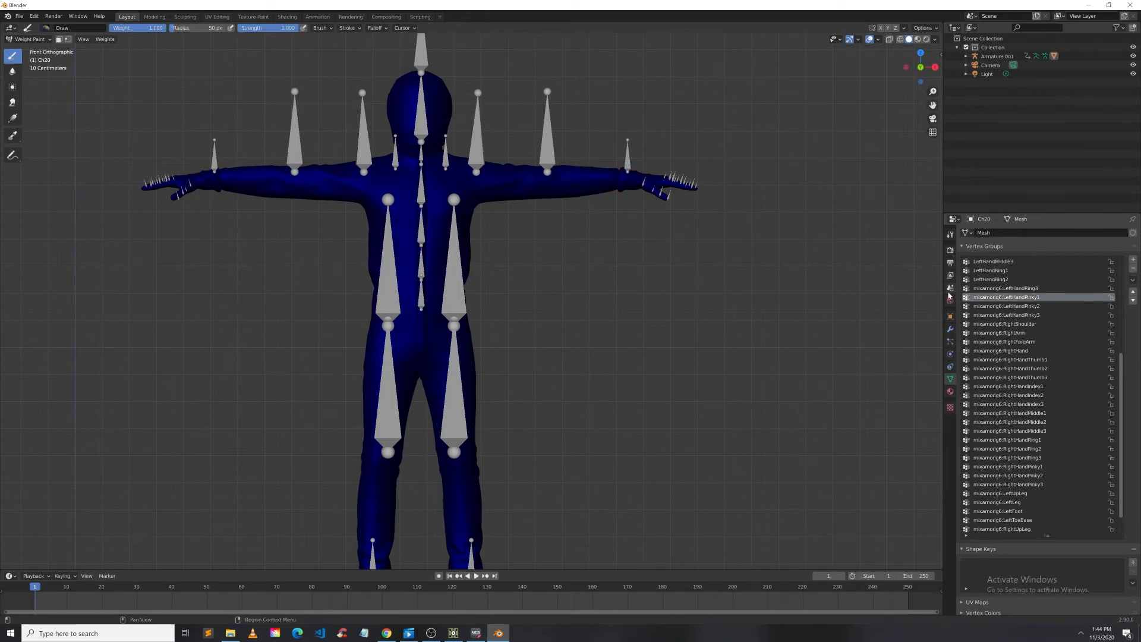
pyautogui.doubleClick(1000, 289)
pyautogui.press('Home')
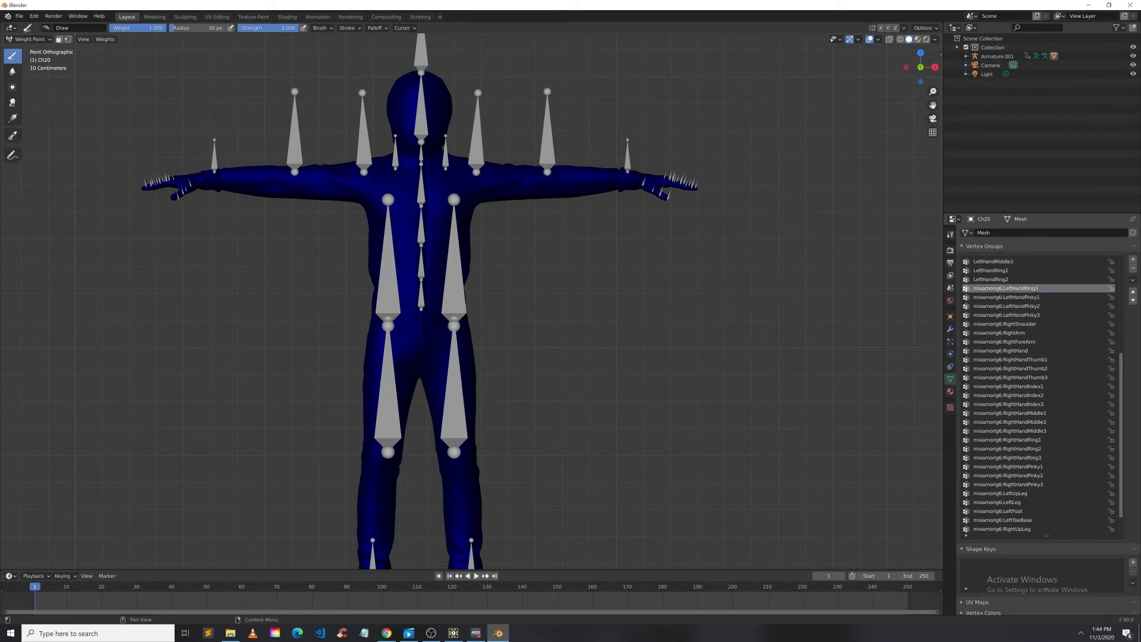
pyautogui.press('Delete')
pyautogui.press('Delete')
pyautogui.press('Delete')
pyautogui.press('Delete')
pyautogui.press('Delete')
pyautogui.press('Delete')
pyautogui.press('Delete')
pyautogui.press('Delete')
pyautogui.press('Delete')
pyautogui.press('Delete')
pyautogui.press('Delete')
pyautogui.press('Return')
pyautogui.doubleClick(1040, 297)
pyautogui.press('Home')
pyautogui.press('Delete')
pyautogui.press('Delete')
pyautogui.press('Delete')
pyautogui.press('Delete')
pyautogui.press('Delete')
pyautogui.press('Delete')
pyautogui.press('Delete')
pyautogui.press('Delete')
pyautogui.press('Delete')
pyautogui.press('Delete')
pyautogui.press('Delete')
pyautogui.press('Return')
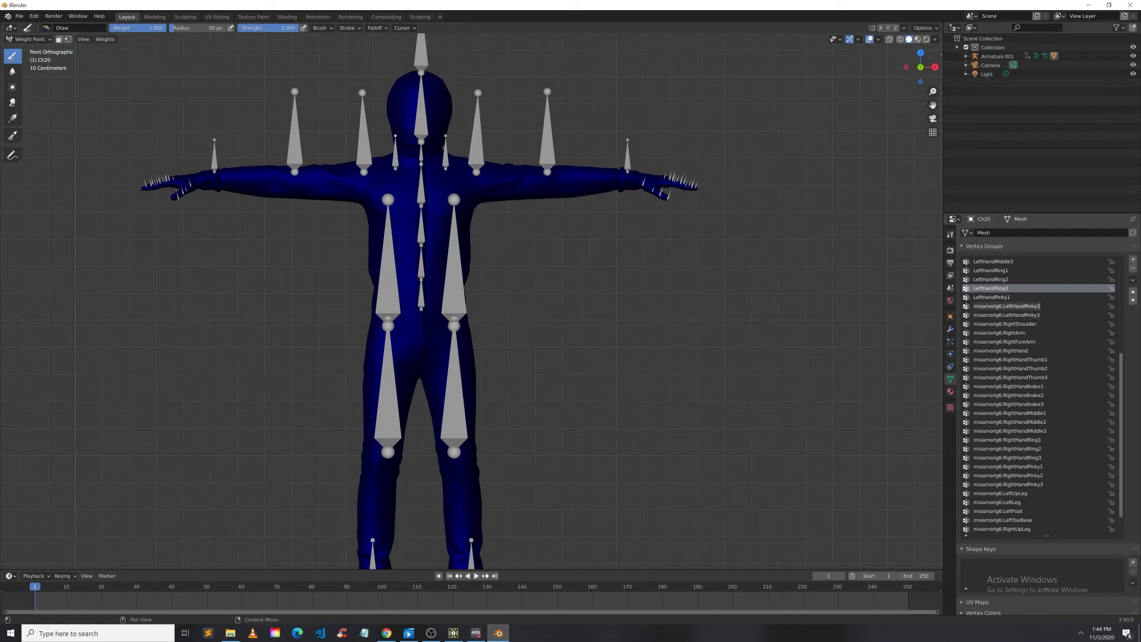
# Step: Strip the mixamorig6: prefix from the LeftHandPinky2 and LeftHandPinky3 vertex groups
pyautogui.doubleClick(1003, 306)
pyautogui.press('Home')
pyautogui.press('Delete')
pyautogui.press('Delete')
pyautogui.press('Delete')
pyautogui.press('Delete')
pyautogui.press('Delete')
pyautogui.press('Delete')
pyautogui.press('Delete')
pyautogui.press('Delete')
pyautogui.press('Delete')
pyautogui.press('Delete')
pyautogui.press('Delete')
pyautogui.press('Return')
pyautogui.doubleClick(986, 315)
pyautogui.press('Home')
pyautogui.press('Delete')
pyautogui.press('Delete')
pyautogui.press('Delete')
pyautogui.press('Delete')
pyautogui.press('Delete')
pyautogui.press('Delete')
pyautogui.press('Delete')
pyautogui.press('Delete')
pyautogui.press('Delete')
pyautogui.press('Delete')
pyautogui.press('Delete')
pyautogui.press('Return')
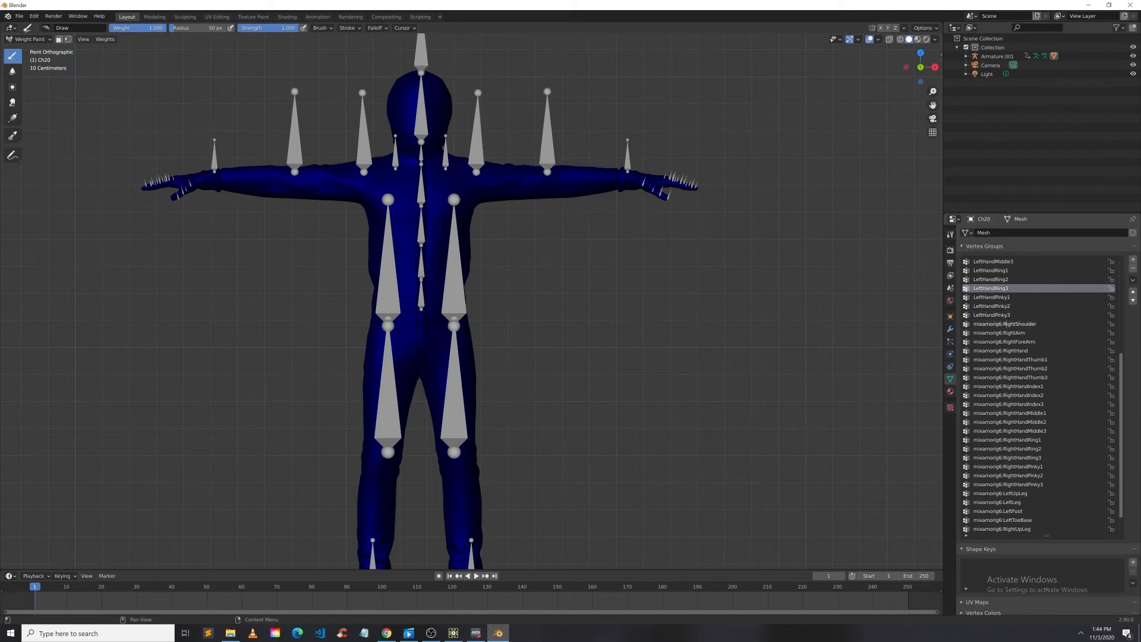
# Step: Remove the mixamorig6: prefix from the RightShoulder, RightArm and RightForeArm vertex groups
pyautogui.doubleClick(1003, 324)
pyautogui.press('Home')
pyautogui.press('Delete')
pyautogui.press('Delete')
pyautogui.press('Delete')
pyautogui.press('Delete')
pyautogui.press('Delete')
pyautogui.press('Delete')
pyautogui.press('Delete')
pyautogui.press('Delete')
pyautogui.press('Delete')
pyautogui.press('Delete')
pyautogui.press('Delete')
pyautogui.press('Return')
pyautogui.doubleClick(1002, 333)
pyautogui.press('Home')
pyautogui.press('Delete')
pyautogui.press('Delete')
pyautogui.press('Delete')
pyautogui.press('Delete')
pyautogui.press('Delete')
pyautogui.press('Delete')
pyautogui.press('Delete')
pyautogui.press('Delete')
pyautogui.press('Delete')
pyautogui.press('Delete')
pyautogui.press('Delete')
pyautogui.press('Return')
pyautogui.doubleClick(1004, 342)
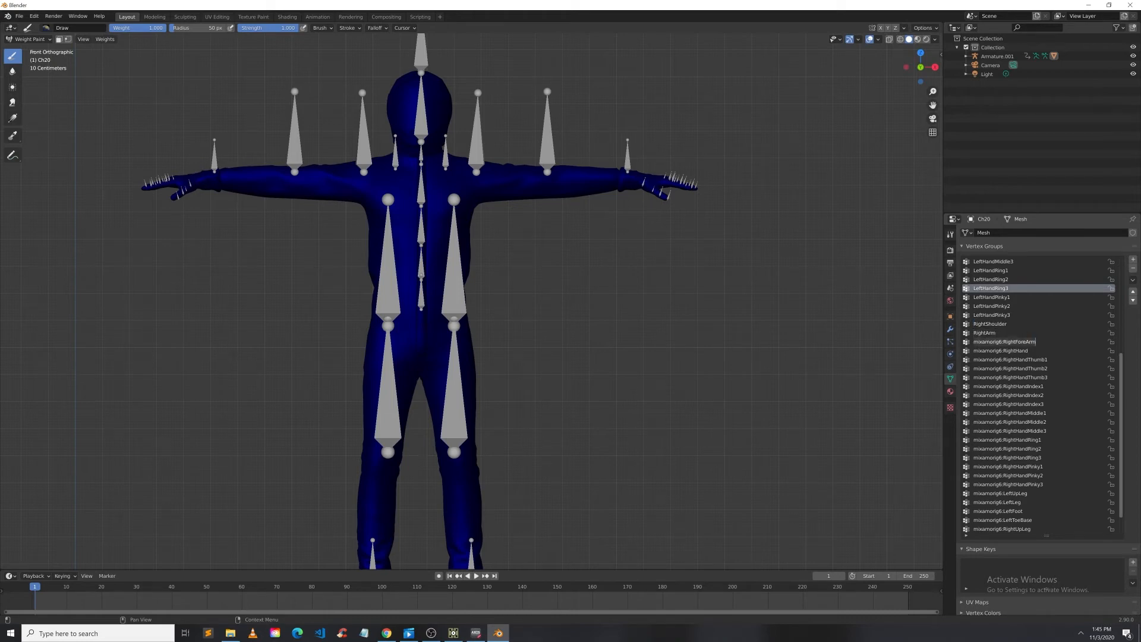
pyautogui.press('Home')
pyautogui.press('Delete')
pyautogui.press('Delete')
pyautogui.press('Delete')
pyautogui.press('Delete')
pyautogui.press('Delete')
pyautogui.press('Delete')
pyautogui.press('Delete')
pyautogui.press('Delete')
pyautogui.press('Delete')
pyautogui.press('Delete')
pyautogui.press('Delete')
pyautogui.press('Return')
# Step: Remove the mixamorig6: prefix from the RightHand, RightHandThumb1 and RightHandThumb2 vertex groups
pyautogui.doubleClick(973, 350)
pyautogui.press('Home')
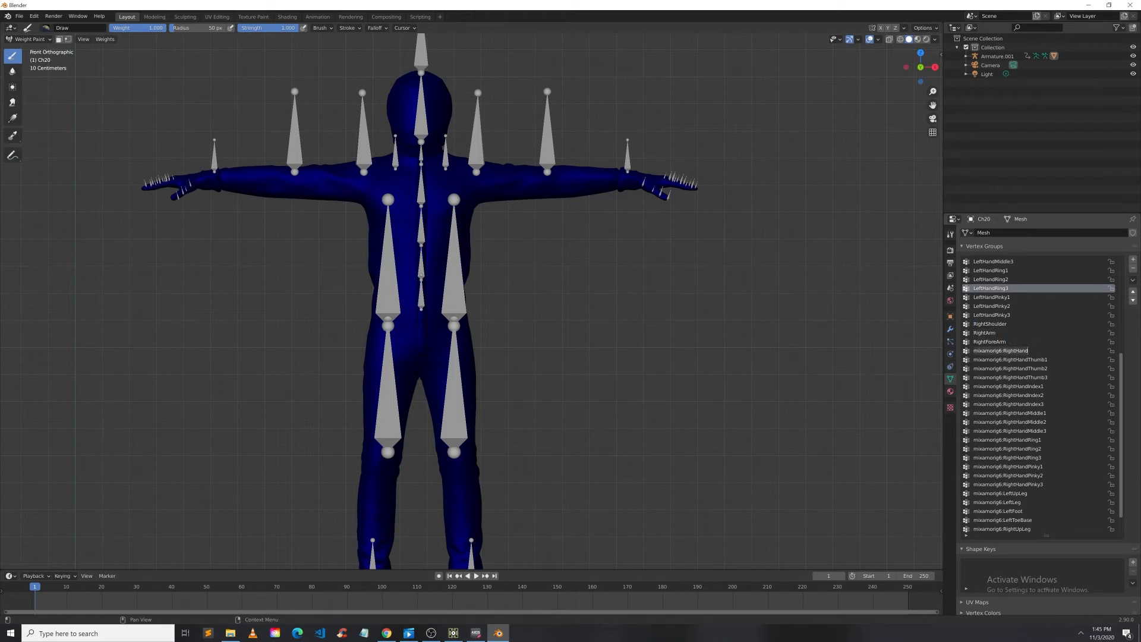
pyautogui.press('Delete')
pyautogui.press('Delete')
pyautogui.press('Delete')
pyautogui.press('Delete')
pyautogui.press('Delete')
pyautogui.press('Delete')
pyautogui.press('Delete')
pyautogui.press('Delete')
pyautogui.press('Delete')
pyautogui.press('Delete')
pyautogui.press('Delete')
pyautogui.press('Return')
pyautogui.doubleClick(1004, 359)
pyautogui.press('Home')
pyautogui.press('Delete')
pyautogui.press('Delete')
pyautogui.press('Delete')
pyautogui.press('Delete')
pyautogui.press('Delete')
pyautogui.press('Delete')
pyautogui.press('Delete')
pyautogui.press('Delete')
pyautogui.press('Delete')
pyautogui.press('Delete')
pyautogui.press('Delete')
pyautogui.doubleClick(992, 369)
pyautogui.press('Home')
pyautogui.press('Delete')
pyautogui.press('Delete')
pyautogui.press('Delete')
pyautogui.press('Delete')
pyautogui.press('Delete')
pyautogui.press('Delete')
pyautogui.press('Delete')
pyautogui.press('Delete')
pyautogui.press('Delete')
pyautogui.press('Delete')
pyautogui.press('Delete')
pyautogui.press('Return')
# Step: Strip the mixamorig6: prefix from the RightHandThumb3 and RightHandIndex1 vertex groups
pyautogui.doubleClick(991, 378)
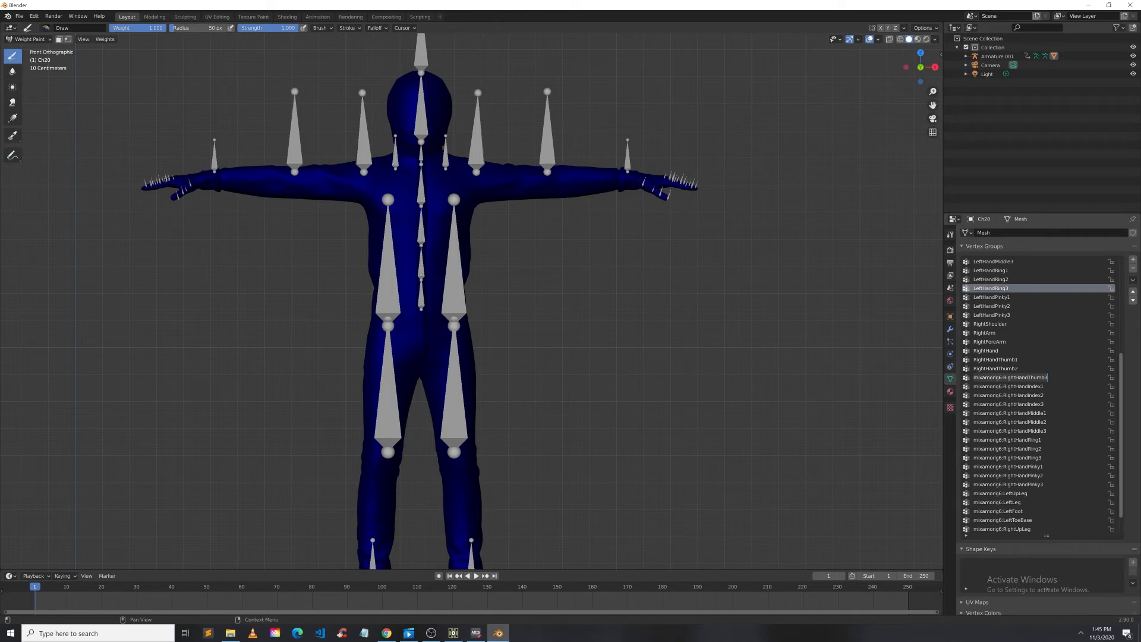
pyautogui.press('Home')
pyautogui.press('Delete')
pyautogui.press('Delete')
pyautogui.press('Delete')
pyautogui.press('Delete')
pyautogui.press('Delete')
pyautogui.press('Delete')
pyautogui.press('Delete')
pyautogui.press('Delete')
pyautogui.press('Delete')
pyautogui.press('Delete')
pyautogui.press('Delete')
pyautogui.press('Return')
pyautogui.doubleClick(987, 387)
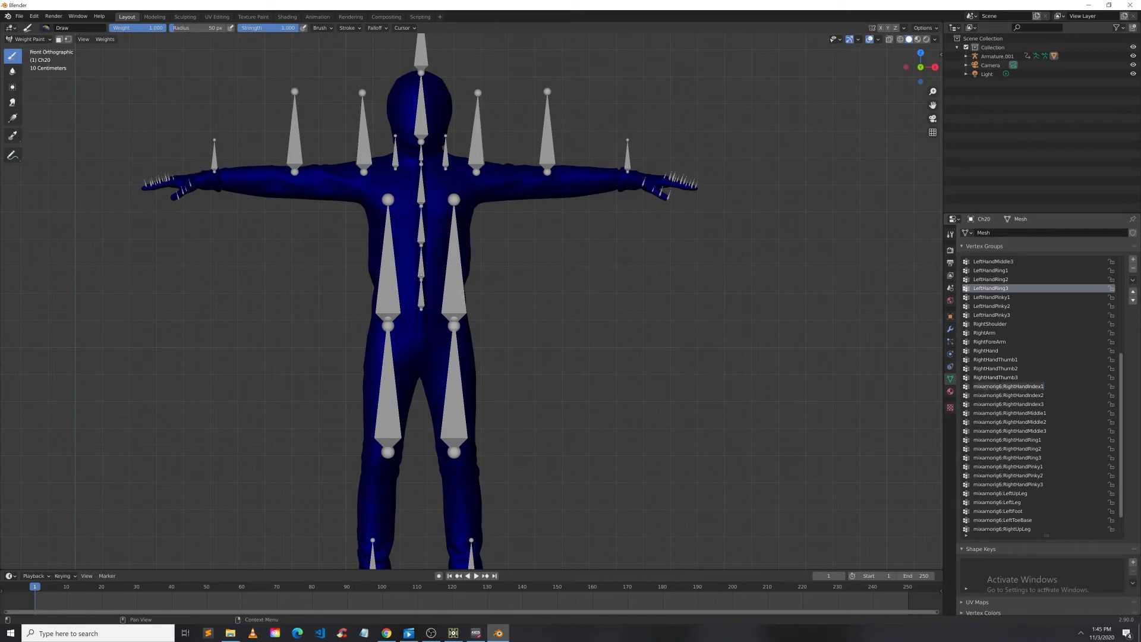
pyautogui.press('Home')
pyautogui.press('Delete')
pyautogui.press('Delete')
pyautogui.press('Delete')
pyautogui.press('Delete')
pyautogui.press('Delete')
pyautogui.press('Delete')
pyautogui.press('Delete')
pyautogui.press('Delete')
pyautogui.press('Delete')
pyautogui.press('Delete')
pyautogui.press('Delete')
pyautogui.press('Return')
# Step: Strip the mixamorig6: prefix from the RightHandIndex2 and RightHandIndex3 vertex groups
pyautogui.doubleClick(987, 396)
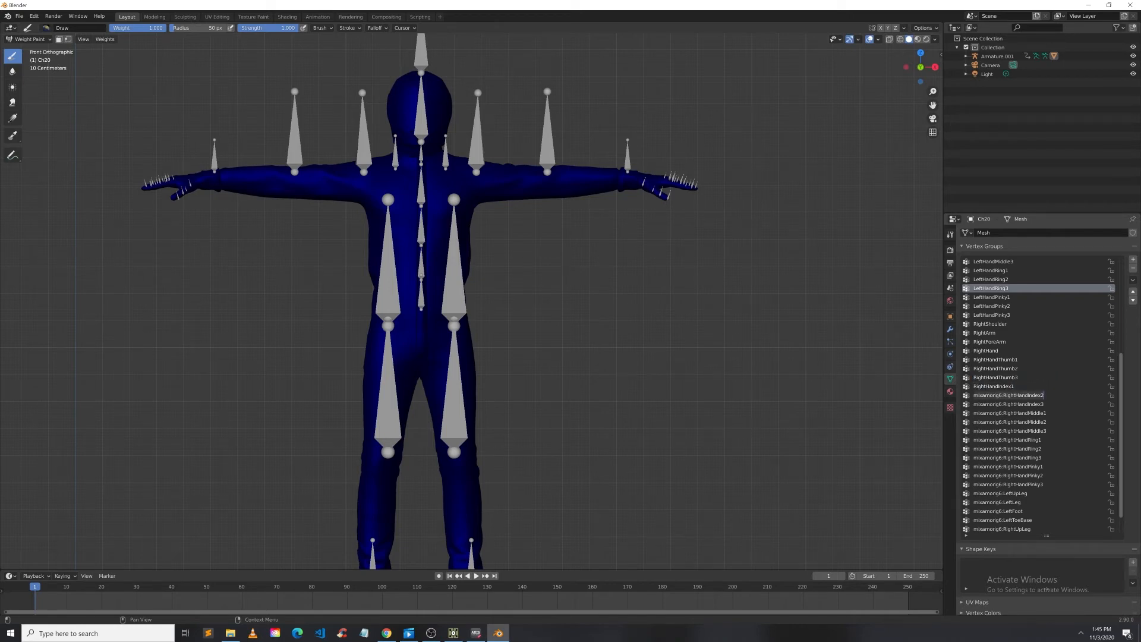
pyautogui.press('Home')
pyautogui.press('Delete')
pyautogui.press('Delete')
pyautogui.press('Delete')
pyautogui.press('Delete')
pyautogui.press('Delete')
pyautogui.press('Delete')
pyautogui.press('Delete')
pyautogui.press('Delete')
pyautogui.press('Delete')
pyautogui.press('Delete')
pyautogui.press('Delete')
pyautogui.doubleClick(1002, 405)
pyautogui.press('Home')
pyautogui.press('Delete')
pyautogui.press('Delete')
pyautogui.press('Delete')
pyautogui.press('Delete')
pyautogui.press('Delete')
pyautogui.press('Delete')
pyautogui.press('Delete')
pyautogui.press('Delete')
pyautogui.press('Delete')
pyautogui.press('Delete')
pyautogui.press('Delete')
pyautogui.press('Return')
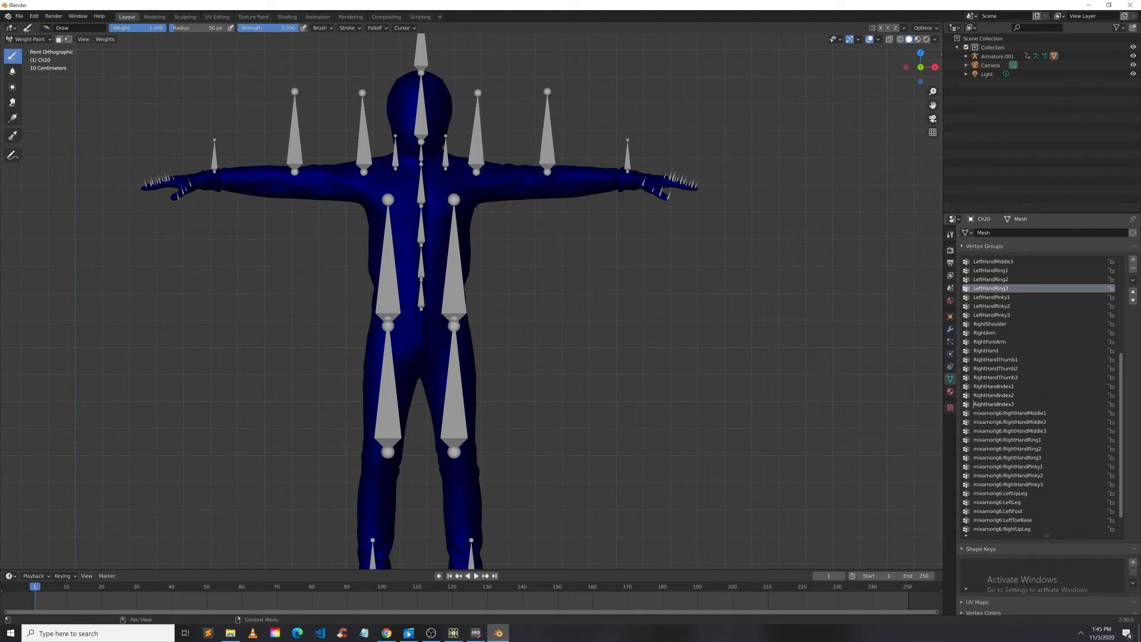
# Step: Remove the mixamorig6: prefix from the RightHandMiddle1 and RightHandMiddle2 vertex groups
pyautogui.doubleClick(999, 414)
pyautogui.press('Home')
pyautogui.press('Delete')
pyautogui.press('Delete')
pyautogui.press('Delete')
pyautogui.press('Delete')
pyautogui.press('Delete')
pyautogui.press('Delete')
pyautogui.press('Delete')
pyautogui.press('Delete')
pyautogui.press('Delete')
pyautogui.press('Delete')
pyautogui.press('Delete')
pyautogui.press('Return')
pyautogui.doubleClick(984, 422)
pyautogui.press('Home')
pyautogui.press('Delete')
pyautogui.press('Delete')
pyautogui.press('Delete')
pyautogui.press('Delete')
pyautogui.press('Delete')
pyautogui.press('Delete')
pyautogui.press('Delete')
pyautogui.press('Delete')
pyautogui.press('Delete')
pyautogui.press('Delete')
pyautogui.press('Delete')
pyautogui.press('Return')
# Step: Remove the mixamorig6: prefix from the RightHandMiddle3, RightHandRing1 and RightHandRing2 vertex groups
pyautogui.doubleClick(1003, 431)
pyautogui.click(1003, 430)
pyautogui.press('BackSpace')
pyautogui.press('BackSpace')
pyautogui.press('BackSpace')
pyautogui.press('BackSpace')
pyautogui.press('BackSpace')
pyautogui.press('BackSpace')
pyautogui.press('BackSpace')
pyautogui.press('BackSpace')
pyautogui.press('BackSpace')
pyautogui.press('BackSpace')
pyautogui.press('BackSpace')
pyautogui.press('Return')
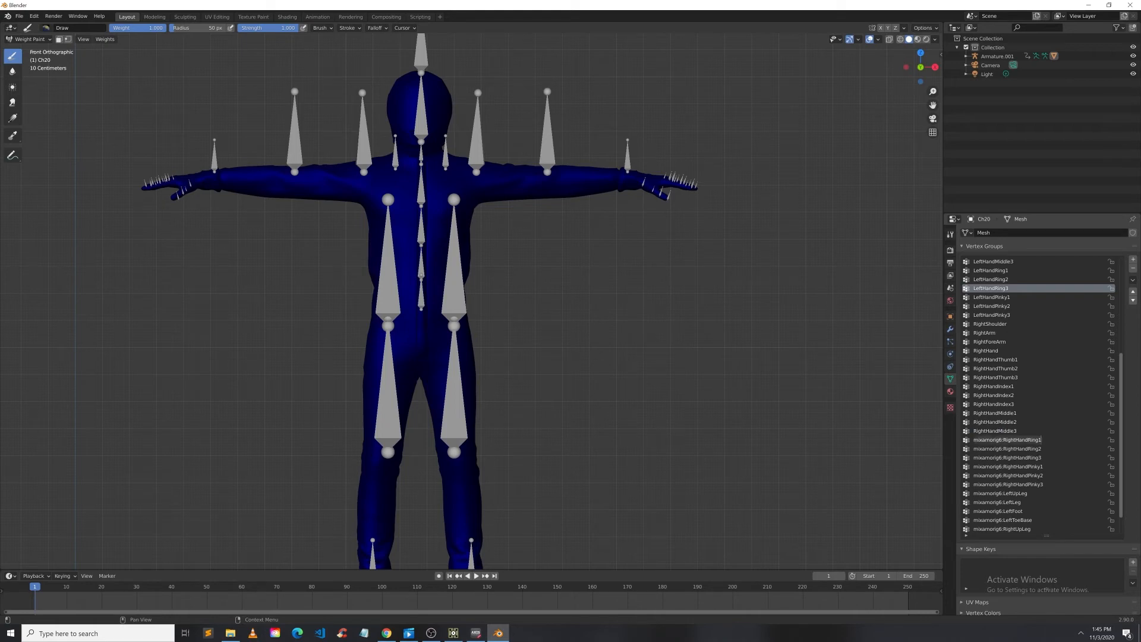
pyautogui.moveTo(979, 440); pyautogui.dragTo(973, 440)
pyautogui.press('BackSpace')
pyautogui.click(992, 449)
pyautogui.click(1003, 449)
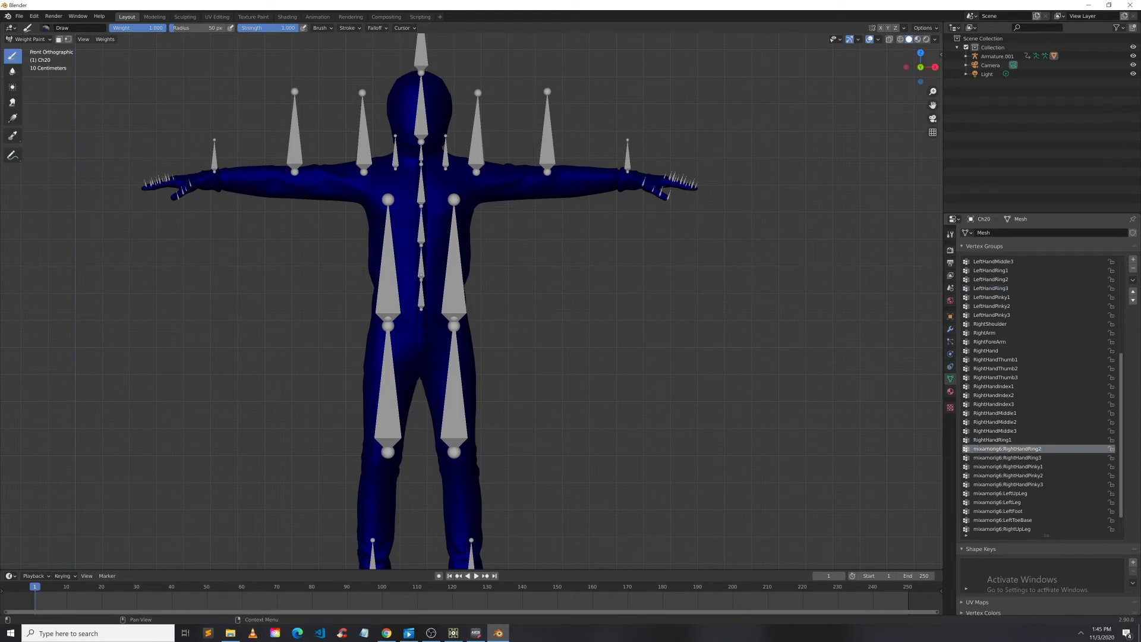
pyautogui.moveTo(1003, 449); pyautogui.dragTo(973, 449)
pyautogui.press('BackSpace')
# Step: Strip the prefix from RightHandRing3, RightHandPinky1 and RightHandPinky2, capitalising the R in RightHandPinky2
pyautogui.doubleClick(1004, 458)
pyautogui.click(1004, 457)
pyautogui.press('BackSpace')
pyautogui.moveTo(1004, 458); pyautogui.dragTo(973, 476)
pyautogui.doubleClick(1001, 467)
pyautogui.click(1001, 467)
pyautogui.press('BackSpace')
pyautogui.doubleClick(1001, 475)
pyautogui.click(1005, 476)
pyautogui.press('BackSpace')
pyautogui.press('Return')
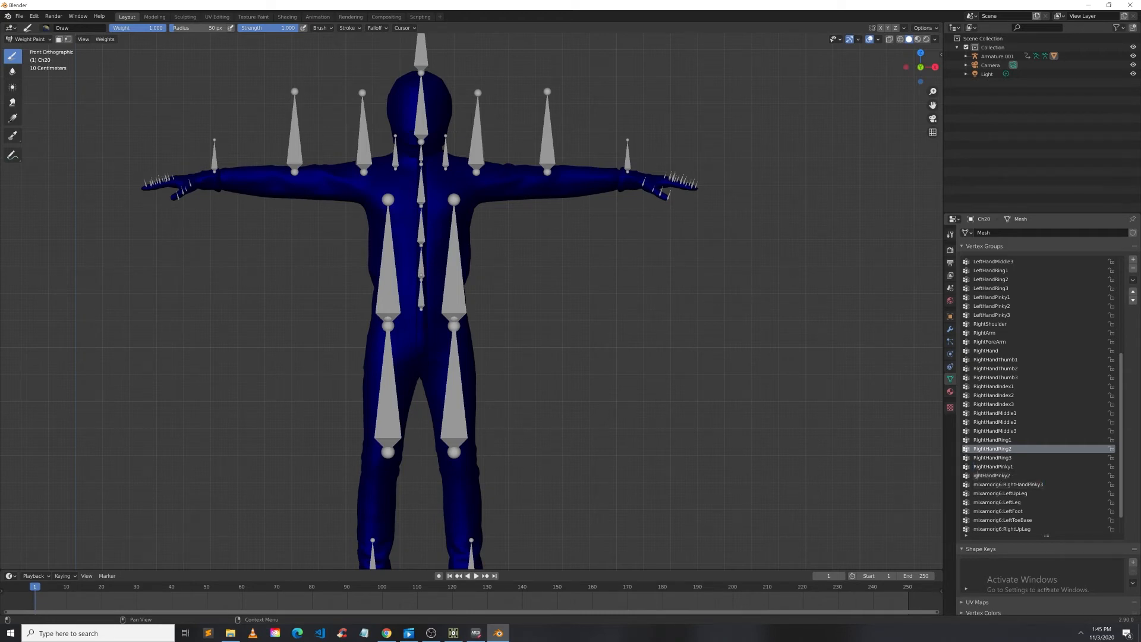
pyautogui.write('R')
# Step: Strip the mixamorig6: prefix from the RightHandPinky3, LeftUpLeg and LeftLeg vertex groups
pyautogui.doubleClick(1004, 486)
pyautogui.click(1004, 486)
pyautogui.moveTo(1004, 485); pyautogui.dragTo(973, 521)
pyautogui.press('BackSpace')
pyautogui.doubleClick(1003, 494)
pyautogui.press('BackSpace')
pyautogui.doubleClick(1004, 503)
pyautogui.press('BackSpace')
# Step: Strip the mixamorig6: prefix from the LeftFoot, LeftToeBase and RightUpLeg vertex groups
pyautogui.doubleClick(1005, 512)
pyautogui.press('BackSpace')
pyautogui.doubleClick(1004, 521)
pyautogui.press('BackSpace')
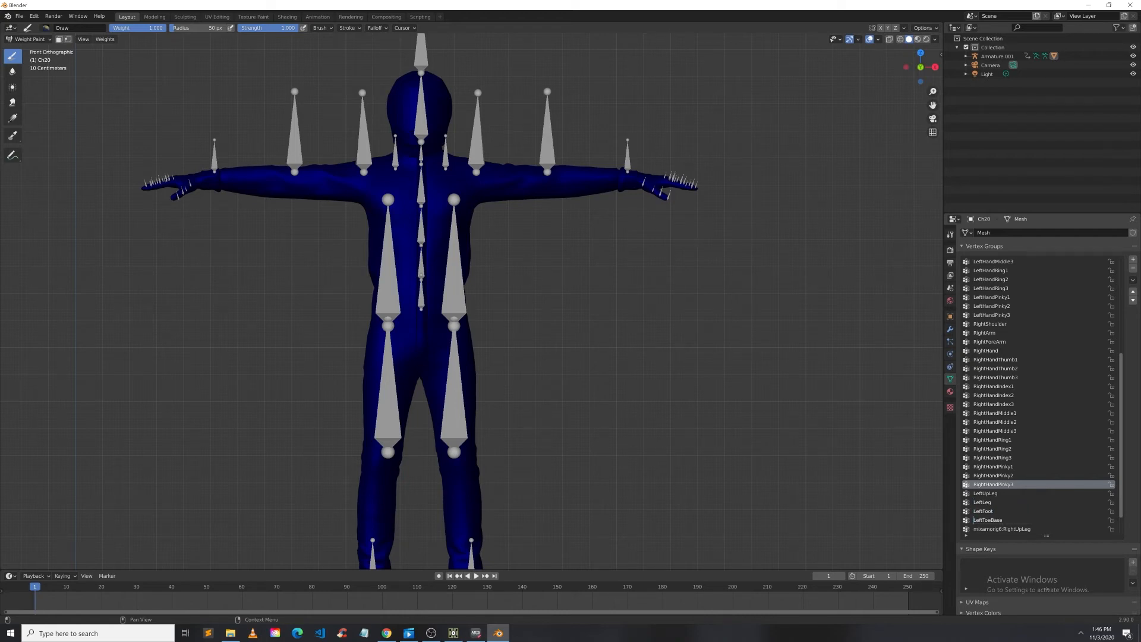
pyautogui.doubleClick(1005, 529)
pyautogui.click(1004, 529)
pyautogui.moveTo(1003, 529); pyautogui.dragTo(973, 529)
pyautogui.press('BackSpace')
pyautogui.press('Return')
# Step: Return to Object Mode and box-select both the Ch20 mesh and its armature
pyautogui.click(30, 39)
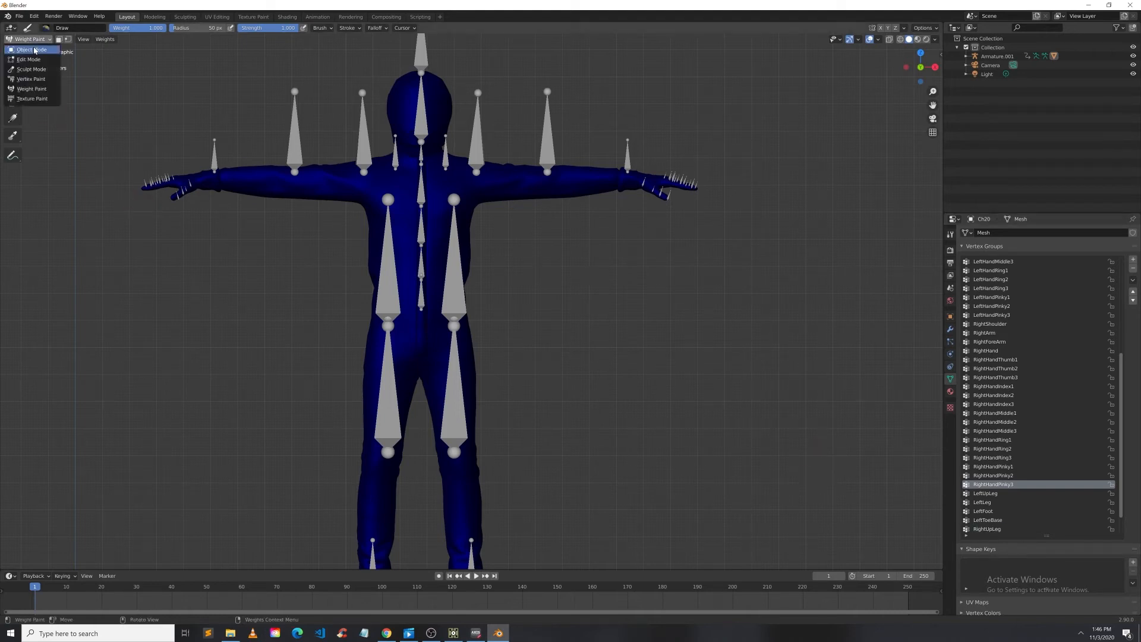
pyautogui.click(34, 48)
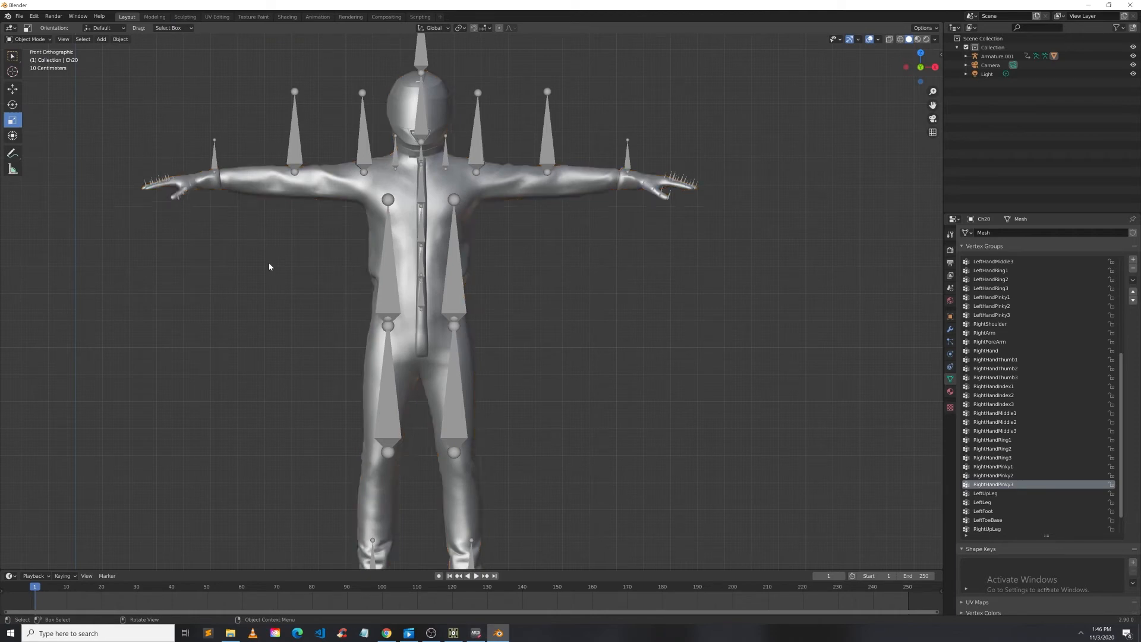
pyautogui.moveTo(387, 275); pyautogui.dragTo(469, 231, button='middle')
pyautogui.scroll(-3, 133, 67)
pyautogui.moveTo(243, 148); pyautogui.dragTo(623, 515)
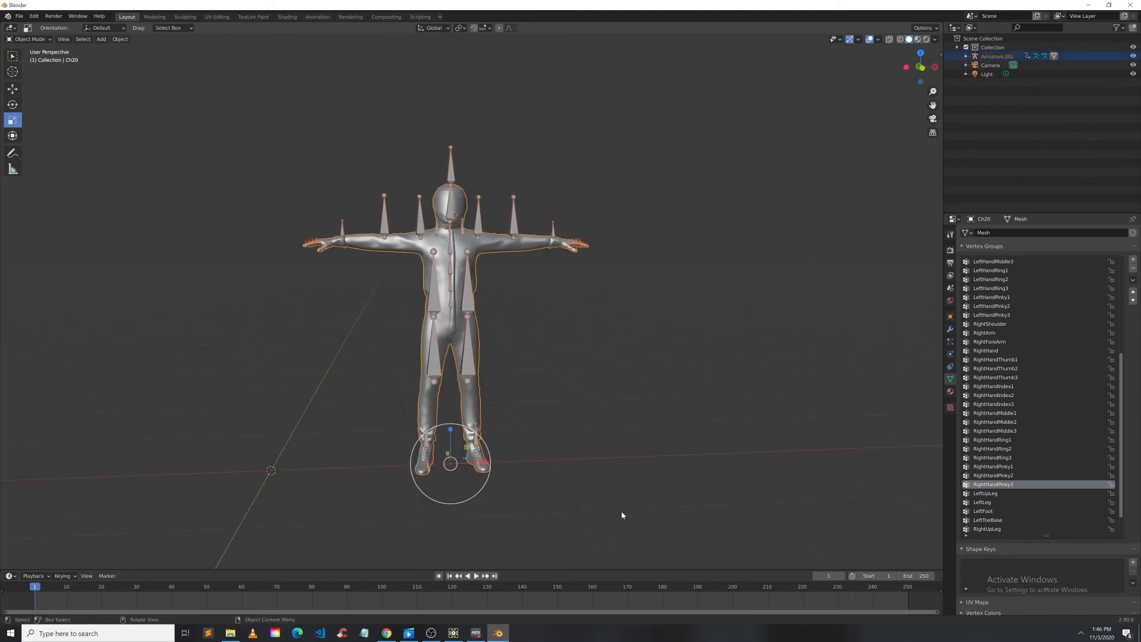
# Step: Start an FBX export and name the file TestFbx1.fbx in the Desktop folder
pyautogui.click(23, 18)
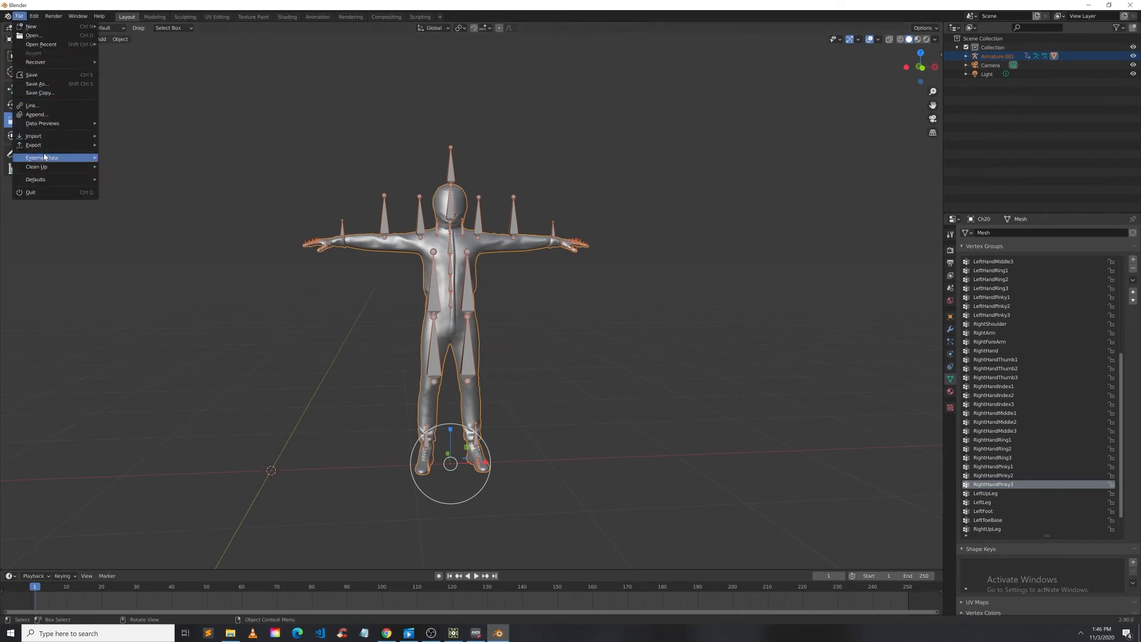
pyautogui.moveTo(50, 145)
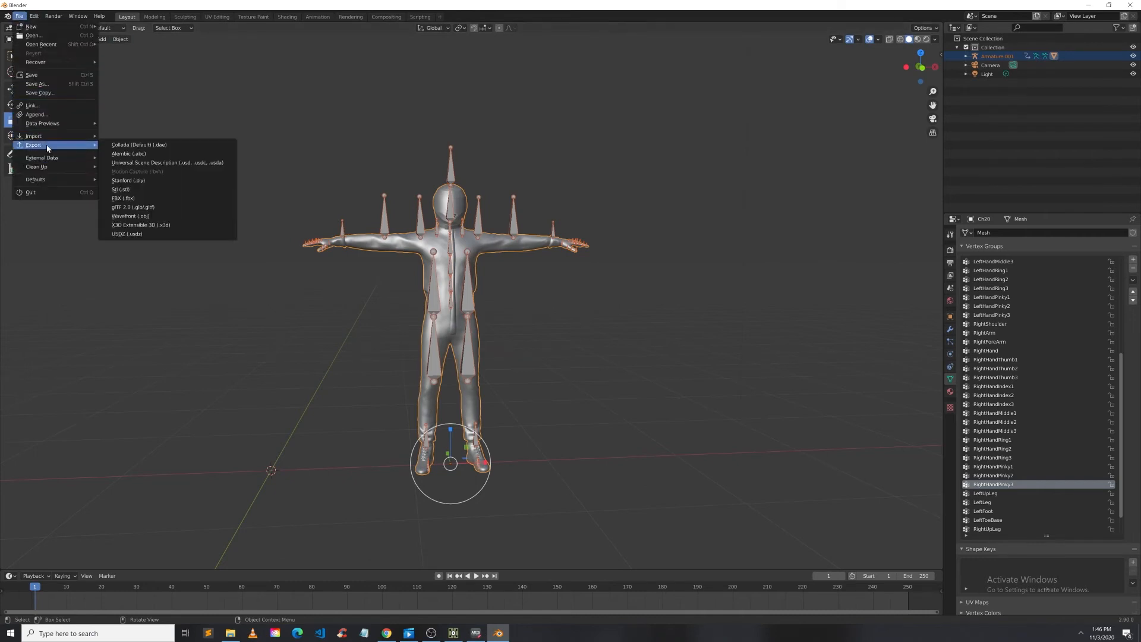
pyautogui.click(191, 199)
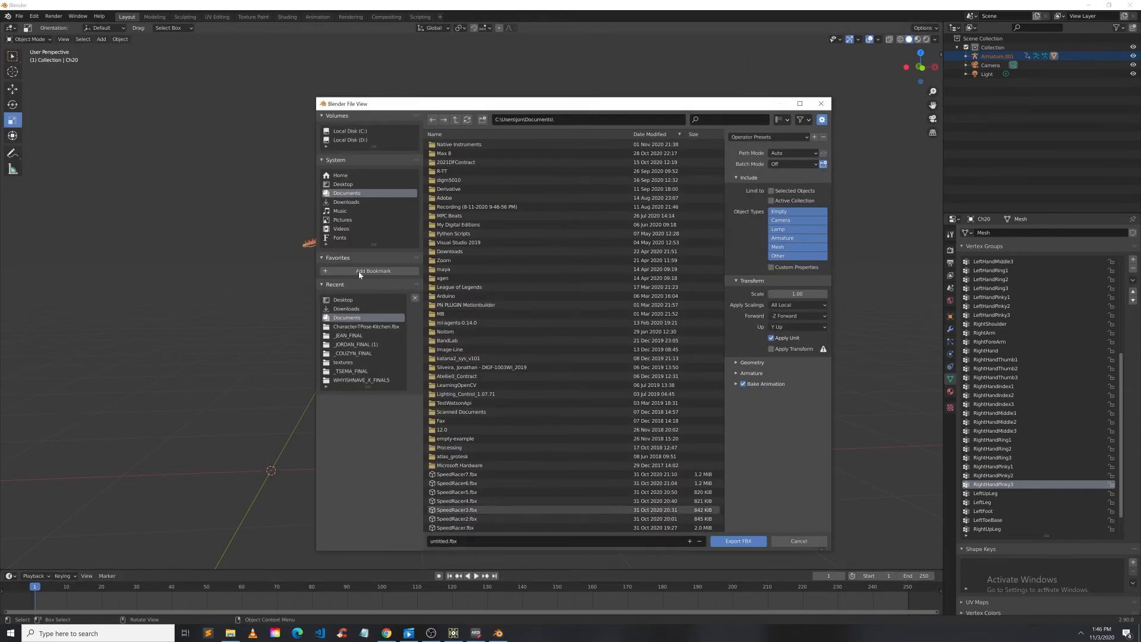
pyautogui.click(344, 184)
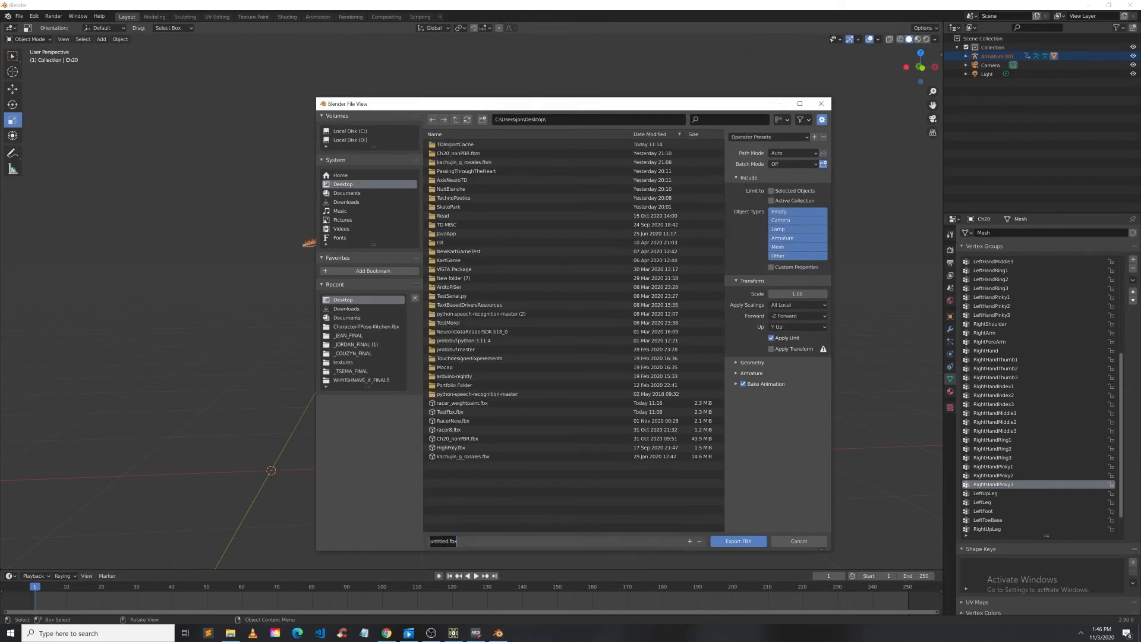
pyautogui.doubleClick(450, 541)
pyautogui.write('d')
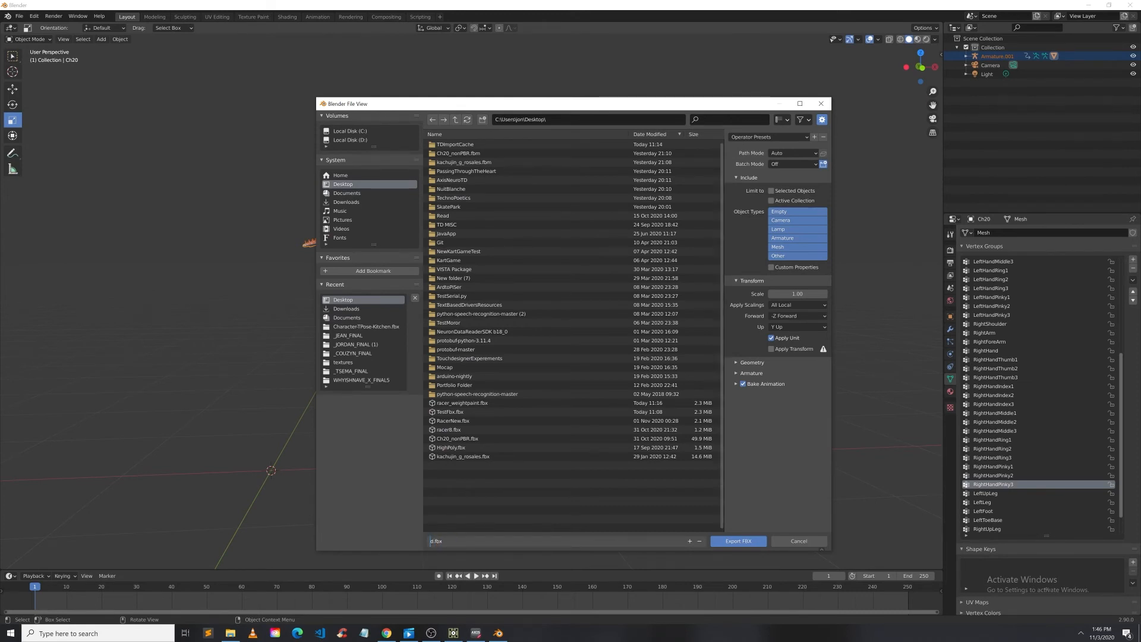
pyautogui.write('TestFbx1')
# Step: Limit the exported object types to Armature and Mesh and export the FBX
pyautogui.click(784, 241)
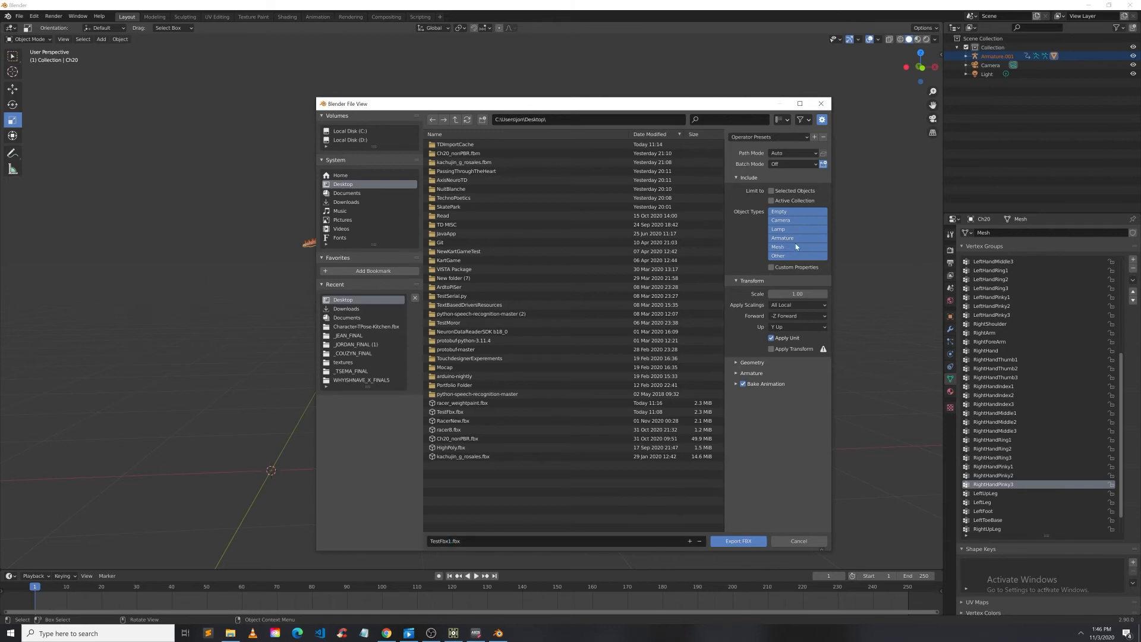
pyautogui.click(796, 245)
pyautogui.keyDown('shift'); pyautogui.click(797, 240); pyautogui.keyUp('shift')
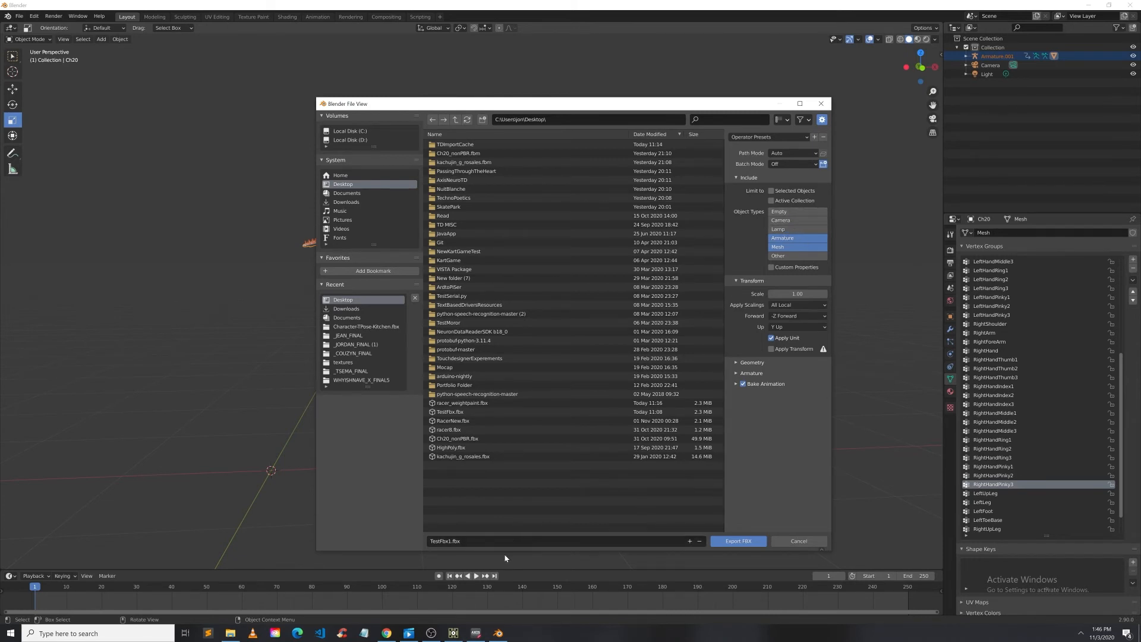
pyautogui.click(753, 543)
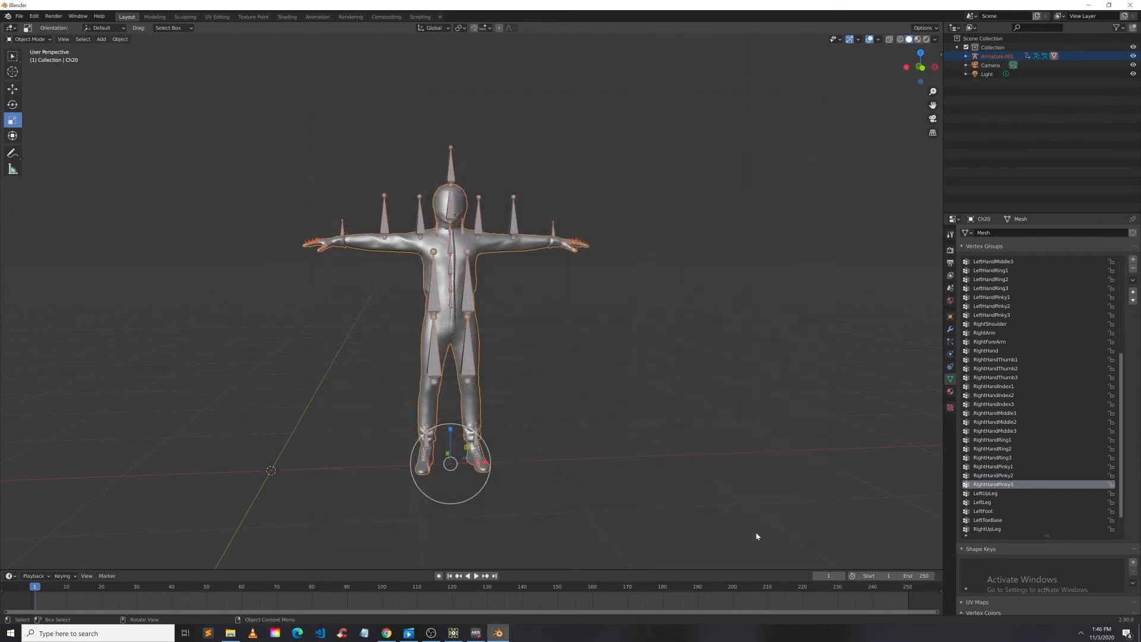
# Step: Switch to TouchDesigner and inspect the character viewers in the network
pyautogui.click(453, 633)
pyautogui.scroll(-6, 668, 433)
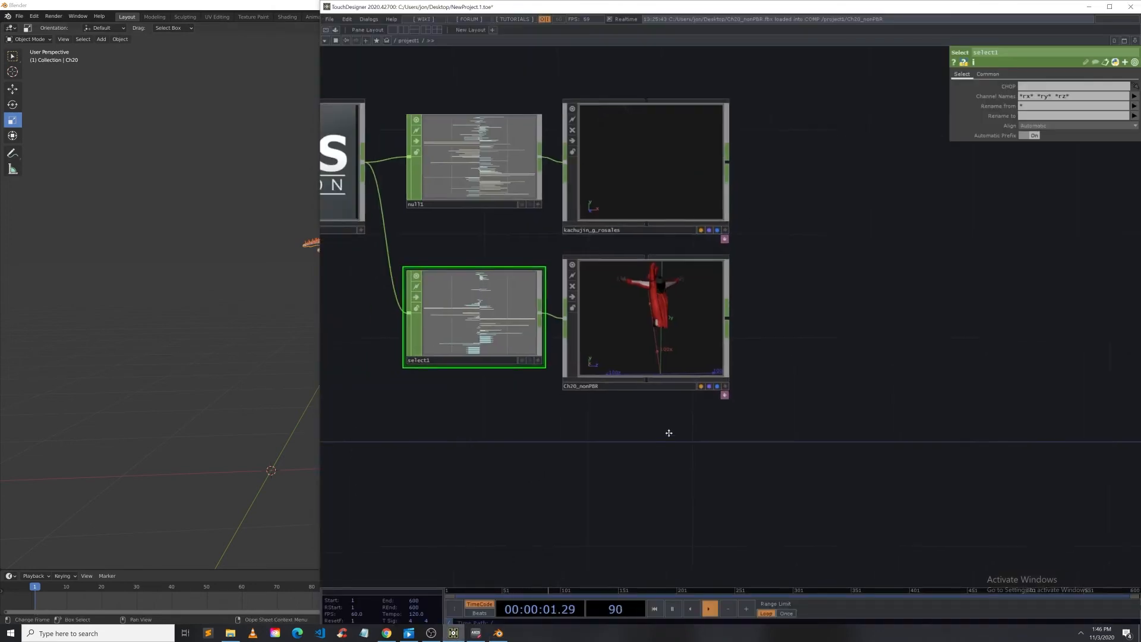
pyautogui.scroll(6, 614, 317)
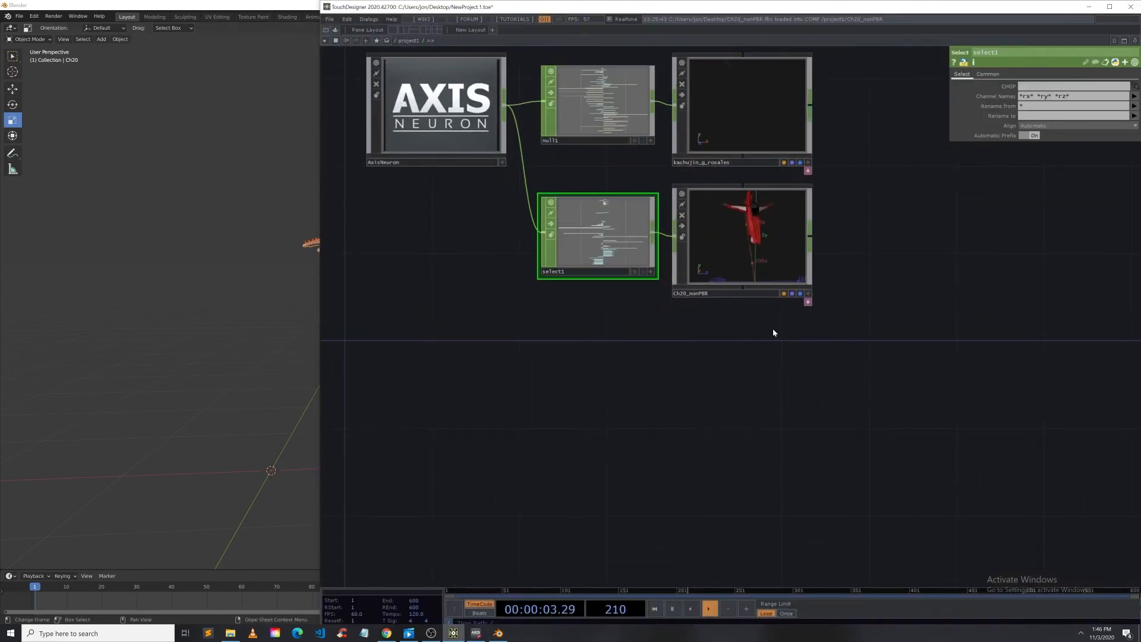
pyautogui.click(806, 162)
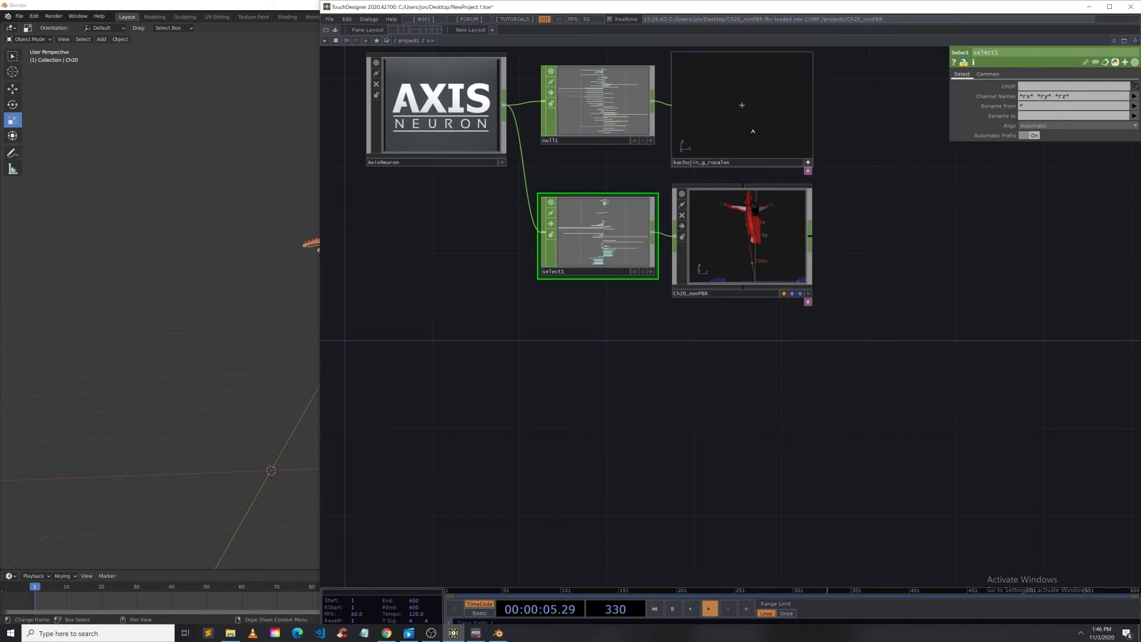
pyautogui.moveTo(758, 127); pyautogui.dragTo(798, 122)
pyautogui.click(809, 163)
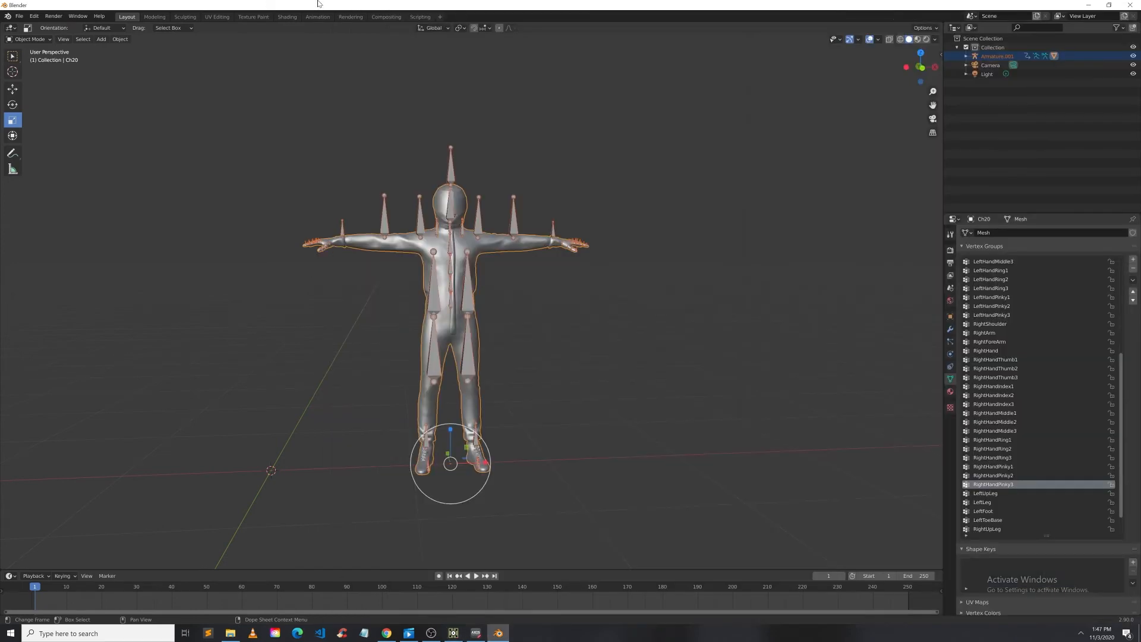
# Step: Minimize Blender and bring TestFbx1.fbx from the desktop into the TouchDesigner network as a new FBX component
pyautogui.click(254, 5)
pyautogui.click(1095, 8)
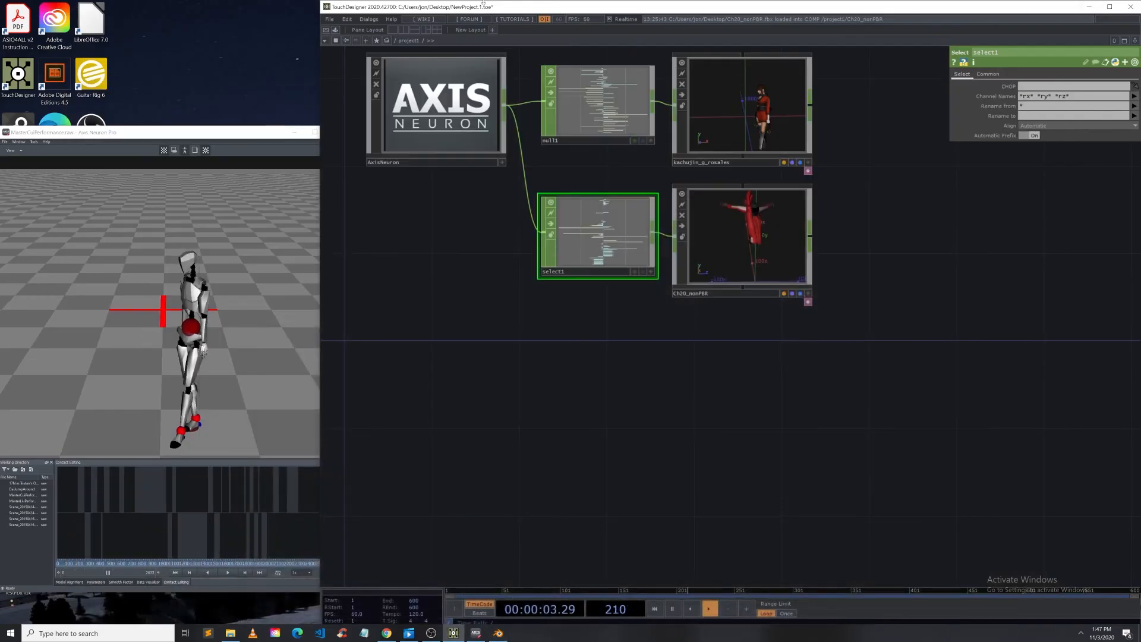
pyautogui.moveTo(477, 7); pyautogui.dragTo(518, 297)
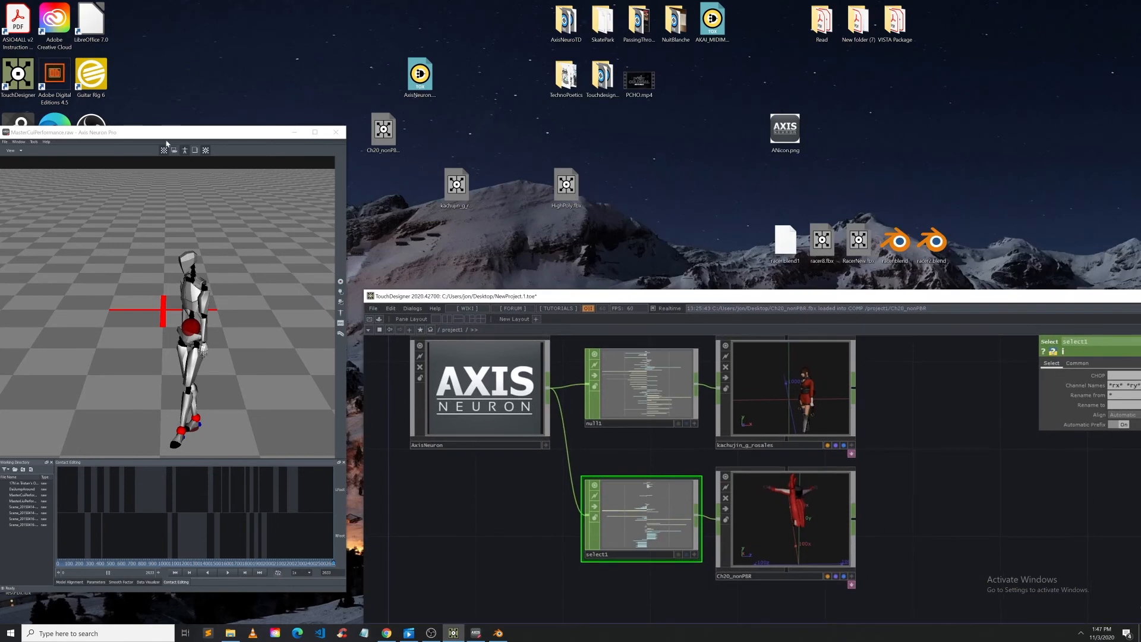
pyautogui.moveTo(168, 134); pyautogui.dragTo(167, 529)
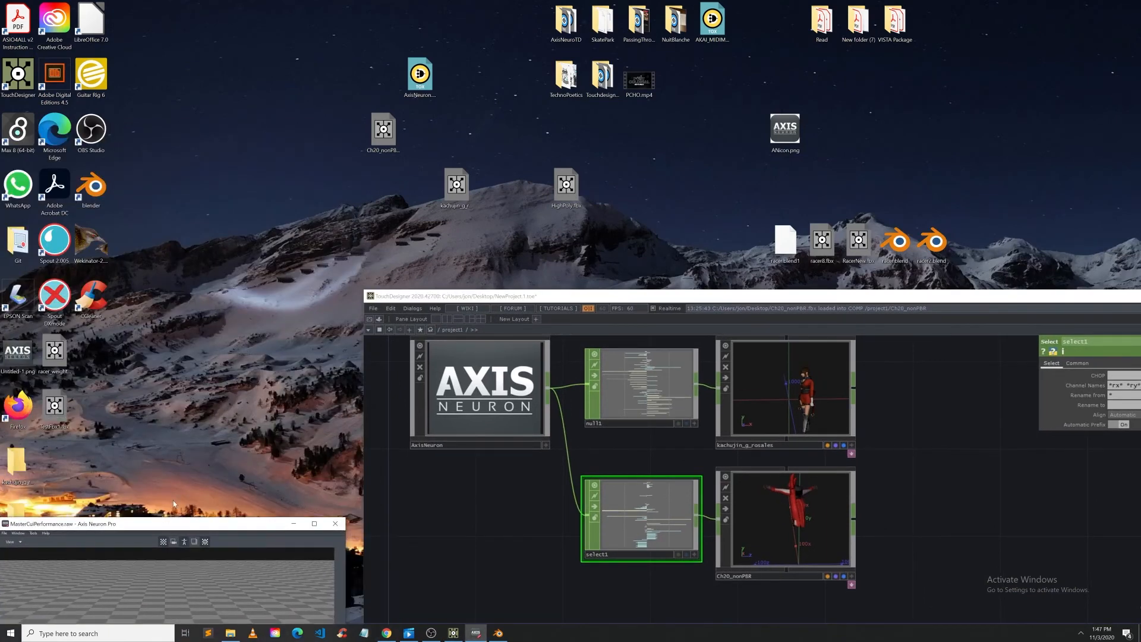
pyautogui.click(62, 419)
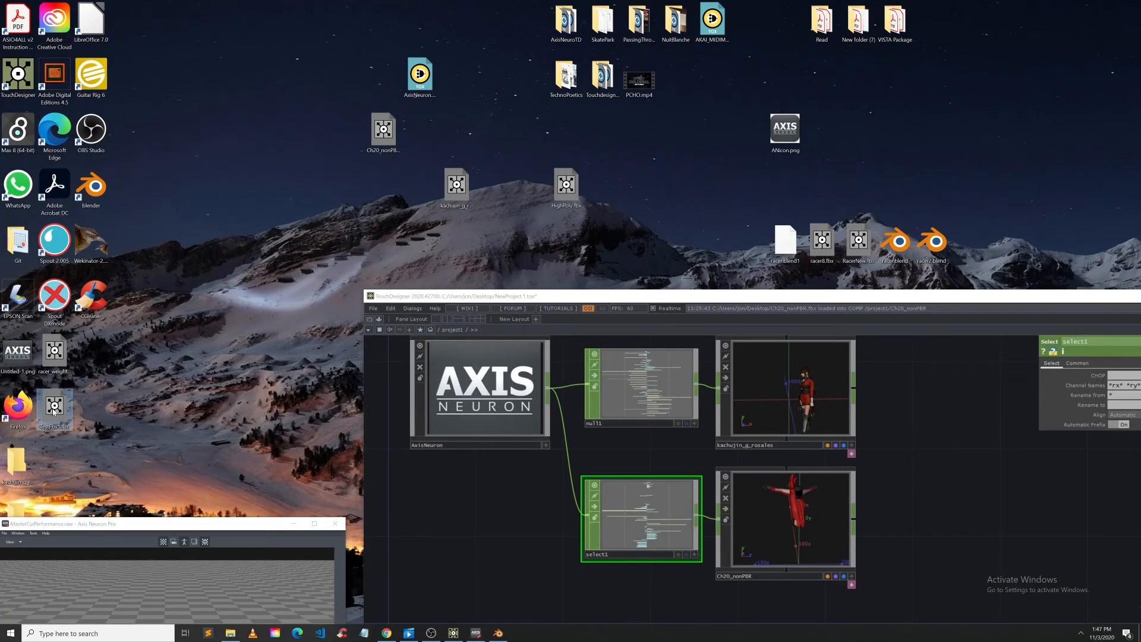
pyautogui.moveTo(56, 416); pyautogui.dragTo(914, 529)
pyautogui.moveTo(777, 299); pyautogui.dragTo(661, 10)
pyautogui.moveTo(797, 264); pyautogui.dragTo(666, 375)
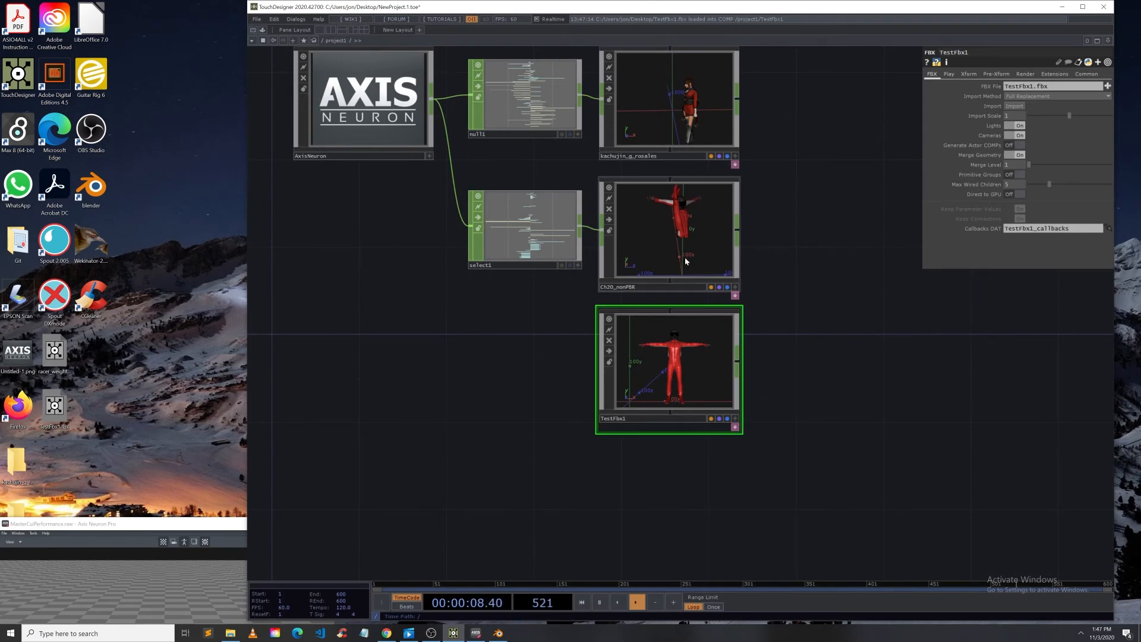
# Step: Inside the TestFbx1 component, add an In CHOP next to the animation nodes
pyautogui.press('i')
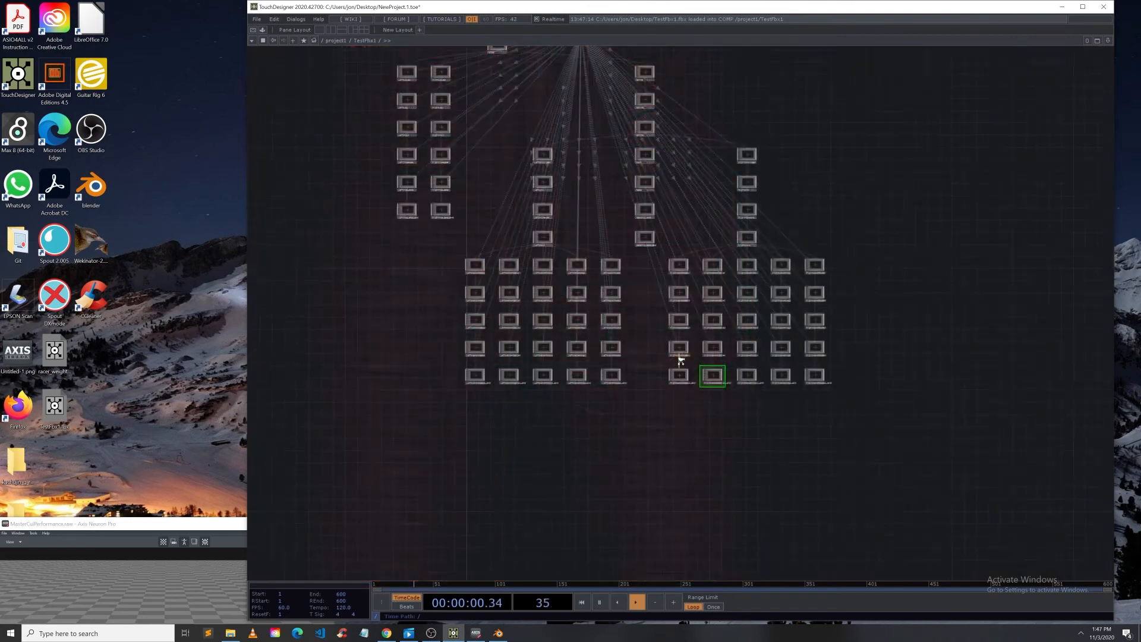
pyautogui.scroll(5, 489, 88)
pyautogui.rightClick(380, 144)
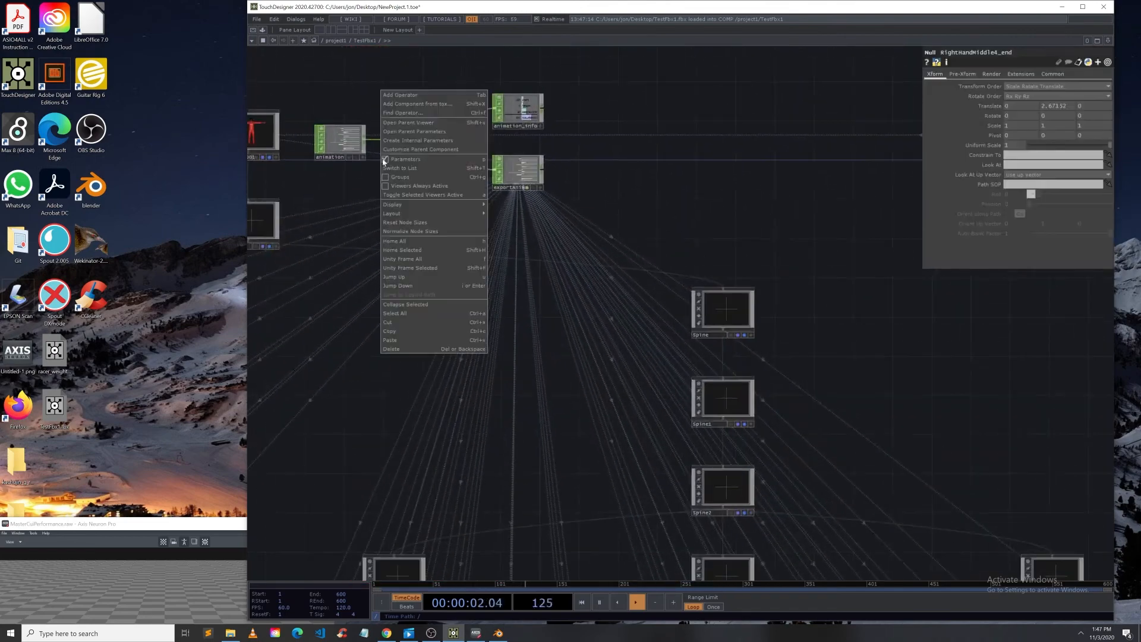
pyautogui.click(405, 97)
pyautogui.write('in')
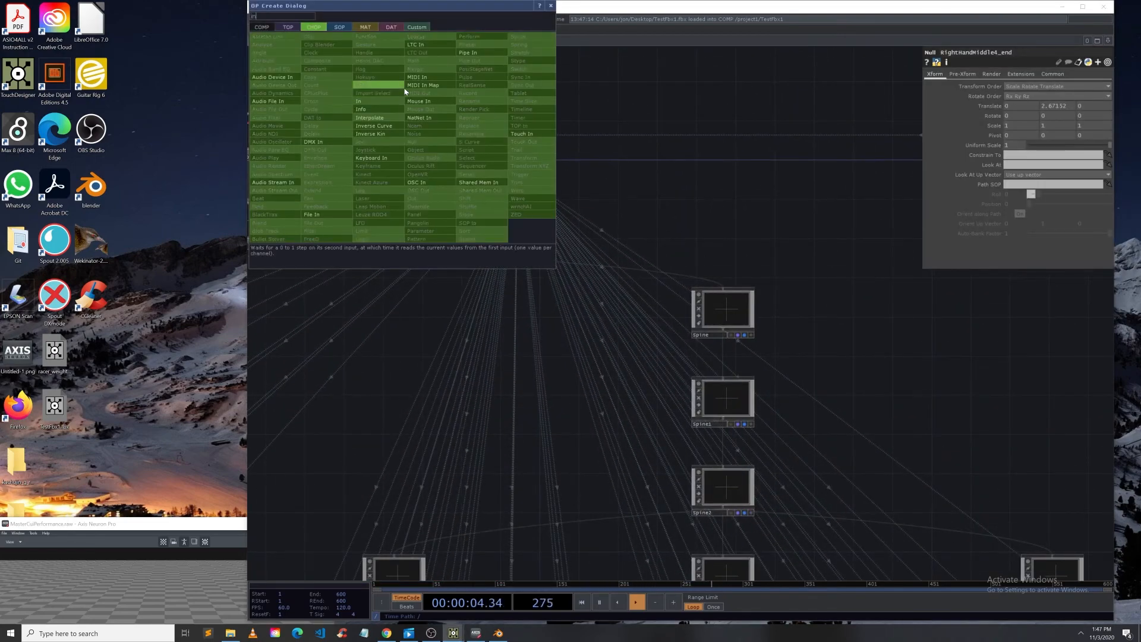
pyautogui.click(393, 102)
pyautogui.click(344, 190)
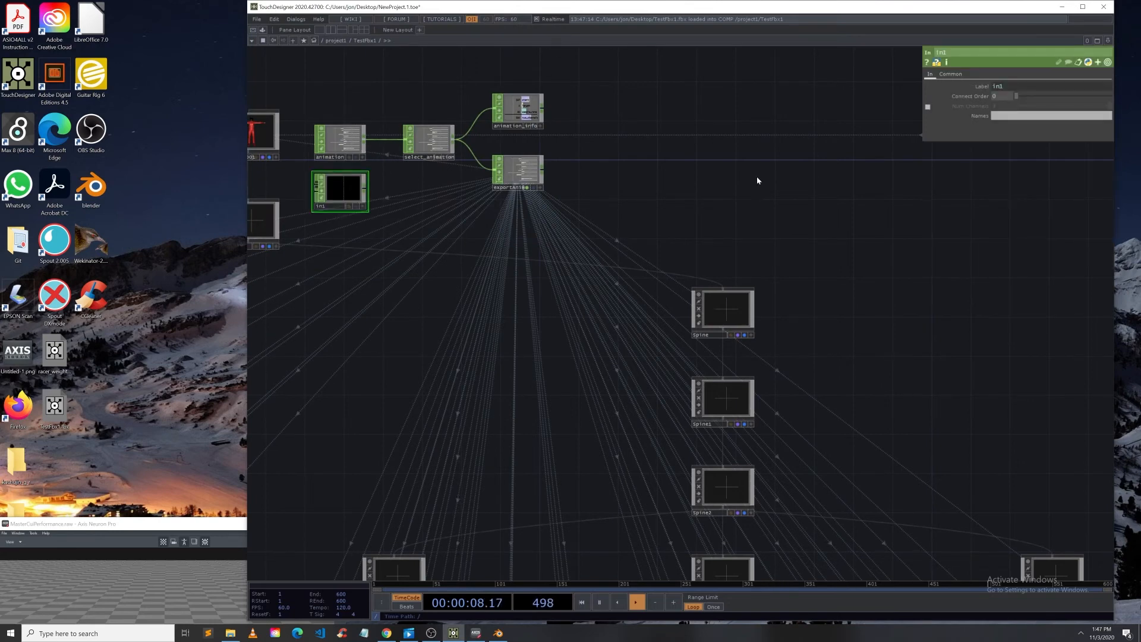
# Step: Split the network editor into two panes and maximize the TouchDesigner window
pyautogui.hotkey('alt', '[')
pyautogui.doubleClick(508, 9)
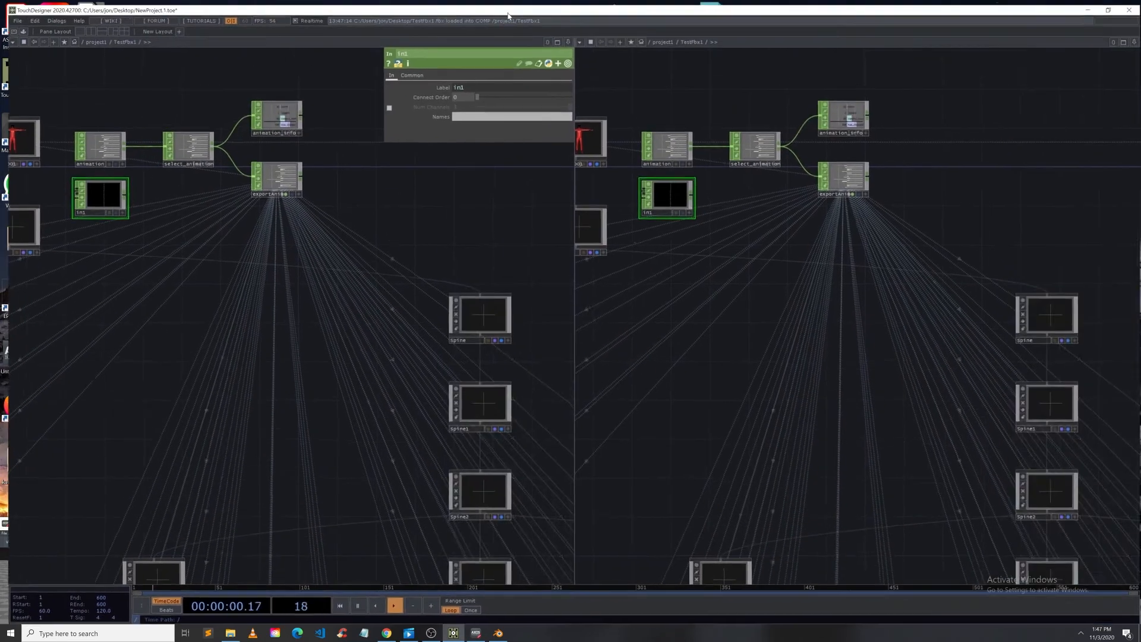
pyautogui.scroll(-6, 723, 304)
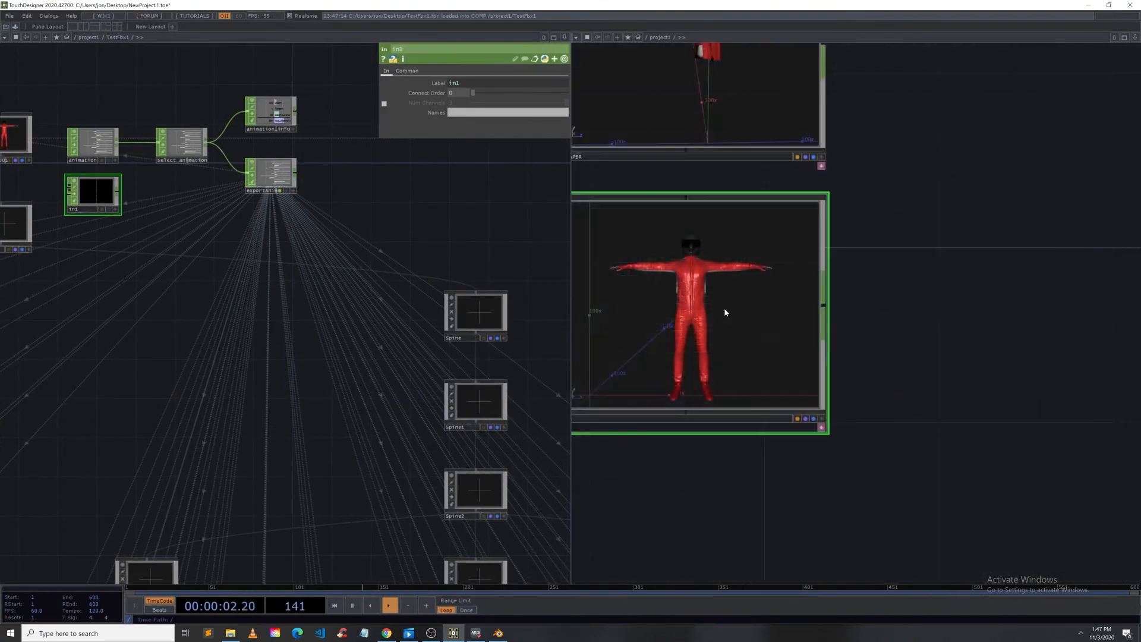
pyautogui.scroll(-2, 725, 312)
pyautogui.scroll(-4, 346, 288)
pyautogui.scroll(8, 709, 174)
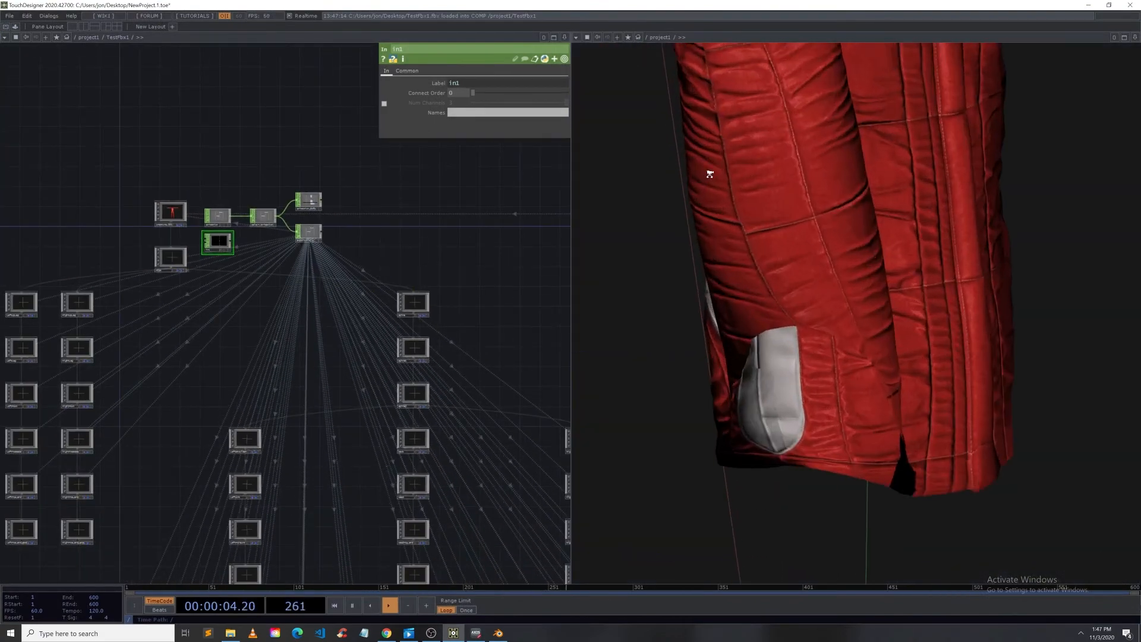
# Step: Wire the select1 CHOP output into the TestFbx1 component's input at the project level
pyautogui.scroll(3, 709, 173)
pyautogui.scroll(10, 869, 493)
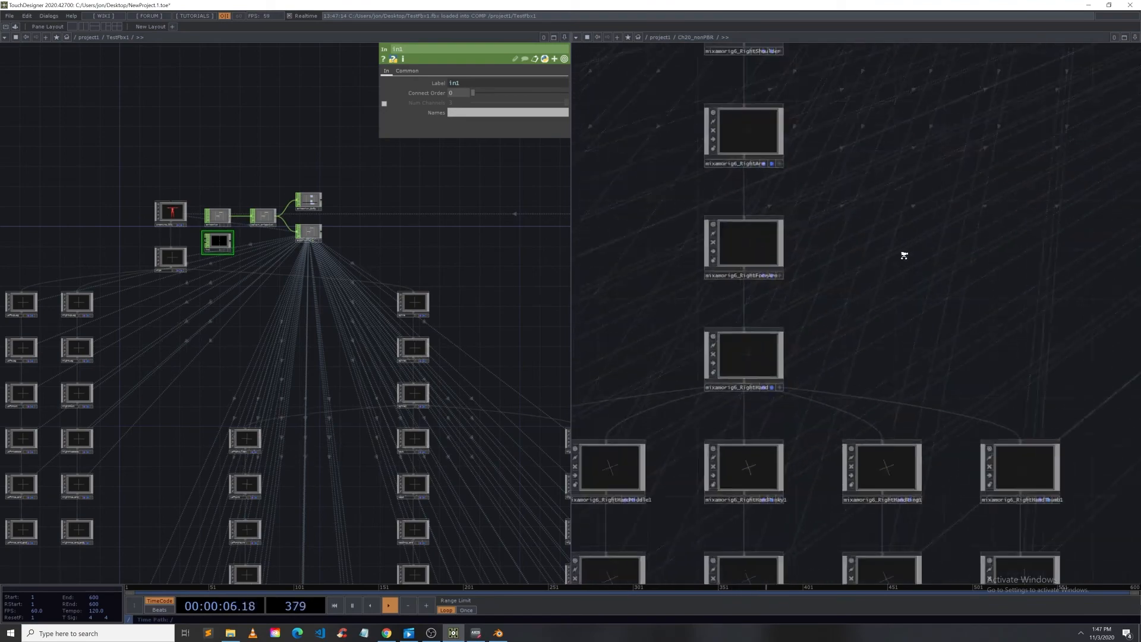
pyautogui.scroll(5, 479, 323)
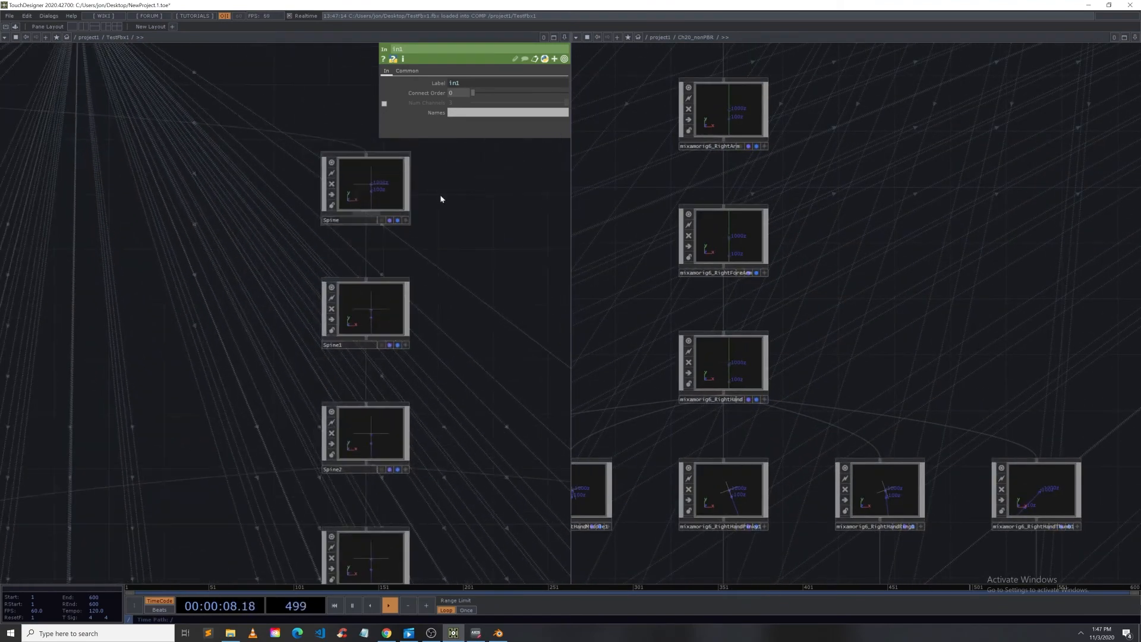
pyautogui.scroll(-10, 736, 156)
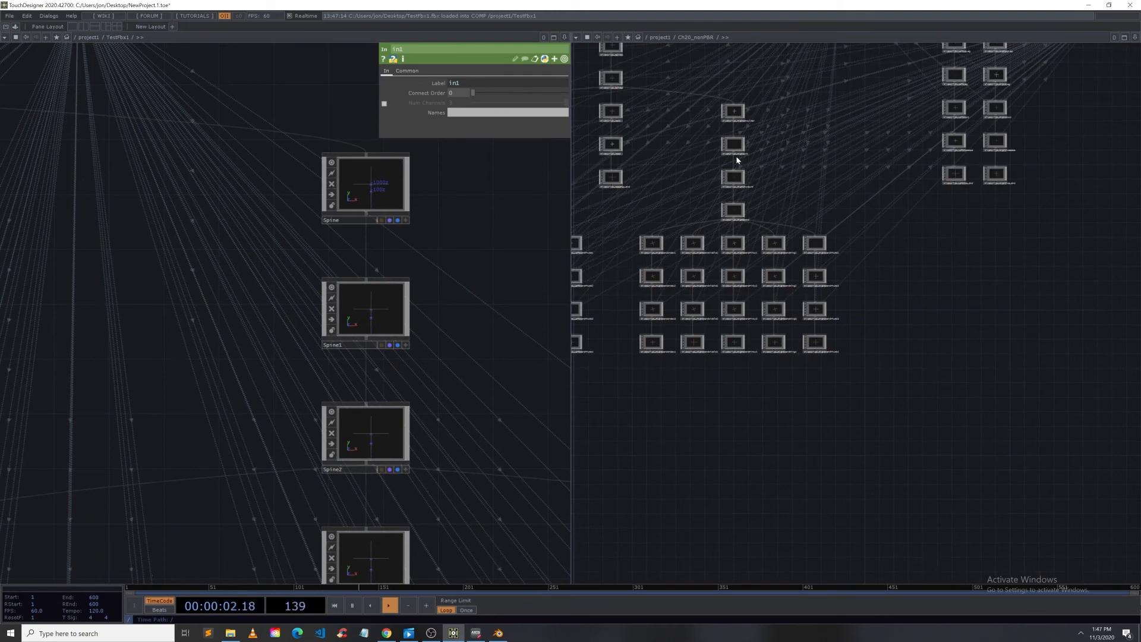
pyautogui.scroll(5, 736, 156)
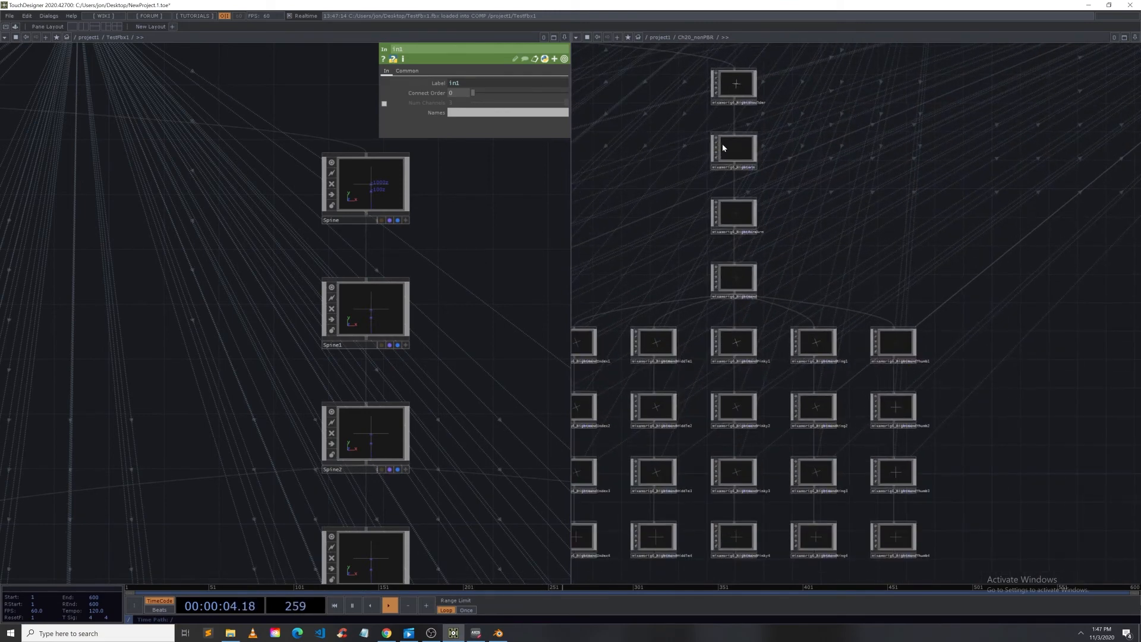
pyautogui.scroll(-5, 698, 134)
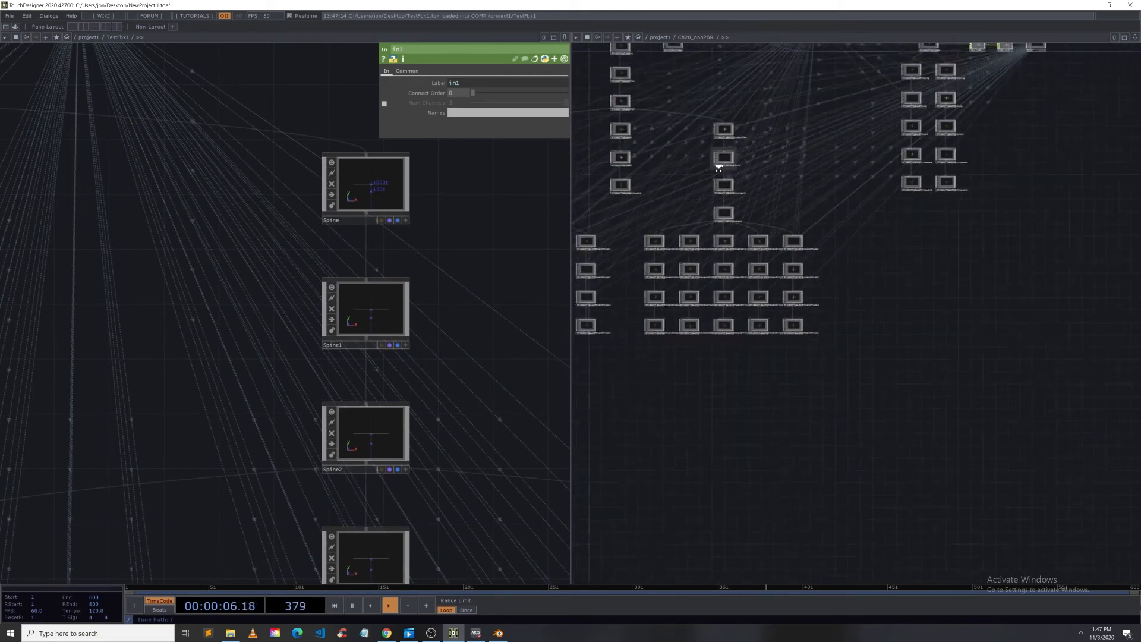
pyautogui.scroll(-5, 718, 167)
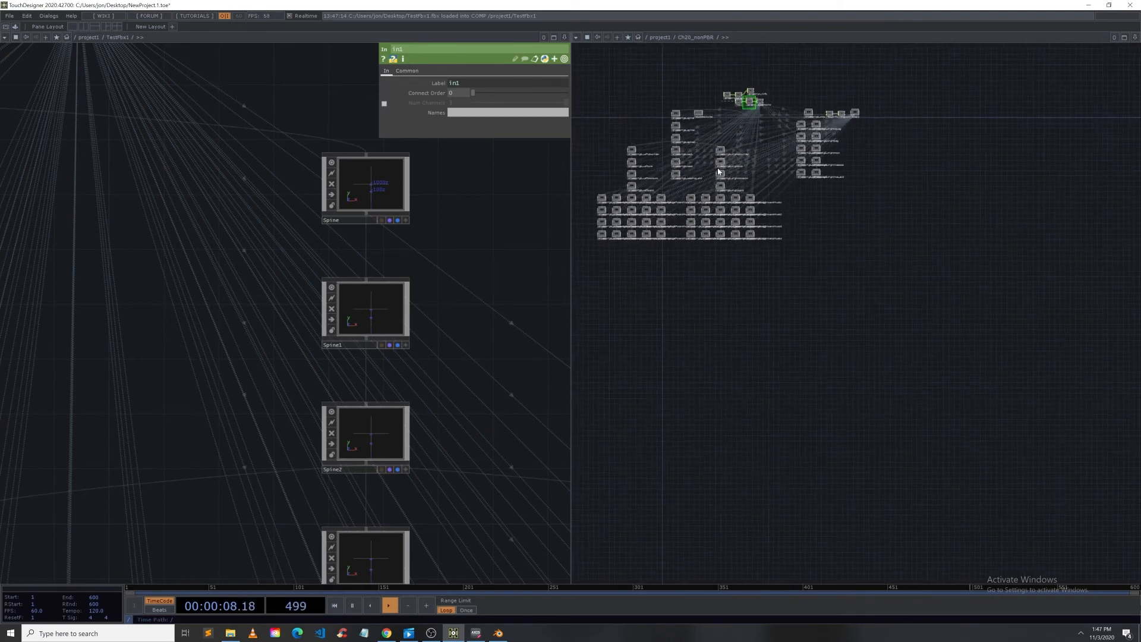
pyautogui.scroll(5, 667, 140)
pyautogui.scroll(-10, 668, 145)
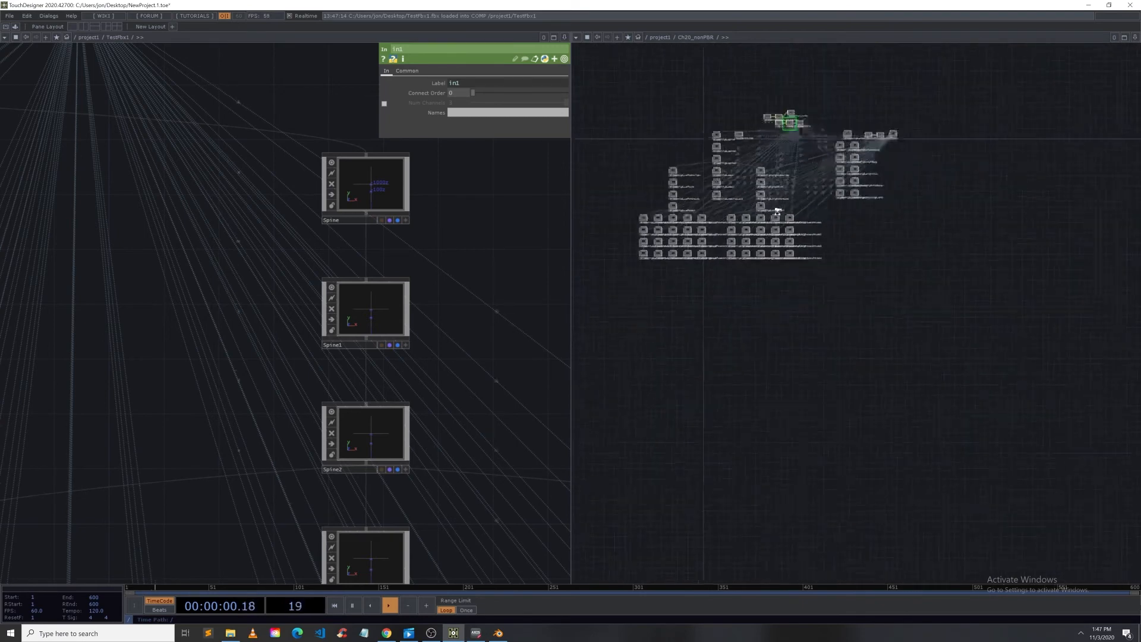
pyautogui.scroll(-5, 827, 234)
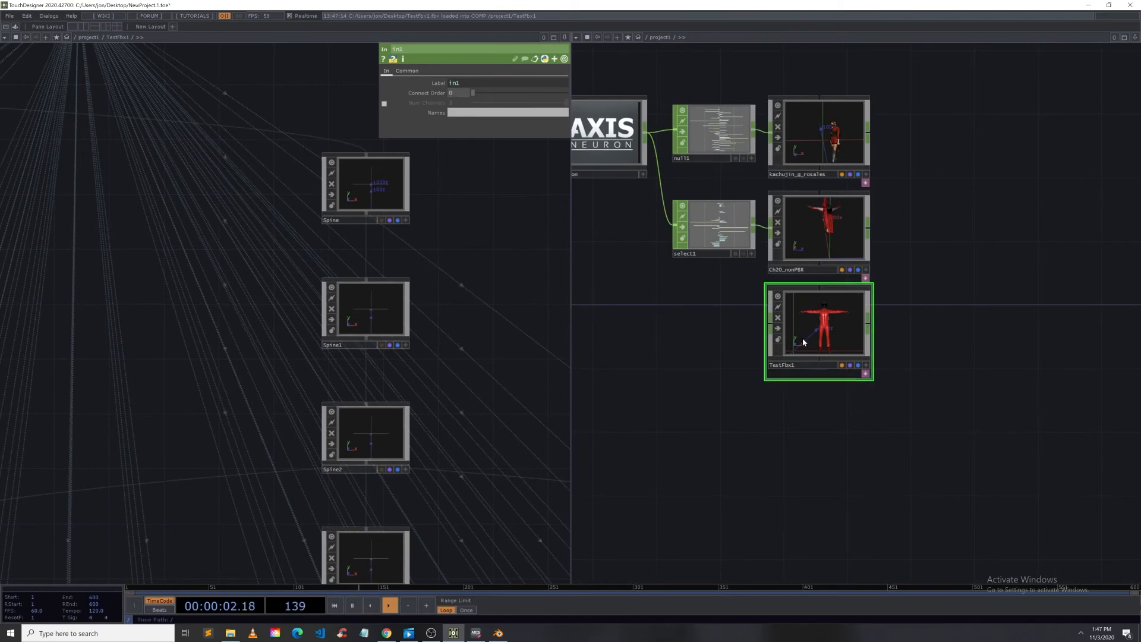
pyautogui.moveTo(753, 234); pyautogui.dragTo(748, 327)
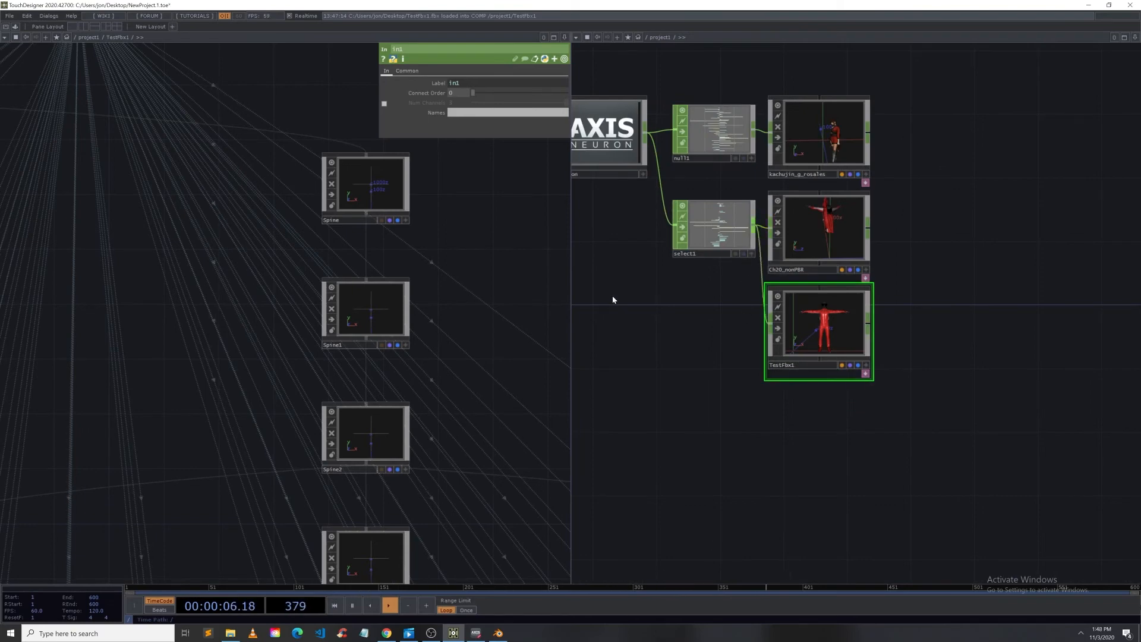
# Step: Inside TestFbx1, connect the in1 CHOP into the node that feeds all the bone transforms
pyautogui.scroll(-5, 463, 247)
pyautogui.scroll(5, 191, 180)
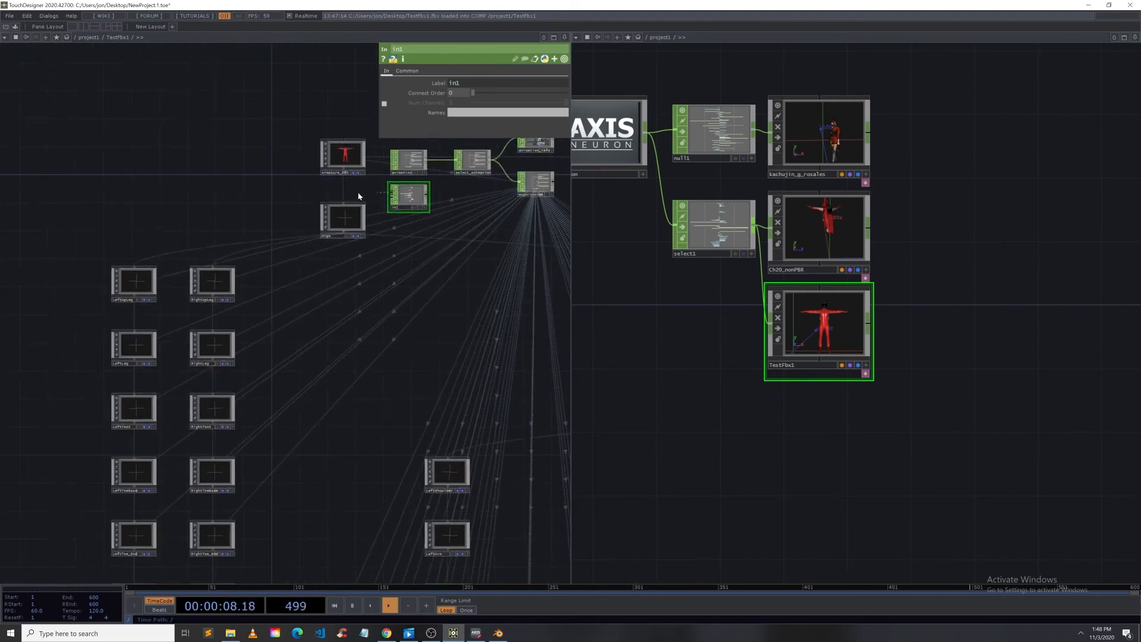
pyautogui.moveTo(358, 193); pyautogui.dragTo(283, 223)
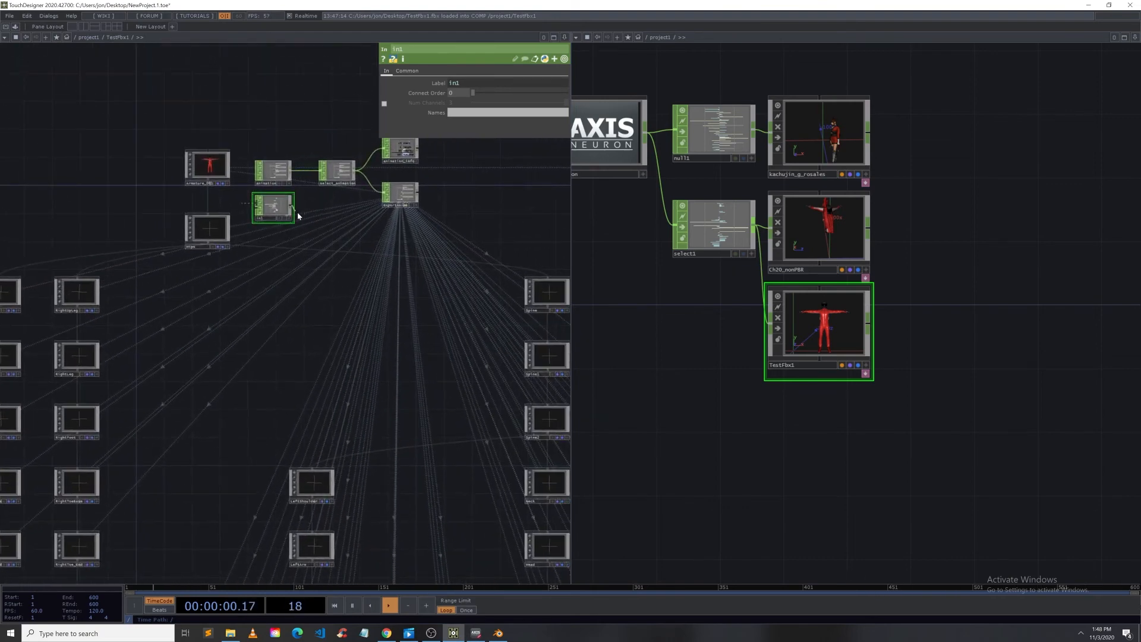
pyautogui.moveTo(359, 206); pyautogui.dragTo(418, 213)
pyautogui.moveTo(699, 303); pyautogui.dragTo(687, 302)
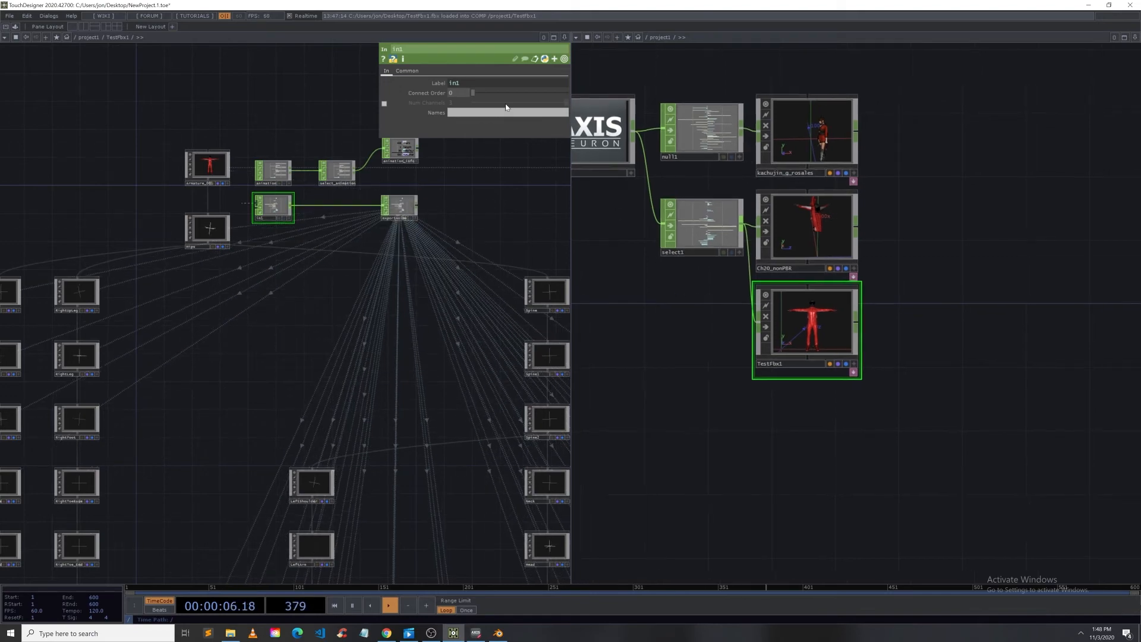
# Step: Restore the TouchDesigner window beside Axis Neuron Pro and start playback of the capture
pyautogui.moveTo(420, 8); pyautogui.dragTo(681, 34)
pyautogui.moveTo(185, 529); pyautogui.dragTo(205, 106)
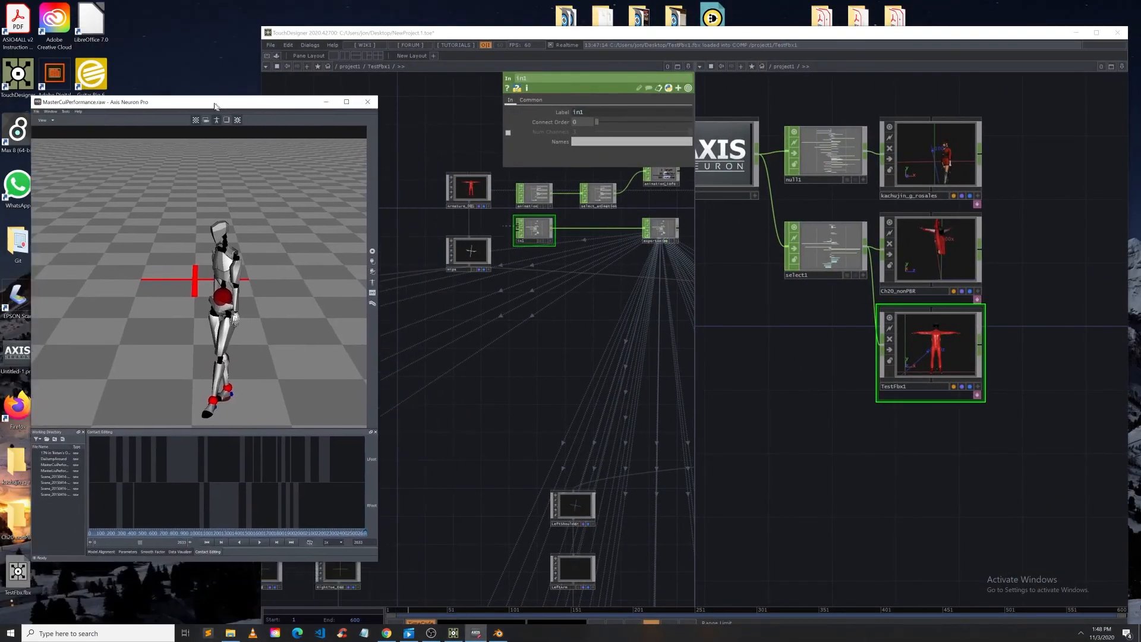
pyautogui.click(249, 541)
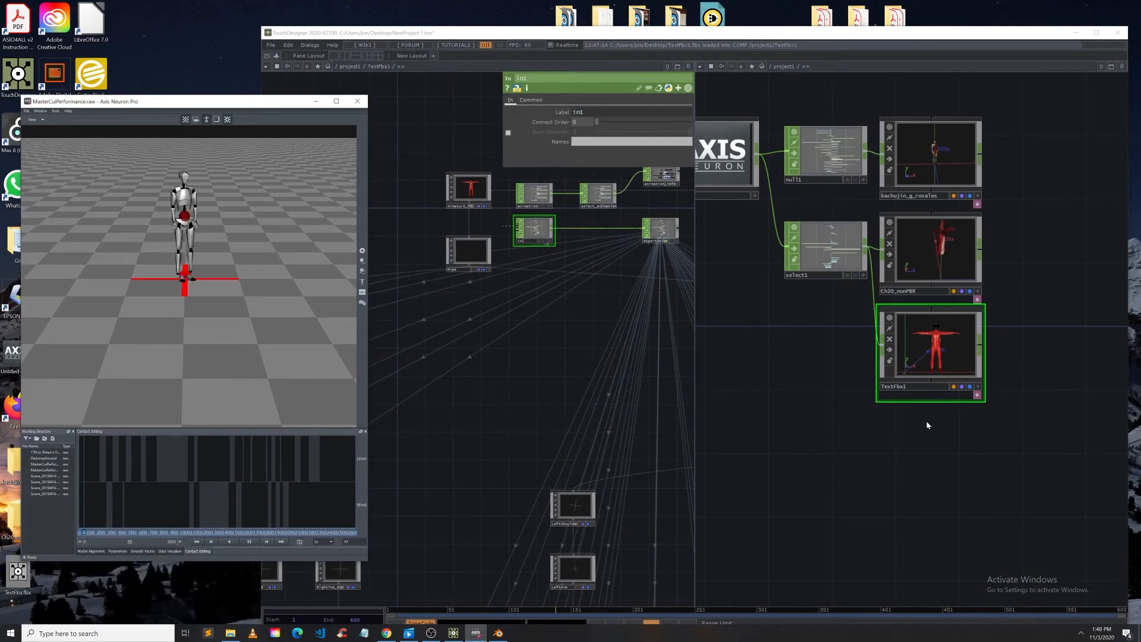
# Step: Switch to a single network pane and enlarge the TestFbx1 viewer to check the character
pyautogui.click(926, 420)
pyautogui.scroll(3, 902, 446)
pyautogui.scroll(2, 901, 327)
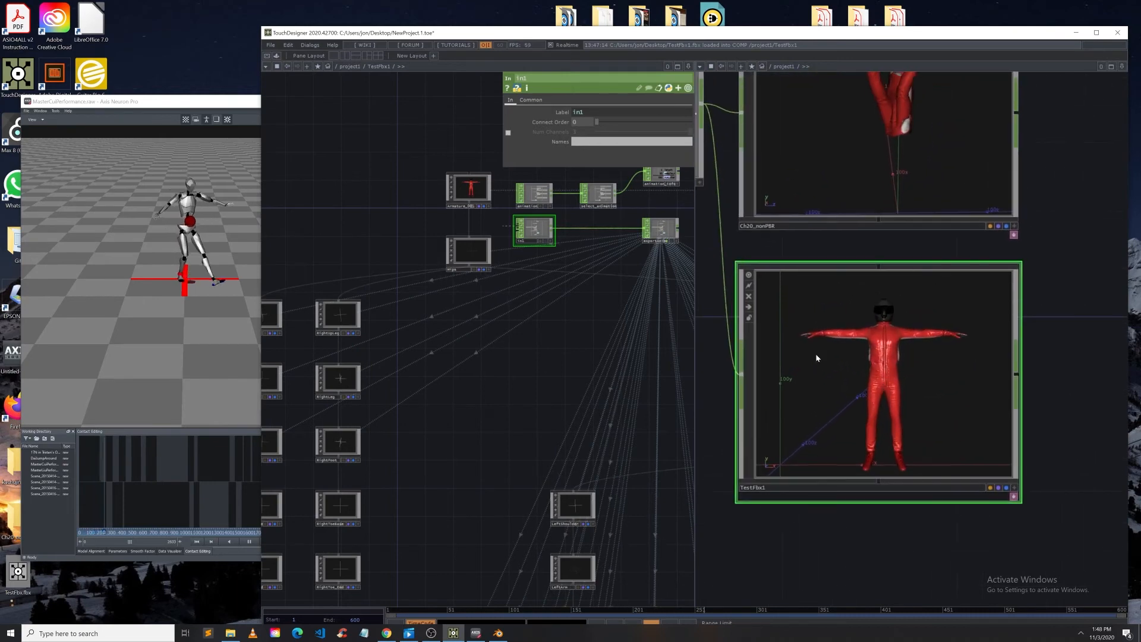
pyautogui.click(334, 57)
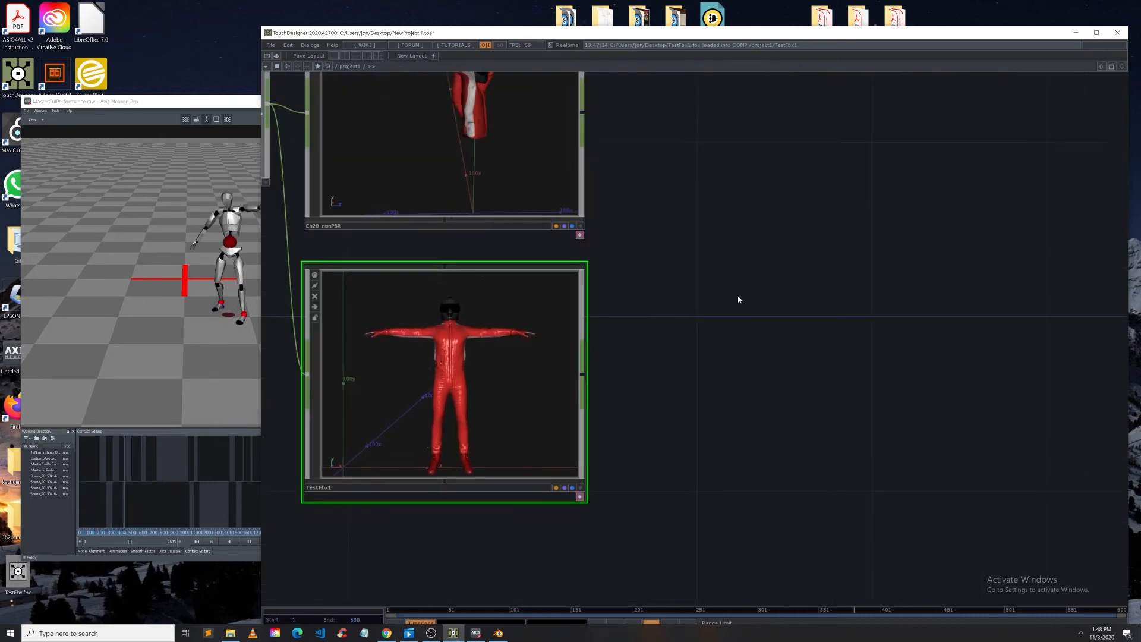
pyautogui.moveTo(738, 298); pyautogui.dragTo(862, 303)
pyautogui.scroll(-2, 648, 362)
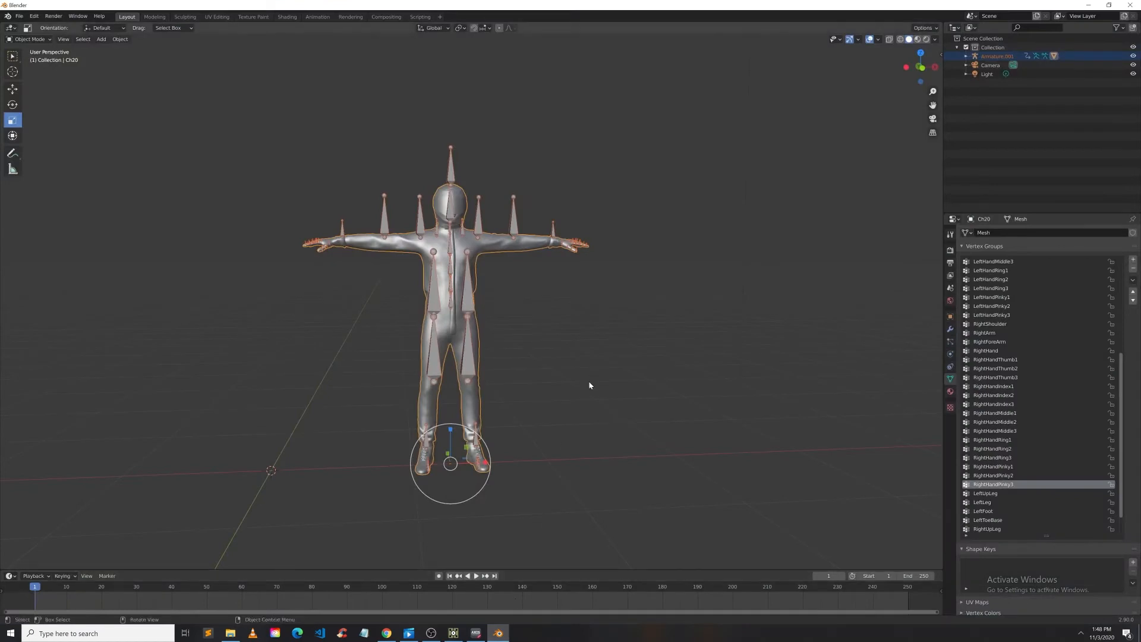
# Step: In Blender, select the Ch20 mesh and armature and parent them with Armature Deform
pyautogui.click(590, 385)
pyautogui.moveTo(666, 466); pyautogui.dragTo(275, 155)
pyautogui.hotkey('ctrl', 'p')
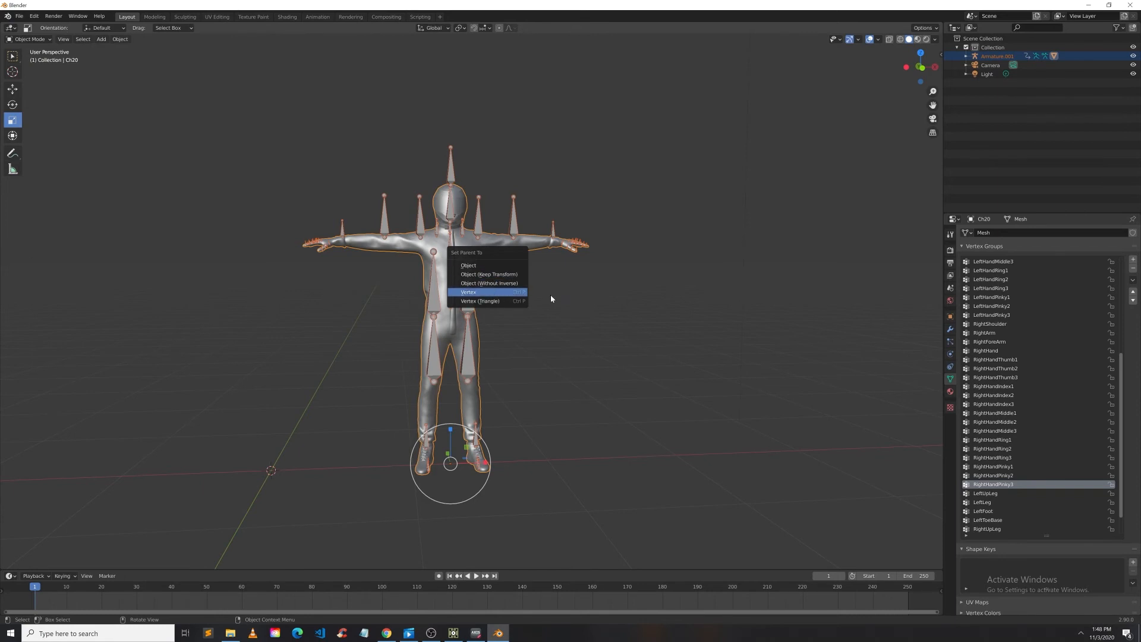
pyautogui.click(542, 291)
pyautogui.click(481, 251)
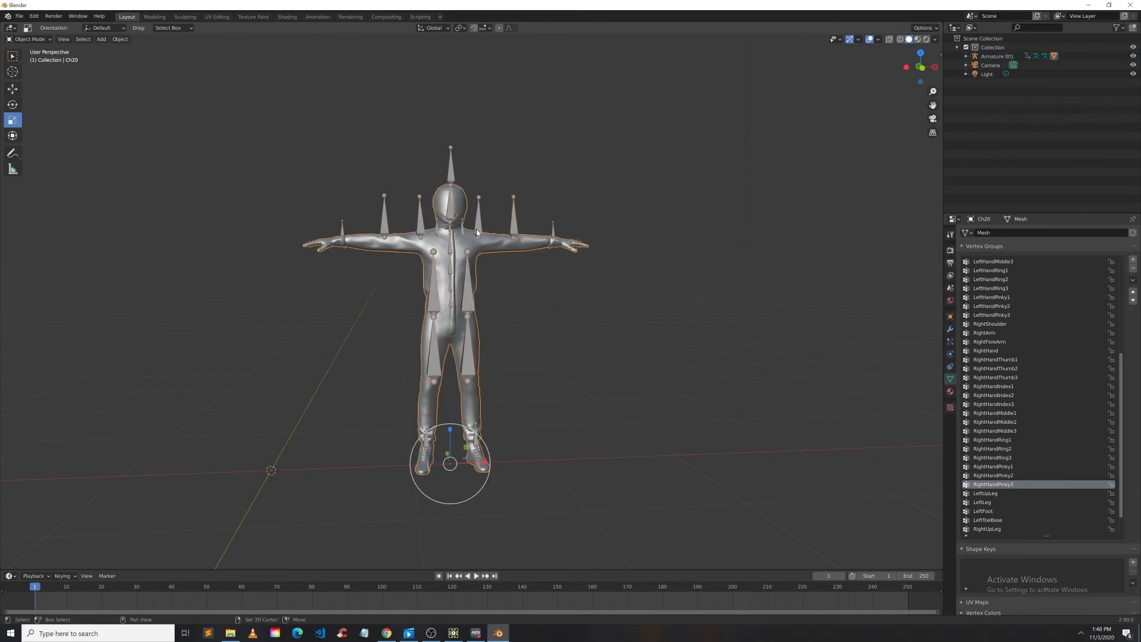
pyautogui.keyDown('shift'); pyautogui.click(480, 227); pyautogui.keyUp('shift')
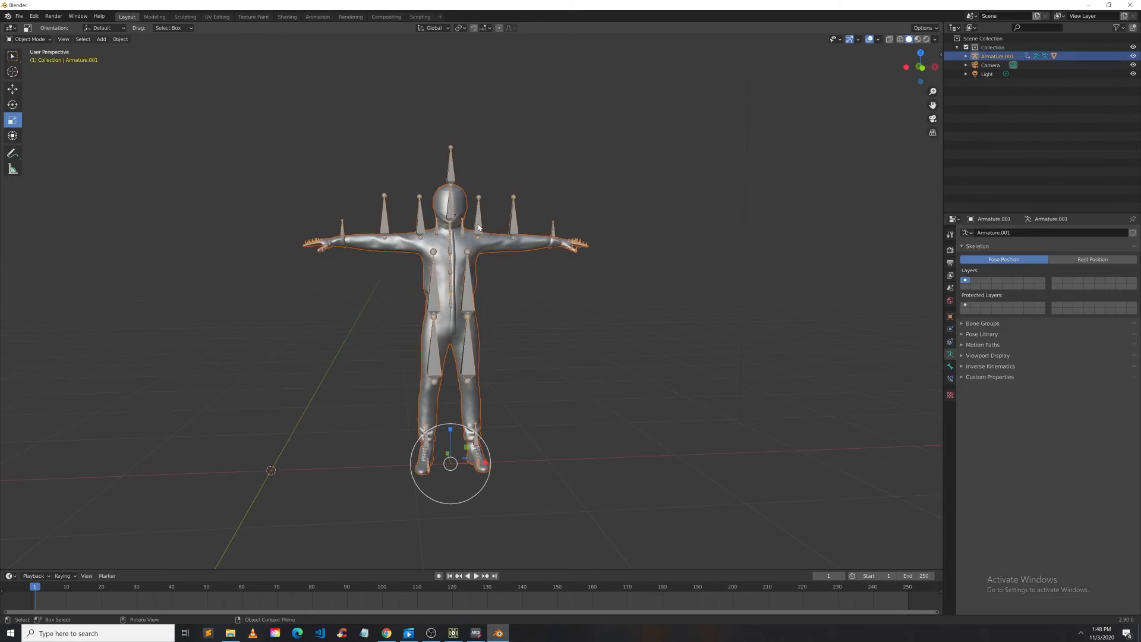
pyautogui.rightClick(479, 226)
pyautogui.moveTo(479, 226)
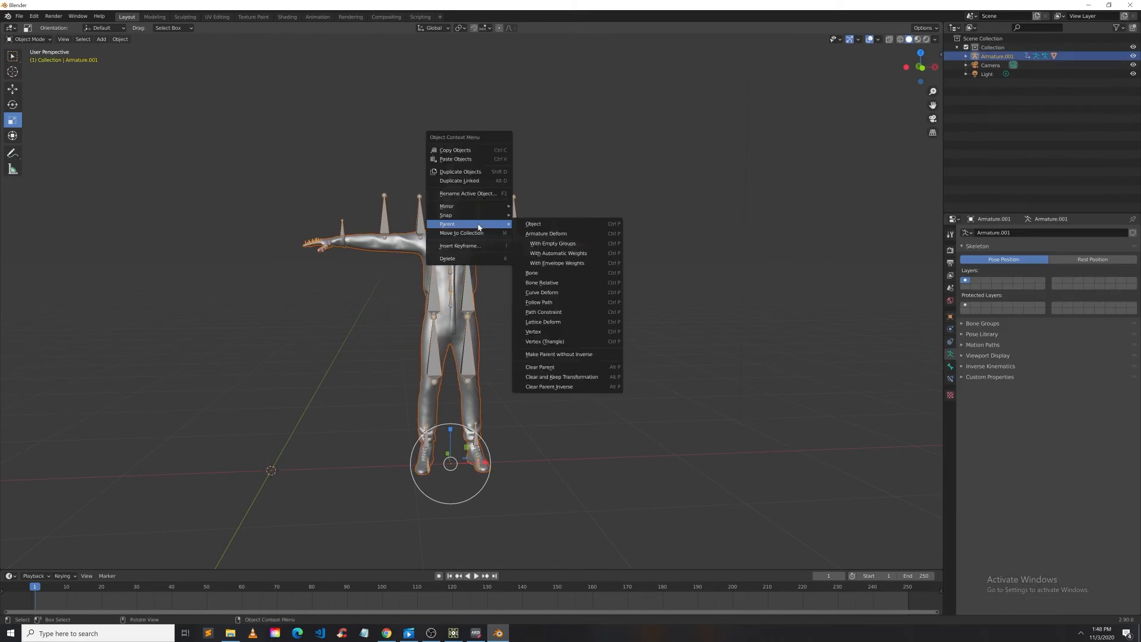
pyautogui.click(591, 236)
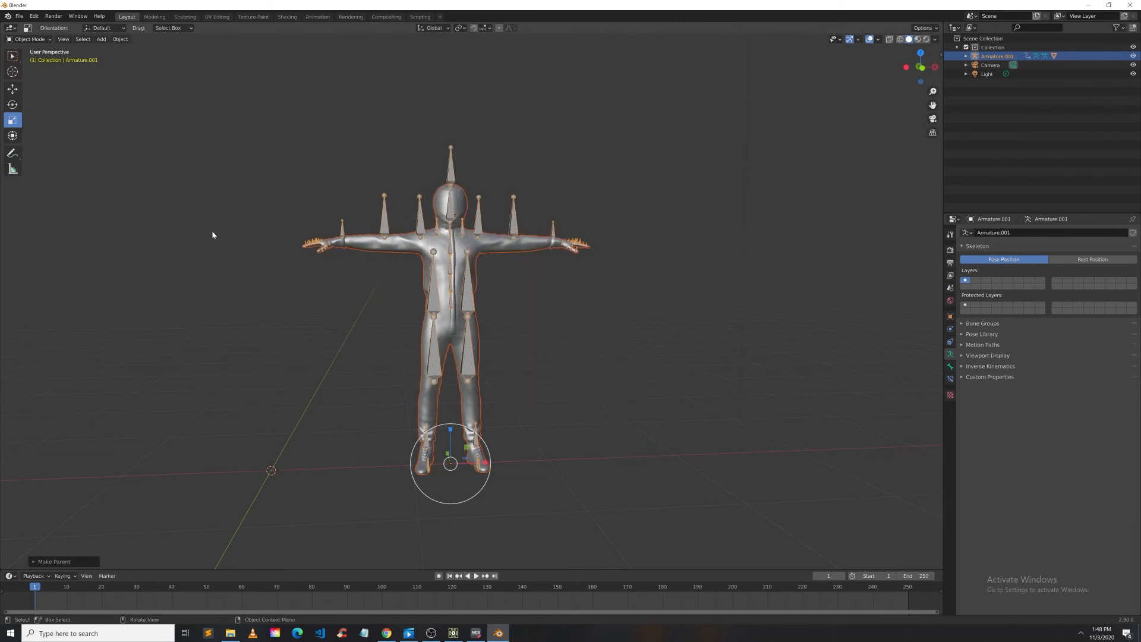
# Step: Export the scene again as FBX to the desktop, overwriting TestFbx1.fbx
pyautogui.click(19, 16)
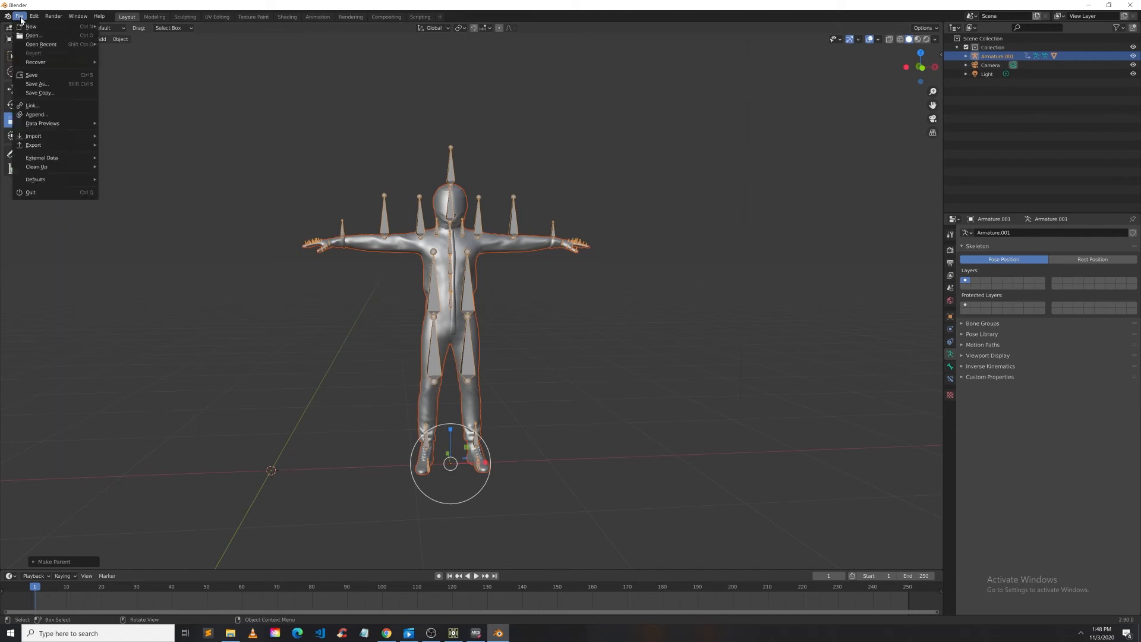
pyautogui.moveTo(35, 145)
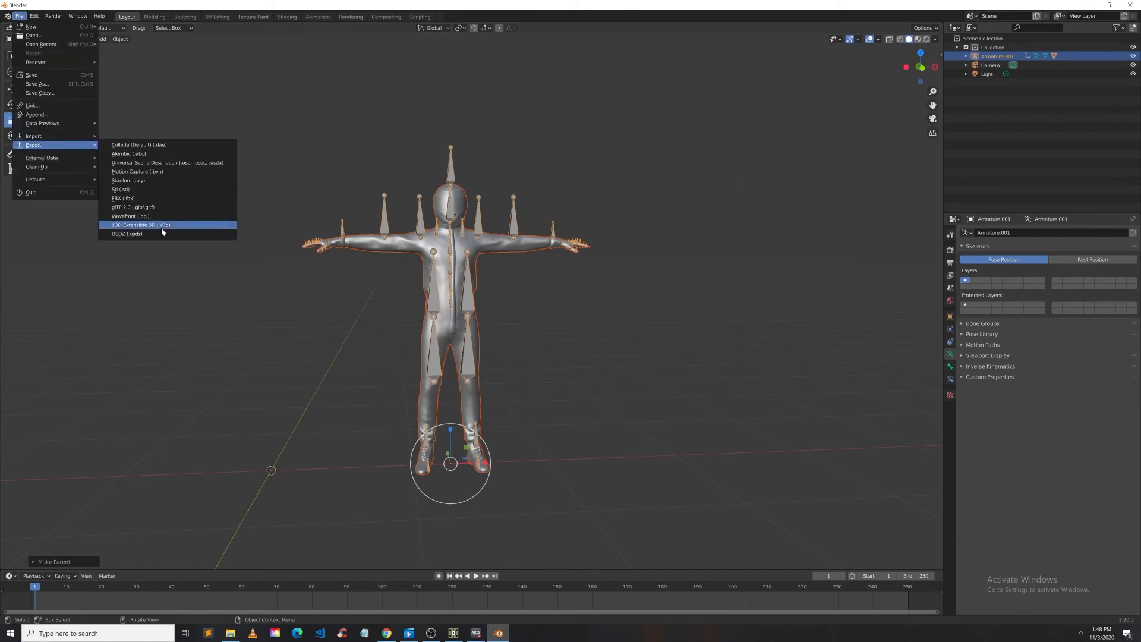
pyautogui.click(144, 199)
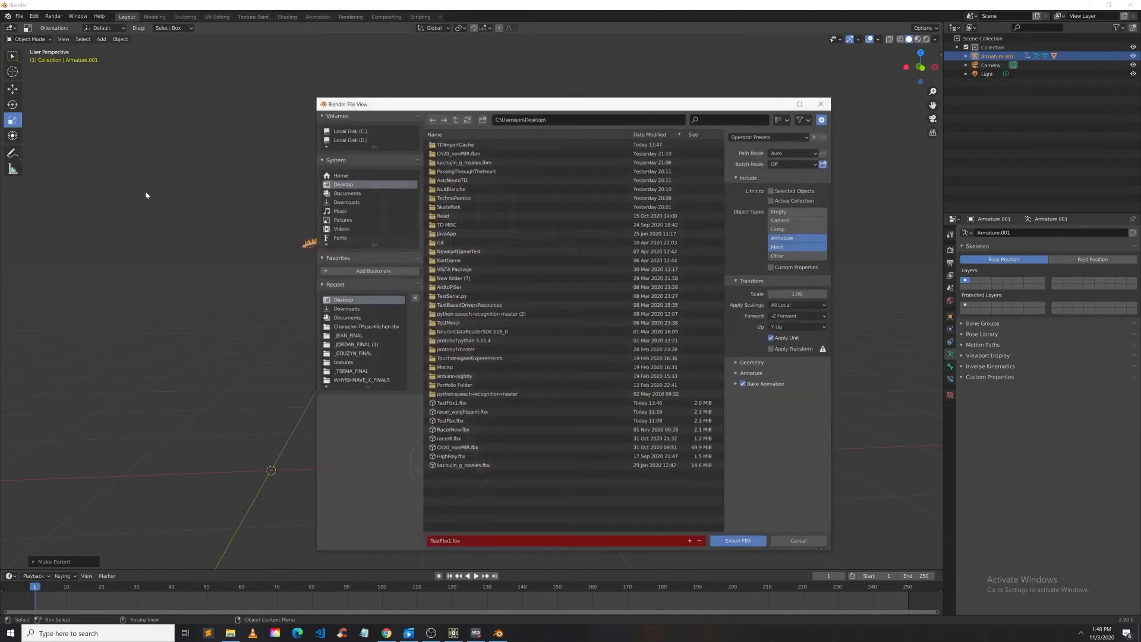
pyautogui.click(739, 541)
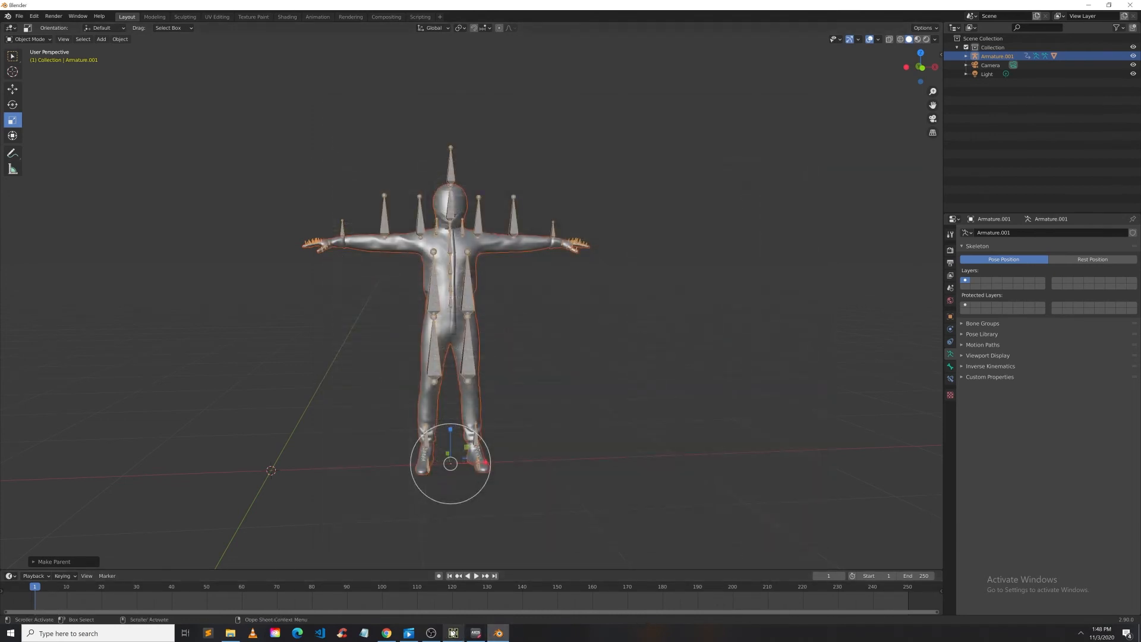
# Step: Switch to TouchDesigner and open the TestFbx1 component's parameters to review its FBX import settings
pyautogui.click(454, 633)
pyautogui.scroll(2, 523, 391)
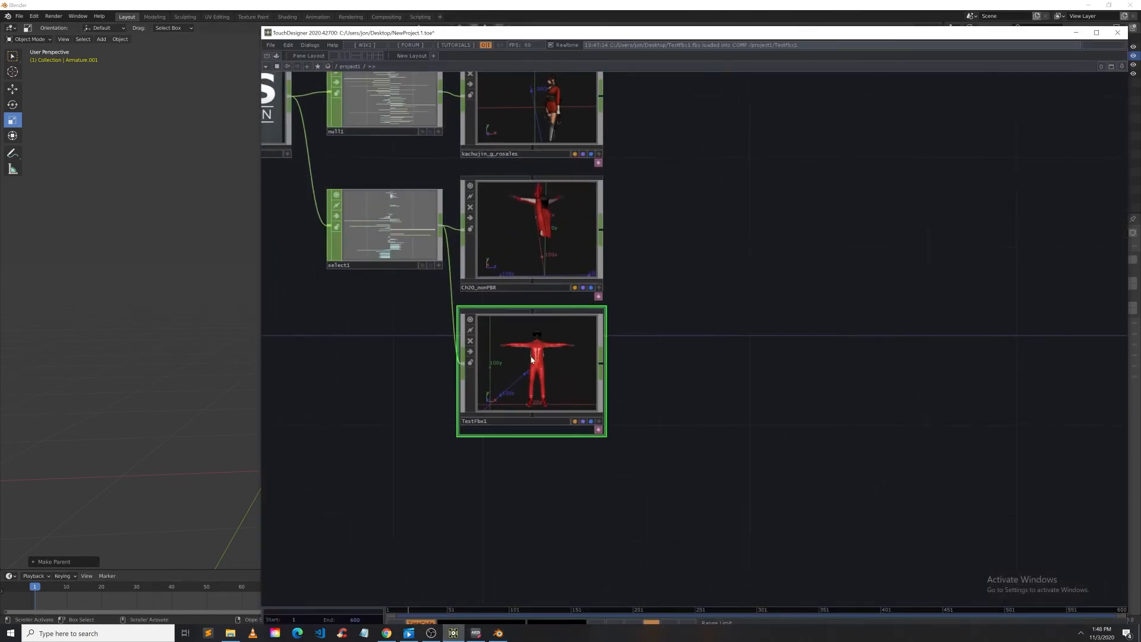
pyautogui.rightClick(531, 295)
pyautogui.click(554, 306)
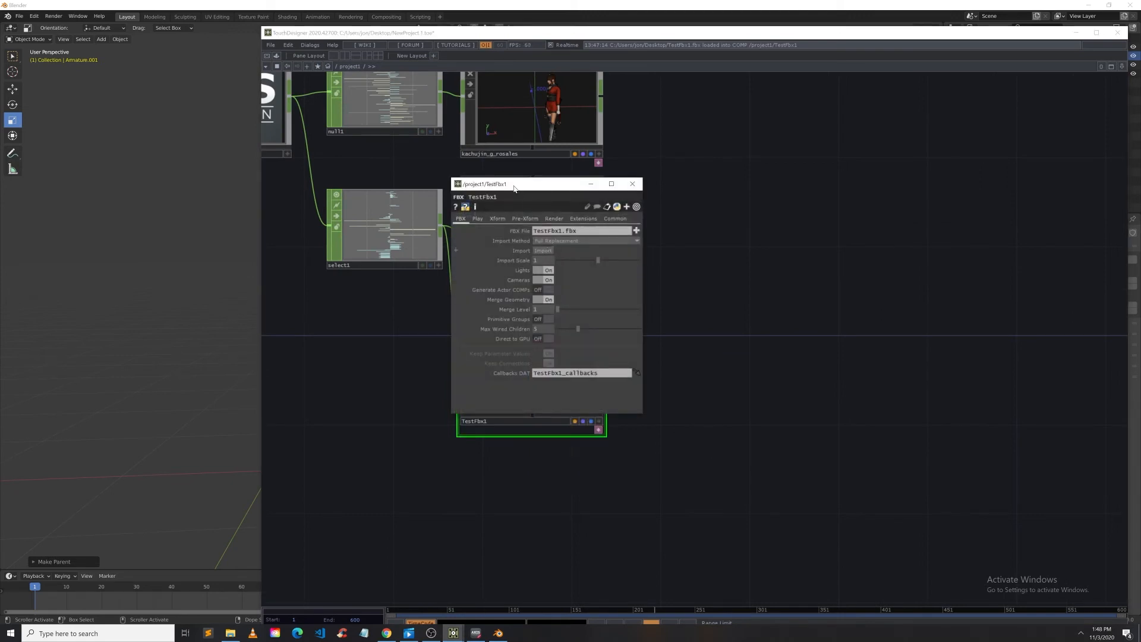
pyautogui.moveTo(524, 181); pyautogui.dragTo(691, 190)
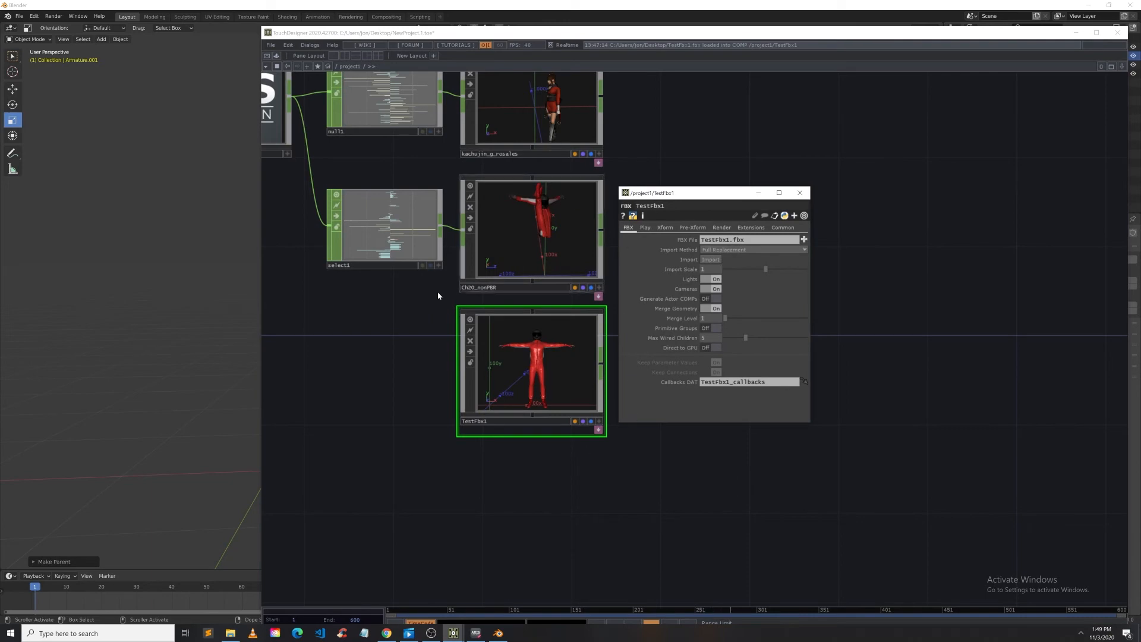
pyautogui.scroll(2, 521, 358)
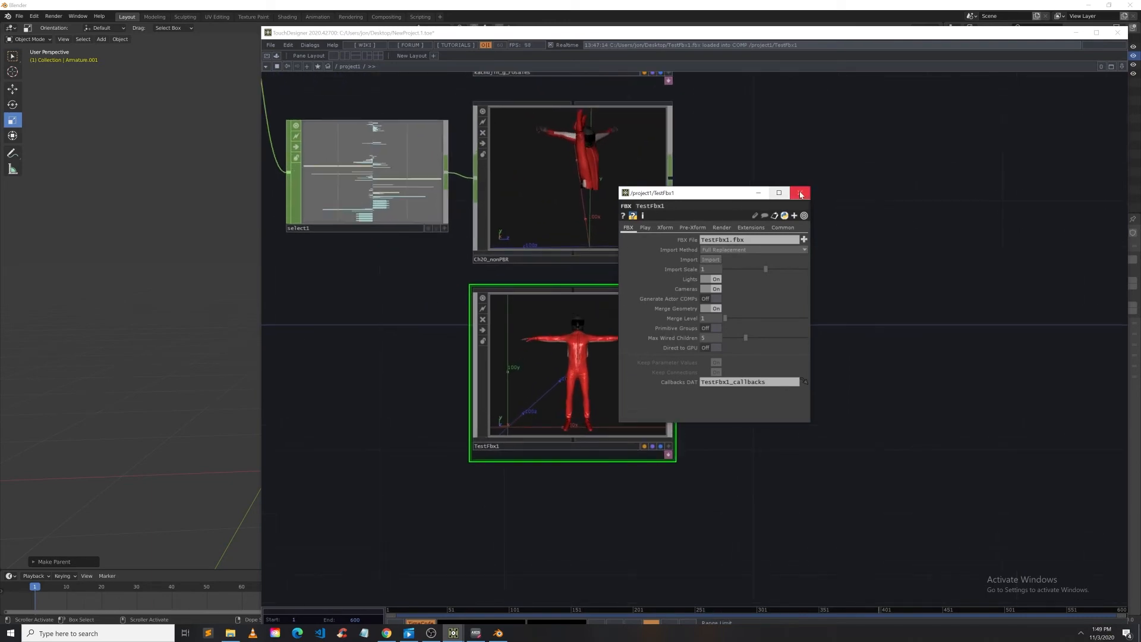
pyautogui.click(800, 193)
# Step: Inside the TestFbx1 component, add a new In CHOP next to the animation nodes
pyautogui.scroll(5, 586, 327)
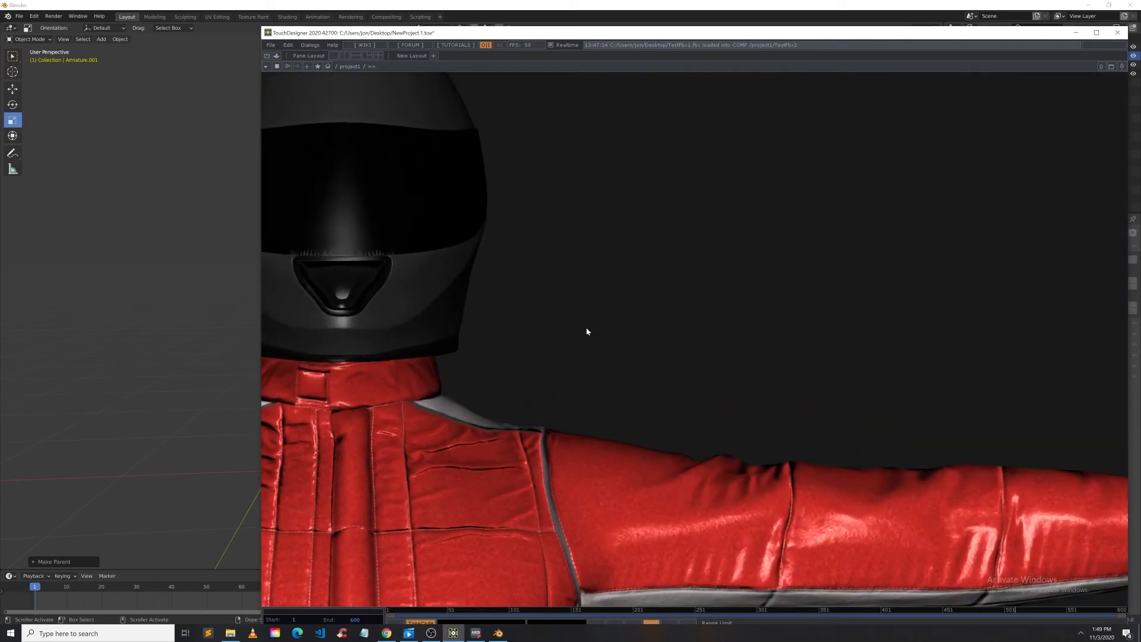
pyautogui.rightClick(496, 127)
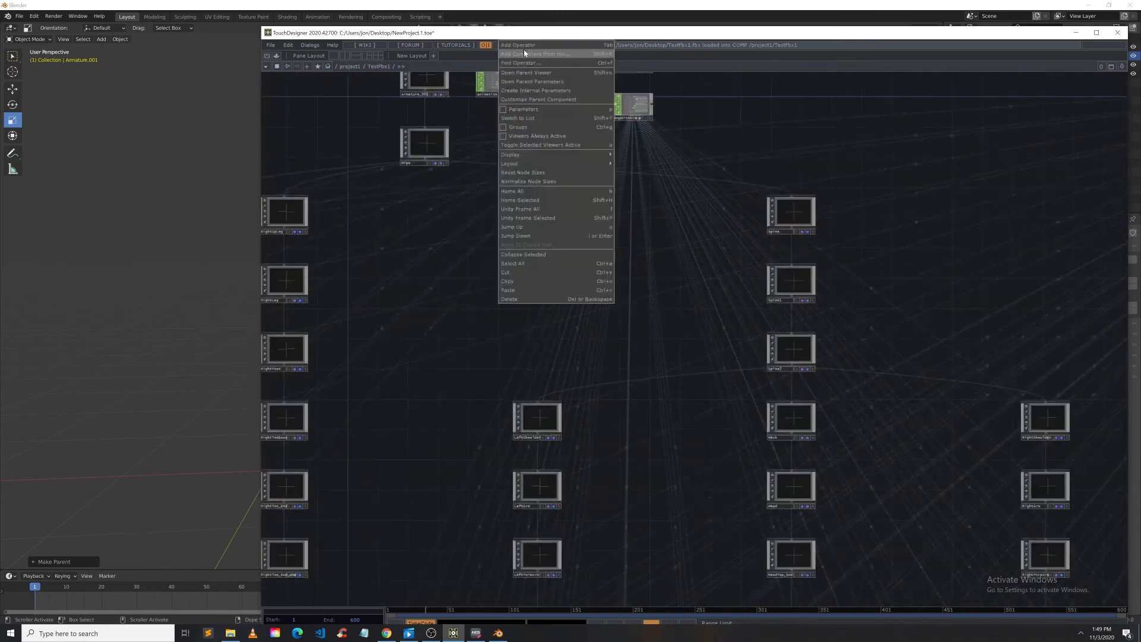
pyautogui.click(524, 45)
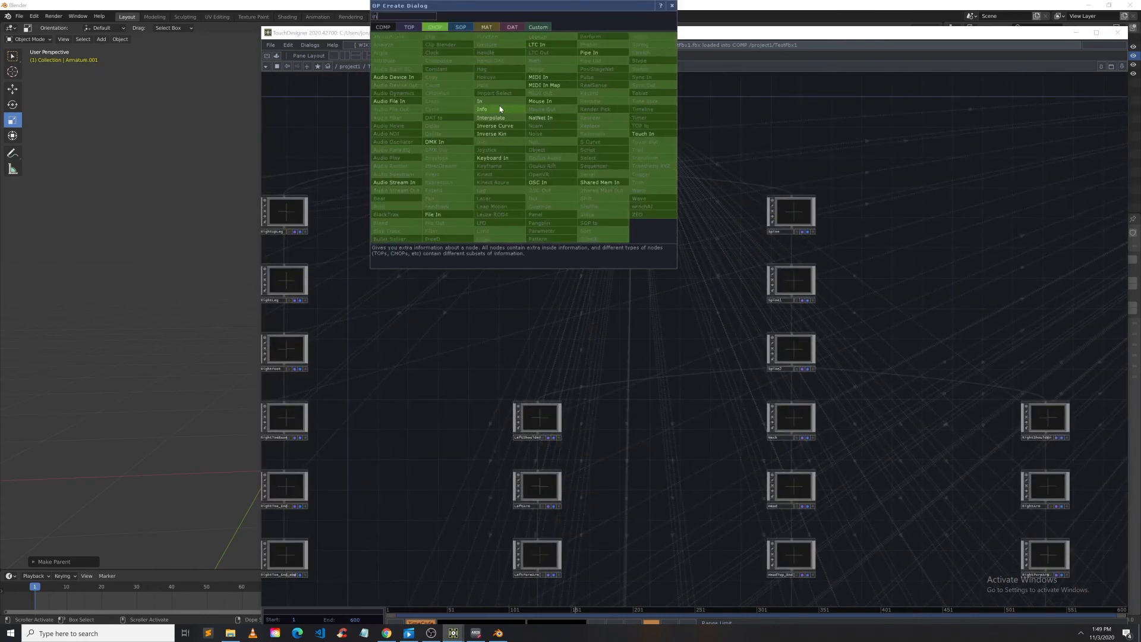
pyautogui.click(502, 109)
pyautogui.click(492, 123)
pyautogui.click(509, 119)
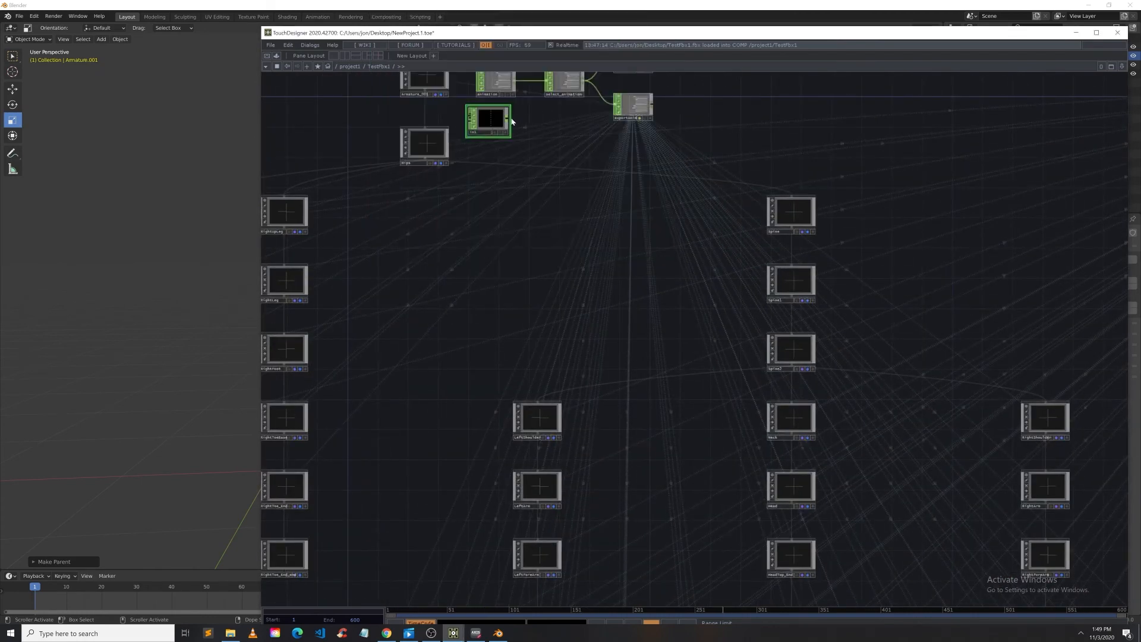
# Step: Wire the new In CHOP into the animation node inside the TestFbx1 component
pyautogui.click(608, 111)
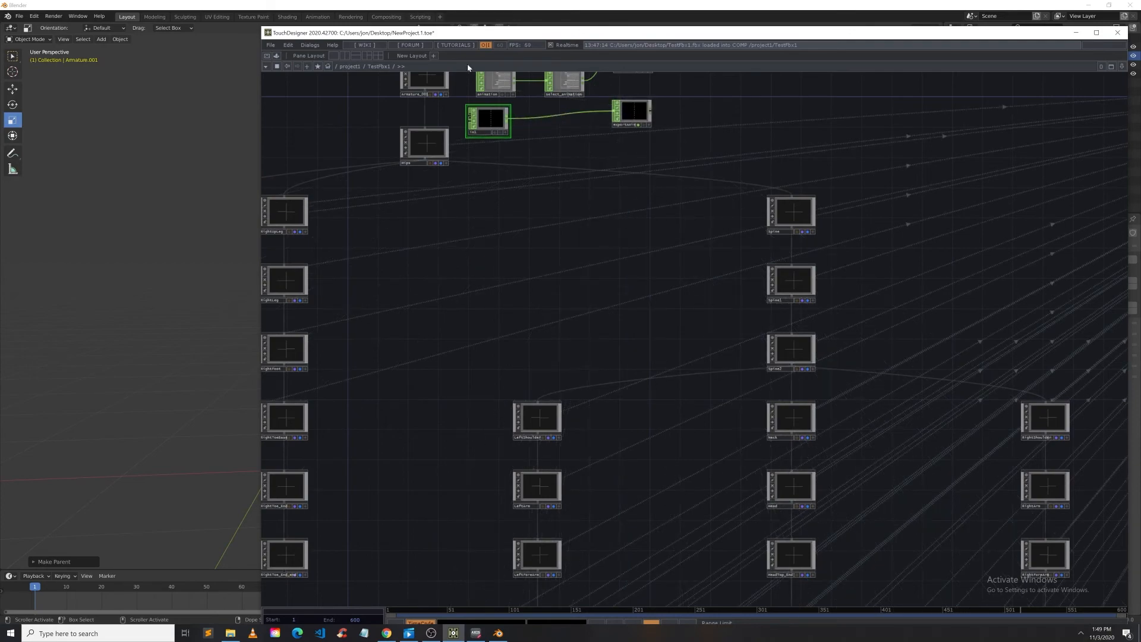
pyautogui.moveTo(507, 34); pyautogui.dragTo(351, 17)
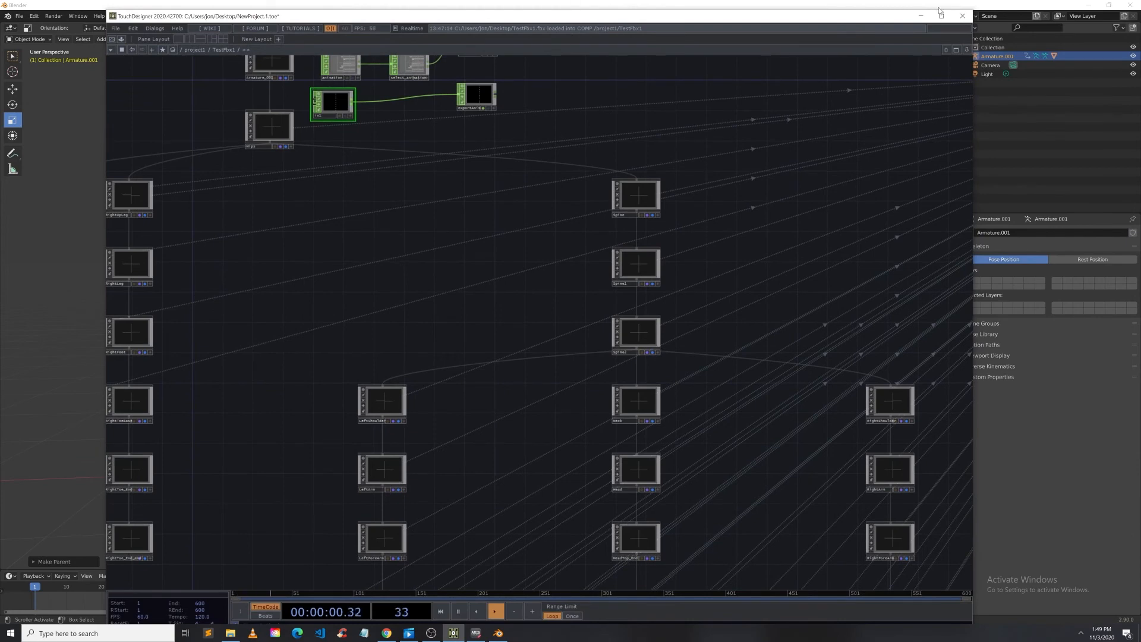
pyautogui.click(941, 13)
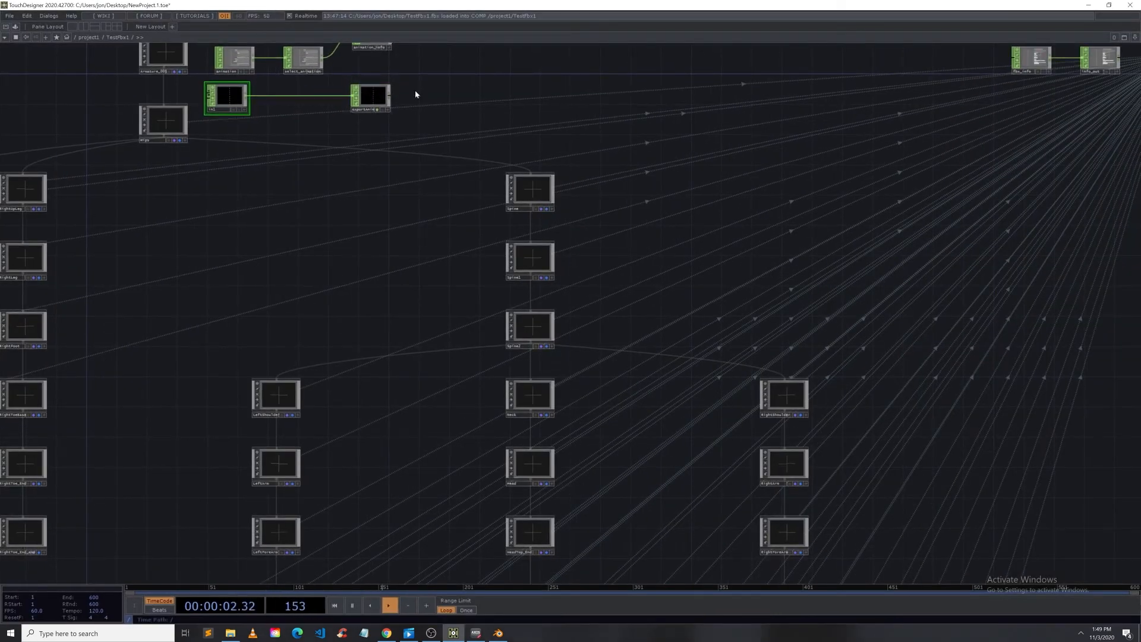
# Step: Go up to the parent network and wire select1 into the TestFbx1 component's input
pyautogui.press('u')
pyautogui.scroll(-3, 340, 221)
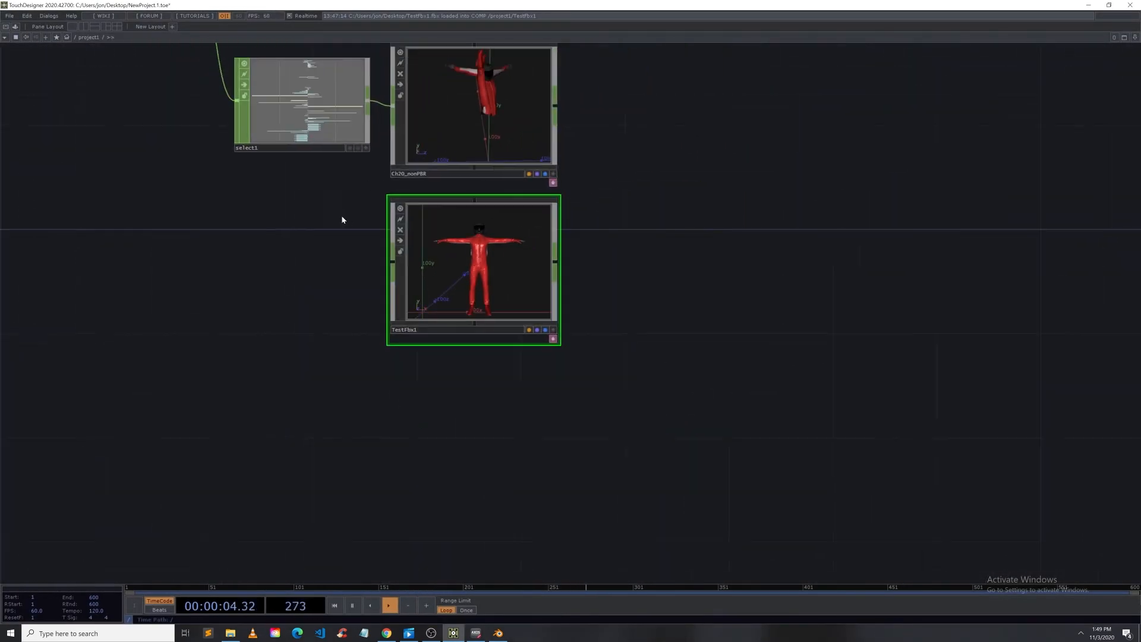
pyautogui.moveTo(369, 110); pyautogui.dragTo(388, 262)
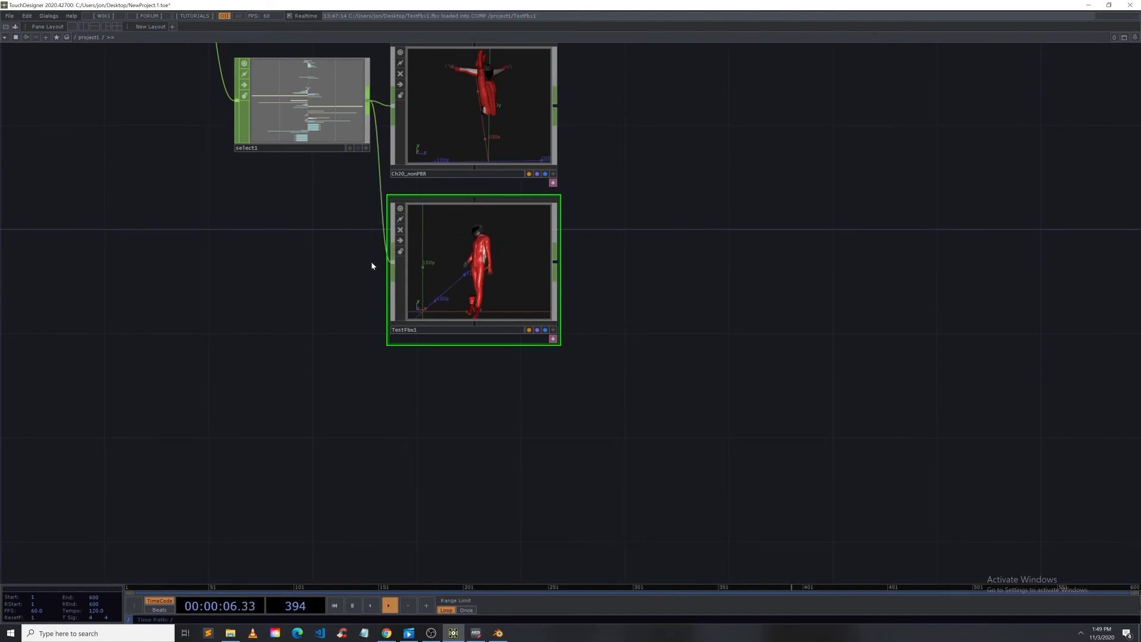
# Step: Activate the TestFbx1 viewer and orbit around the animated rig to inspect its motion
pyautogui.click(554, 331)
pyautogui.moveTo(443, 285); pyautogui.dragTo(480, 296)
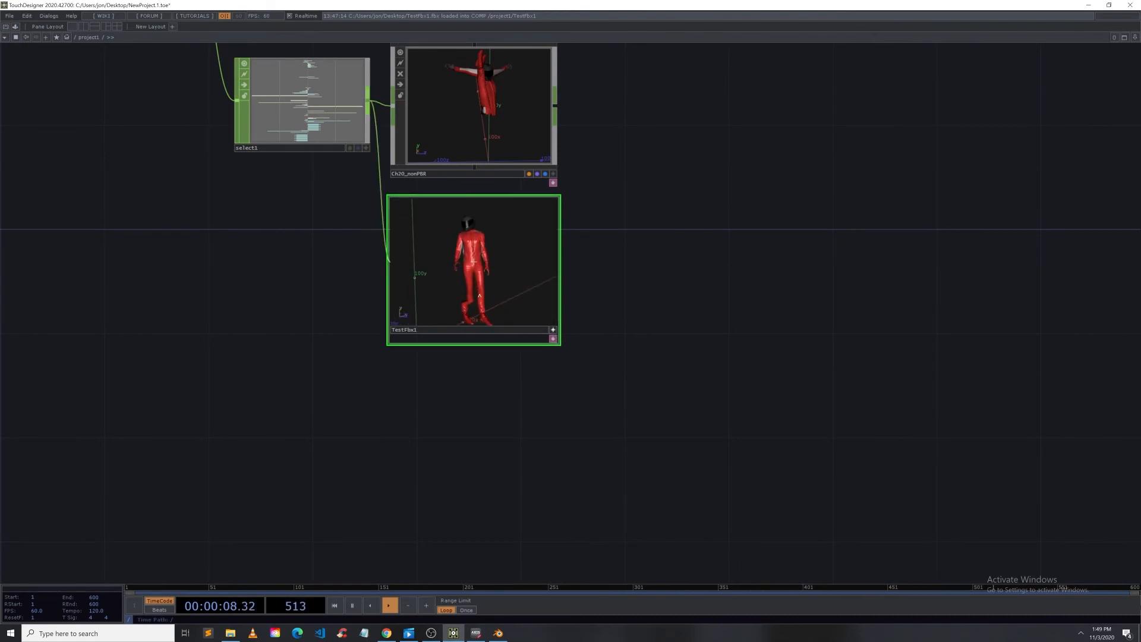
pyautogui.moveTo(488, 258); pyautogui.dragTo(494, 254, button='middle')
pyautogui.moveTo(659, 286); pyautogui.dragTo(653, 389)
pyautogui.click(501, 215)
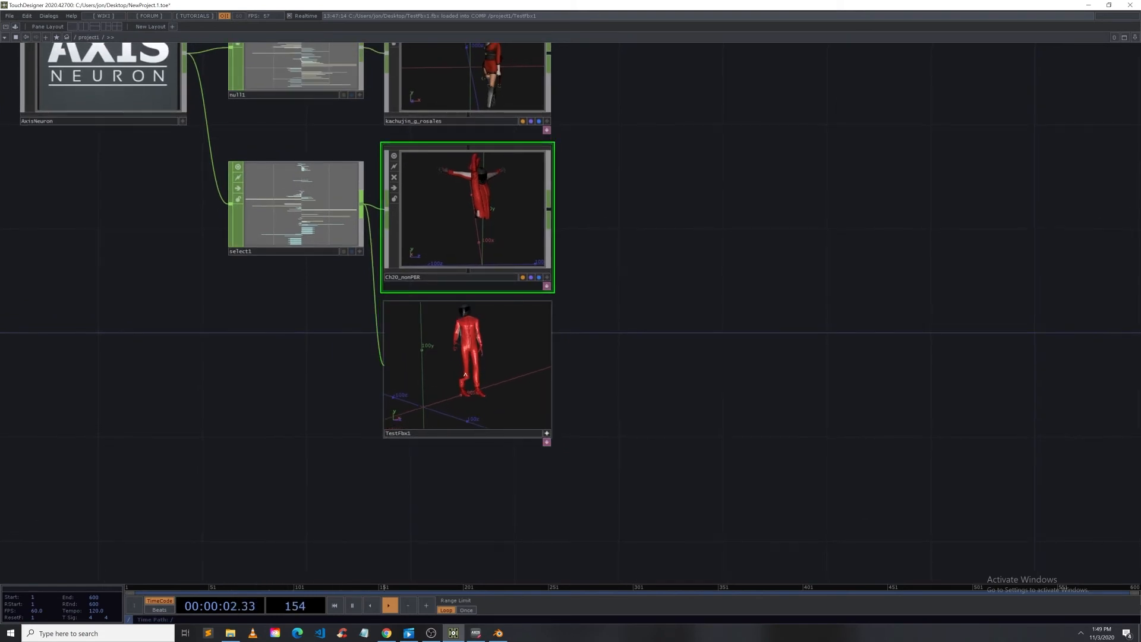
pyautogui.moveTo(466, 375); pyautogui.dragTo(494, 356, button='middle')
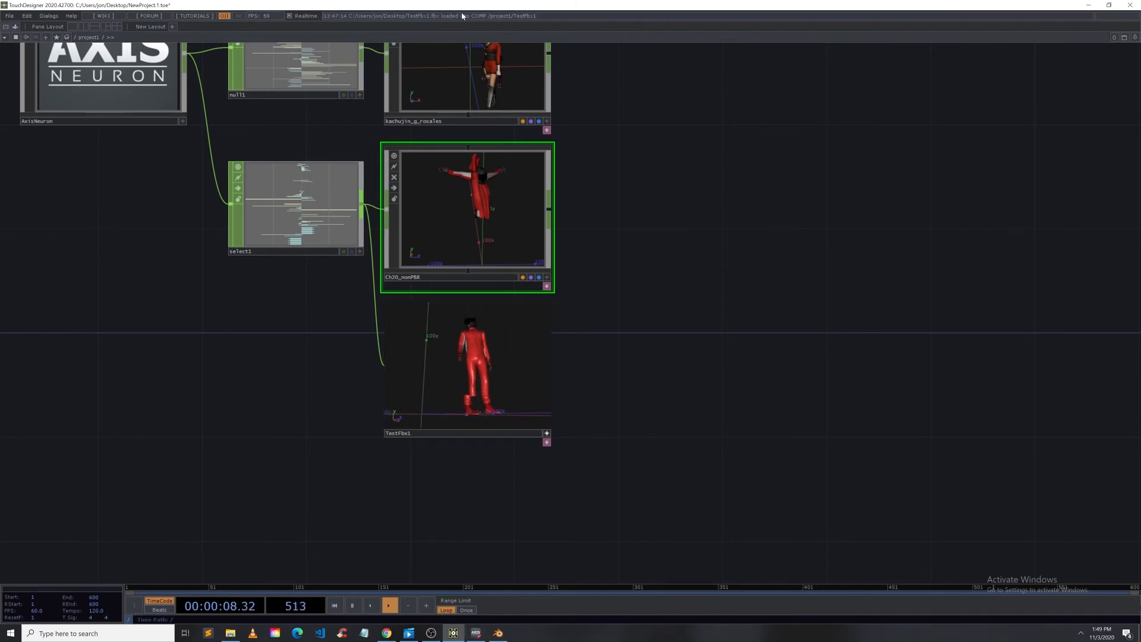
pyautogui.moveTo(461, 12)
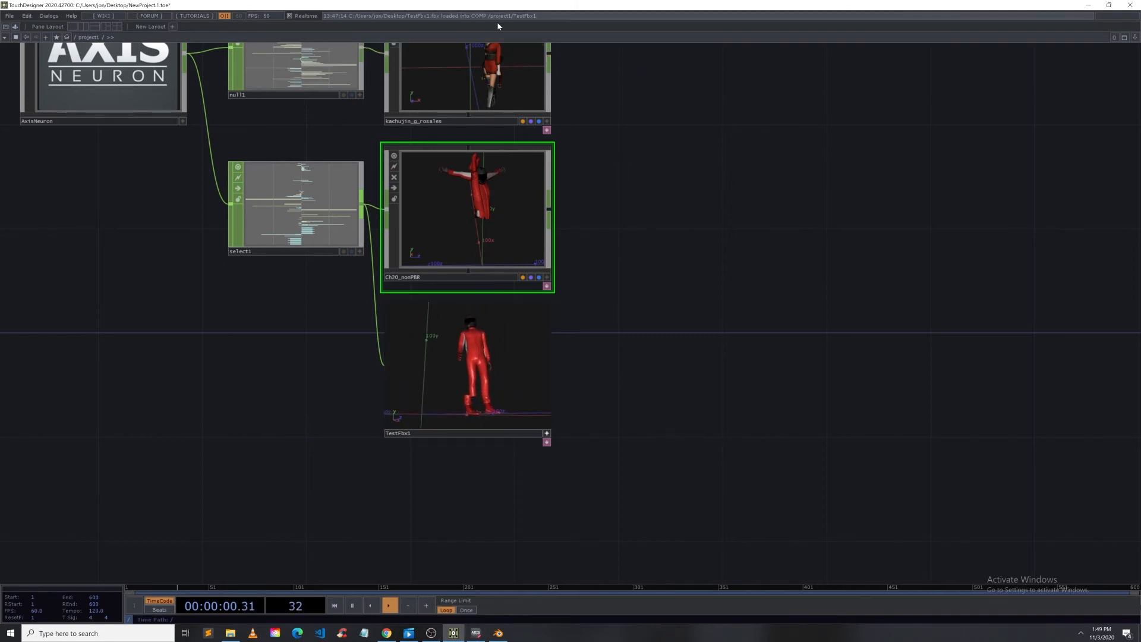
pyautogui.press('super')
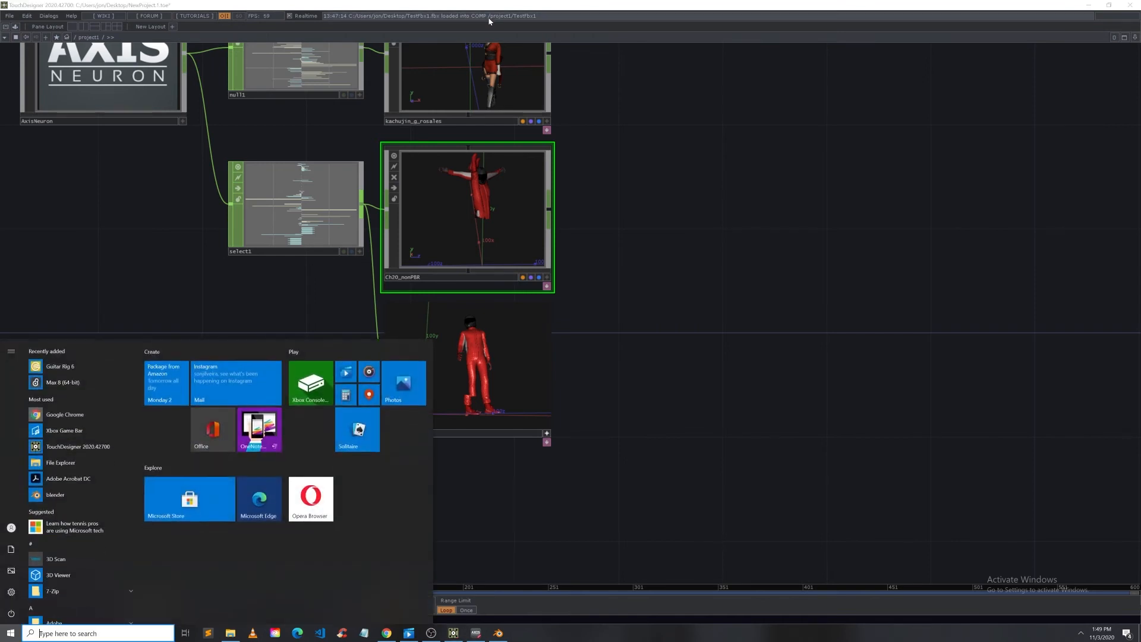
pyautogui.press('super')
# Step: Bring Axis Neuron Pro beside TouchDesigner and compare its playback with the TestFbx1 rig in the viewer
pyautogui.moveTo(493, 9); pyautogui.dragTo(712, 12)
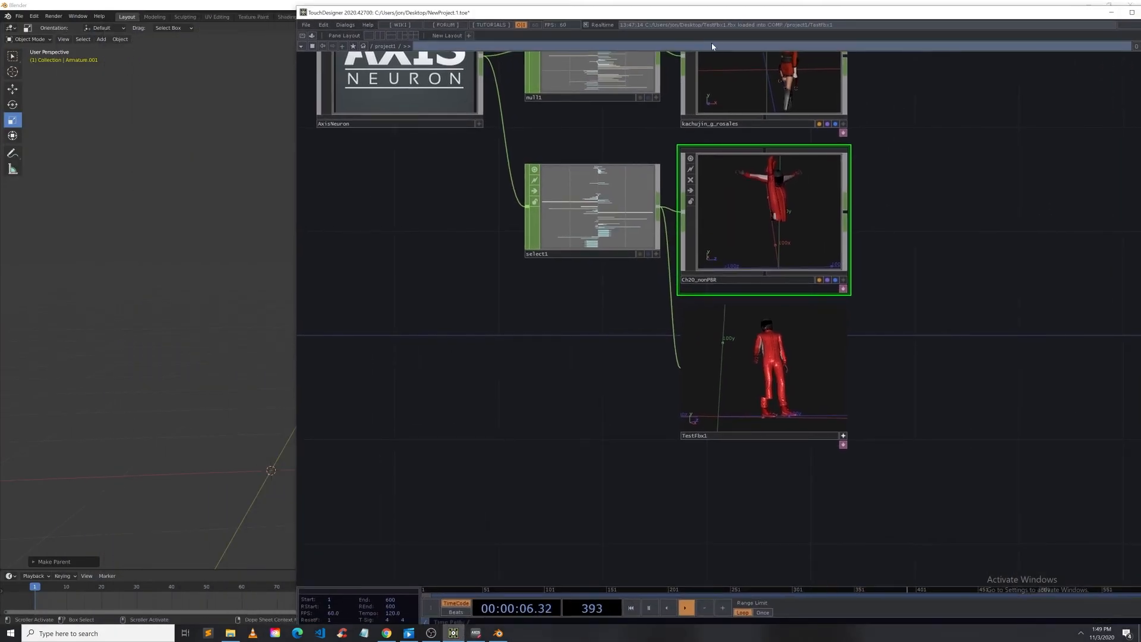
pyautogui.press('space')
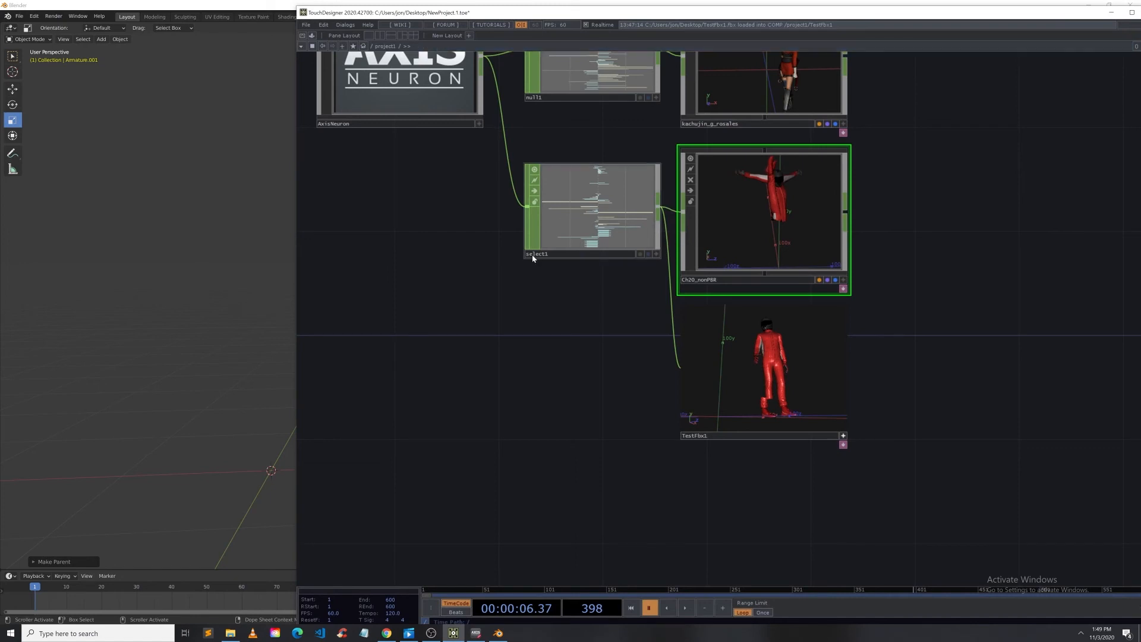
pyautogui.click(592, 208)
pyautogui.click(476, 633)
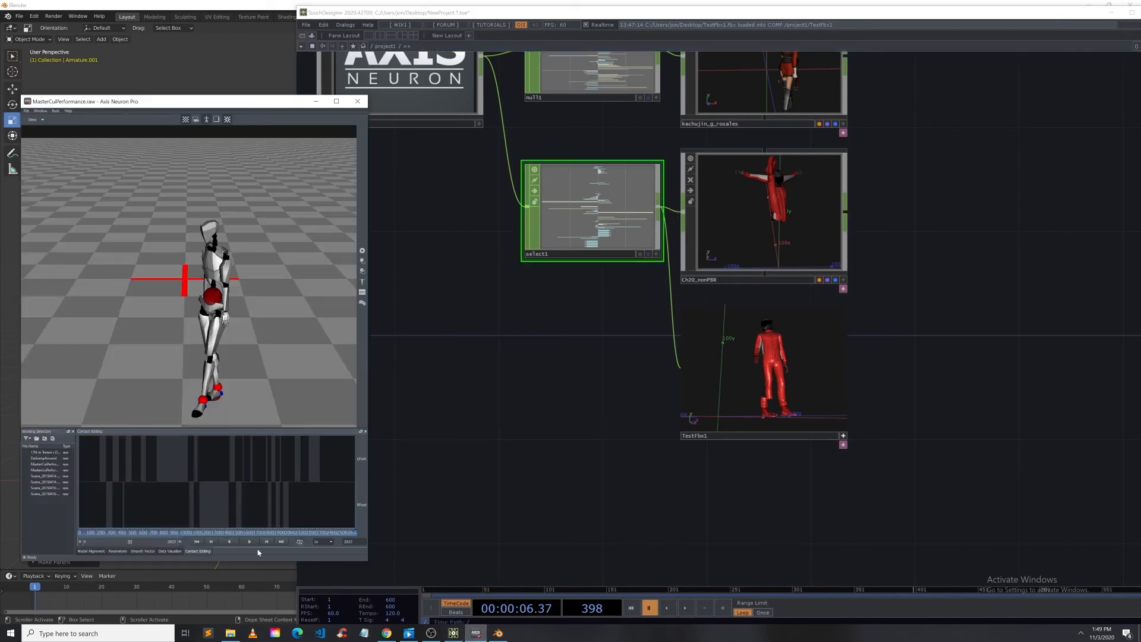
pyautogui.click(816, 423)
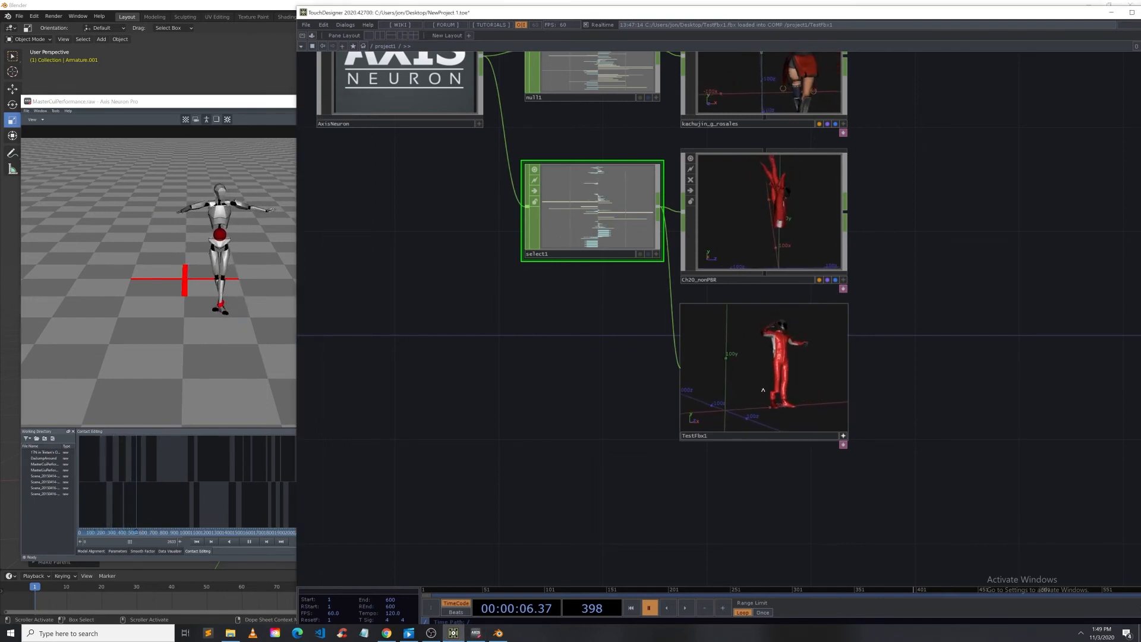
pyautogui.moveTo(793, 395); pyautogui.dragTo(827, 377)
pyautogui.scroll(4, 793, 381)
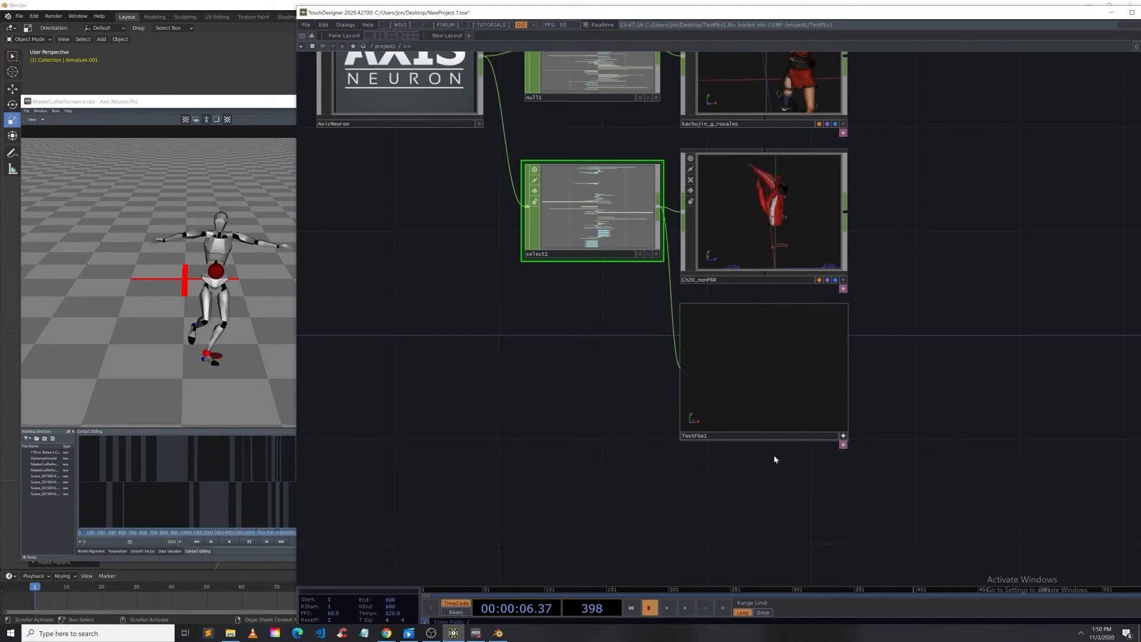
# Step: Enter the TestFbx1 component and examine its bone nodes across the network
pyautogui.click(843, 436)
pyautogui.scroll(5, 818, 406)
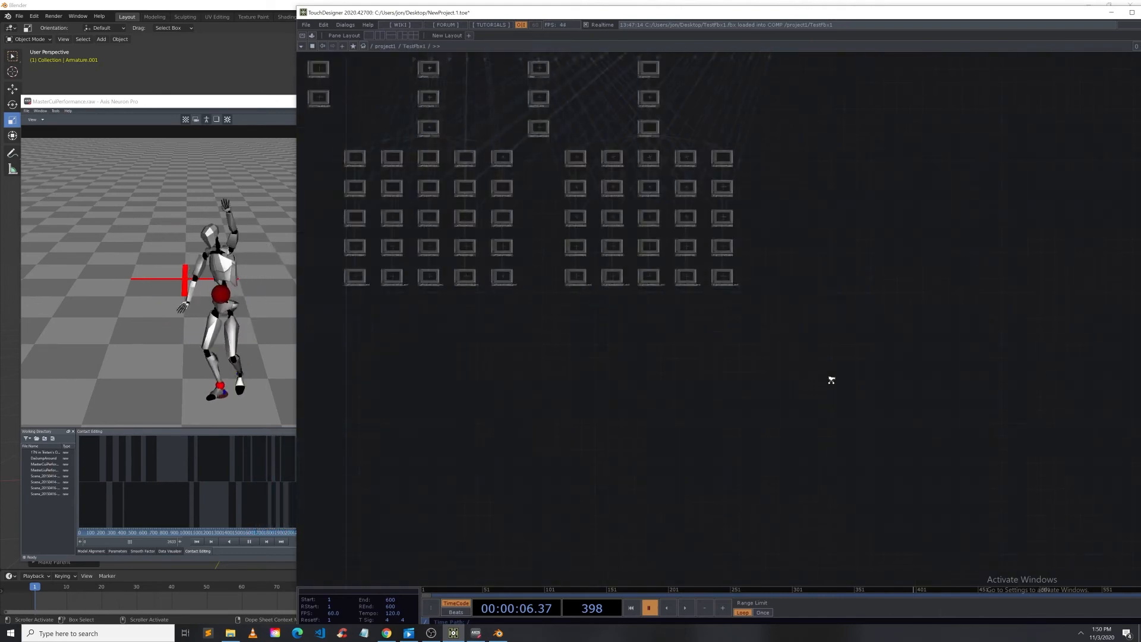
pyautogui.scroll(3, 390, 356)
pyautogui.scroll(2, 408, 377)
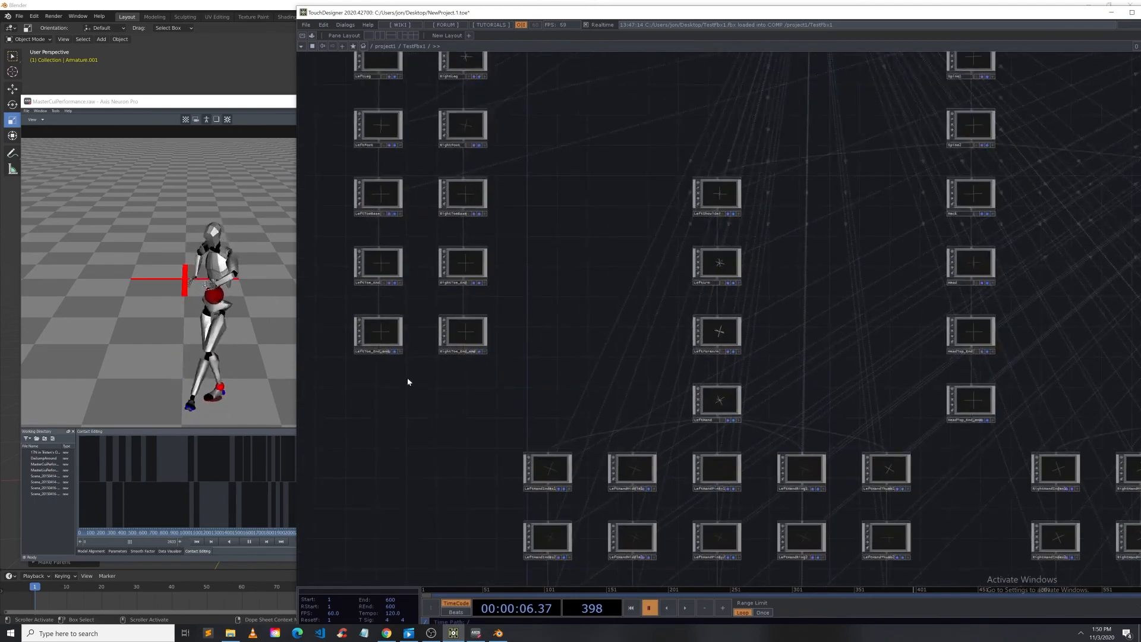
pyautogui.moveTo(408, 381); pyautogui.dragTo(375, 409)
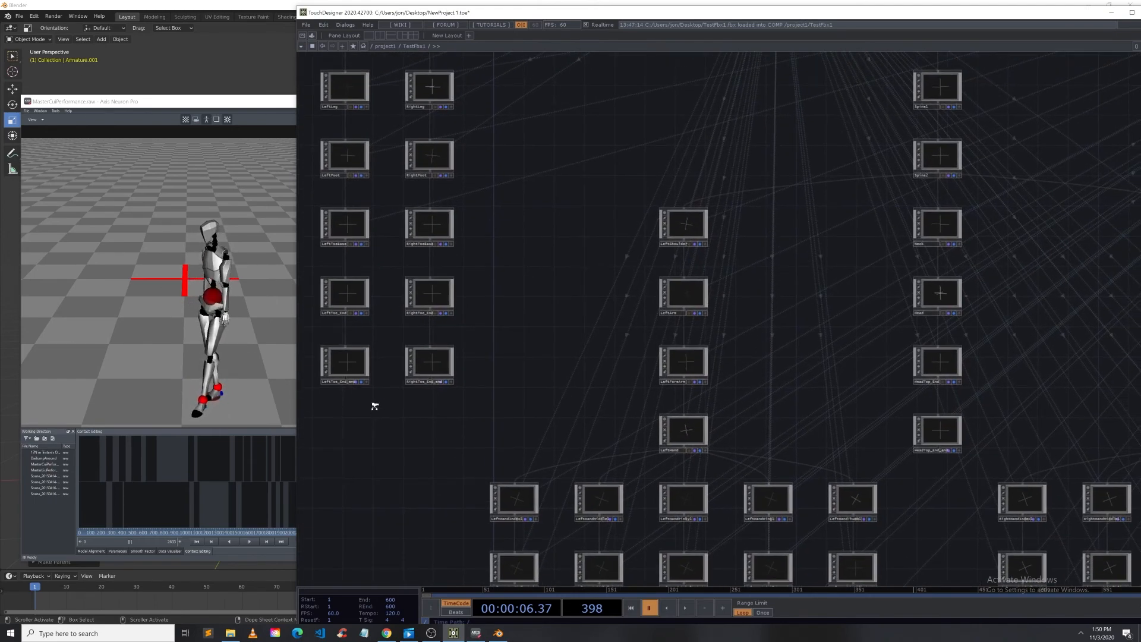
pyautogui.scroll(-2, 375, 400)
pyautogui.scroll(4, 339, 404)
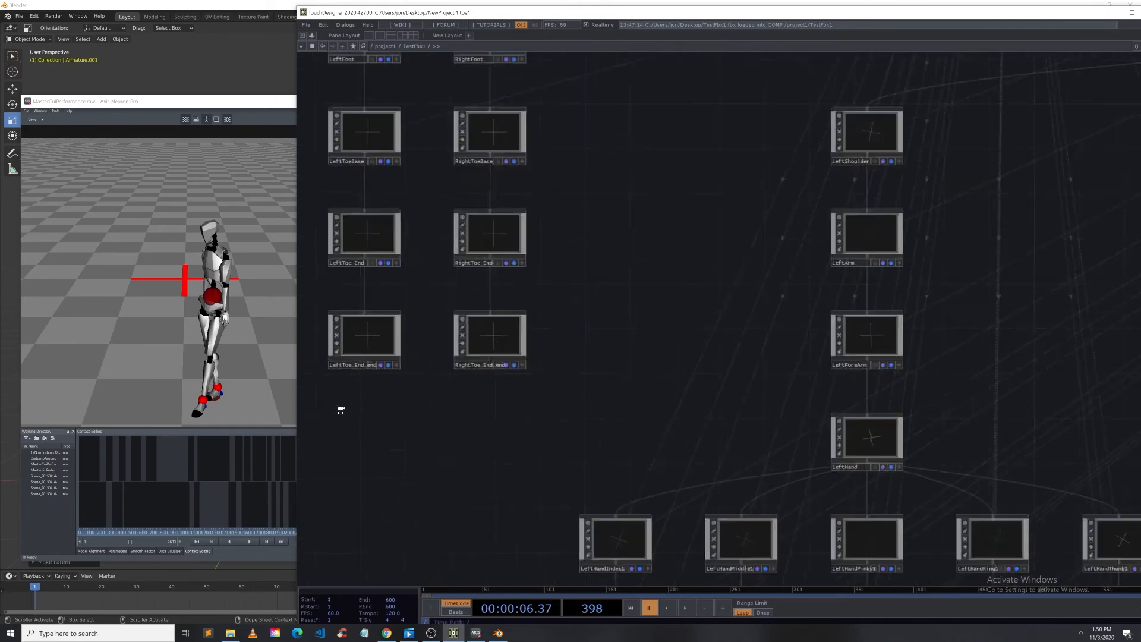
pyautogui.scroll(-4, 340, 411)
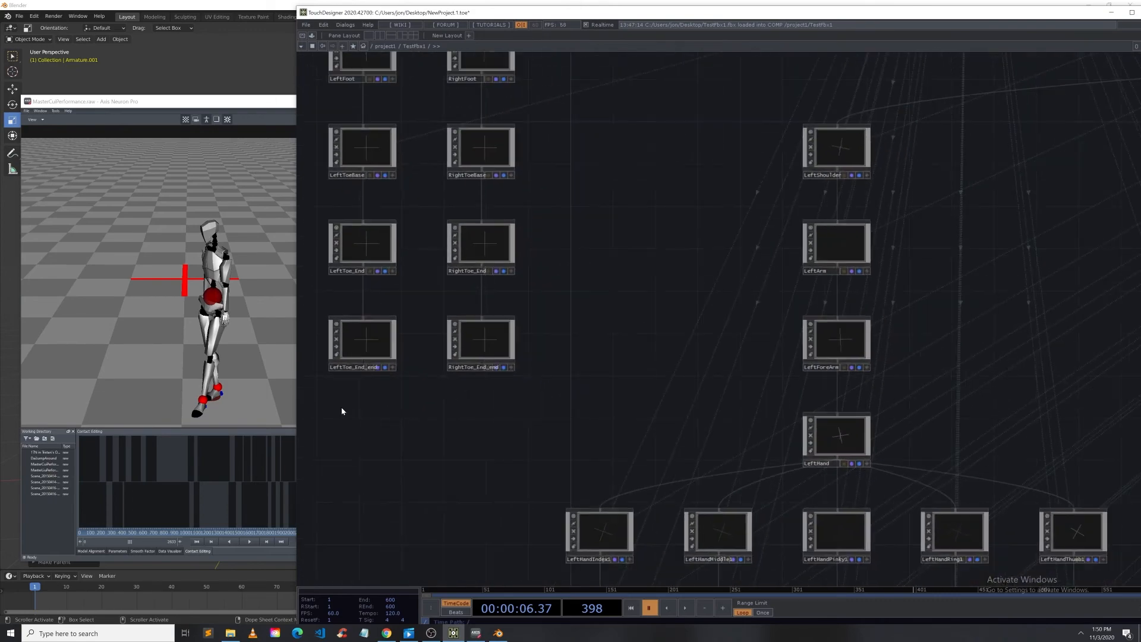
pyautogui.moveTo(797, 387); pyautogui.dragTo(397, 51)
pyautogui.scroll(-4, 645, 433)
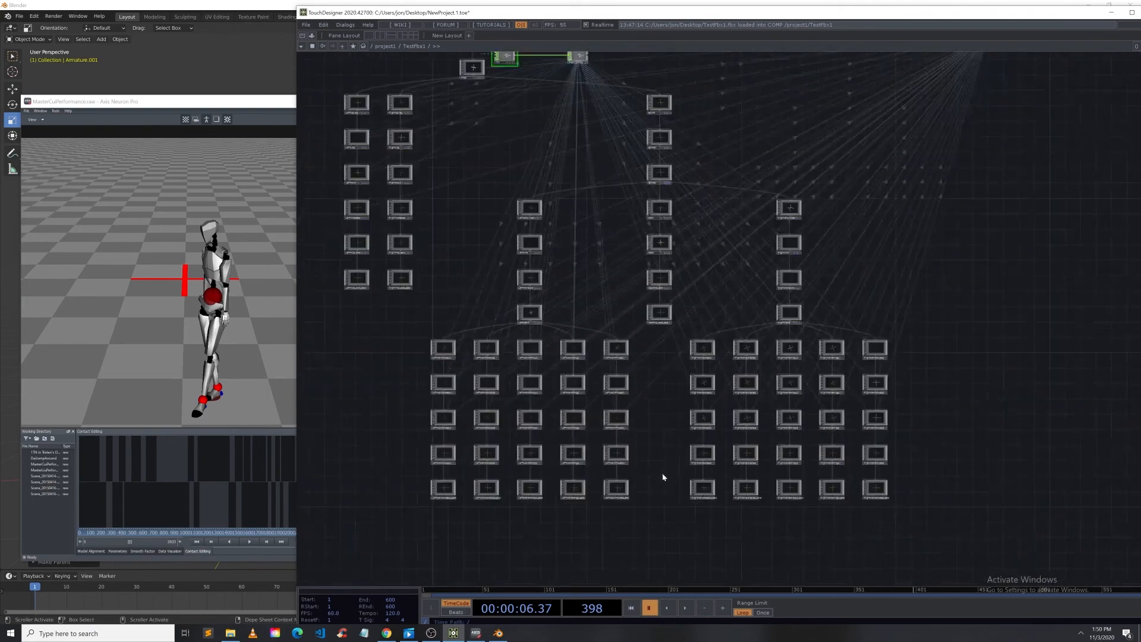
pyautogui.scroll(6, 726, 279)
pyautogui.scroll(-5, 680, 297)
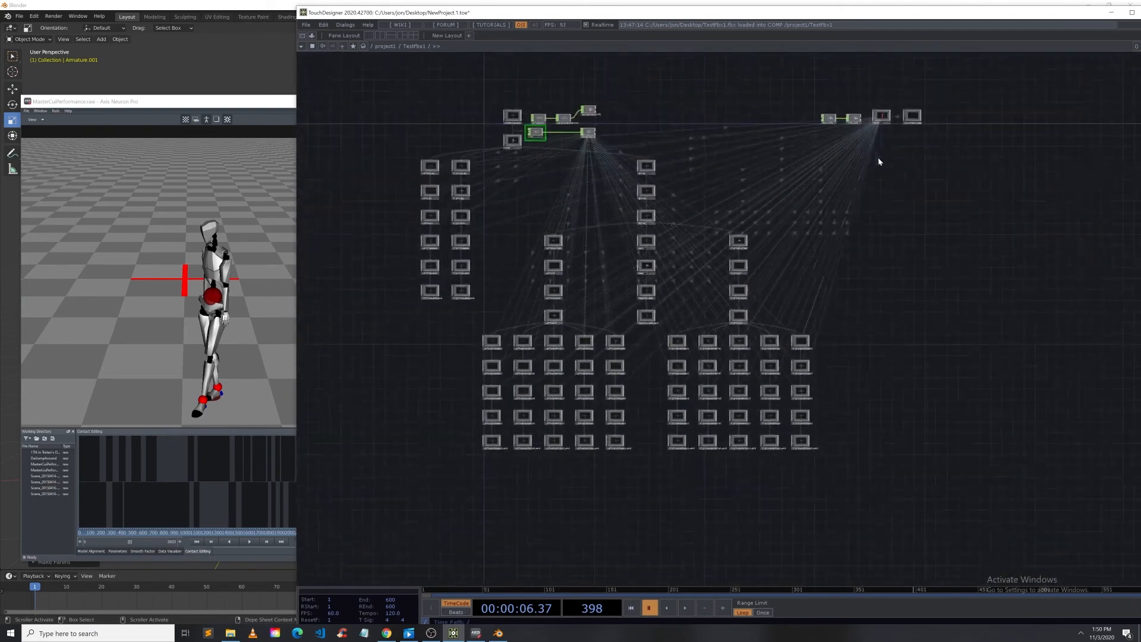
# Step: Switch to Blender, select the Ch20 mesh and review its list of vertex groups
pyautogui.click(496, 633)
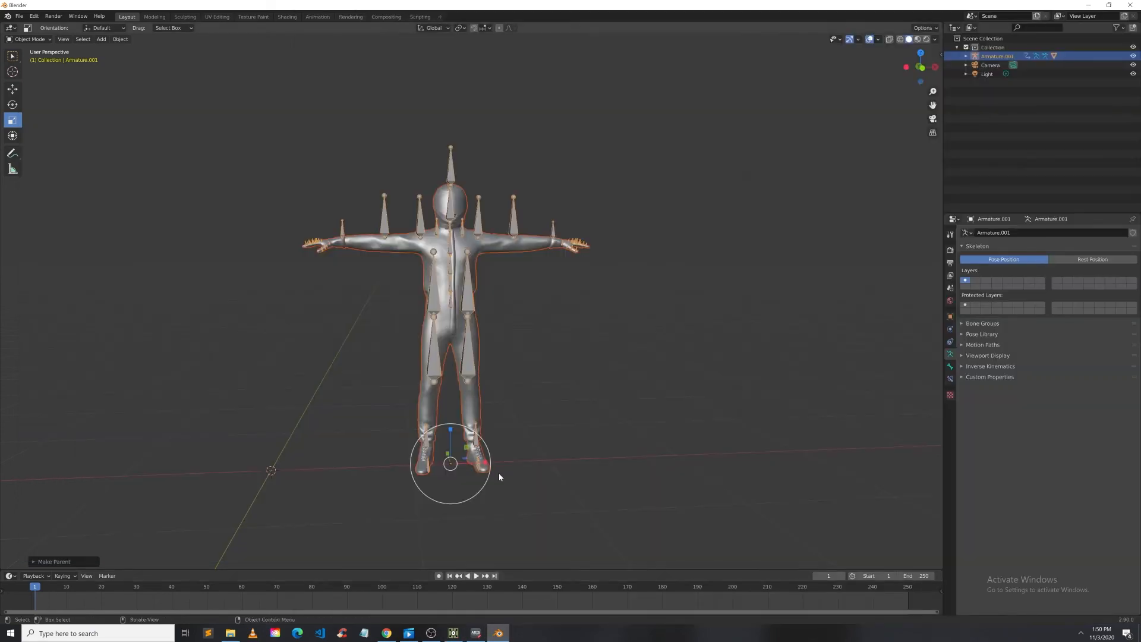
pyautogui.scroll(4, 498, 473)
pyautogui.moveTo(559, 480)
pyautogui.mouseDown(button='middle')
pyautogui.moveTo(566, 468)
pyautogui.moveTo(560, 493)
pyautogui.mouseUp(button='middle')
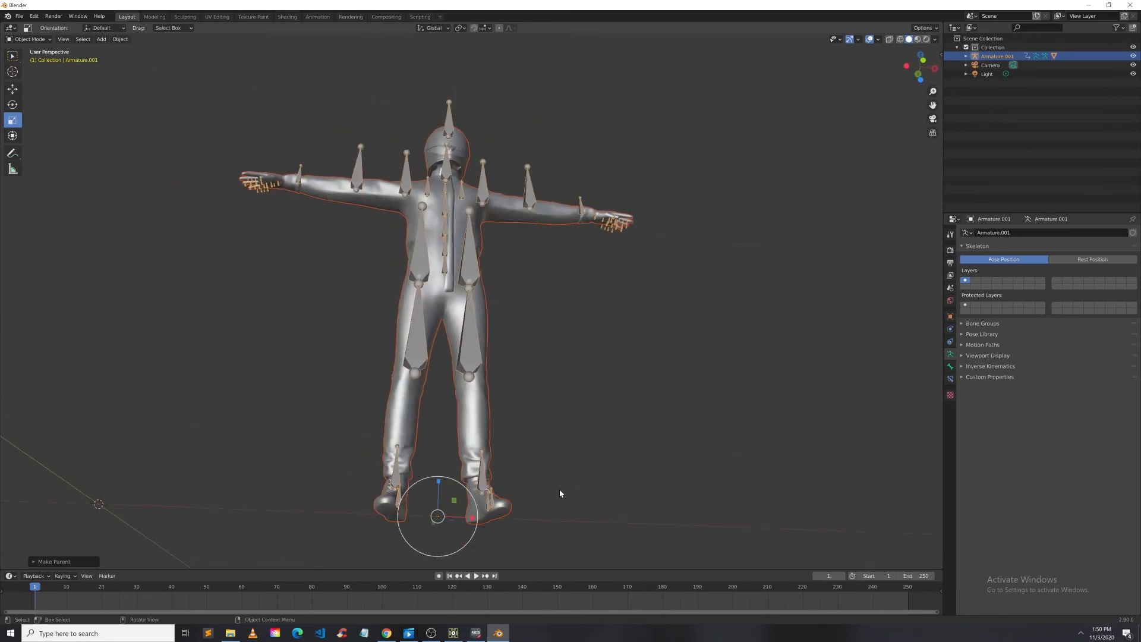
pyautogui.moveTo(572, 543); pyautogui.dragTo(552, 572)
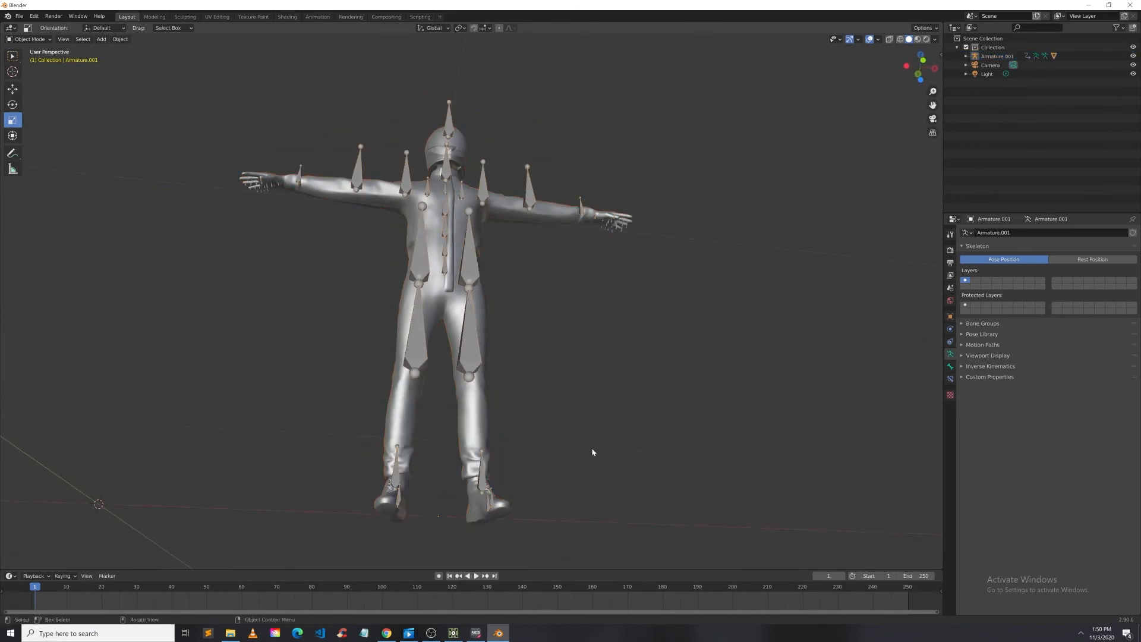
pyautogui.moveTo(589, 445); pyautogui.dragTo(577, 464, button='middle')
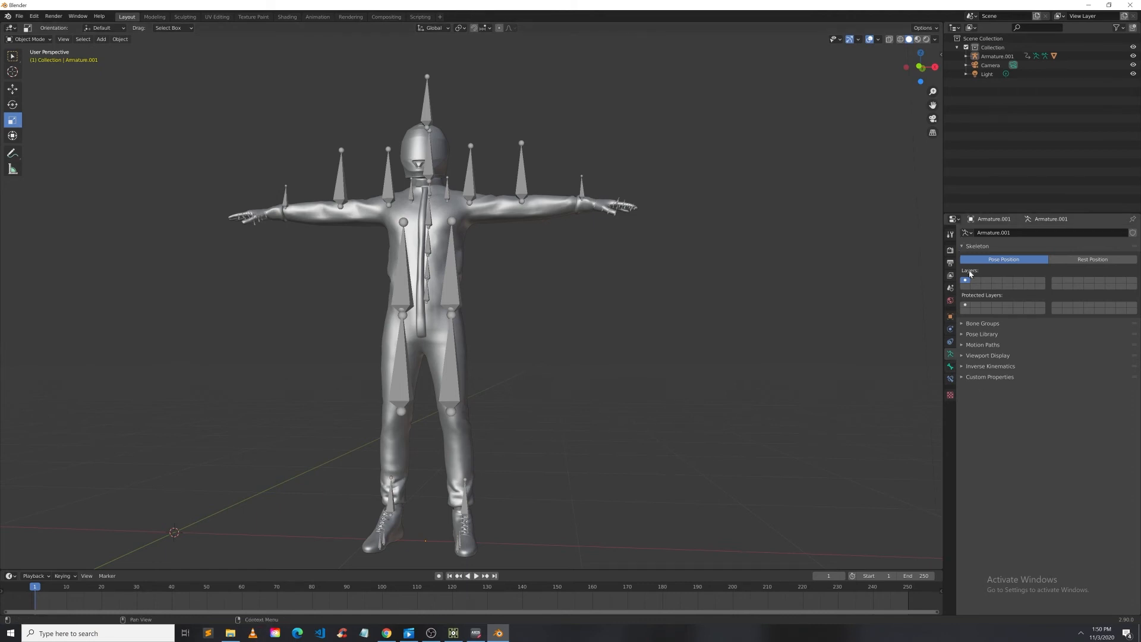
pyautogui.click(951, 366)
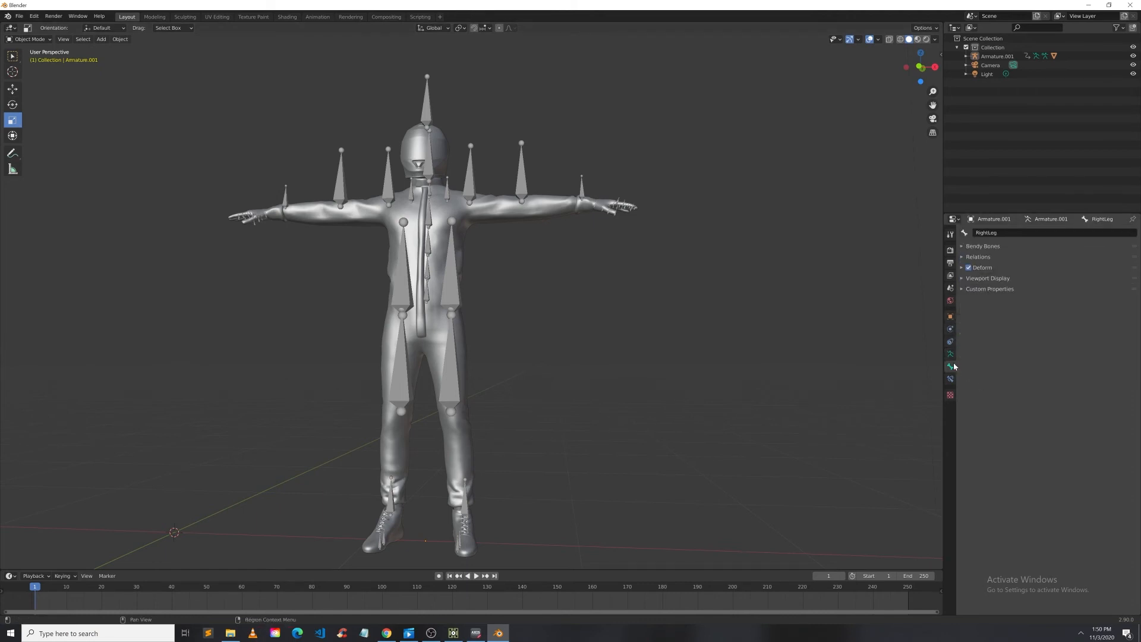
pyautogui.click(532, 218)
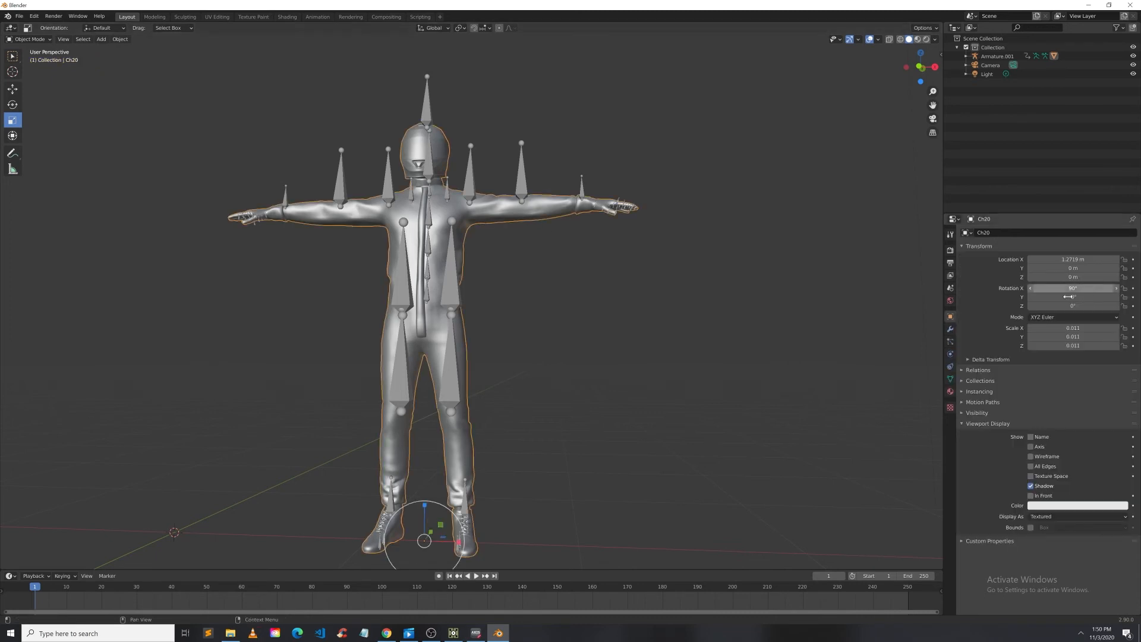
pyautogui.click(957, 380)
pyautogui.scroll(-3, 1031, 487)
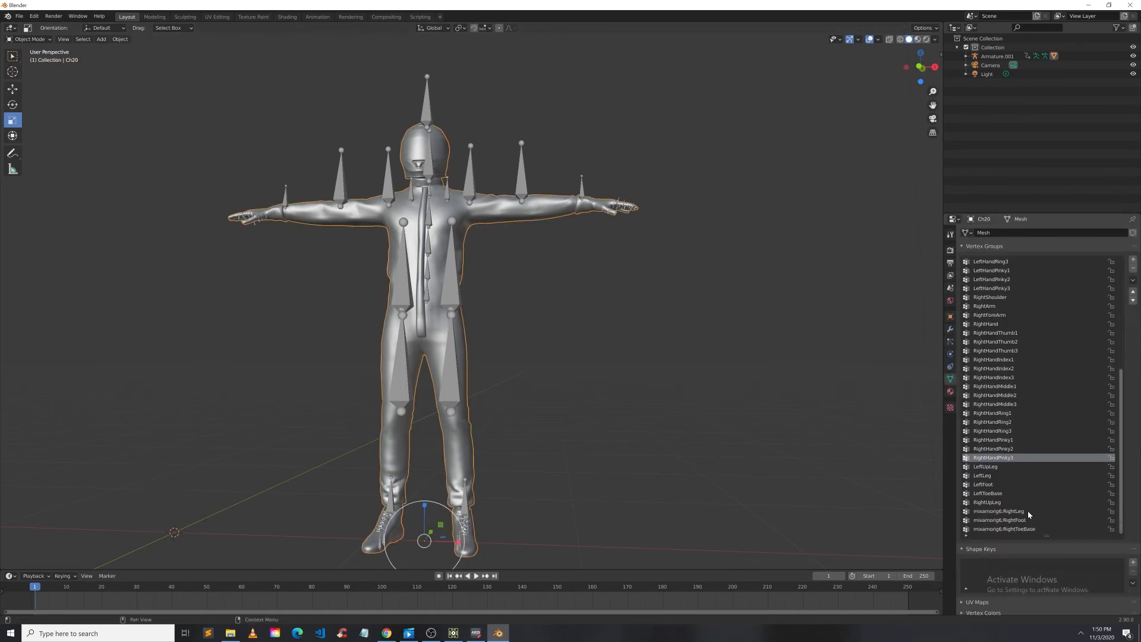
# Step: Rename the mixamorig6:RightLeg, RightFoot and RightToeBase vertex groups to RightLeg, RightFoot and RightToeBase
pyautogui.press('b')
pyautogui.moveTo(662, 492); pyautogui.dragTo(661, 487)
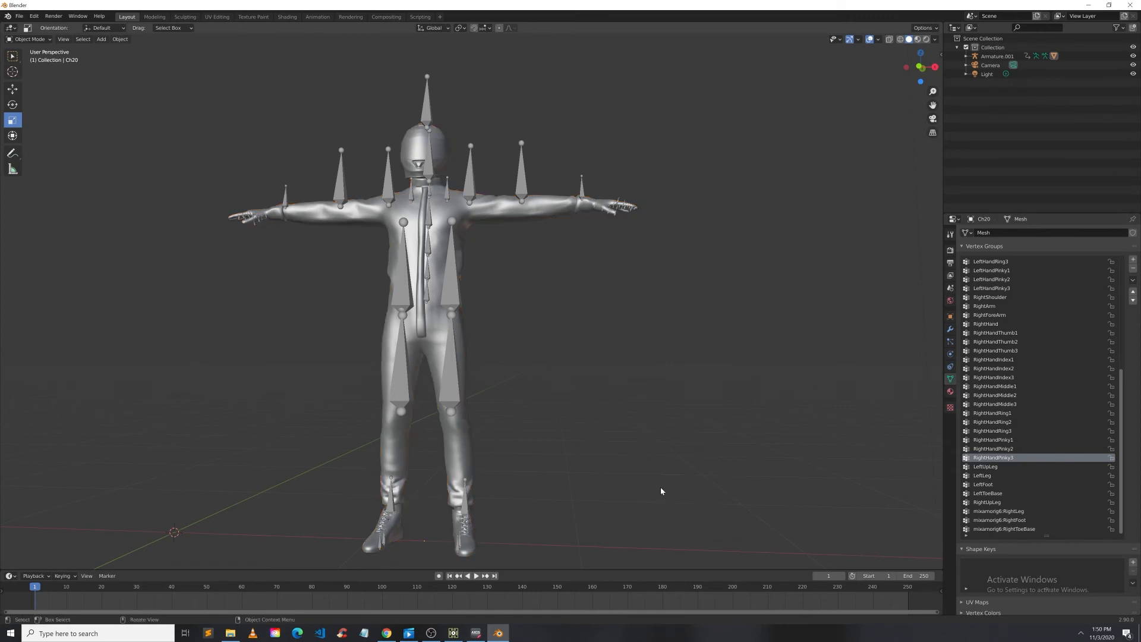
pyautogui.click(1004, 512)
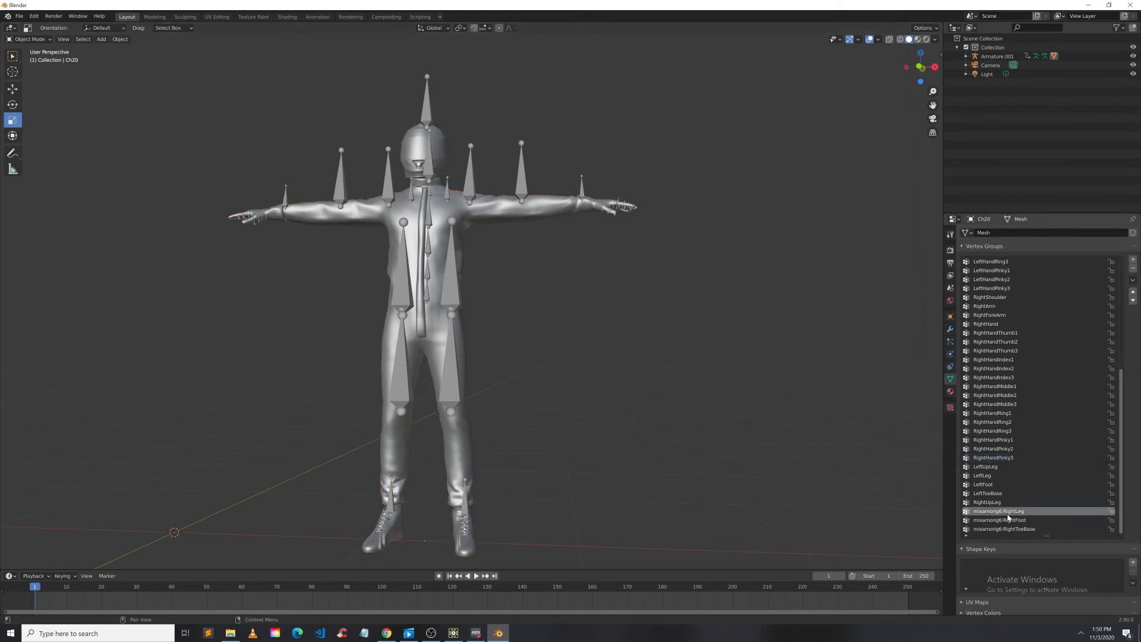
pyautogui.click(1020, 520)
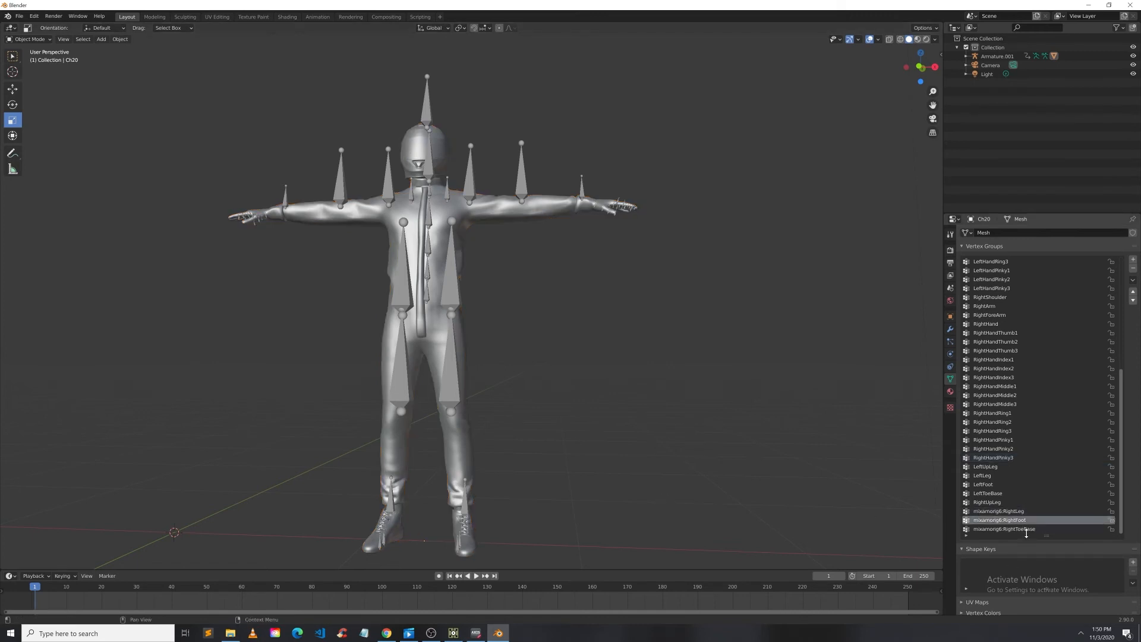
pyautogui.click(1027, 529)
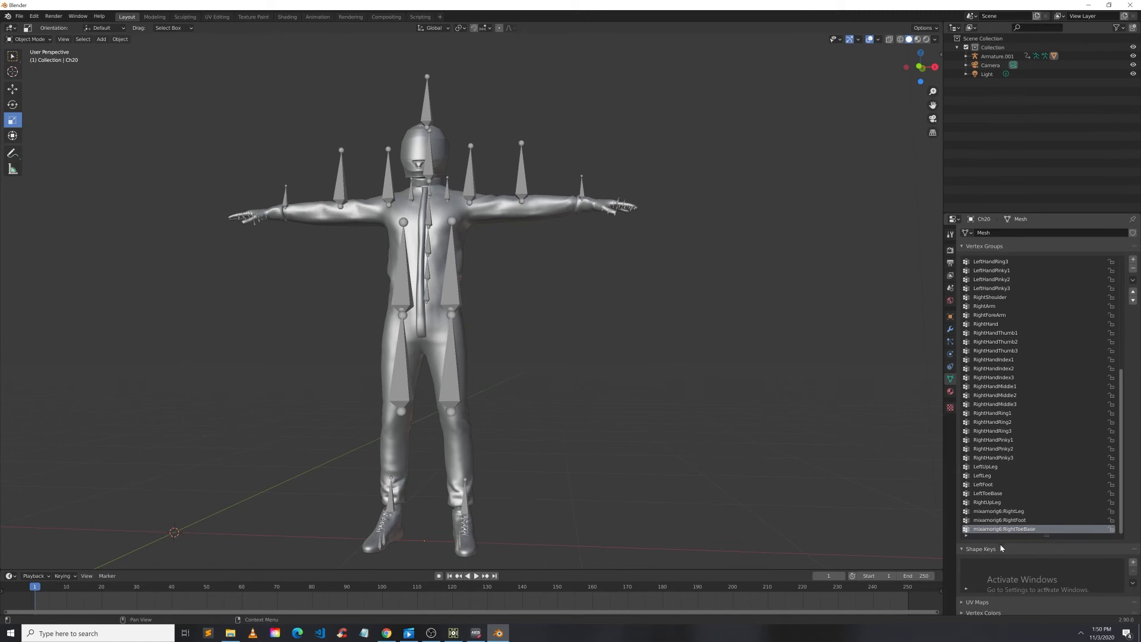
pyautogui.click(999, 512)
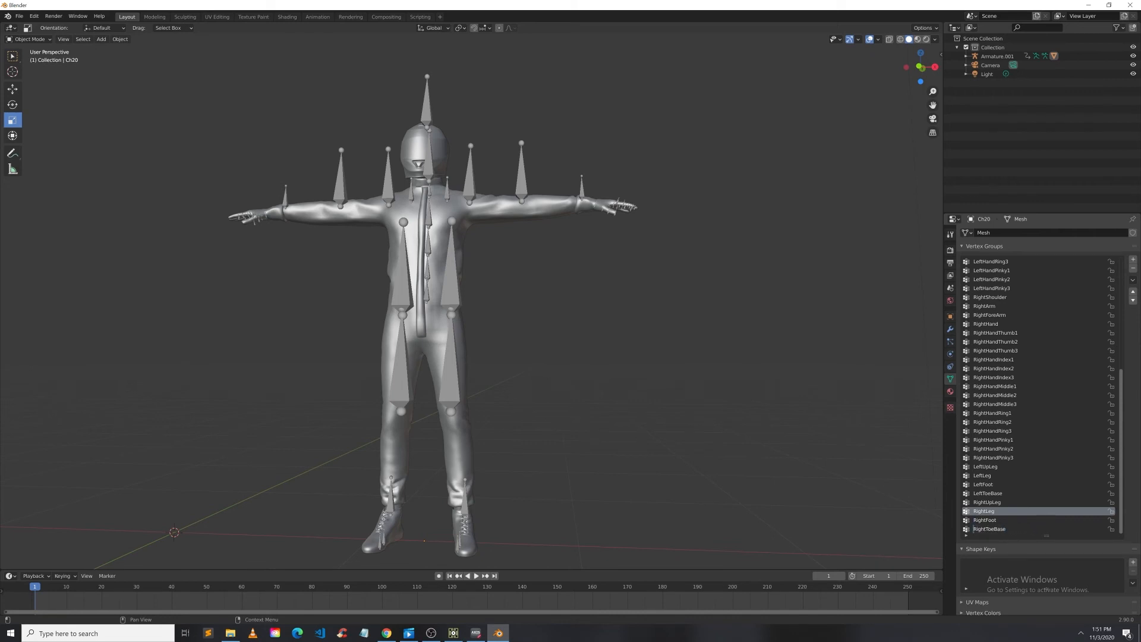
# Step: Export the Ch20 scene as FBX to the Desktop, overwriting TestFbx1.fbx
pyautogui.click(19, 16)
pyautogui.moveTo(51, 149)
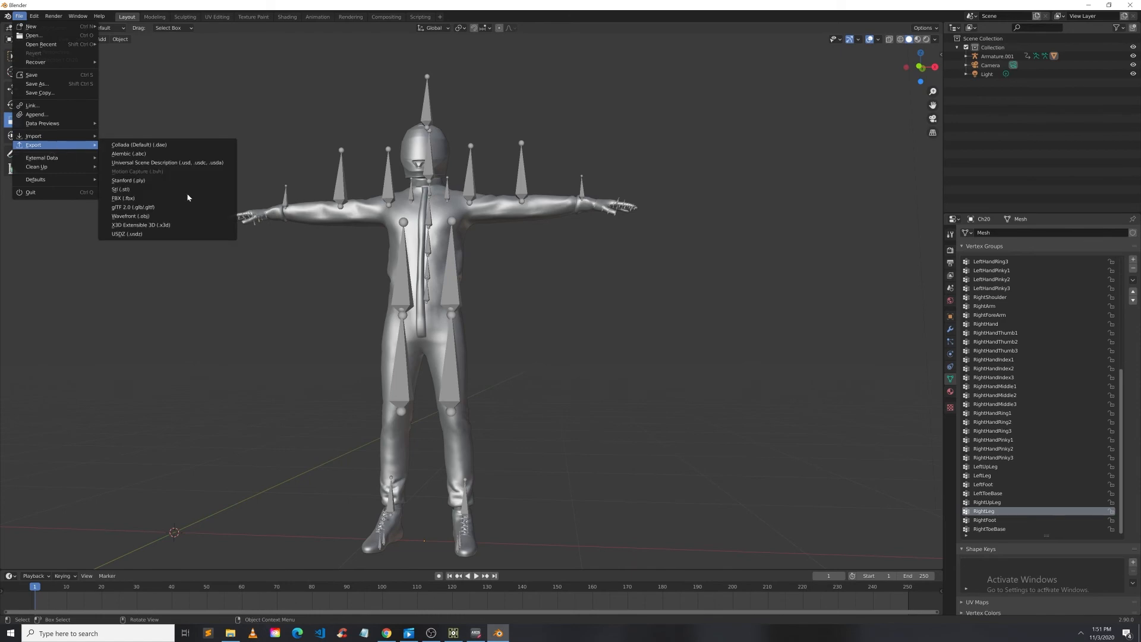
pyautogui.click(256, 195)
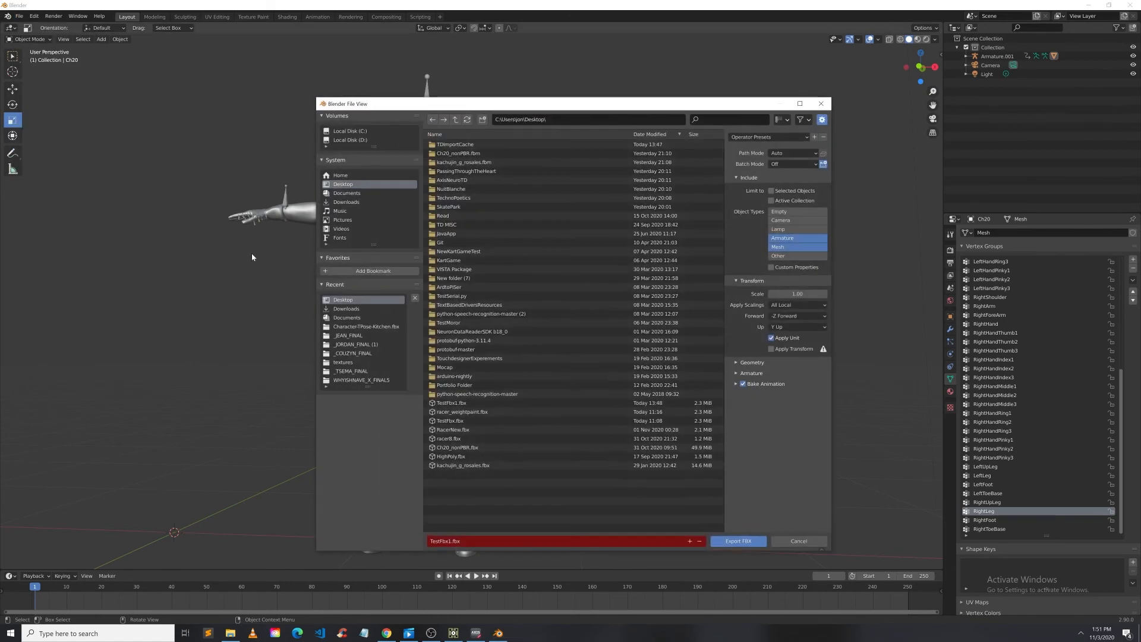
pyautogui.click(743, 542)
# Step: Switch to TouchDesigner and inspect the reloaded TestFbx1 component's parameters, its viewer and its inner network
pyautogui.click(461, 637)
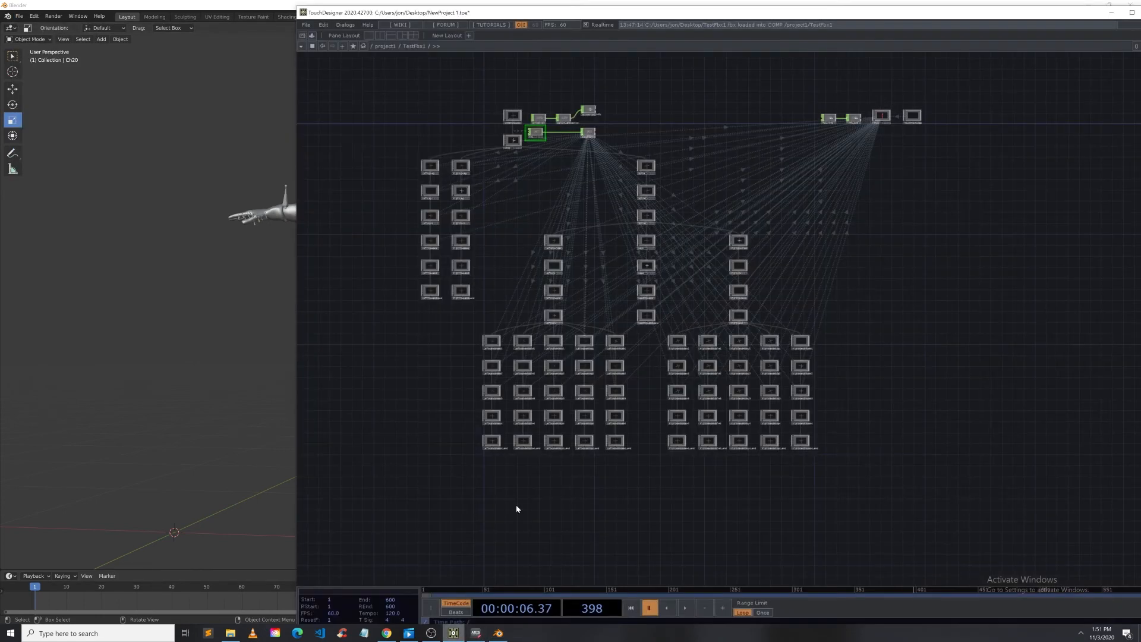
pyautogui.scroll(-6, 613, 312)
pyautogui.scroll(-3, 616, 376)
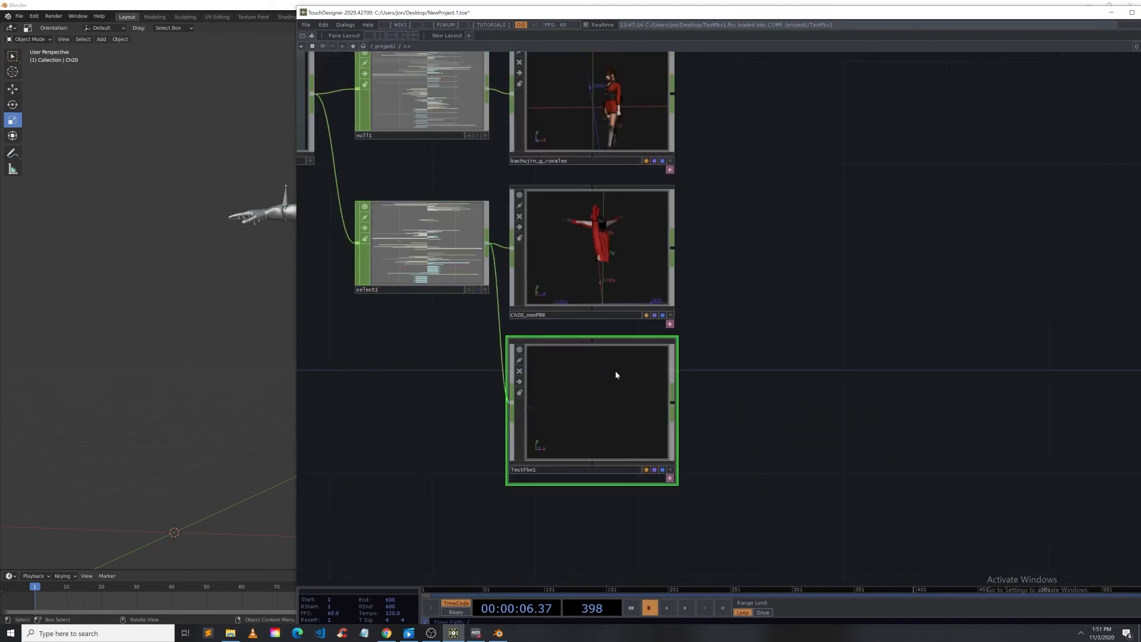
pyautogui.rightClick(616, 369)
pyautogui.click(674, 313)
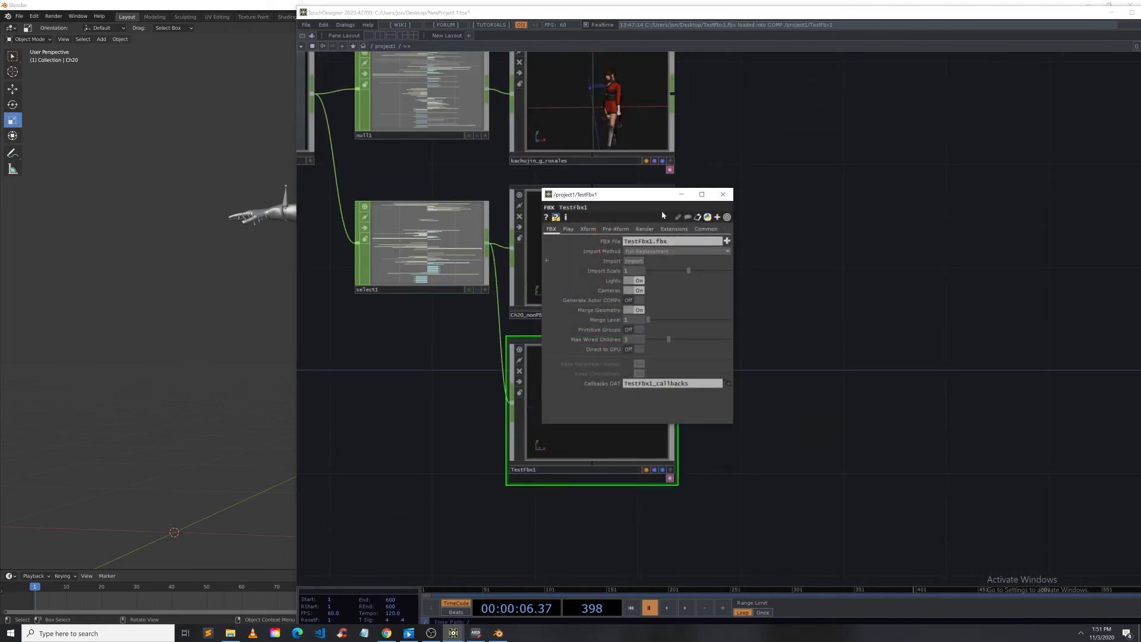
pyautogui.moveTo(600, 198); pyautogui.dragTo(765, 193)
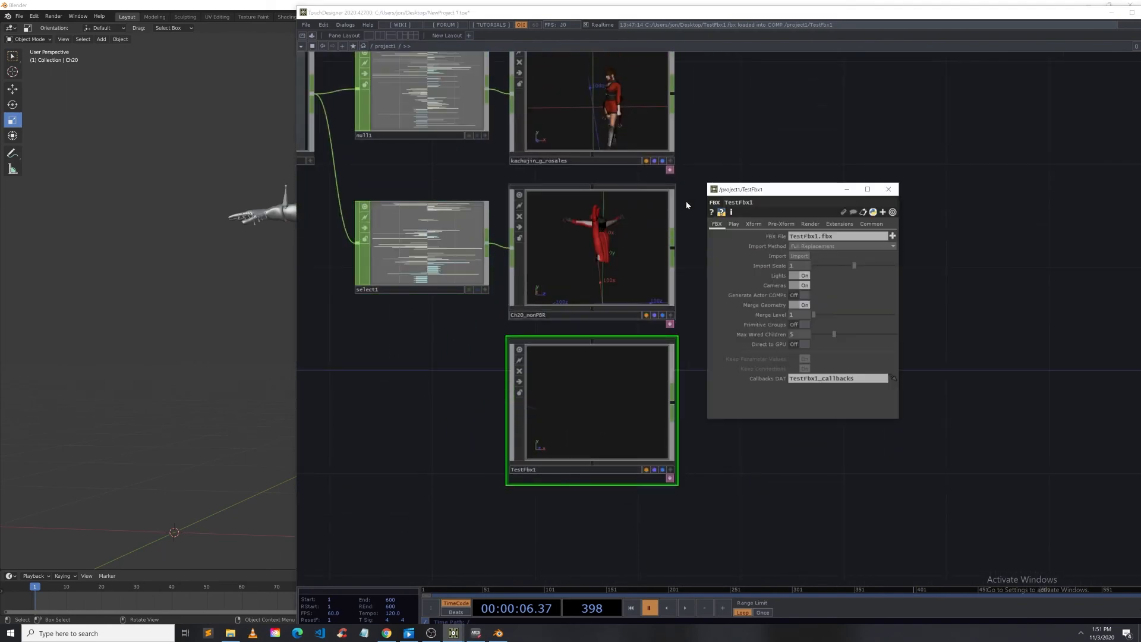
pyautogui.click(587, 442)
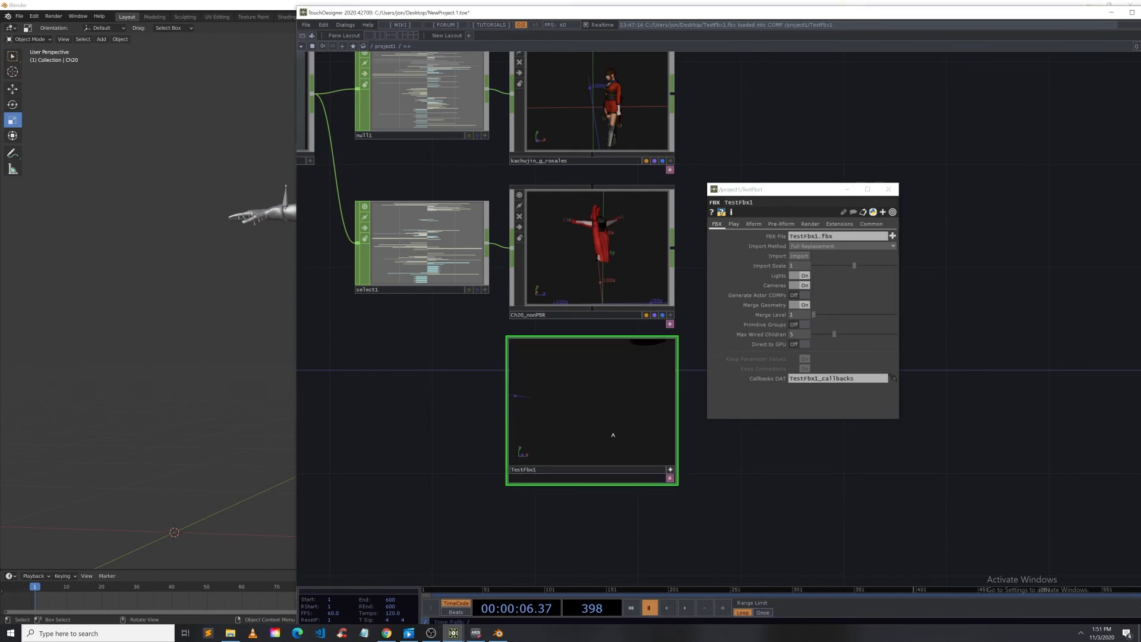
pyautogui.press('h')
pyautogui.scroll(5, 587, 431)
pyautogui.scroll(-5, 587, 431)
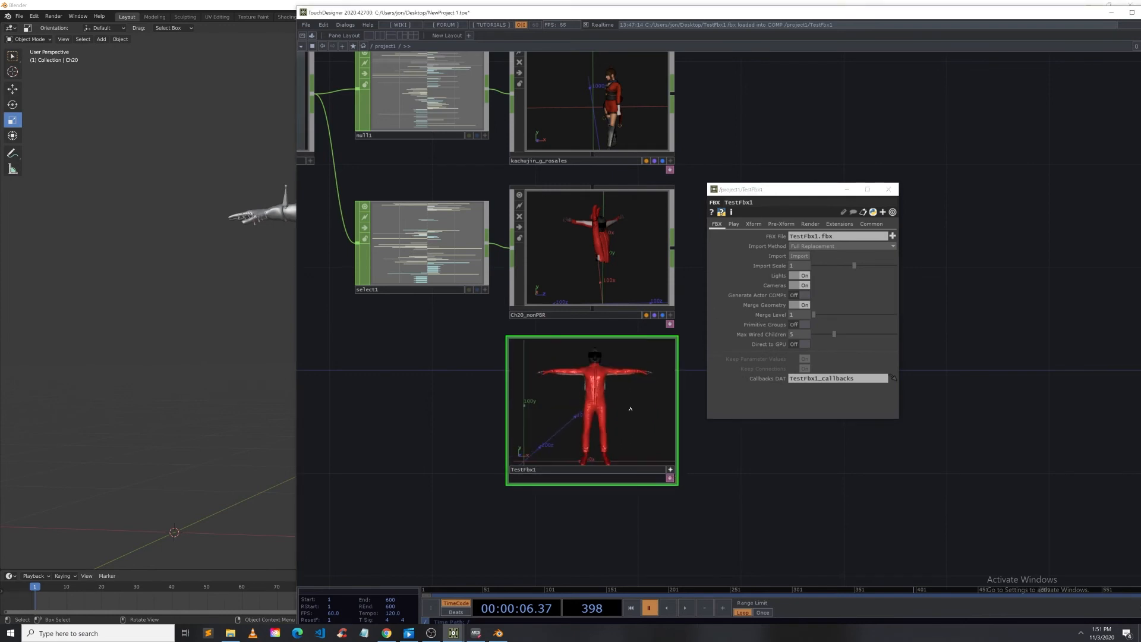
pyautogui.click(889, 189)
pyautogui.scroll(5, 574, 418)
pyautogui.scroll(-5, 574, 418)
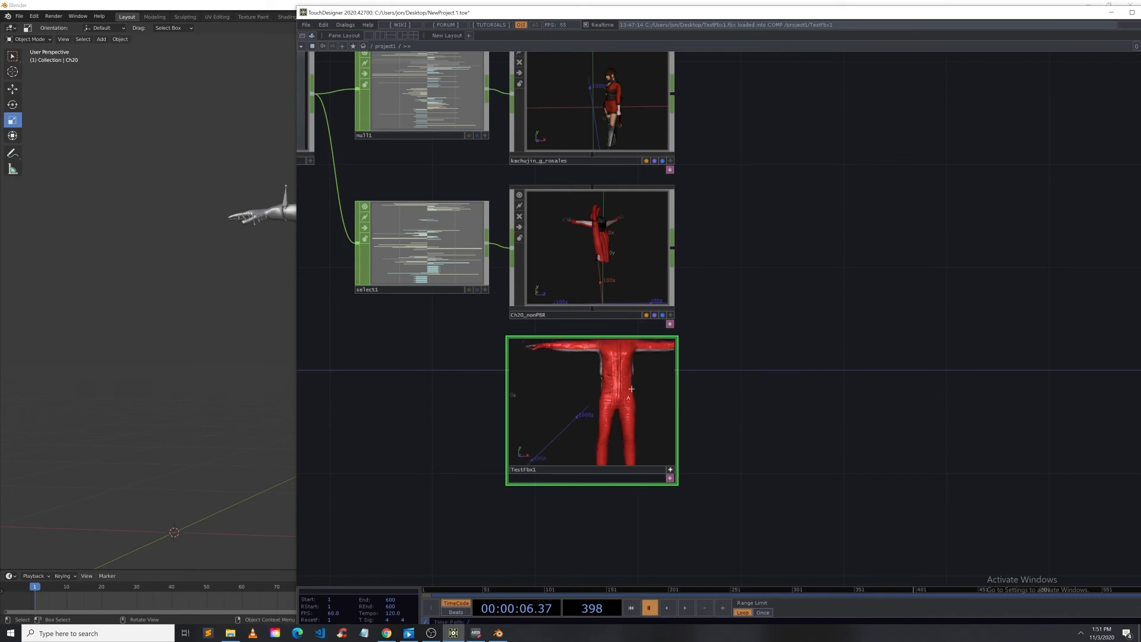
pyautogui.click(671, 469)
pyautogui.scroll(8, 629, 450)
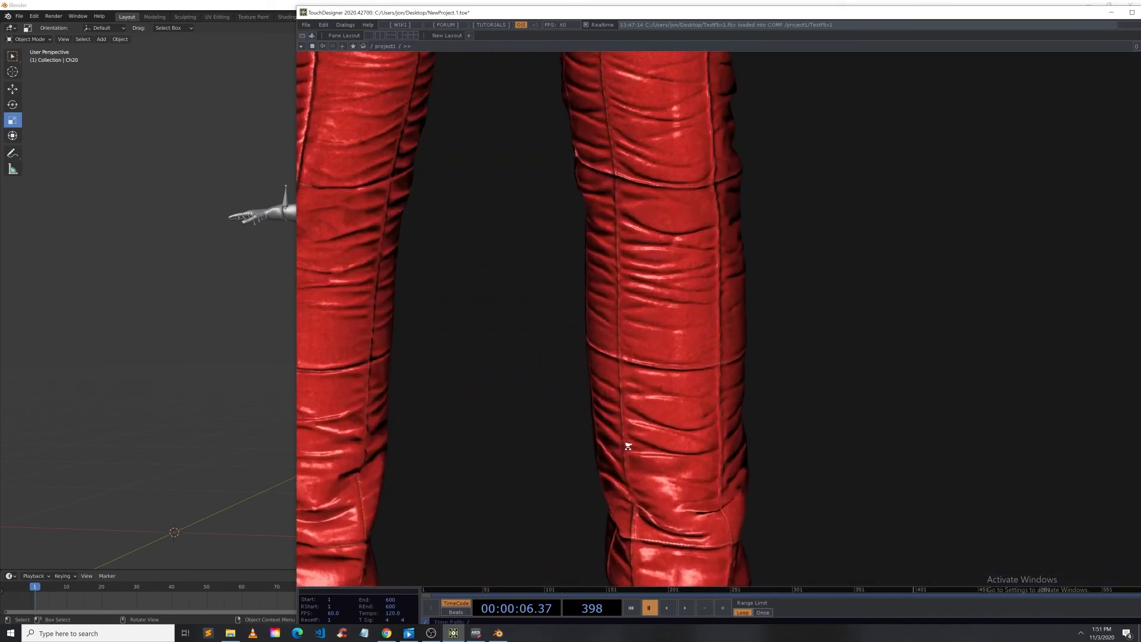
pyautogui.press('h')
pyautogui.rightClick(548, 129)
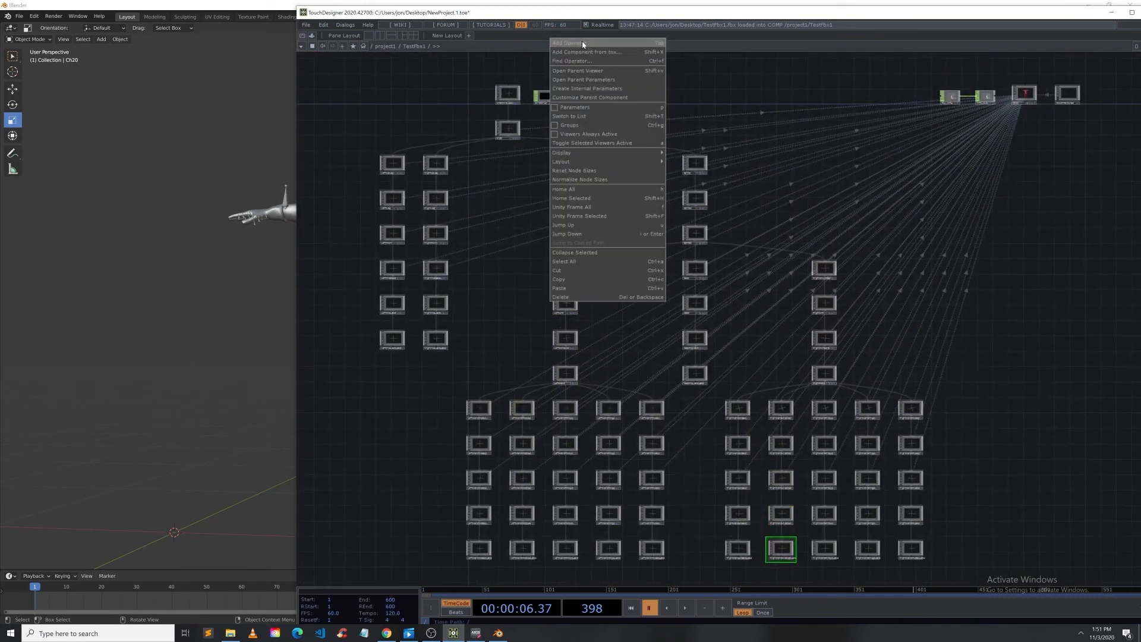
pyautogui.click(582, 43)
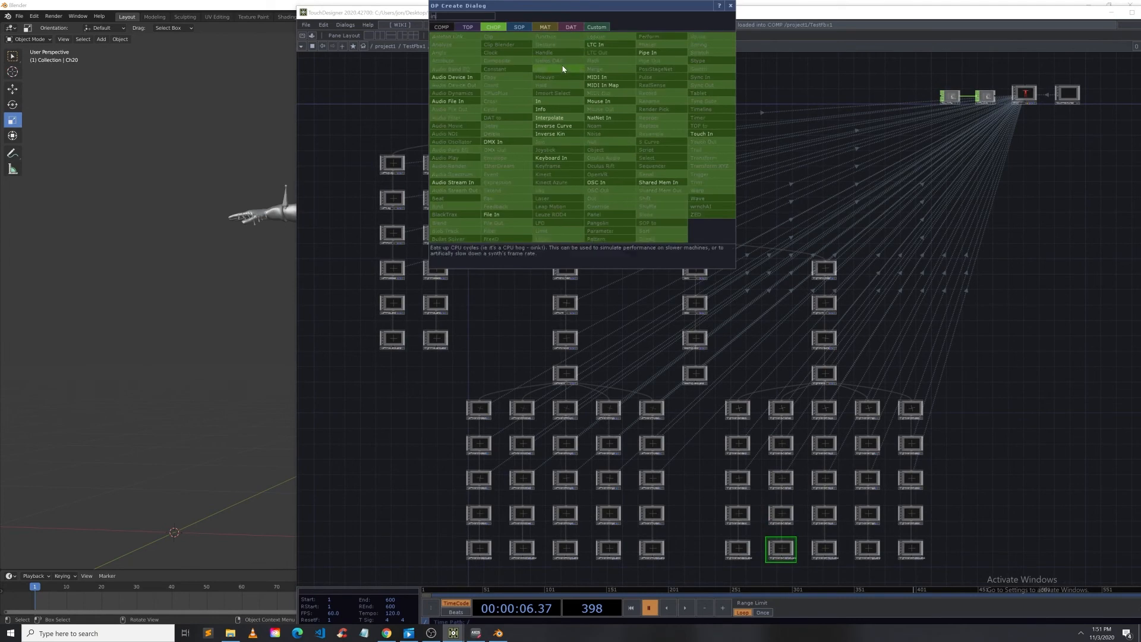
pyautogui.click(551, 102)
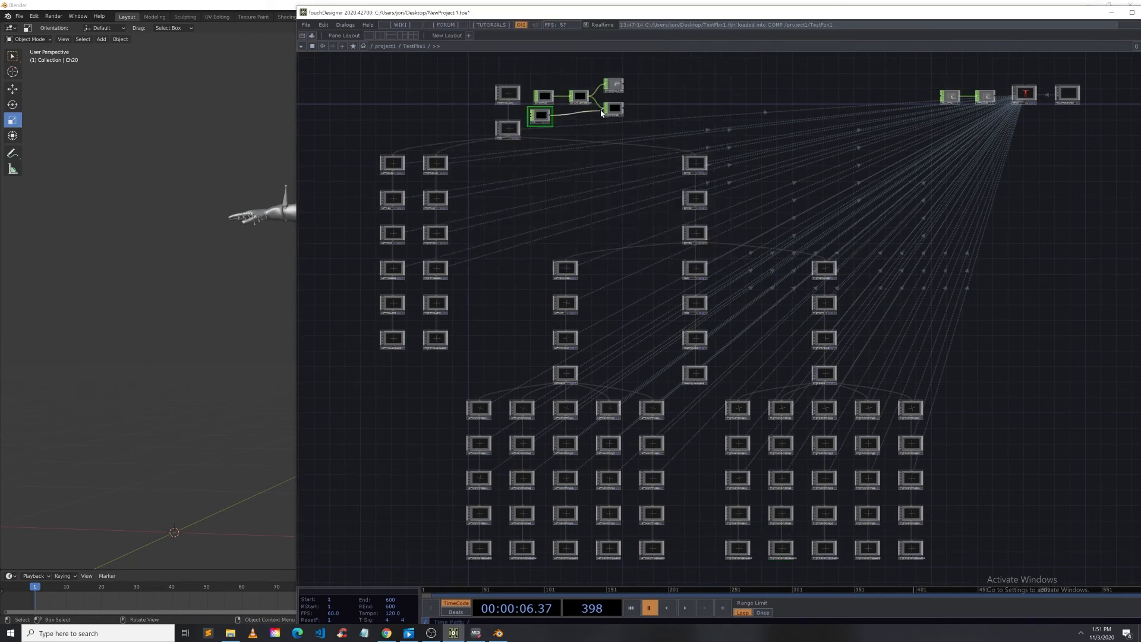
# Step: Return to the parent network and orbit the TestFbx1 viewer to inspect the rig from different angles
pyautogui.press('u')
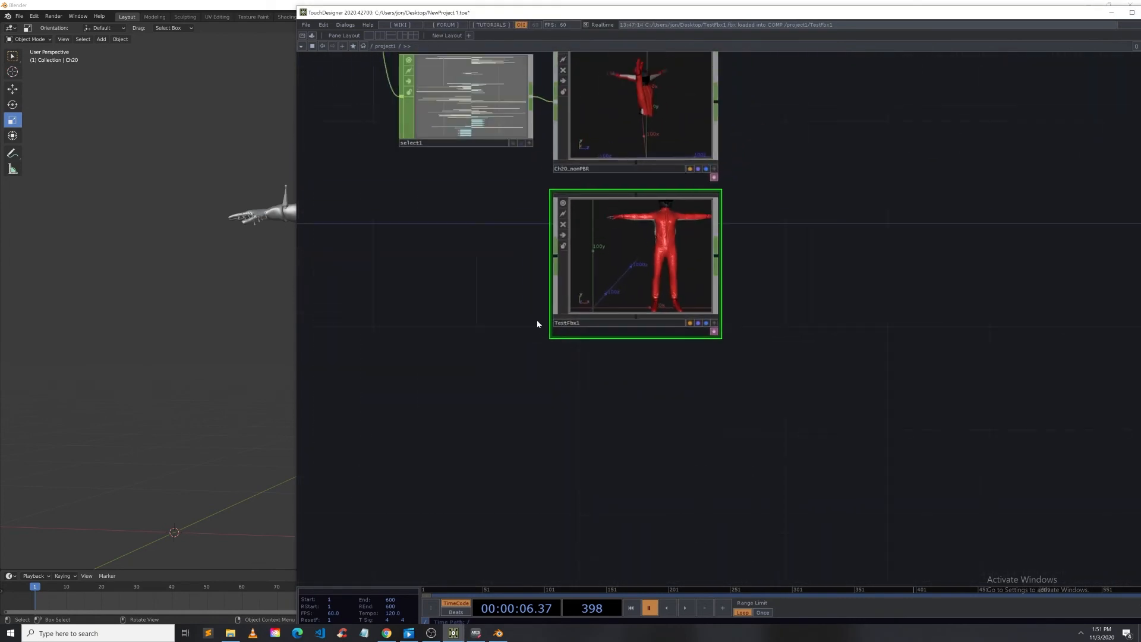
pyautogui.moveTo(532, 101); pyautogui.dragTo(558, 257)
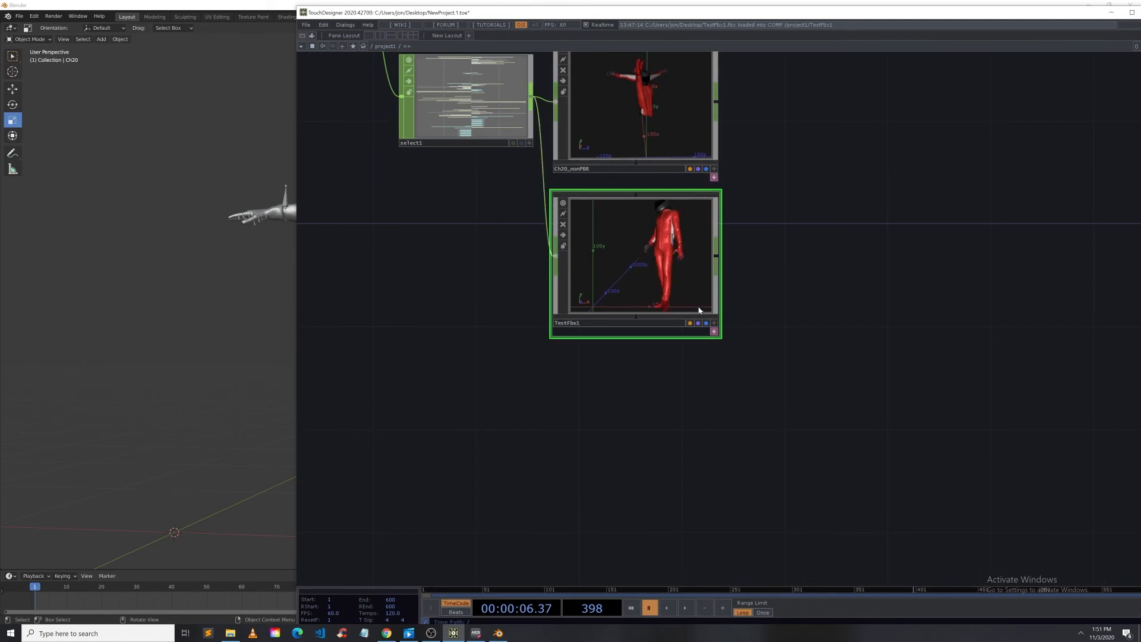
pyautogui.click(713, 323)
pyautogui.moveTo(651, 284); pyautogui.dragTo(674, 244)
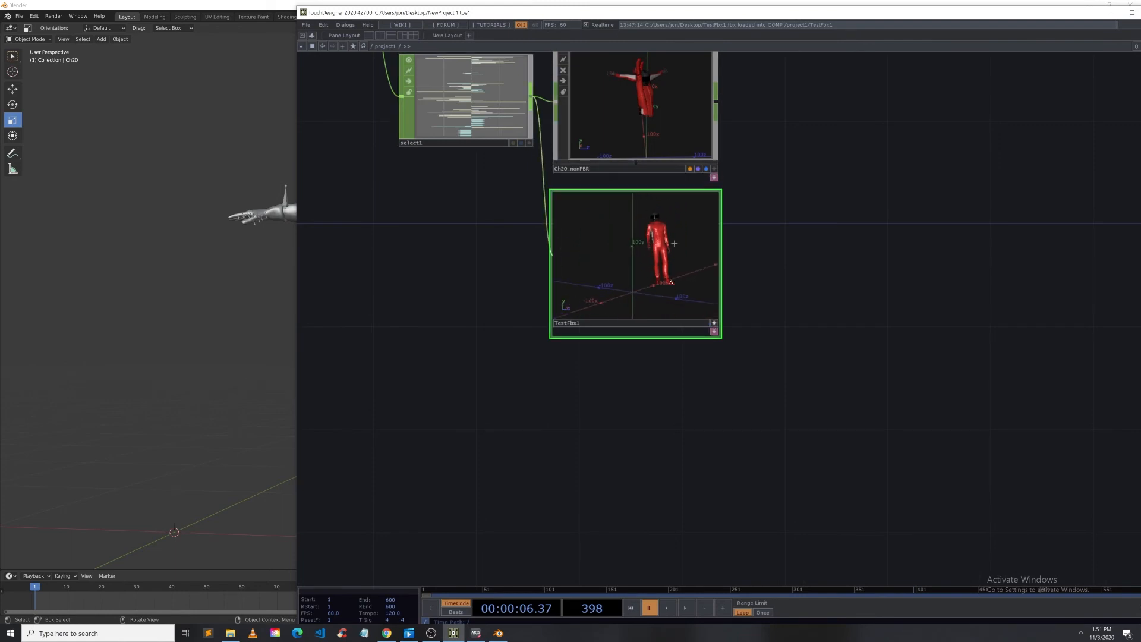
# Step: Play the take in Axis Neuron Pro and compare its motion with the TestFbx1 rig in the viewer
pyautogui.click(476, 634)
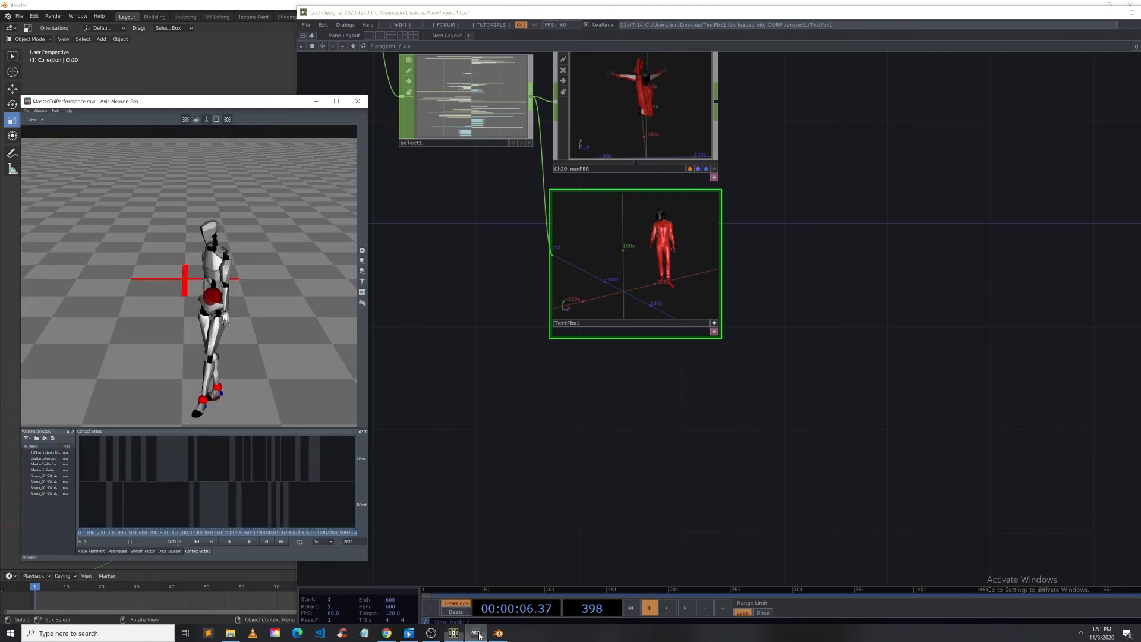
pyautogui.click(253, 543)
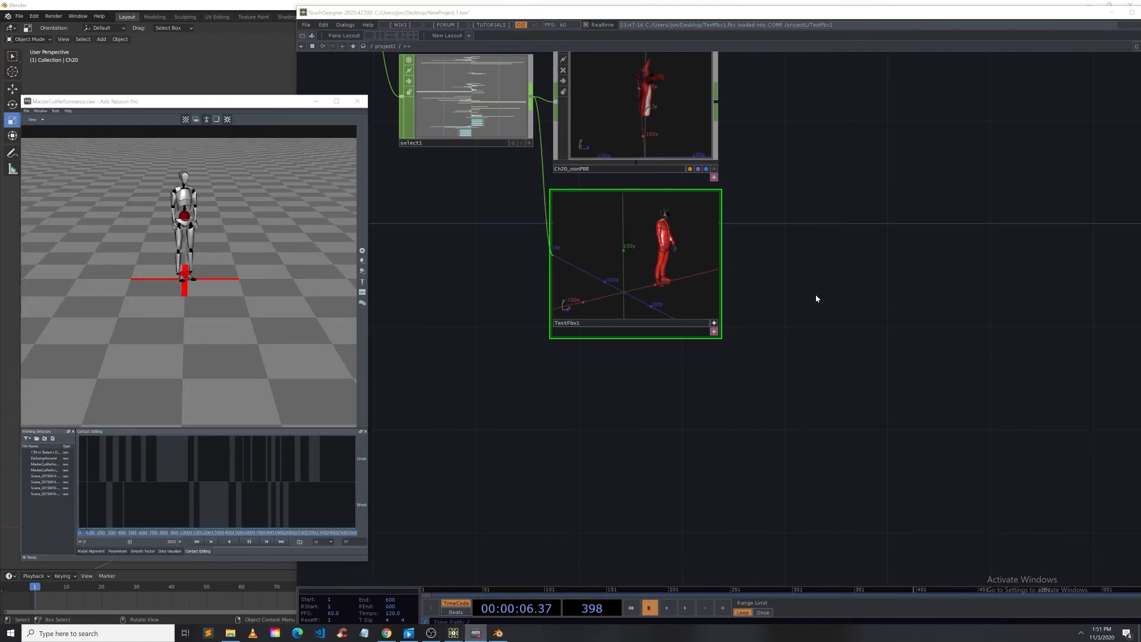
pyautogui.click(816, 294)
pyautogui.scroll(-3, 824, 295)
pyautogui.scroll(5, 824, 295)
pyautogui.moveTo(809, 241); pyautogui.dragTo(792, 380, button='right')
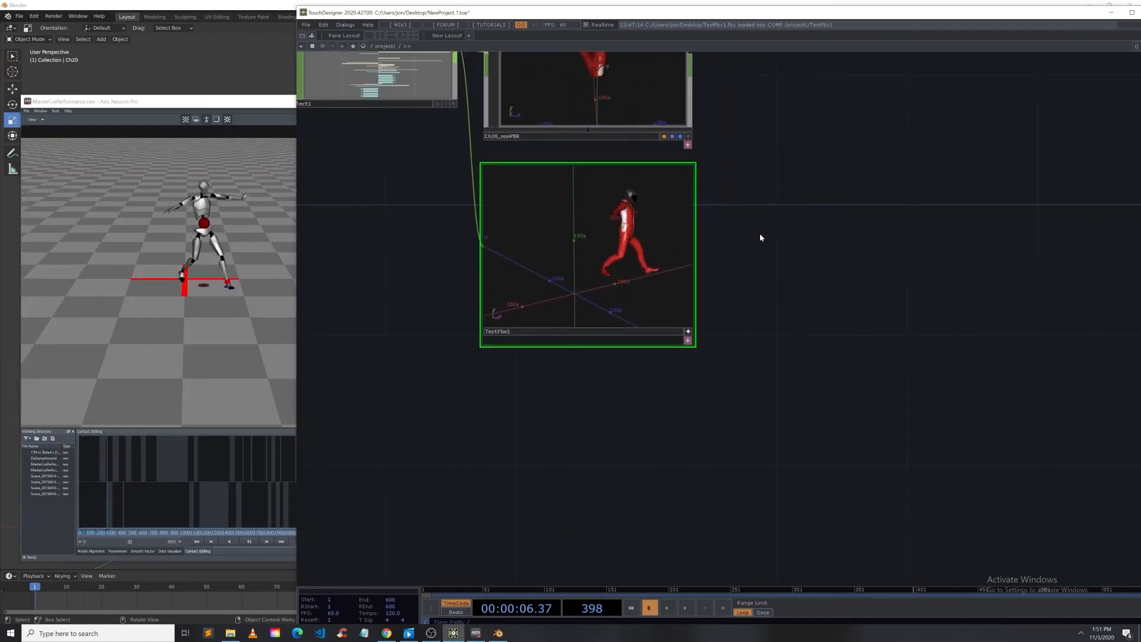
pyautogui.moveTo(678, 268); pyautogui.dragTo(633, 288)
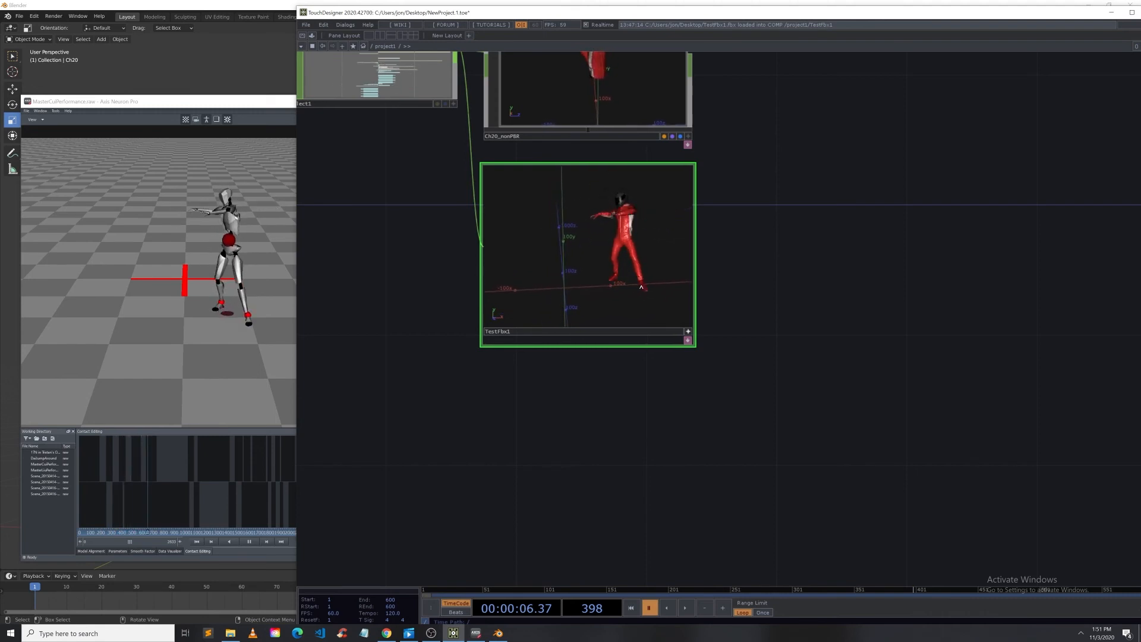
pyautogui.moveTo(633, 287); pyautogui.dragTo(607, 278)
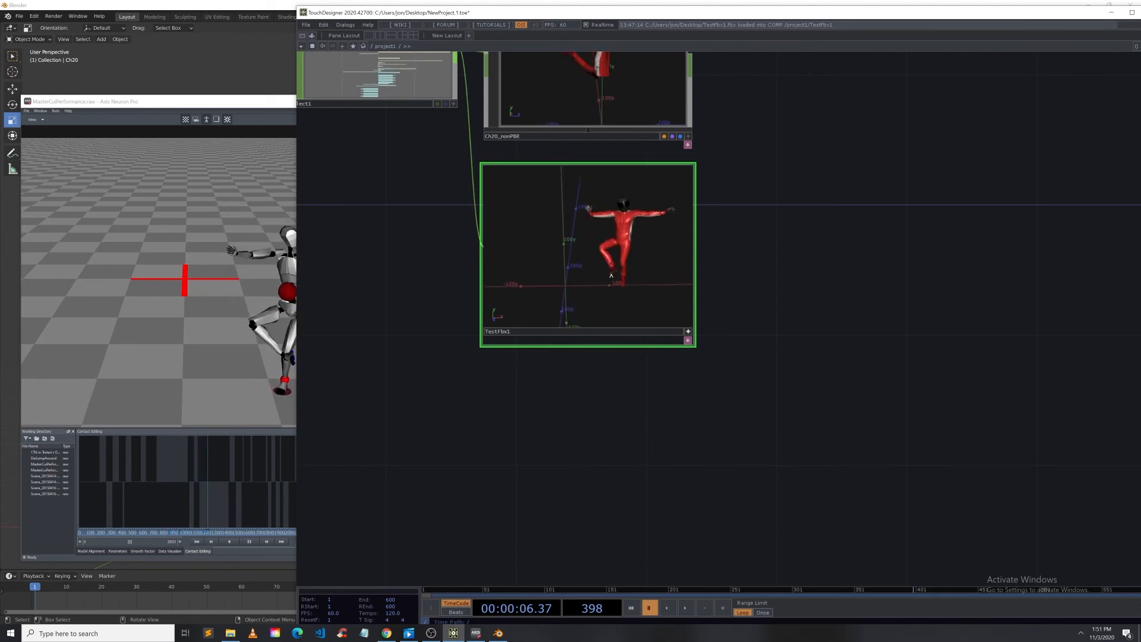
# Step: Enter TestFbx1, select all its bone nodes and view their parameters before returning to the parent network
pyautogui.click(688, 332)
pyautogui.scroll(10, 613, 241)
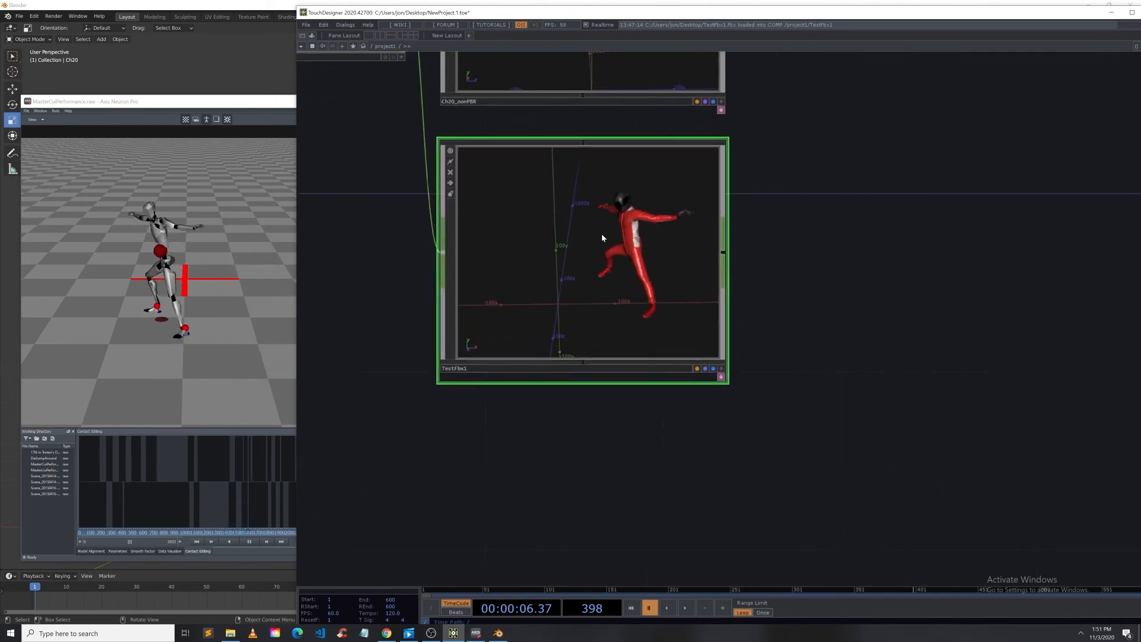
pyautogui.scroll(5, 615, 233)
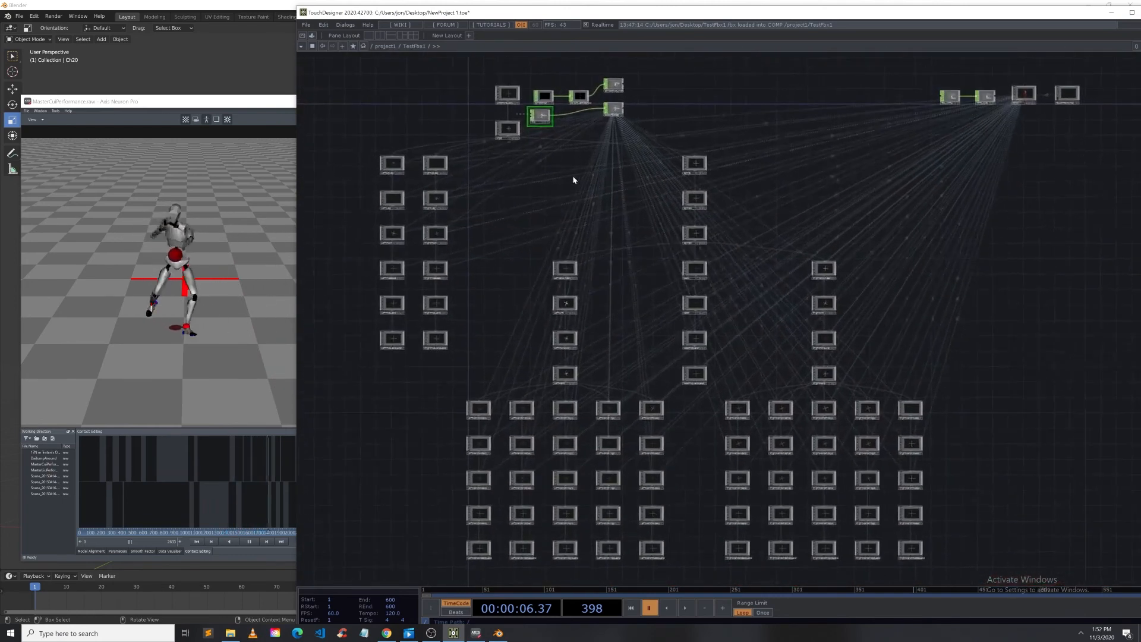
pyautogui.moveTo(555, 136); pyautogui.dragTo(560, 95)
pyautogui.moveTo(369, 116); pyautogui.dragTo(828, 480)
pyautogui.press('p')
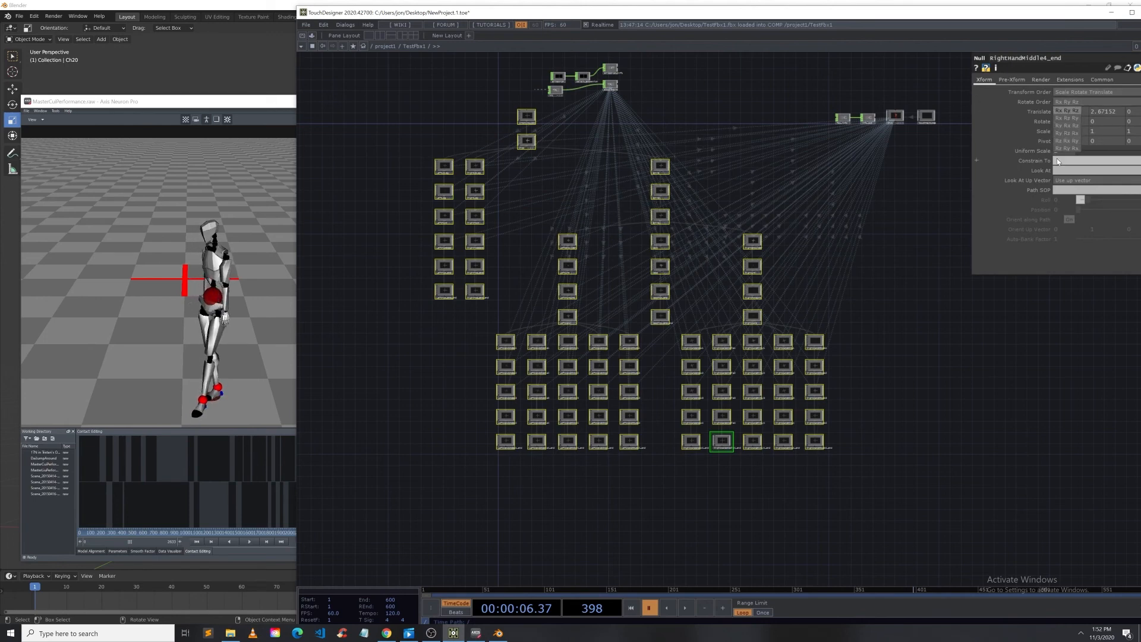
pyautogui.press('u')
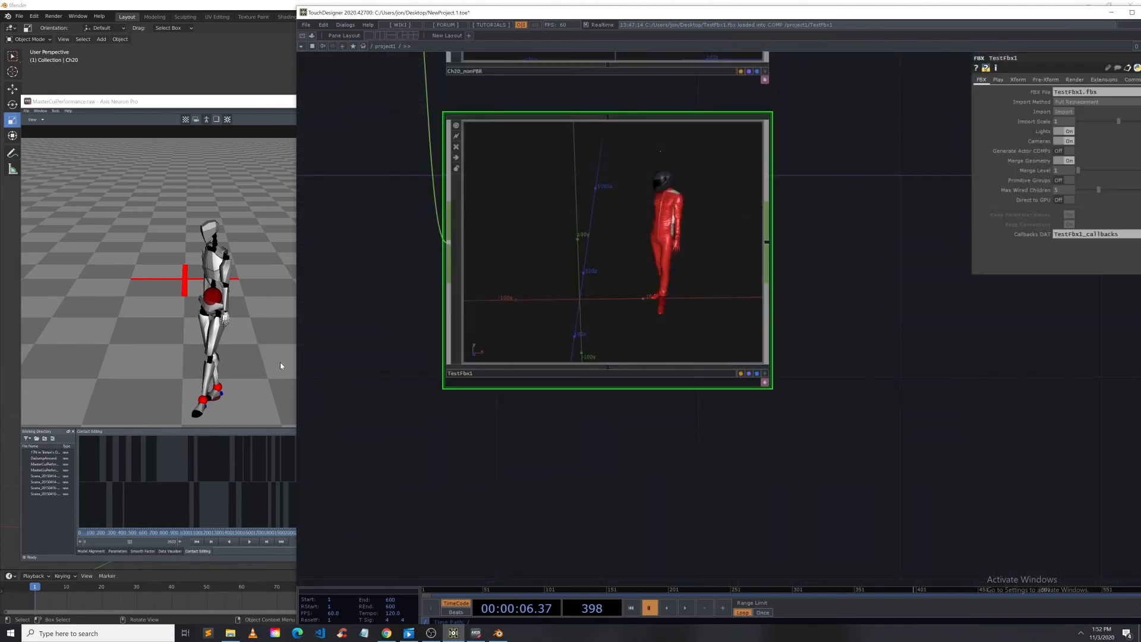
# Step: Replay the Axis Neuron take and watch the TestFbx1 rig beside the select1 channels
pyautogui.click(250, 541)
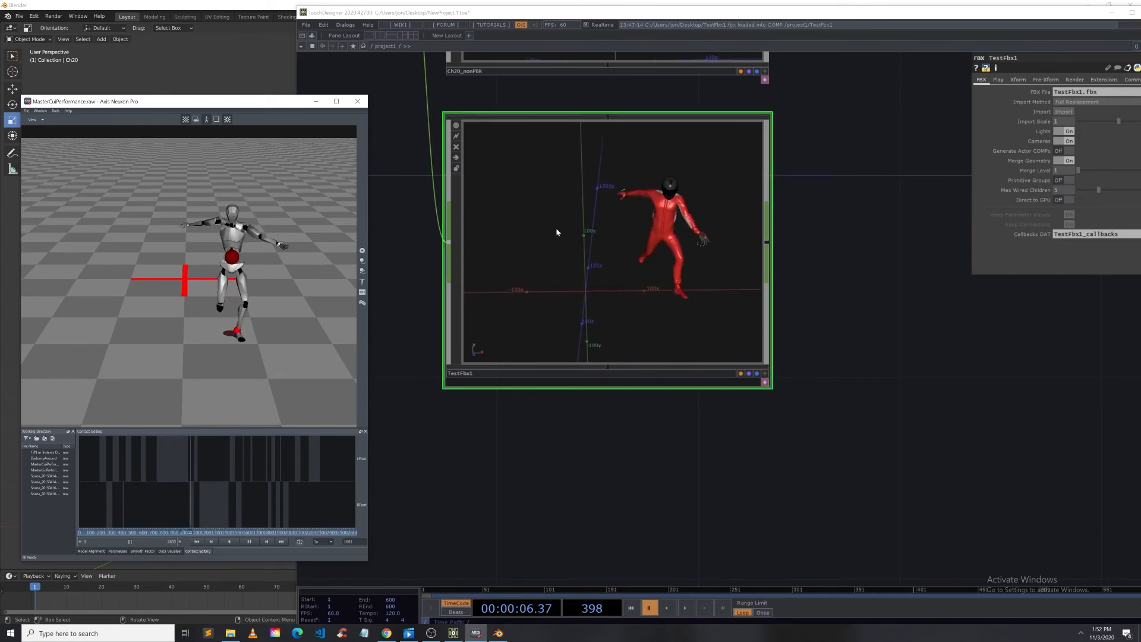
pyautogui.moveTo(689, 480); pyautogui.dragTo(718, 482)
pyautogui.scroll(-4, 717, 482)
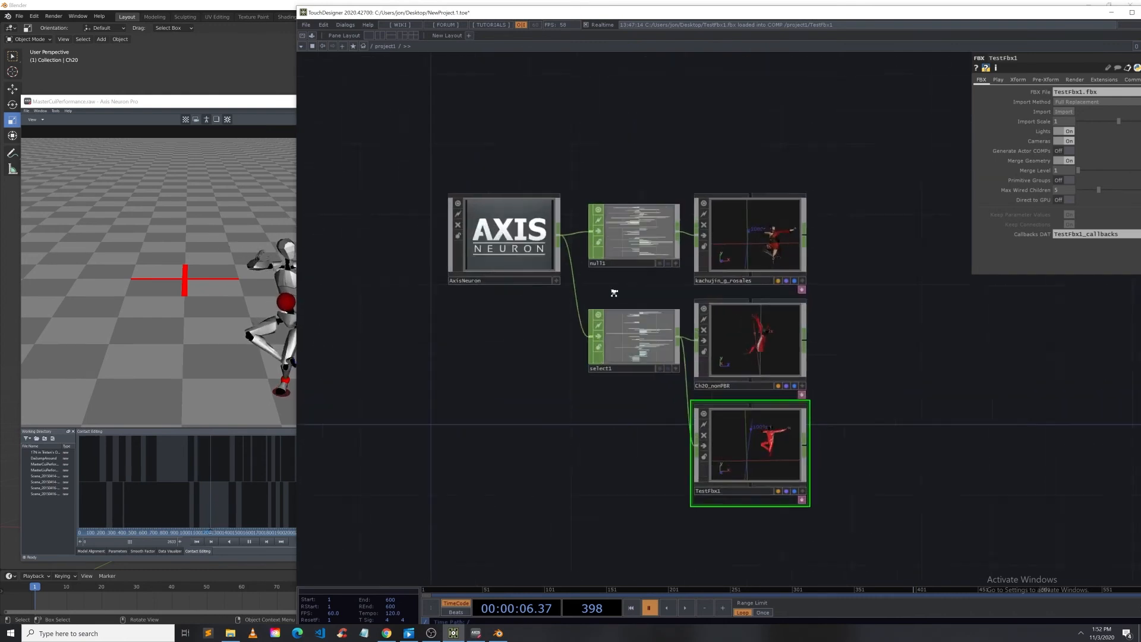
pyautogui.scroll(6, 612, 293)
pyautogui.moveTo(540, 492); pyautogui.dragTo(354, 364)
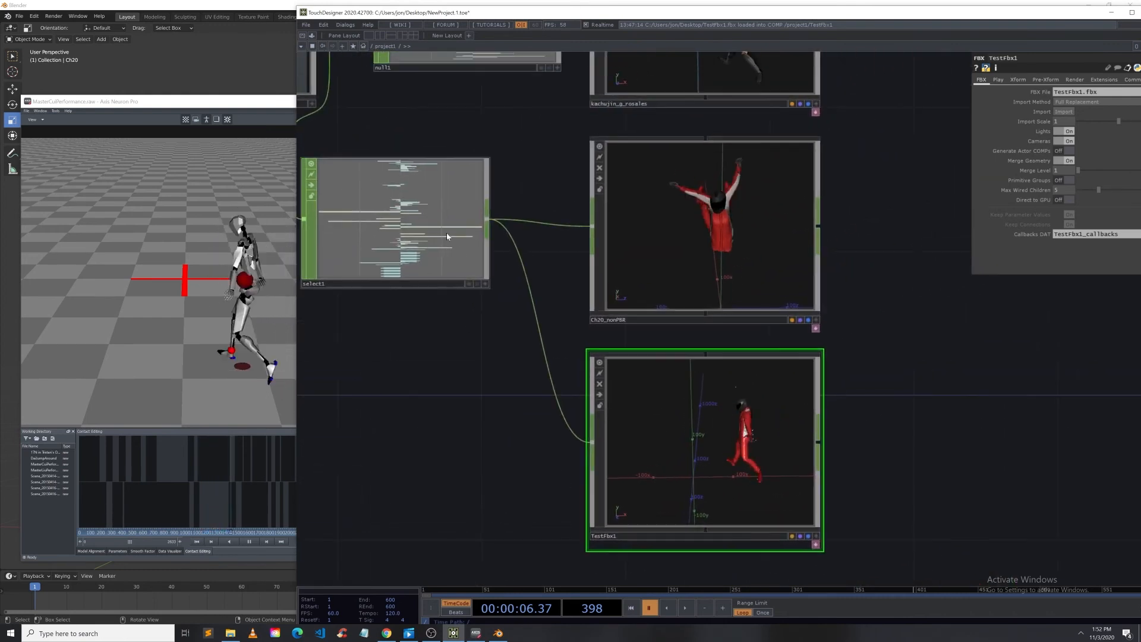
pyautogui.moveTo(417, 227); pyautogui.dragTo(453, 262)
# Step: Open select1's parameters and add *hip* to its channel names pattern
pyautogui.rightClick(454, 218)
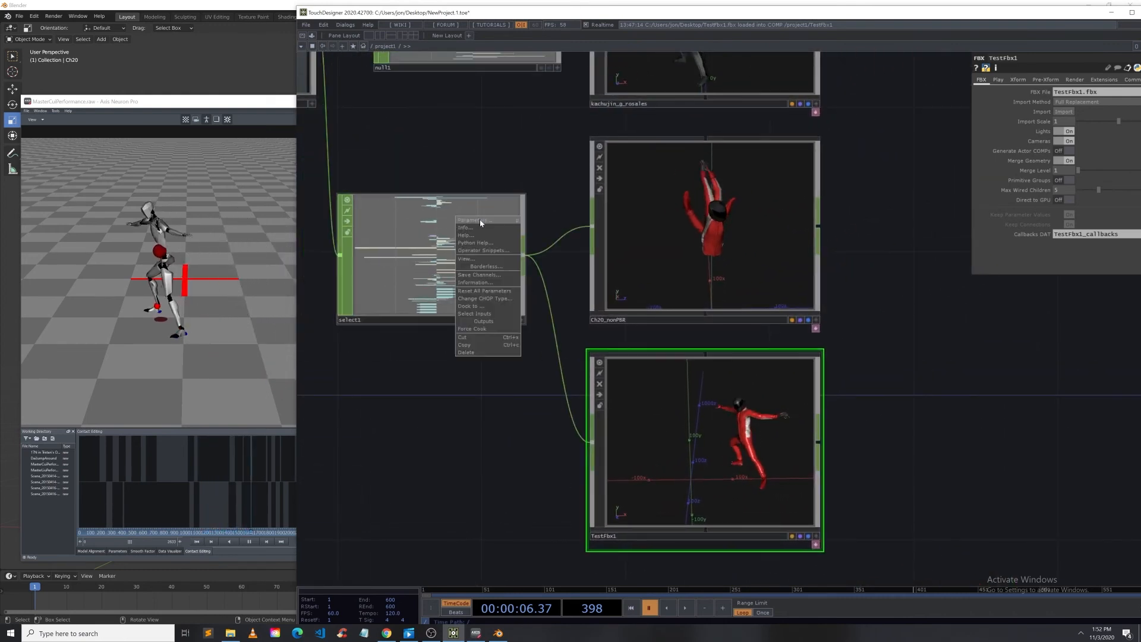
pyautogui.click(480, 221)
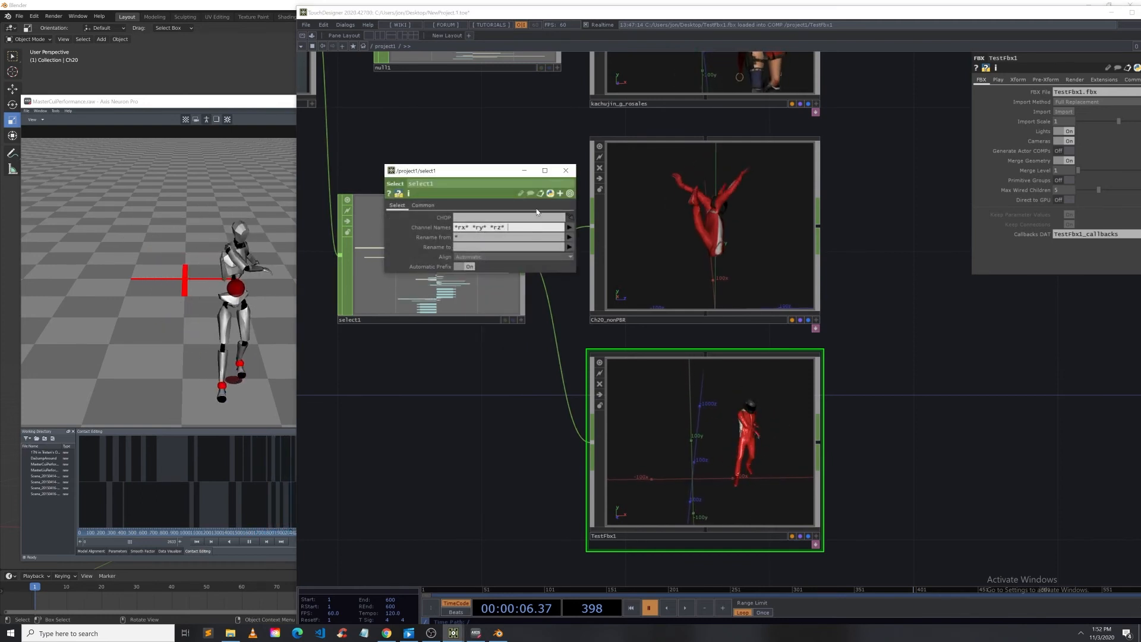
pyautogui.write('*hip*')
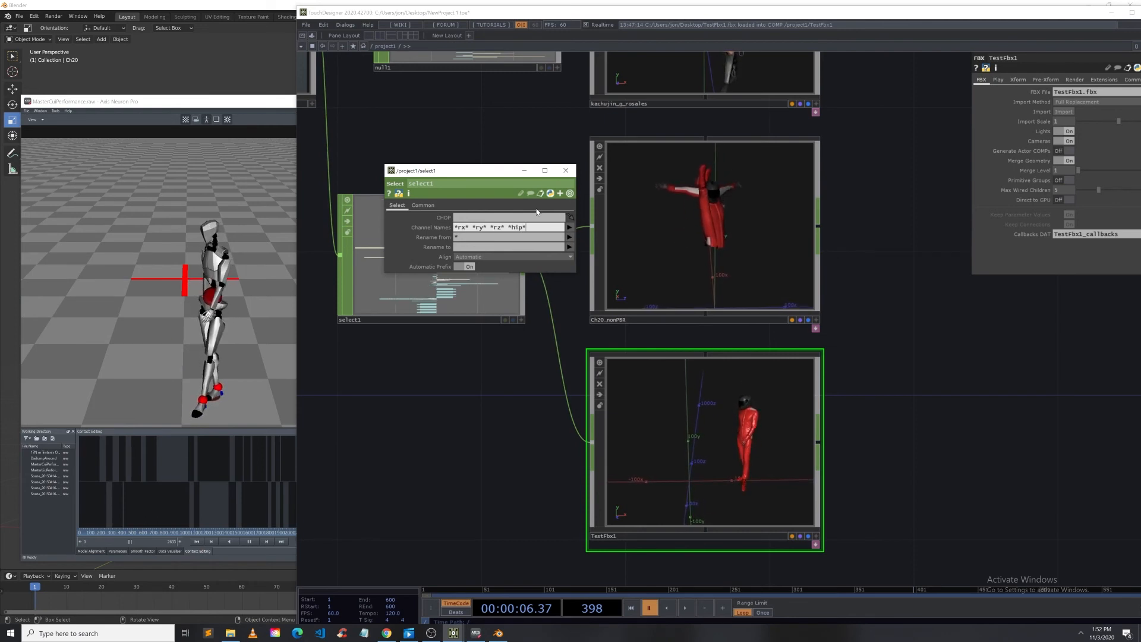
pyautogui.click(418, 490)
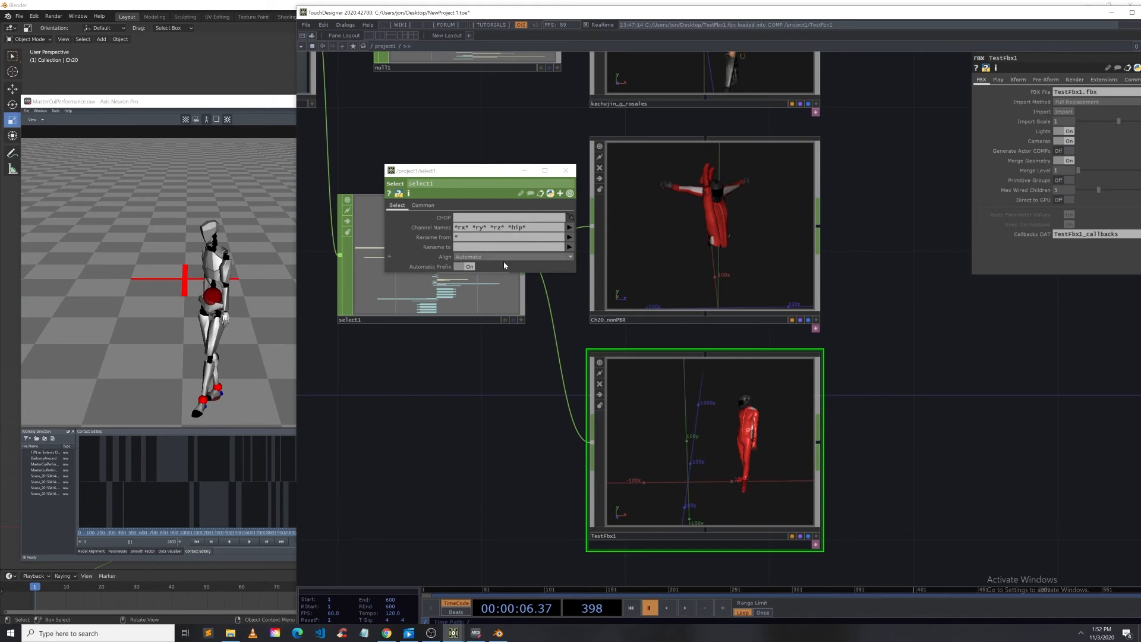
# Step: Change the hip entry in select1's channel names pattern to *Hip*
pyautogui.click(247, 542)
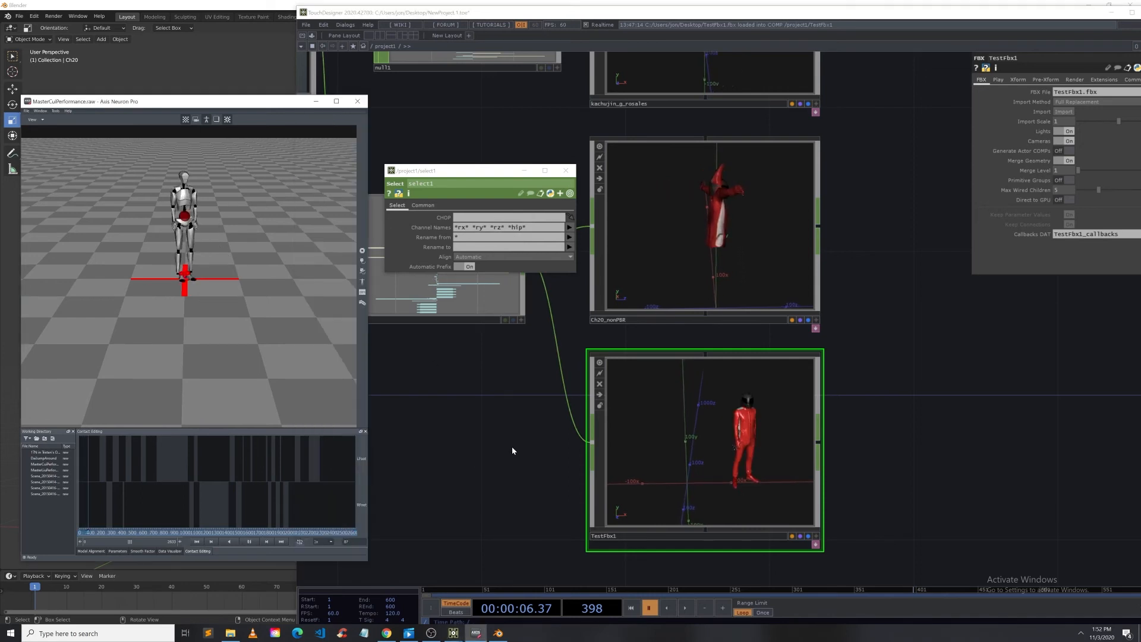
pyautogui.click(517, 232)
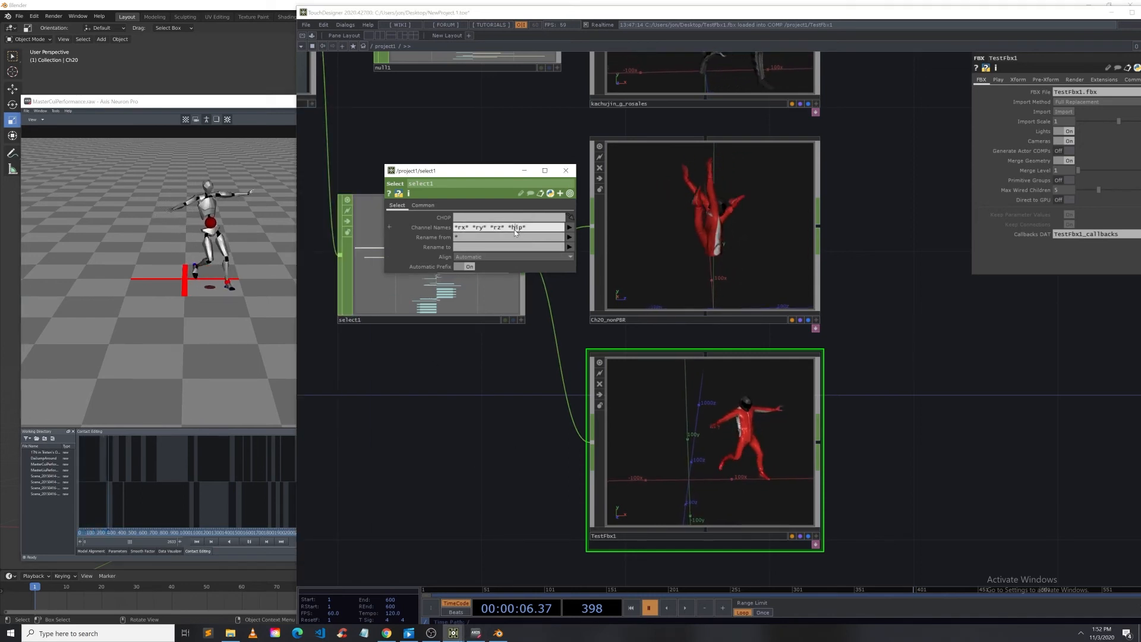
pyautogui.write('H')
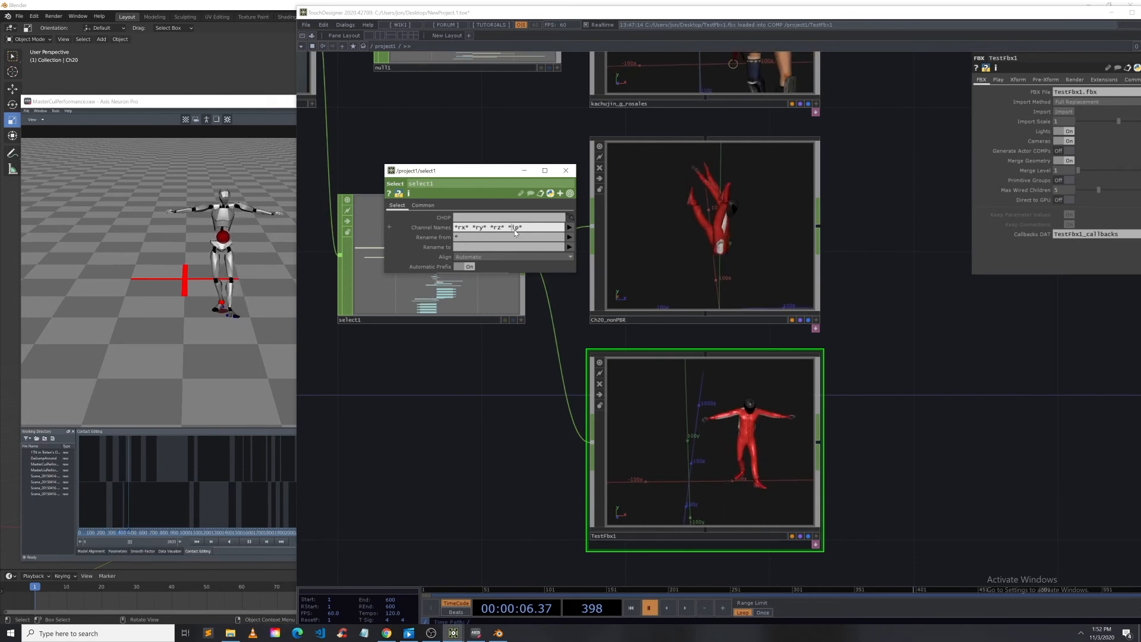
pyautogui.click(455, 469)
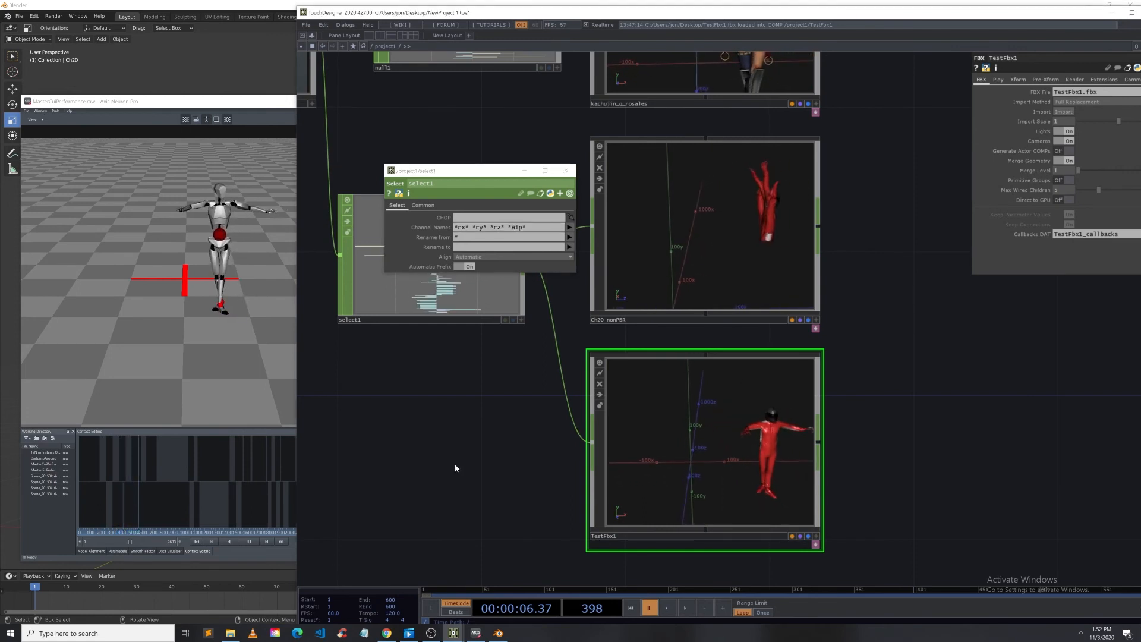
# Step: Orbit the TestFbx1 viewer to compare the rig's motion with the Axis Neuron take
pyautogui.click(816, 536)
pyautogui.moveTo(806, 534); pyautogui.dragTo(780, 507)
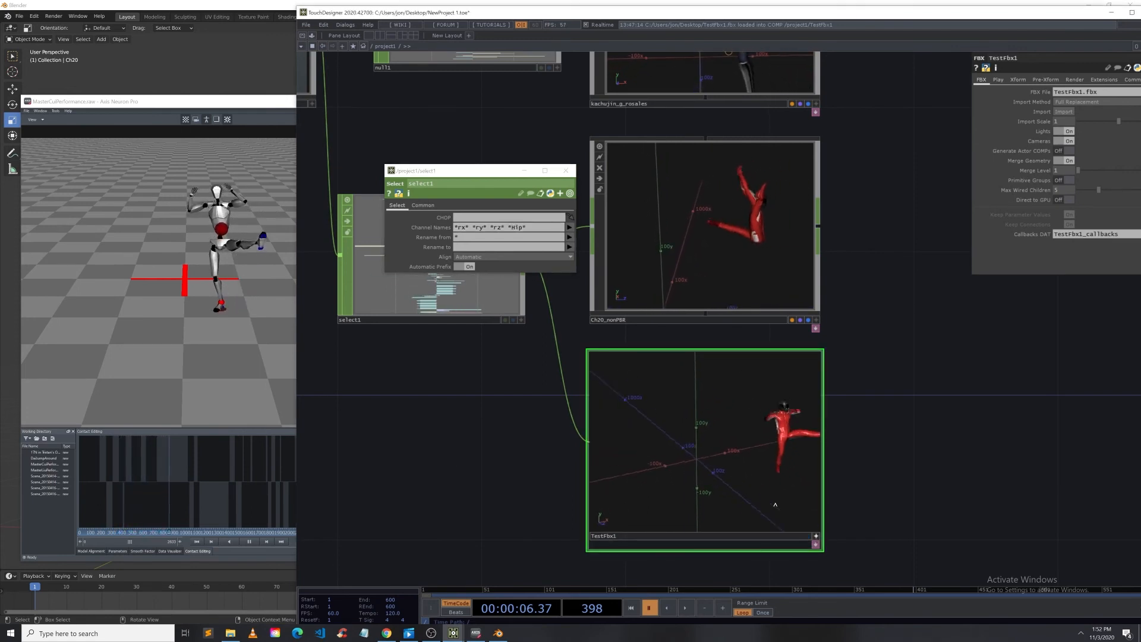
pyautogui.moveTo(718, 450); pyautogui.dragTo(724, 486)
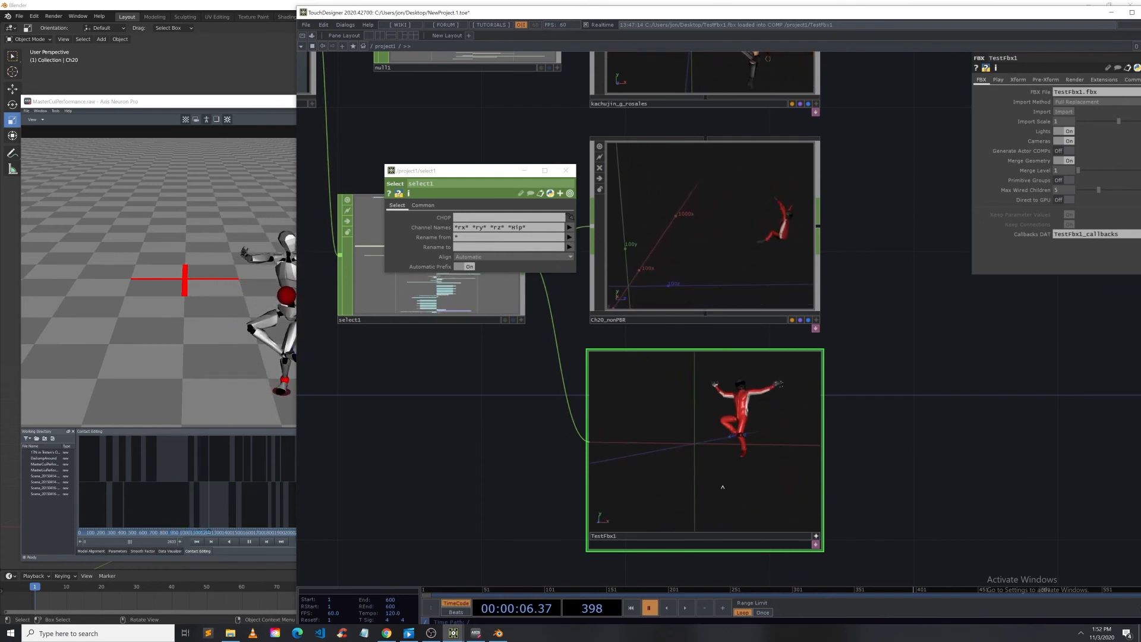
pyautogui.moveTo(882, 464); pyautogui.dragTo(830, 460)
pyautogui.moveTo(273, 103); pyautogui.dragTo(248, 105)
pyautogui.moveTo(651, 419); pyautogui.dragTo(673, 436)
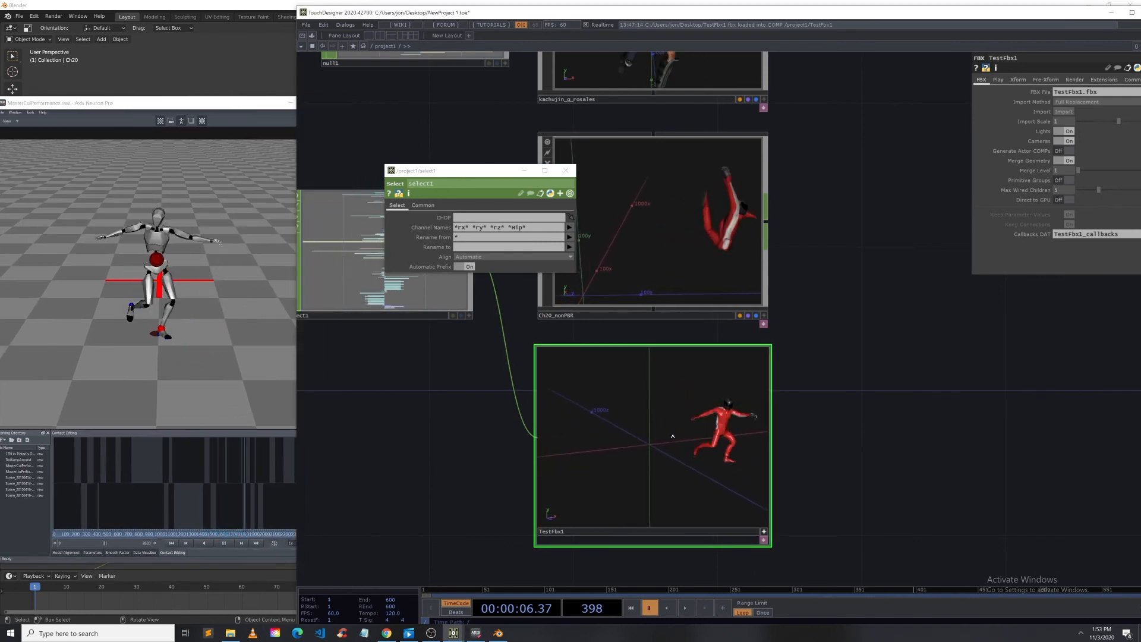
pyautogui.moveTo(671, 436); pyautogui.dragTo(642, 422)
pyautogui.press('Escape')
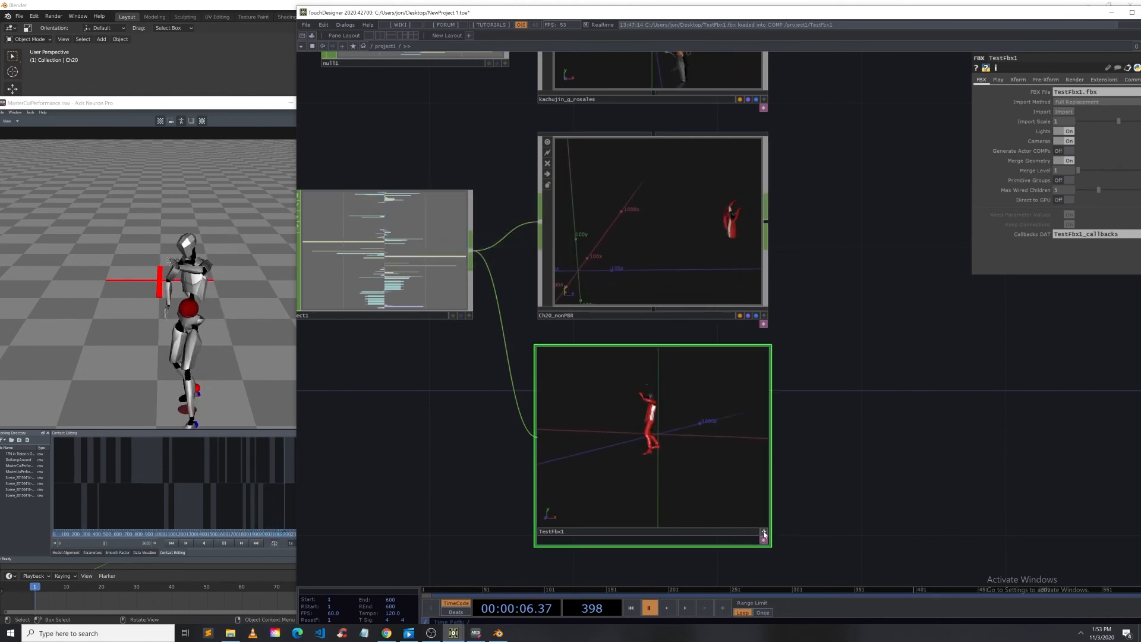
pyautogui.scroll(-5, 731, 402)
pyautogui.scroll(4, 811, 433)
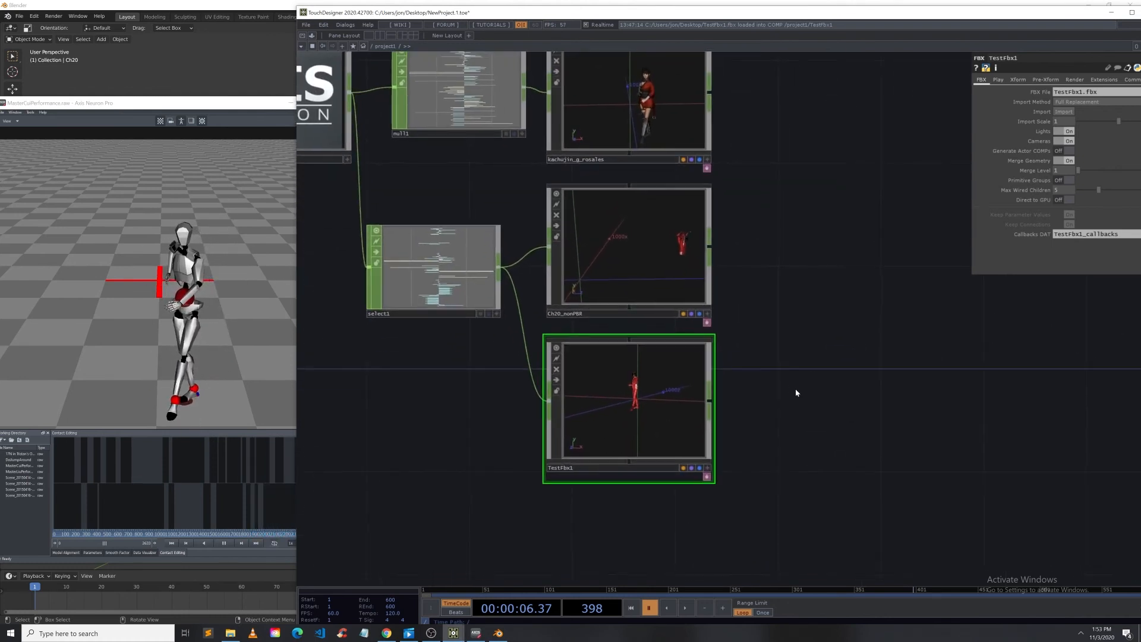
pyautogui.moveTo(411, 278); pyautogui.dragTo(436, 259)
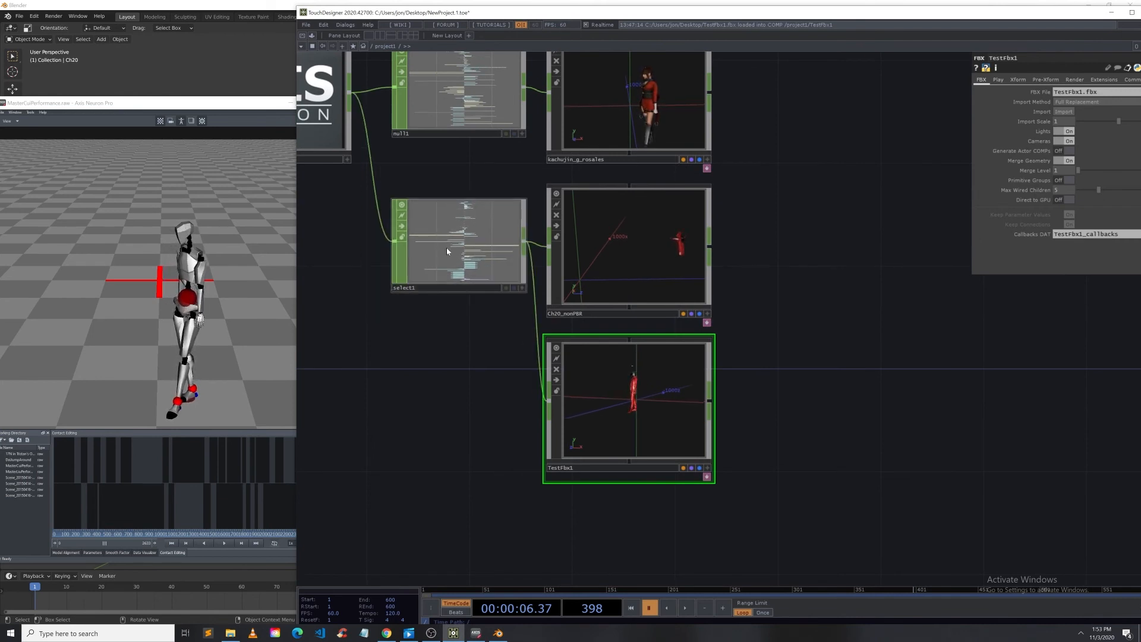
# Step: Switch to Blender, enter Weight Paint mode on Ch20 and step through its vertex groups to inspect the weights
pyautogui.click(500, 635)
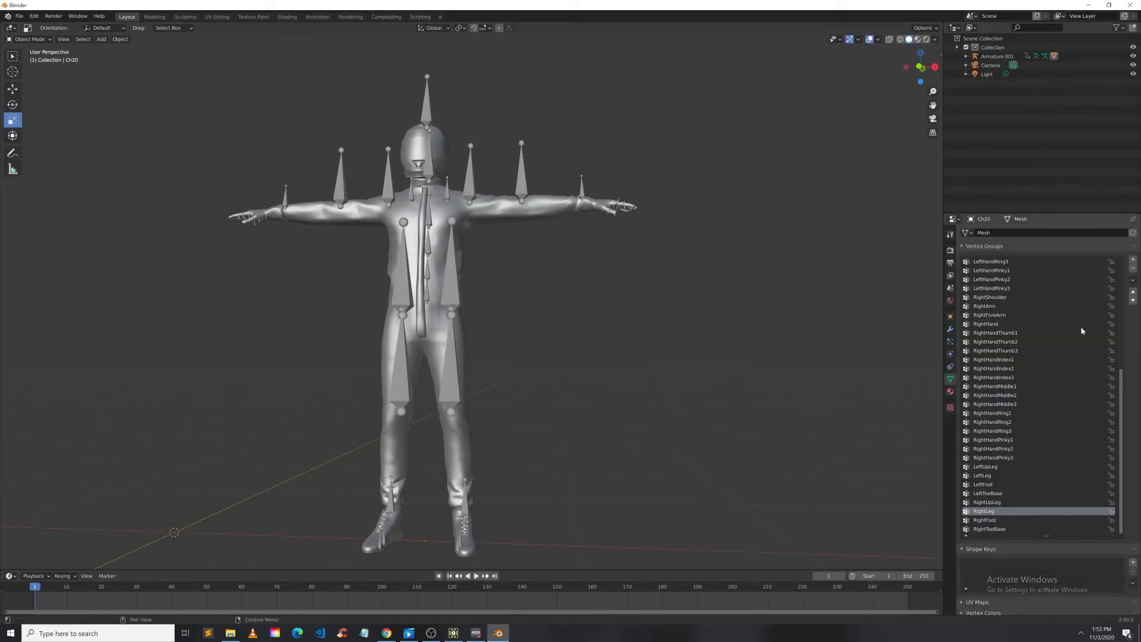
pyautogui.click(30, 40)
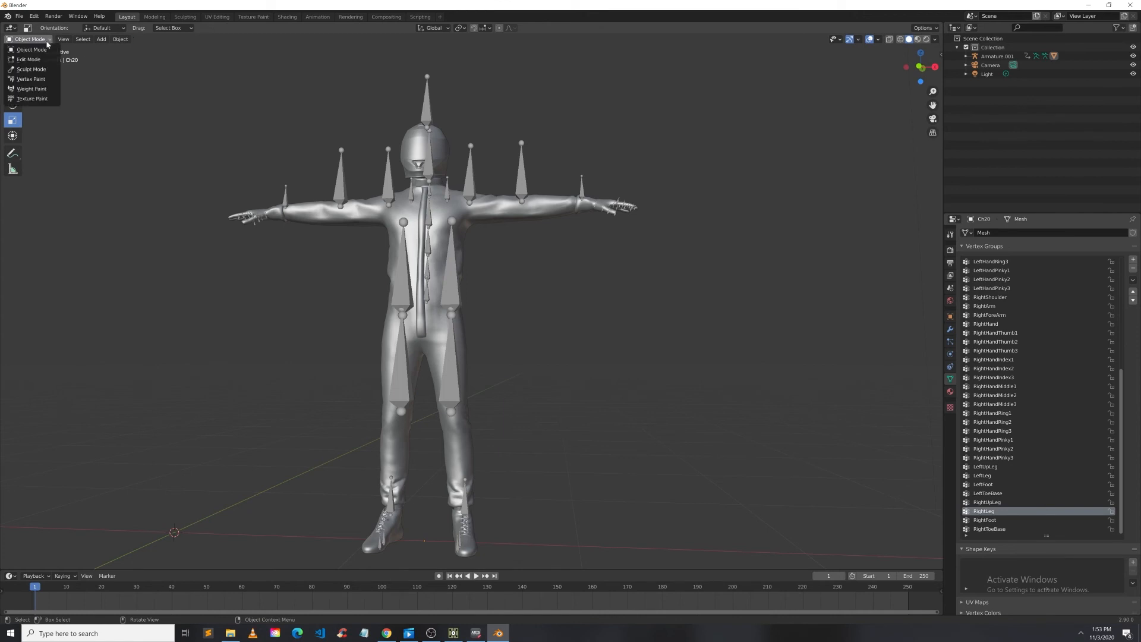
pyautogui.click(29, 91)
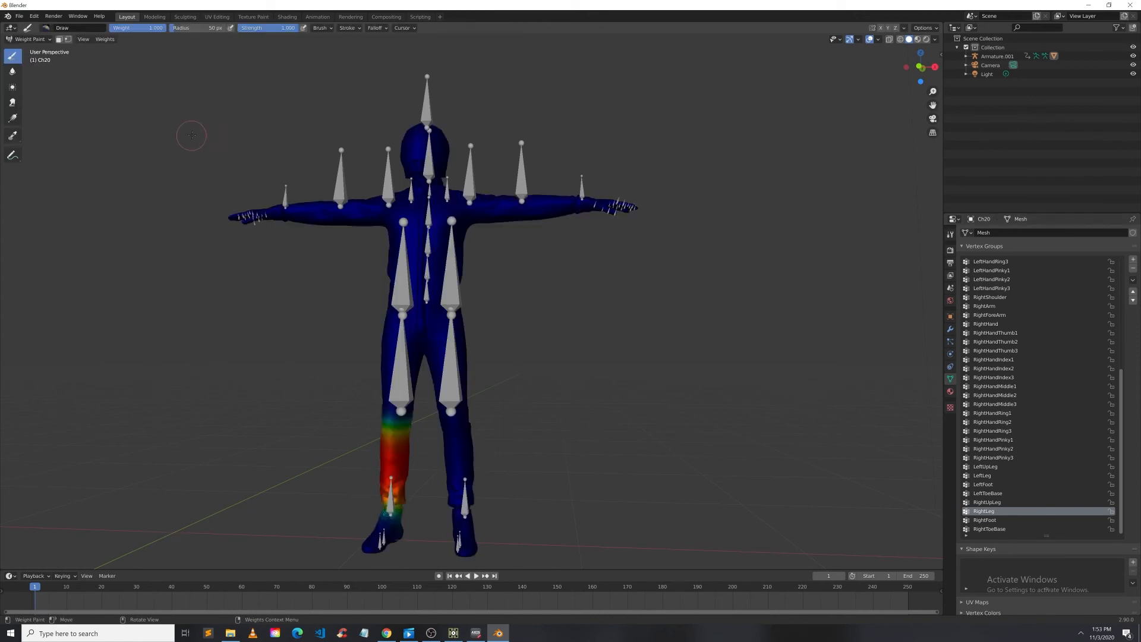
pyautogui.click(1024, 351)
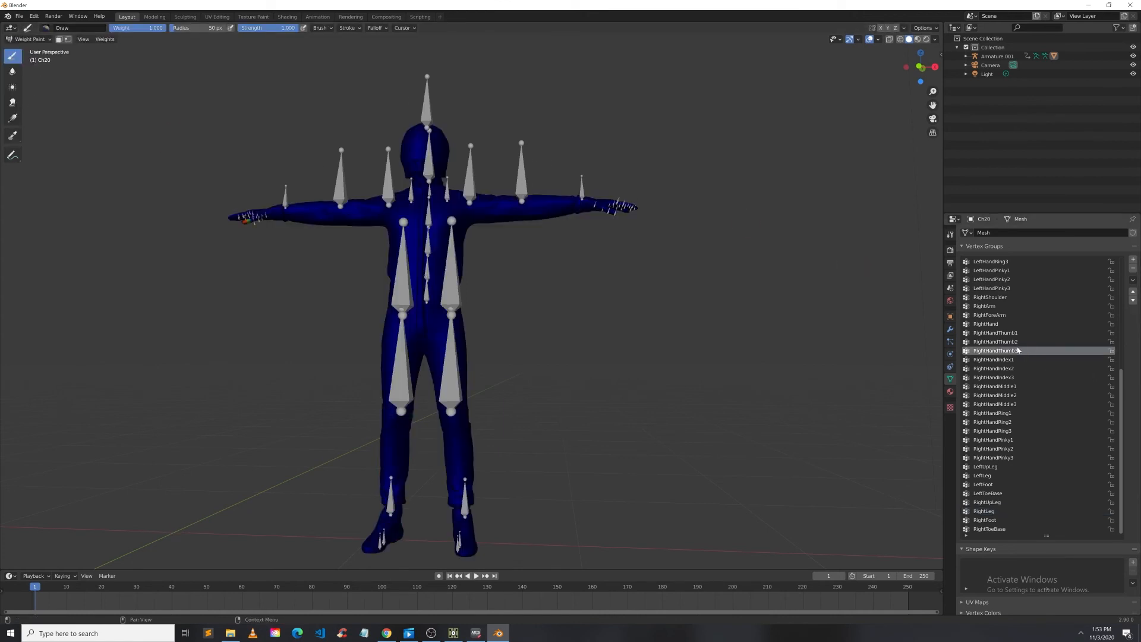
pyautogui.click(1010, 360)
pyautogui.click(1009, 369)
pyautogui.click(1006, 395)
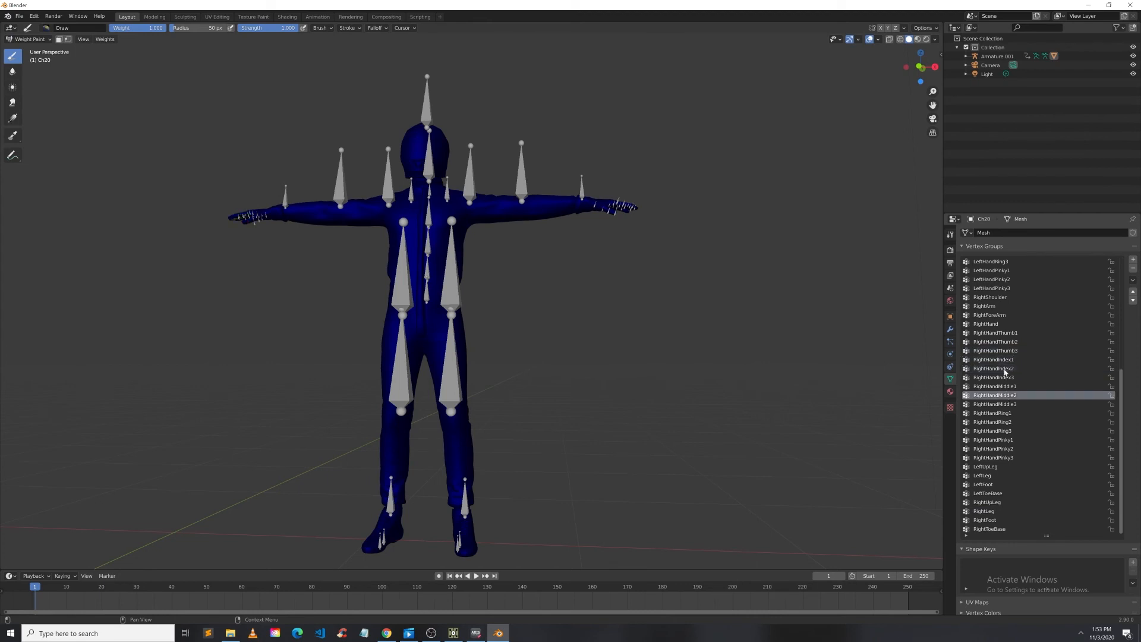
pyautogui.click(1009, 316)
pyautogui.click(1010, 288)
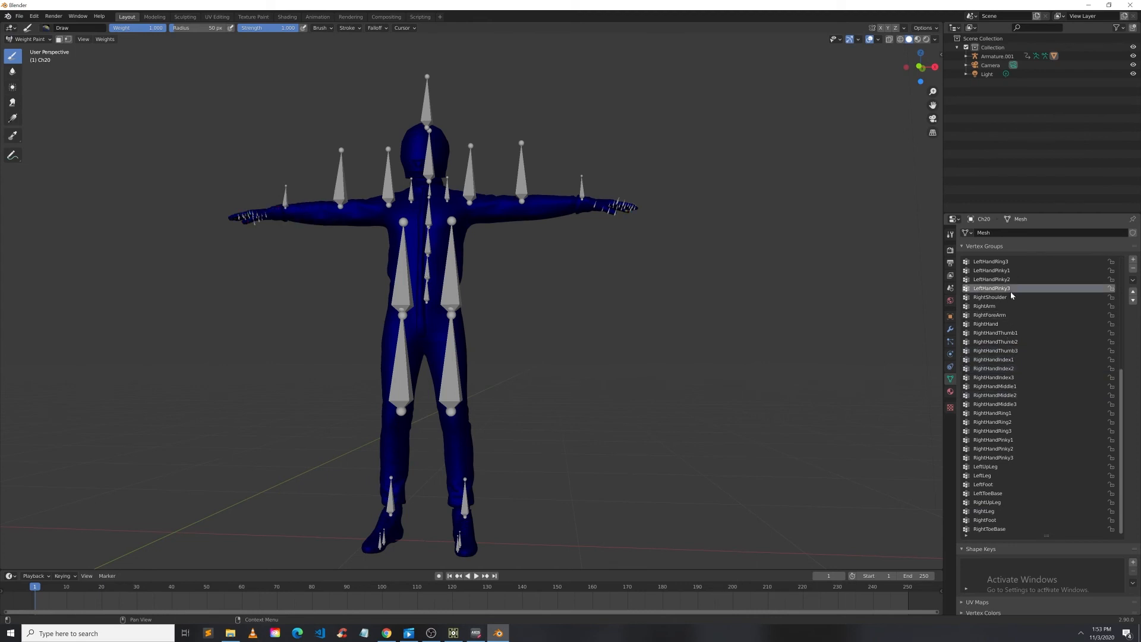
pyautogui.click(1004, 324)
pyautogui.click(996, 343)
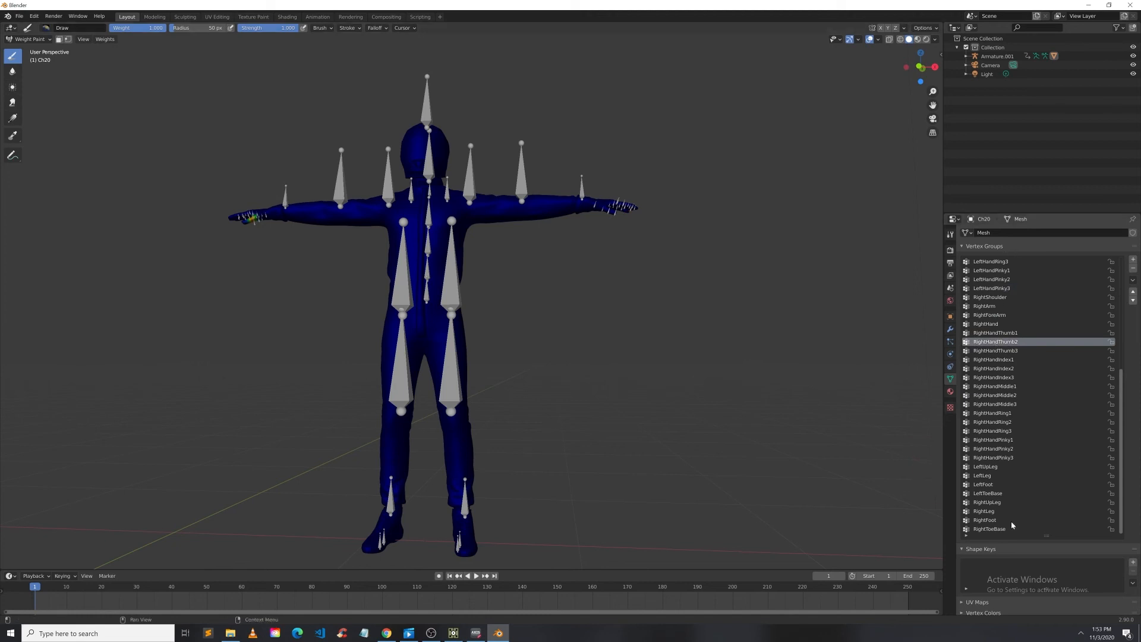
pyautogui.click(997, 359)
pyautogui.click(994, 378)
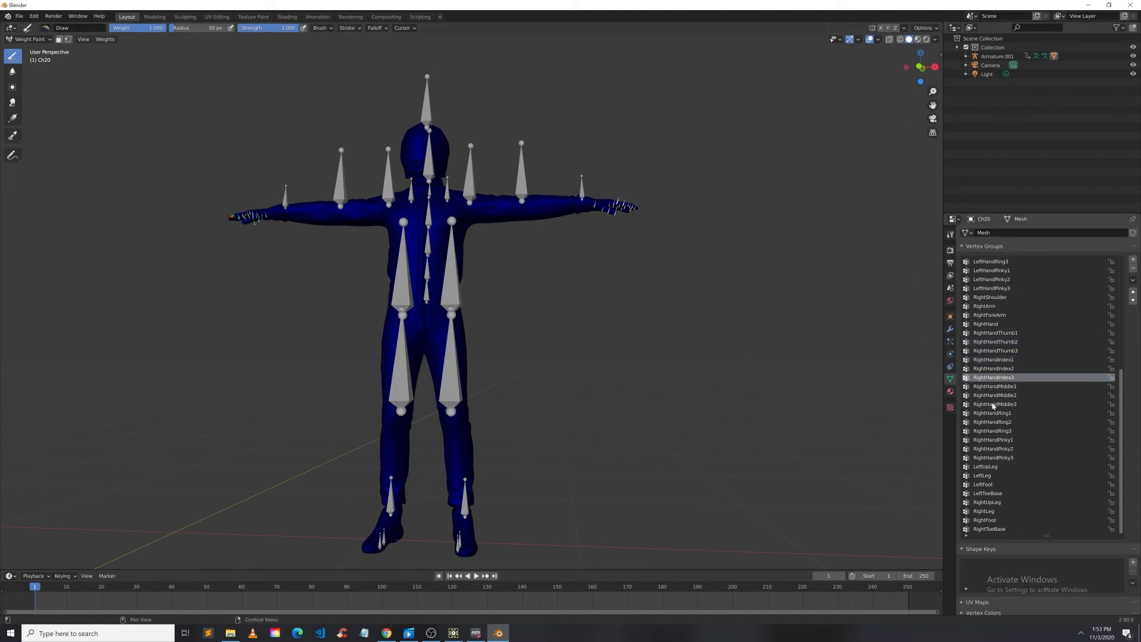
pyautogui.click(993, 404)
pyautogui.click(992, 485)
pyautogui.click(996, 477)
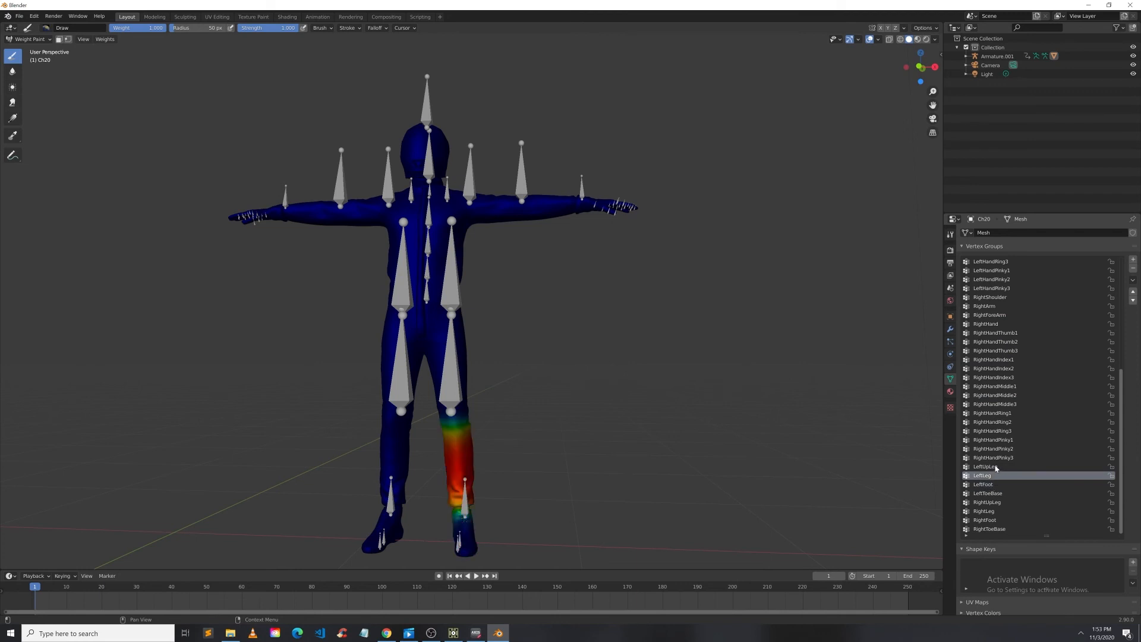
pyautogui.click(996, 467)
pyautogui.click(998, 450)
pyautogui.click(1001, 414)
pyautogui.click(1005, 387)
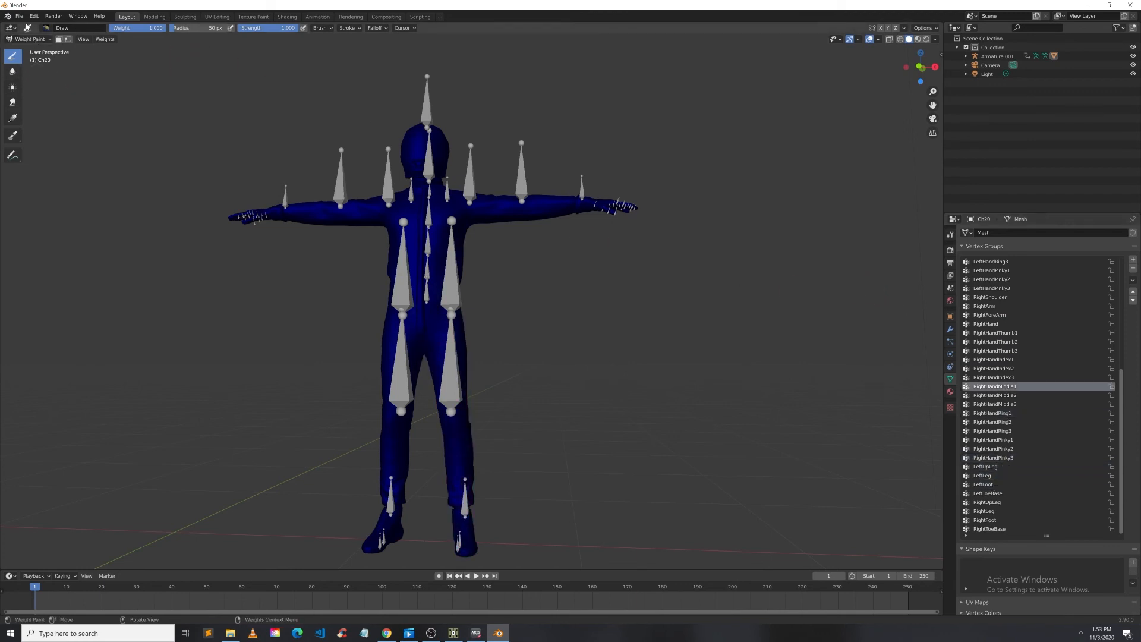
# Step: Open the recent file racer2.blend without saving the current scene
pyautogui.click(21, 19)
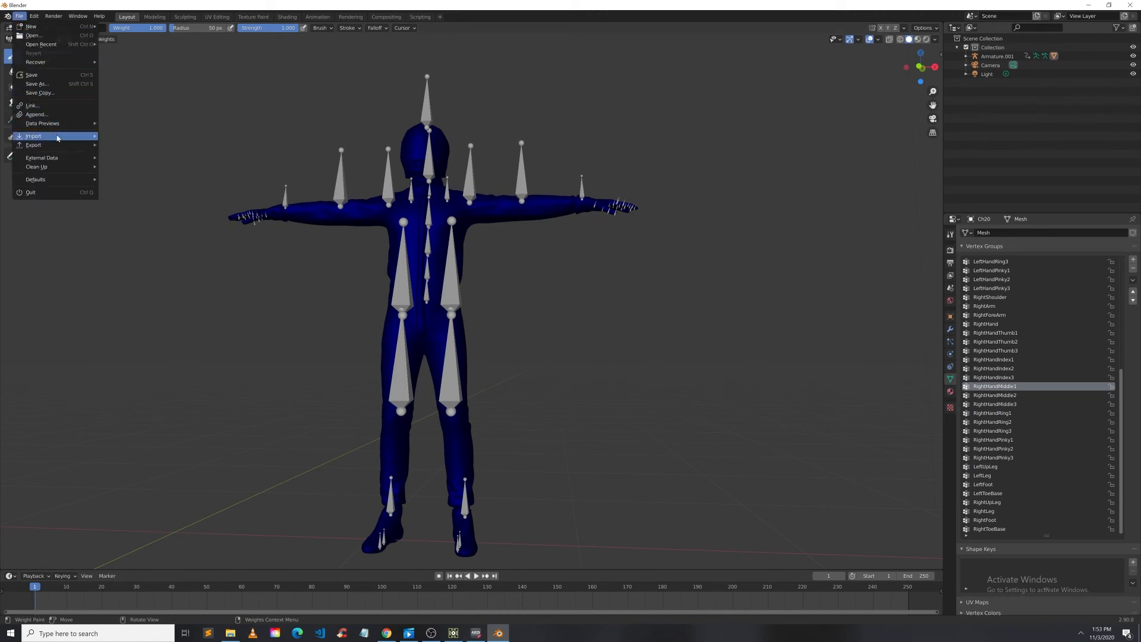
pyautogui.moveTo(48, 47)
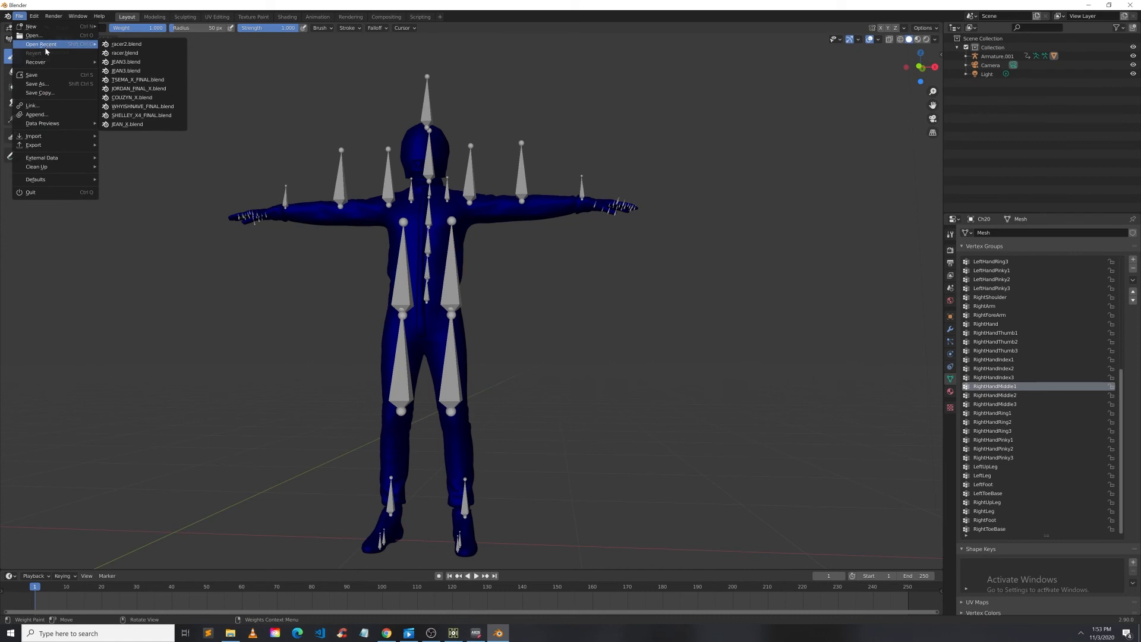
pyautogui.click(110, 45)
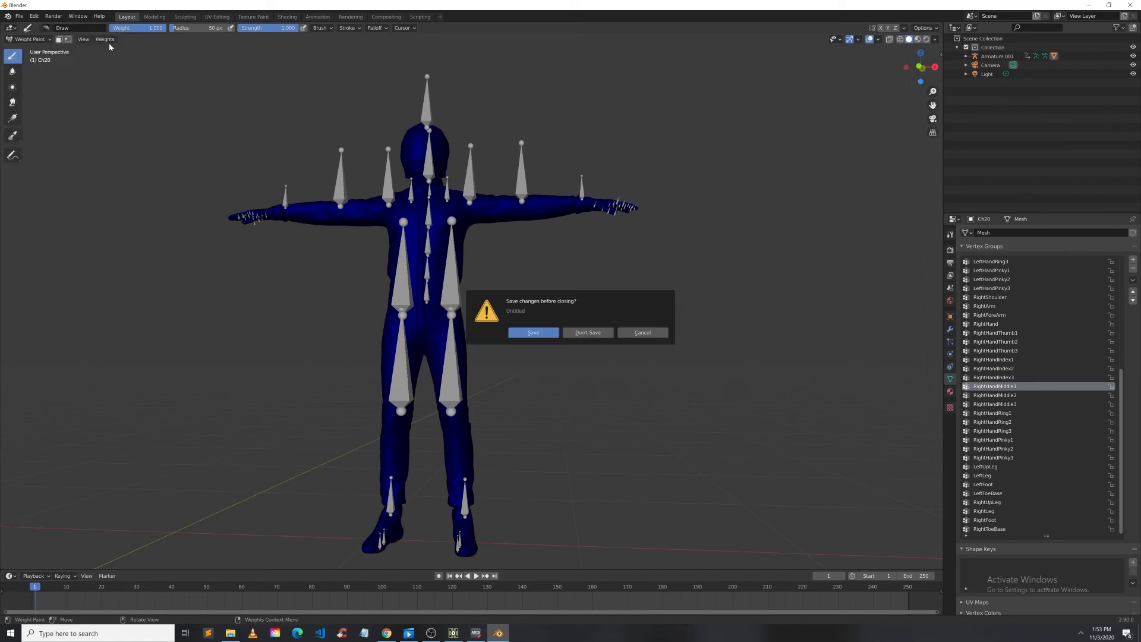
pyautogui.click(588, 333)
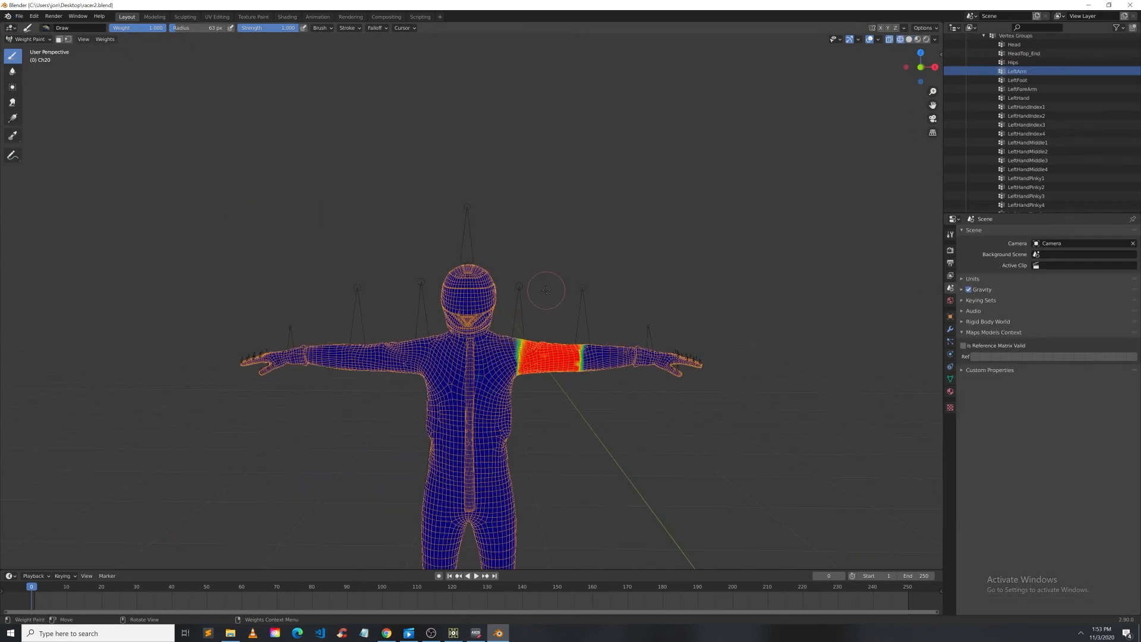
# Step: Return the racer2 character to Object Mode and switch the viewport to solid shading
pyautogui.scroll(-2, 546, 291)
pyautogui.scroll(3, 519, 421)
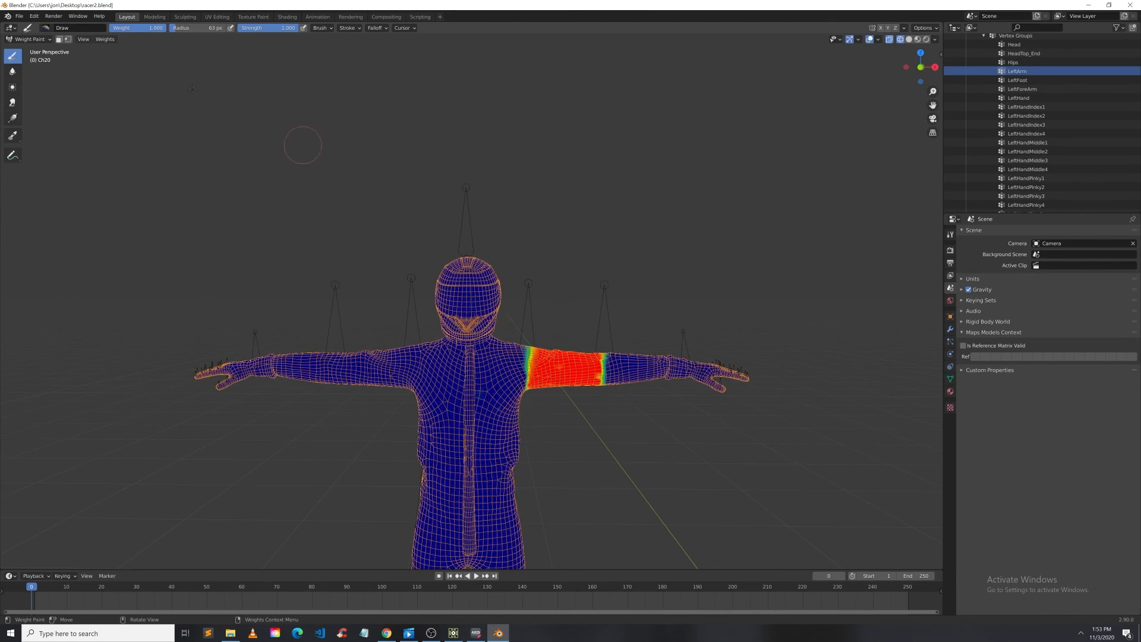
pyautogui.click(30, 40)
pyautogui.click(27, 46)
pyautogui.click(646, 334)
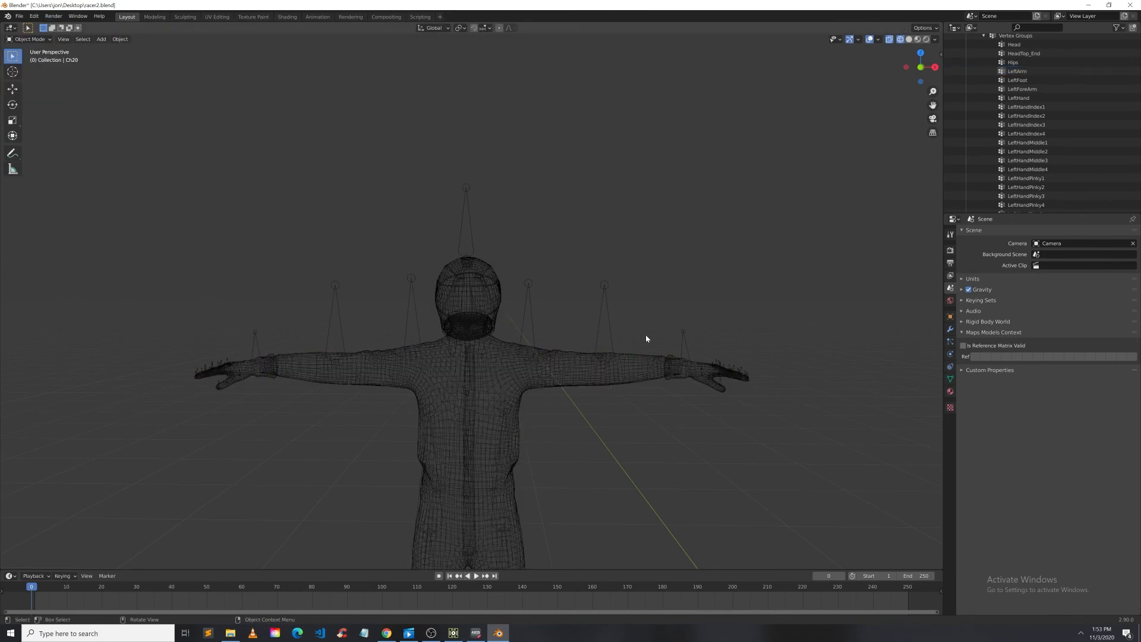
pyautogui.moveTo(647, 338); pyautogui.dragTo(645, 465, button='middle')
pyautogui.rightClick(627, 487)
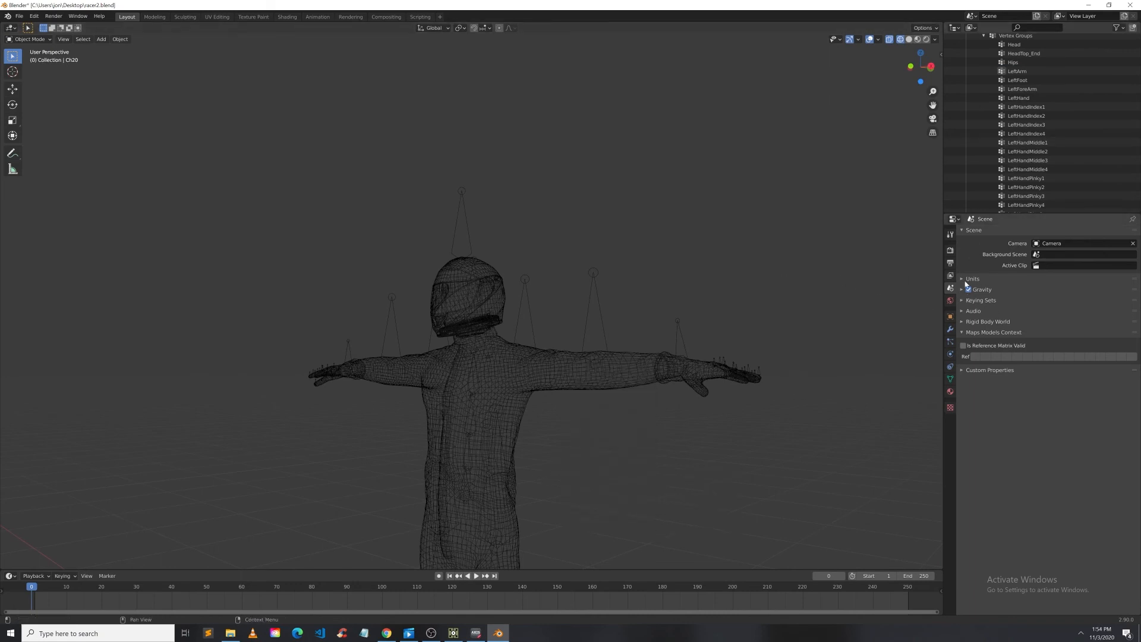
pyautogui.click(909, 39)
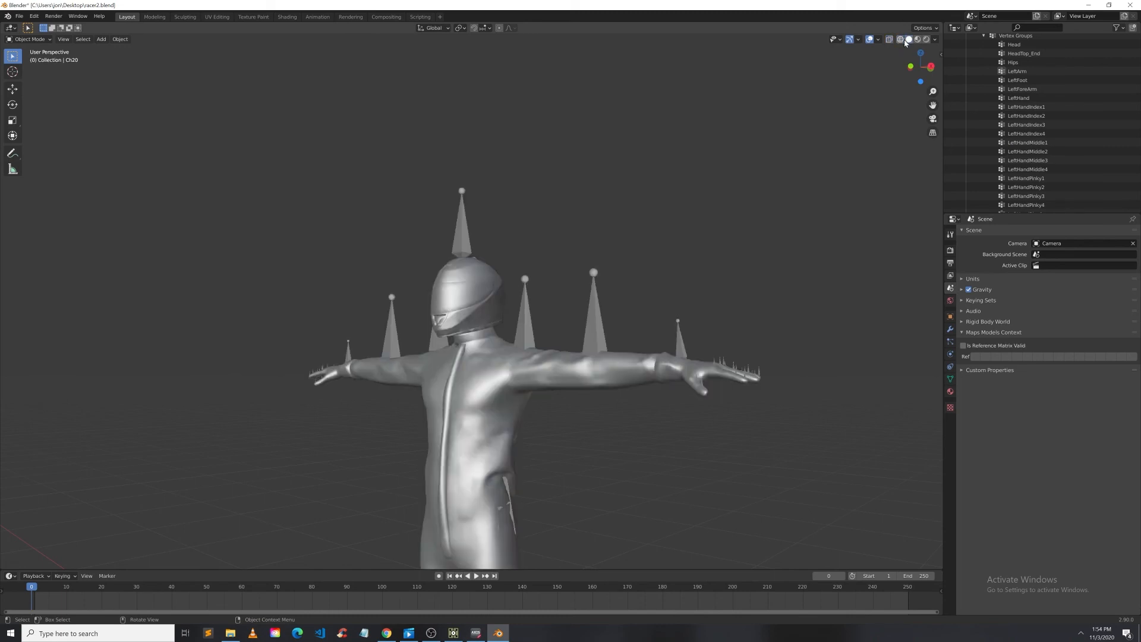
# Step: Orbit and zoom around the racer2 character to examine its mesh and armature
pyautogui.moveTo(593, 243); pyautogui.dragTo(631, 311, button='middle')
pyautogui.moveTo(570, 387); pyautogui.dragTo(575, 474, button='middle')
pyautogui.moveTo(527, 462); pyautogui.dragTo(542, 462)
pyautogui.moveTo(550, 455); pyautogui.dragTo(586, 339, button='middle')
pyautogui.scroll(4, 458, 312)
pyautogui.scroll(-2, 458, 312)
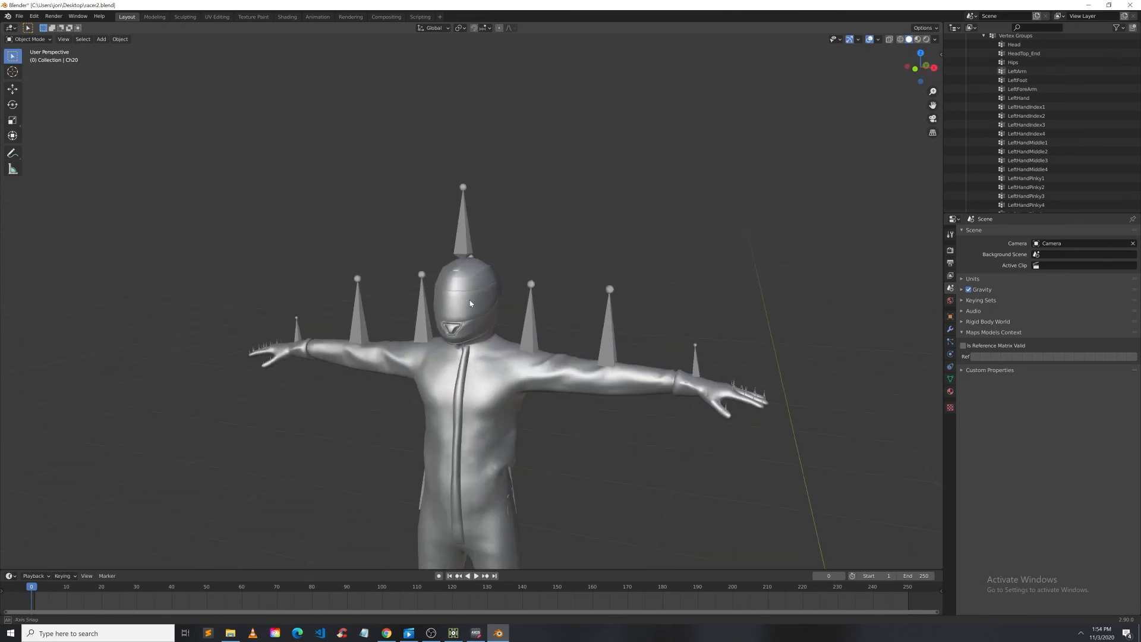
pyautogui.moveTo(458, 312); pyautogui.dragTo(491, 323, button='middle')
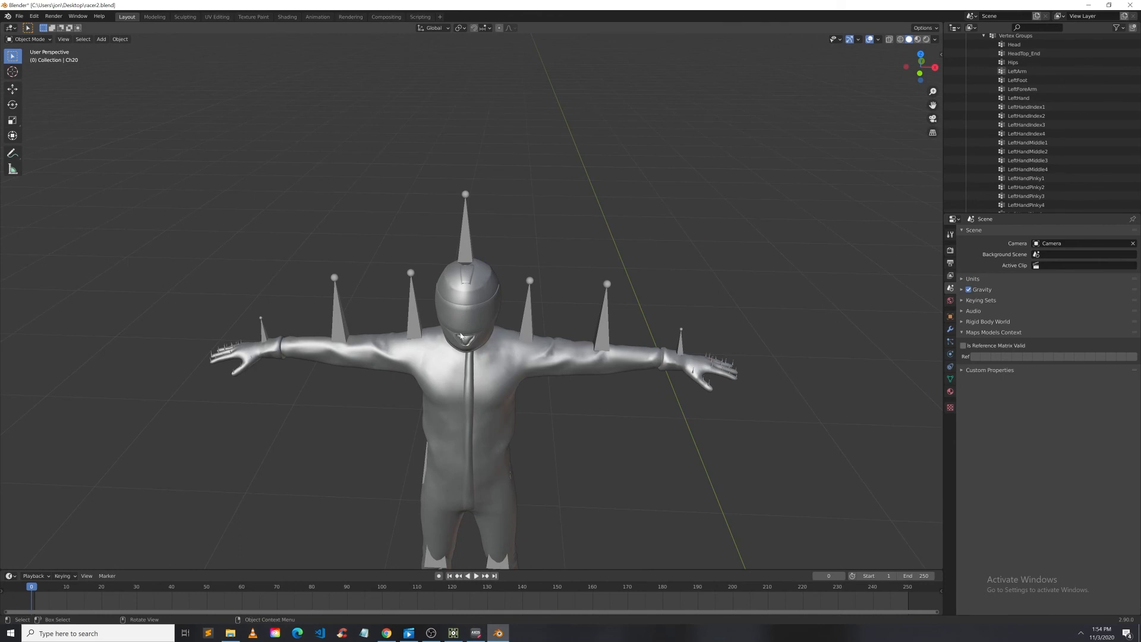
pyautogui.moveTo(461, 336); pyautogui.dragTo(518, 366, button='middle')
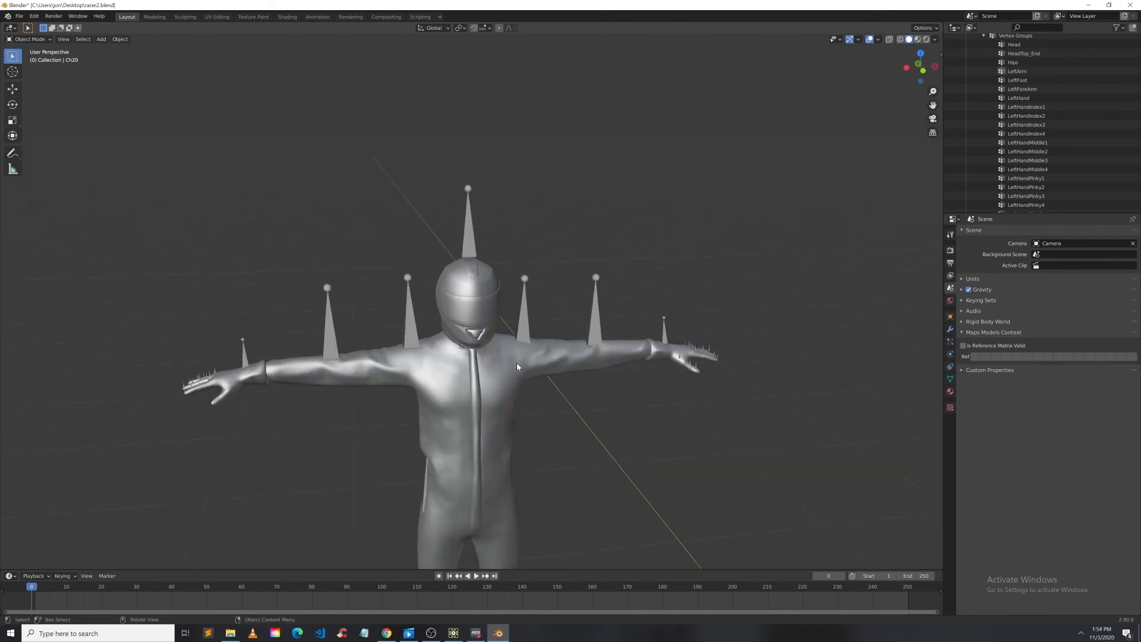
# Step: Select the Ch20 character mesh in Object Mode
pyautogui.click(414, 329)
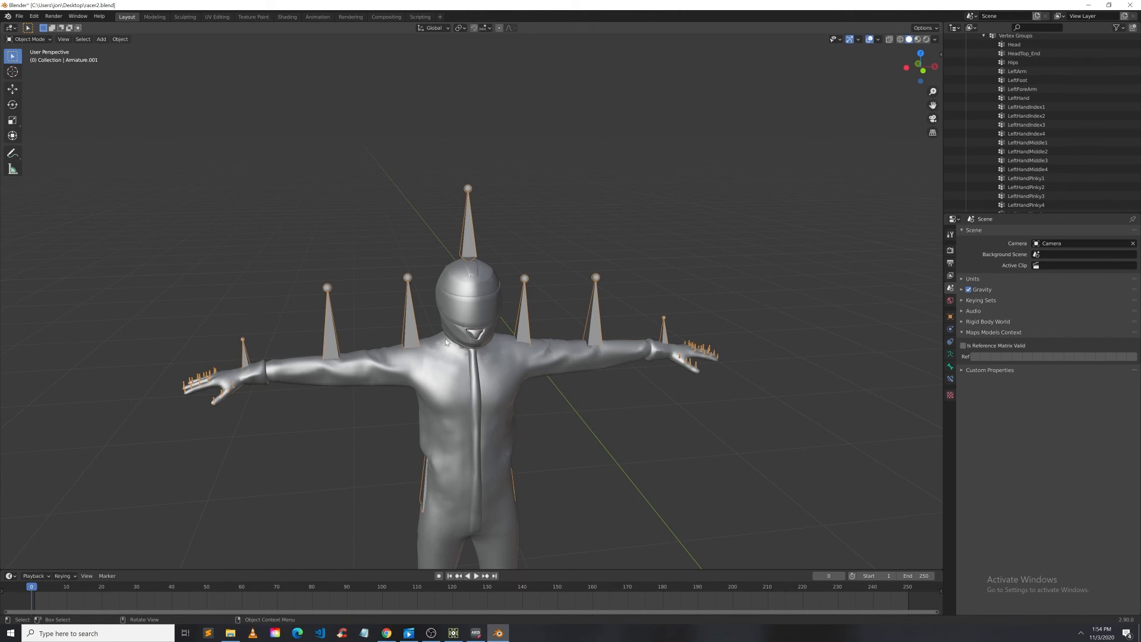
pyautogui.moveTo(464, 397); pyautogui.dragTo(582, 416, button='middle')
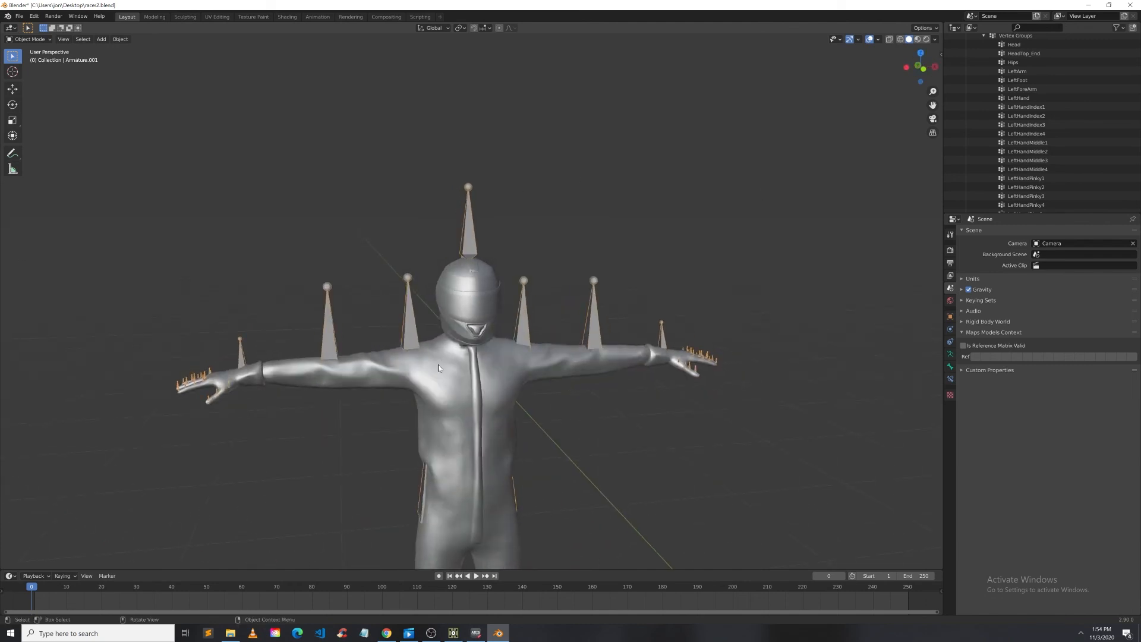
pyautogui.click(34, 41)
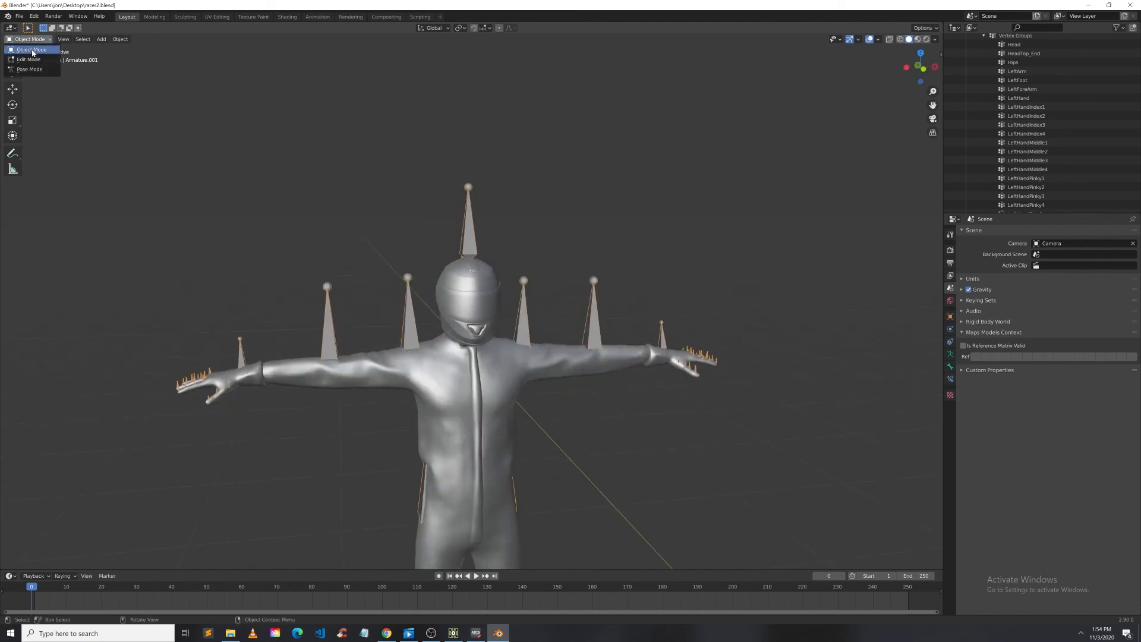
pyautogui.click(263, 373)
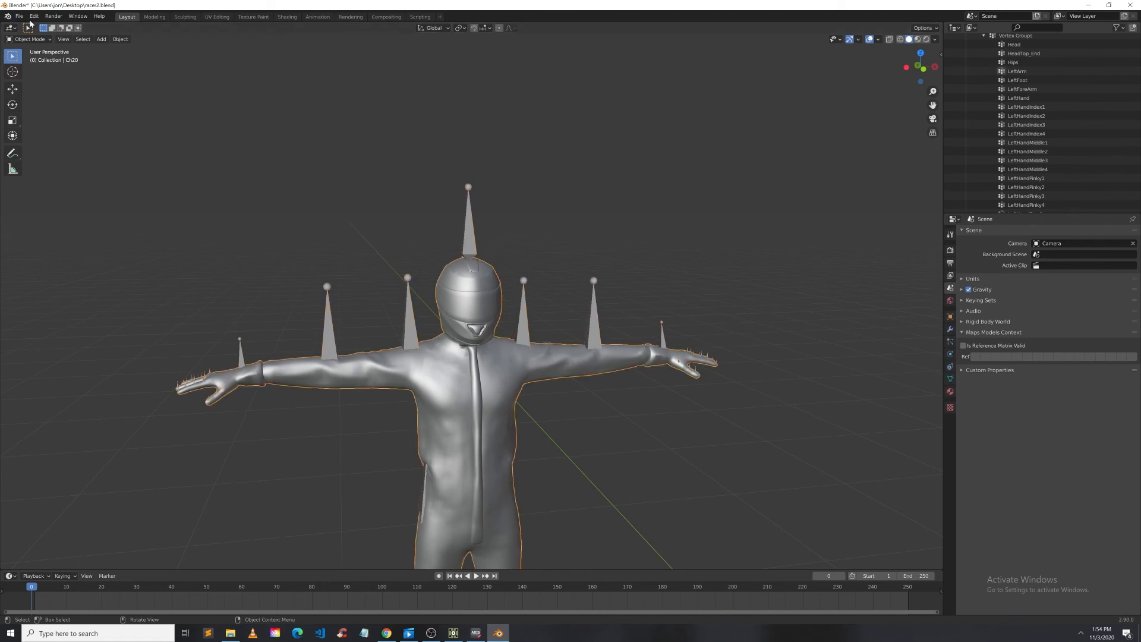
# Step: Switch the Ch20 mesh into Weight Paint mode
pyautogui.click(34, 40)
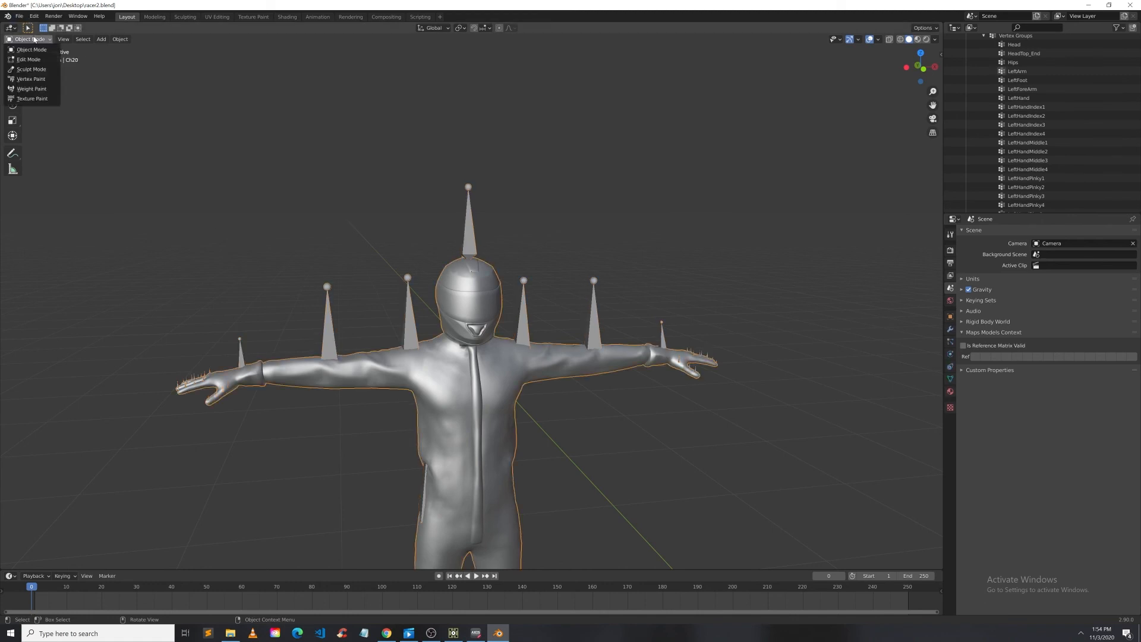
pyautogui.click(46, 93)
pyautogui.scroll(3, 1038, 107)
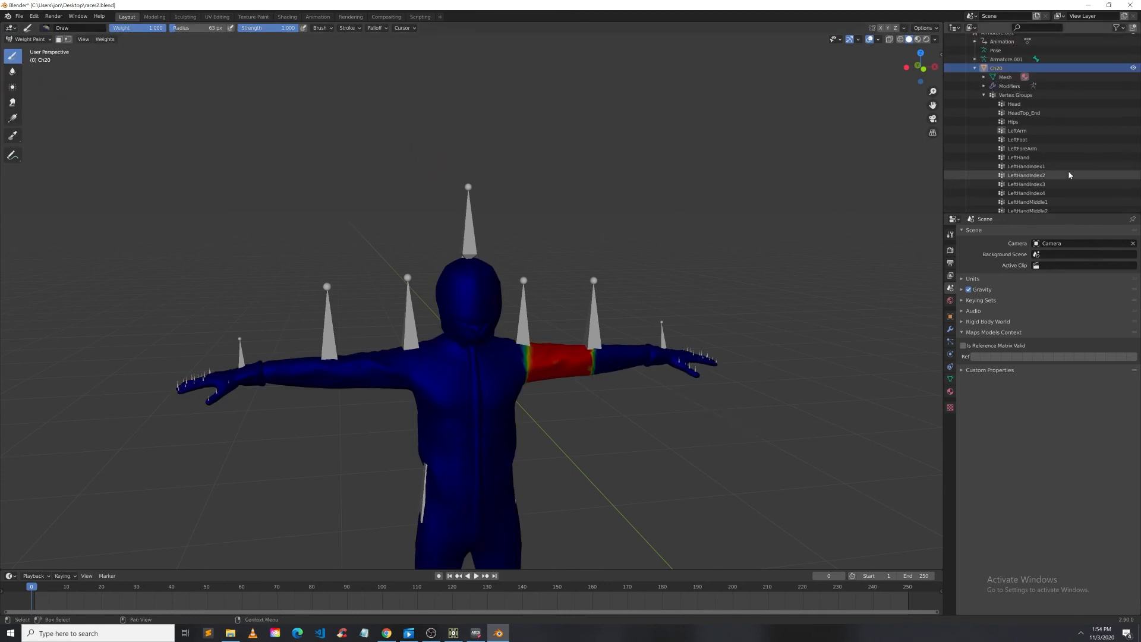
# Step: Step through the Head, HeadTop_End, Hips, LeftArm and LeftFoot vertex groups to view each group's weights
pyautogui.click(1038, 105)
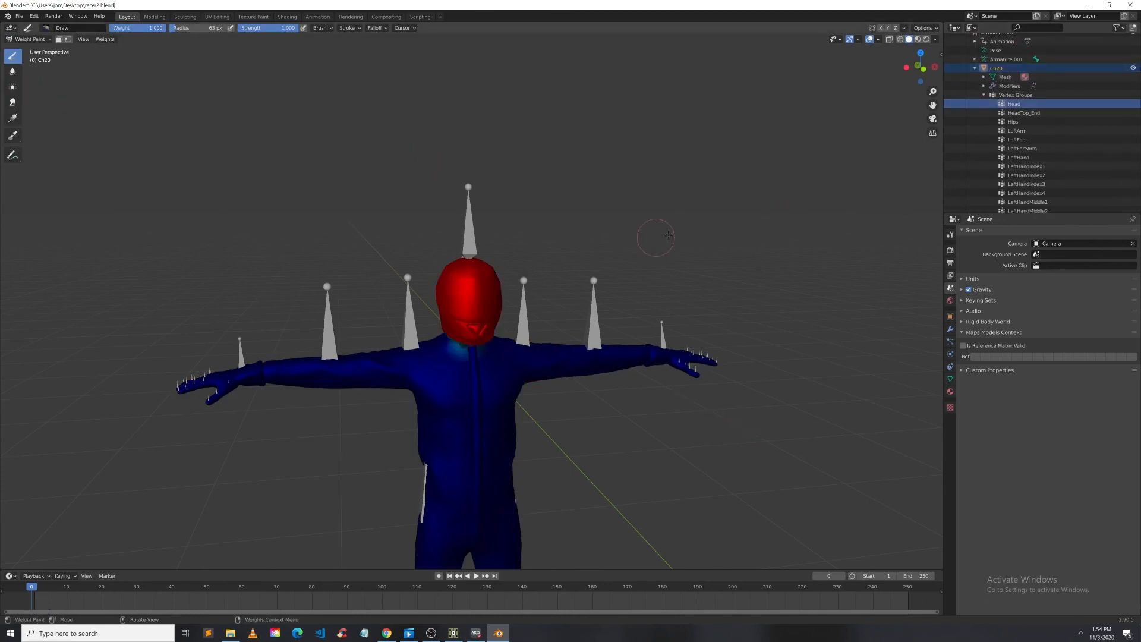
pyautogui.click(1034, 113)
pyautogui.click(1033, 122)
pyautogui.click(1029, 131)
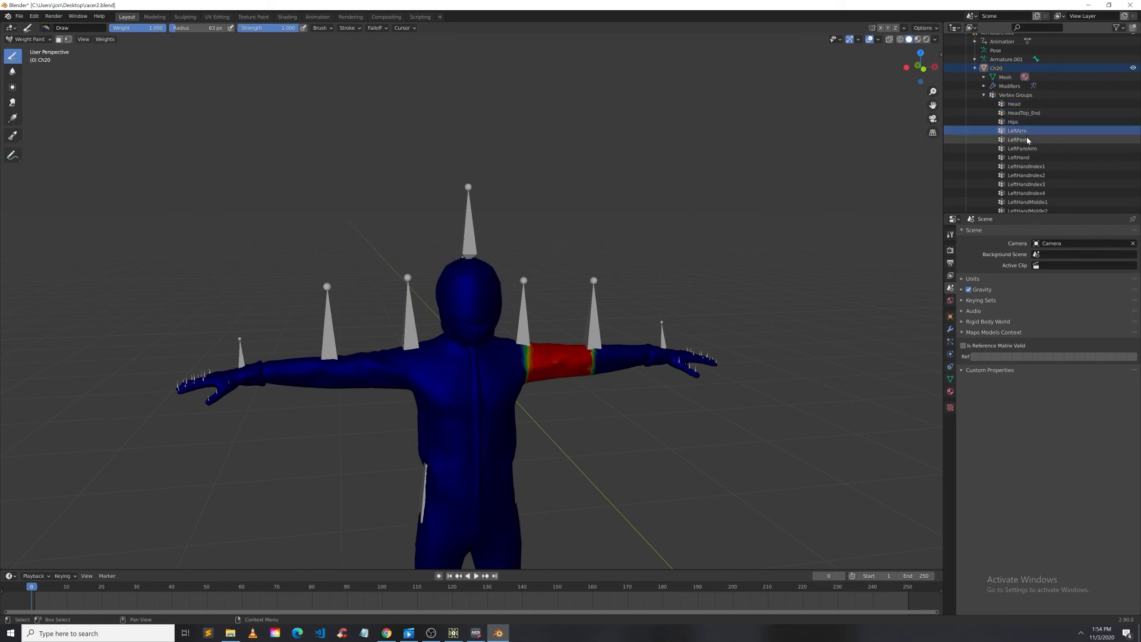
pyautogui.click(1028, 140)
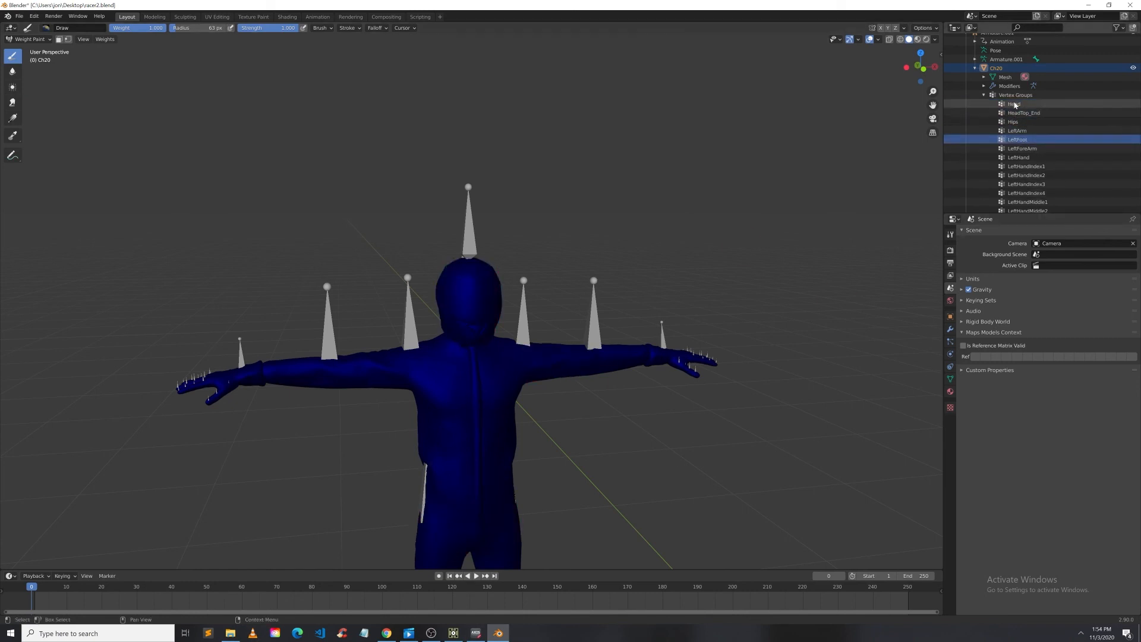
pyautogui.click(1018, 96)
pyautogui.click(1015, 105)
# Step: Orbit and zoom around the helmet and neck to examine the Head vertex group's weights
pyautogui.moveTo(548, 247); pyautogui.dragTo(730, 262, button='middle')
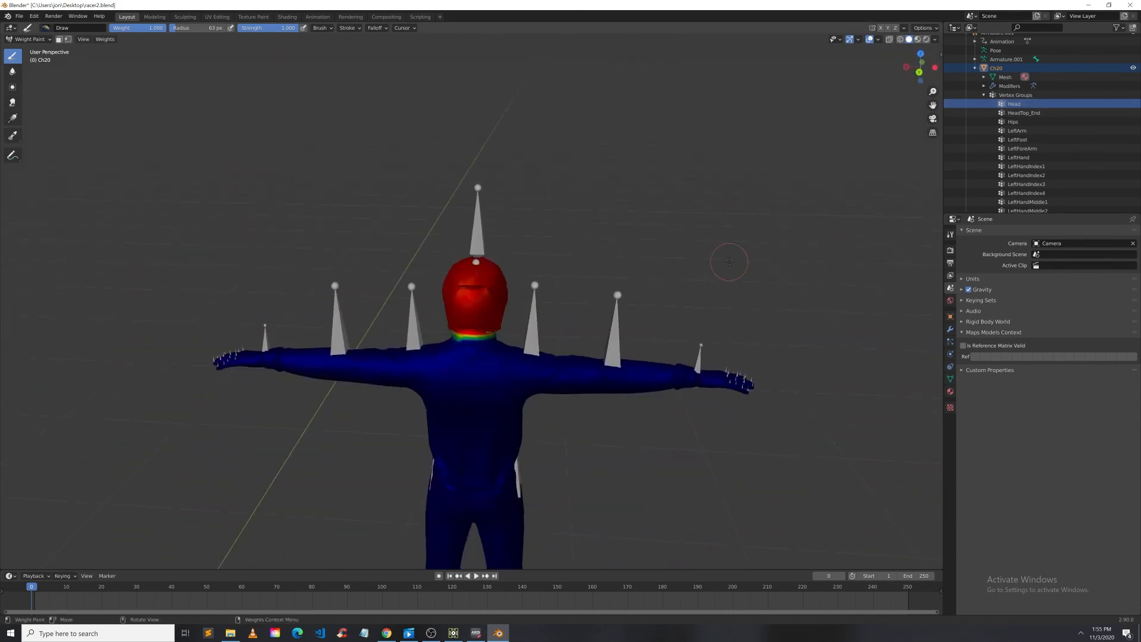
pyautogui.scroll(3, 452, 319)
pyautogui.moveTo(455, 318); pyautogui.dragTo(519, 276, button='middle')
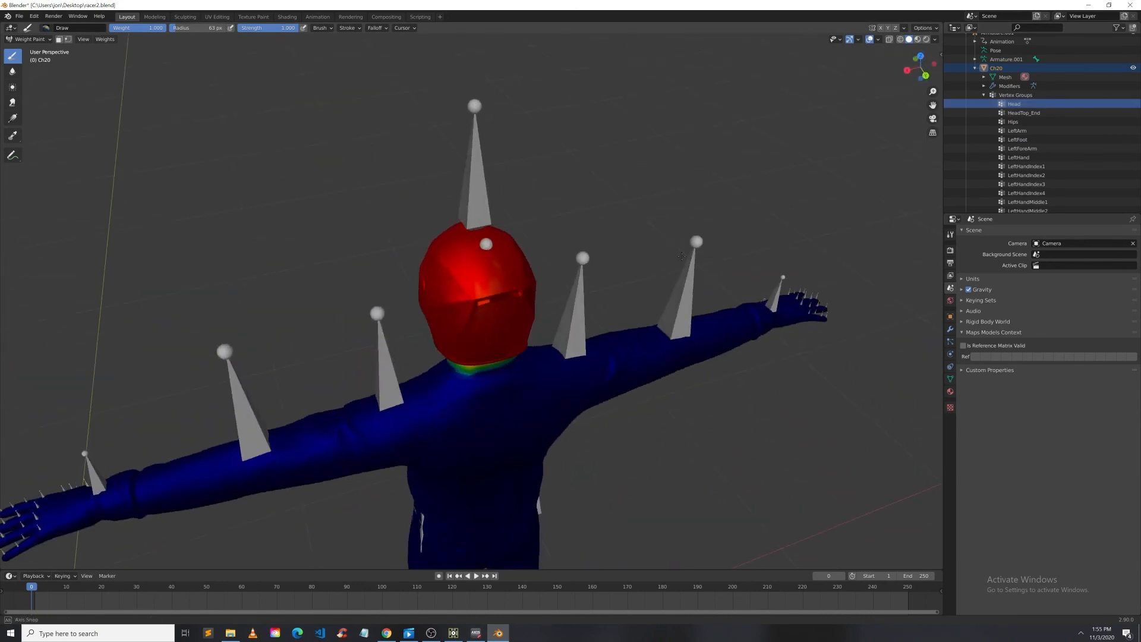
pyautogui.scroll(7, 491, 283)
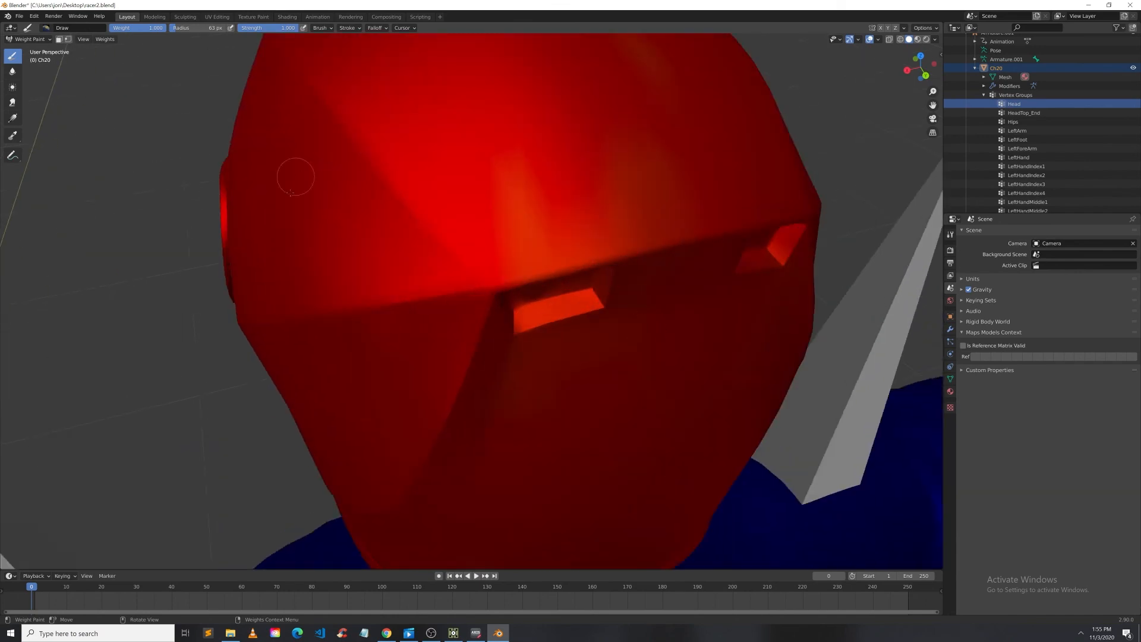
pyautogui.scroll(-5, 517, 296)
pyautogui.scroll(7, 559, 301)
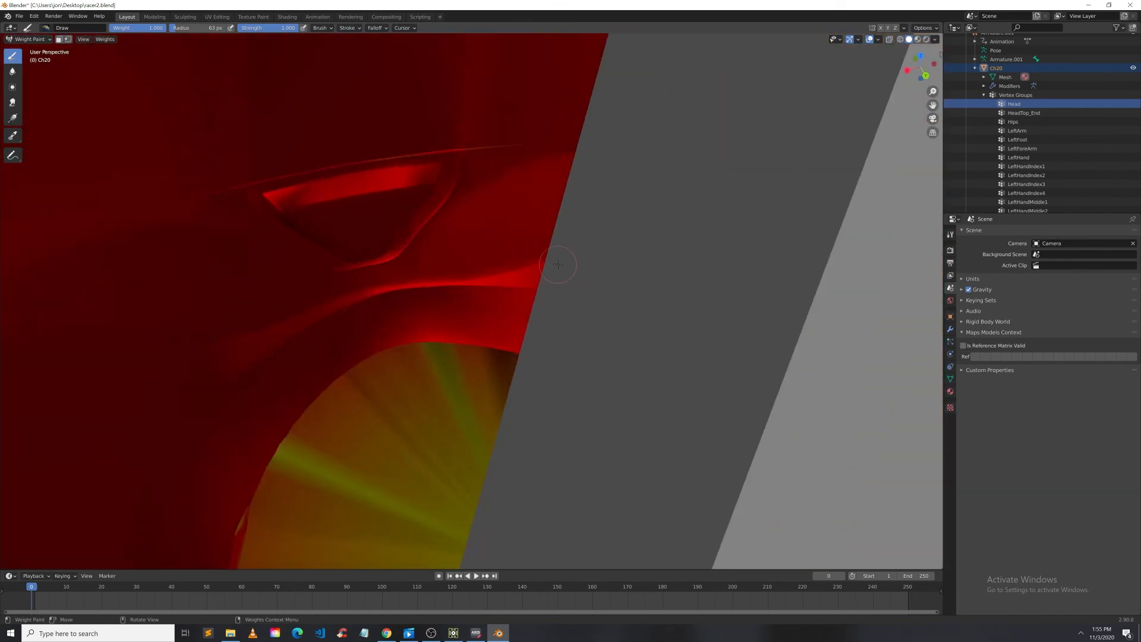
pyautogui.moveTo(564, 265); pyautogui.dragTo(303, 330, button='middle')
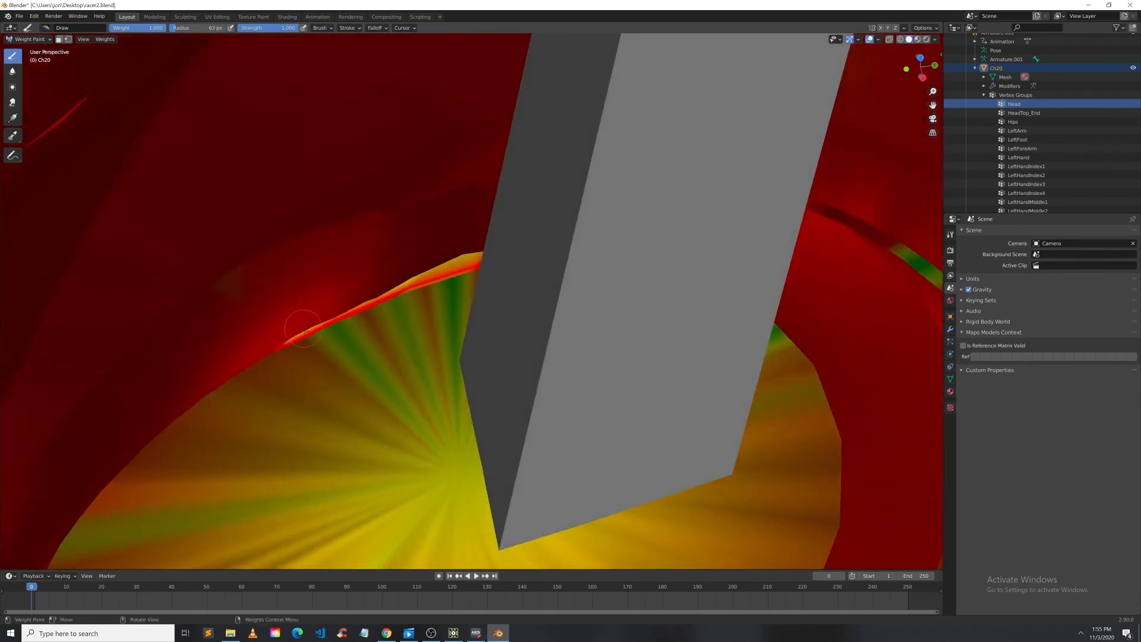
pyautogui.moveTo(448, 344); pyautogui.dragTo(482, 269, button='middle')
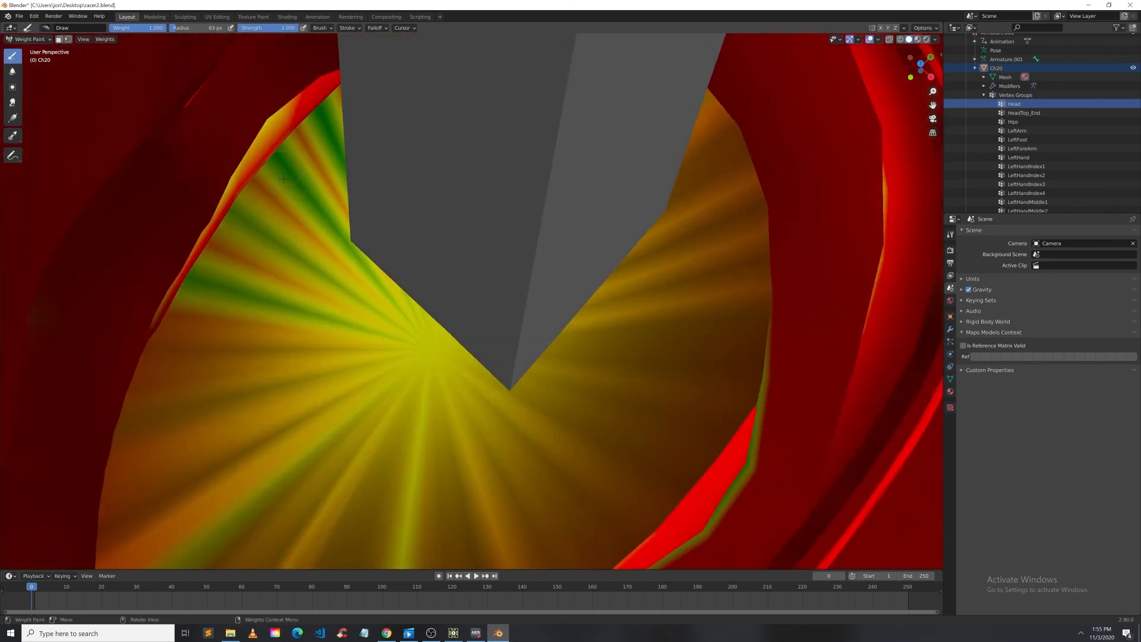
pyautogui.moveTo(283, 178); pyautogui.dragTo(299, 238, button='middle')
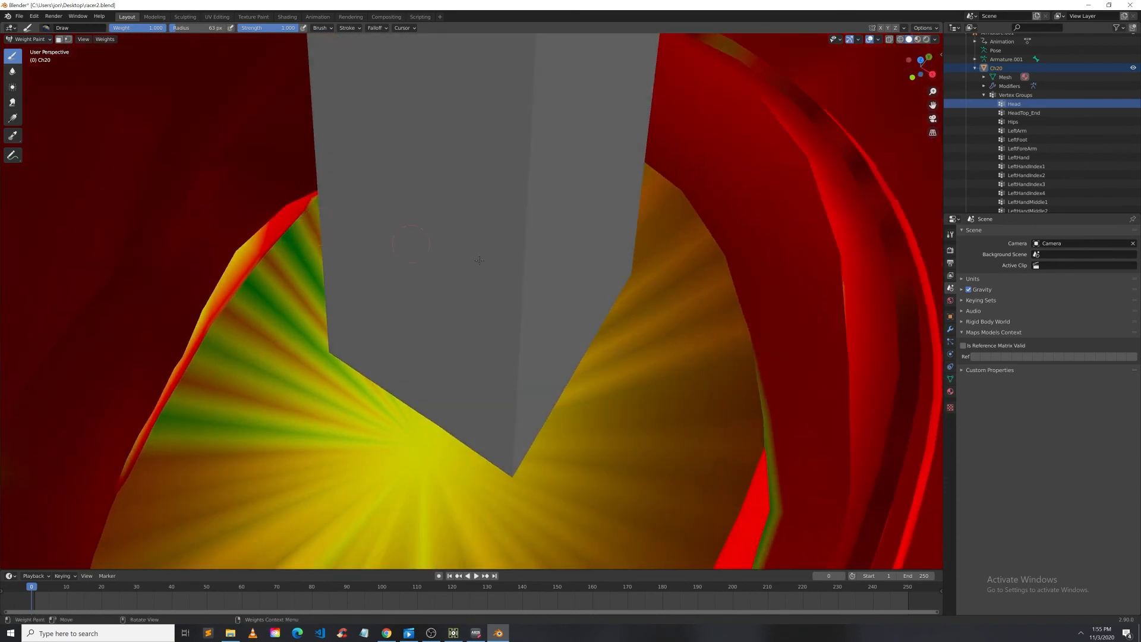
pyautogui.moveTo(701, 409); pyautogui.dragTo(349, 281, button='middle')
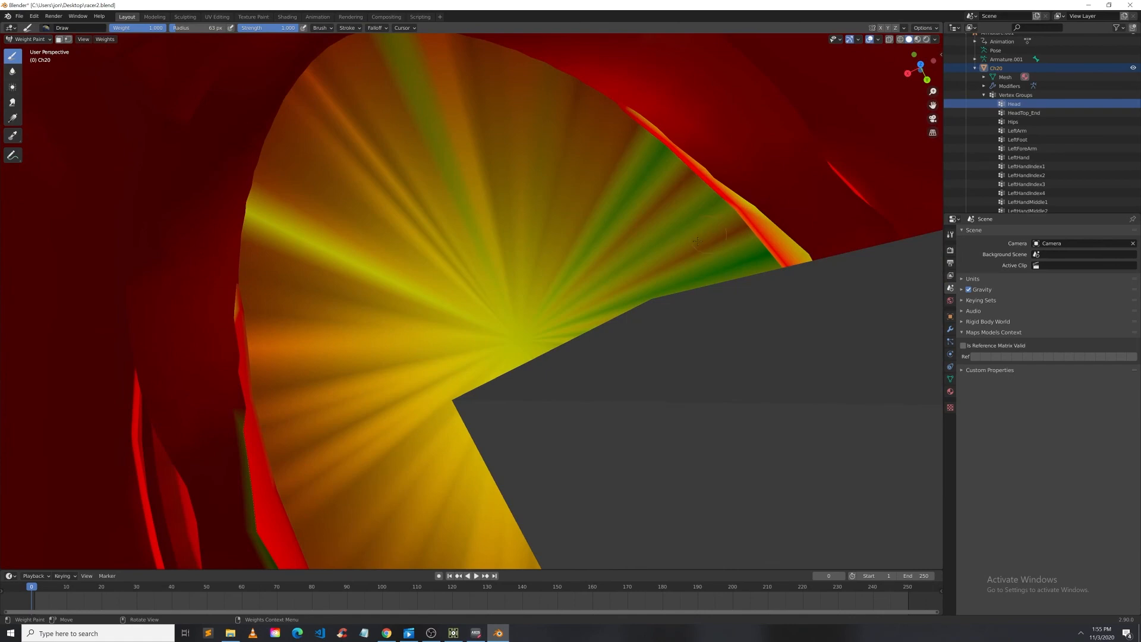
pyautogui.moveTo(697, 240); pyautogui.dragTo(567, 266, button='middle')
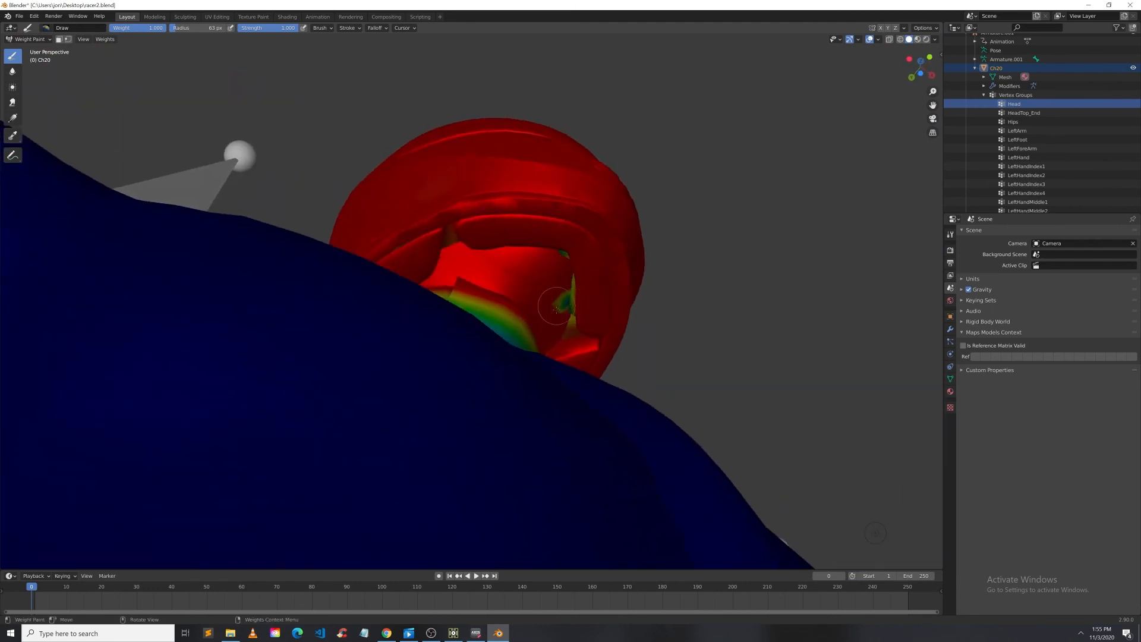
pyautogui.moveTo(595, 259)
pyautogui.mouseDown(button='middle')
pyautogui.moveTo(585, 190)
pyautogui.moveTo(587, 277)
pyautogui.mouseUp(button='middle')
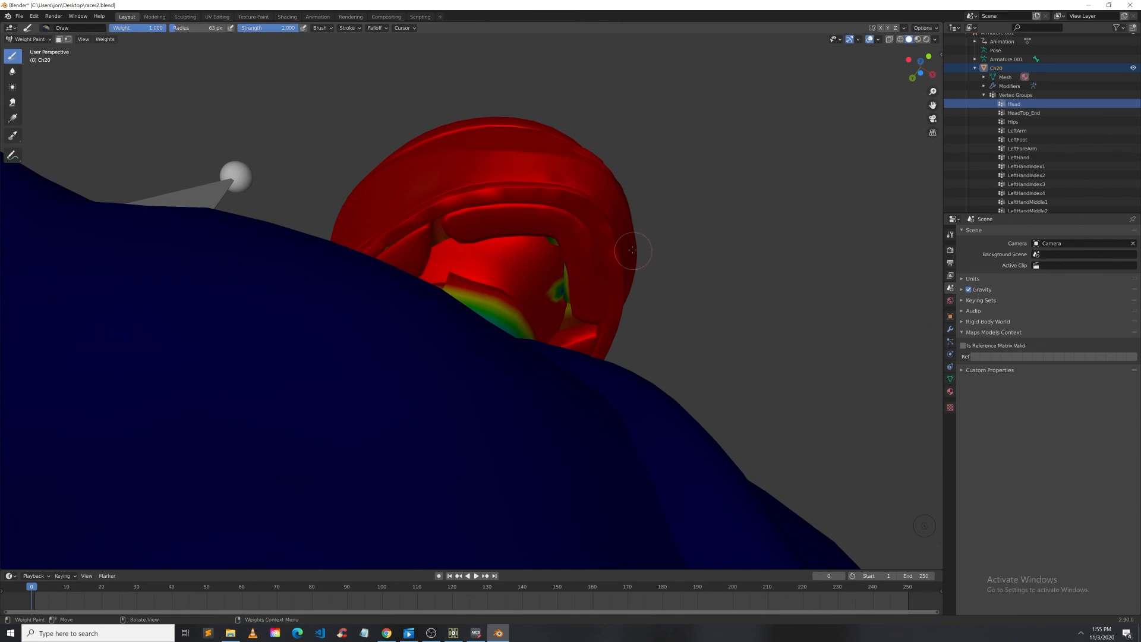
pyautogui.moveTo(633, 250); pyautogui.dragTo(458, 348, button='middle')
pyautogui.scroll(-7, 511, 344)
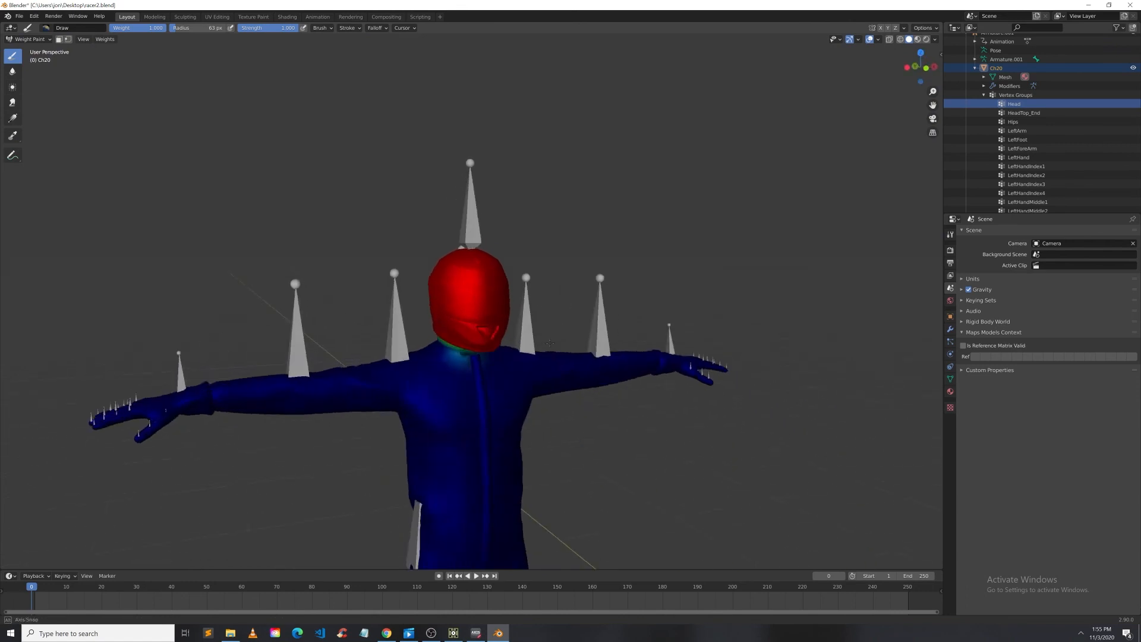
# Step: Show the Hips, LeftArm and LeftHandMiddle2 vertex group weights on the character
pyautogui.click(1013, 121)
pyautogui.click(1018, 131)
pyautogui.scroll(-2, 1029, 143)
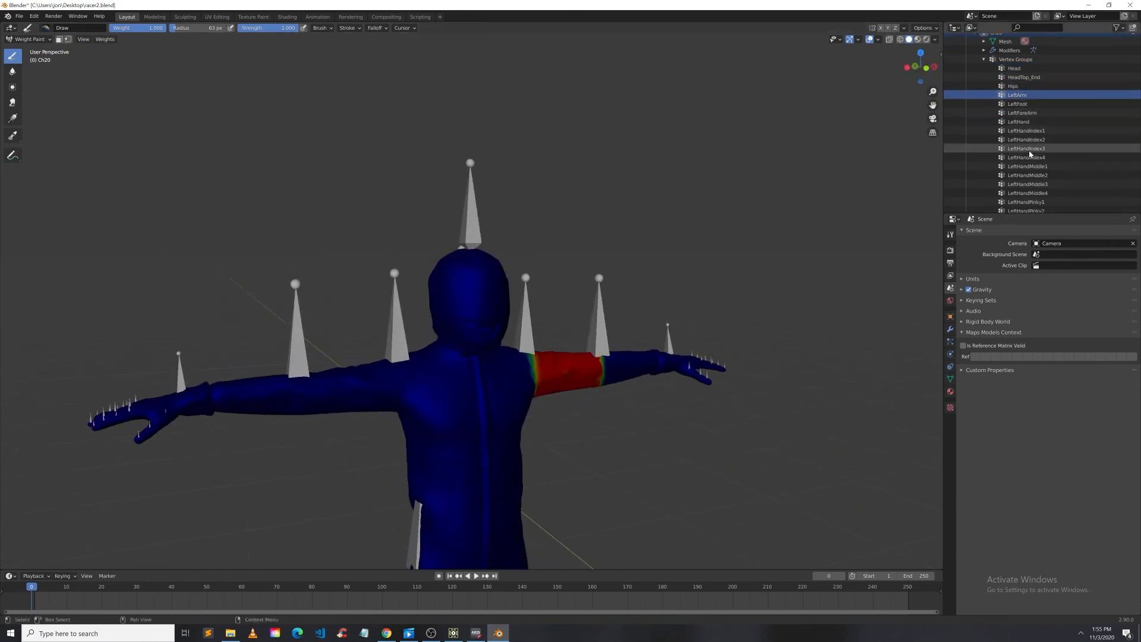
pyautogui.click(1027, 175)
pyautogui.moveTo(720, 217); pyautogui.dragTo(514, 255, button='middle')
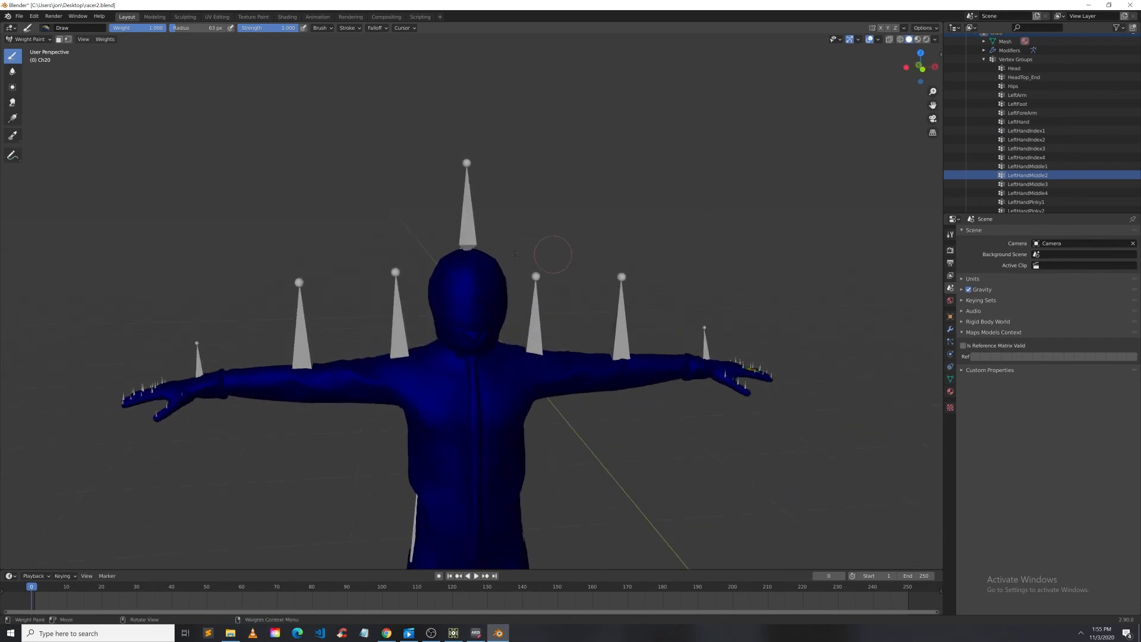
# Step: Minimize Blender and move the Axis Neuron Pro window aside over TouchDesigner
pyautogui.click(1095, 5)
pyautogui.scroll(-3, 815, 428)
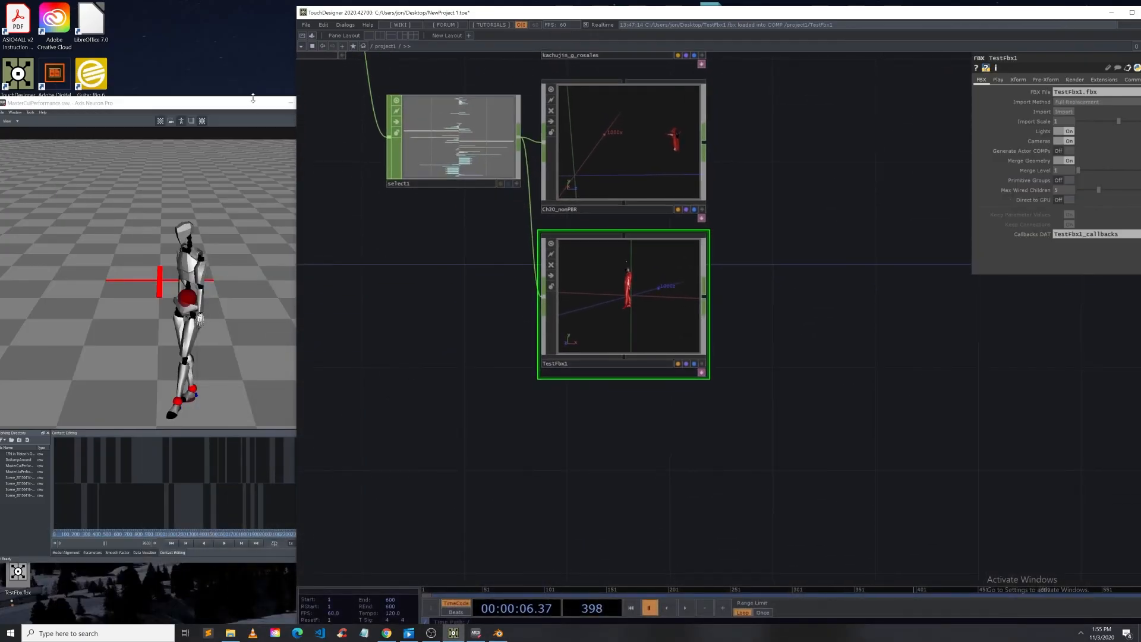
pyautogui.moveTo(252, 100); pyautogui.dragTo(347, 106)
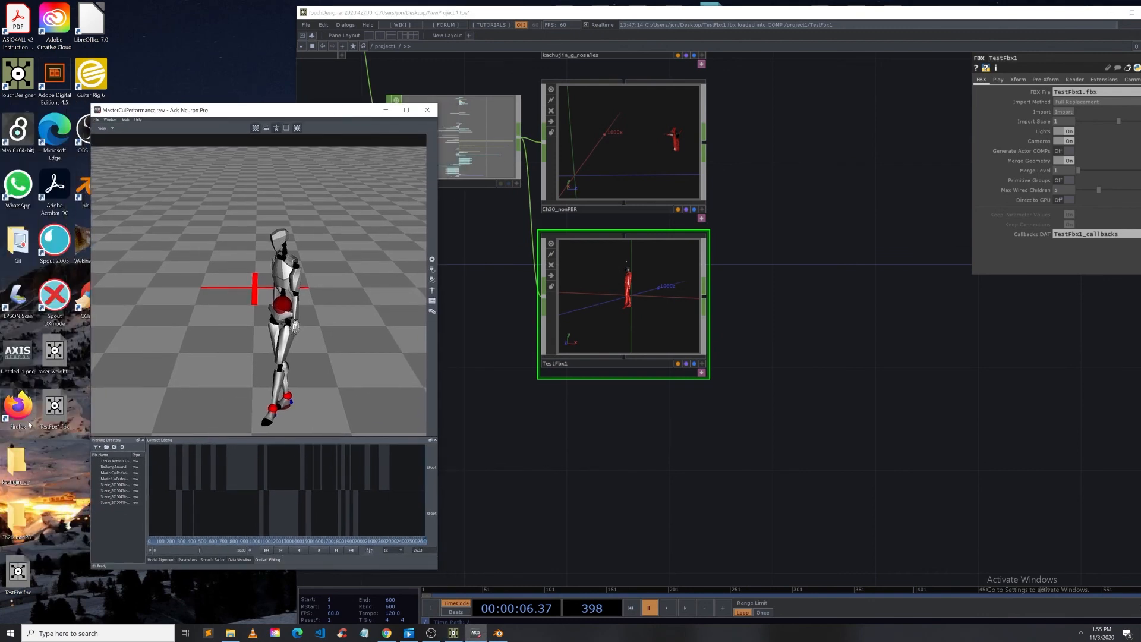
pyautogui.click(36, 583)
pyautogui.moveTo(24, 574); pyautogui.dragTo(545, 520)
pyautogui.moveTo(18, 572); pyautogui.dragTo(575, 464)
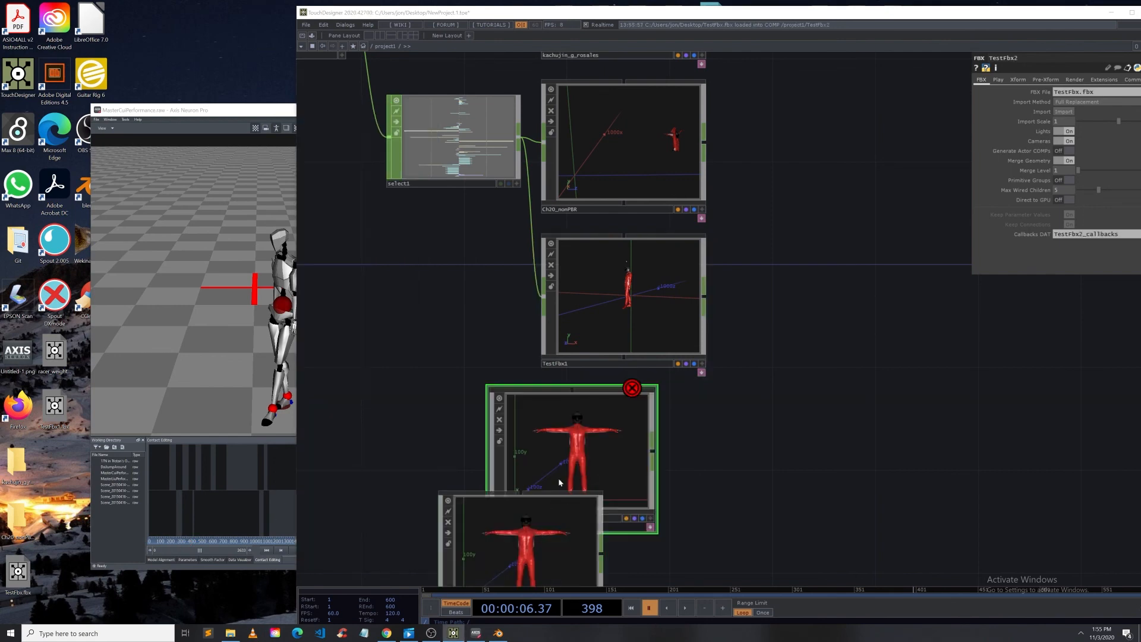
pyautogui.click(672, 553)
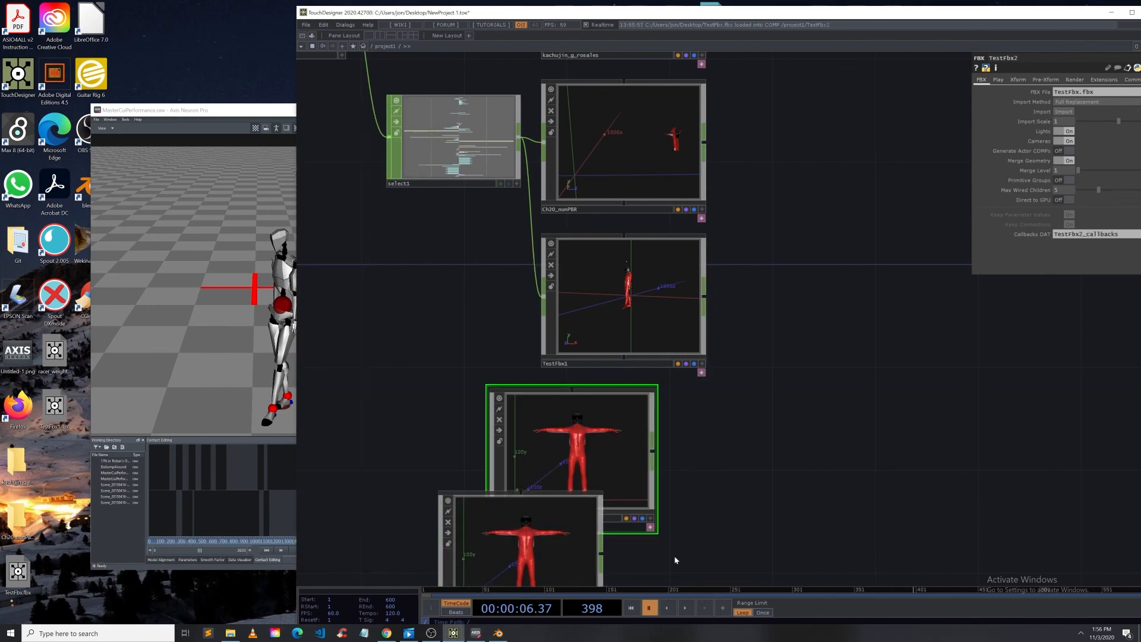
pyautogui.moveTo(673, 555); pyautogui.dragTo(624, 461)
pyautogui.moveTo(630, 517); pyautogui.dragTo(513, 401, button='right')
pyautogui.press('Delete')
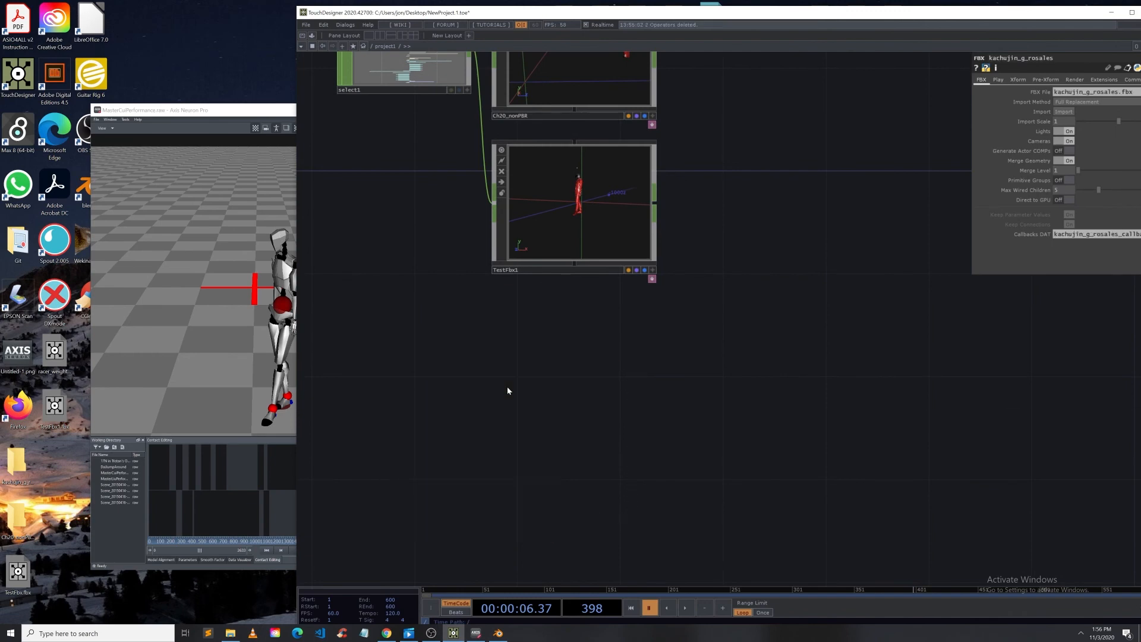
# Step: Import racer_weightpaint.fbx into the TouchDesigner network as an FBX COMP and open its contents
pyautogui.click(48, 345)
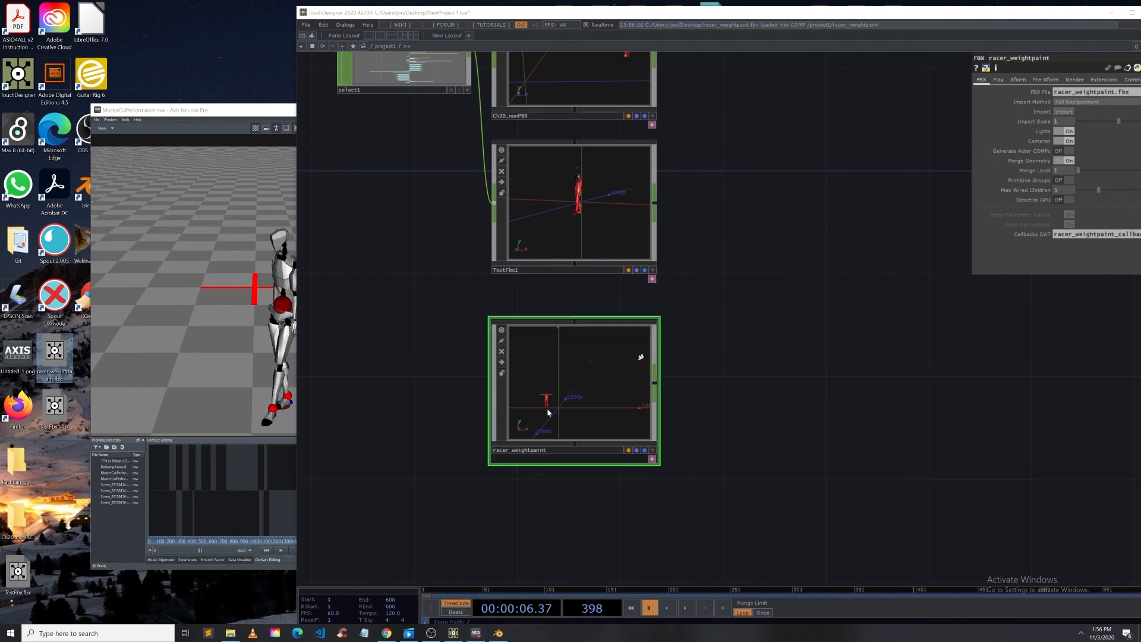
pyautogui.moveTo(761, 355); pyautogui.dragTo(778, 400)
pyautogui.scroll(10, 625, 462)
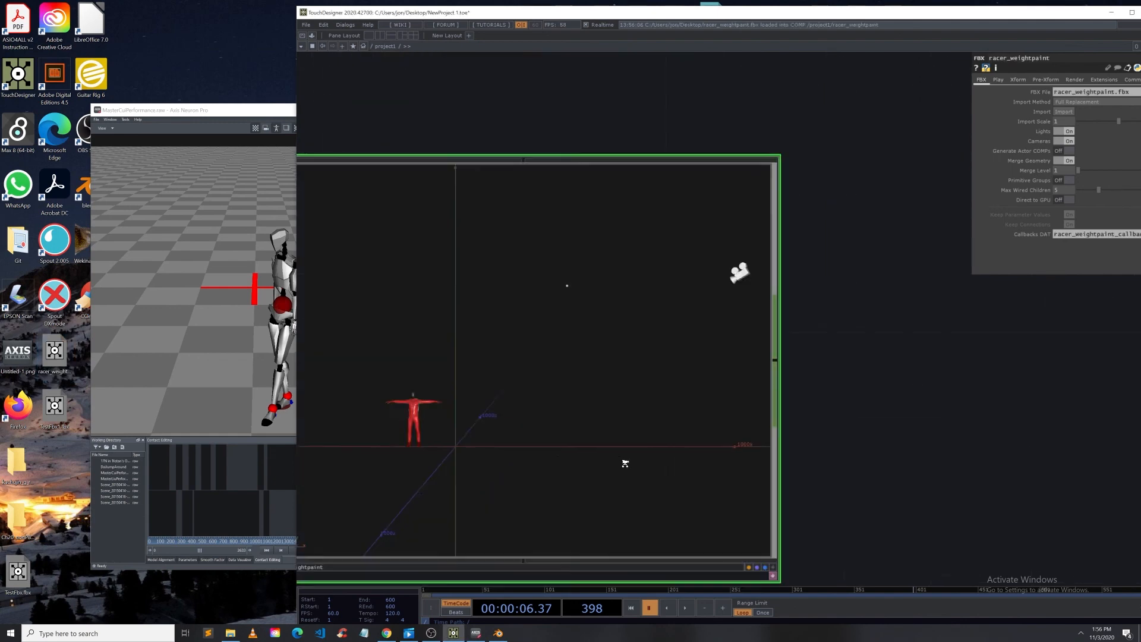
pyautogui.scroll(5, 535, 138)
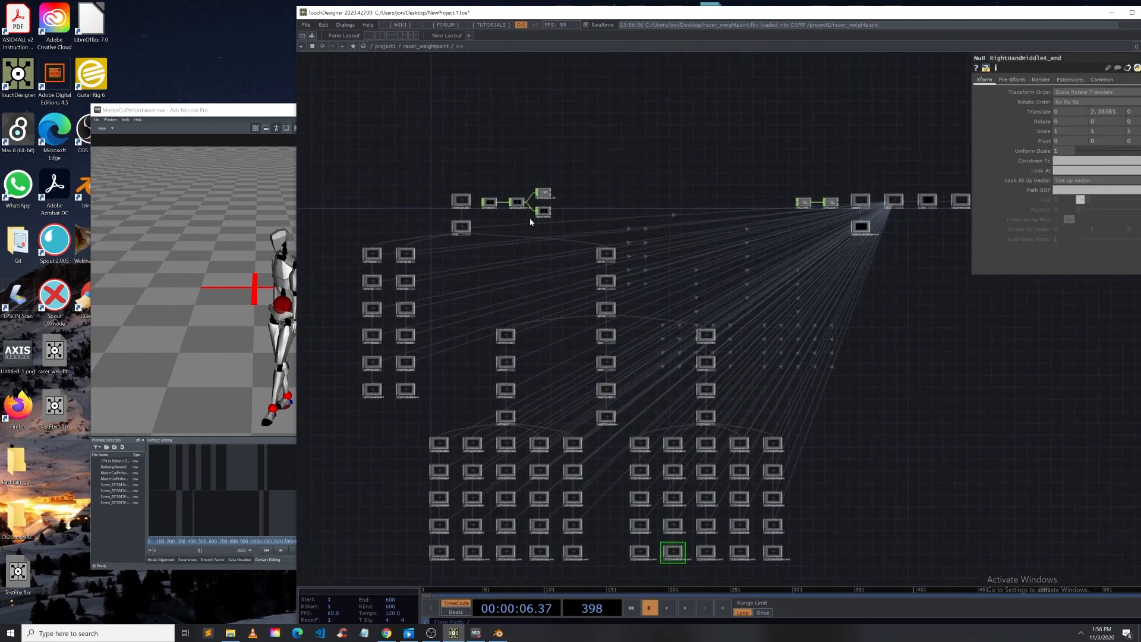
pyautogui.rightClick(510, 233)
pyautogui.click(541, 148)
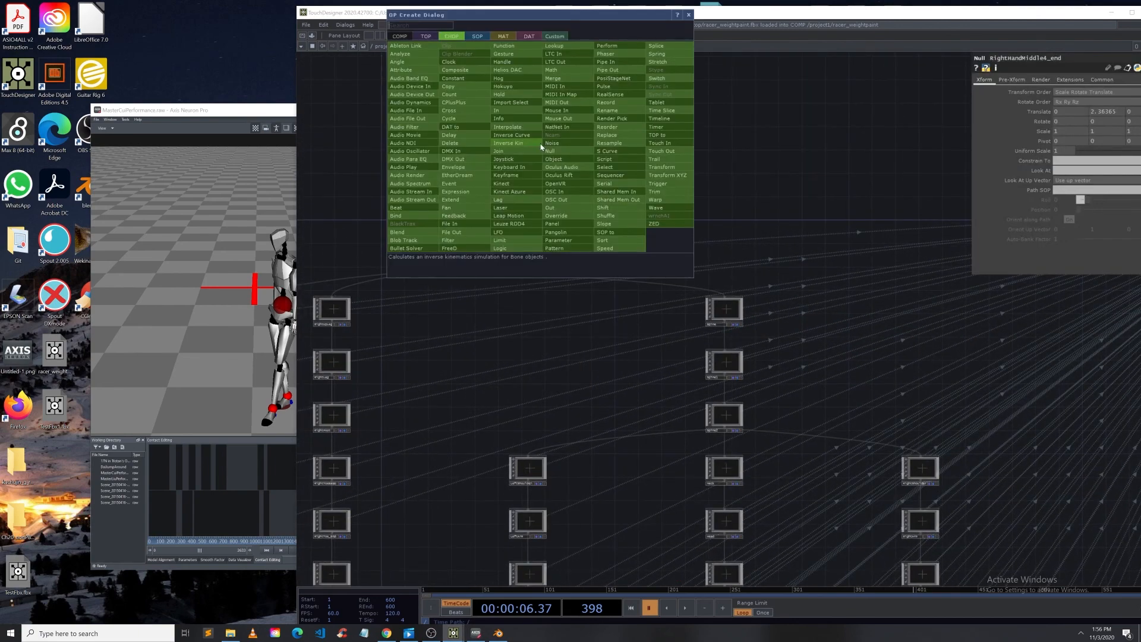
pyautogui.click(508, 119)
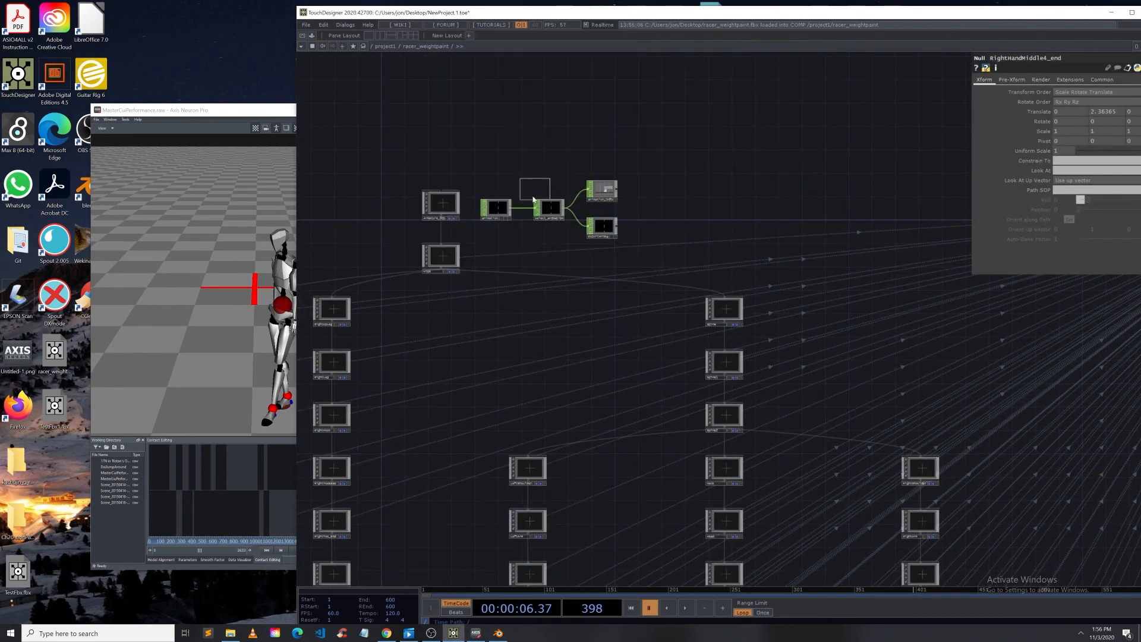
pyautogui.click(550, 242)
# Step: Return to the project network and orbit the racer_weightpaint COMP viewer to examine the imported character
pyautogui.scroll(-6, 578, 225)
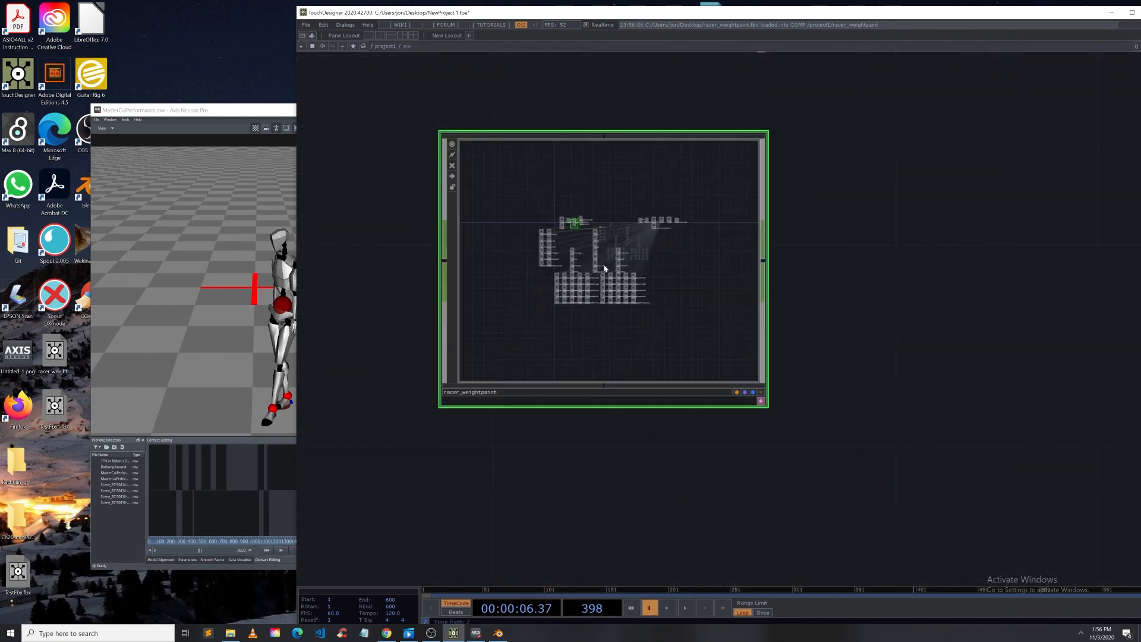
pyautogui.scroll(-4, 458, 311)
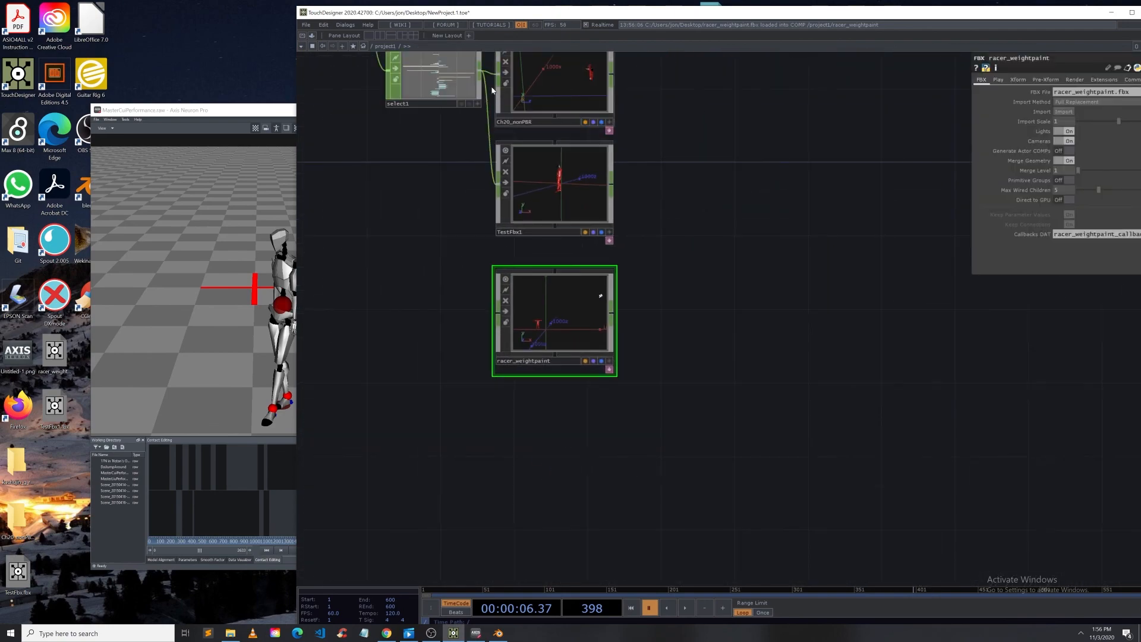
pyautogui.scroll(6, 504, 327)
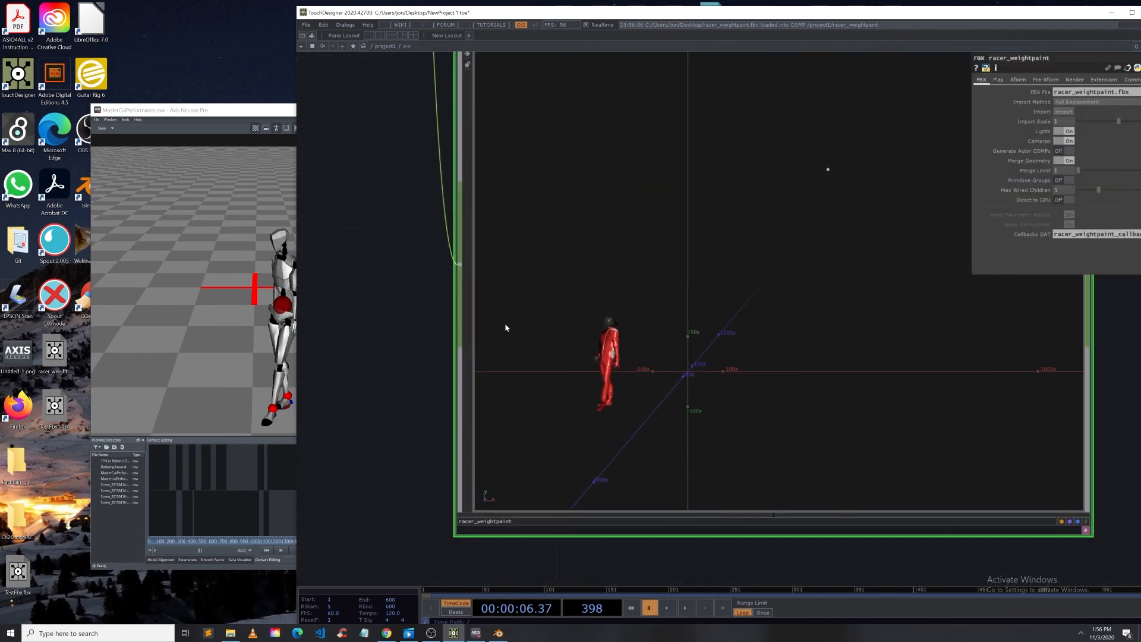
pyautogui.click(910, 467)
pyautogui.moveTo(644, 395); pyautogui.dragTo(660, 413)
pyautogui.moveTo(660, 412); pyautogui.dragTo(721, 267, button='right')
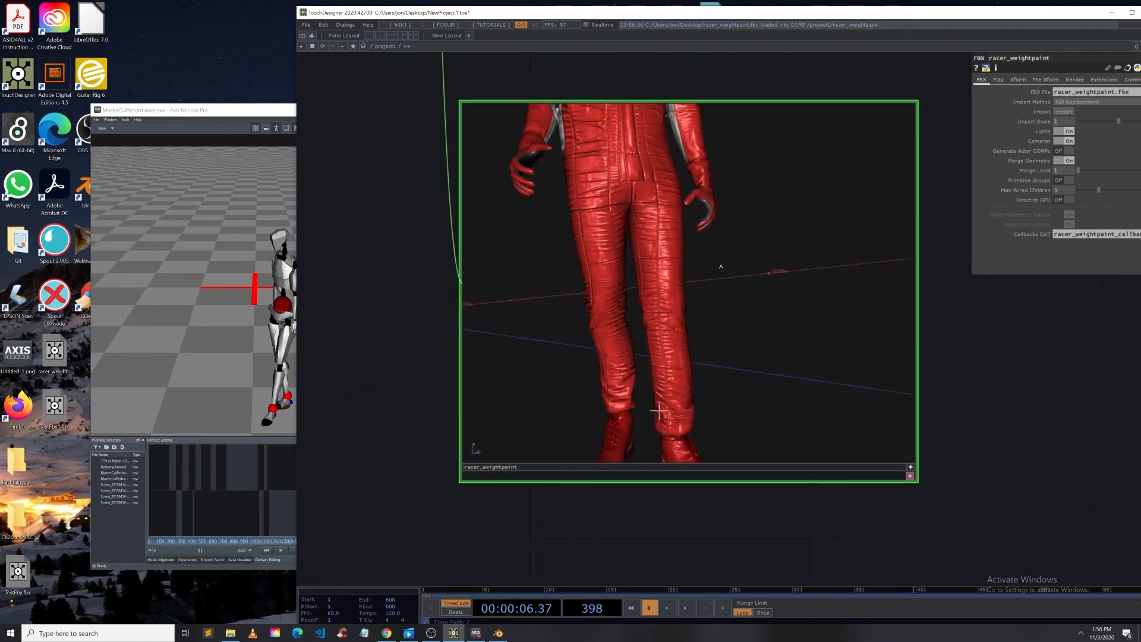
pyautogui.moveTo(407, 372); pyautogui.dragTo(340, 443)
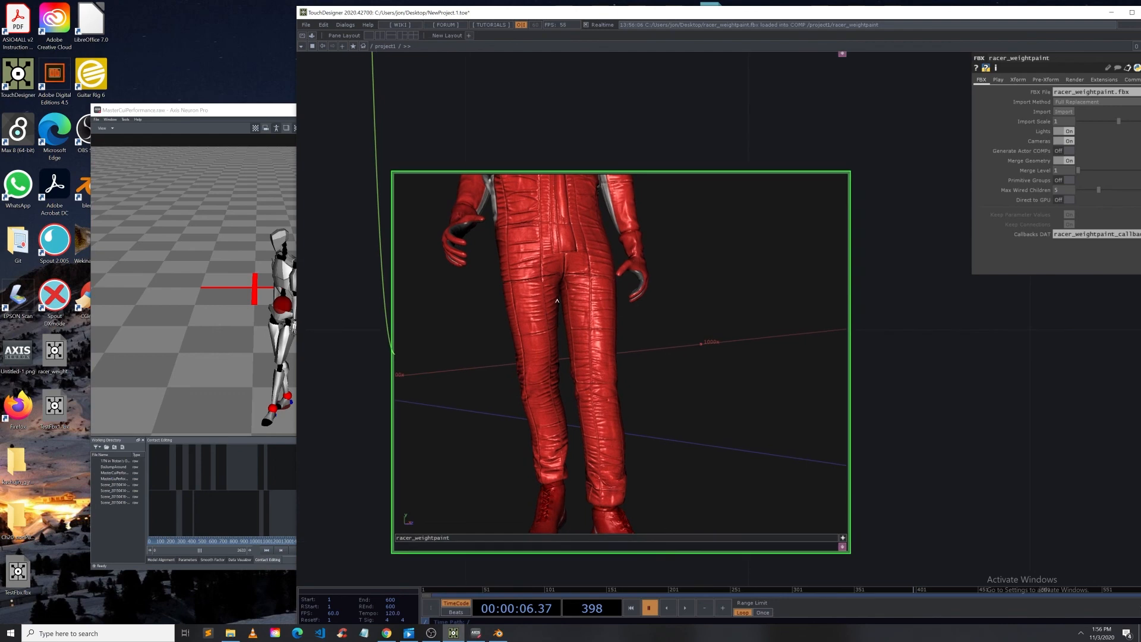
pyautogui.moveTo(540, 199); pyautogui.dragTo(564, 432, button='right')
pyautogui.moveTo(516, 318); pyautogui.dragTo(583, 337)
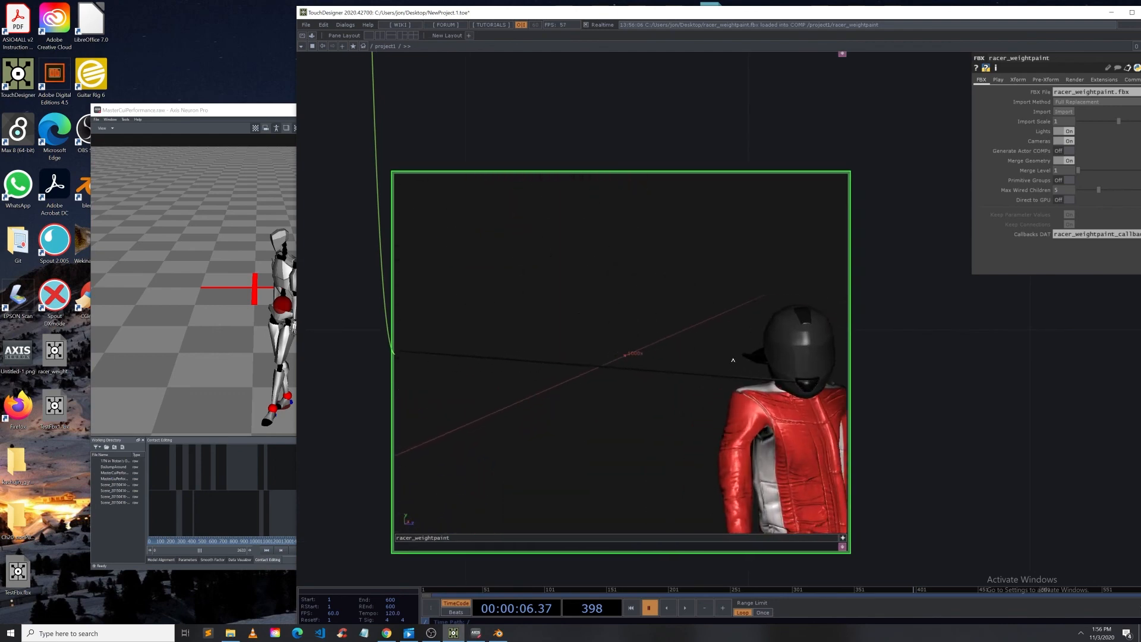
pyautogui.moveTo(733, 360); pyautogui.dragTo(664, 379)
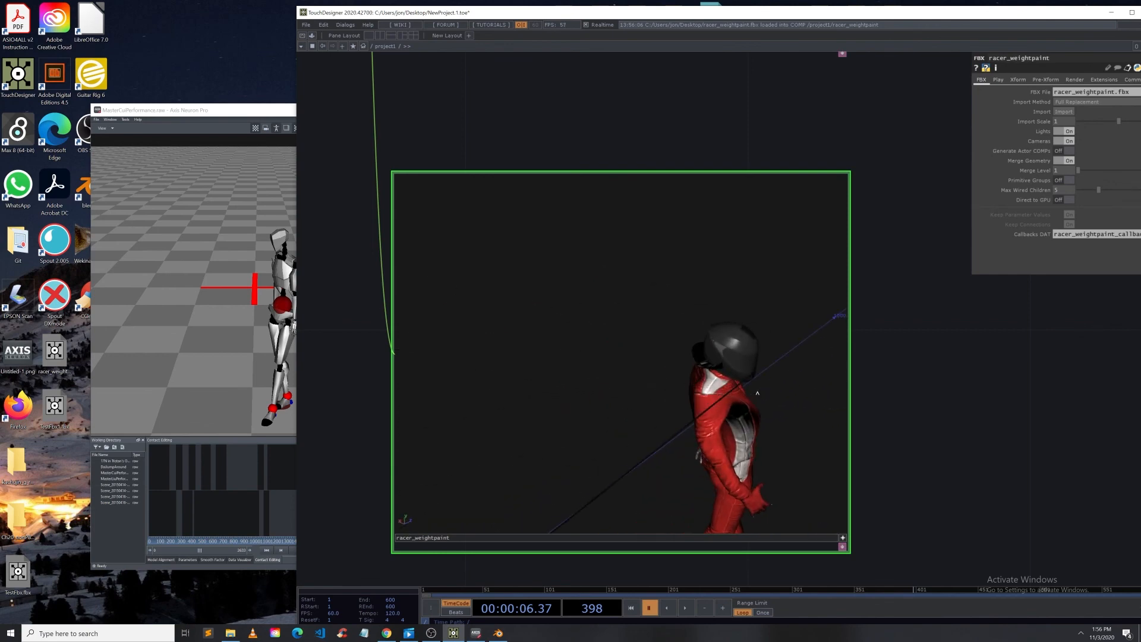
# Step: Shift the TouchDesigner window left and keep orbiting the racer_weightpaint viewer around the character's upper body
pyautogui.moveTo(757, 393); pyautogui.dragTo(624, 351)
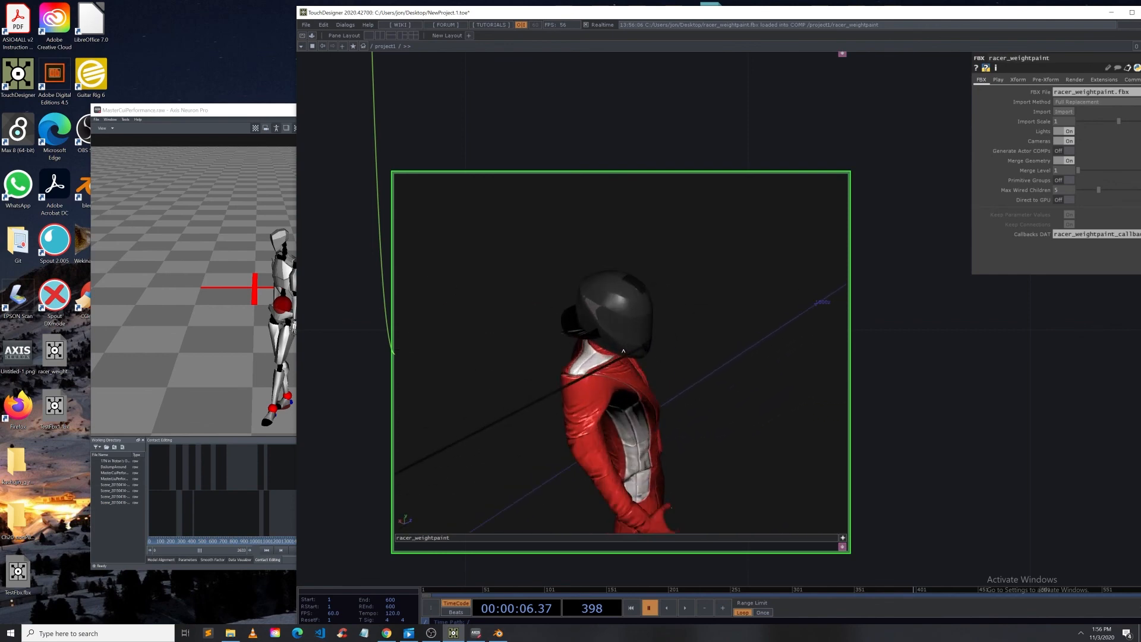
pyautogui.moveTo(623, 351); pyautogui.dragTo(566, 335, button='middle')
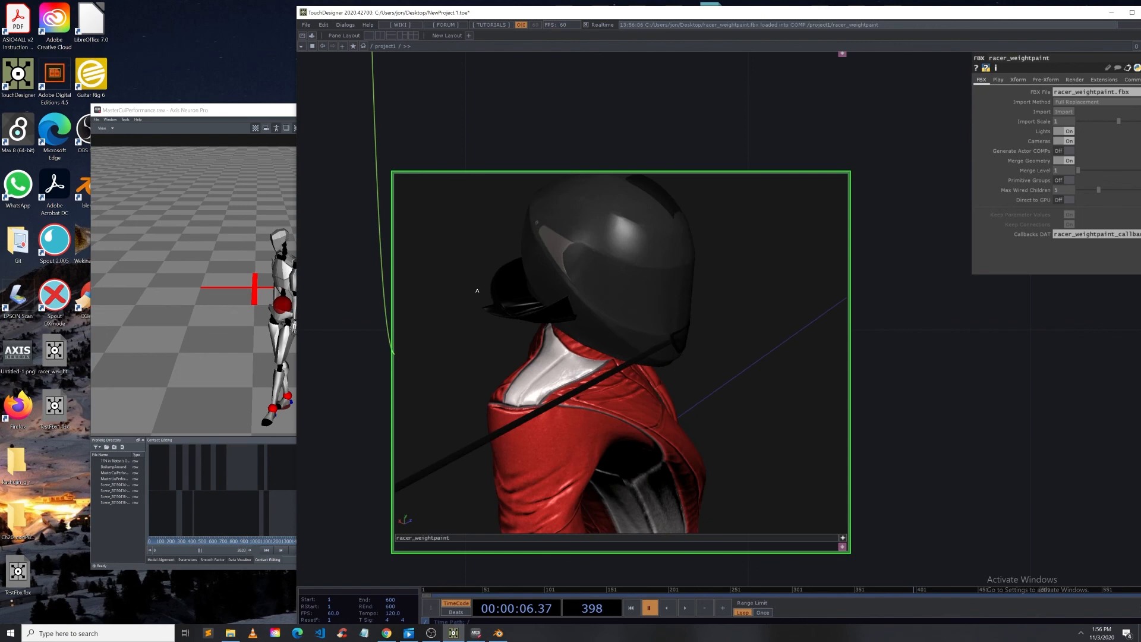
pyautogui.moveTo(492, 16); pyautogui.dragTo(254, 19)
pyautogui.moveTo(441, 397); pyautogui.dragTo(457, 363)
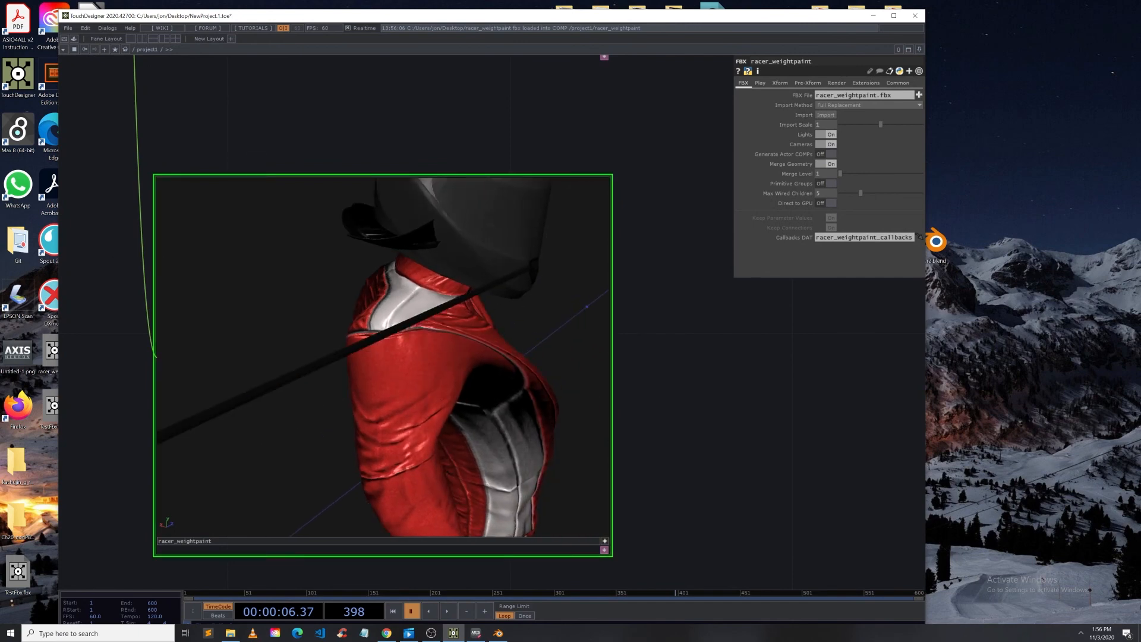
pyautogui.hotkey('alt', 'Tab')
# Step: Zoom and orbit the racer_weightpaint viewer to inspect the character's full body from the front
pyautogui.moveTo(351, 338); pyautogui.dragTo(391, 309)
pyautogui.moveTo(394, 295); pyautogui.dragTo(387, 438, button='middle')
pyautogui.moveTo(384, 452); pyautogui.dragTo(367, 426, button='right')
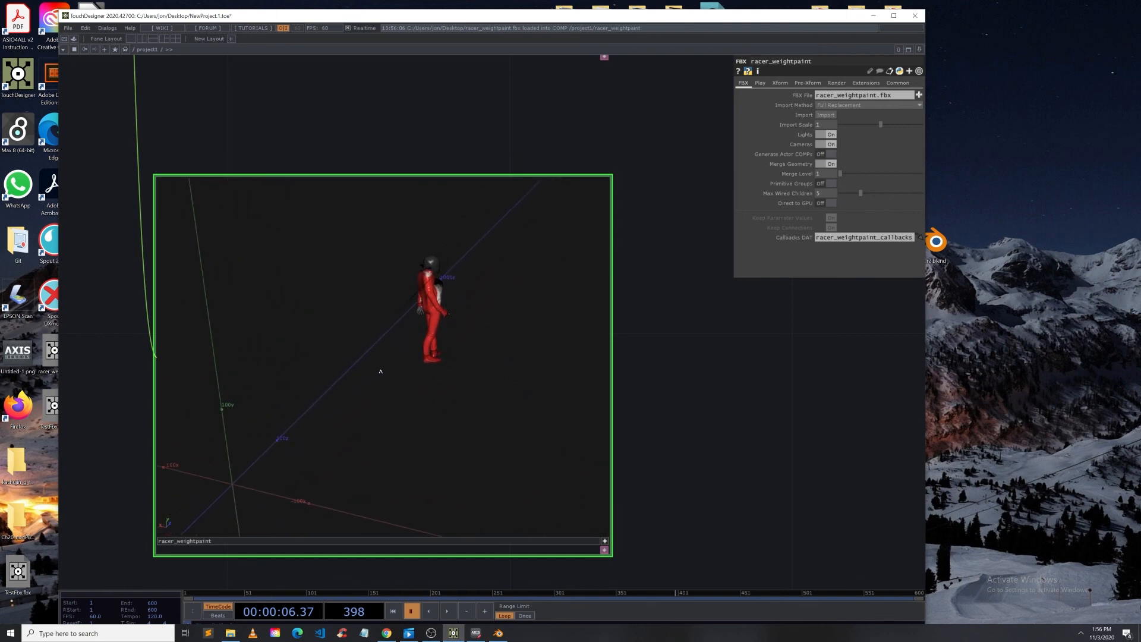
pyautogui.scroll(8, 418, 310)
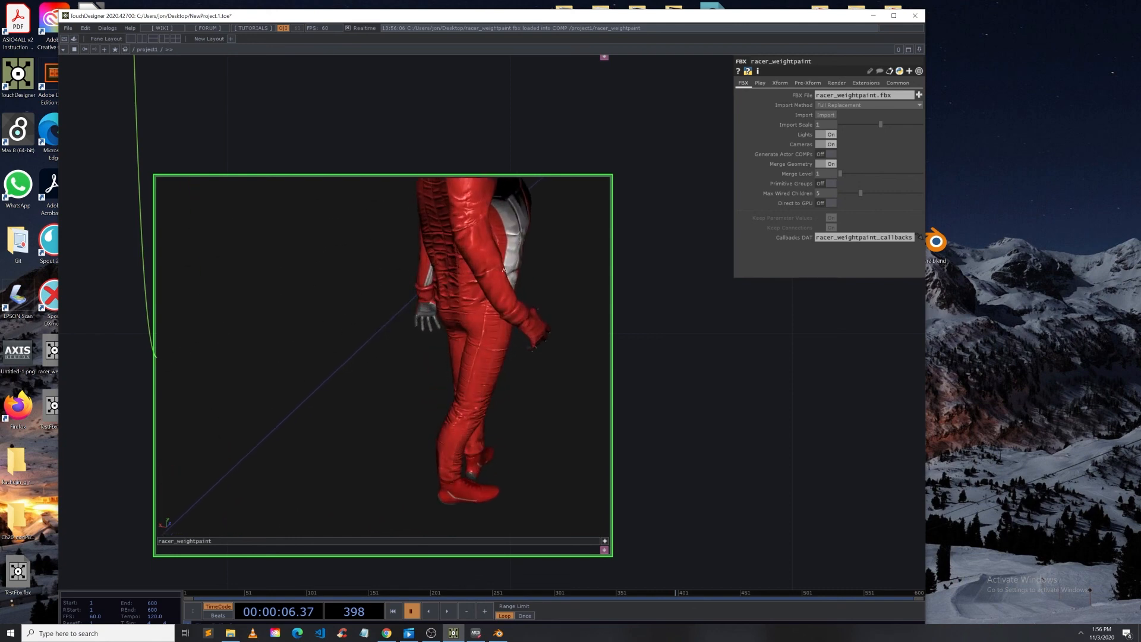
pyautogui.moveTo(418, 309); pyautogui.dragTo(361, 250)
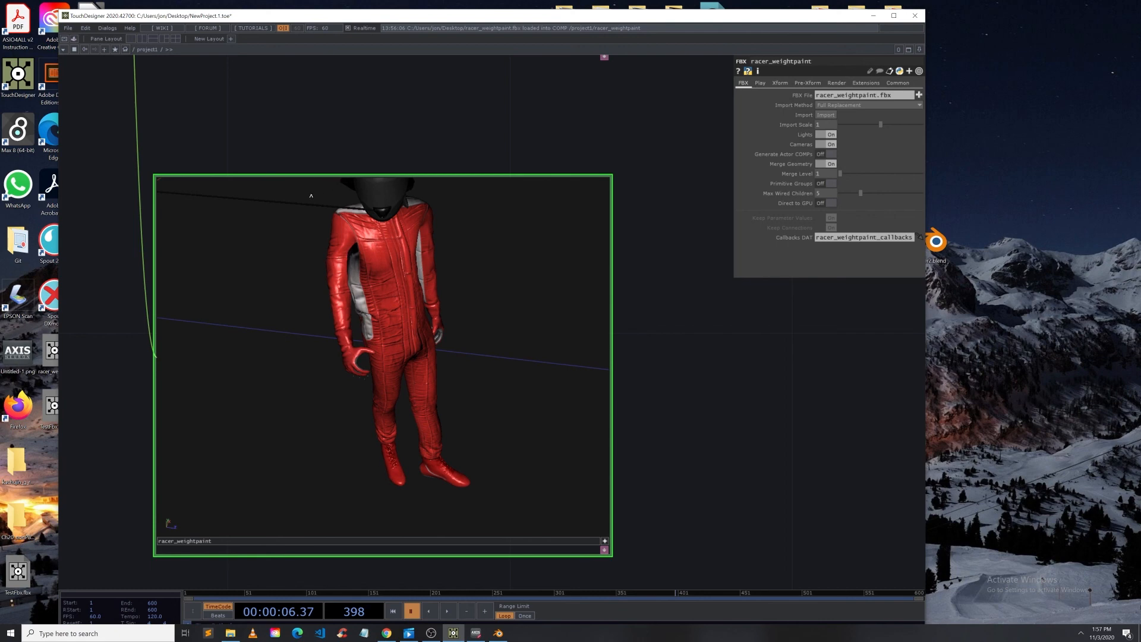
pyautogui.moveTo(331, 275); pyautogui.dragTo(381, 281)
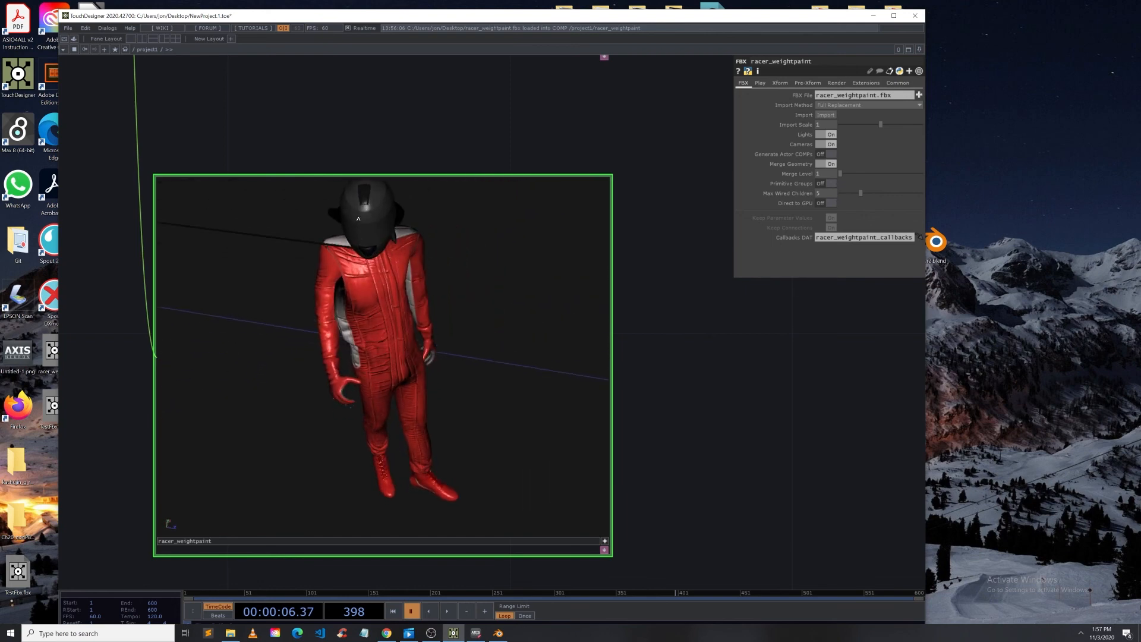
pyautogui.moveTo(358, 219); pyautogui.dragTo(399, 255)
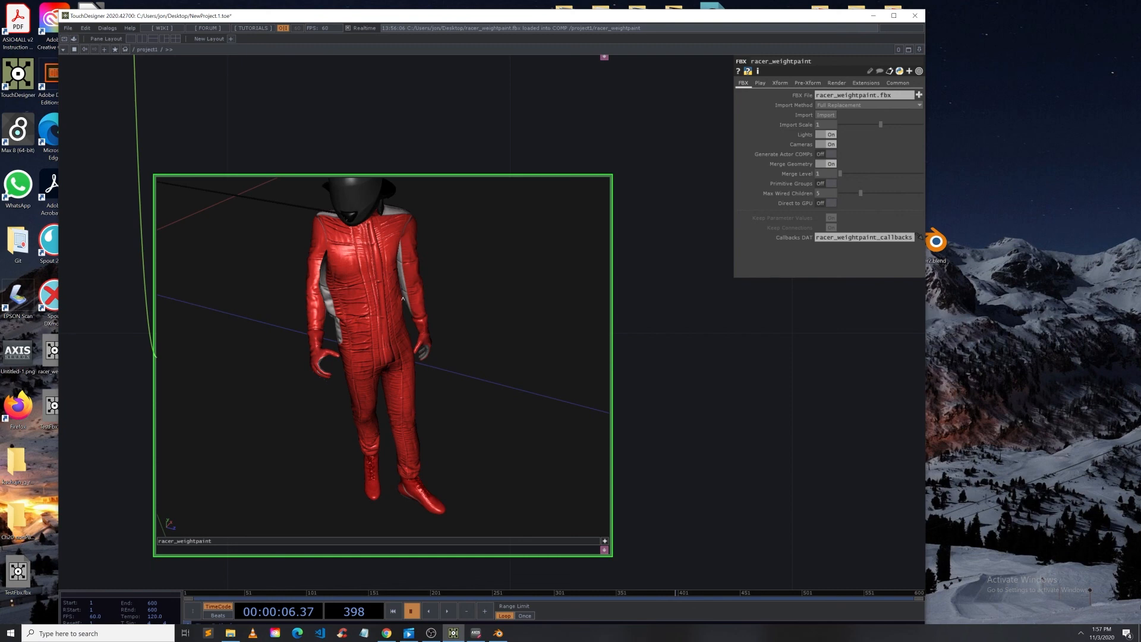
pyautogui.moveTo(337, 250); pyautogui.dragTo(359, 283, button='middle')
pyautogui.moveTo(359, 282); pyautogui.dragTo(485, 359, button='right')
pyautogui.moveTo(485, 358); pyautogui.dragTo(482, 272)
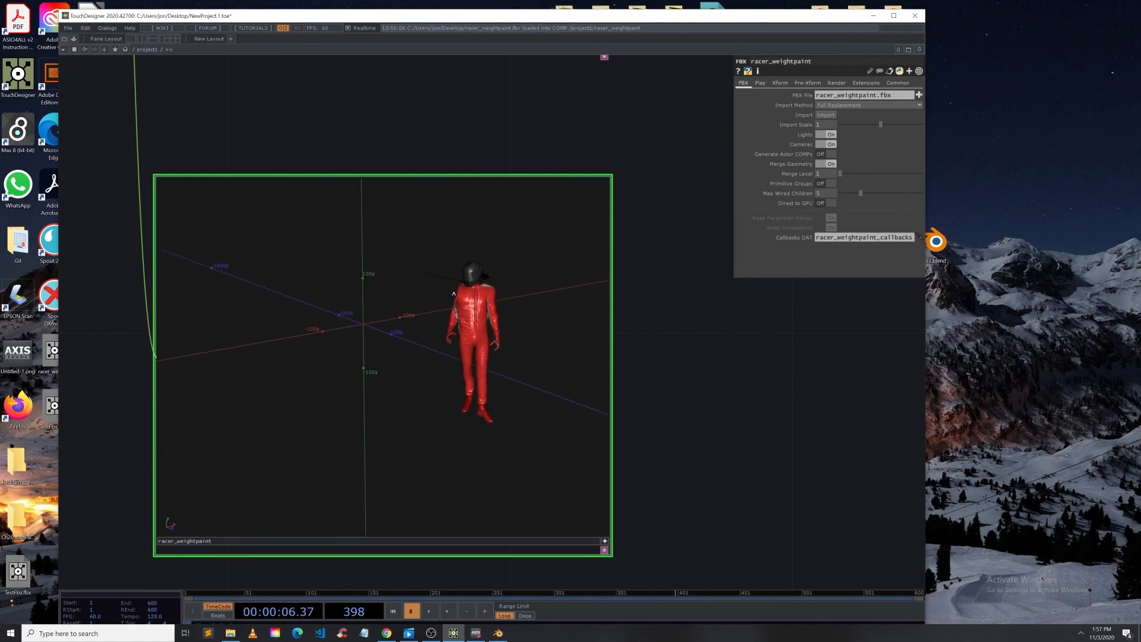
# Step: Start motion playback in Axis Neuron Pro and move its window aside so the TouchDesigner viewer is visible
pyautogui.click(473, 635)
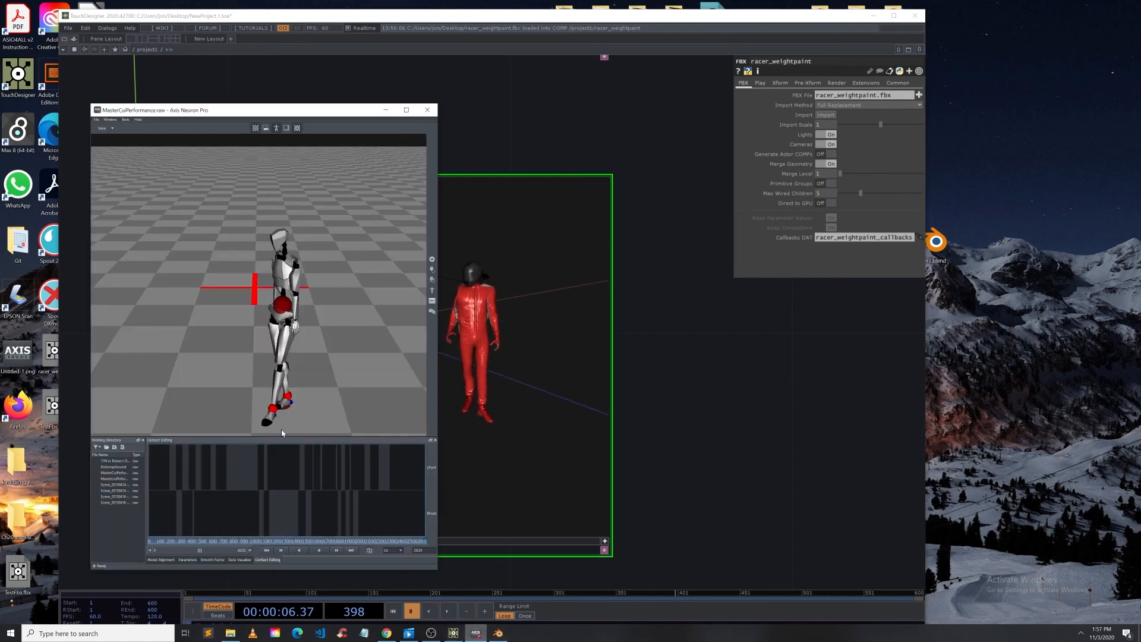
pyautogui.click(320, 551)
pyautogui.moveTo(246, 111); pyautogui.dragTo(146, 107)
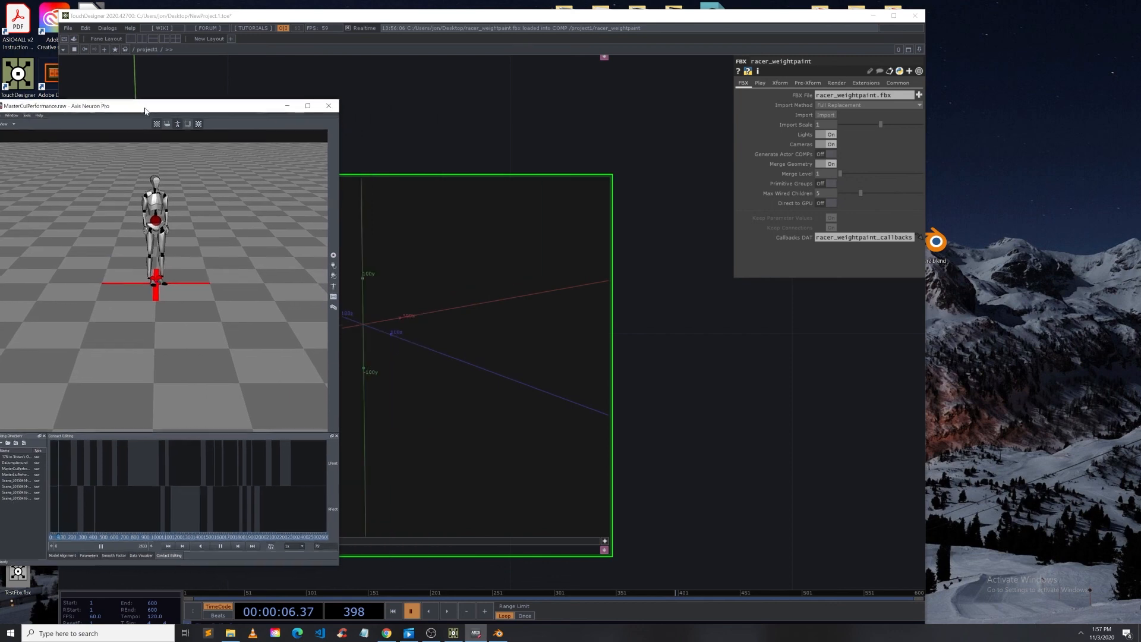
pyautogui.moveTo(461, 112); pyautogui.dragTo(656, 117)
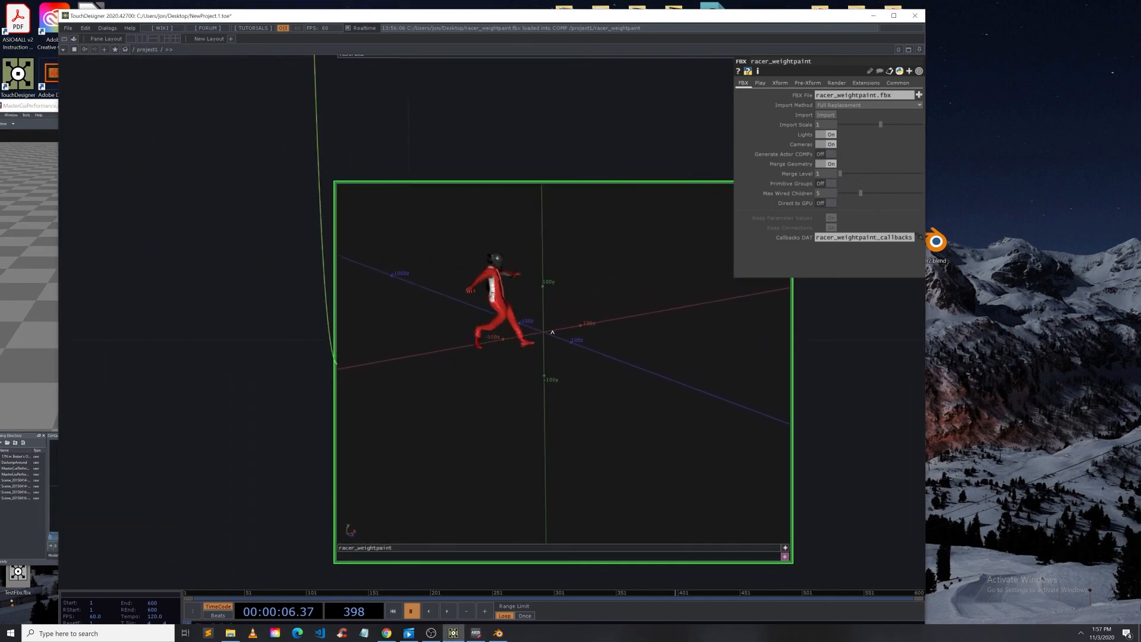
# Step: Orbit the racer_weightpaint viewer to watch the character move with the streamed motion capture
pyautogui.moveTo(570, 349); pyautogui.dragTo(612, 238)
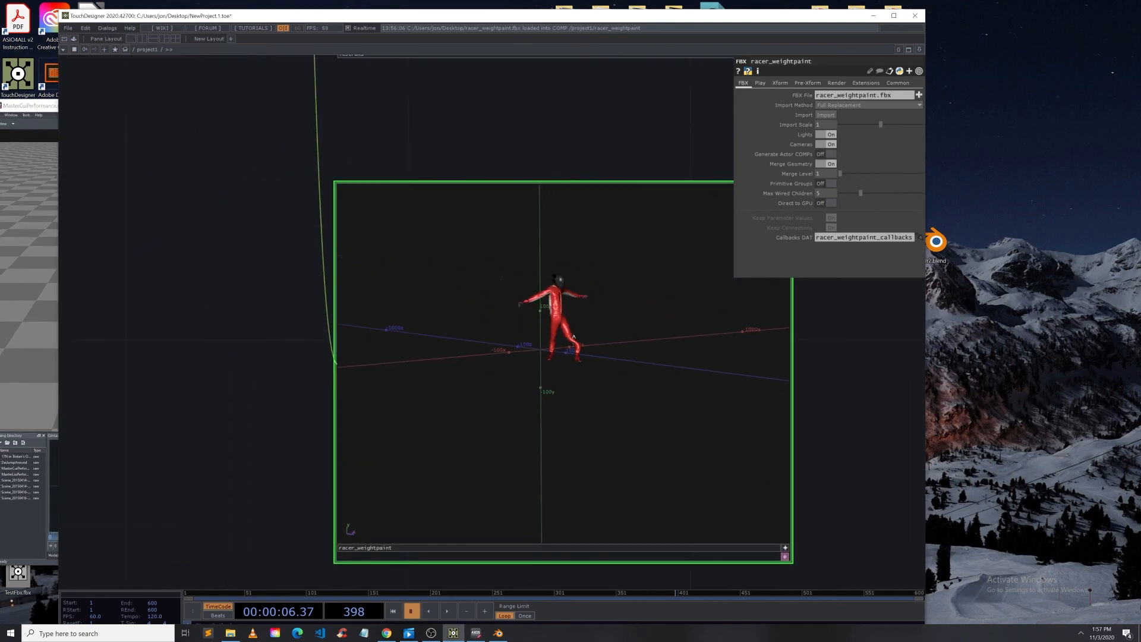
pyautogui.moveTo(612, 238); pyautogui.dragTo(620, 268, button='middle')
pyautogui.moveTo(620, 267); pyautogui.dragTo(560, 282)
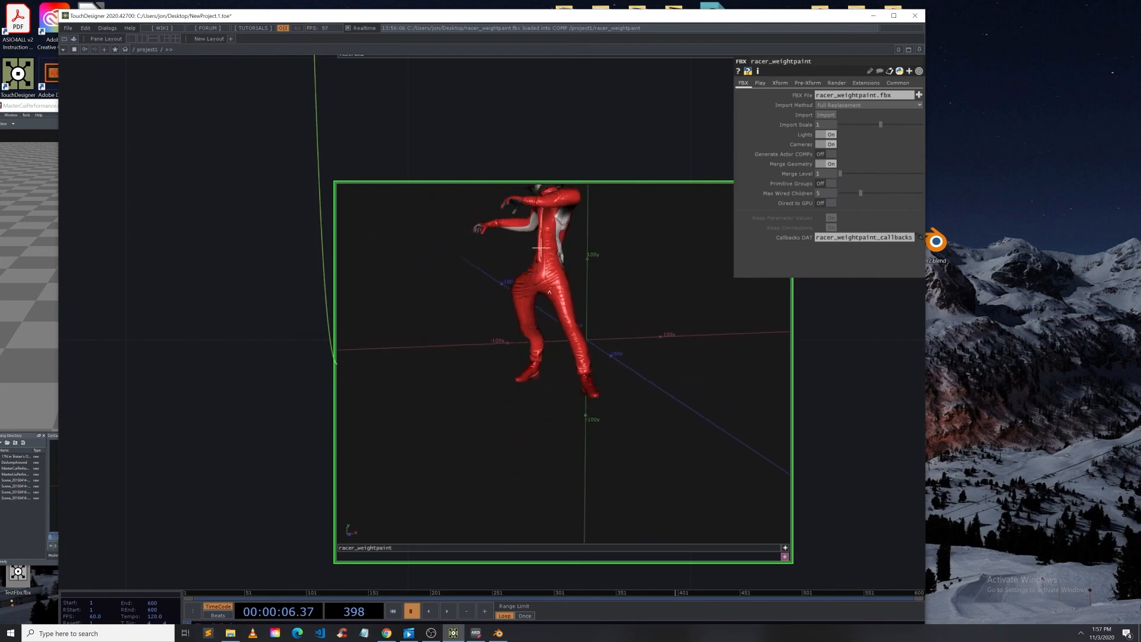
pyautogui.moveTo(560, 282); pyautogui.dragTo(559, 348, button='middle')
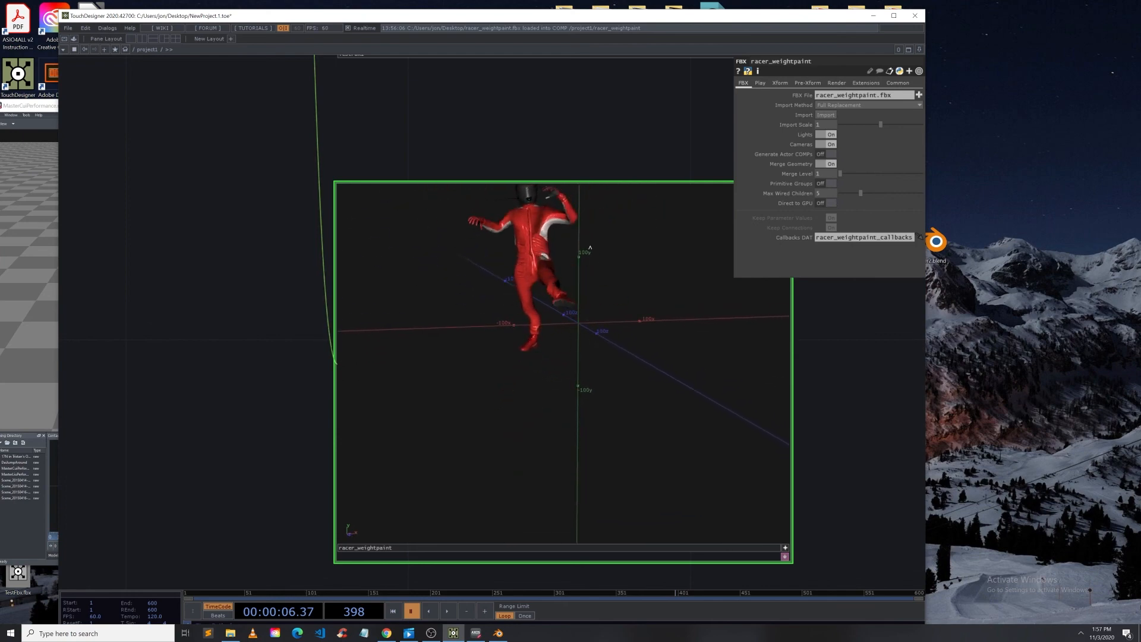
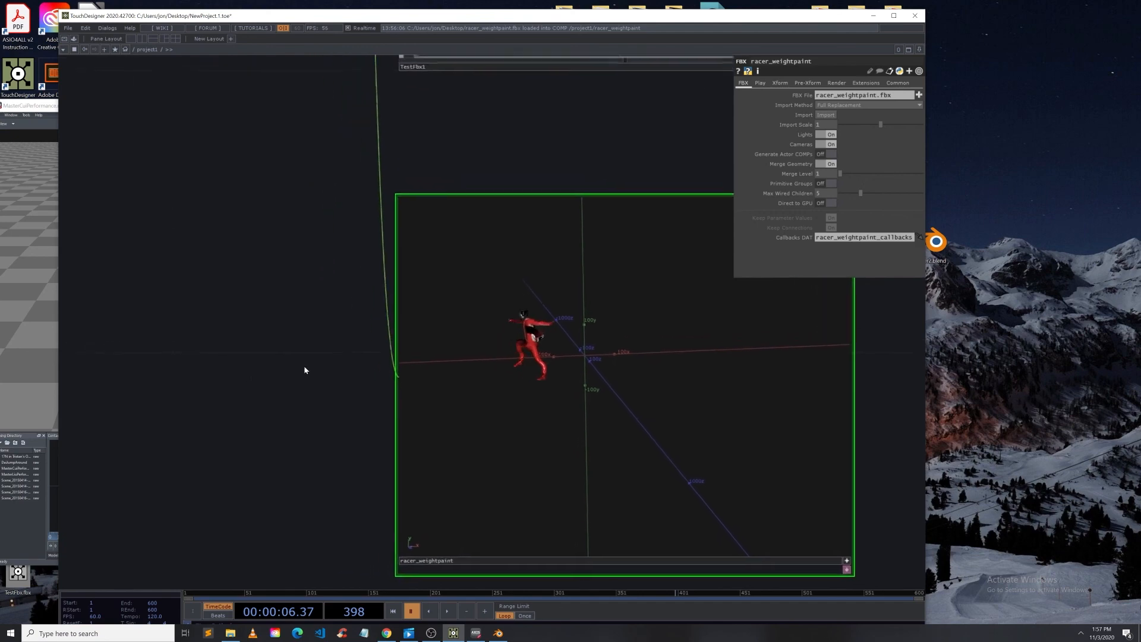
# Step: Zoom out of the network and select the select1 CHOP to show its channel selection settings
pyautogui.scroll(-5, 309, 368)
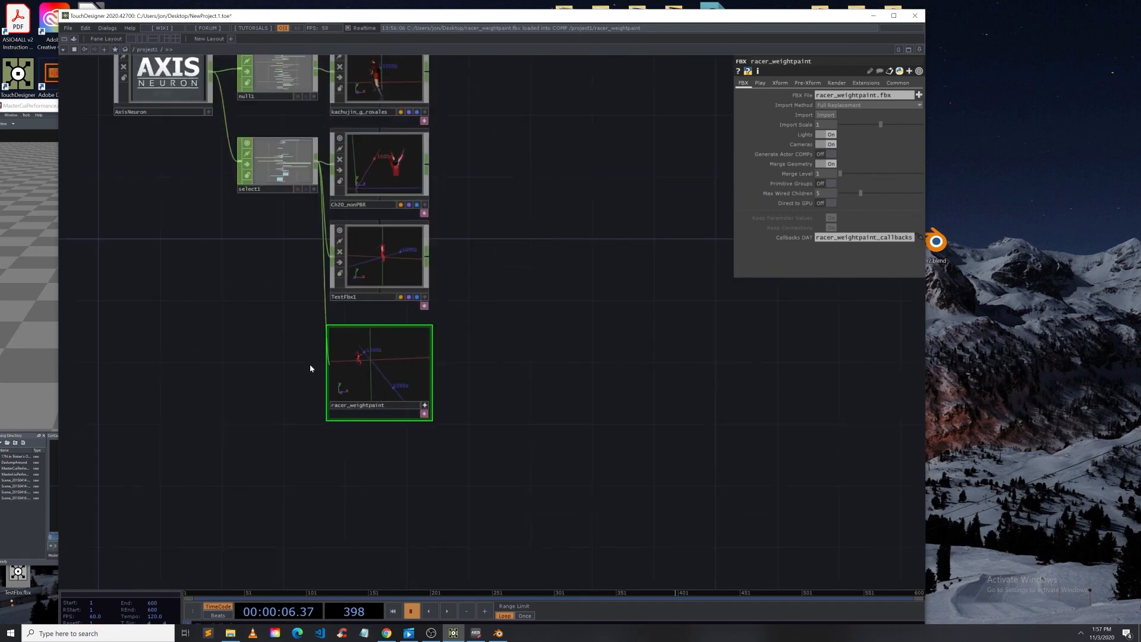
pyautogui.click(288, 180)
pyautogui.scroll(4, 358, 410)
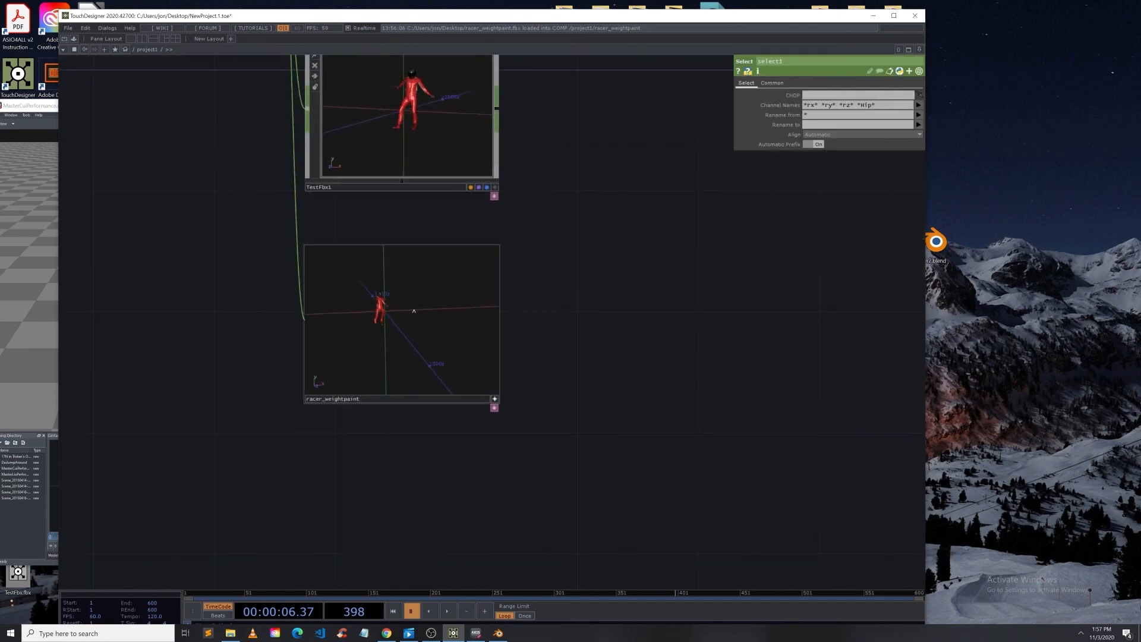
# Step: Pan and zoom around the network to review the Axis Neuron operator chain and its FBX nodes
pyautogui.moveTo(622, 244); pyautogui.dragTo(598, 410)
pyautogui.moveTo(616, 185); pyautogui.dragTo(596, 496)
pyautogui.scroll(4, 391, 448)
pyautogui.scroll(1, 390, 447)
pyautogui.scroll(-6, 476, 273)
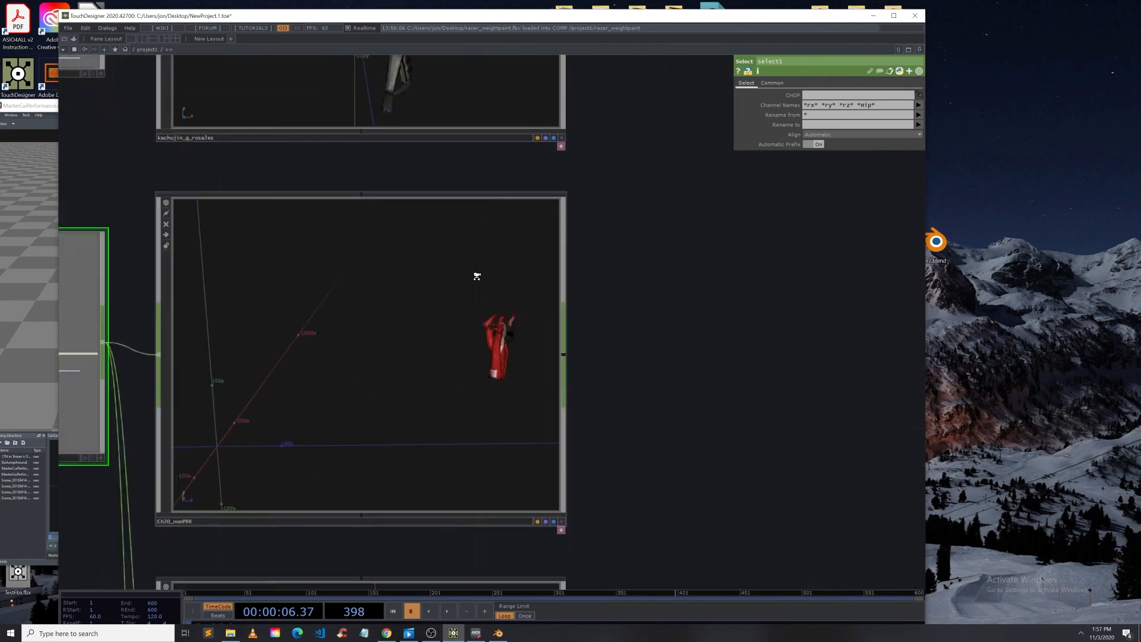
pyautogui.scroll(2, 475, 407)
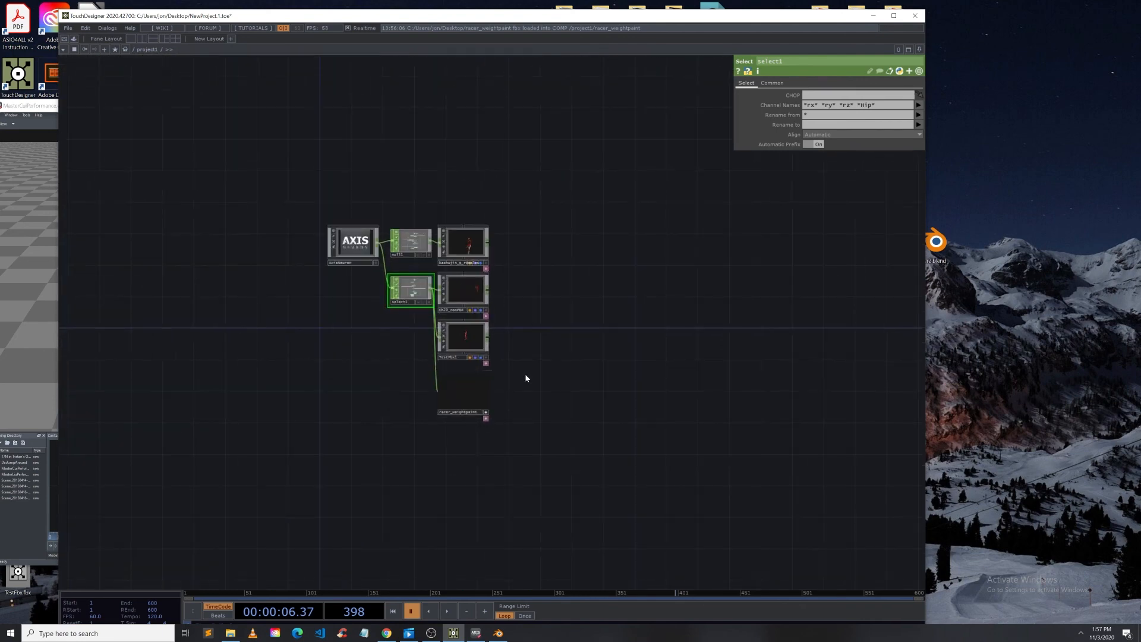
pyautogui.scroll(3, 494, 399)
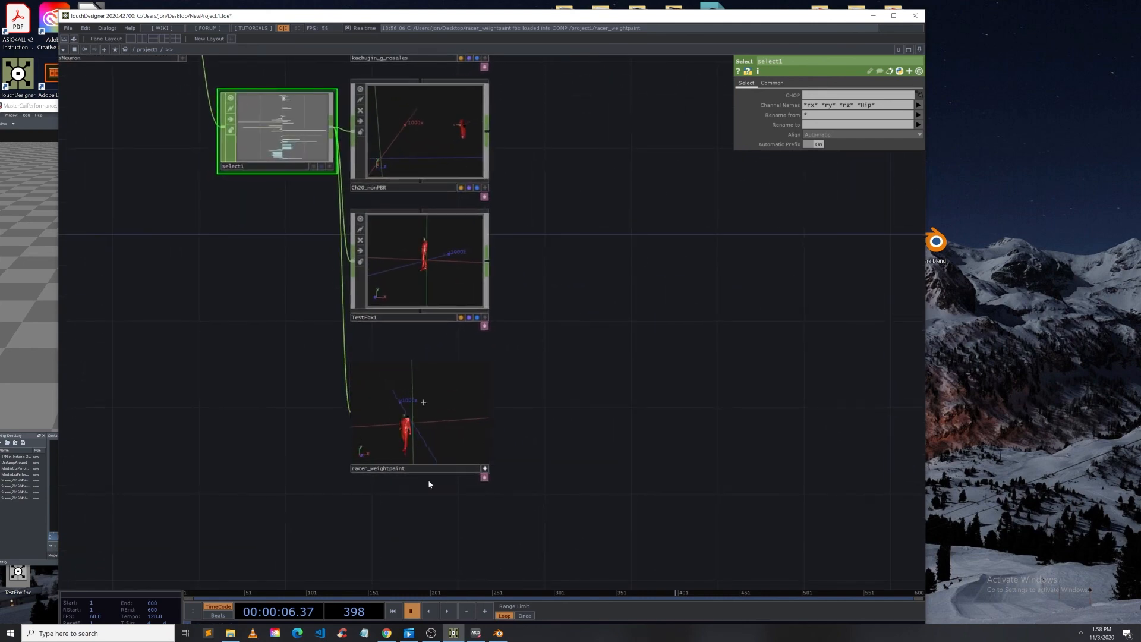
# Step: Orbit the racer_weightpaint viewer to a front view of the character and toggle the node's viewer
pyautogui.moveTo(435, 418); pyautogui.dragTo(424, 407)
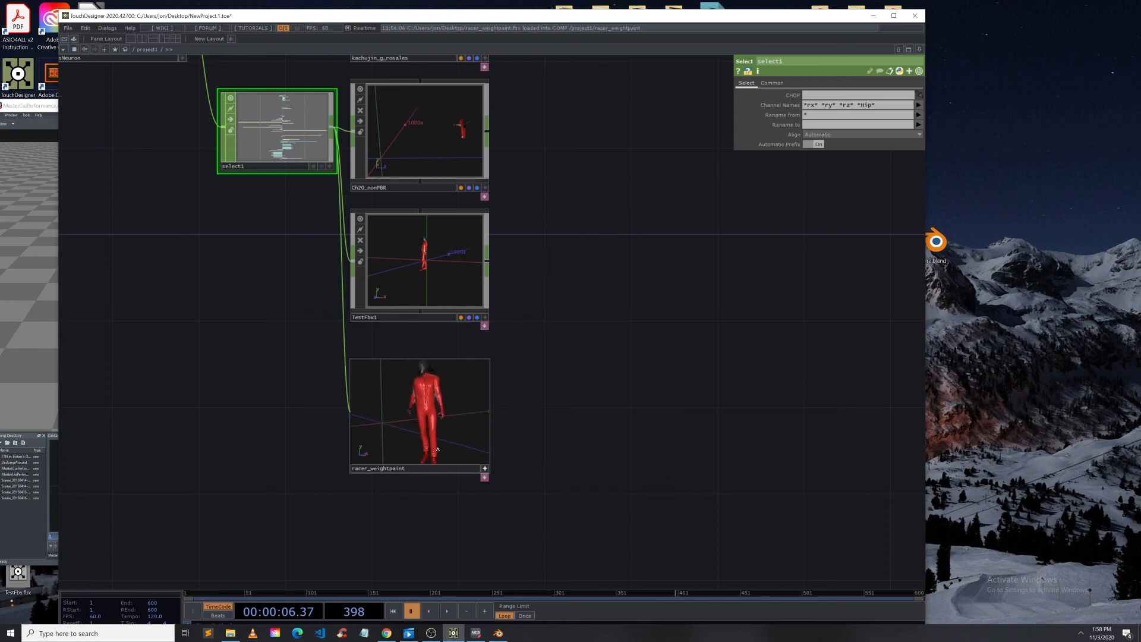
pyautogui.click(485, 469)
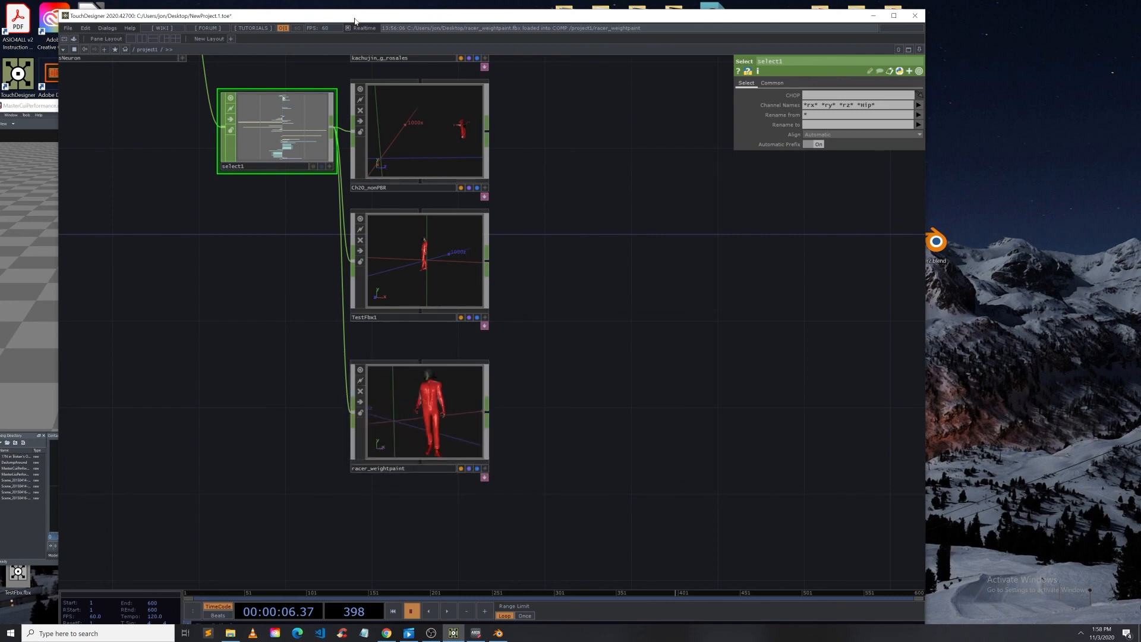
# Step: Bring HighPoly.fbx from the desktop into the network as an FBX COMP, moving the TouchDesigner window aside and back
pyautogui.moveTo(355, 21); pyautogui.dragTo(513, 233)
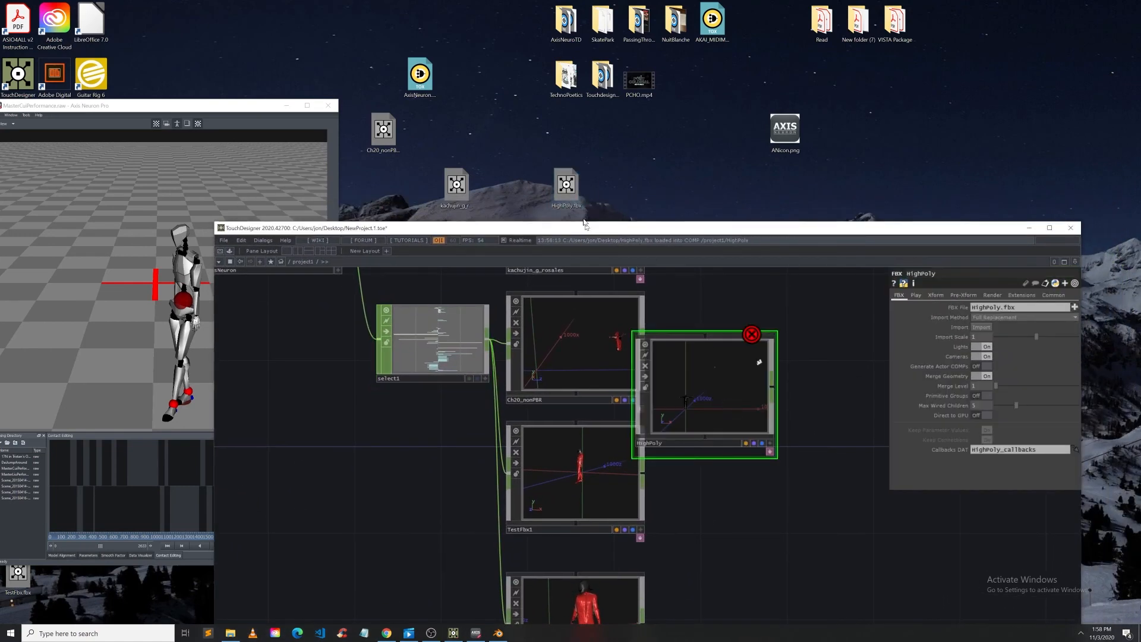
pyautogui.moveTo(584, 226); pyautogui.dragTo(562, 24)
# Step: Enlarge the HighPoly node and activate its viewer to orbit and zoom in on the T-posed figure
pyautogui.scroll(-2, 741, 395)
pyautogui.moveTo(741, 395); pyautogui.dragTo(636, 212)
pyautogui.moveTo(615, 101); pyautogui.dragTo(521, 363)
pyautogui.scroll(6, 559, 378)
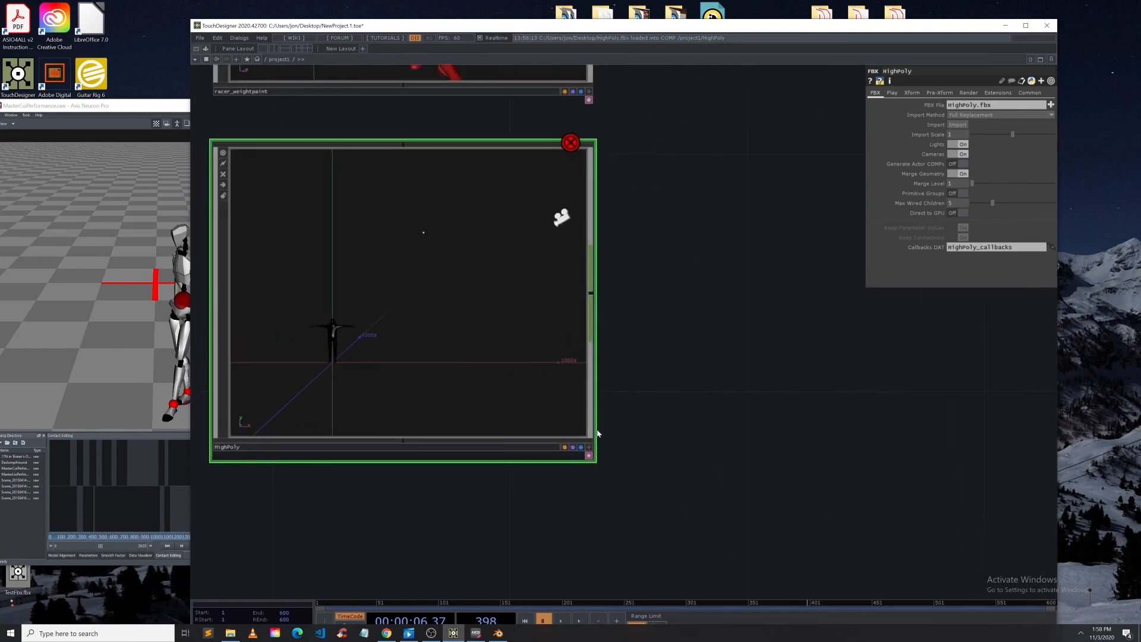
pyautogui.click(587, 450)
pyautogui.moveTo(381, 356); pyautogui.dragTo(480, 344)
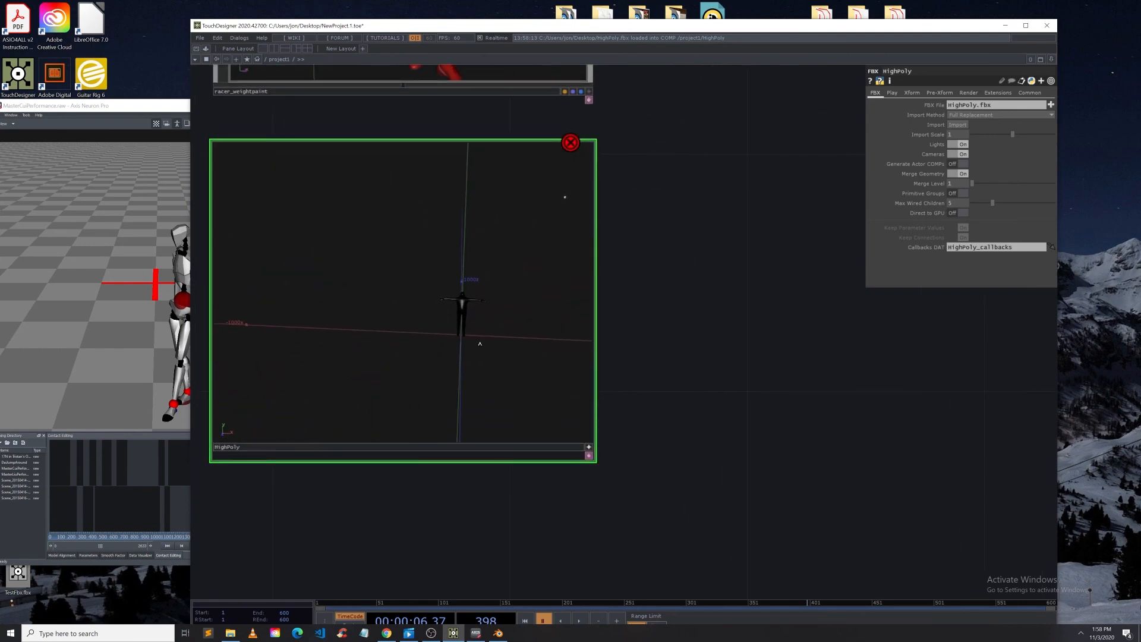
pyautogui.scroll(5, 478, 326)
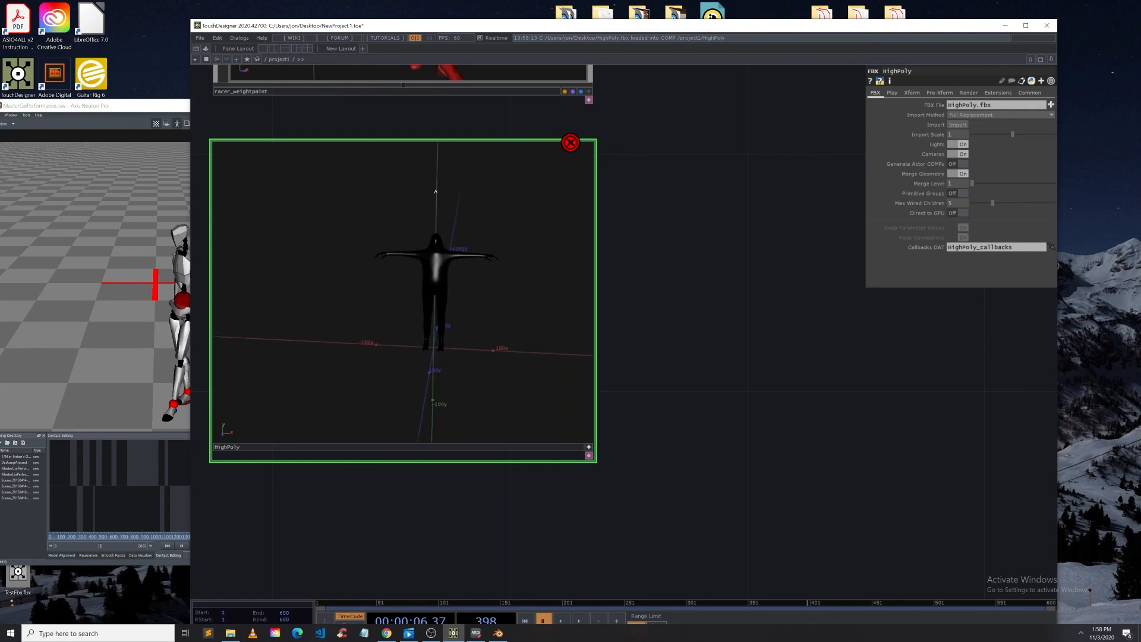
# Step: Open the LiveMocapPassHeartRGB.0_1 video in the Movies & TV app, play it through, and close it
pyautogui.moveTo(654, 258); pyautogui.dragTo(764, 257)
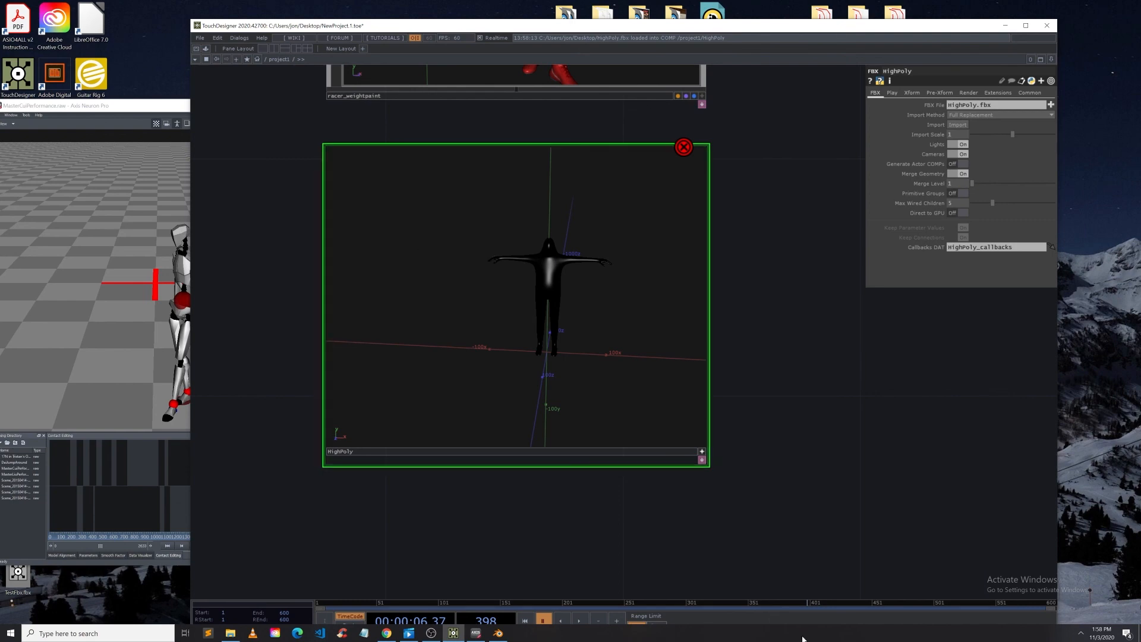
pyautogui.click(414, 635)
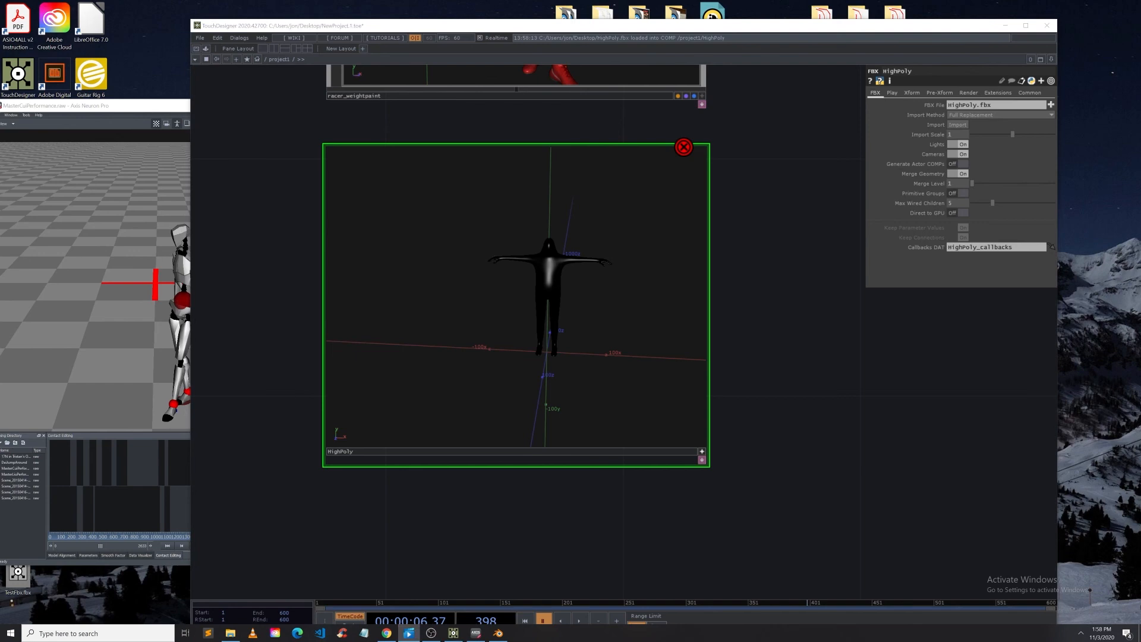
pyautogui.moveTo(519, 83); pyautogui.dragTo(369, 81)
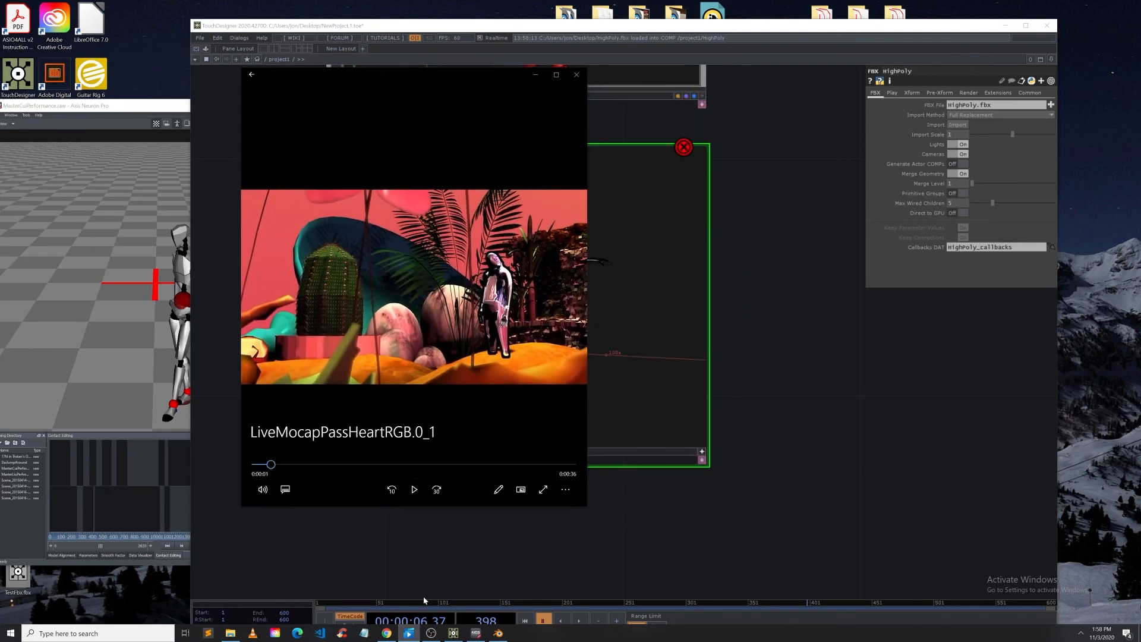
pyautogui.click(415, 490)
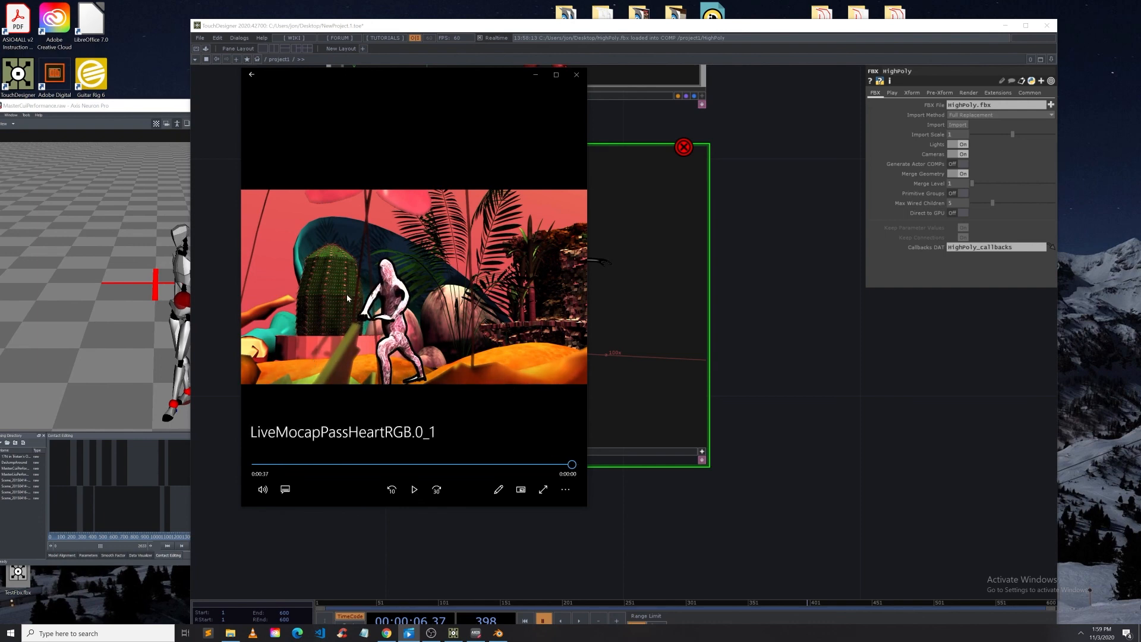
pyautogui.click(576, 75)
# Step: Shift the TouchDesigner window left and orbit and zoom the HighPoly viewer around the figure
pyautogui.scroll(-2, 478, 289)
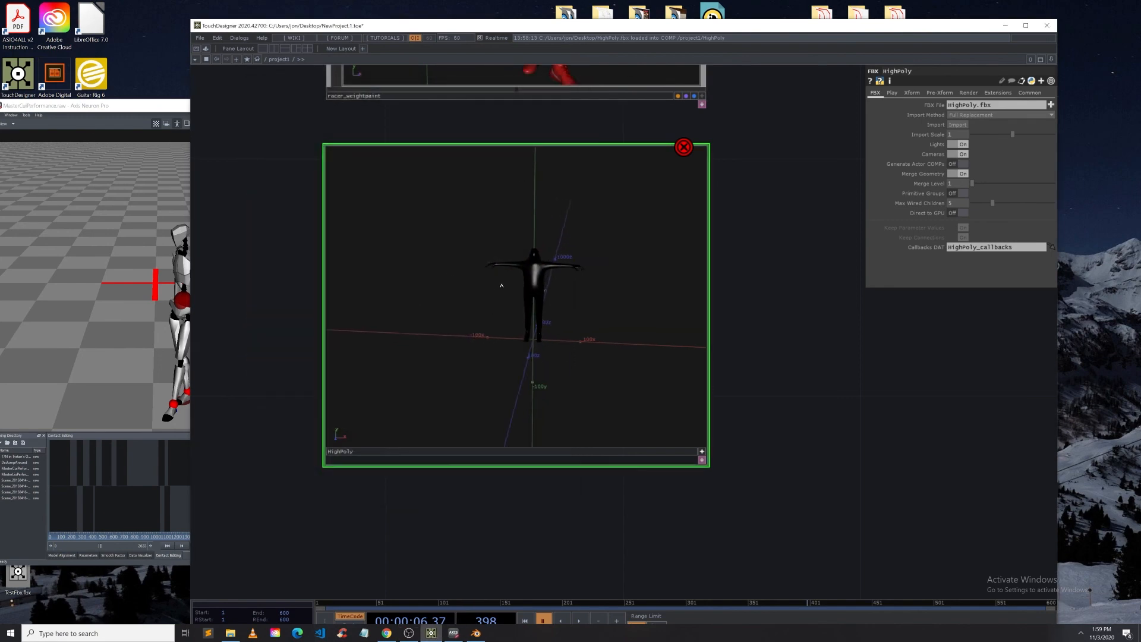
pyautogui.scroll(-1, 558, 249)
pyautogui.moveTo(464, 32); pyautogui.dragTo(417, 21)
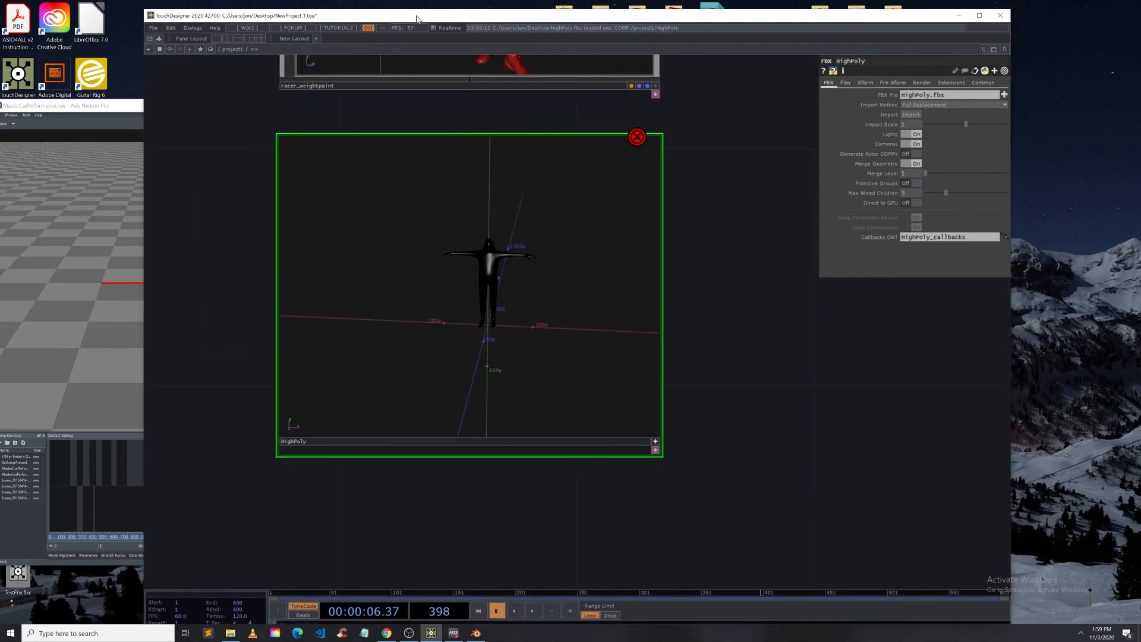
pyautogui.moveTo(487, 281)
pyautogui.mouseDown()
pyautogui.moveTo(466, 285)
pyautogui.moveTo(493, 293)
pyautogui.mouseUp()
pyautogui.scroll(-1, 493, 292)
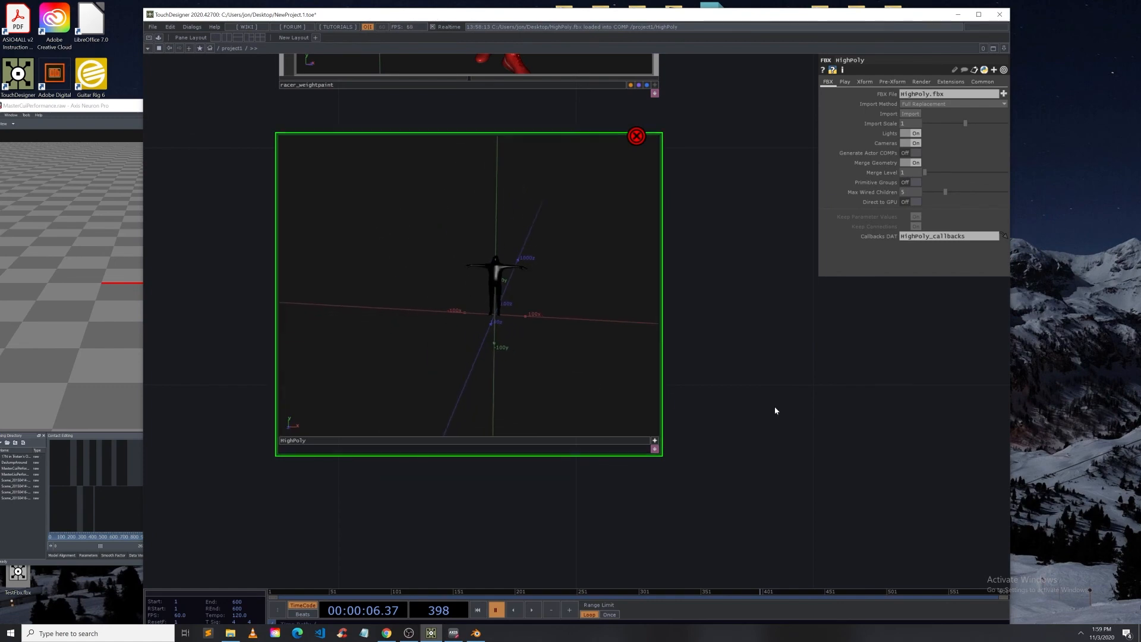
pyautogui.scroll(-4, 799, 390)
# Step: Pan and zoom the network to show the HighPoly node beneath racer_weightpaint and toggle its viewer
pyautogui.moveTo(755, 390); pyautogui.dragTo(563, 415)
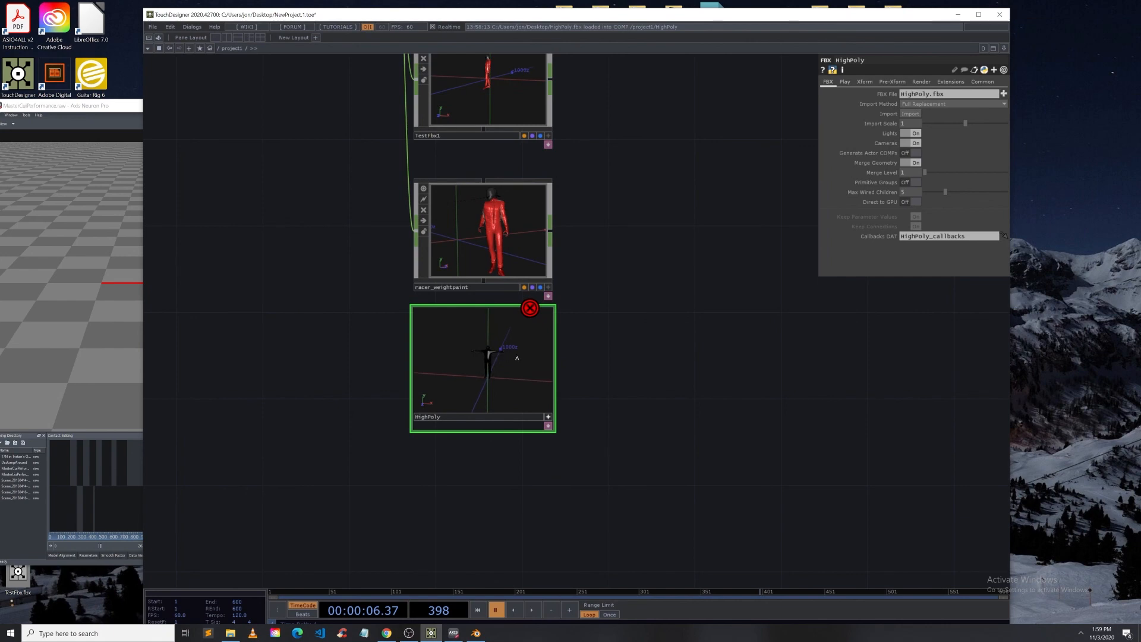
pyautogui.scroll(5, 471, 378)
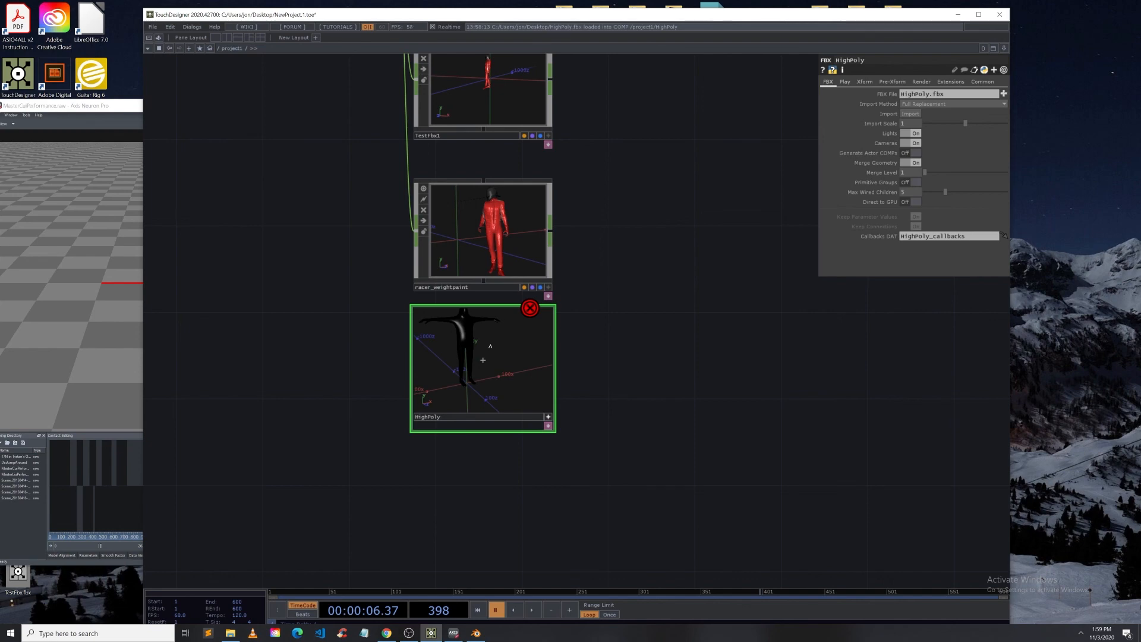
pyautogui.click(546, 418)
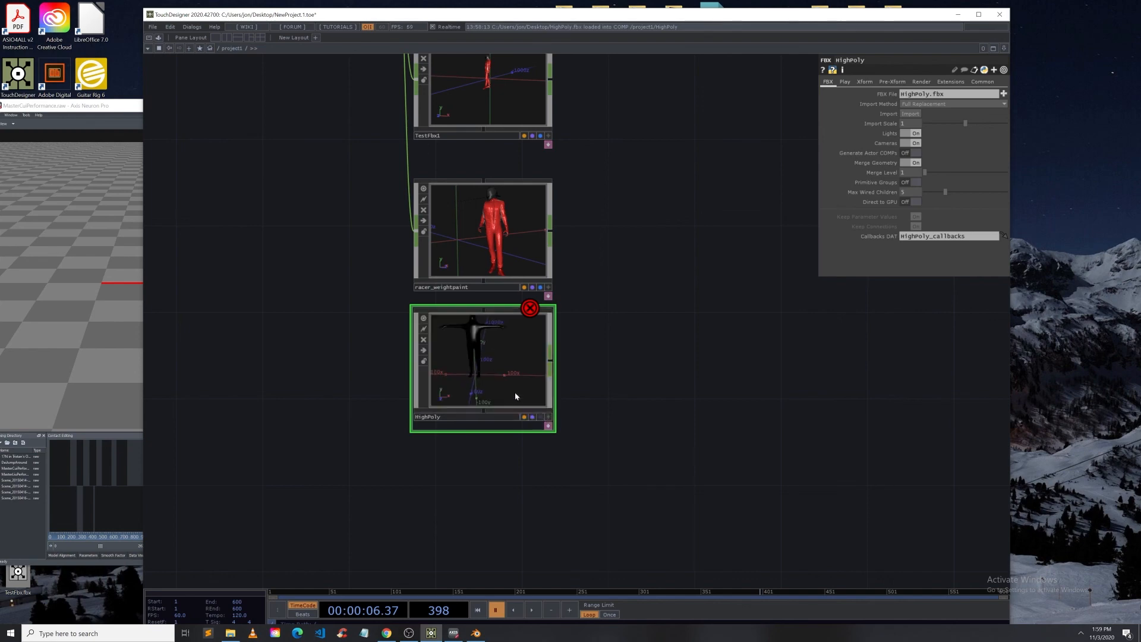
pyautogui.scroll(4, 515, 391)
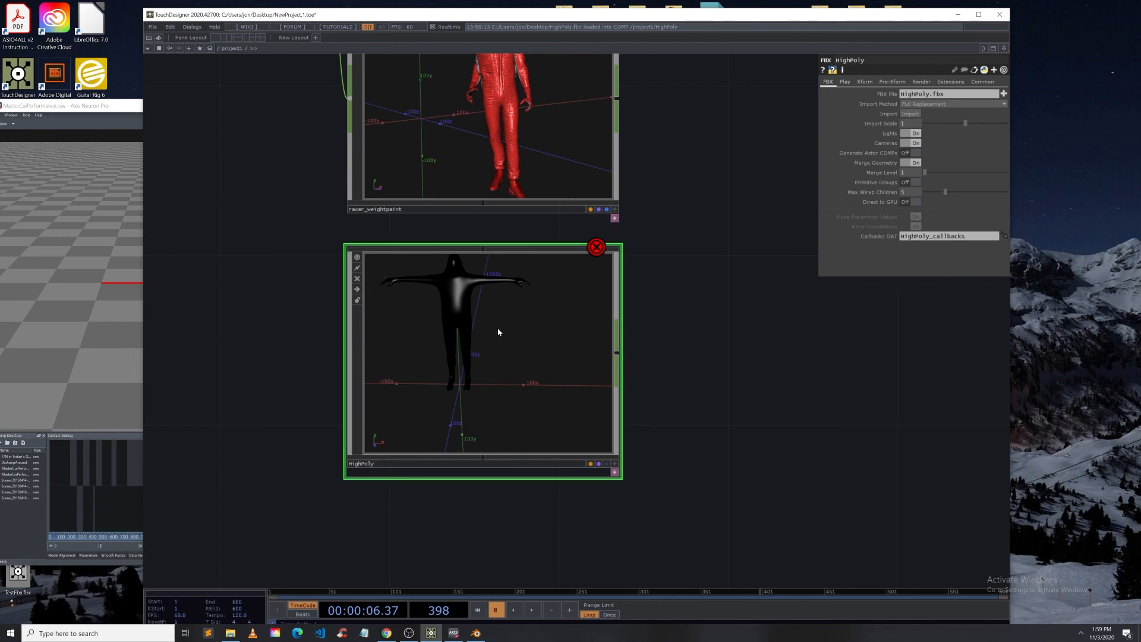
pyautogui.click(615, 464)
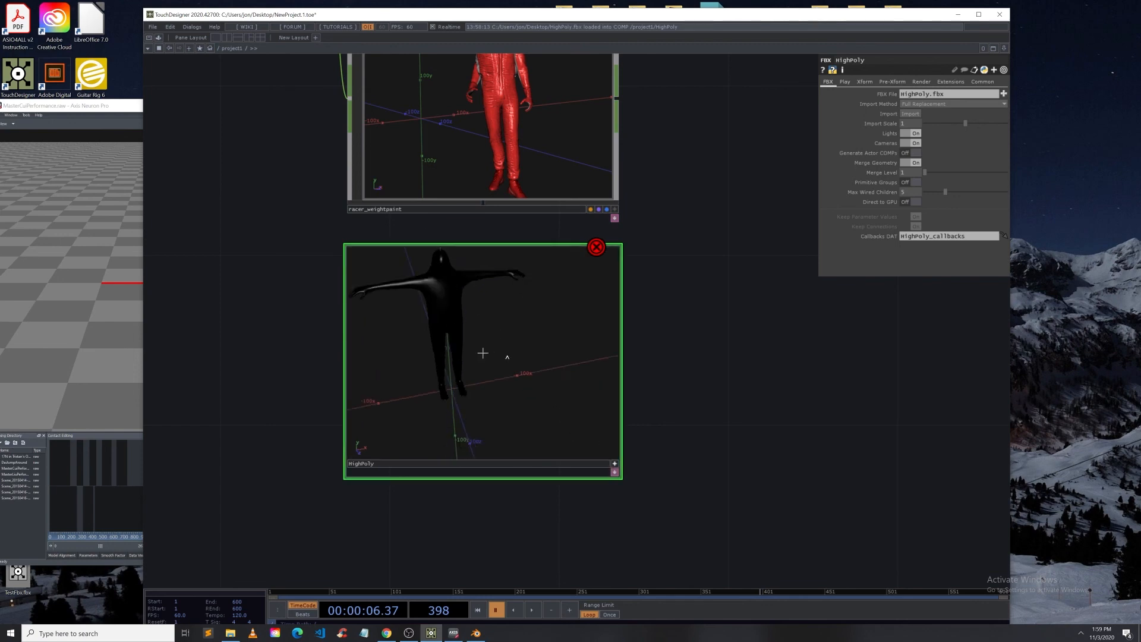